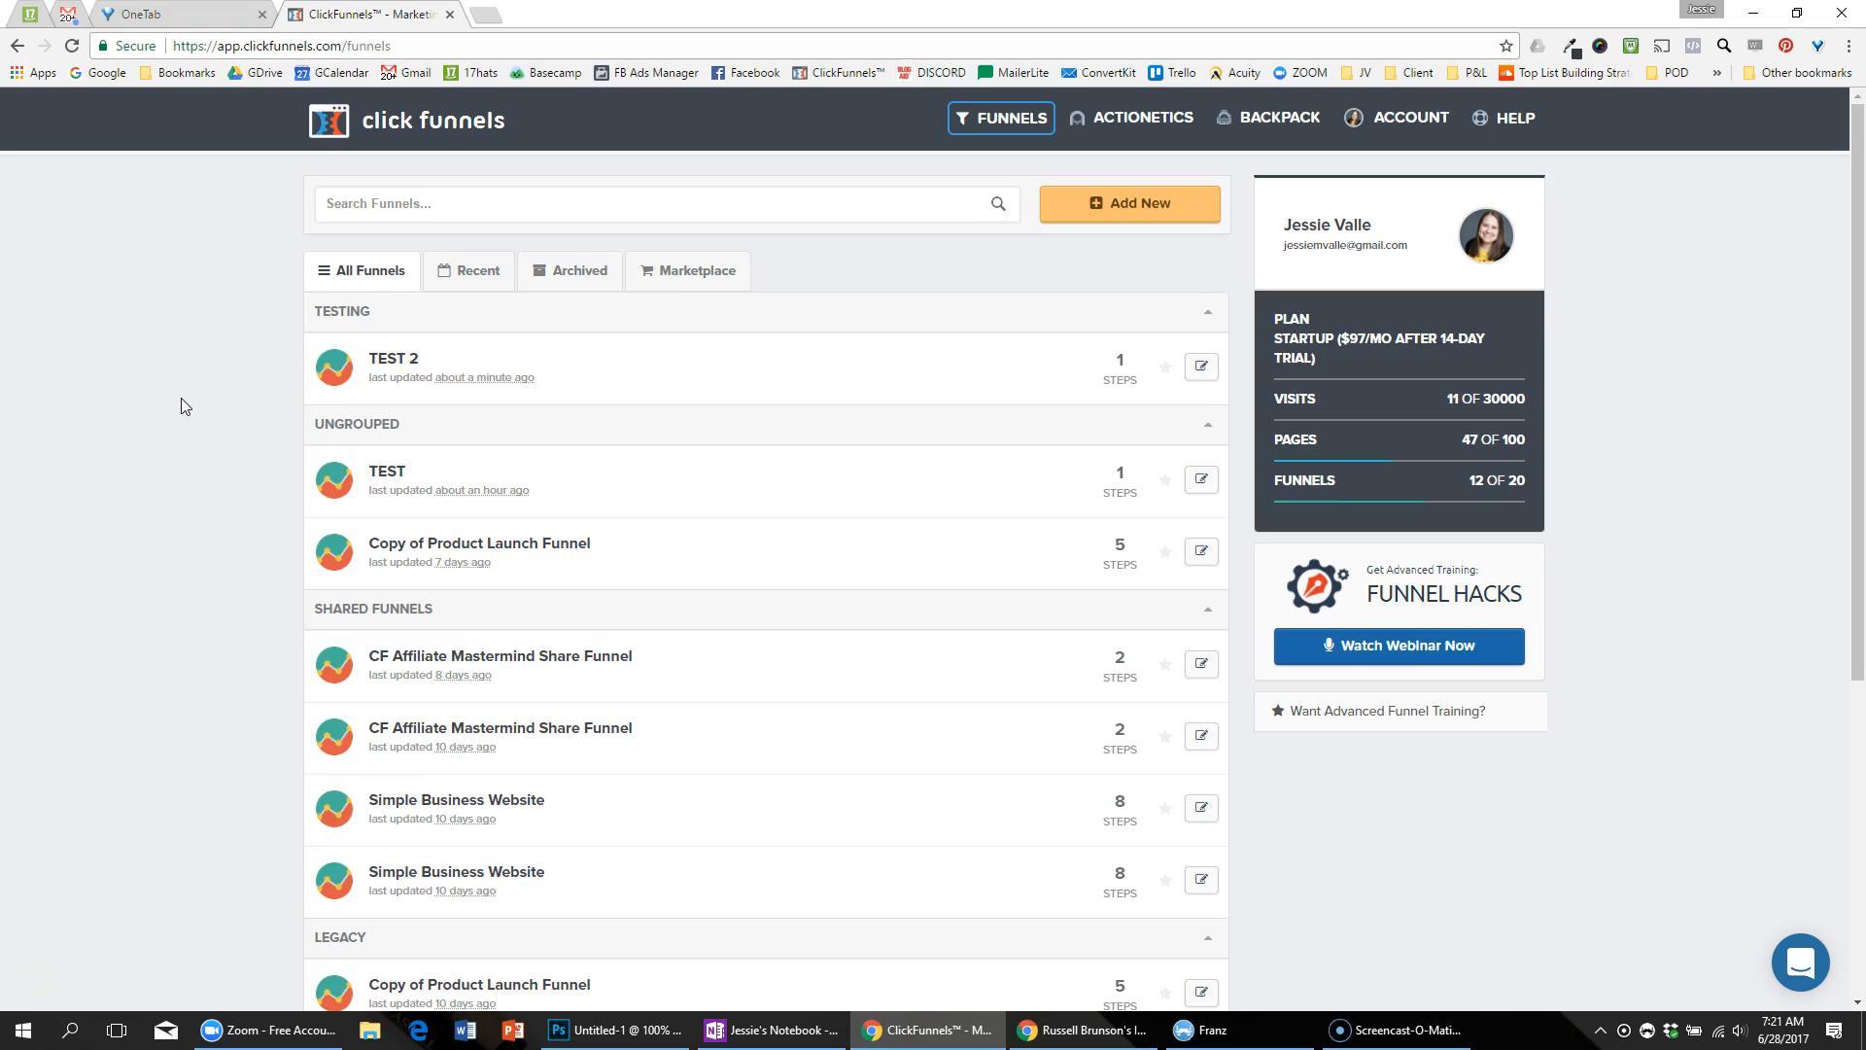
# Step: Open the TEST 2 funnel and review Russell Brunson's books page as the layout reference
pyautogui.click(403, 359)
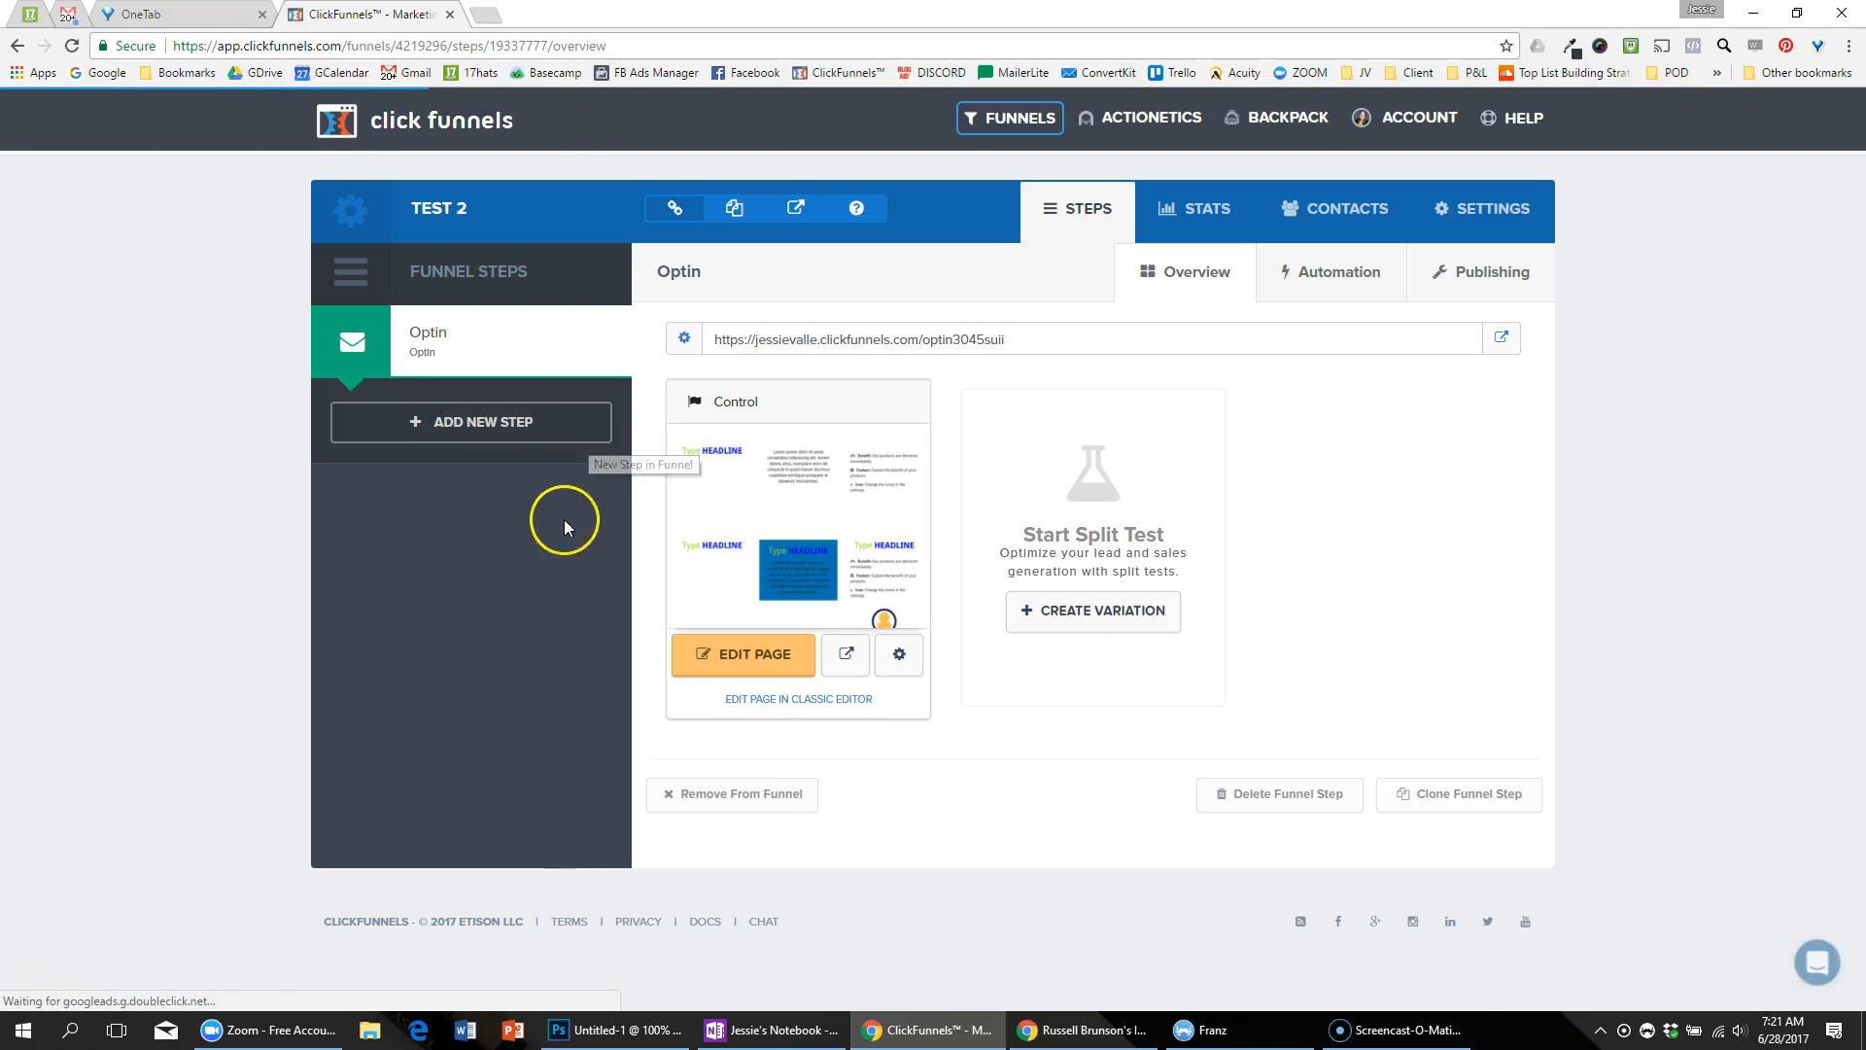
pyautogui.click(1063, 1033)
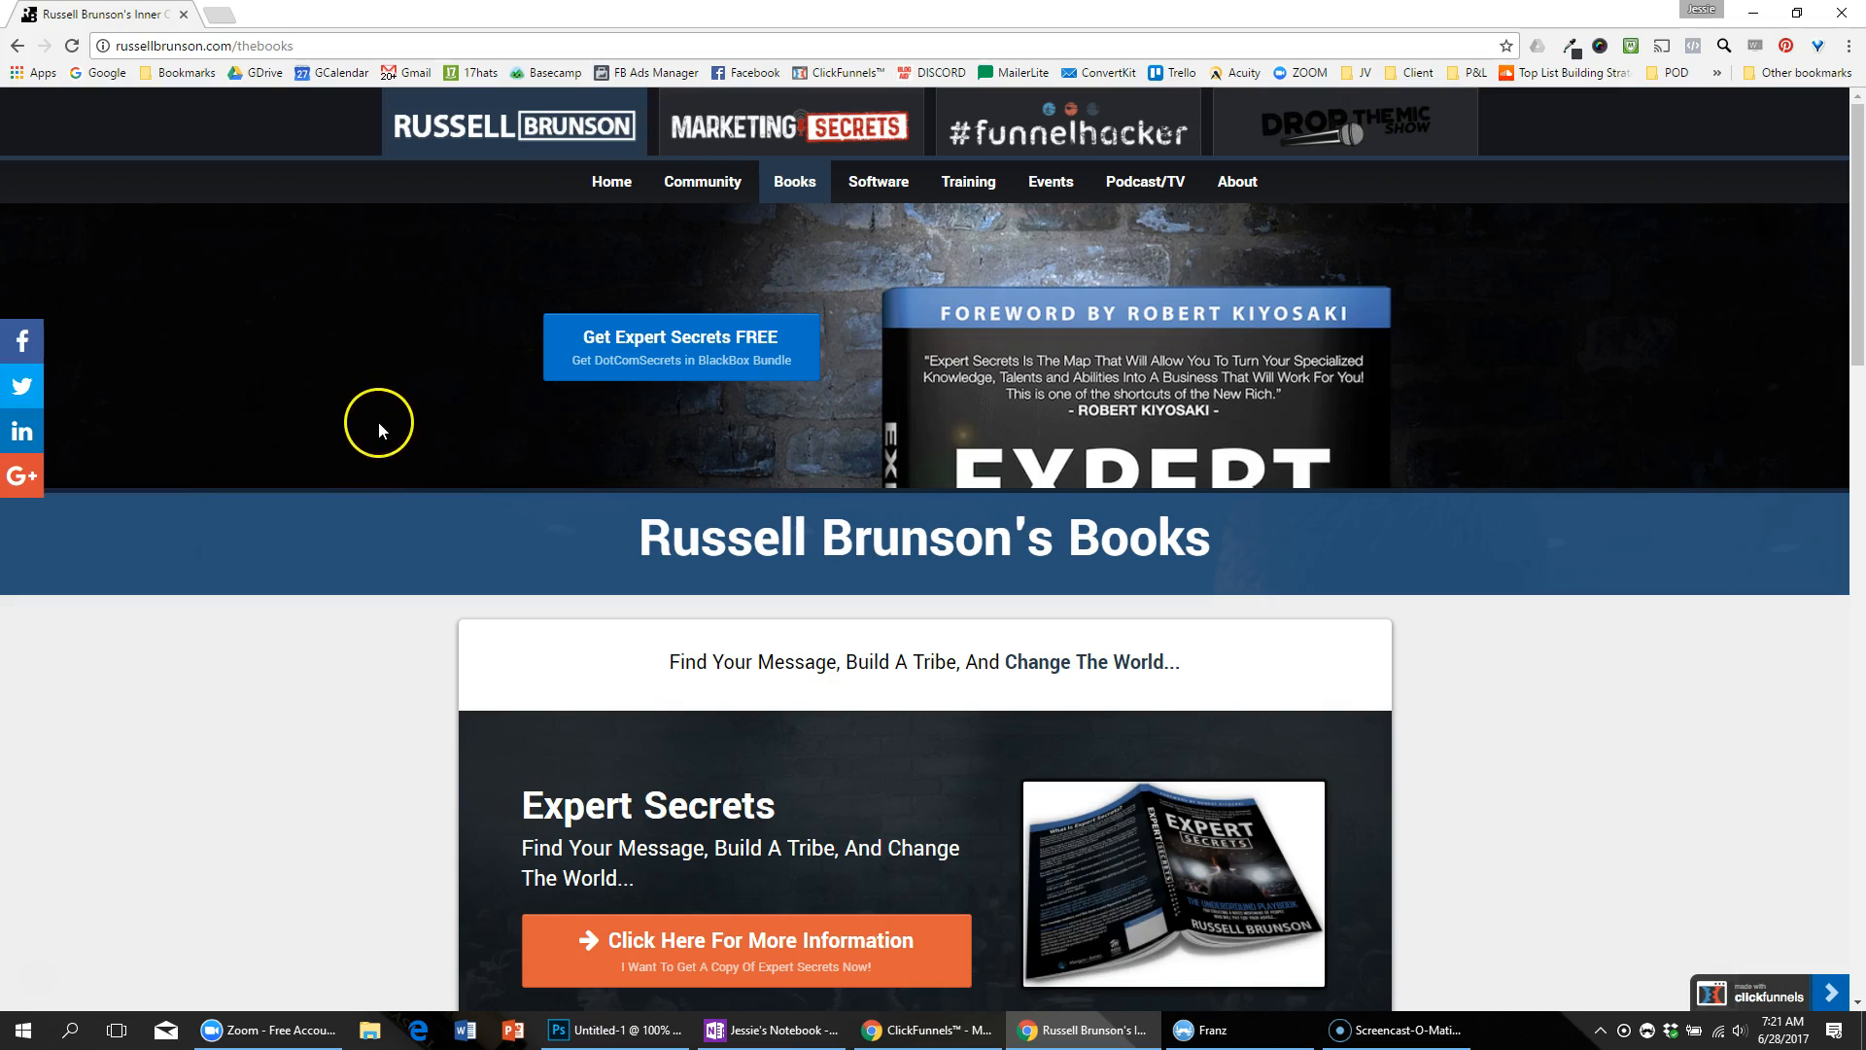
pyautogui.scroll(-9, 388, 440)
pyautogui.scroll(8, 477, 520)
pyautogui.hotkey('alt', 'Tab')
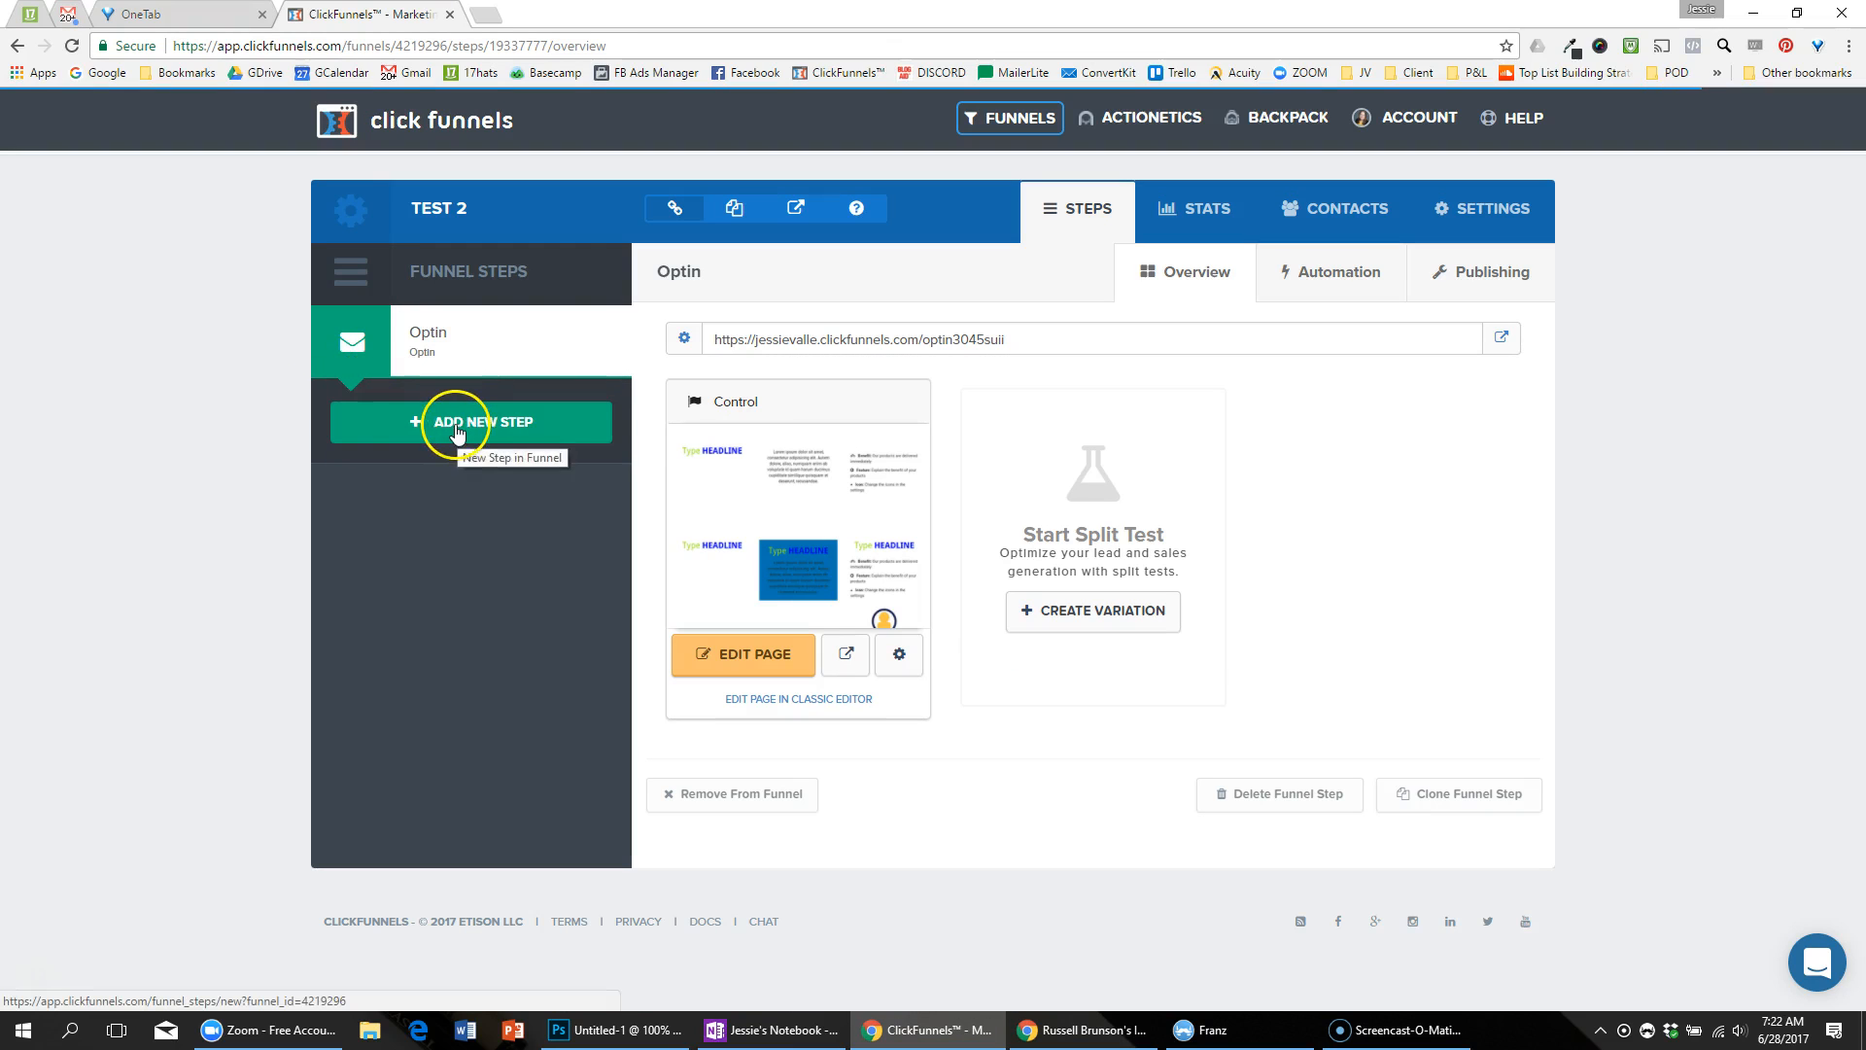
# Step: Create a new funnel step named "Sales Ex" in the TEST 2 funnel
pyautogui.click(456, 431)
pyautogui.write('Sales Ex')
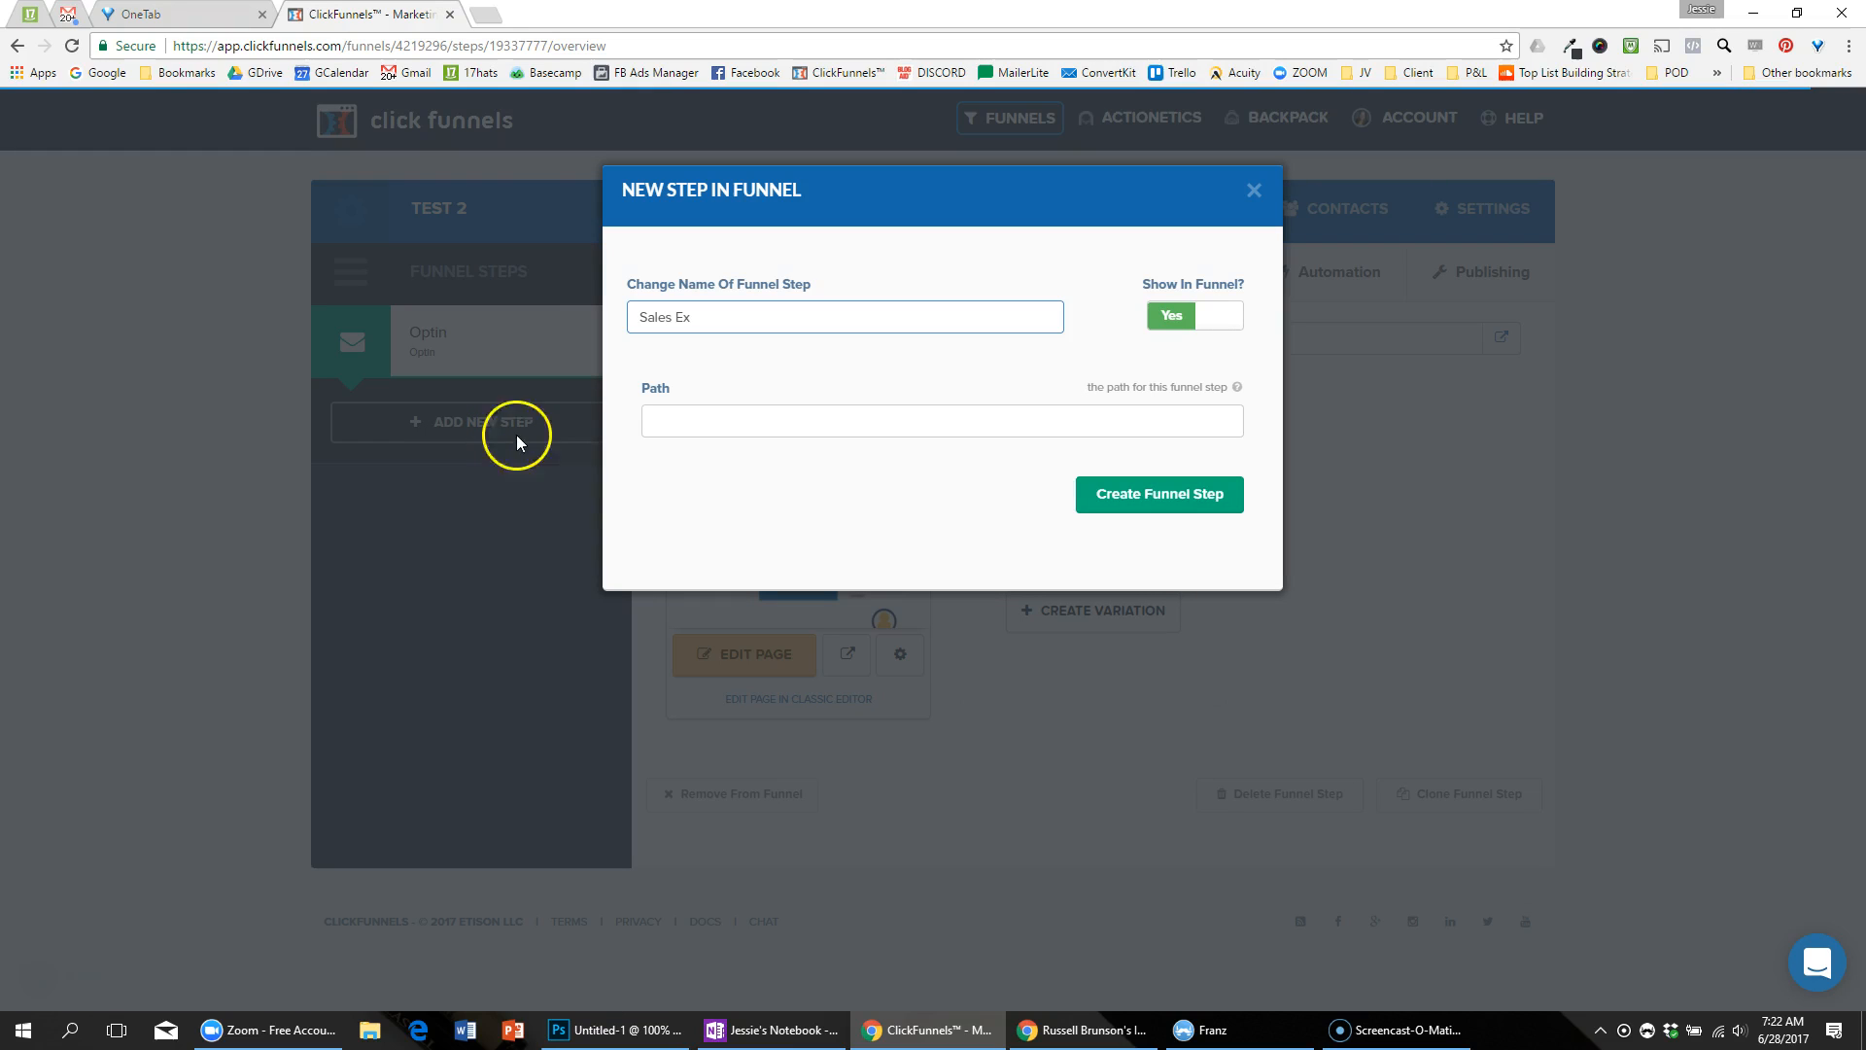
pyautogui.click(1126, 495)
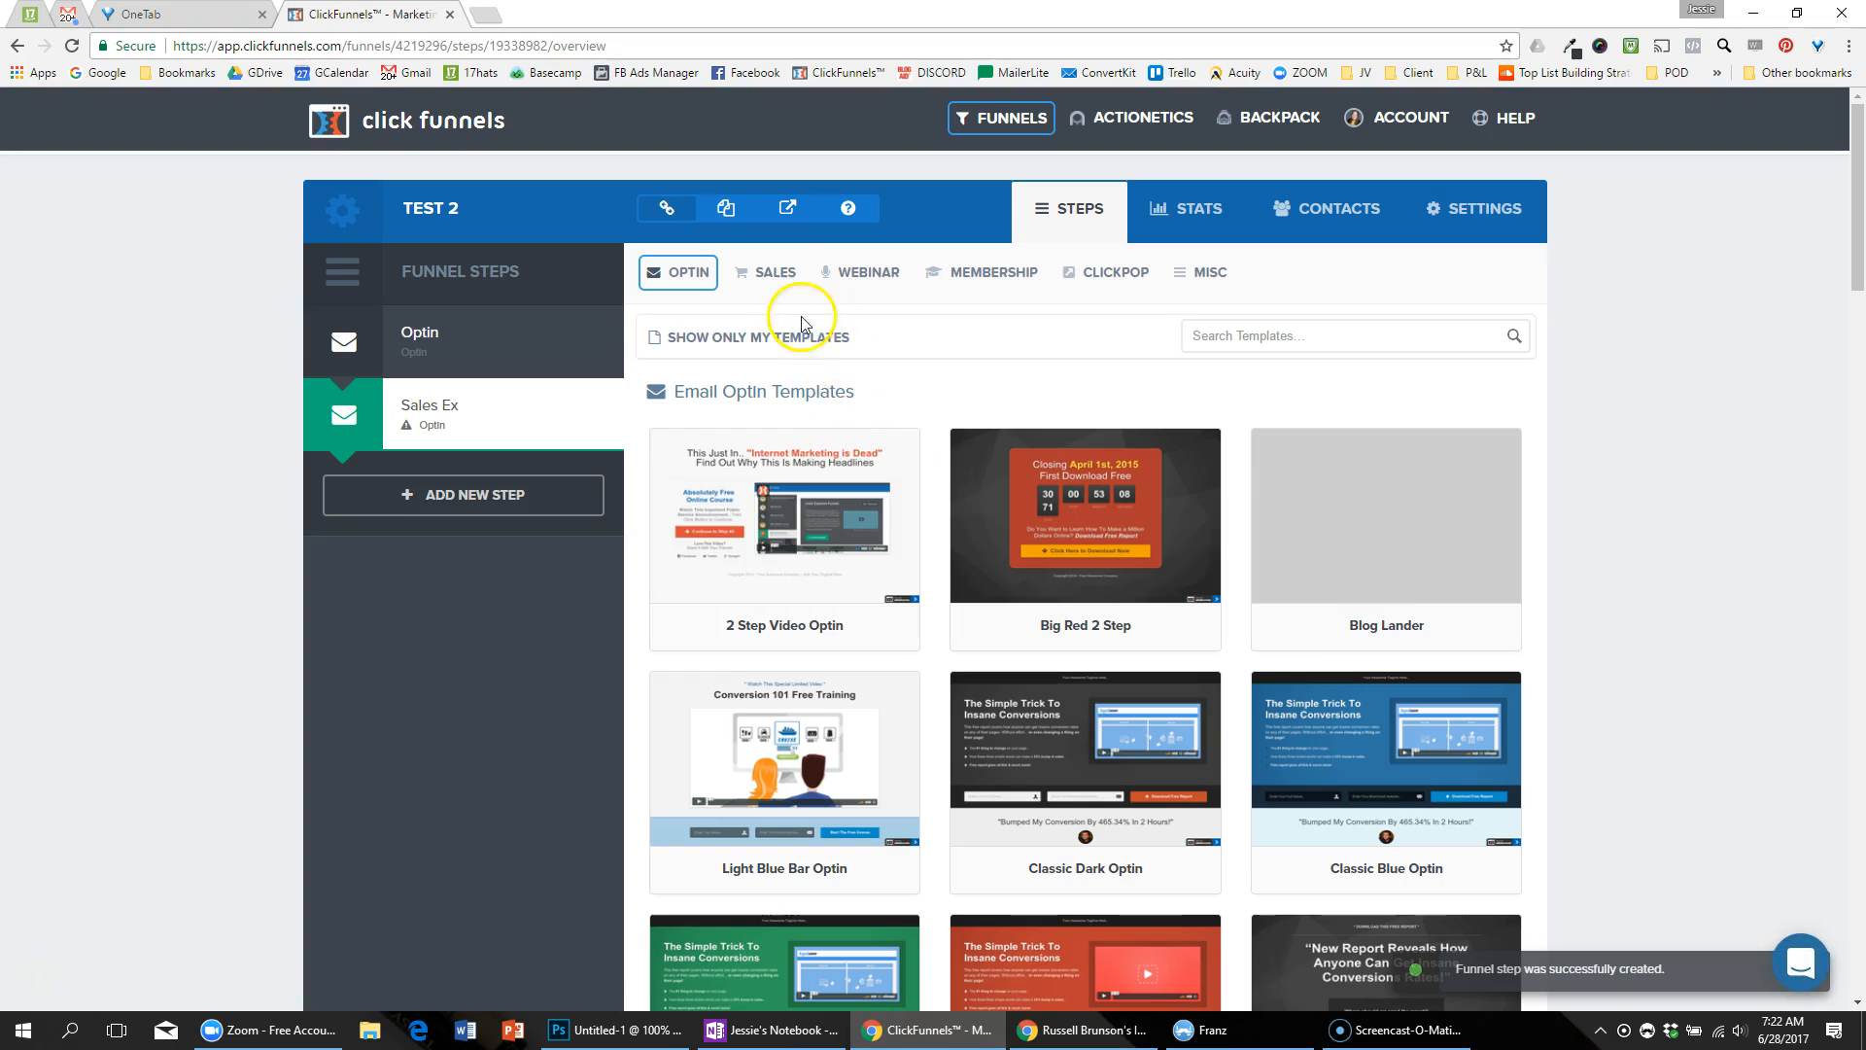
# Step: Choose the Blank Sales Page template from the sales page templates for the Sales Ex step
pyautogui.click(787, 275)
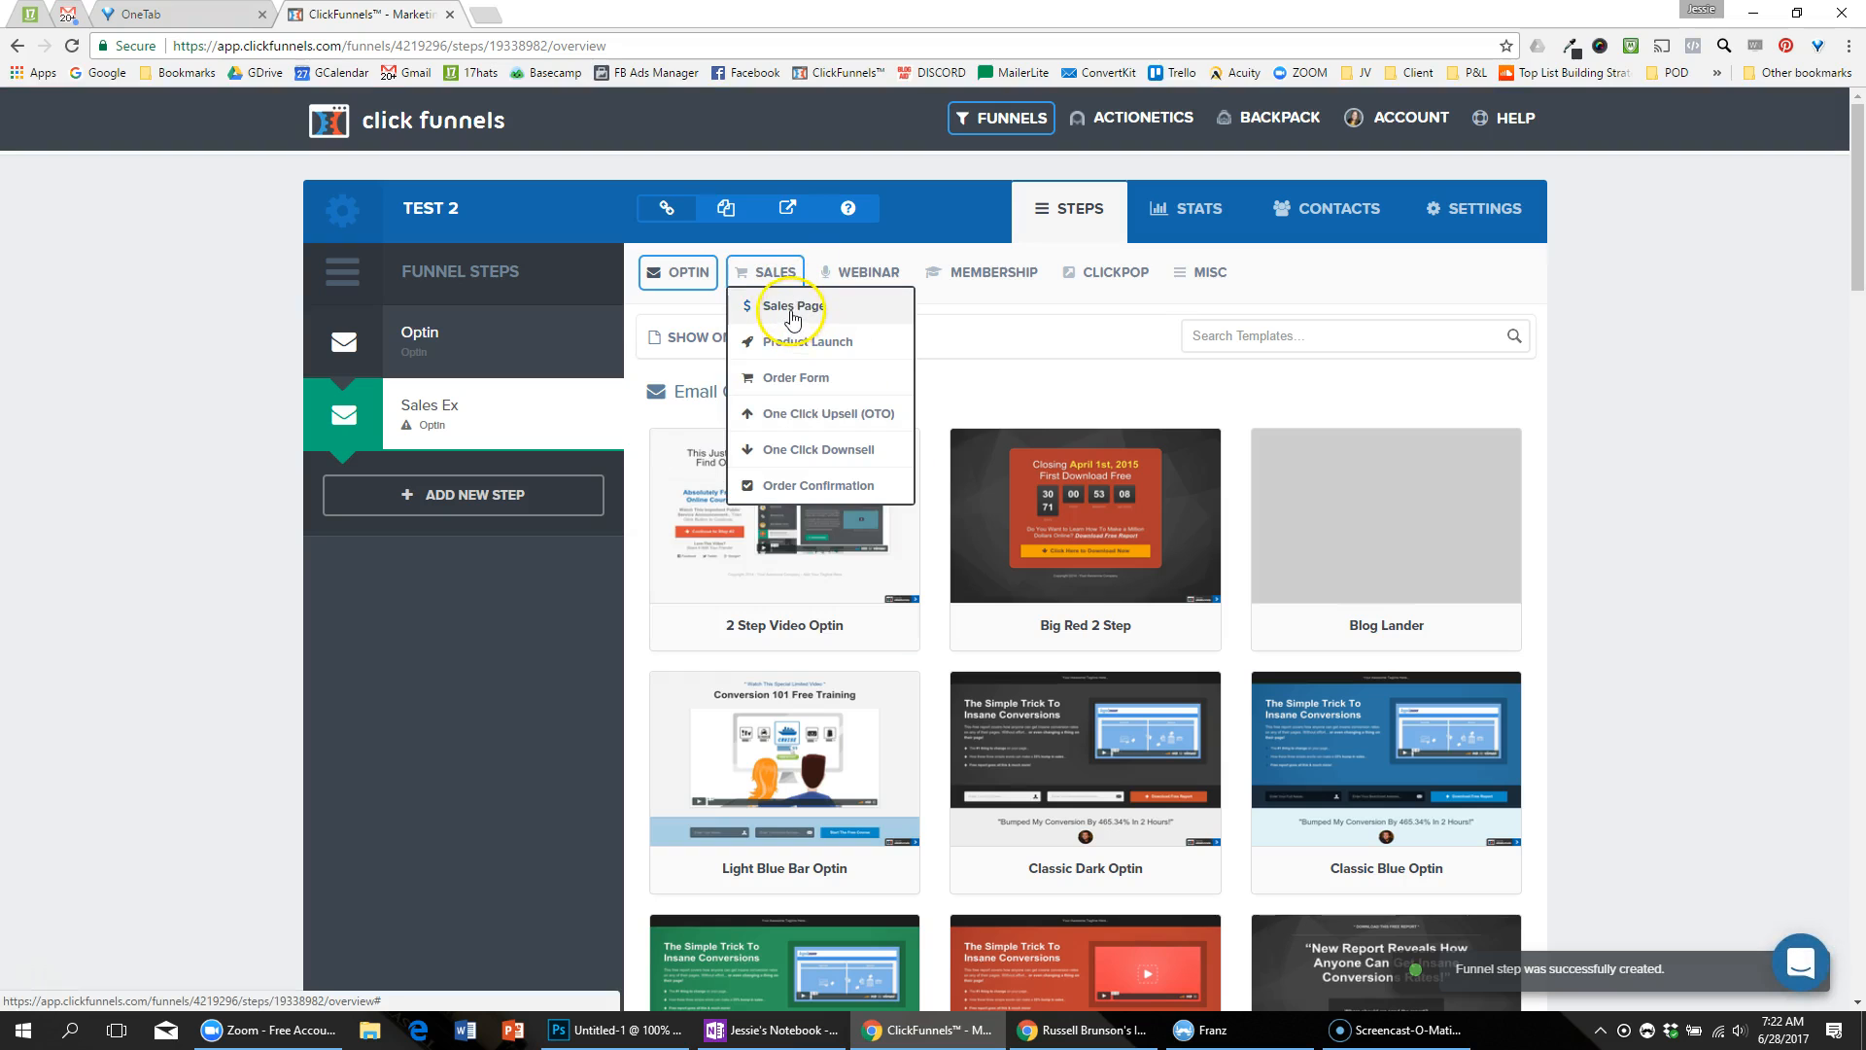
pyautogui.click(794, 309)
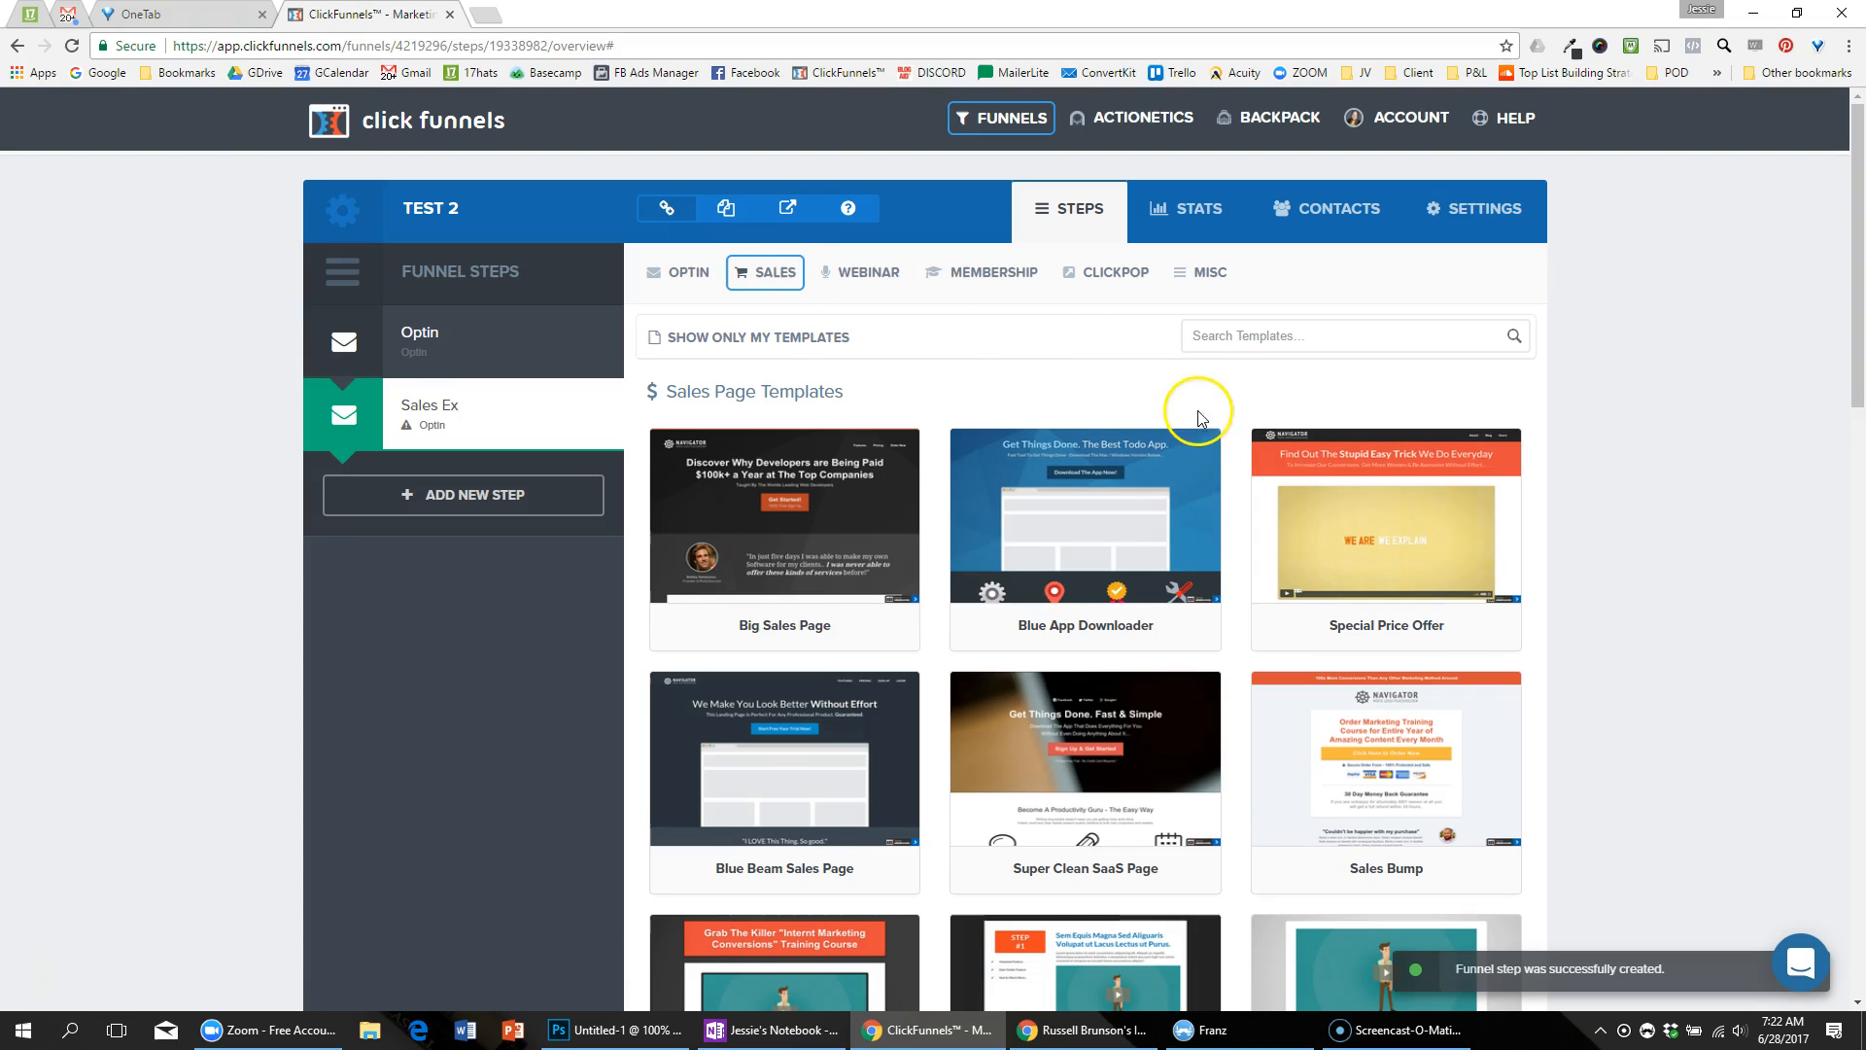
pyautogui.scroll(-1, 1296, 460)
pyautogui.scroll(-15, 1296, 460)
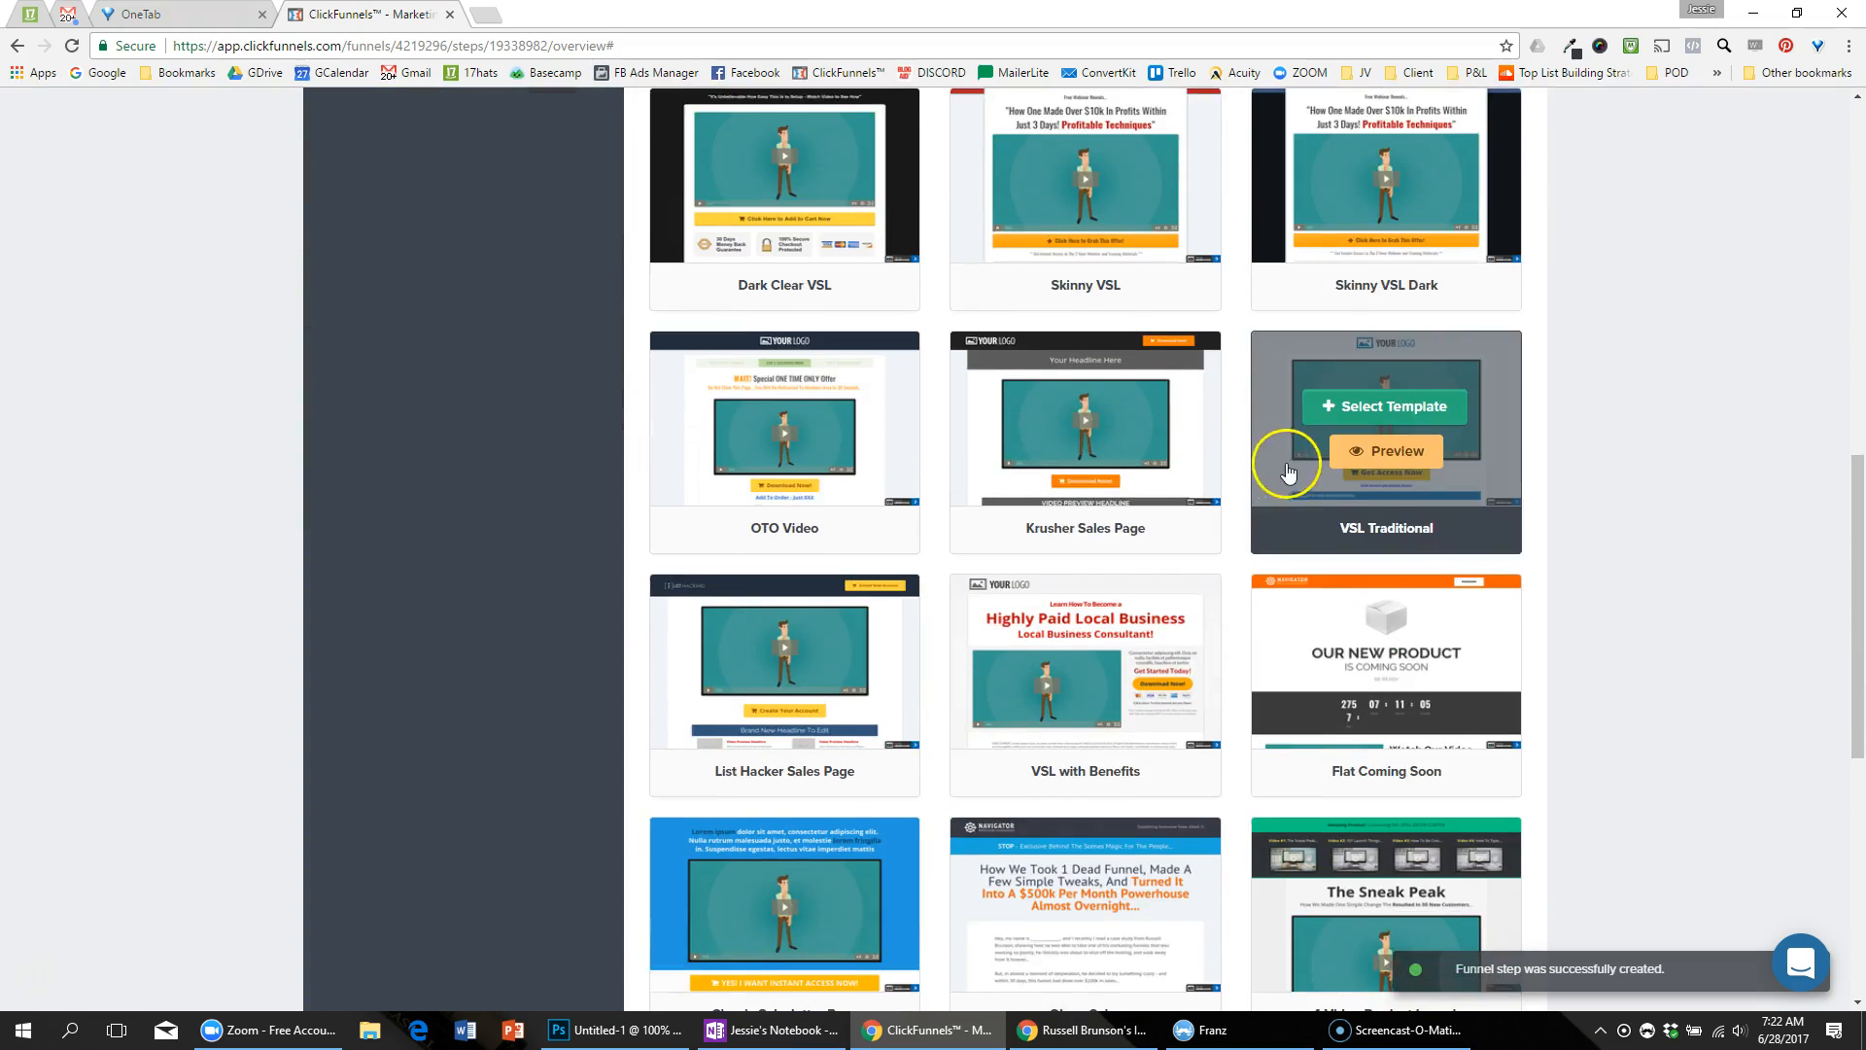
pyautogui.scroll(-2, 1282, 486)
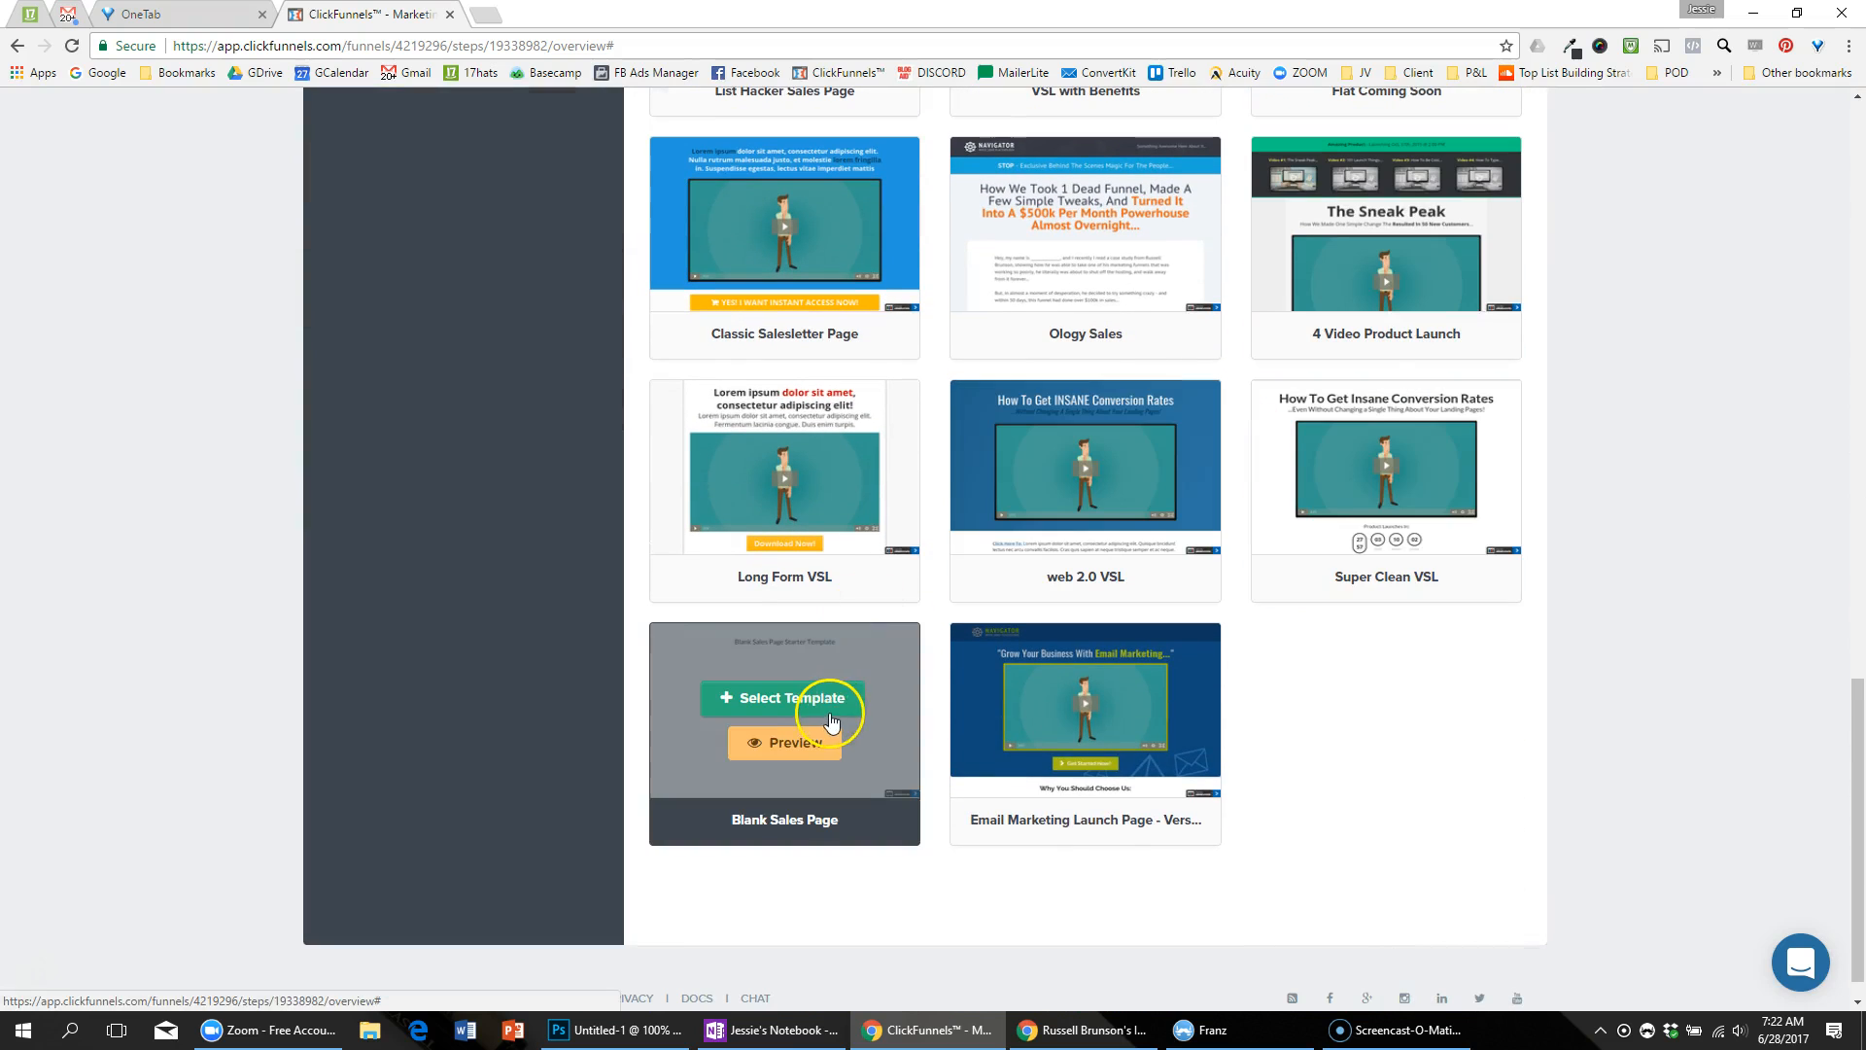
pyautogui.scroll(12, 1273, 758)
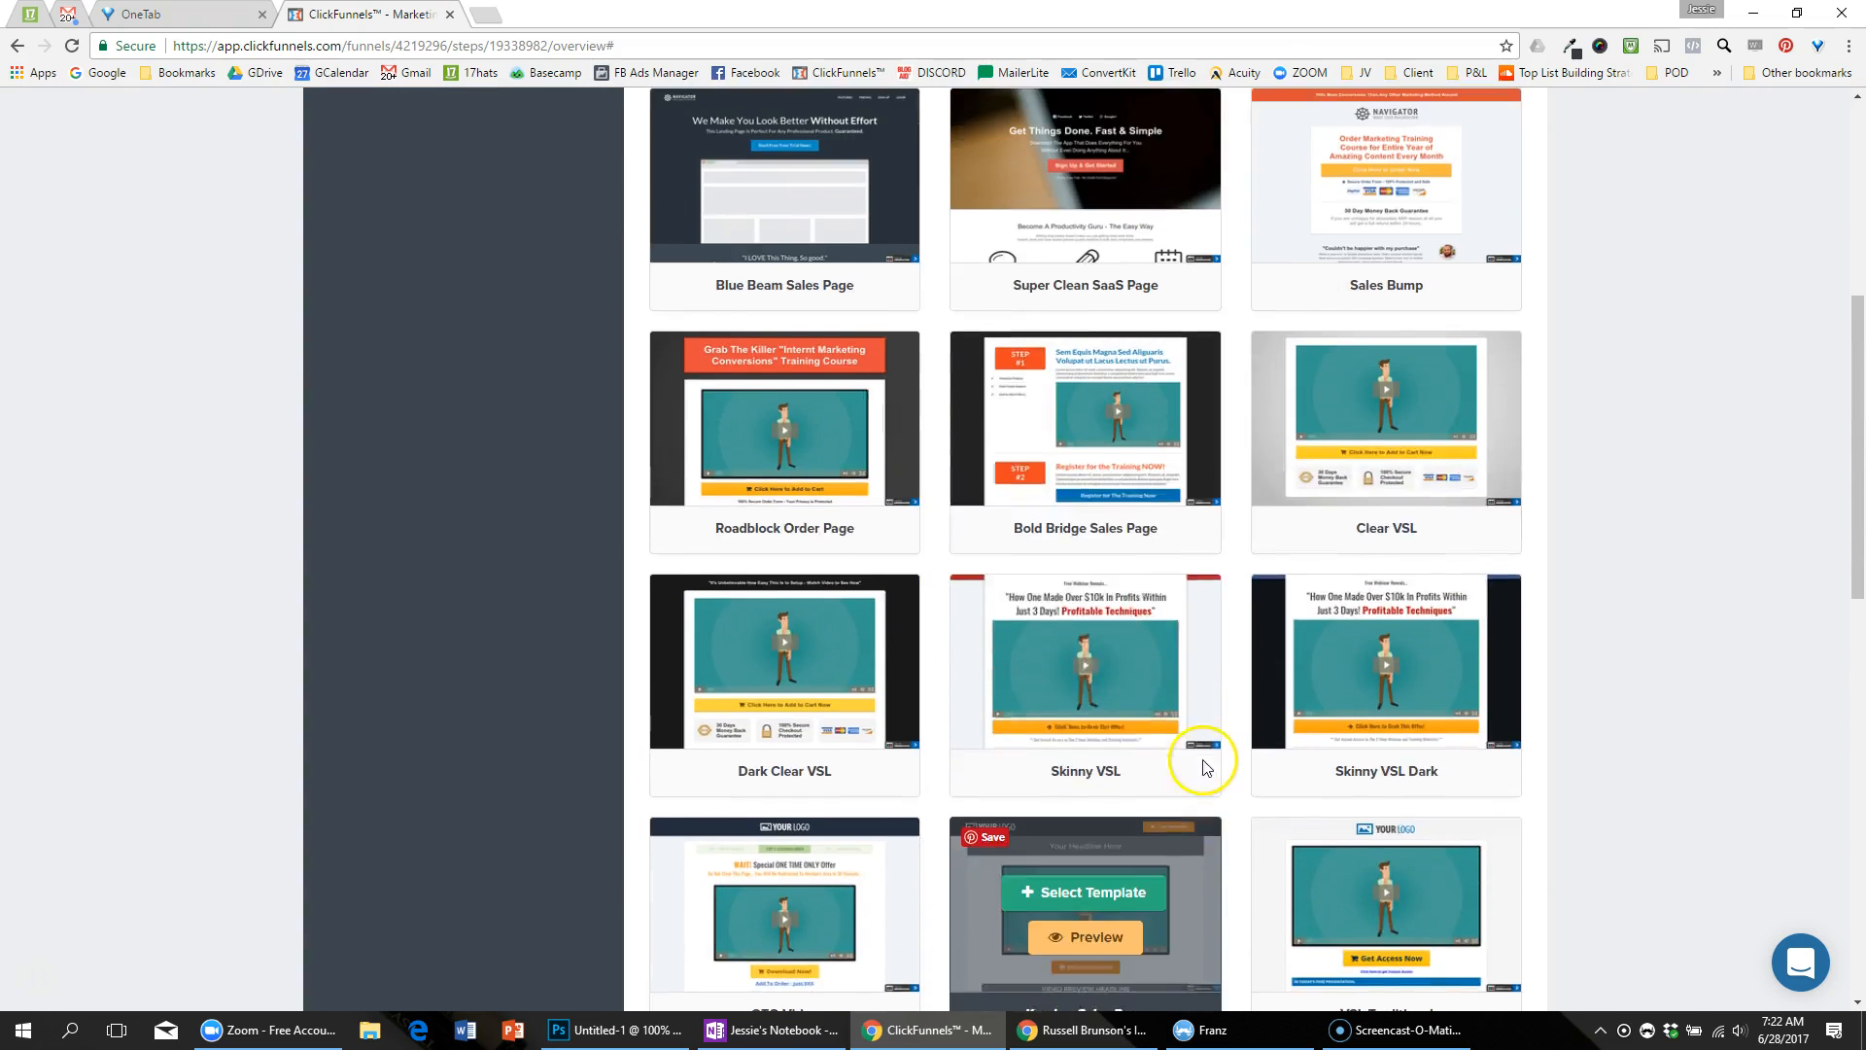
pyautogui.hotkey('alt', 'Tab')
pyautogui.scroll(-2, 1012, 583)
pyautogui.scroll(2, 1012, 582)
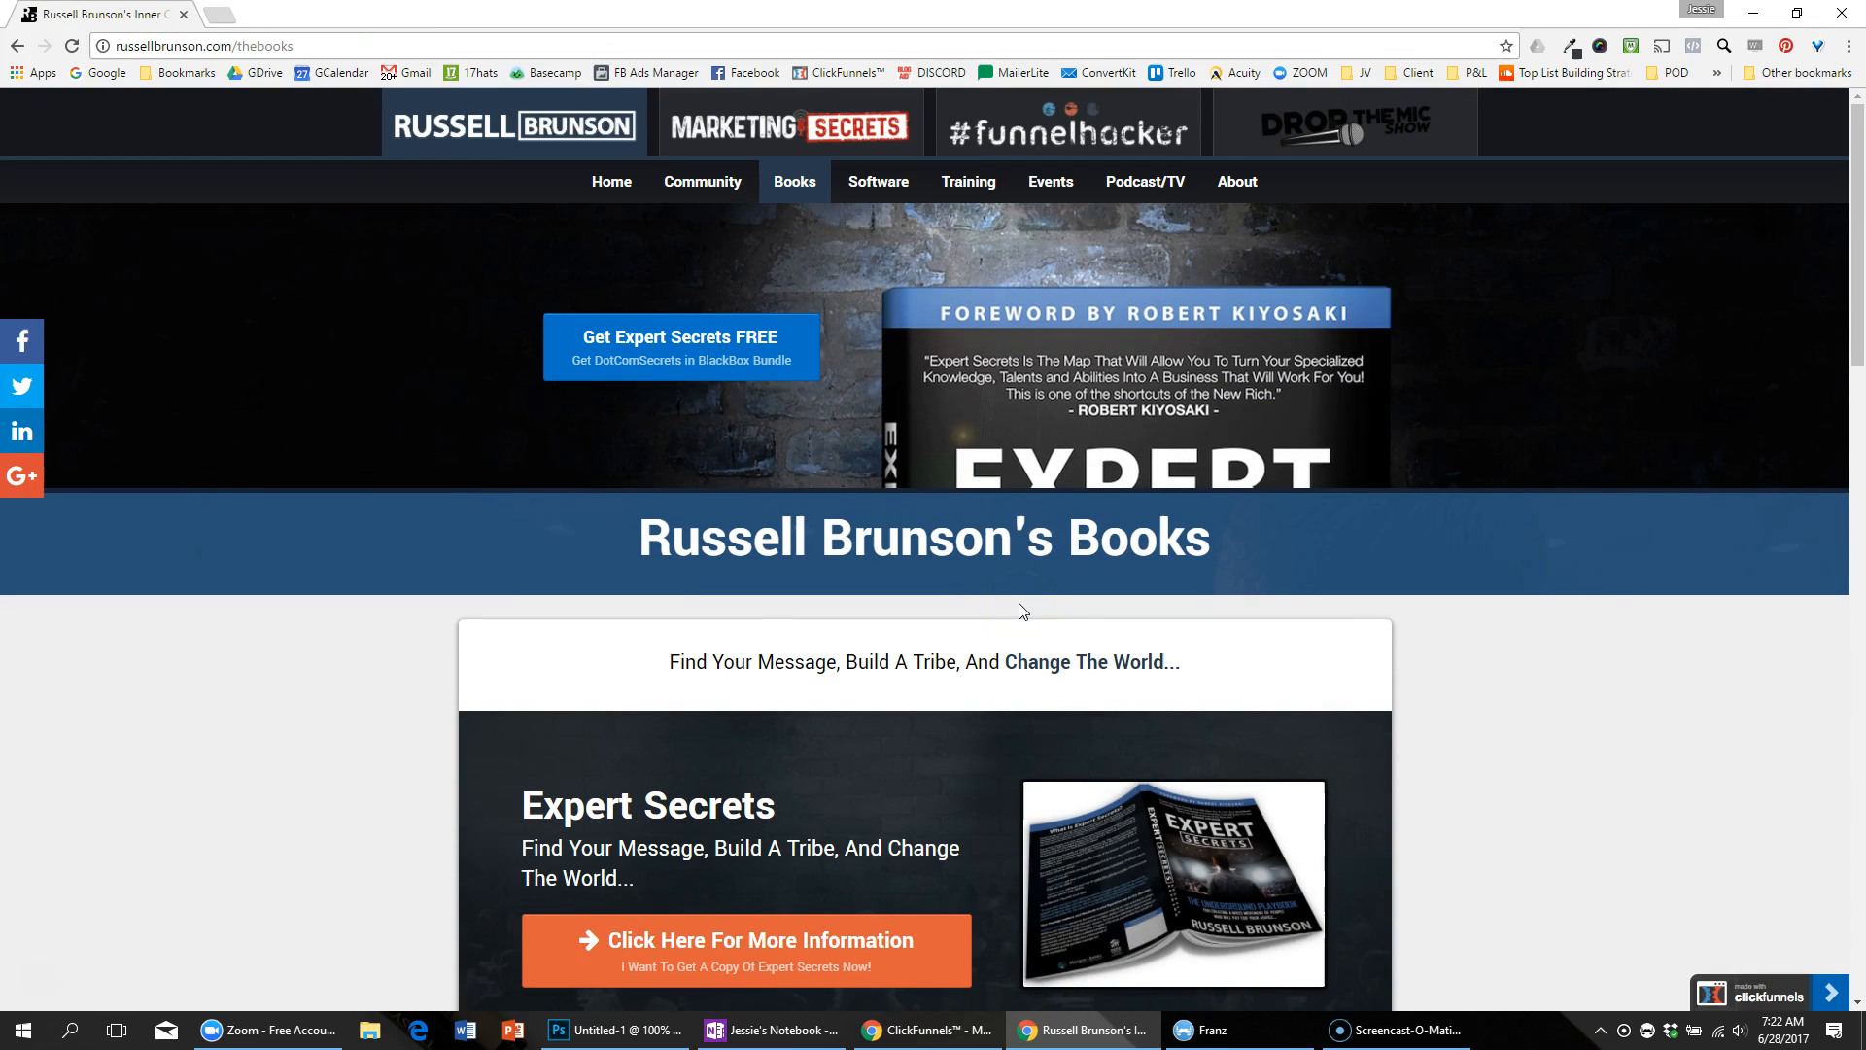
pyautogui.hotkey('alt', 'Tab')
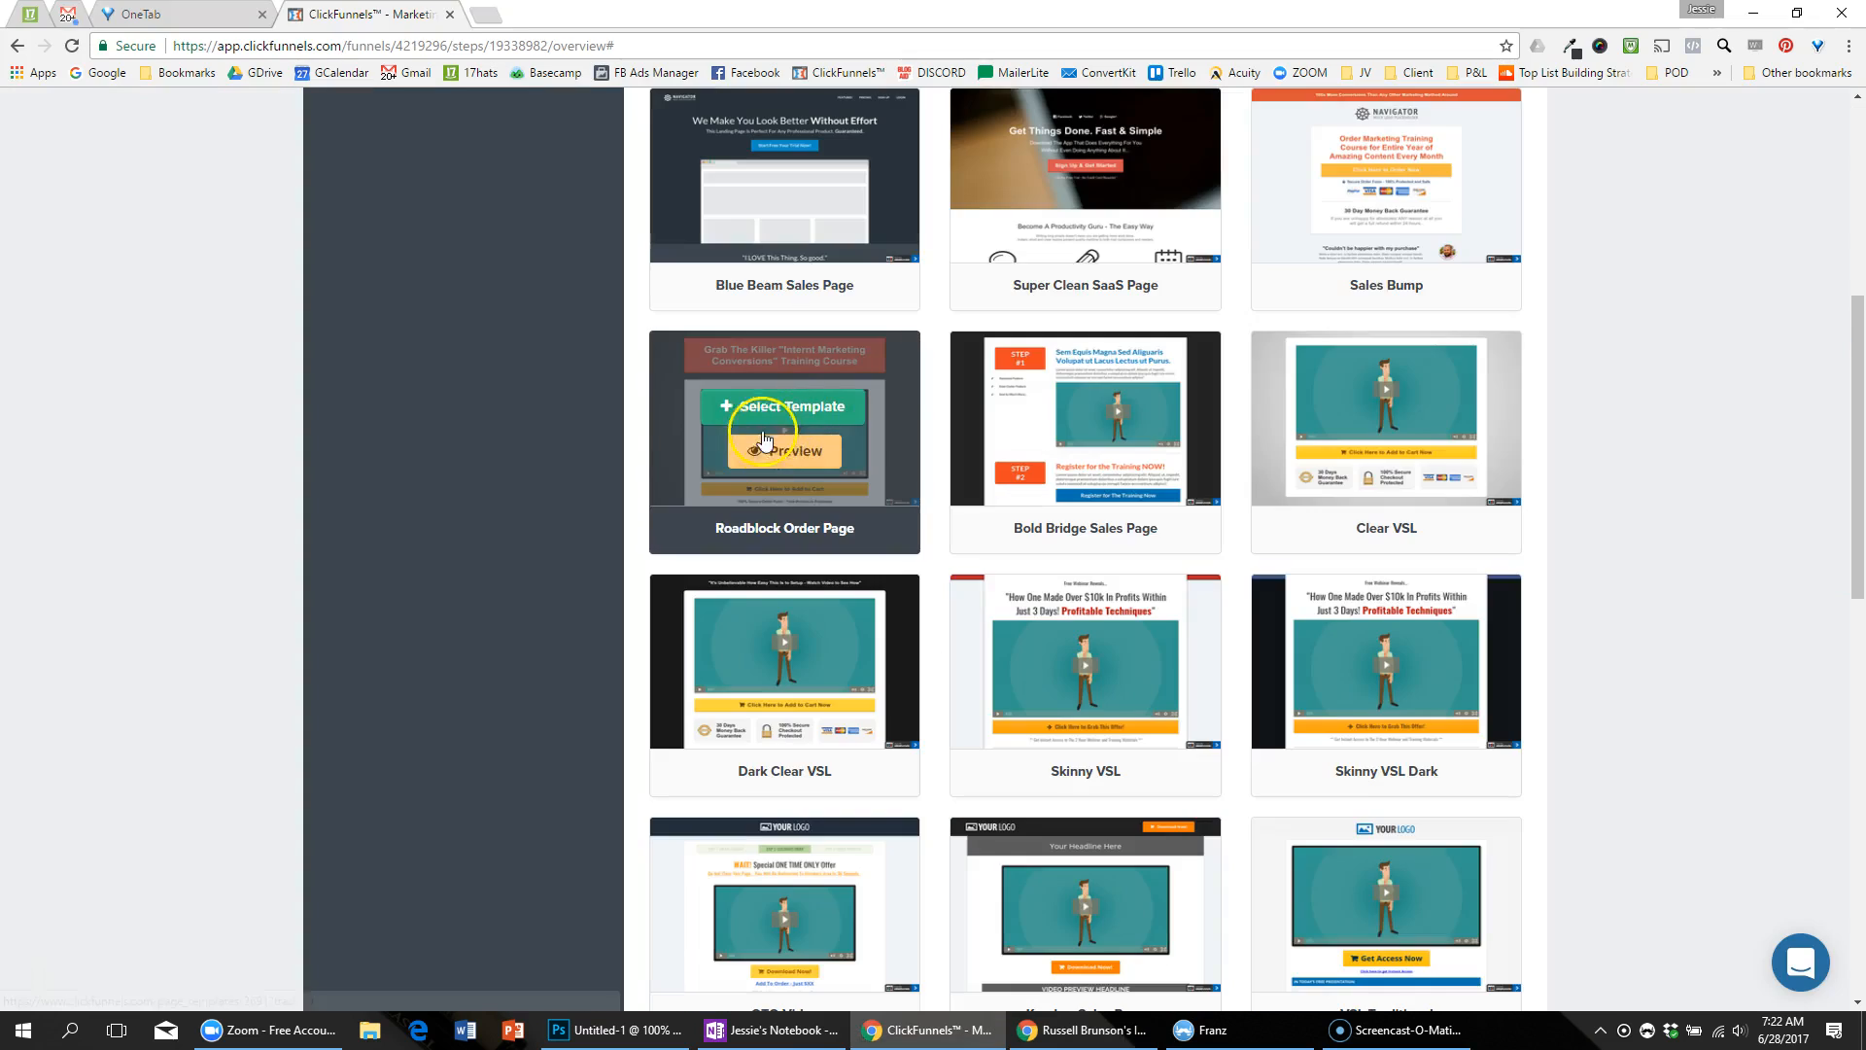
pyautogui.scroll(-6, 824, 511)
pyautogui.scroll(-5, 825, 510)
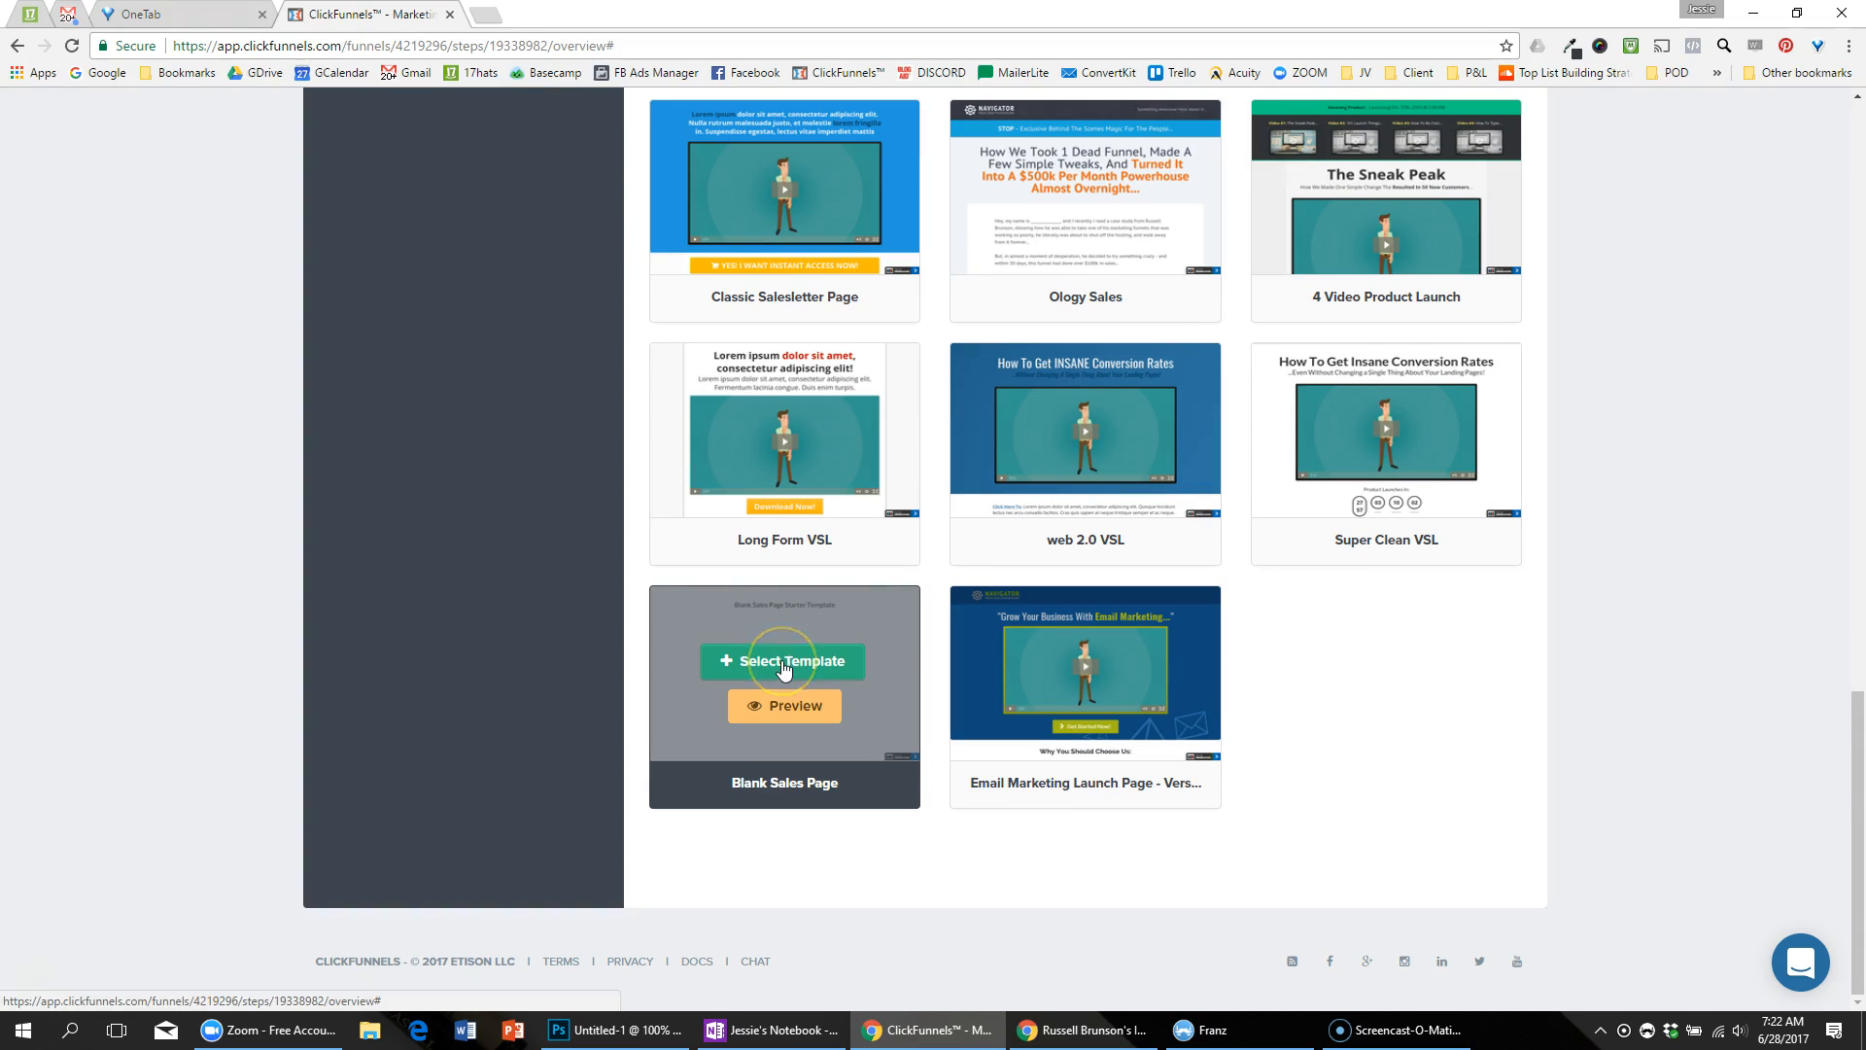
pyautogui.click(783, 670)
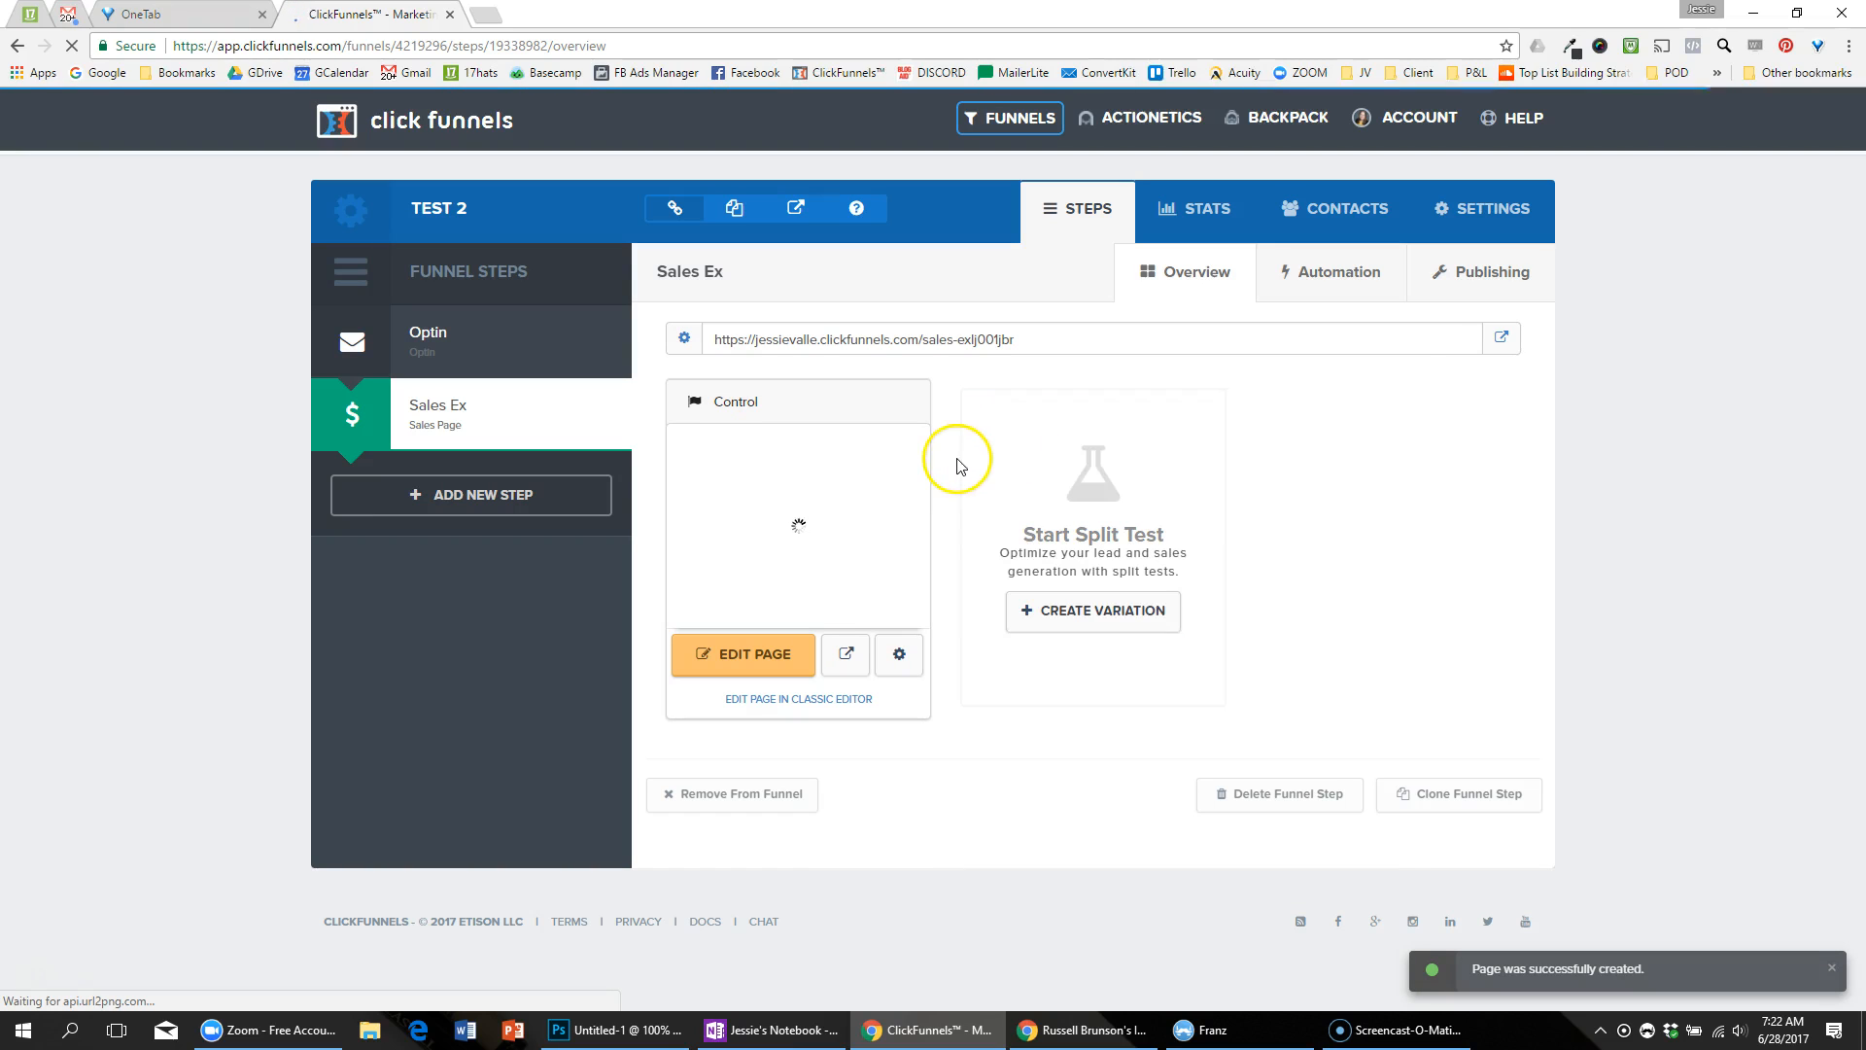
# Step: Open the Sales Ex page for editing and examine the header area of the reference books page
pyautogui.click(760, 645)
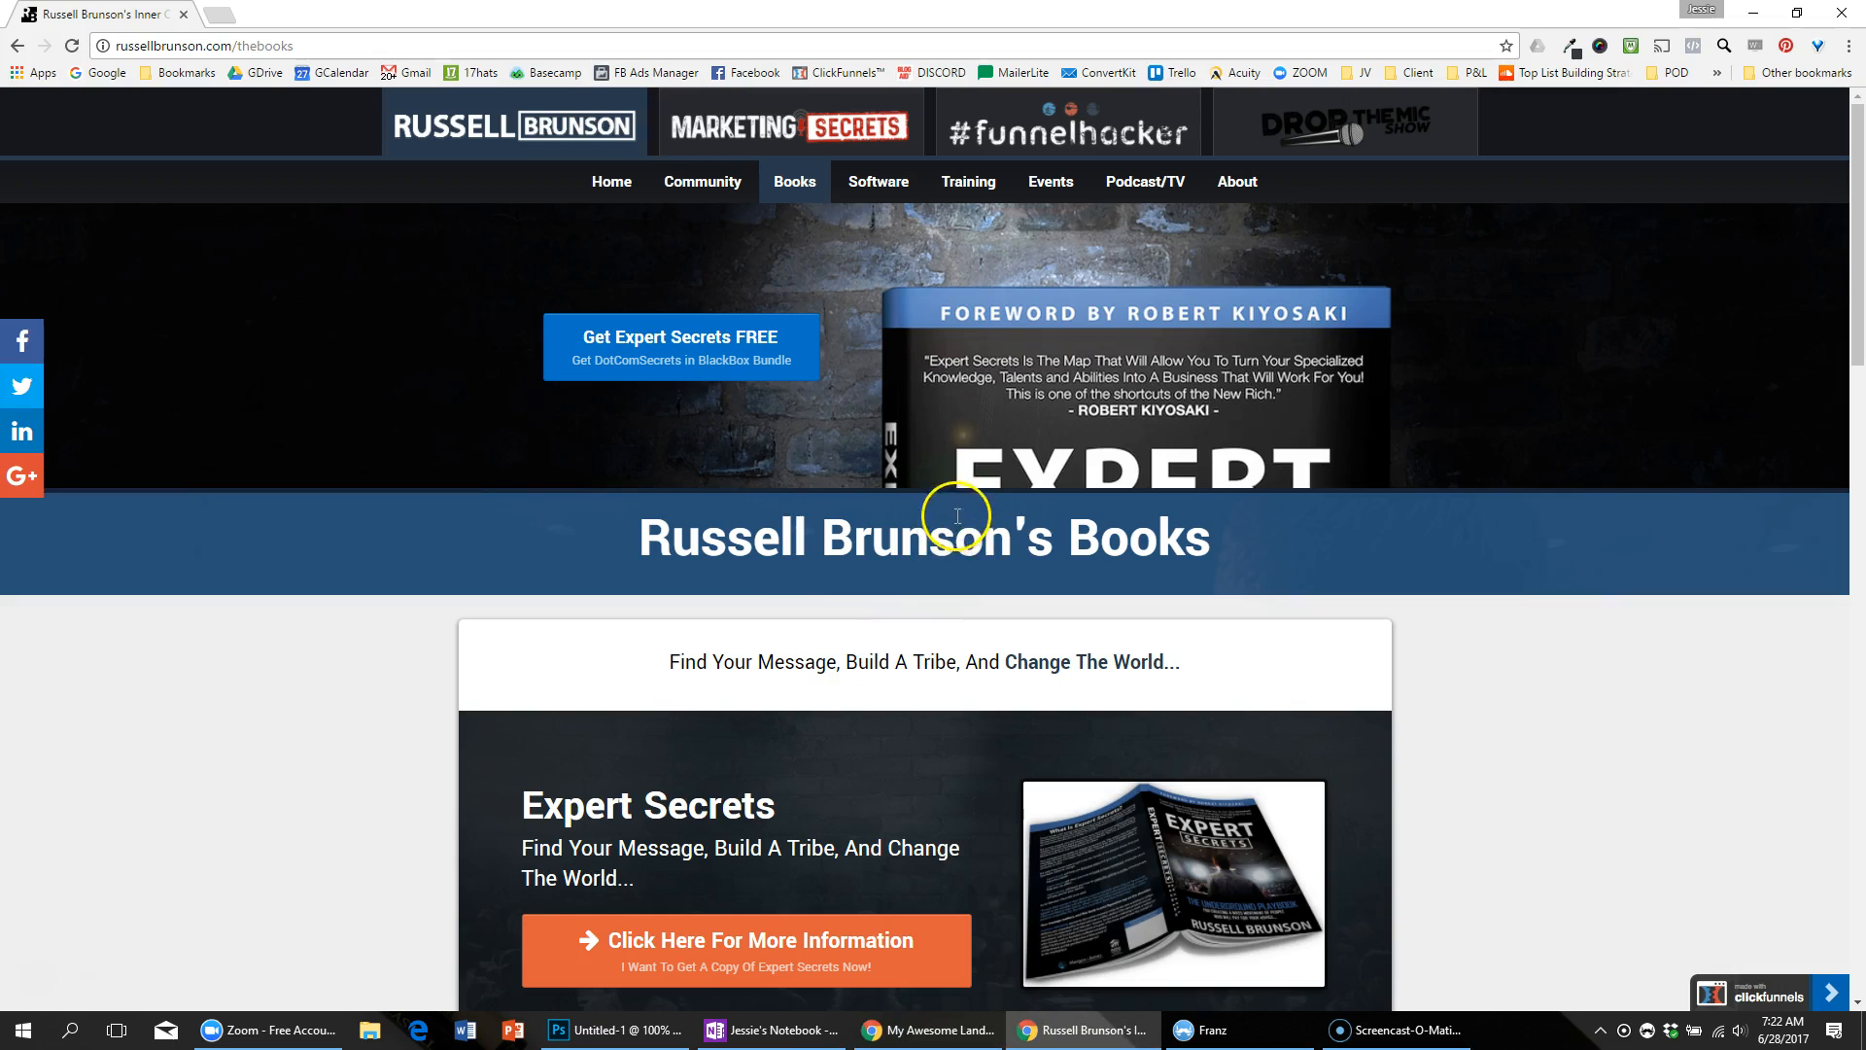
pyautogui.scroll(-3, 743, 433)
pyautogui.scroll(3, 742, 433)
pyautogui.scroll(-3, 778, 449)
pyautogui.scroll(3, 822, 432)
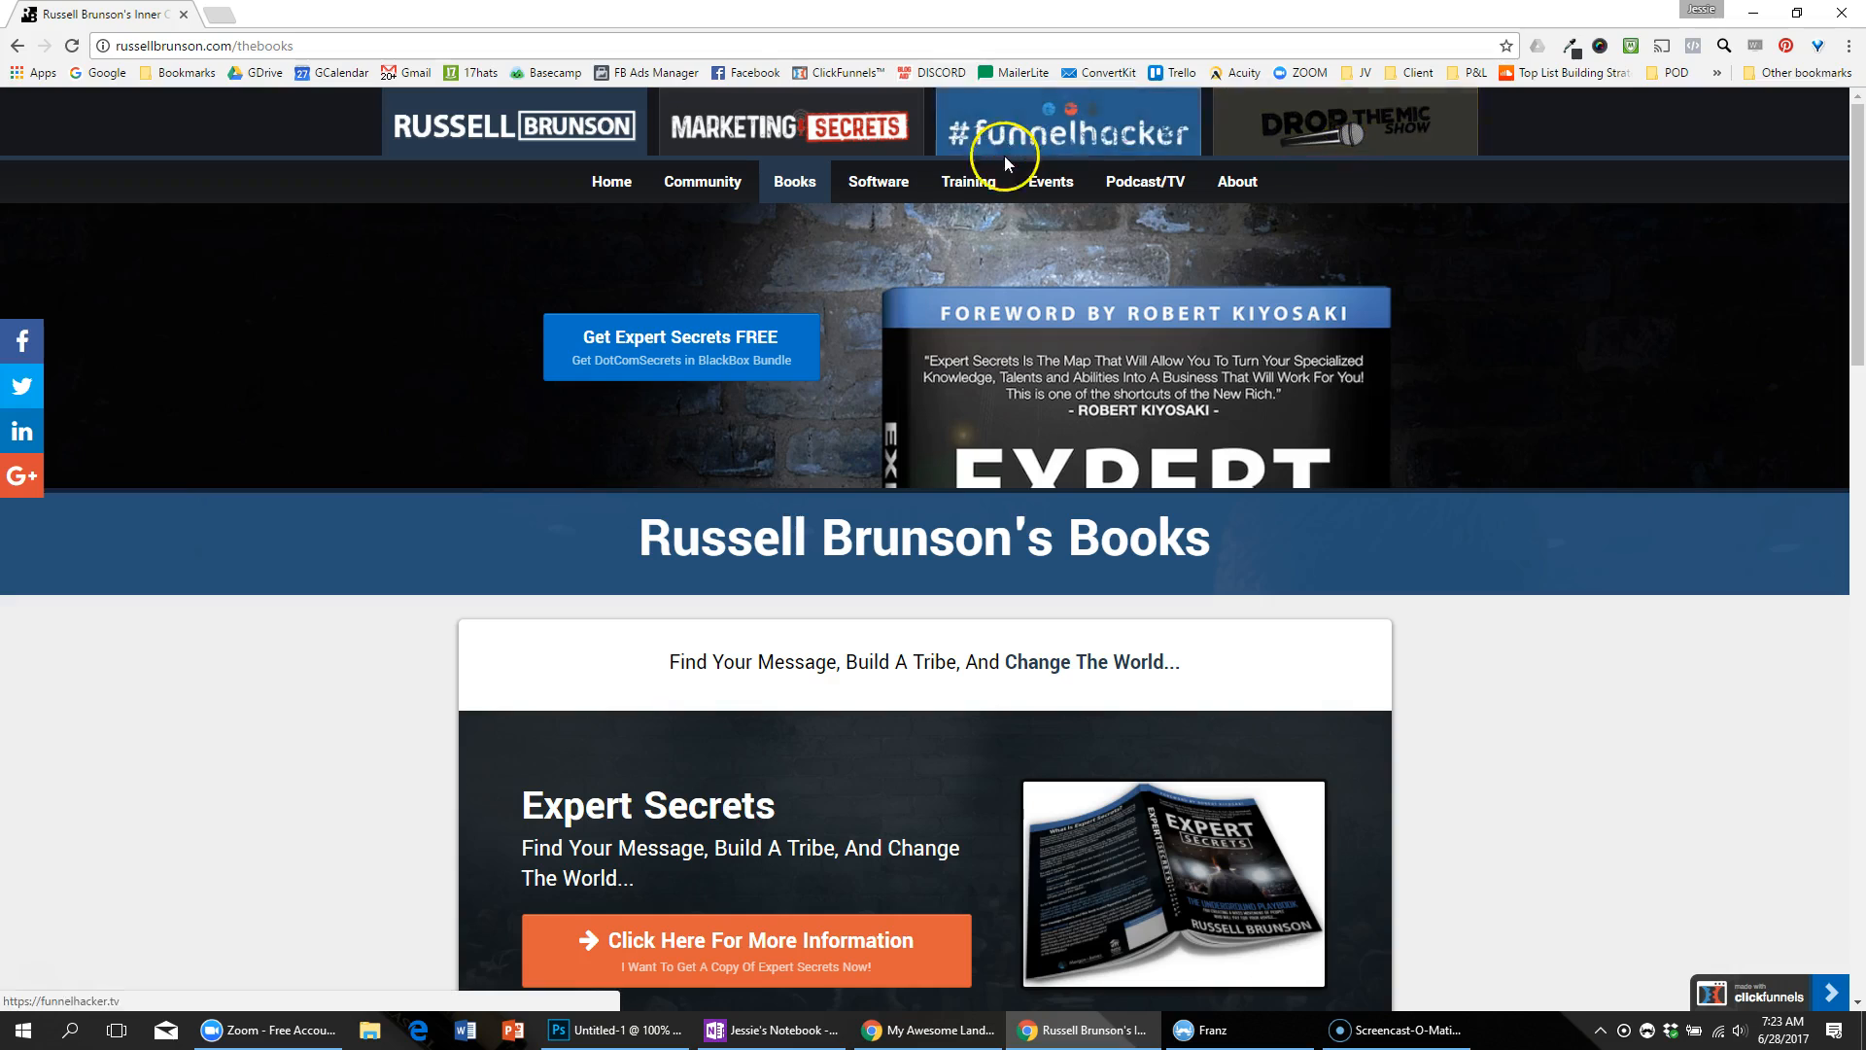
pyautogui.hotkey('alt', 'Tab')
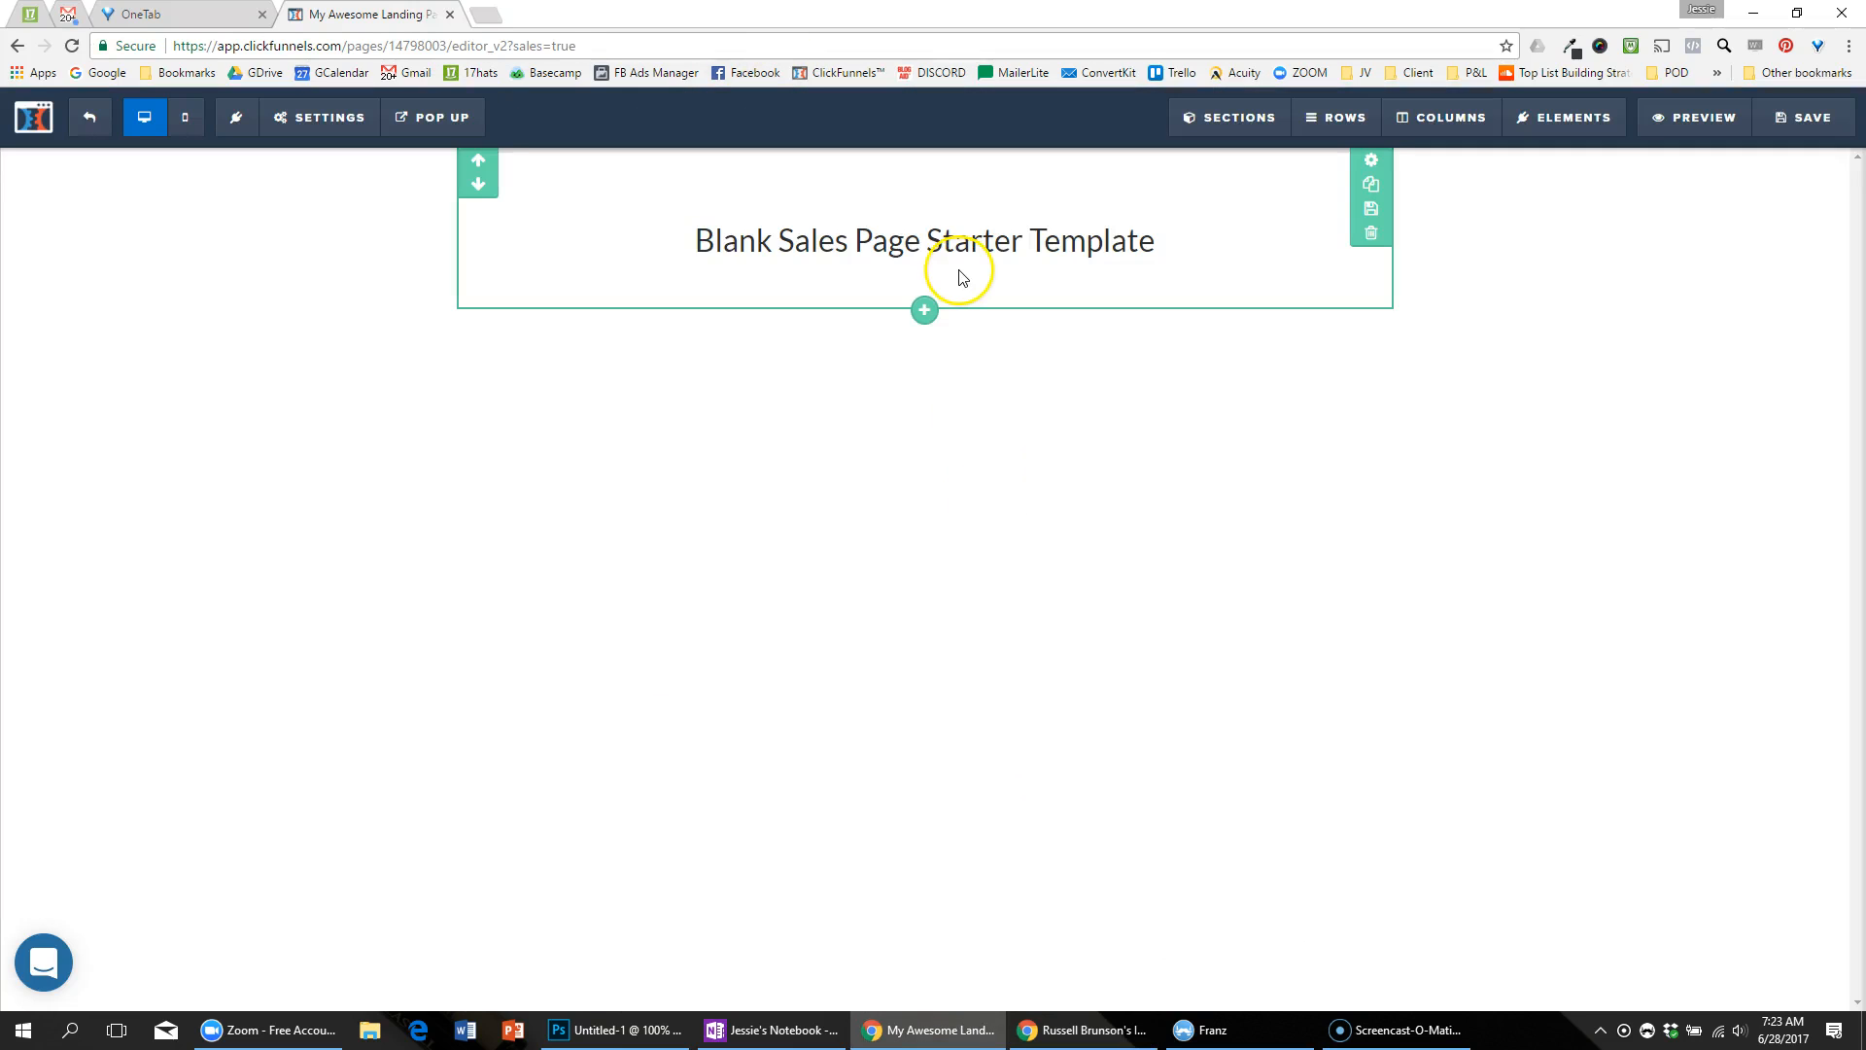
# Step: Set the width of the section holding the starter headline to Full Page and compare it with the reference header
pyautogui.click(1369, 167)
pyautogui.click(1698, 434)
pyautogui.click(1703, 456)
pyautogui.click(991, 167)
pyautogui.hotkey('alt', 'Tab')
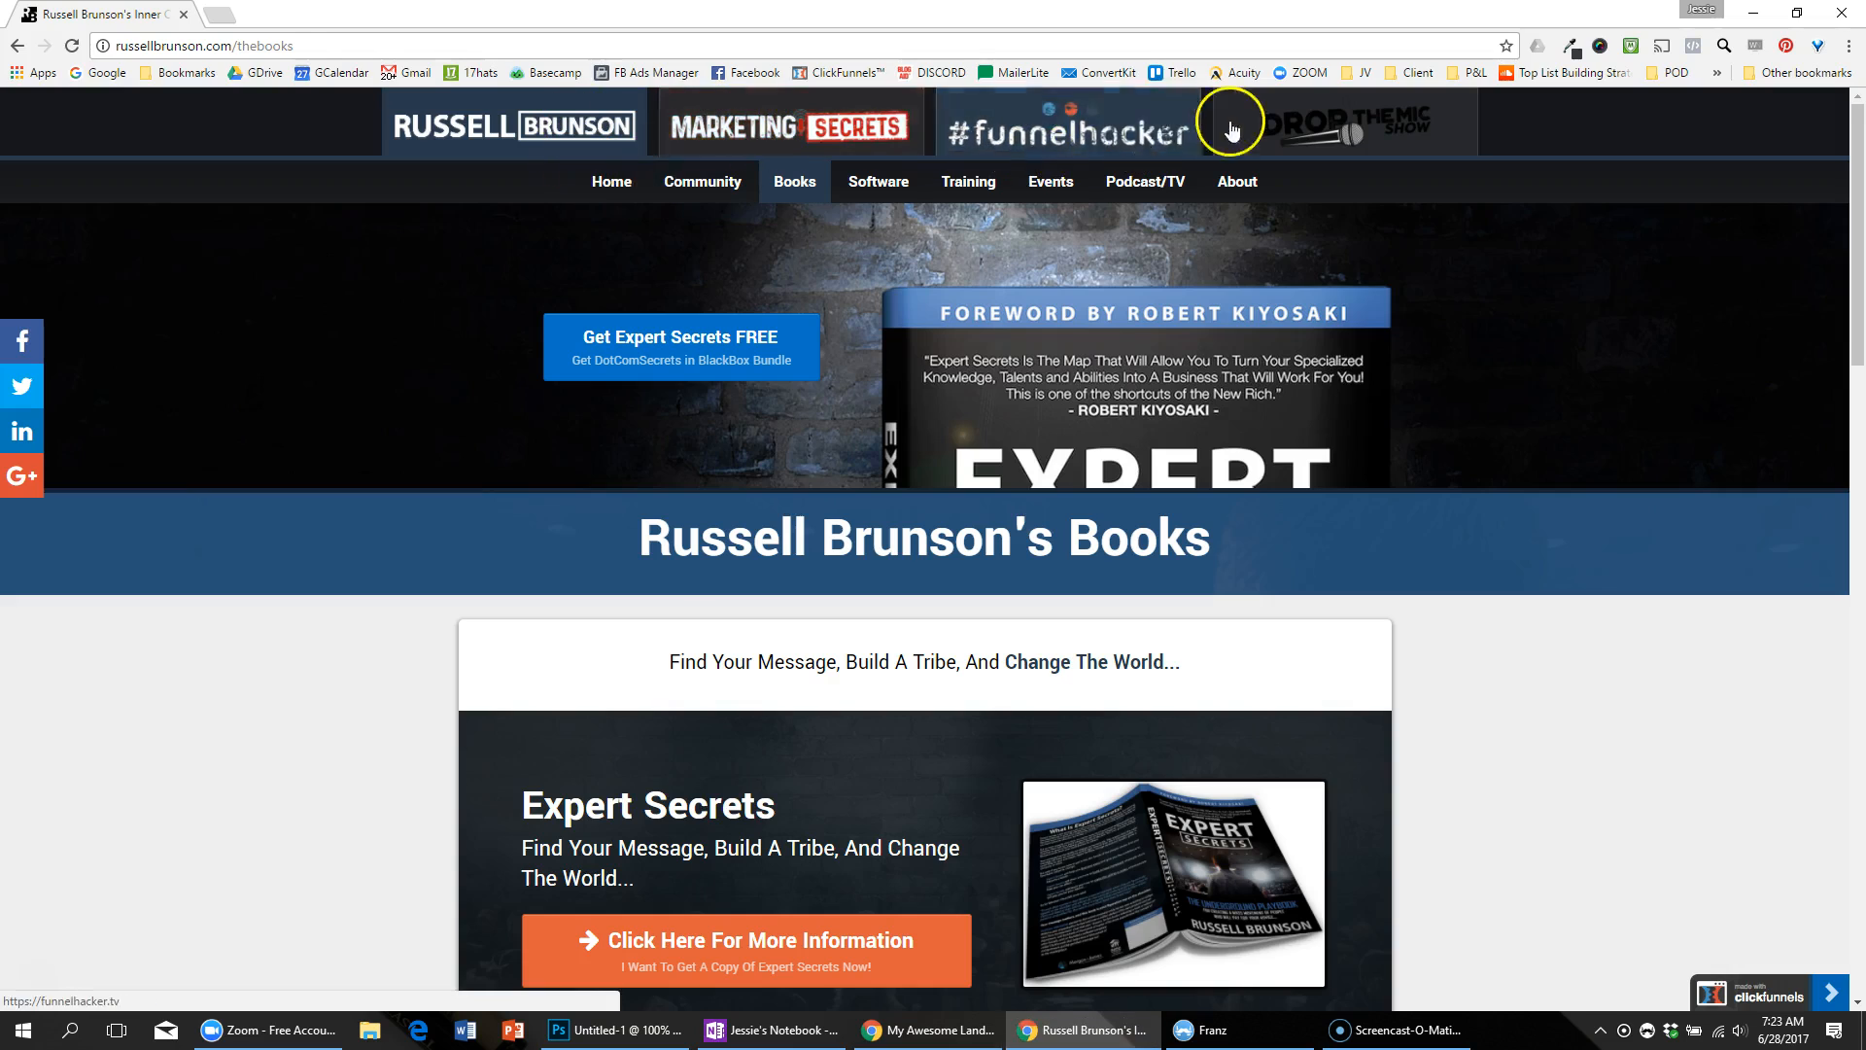
pyautogui.hotkey('alt', 'Tab')
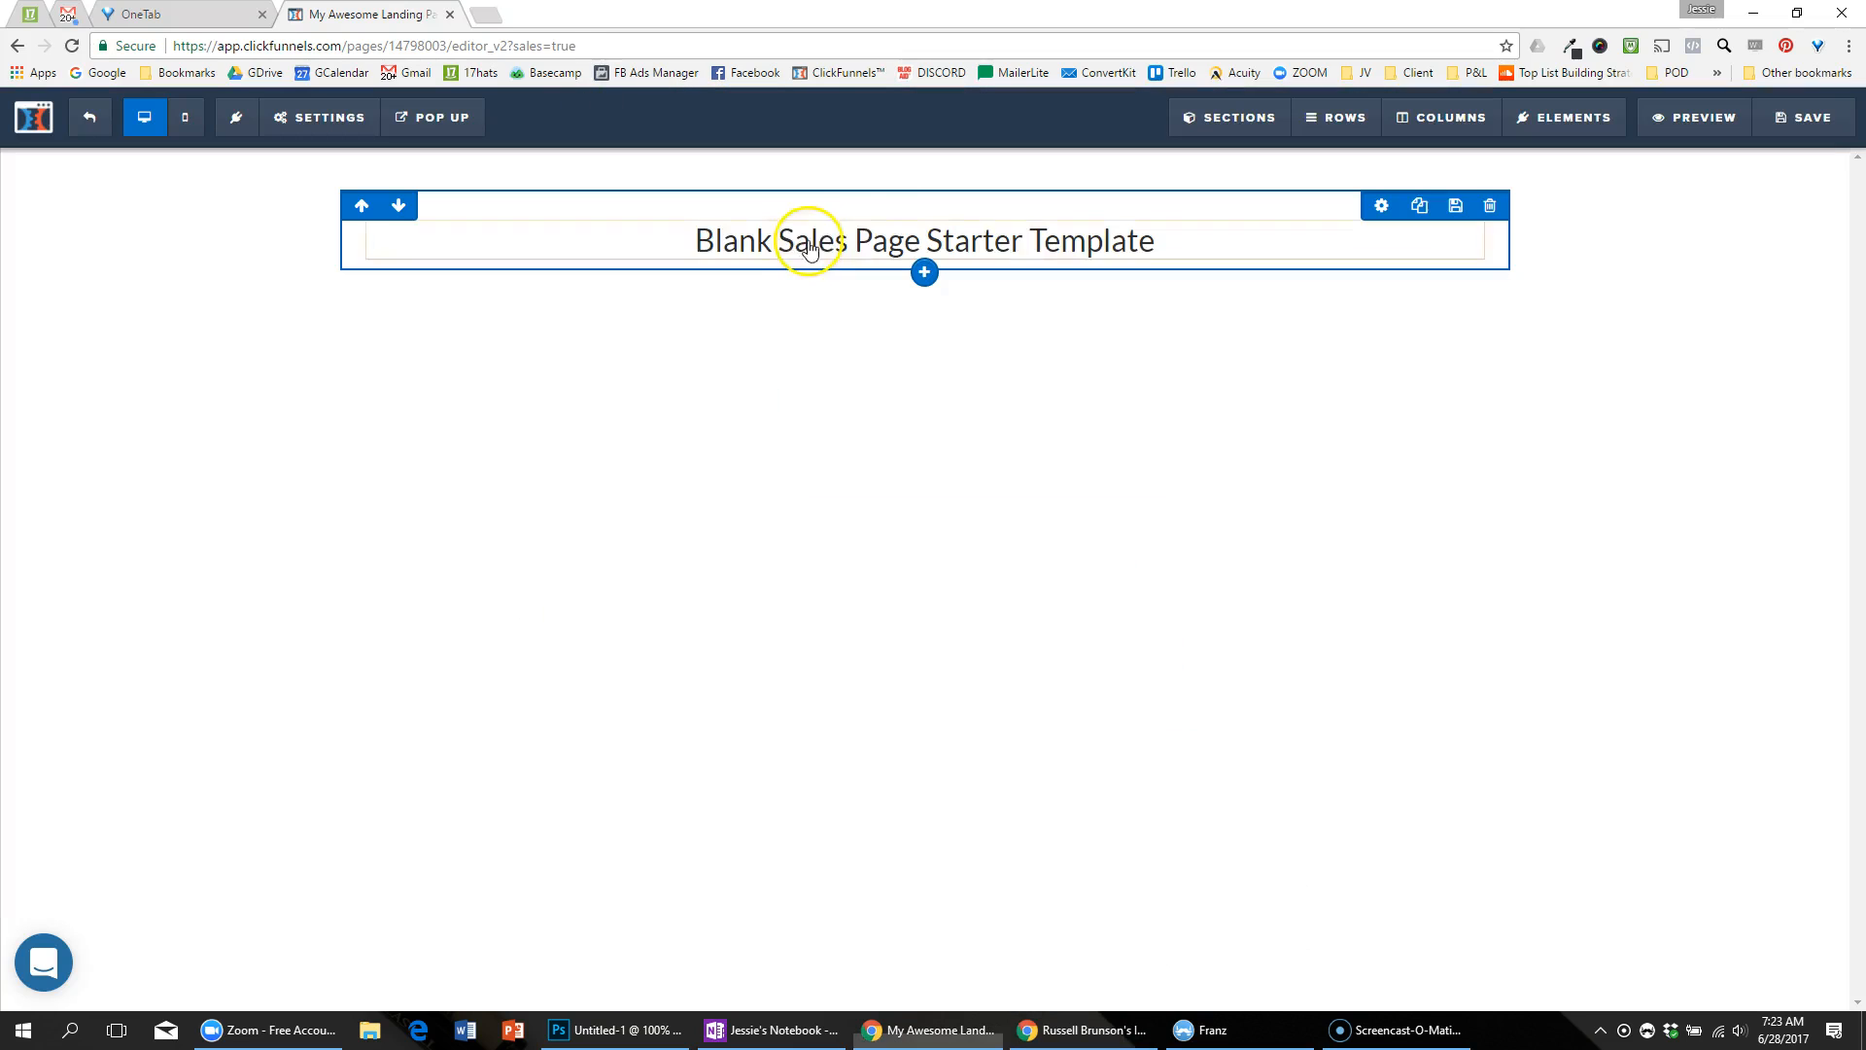
# Step: Insert a four-column row above the starter headline and set the row's top padding to 0
pyautogui.click(930, 276)
pyautogui.moveTo(1668, 310); pyautogui.dragTo(935, 224)
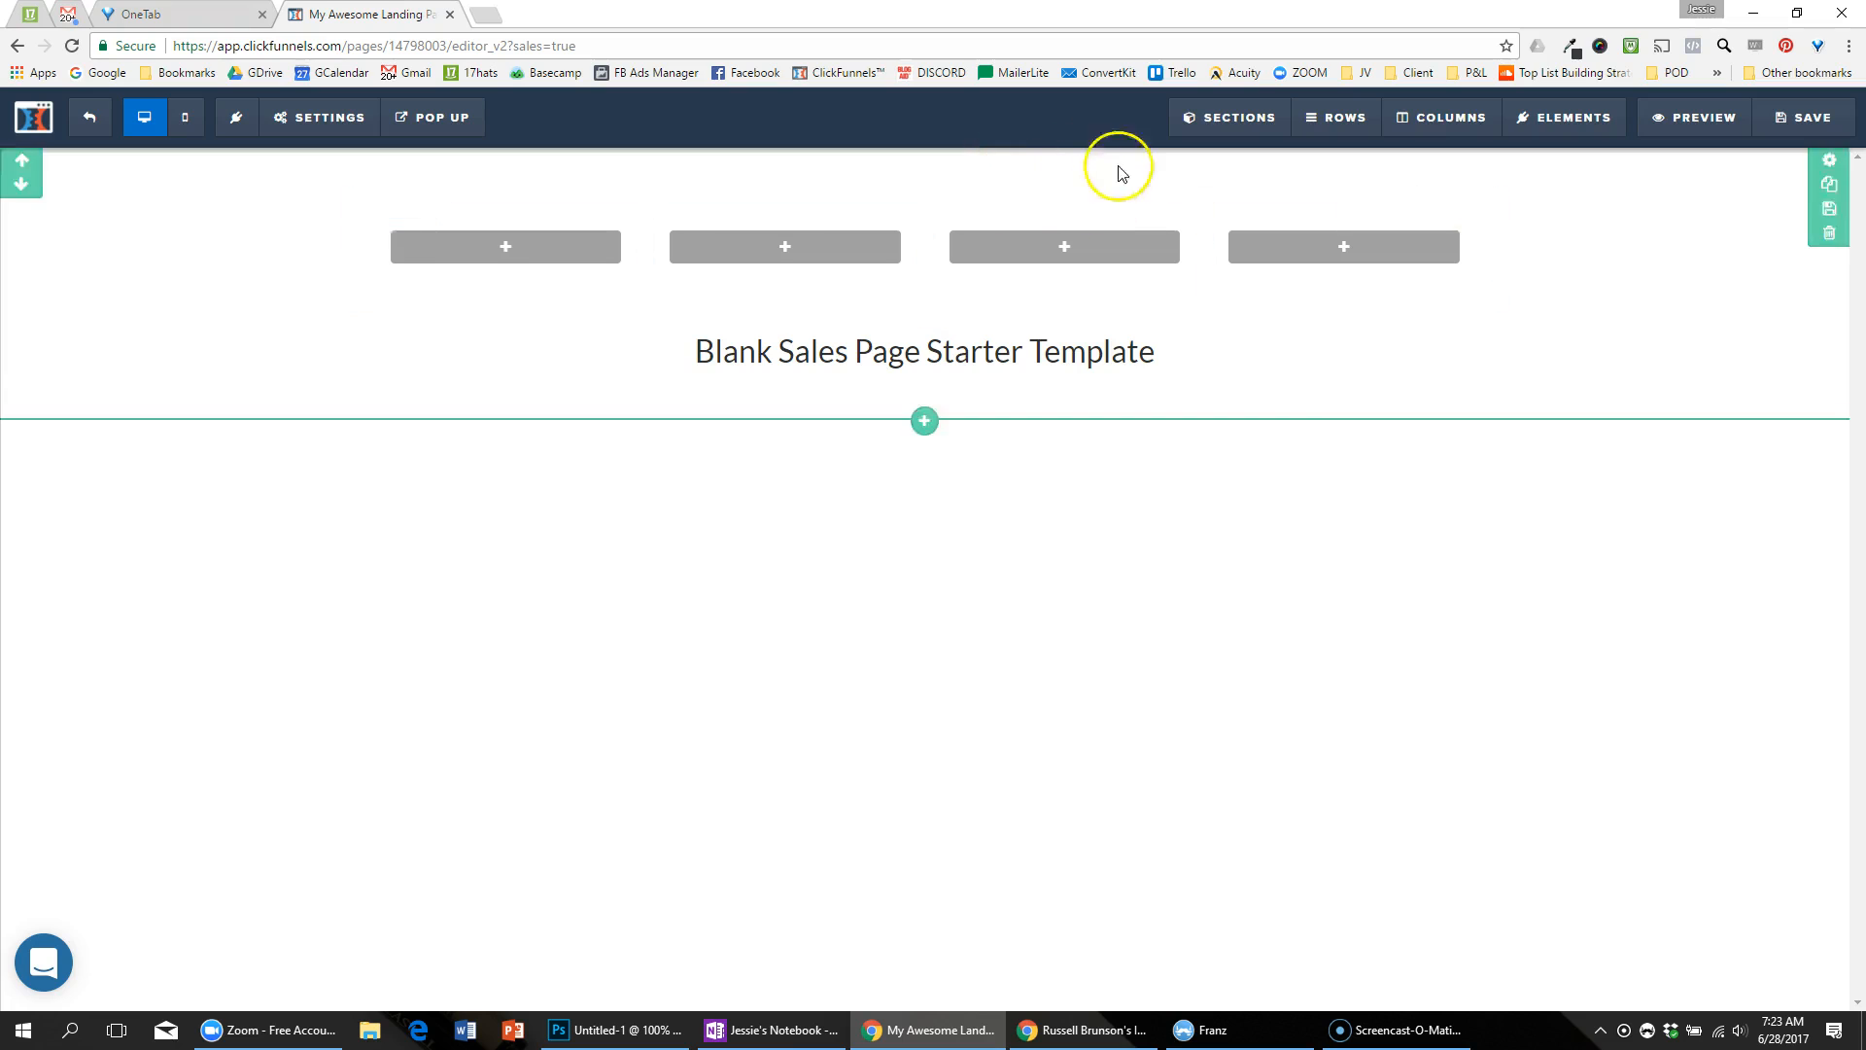
pyautogui.click(1361, 201)
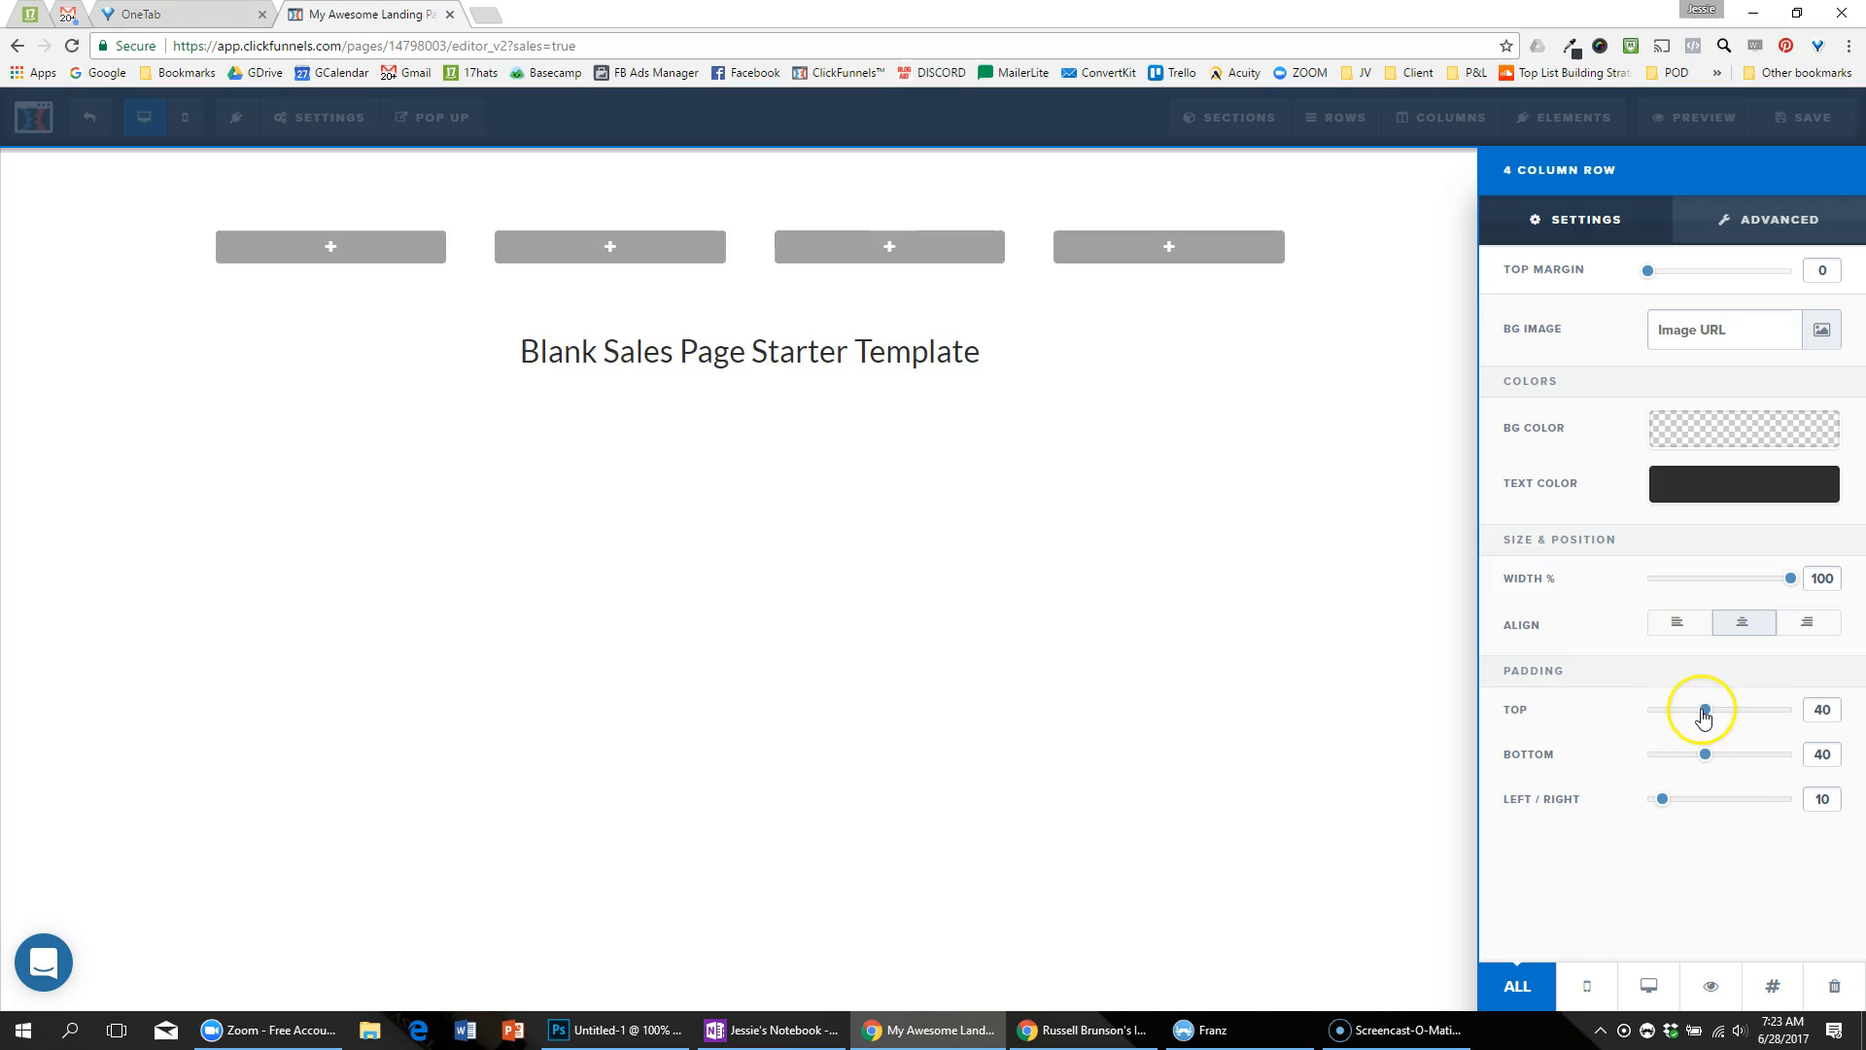
pyautogui.moveTo(1704, 711); pyautogui.dragTo(1635, 704)
pyautogui.click(981, 181)
pyautogui.hotkey('alt', 'Tab')
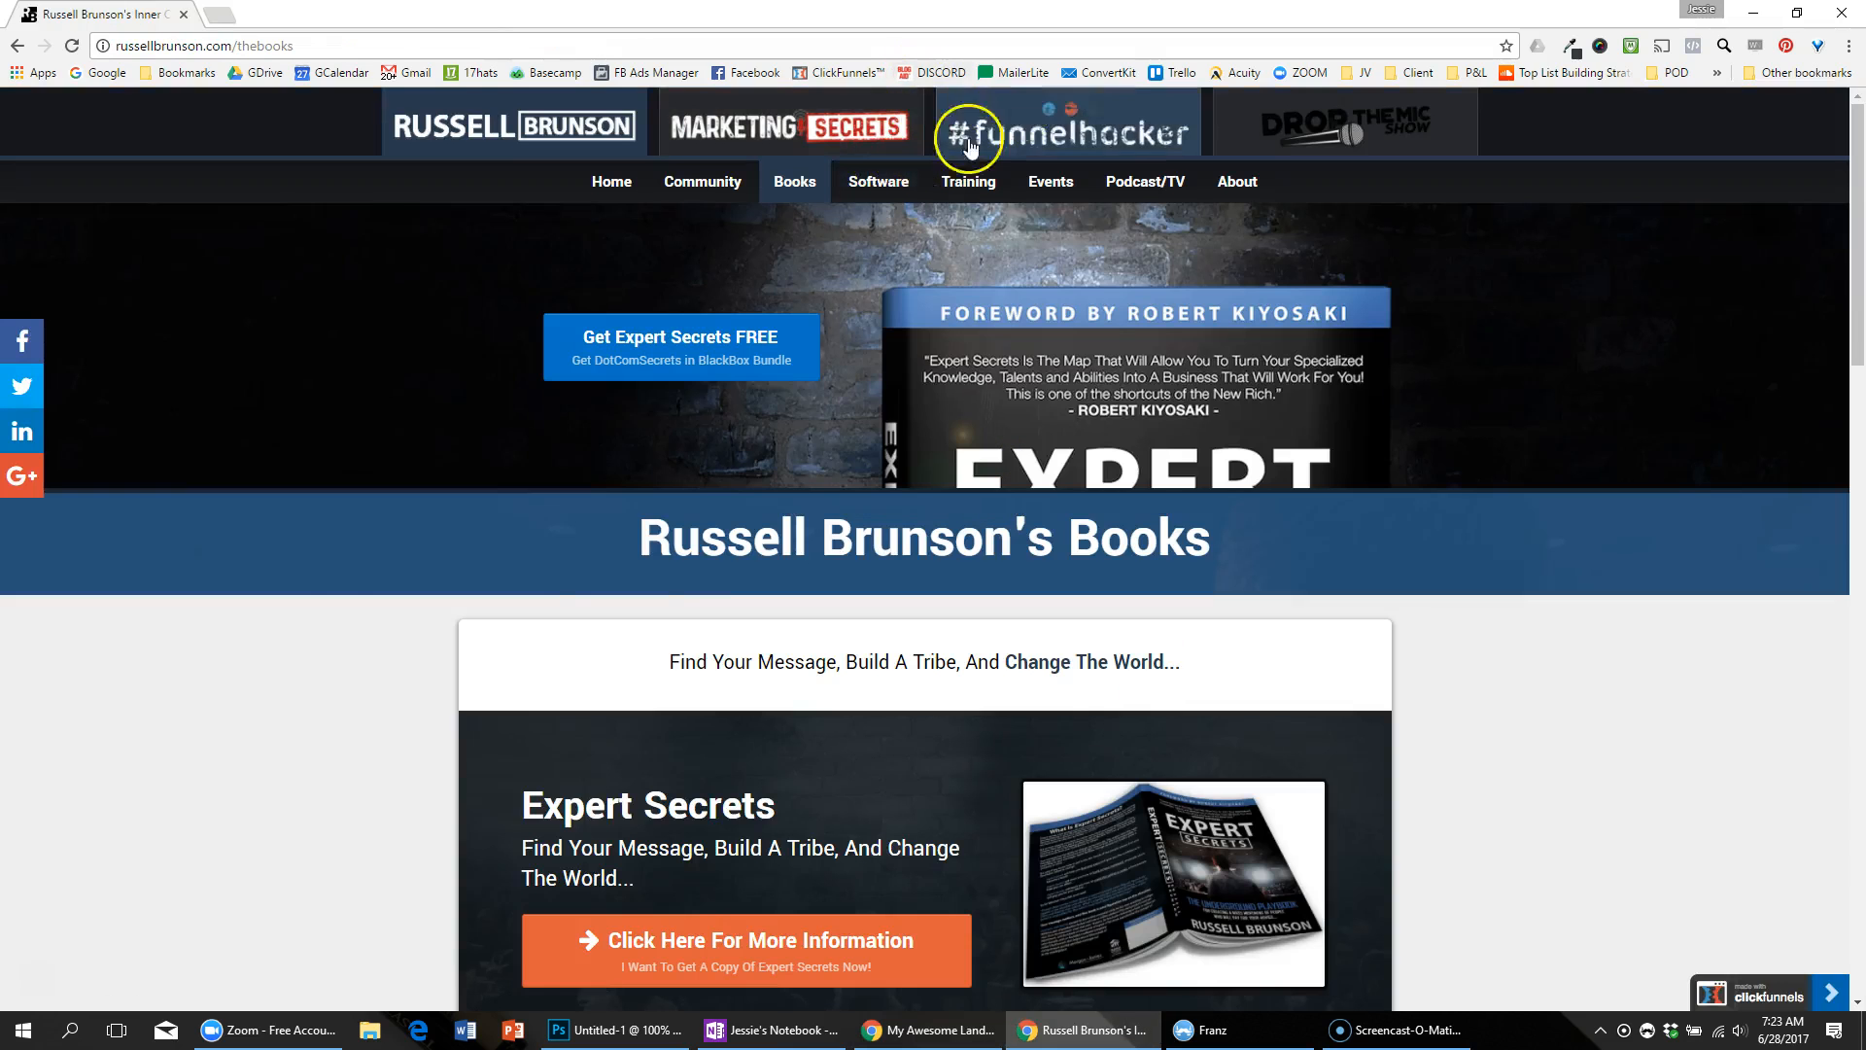
pyautogui.hotkey('alt', 'Tab')
# Step: Set the top padding of the section around the four-column row to 0
pyautogui.click(1821, 153)
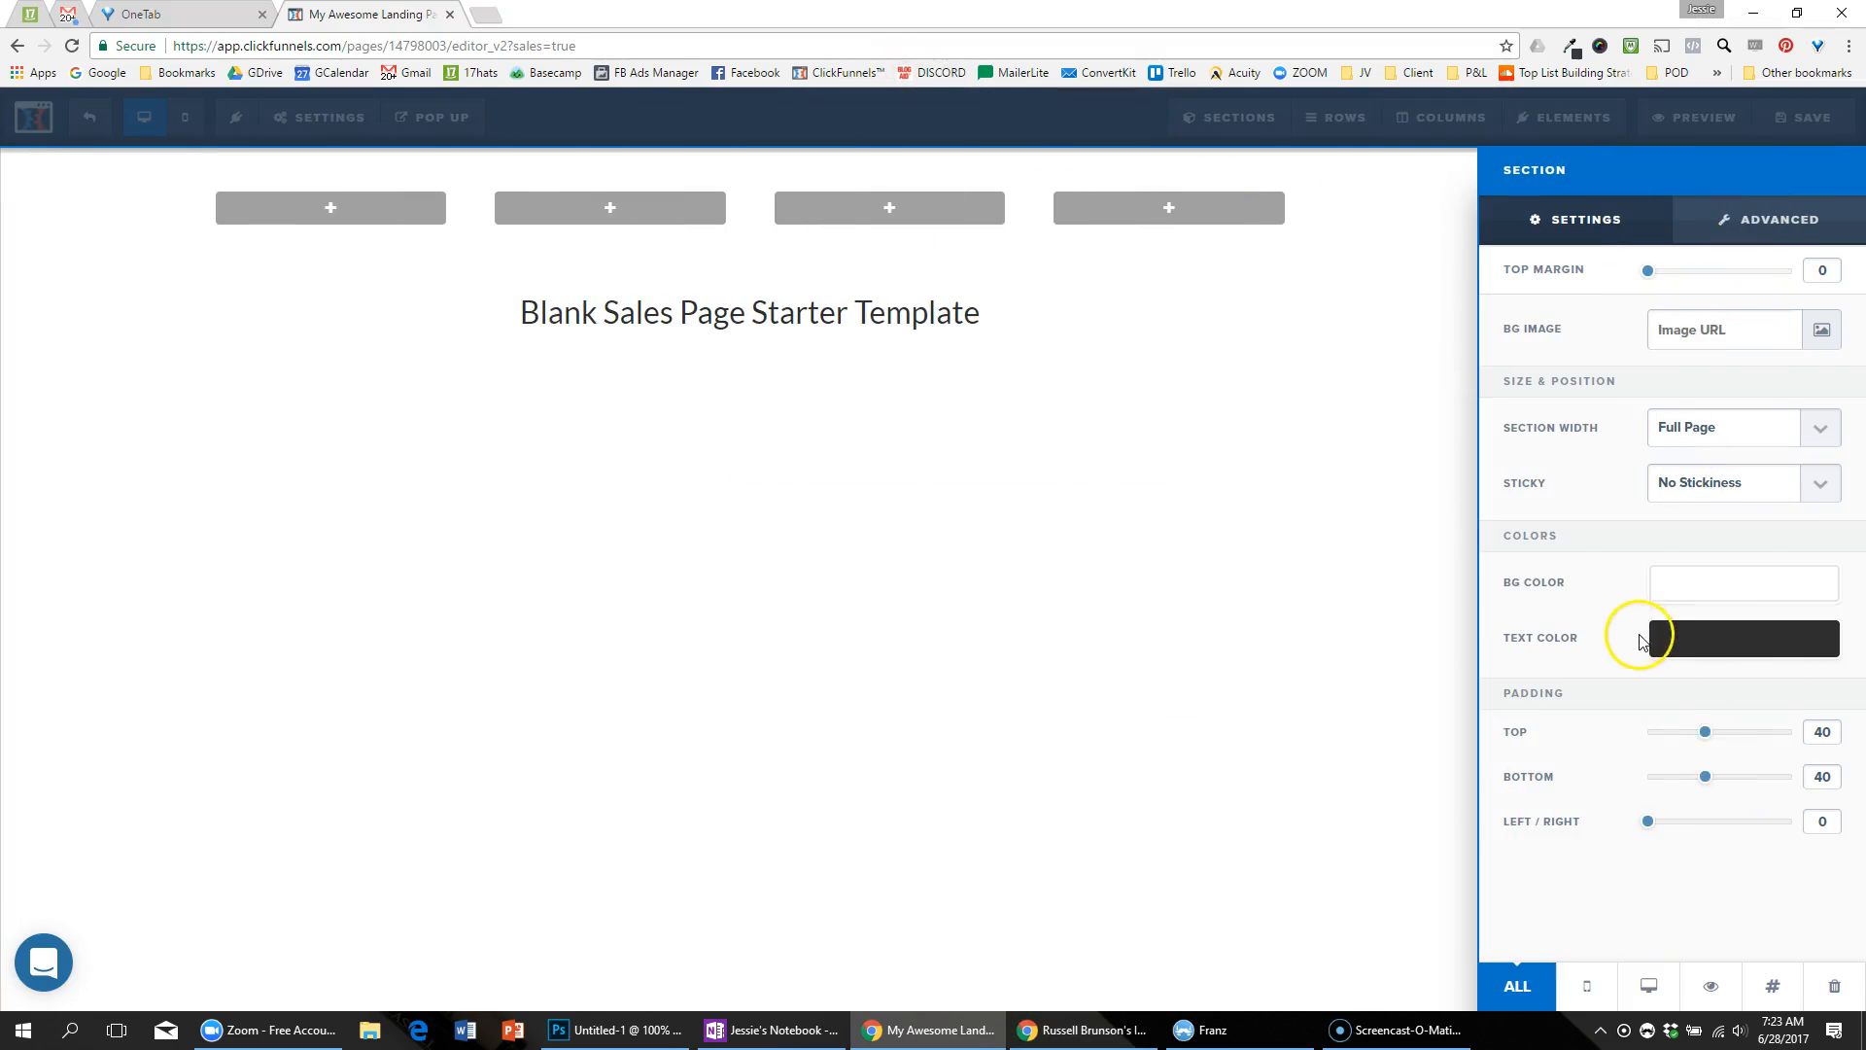
pyautogui.moveTo(1708, 731); pyautogui.dragTo(1620, 733)
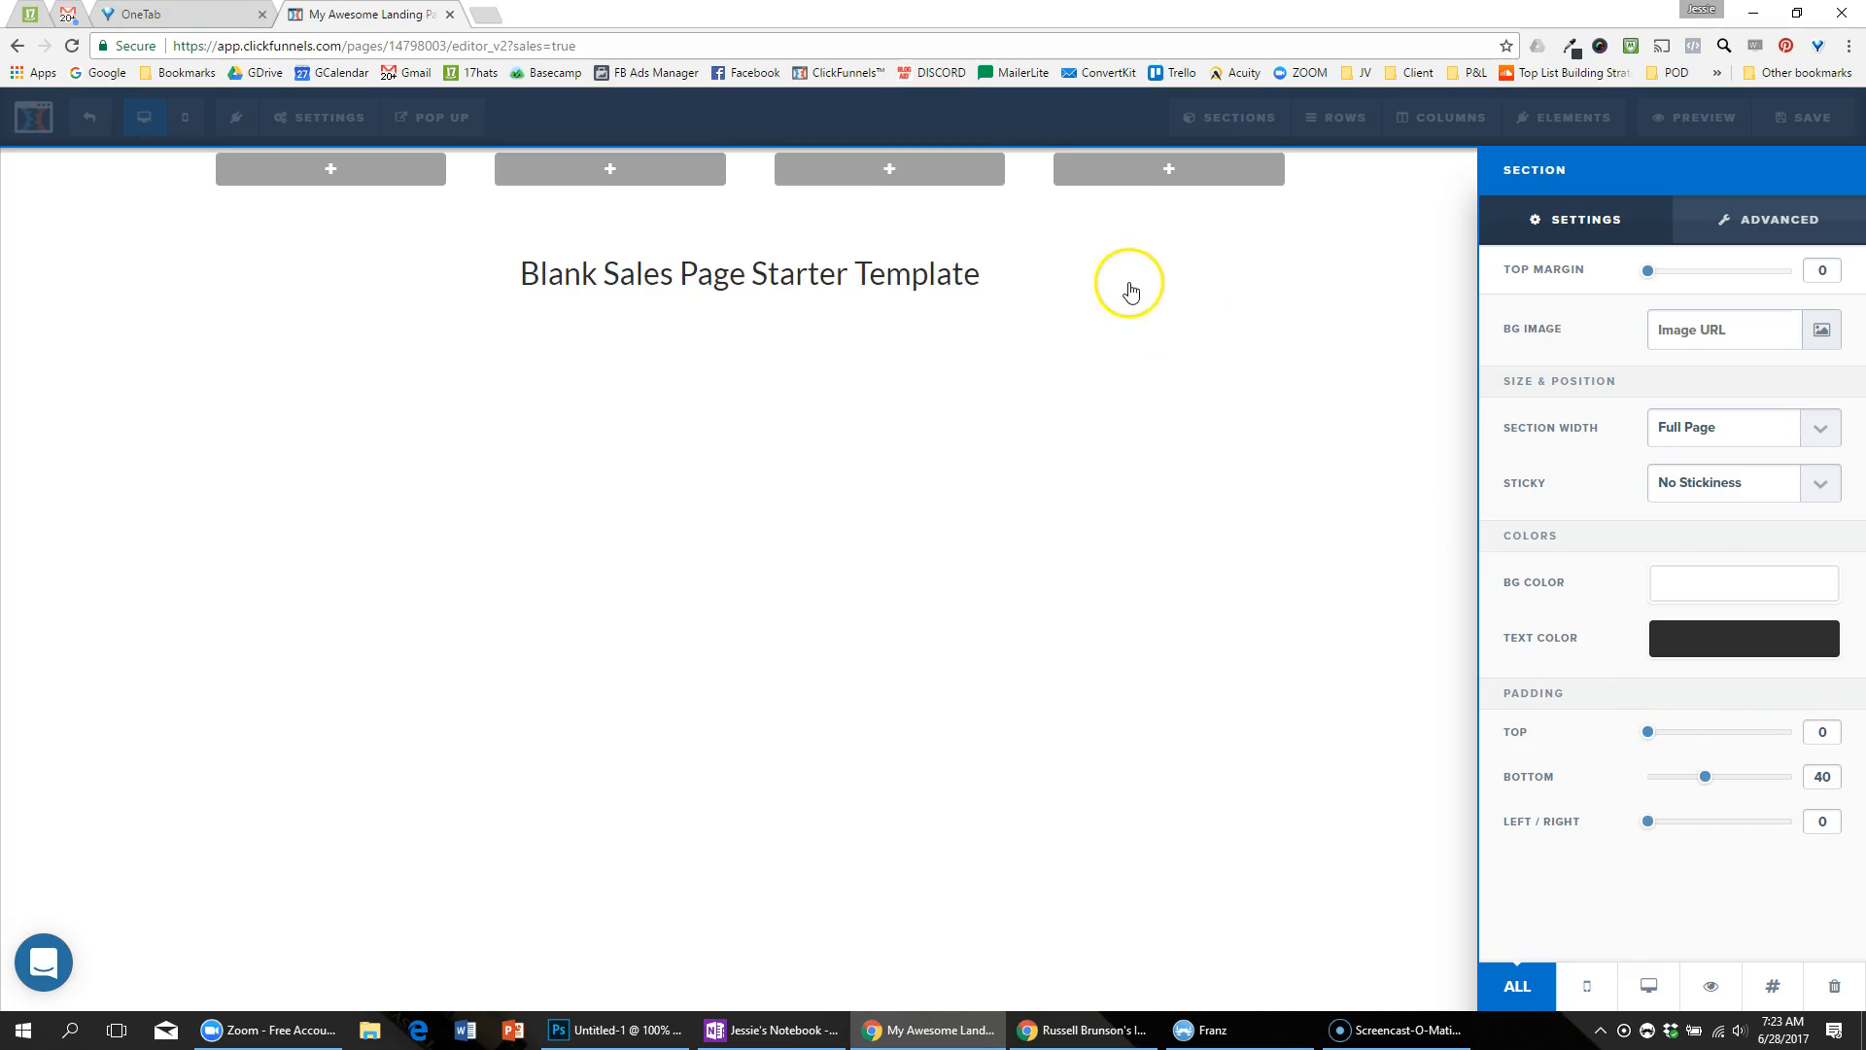
pyautogui.click(1196, 277)
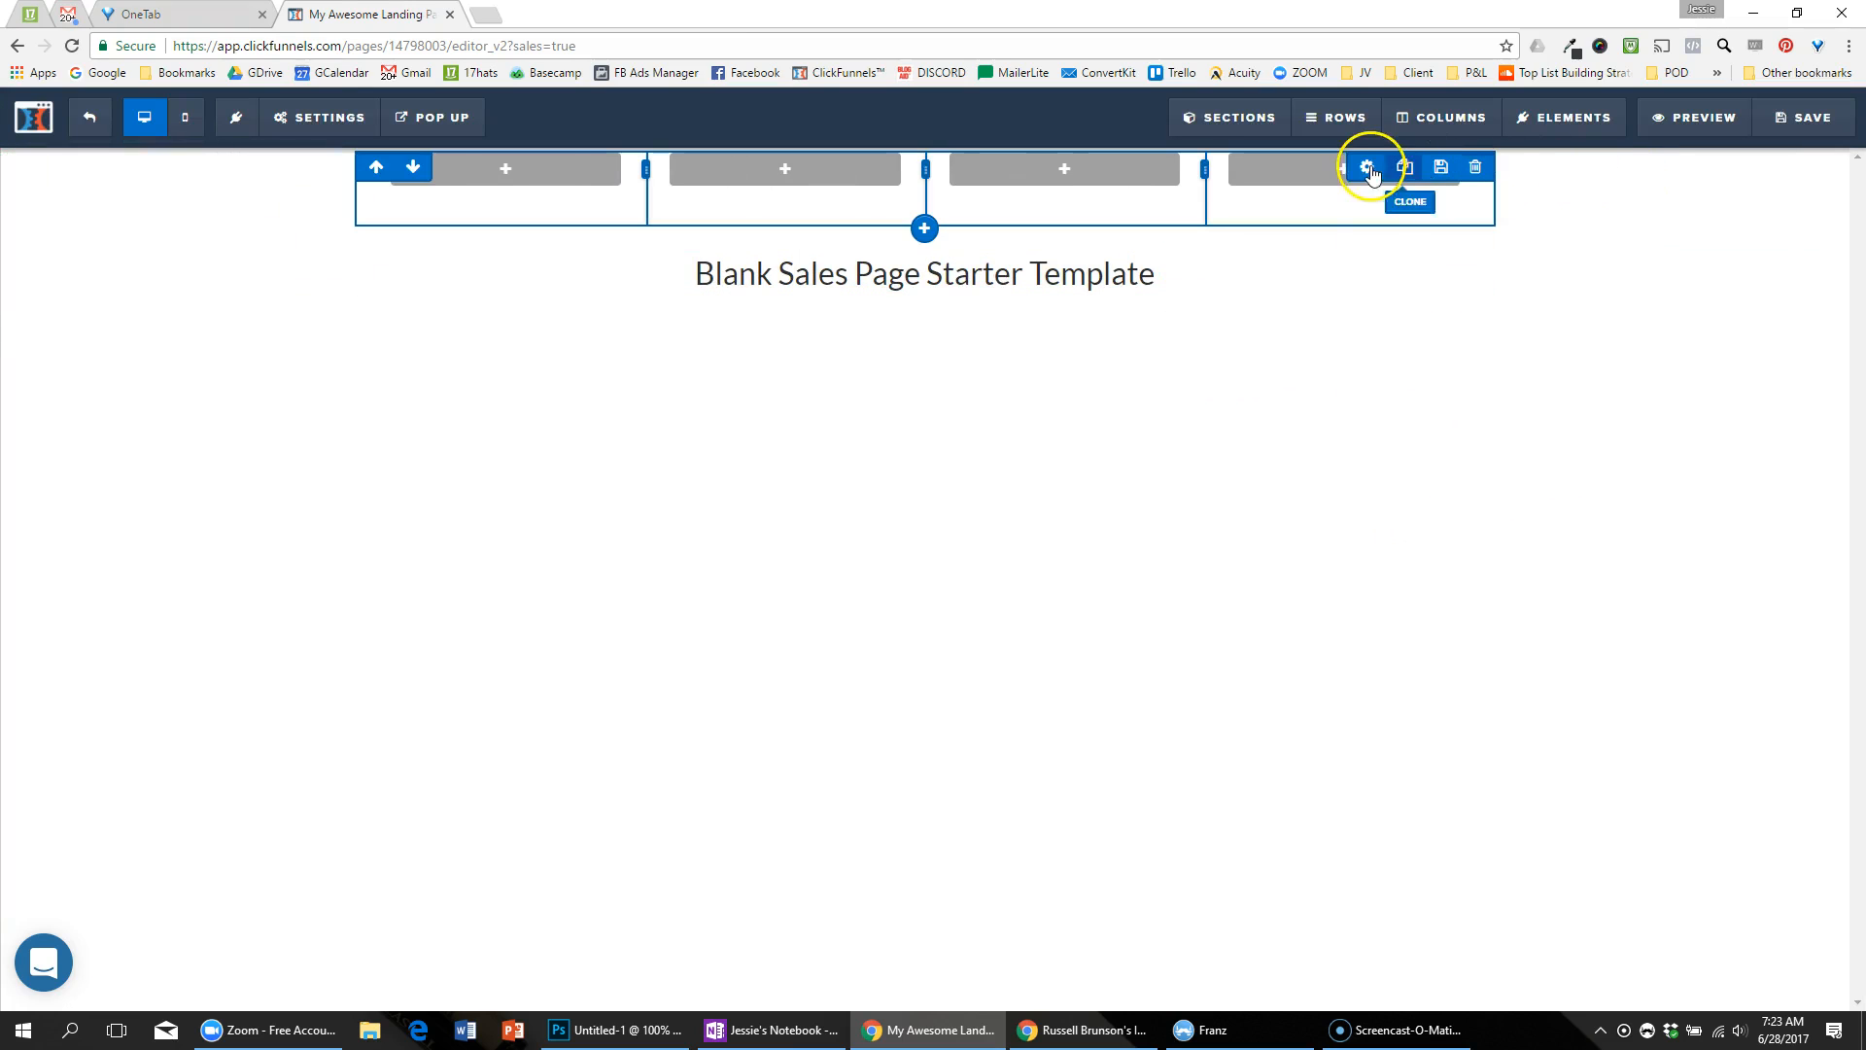
# Step: Add an image element to the first column of the four-column row and clone it three times
pyautogui.click(505, 171)
pyautogui.moveTo(1500, 507)
pyautogui.mouseDown()
pyautogui.moveTo(466, 229)
pyautogui.moveTo(520, 165)
pyautogui.mouseUp()
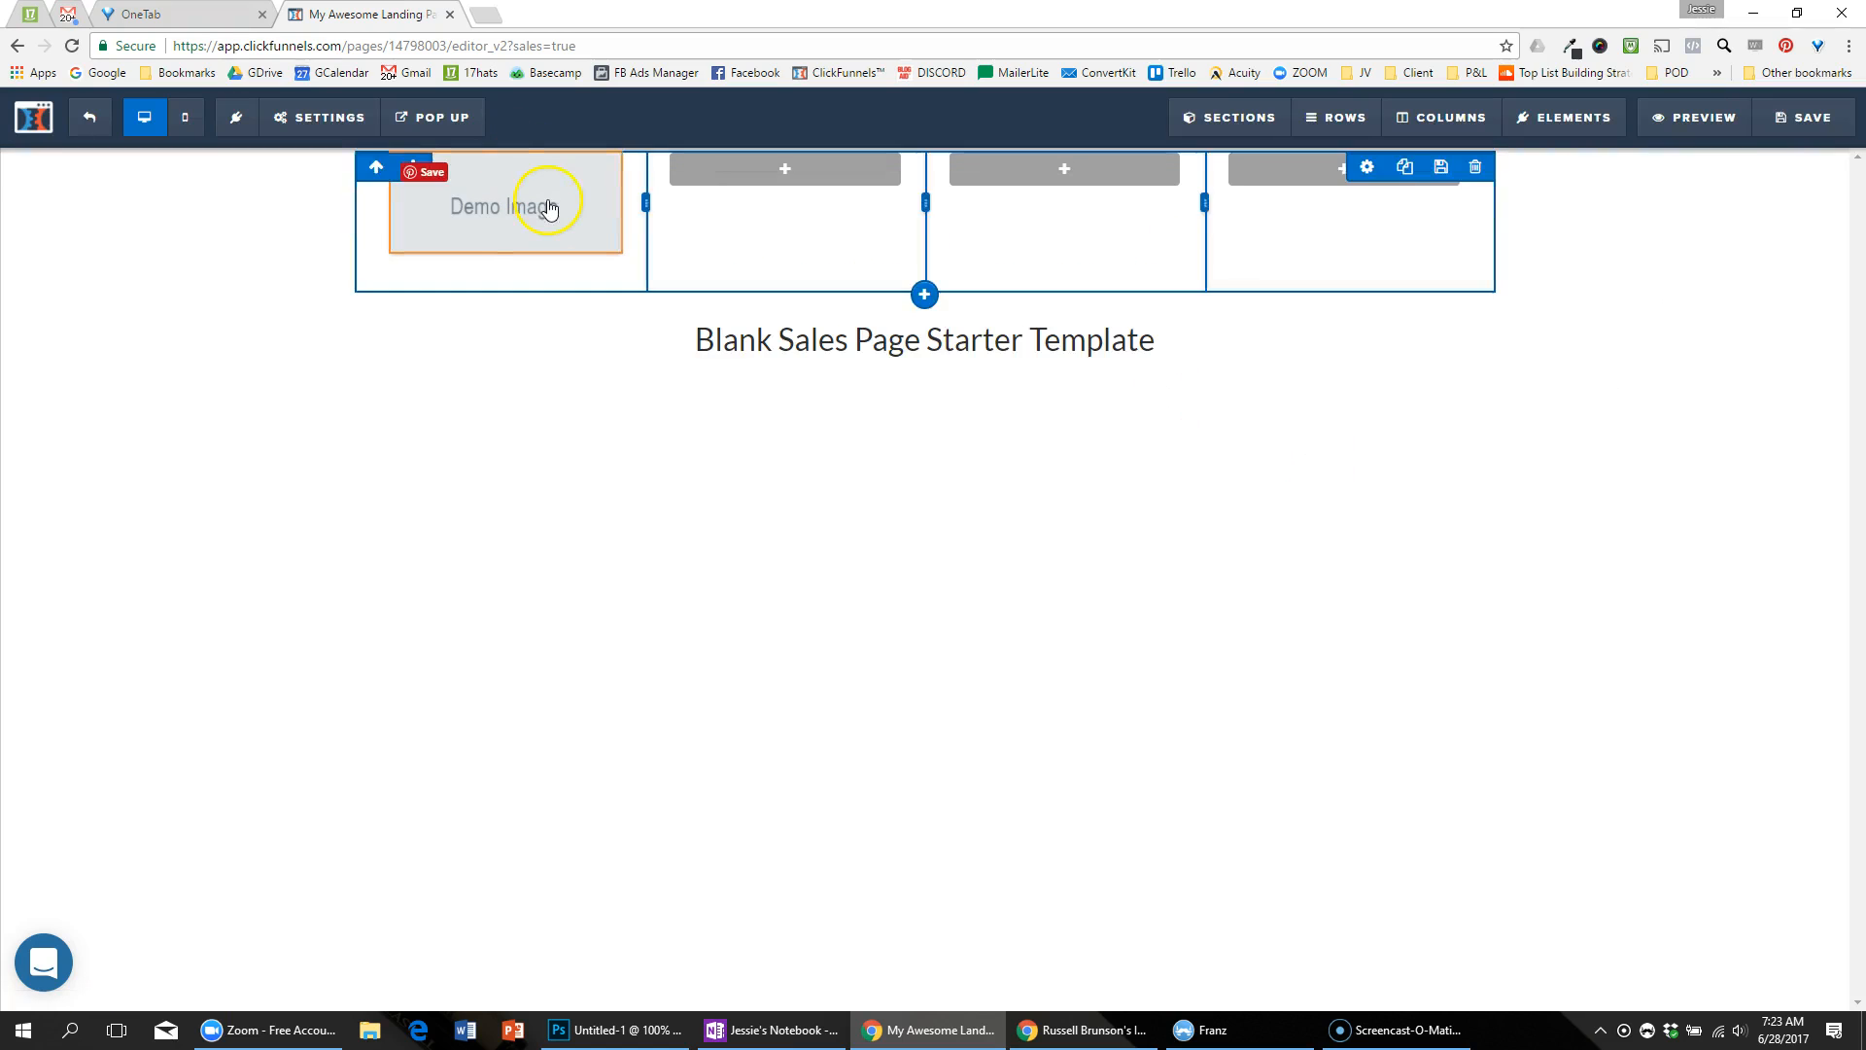
pyautogui.click(569, 168)
pyautogui.click(569, 168)
pyautogui.click(569, 168)
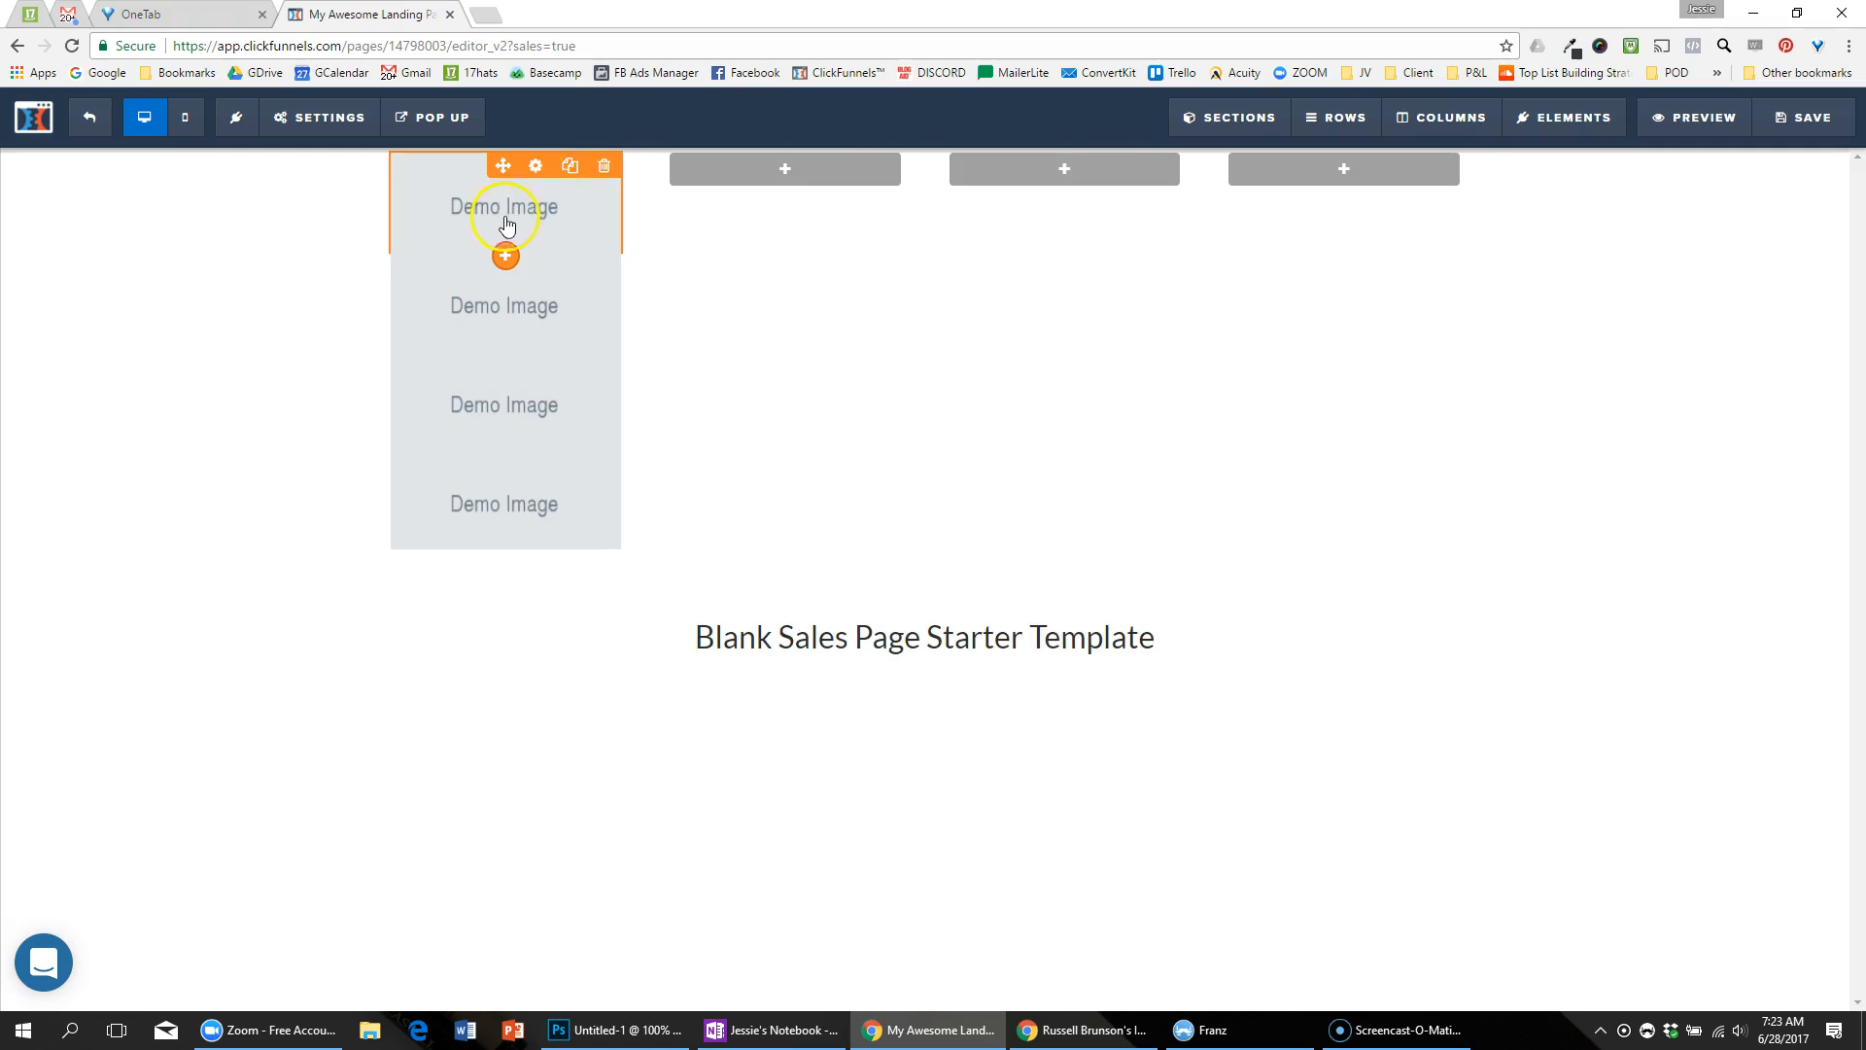
# Step: Move the three cloned images into the second, third and fourth columns, one per column, and compare with the reference header
pyautogui.moveTo(505, 229); pyautogui.dragTo(784, 188)
pyautogui.moveTo(1049, 169); pyautogui.dragTo(1055, 170)
pyautogui.moveTo(557, 219); pyautogui.dragTo(1392, 180)
pyautogui.hotkey('alt', 'Tab')
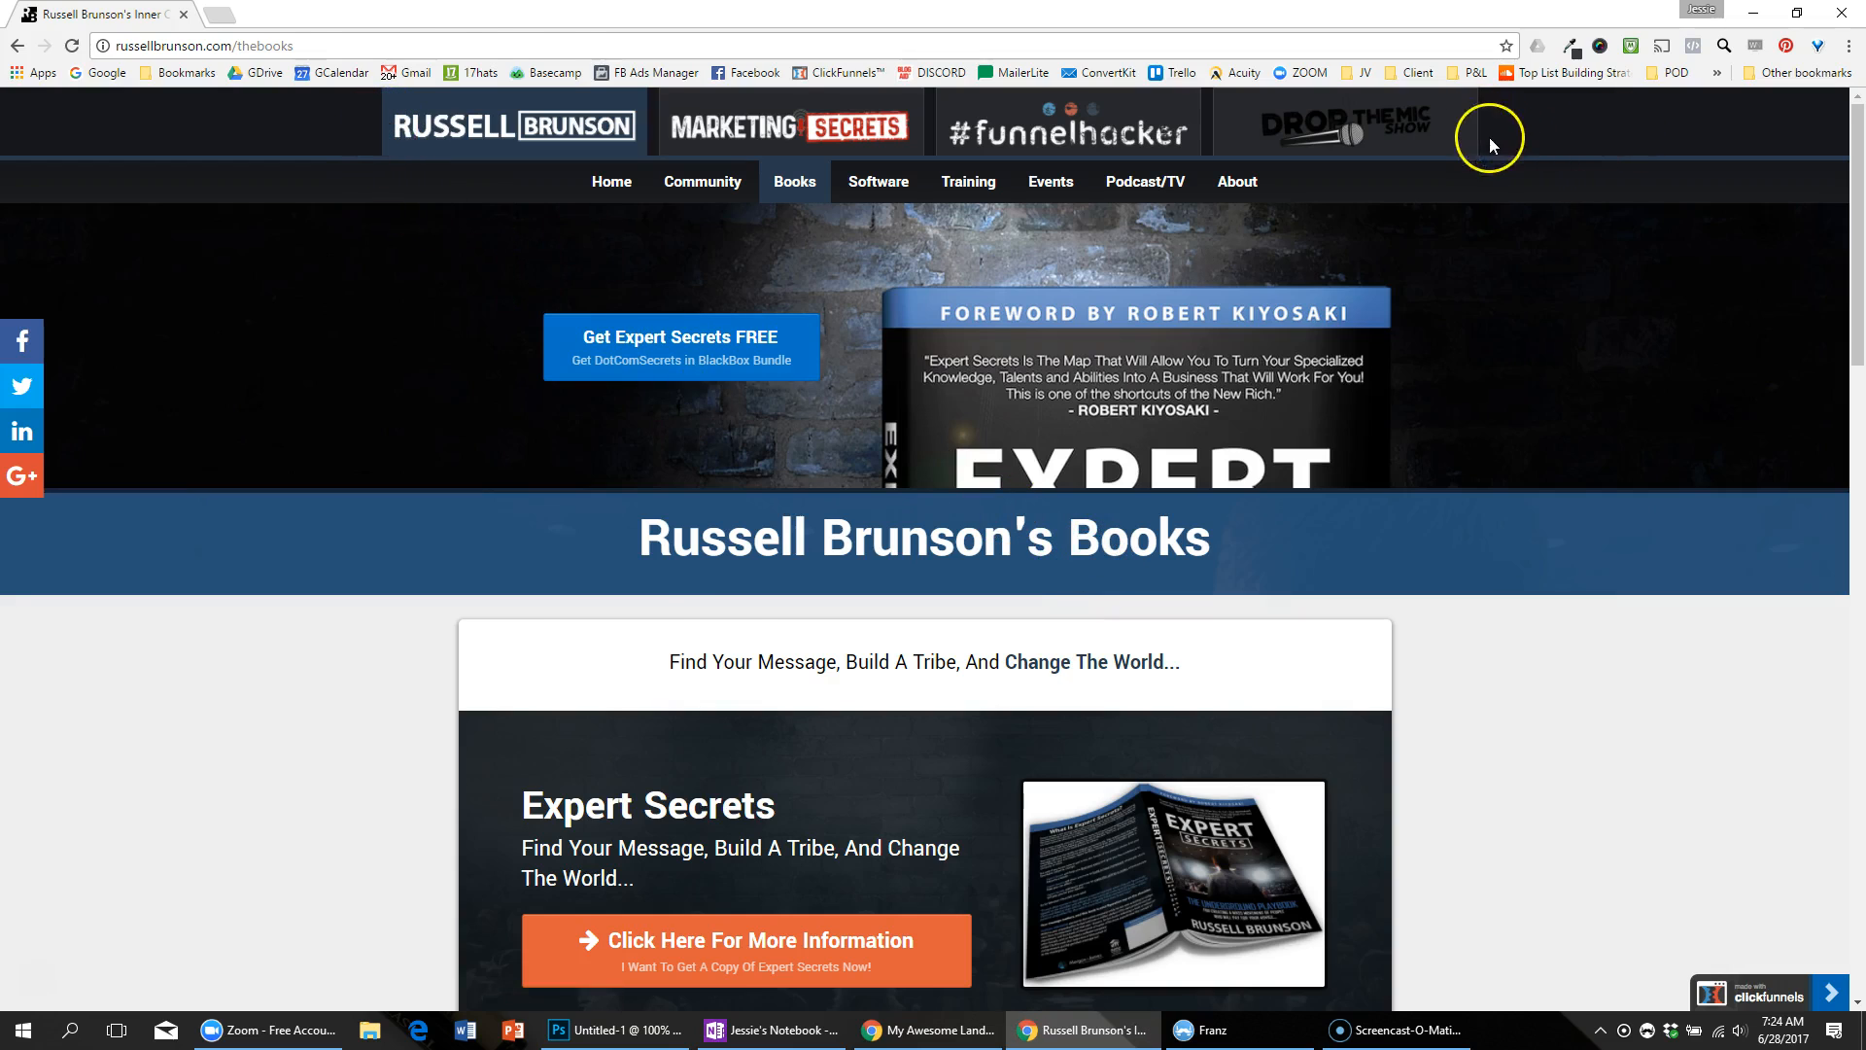
pyautogui.hotkey('alt', 'Tab')
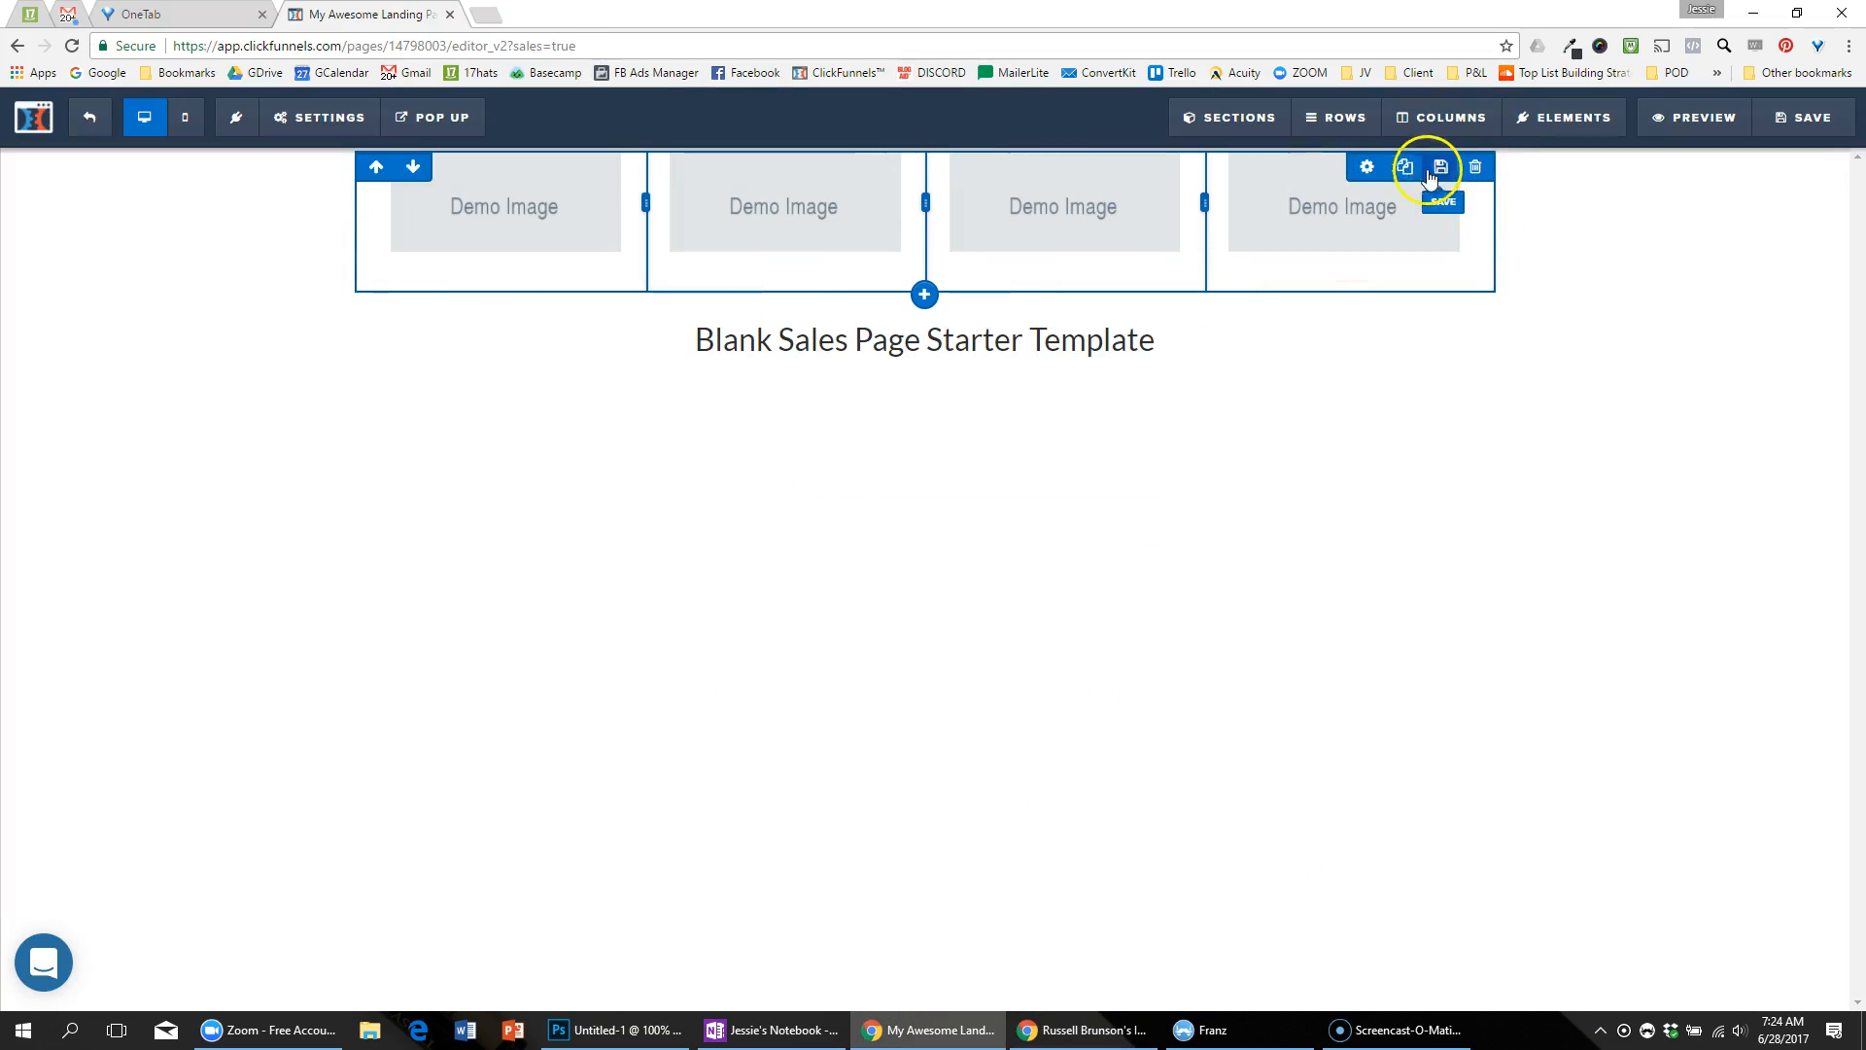
# Step: Try to increase the width of the four-column image row
pyautogui.click(1368, 167)
pyautogui.moveTo(1791, 579)
pyautogui.mouseDown()
pyautogui.moveTo(1714, 585)
pyautogui.moveTo(1817, 583)
pyautogui.mouseUp()
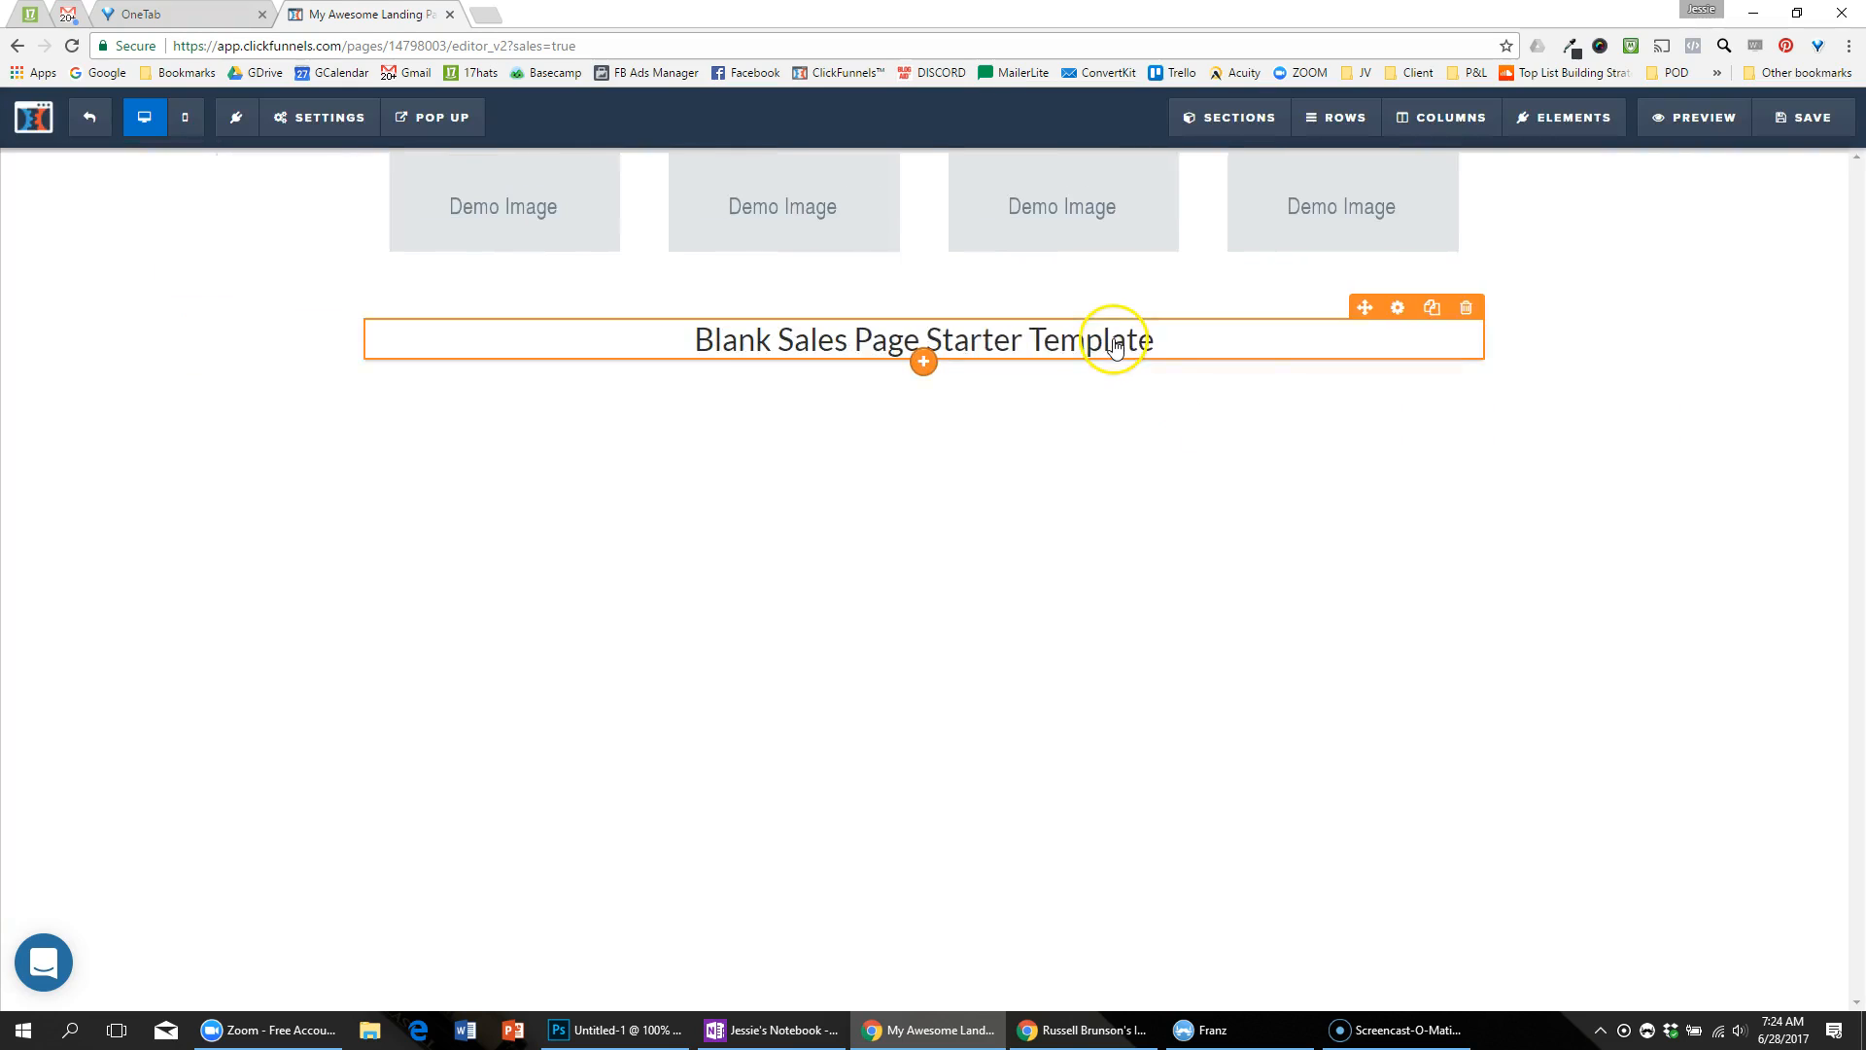
# Step: Check the reference page's navigation bar and insert a one-column row between the image row and the headline
pyautogui.hotkey('alt', 'Tab')
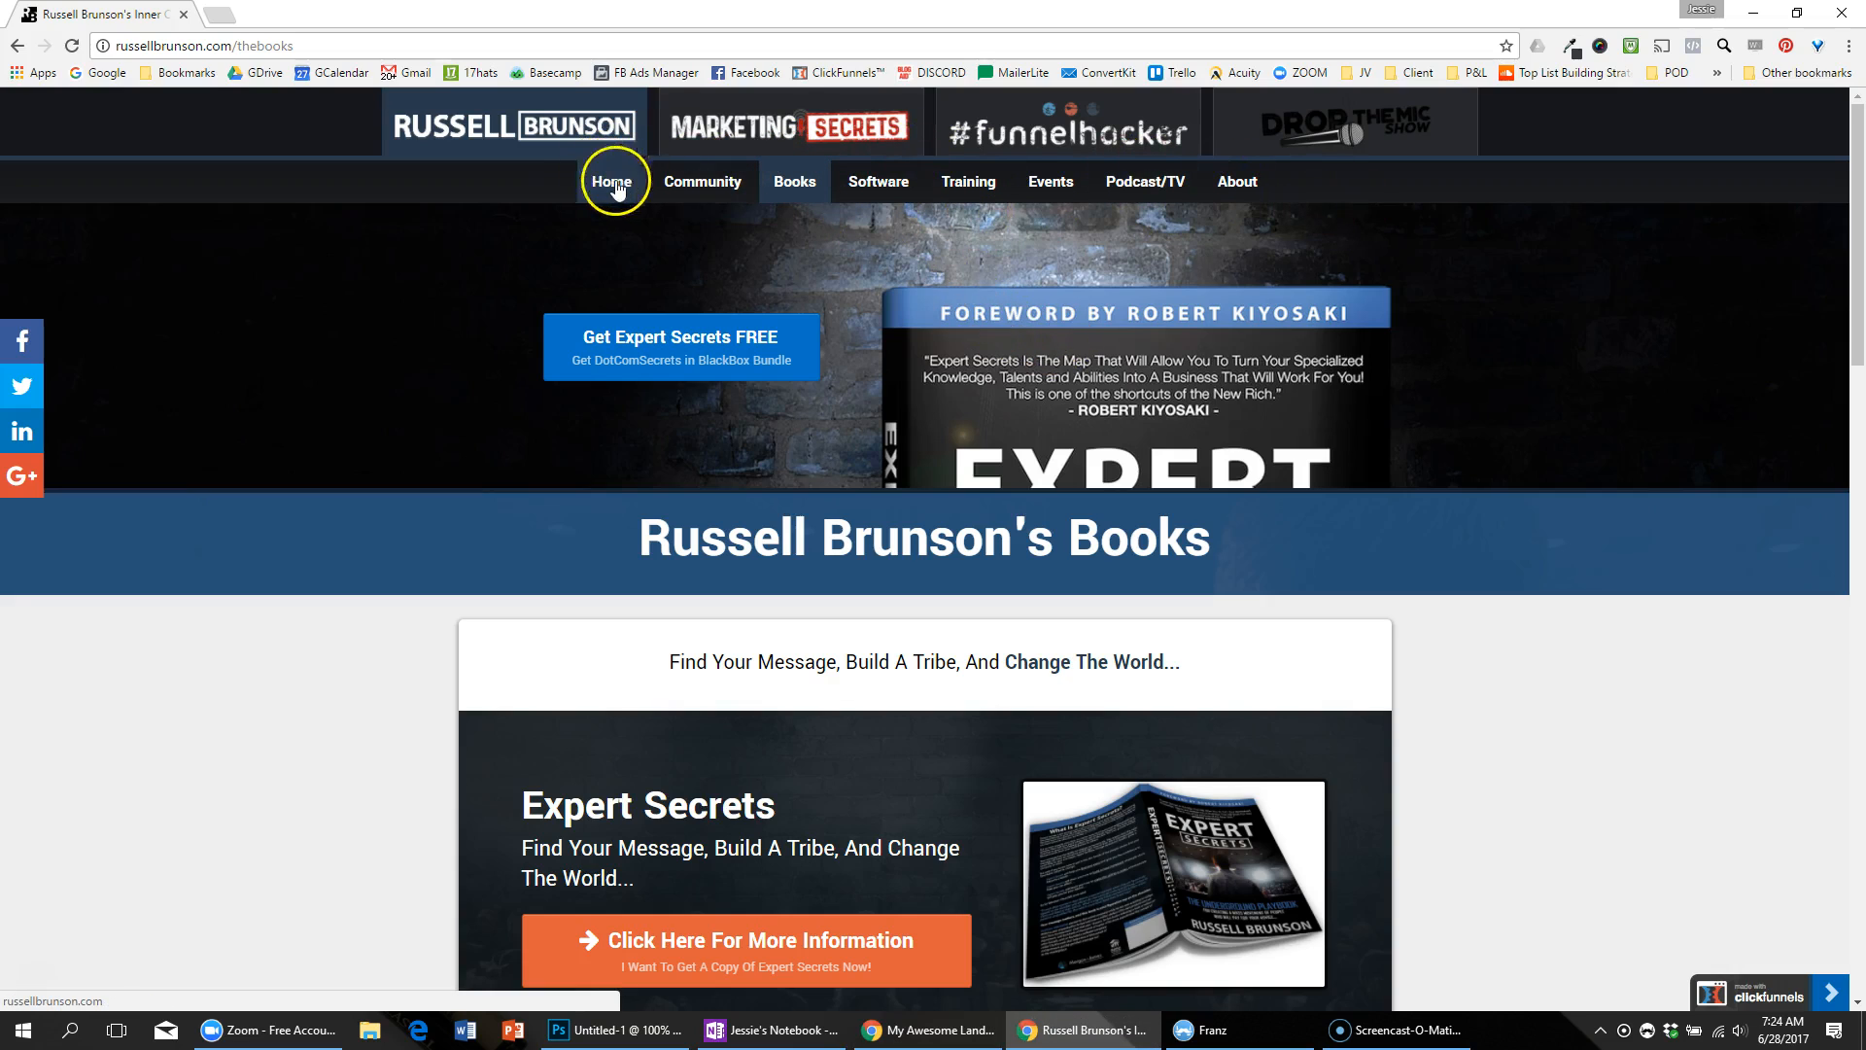
pyautogui.hotkey('alt', 'Tab')
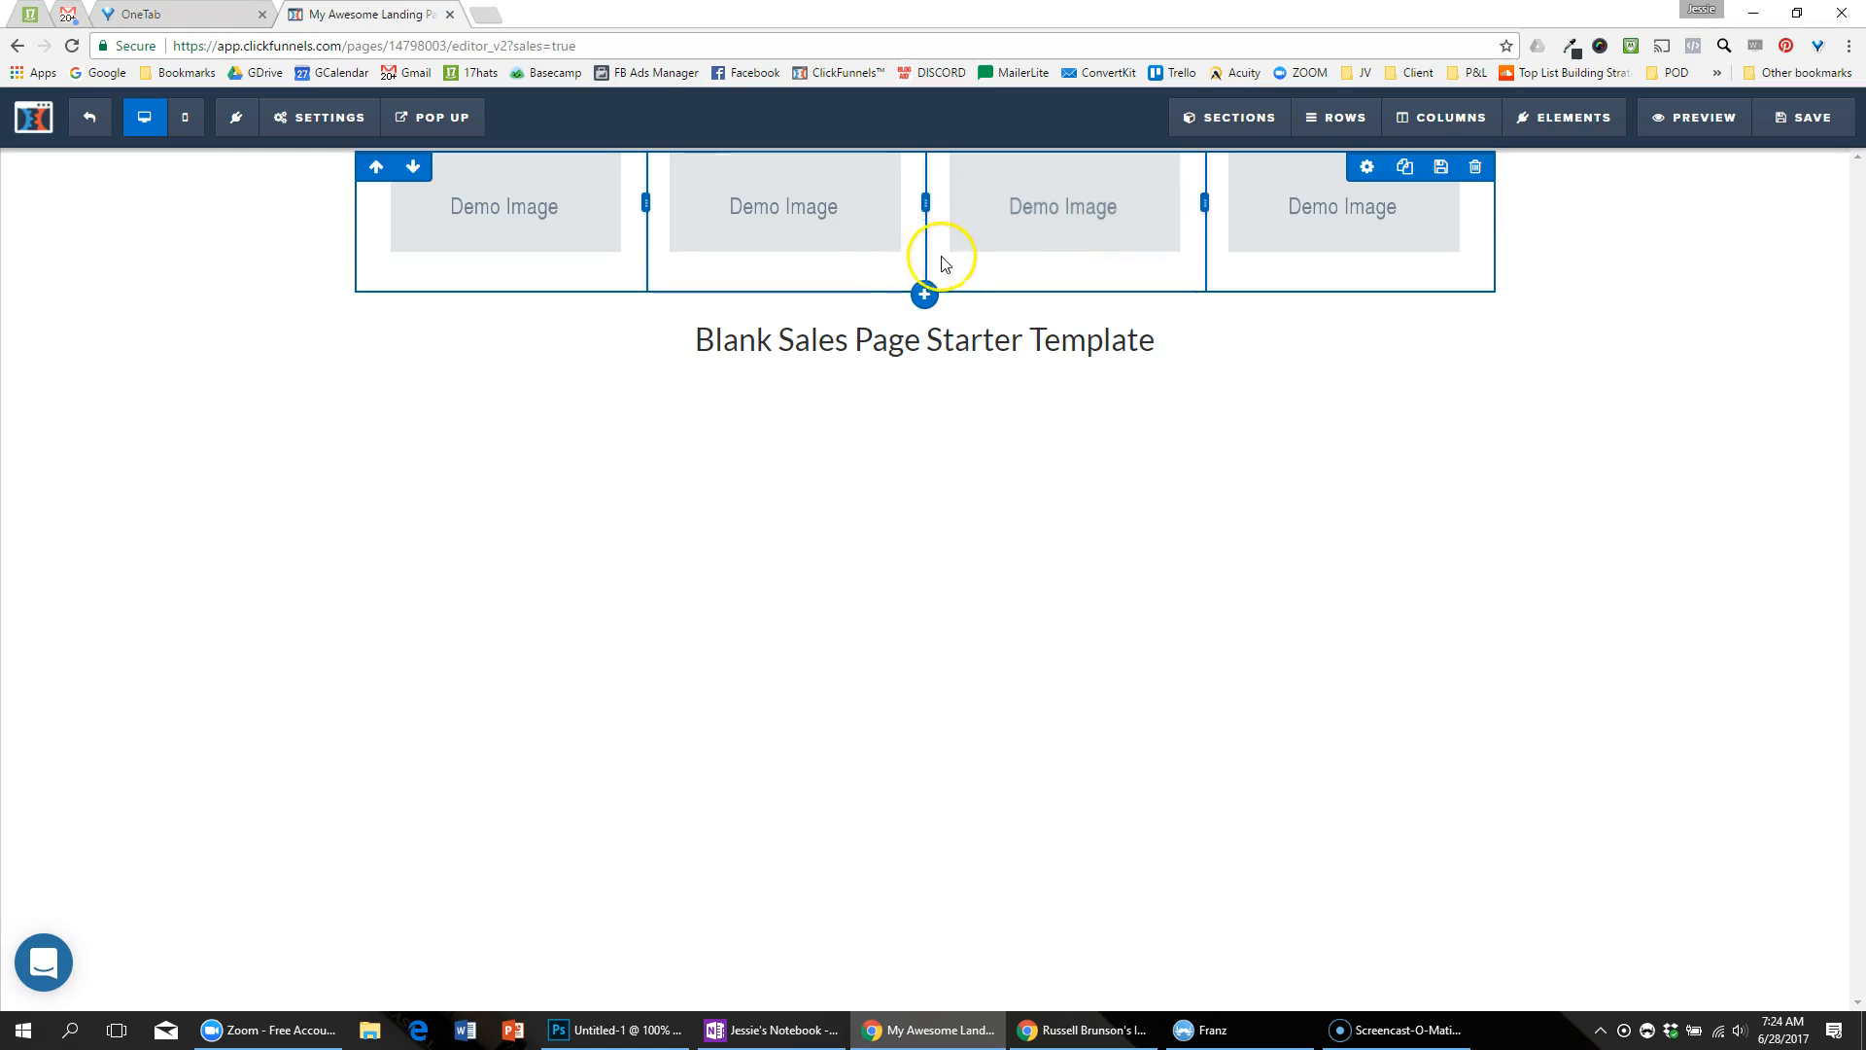
pyautogui.click(925, 296)
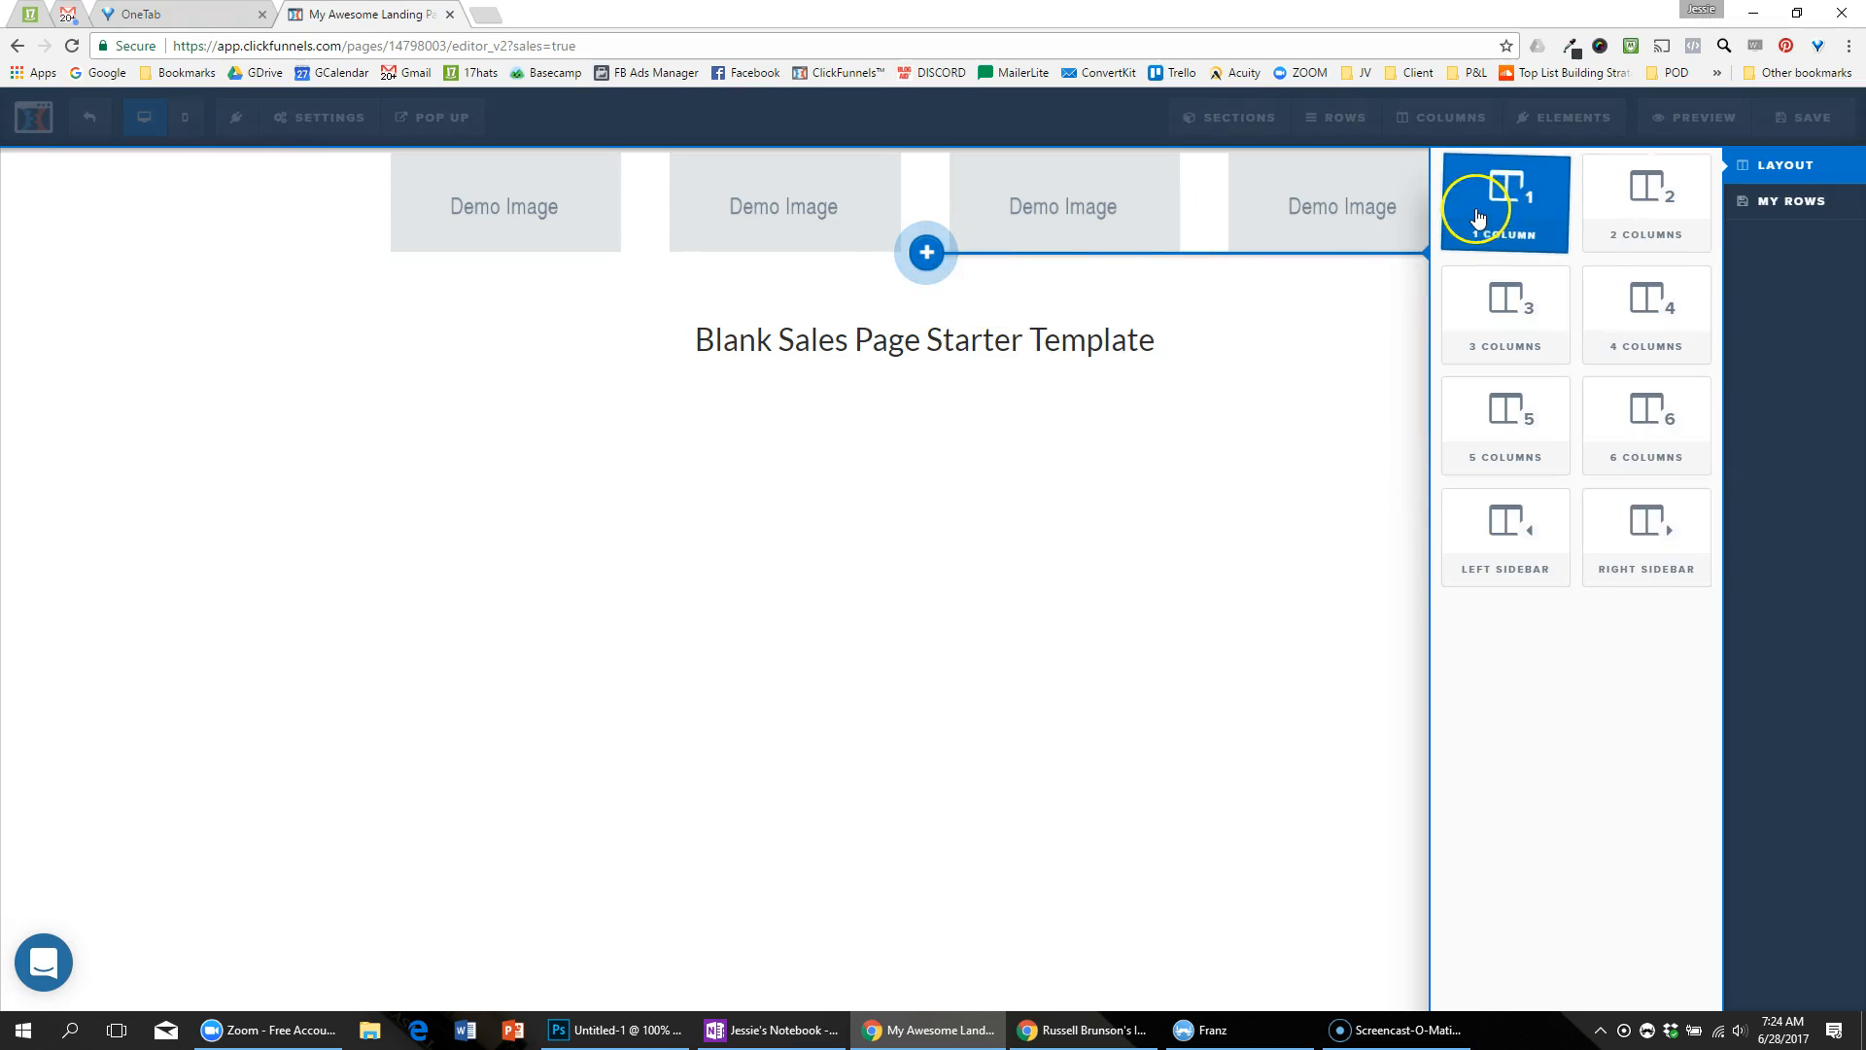
pyautogui.moveTo(1505, 207); pyautogui.dragTo(925, 367)
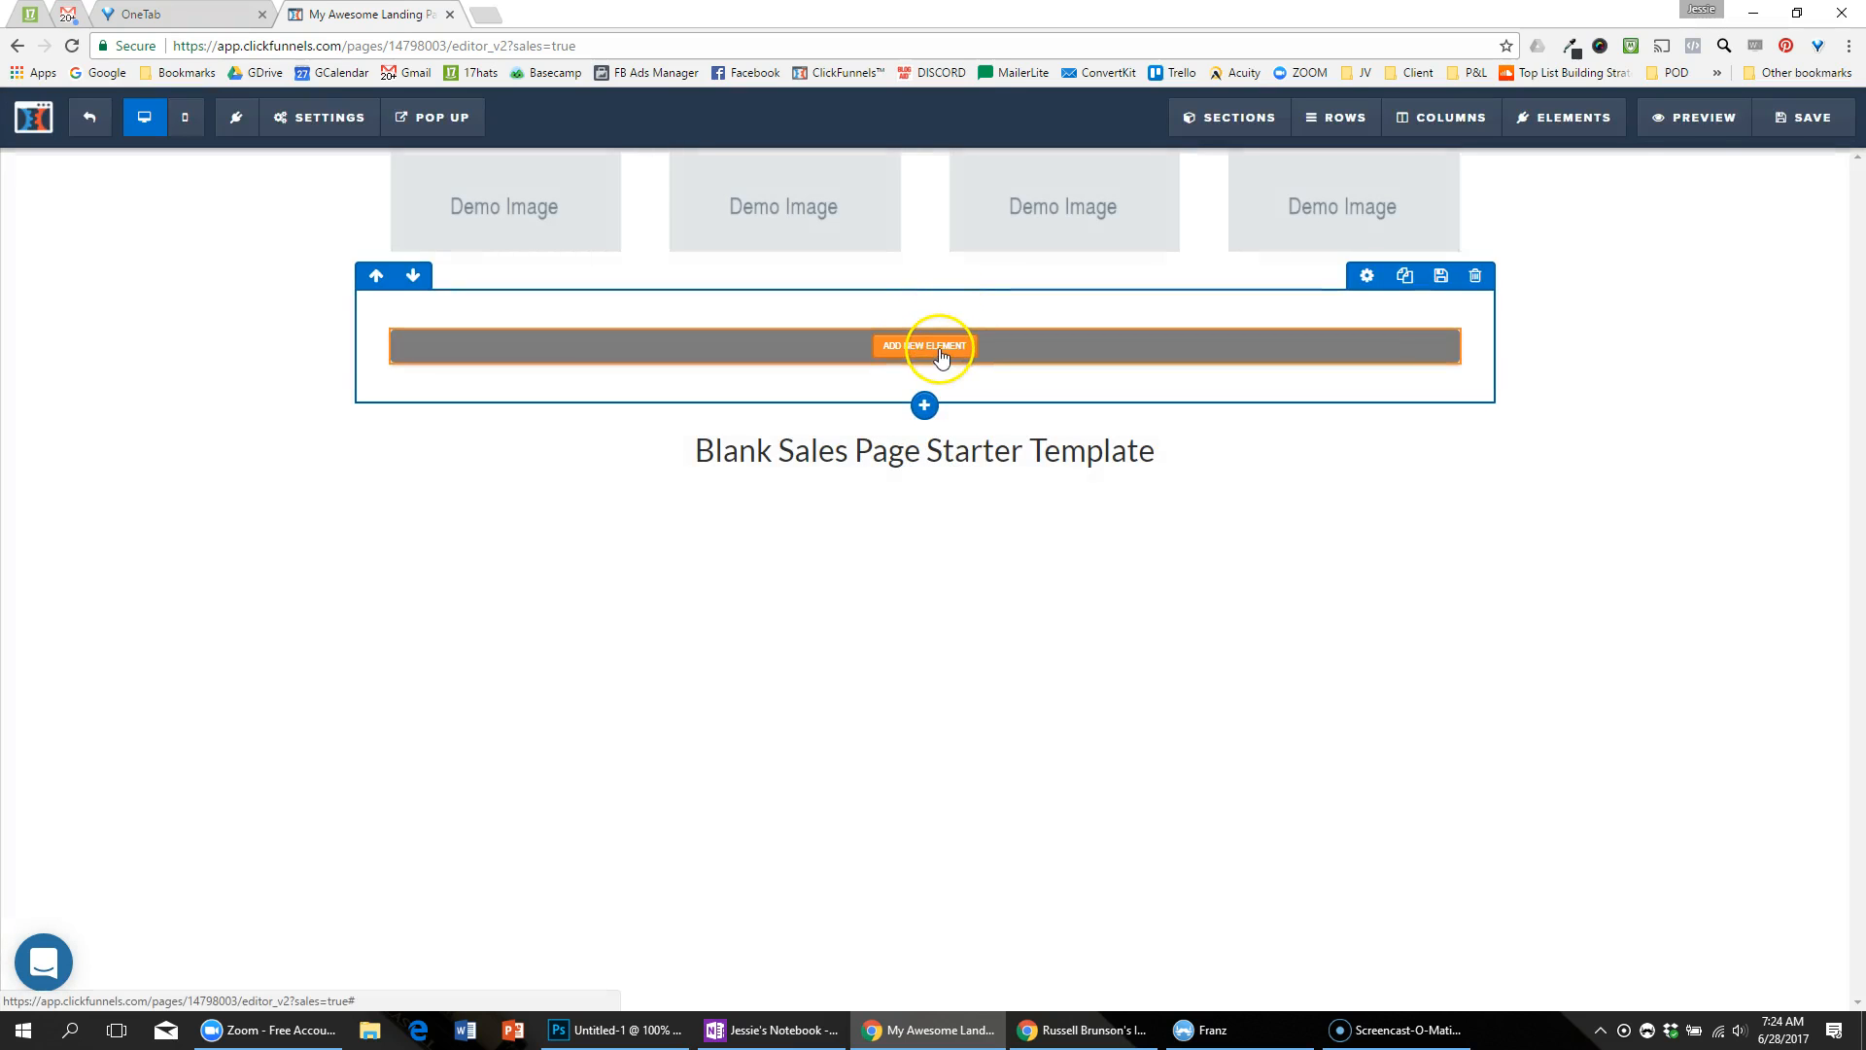
# Step: Add a navigation element to the empty one-column row below the four images
pyautogui.click(933, 367)
pyautogui.scroll(-6, 1584, 525)
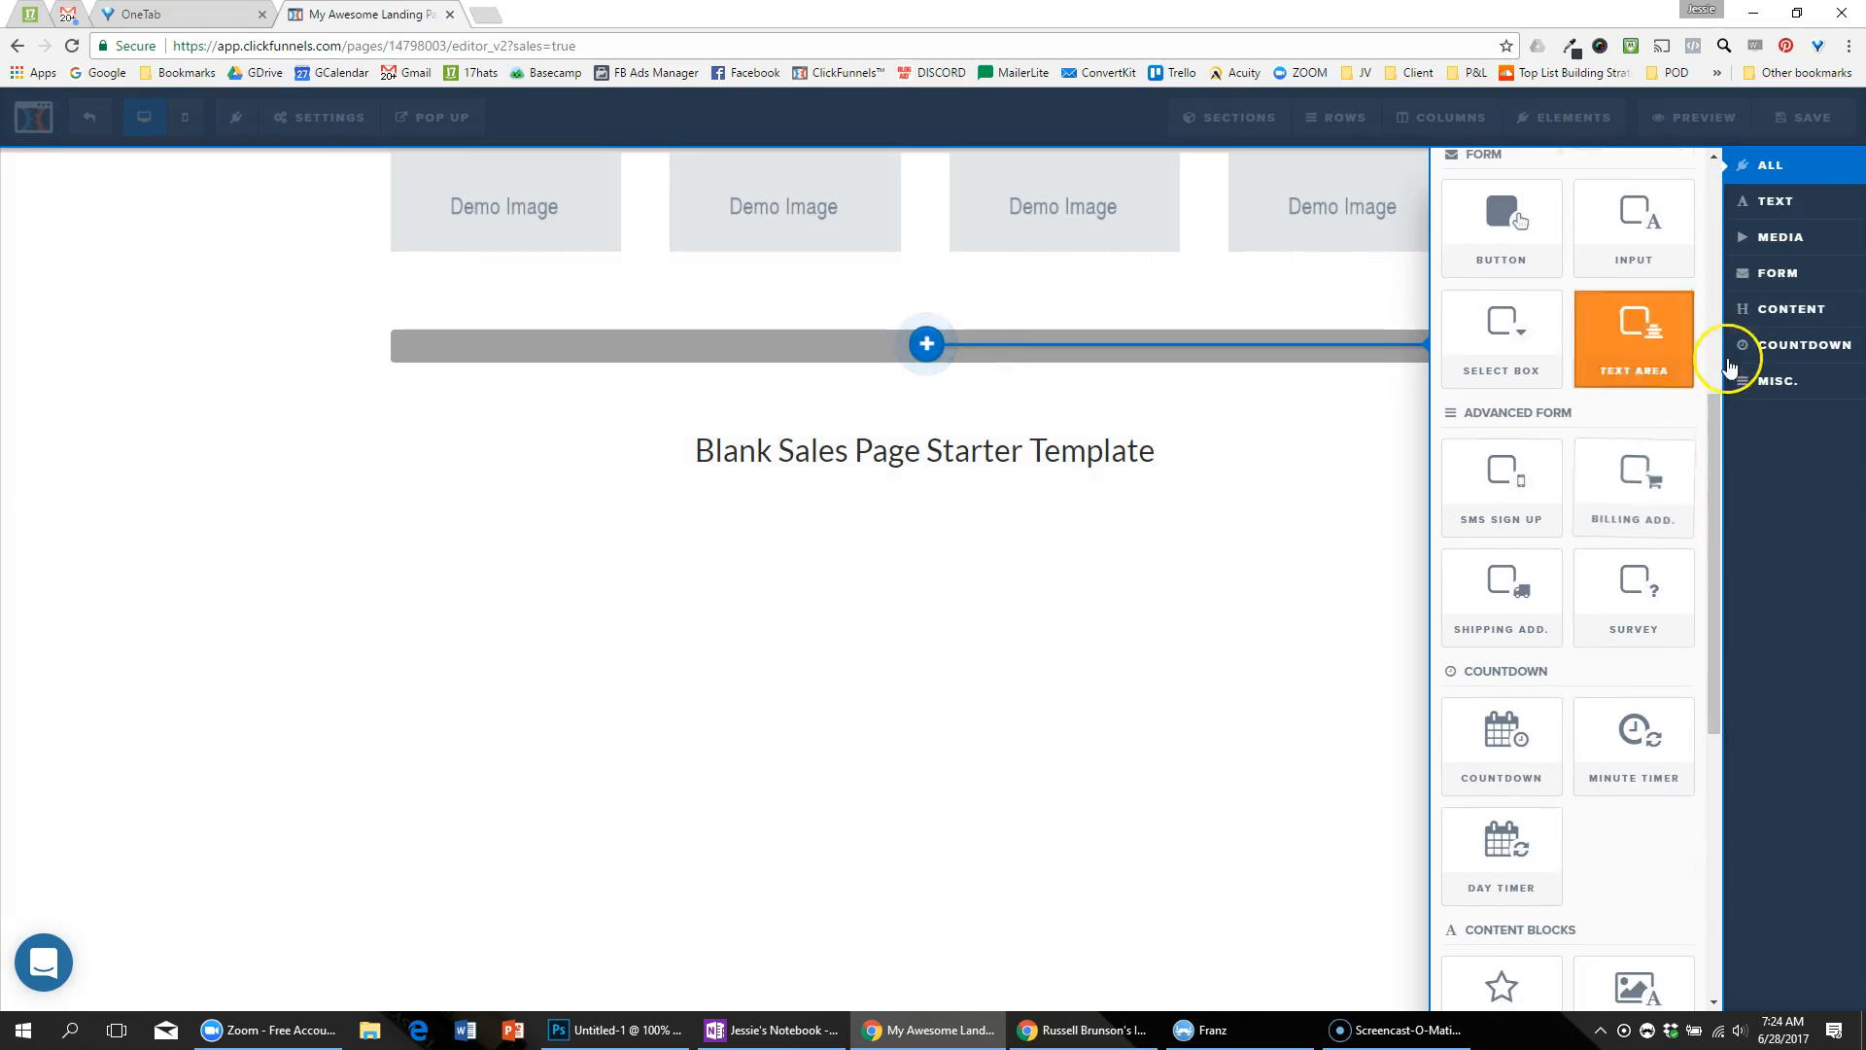
pyautogui.click(1769, 384)
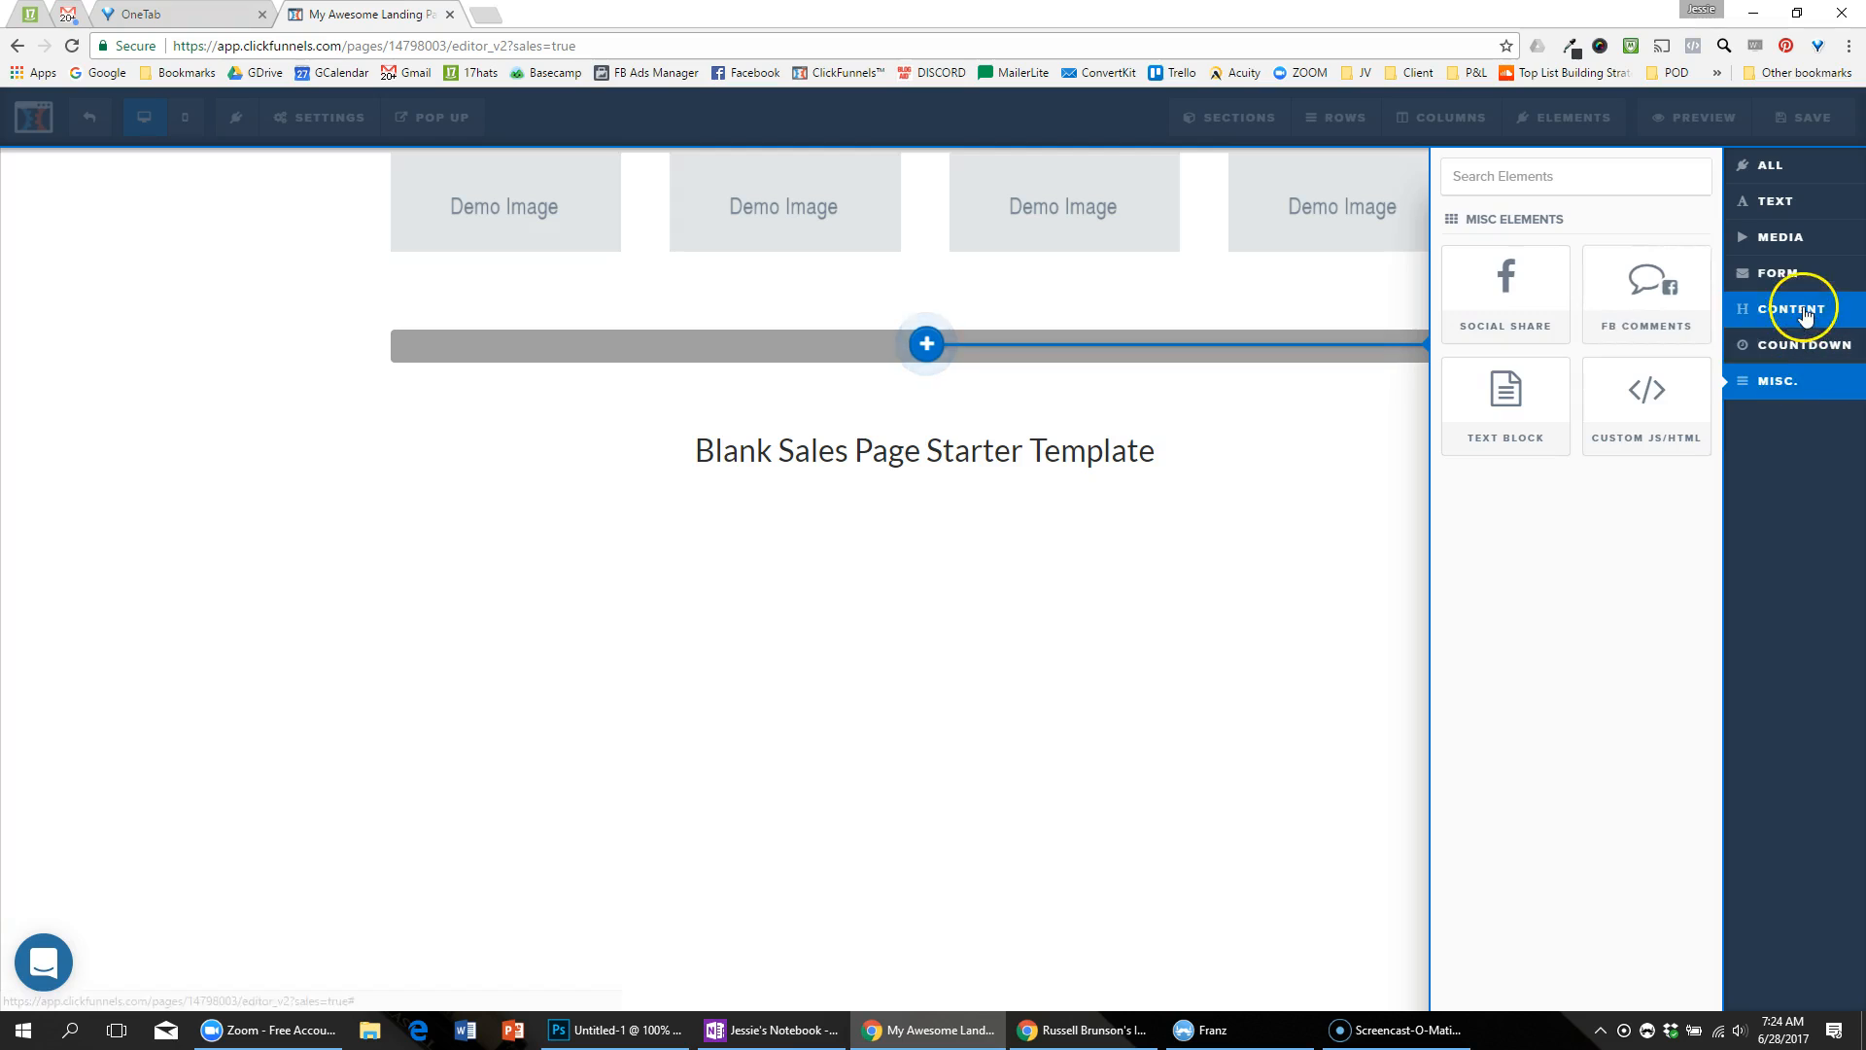
pyautogui.click(1791, 308)
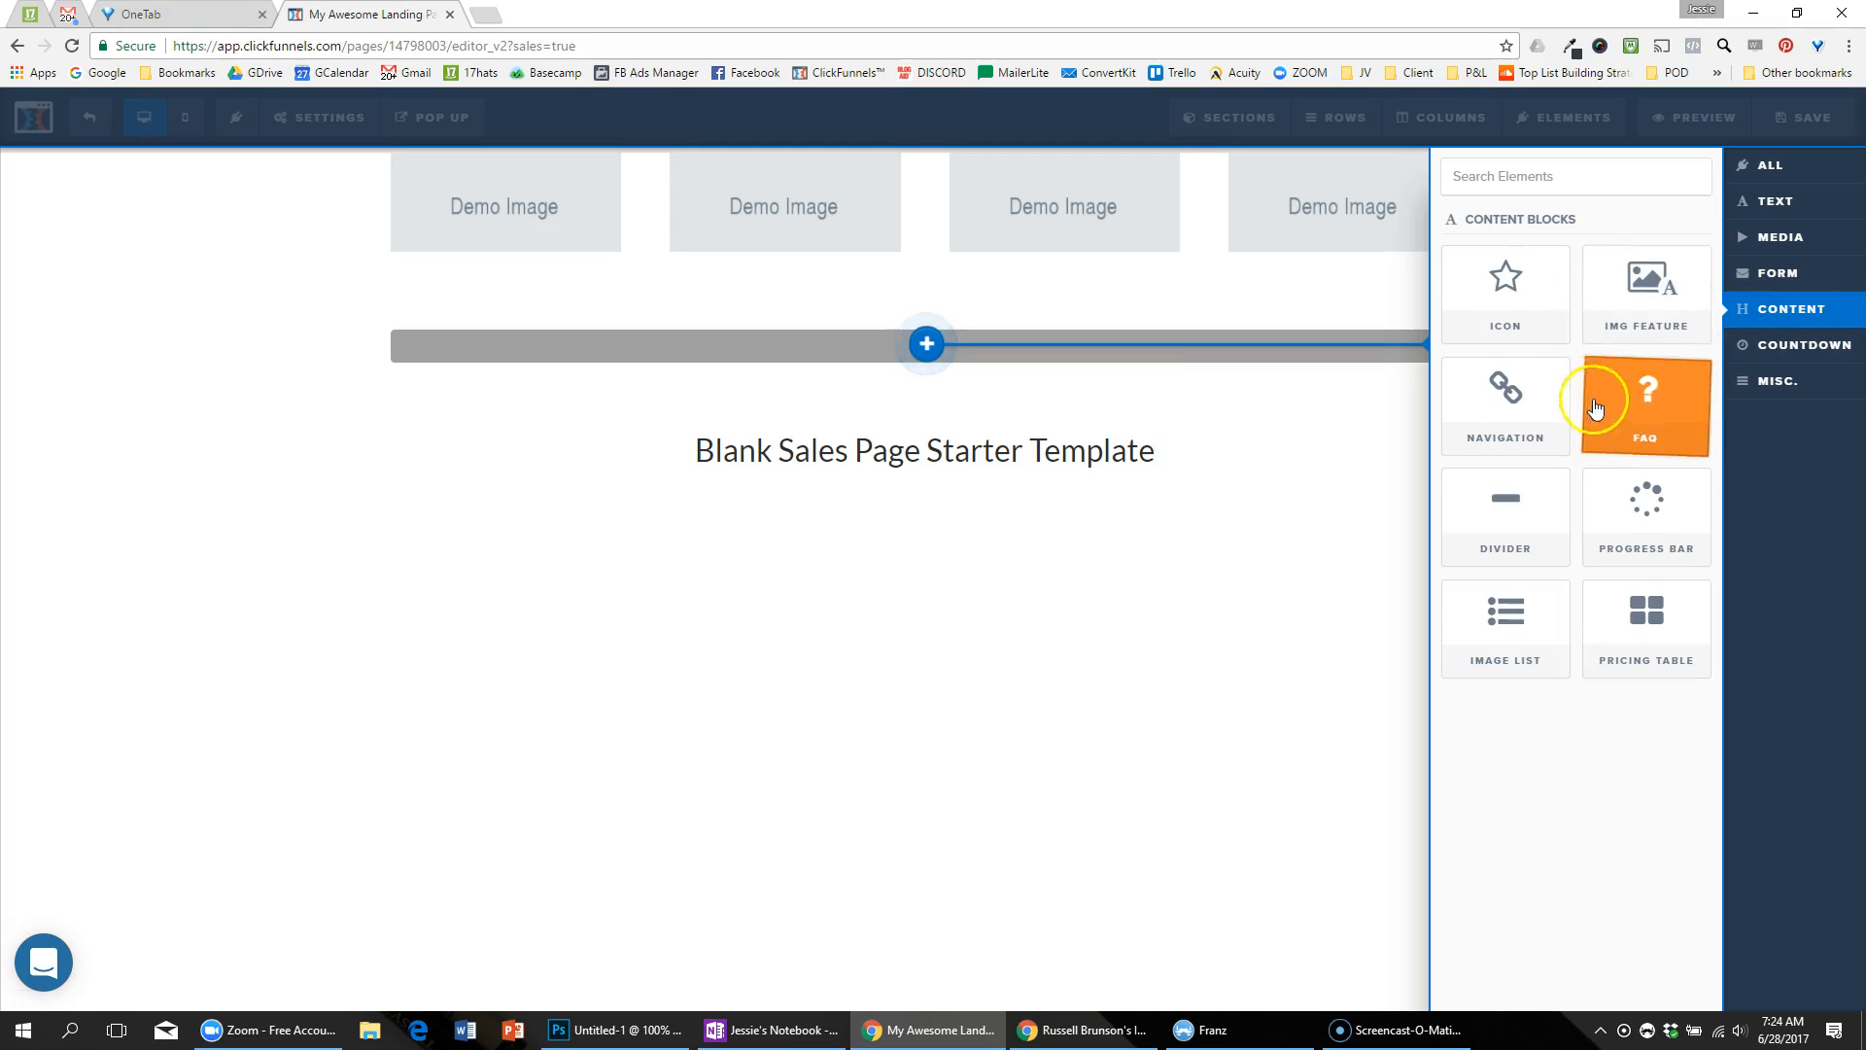
pyautogui.moveTo(1500, 379); pyautogui.dragTo(939, 350)
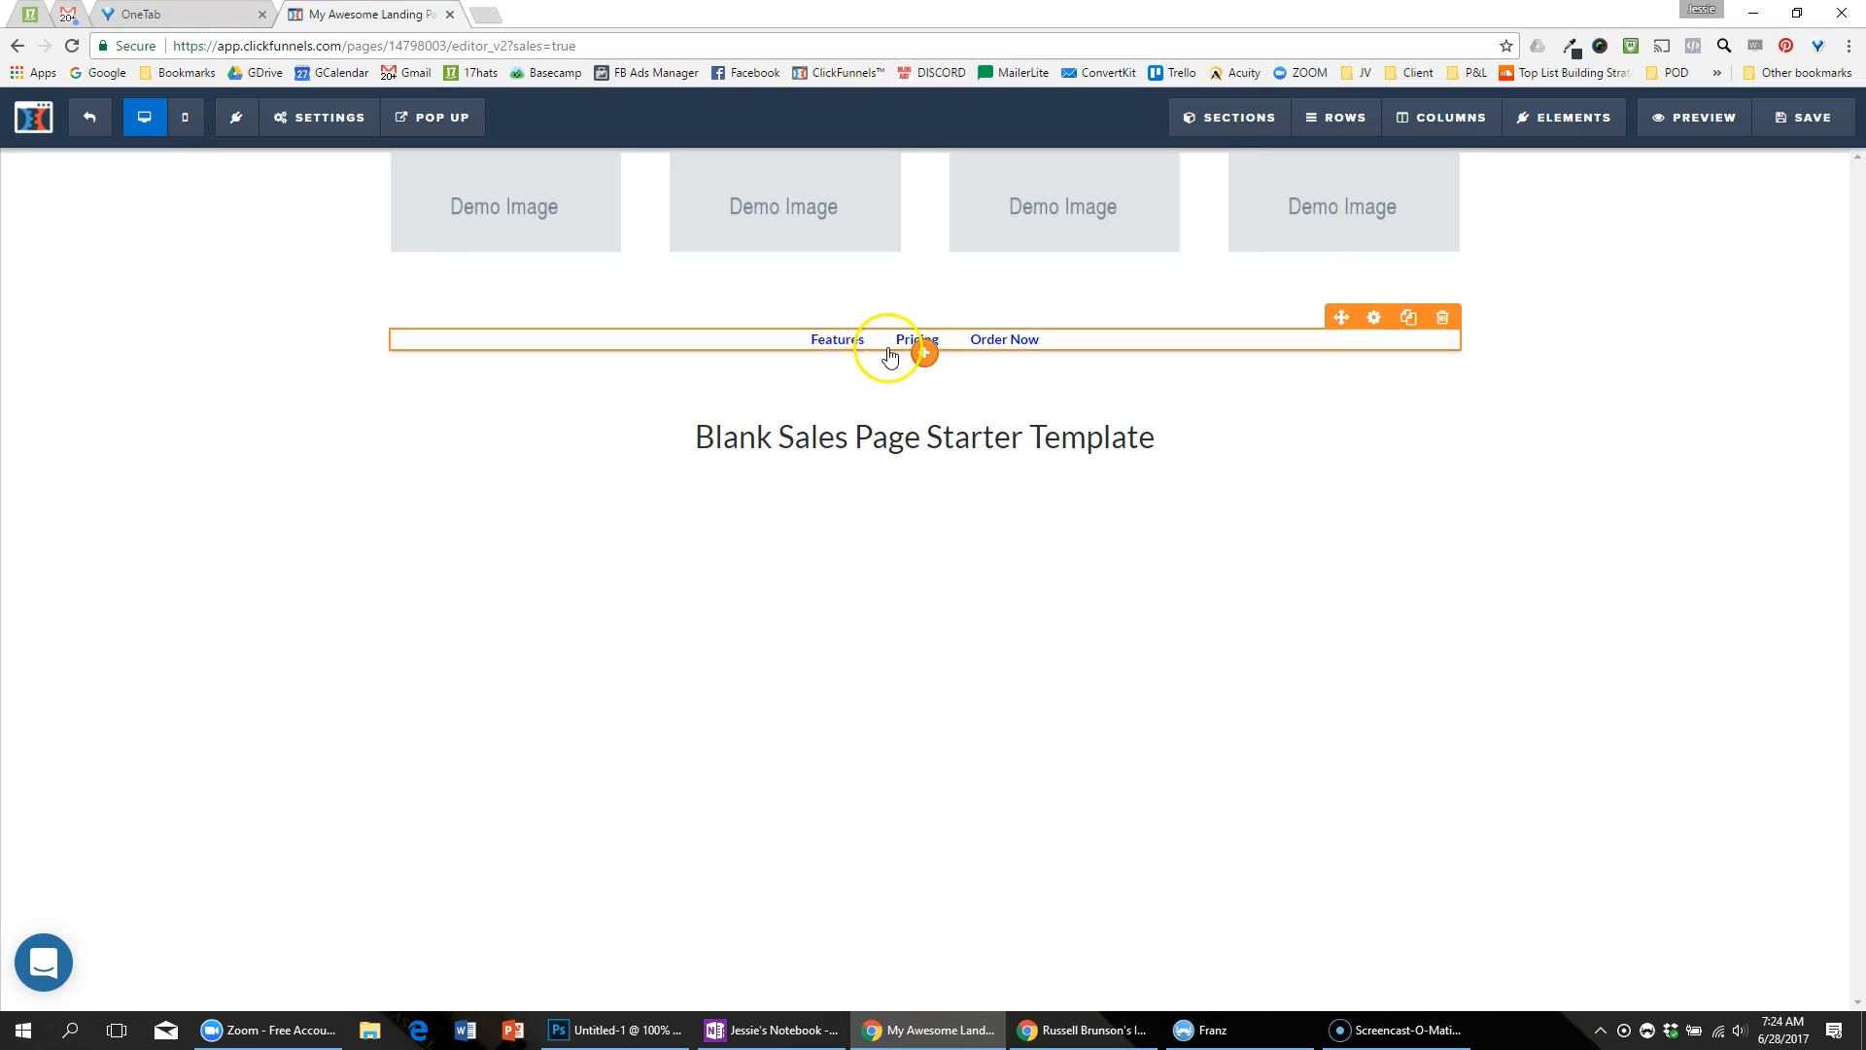
# Step: Compare the navigation with the reference page's menu and set its number of links to 5
pyautogui.hotkey('alt', 'Tab')
pyautogui.hotkey('alt', 'Tab')
pyautogui.click(919, 339)
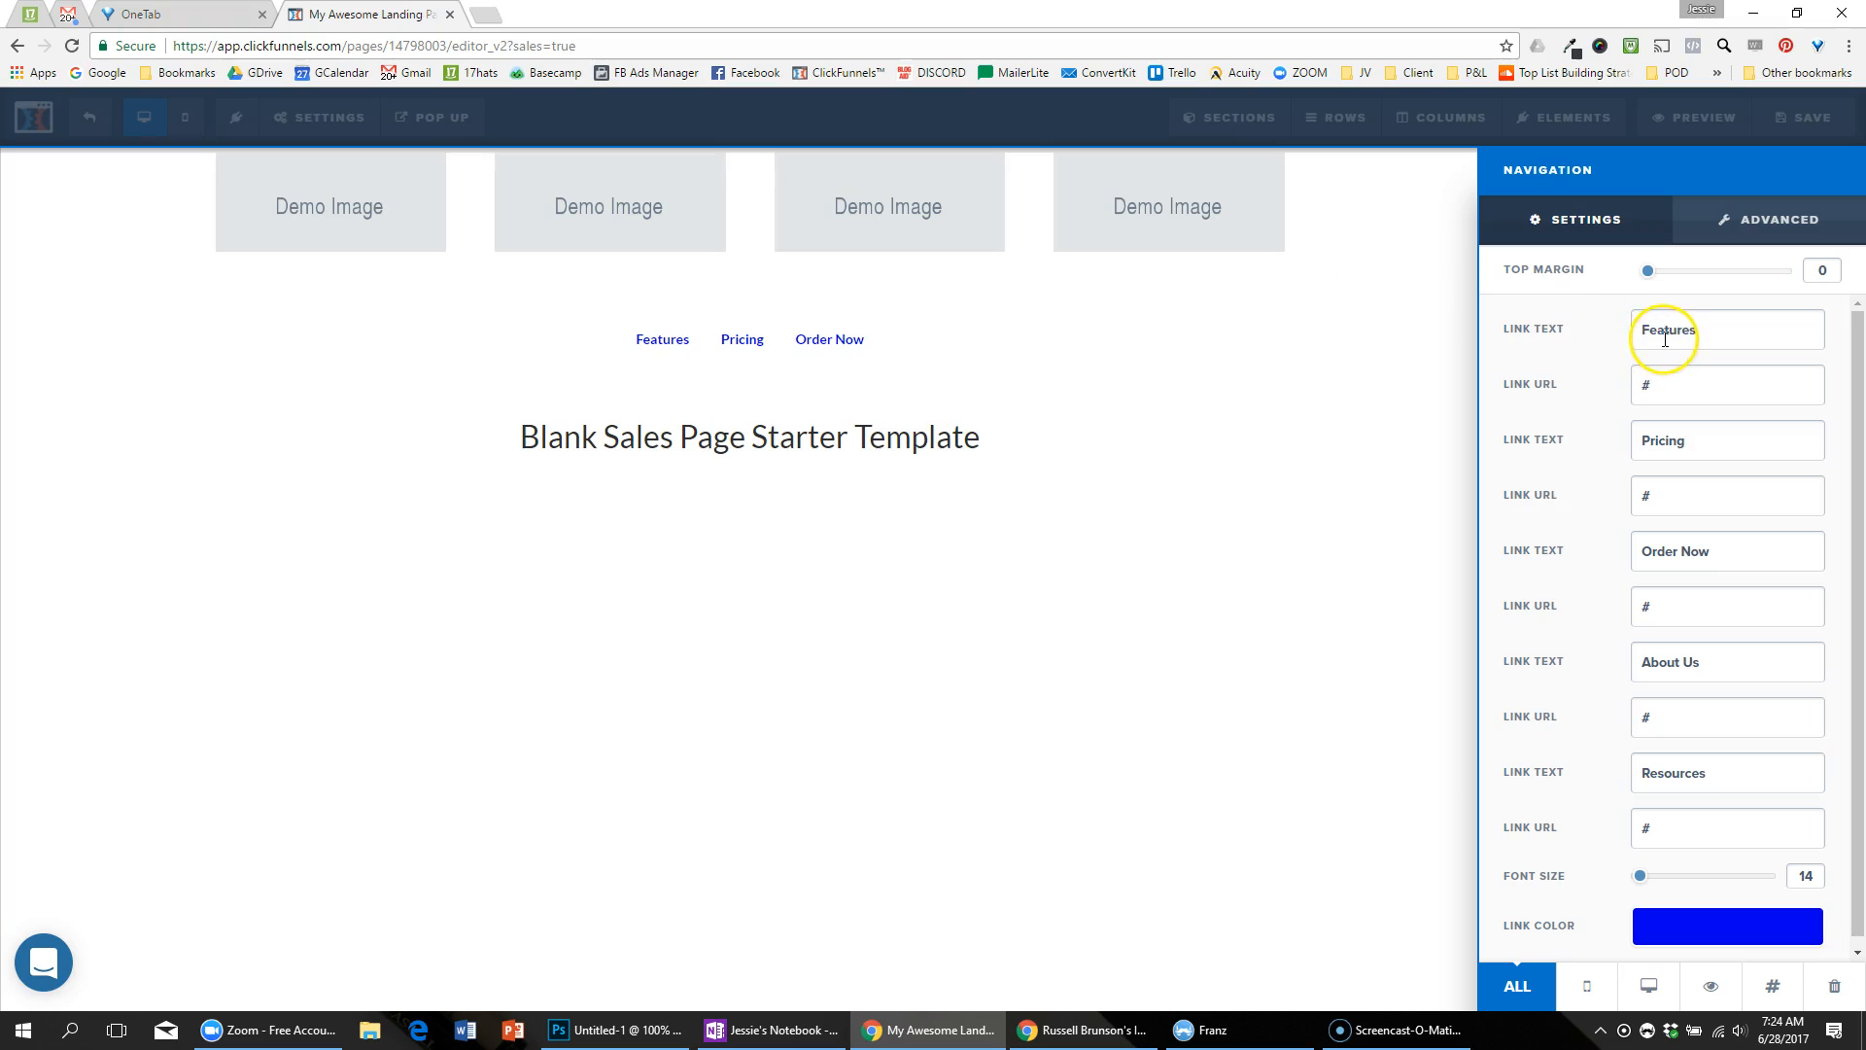
pyautogui.click(1769, 227)
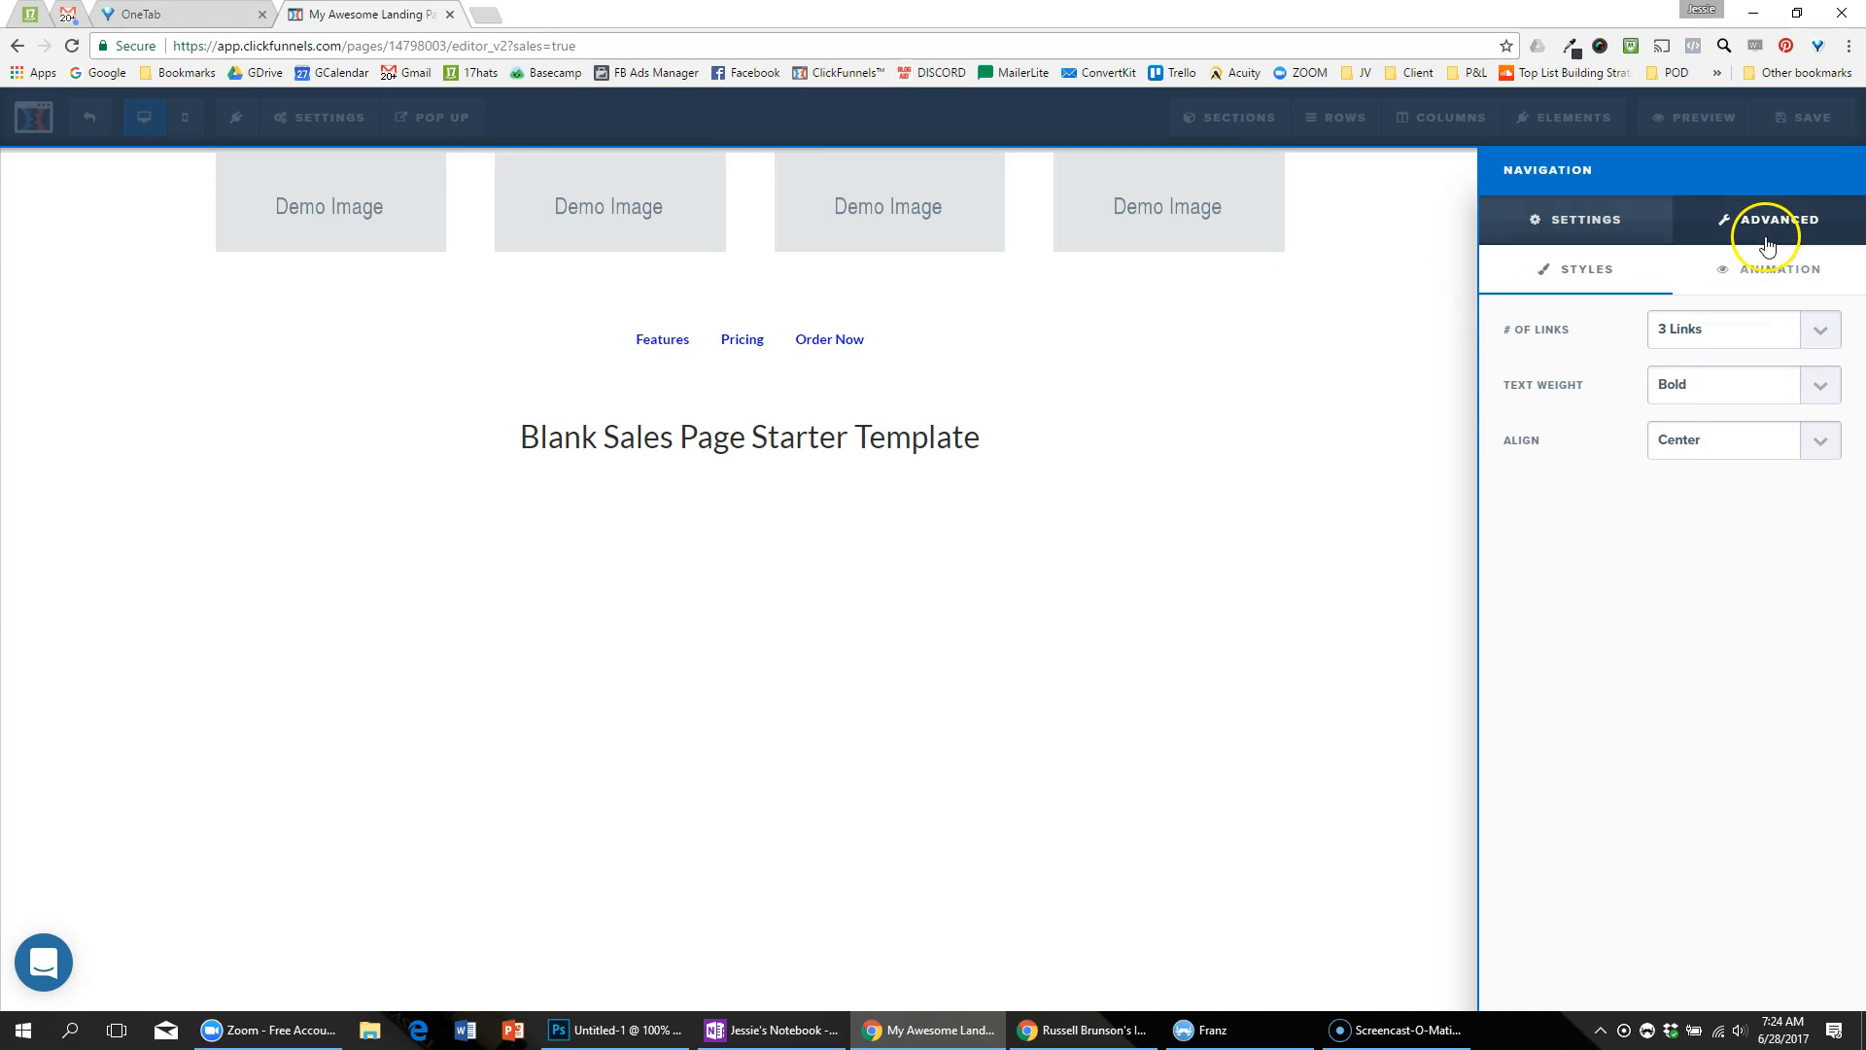
pyautogui.click(1729, 338)
pyautogui.click(1733, 413)
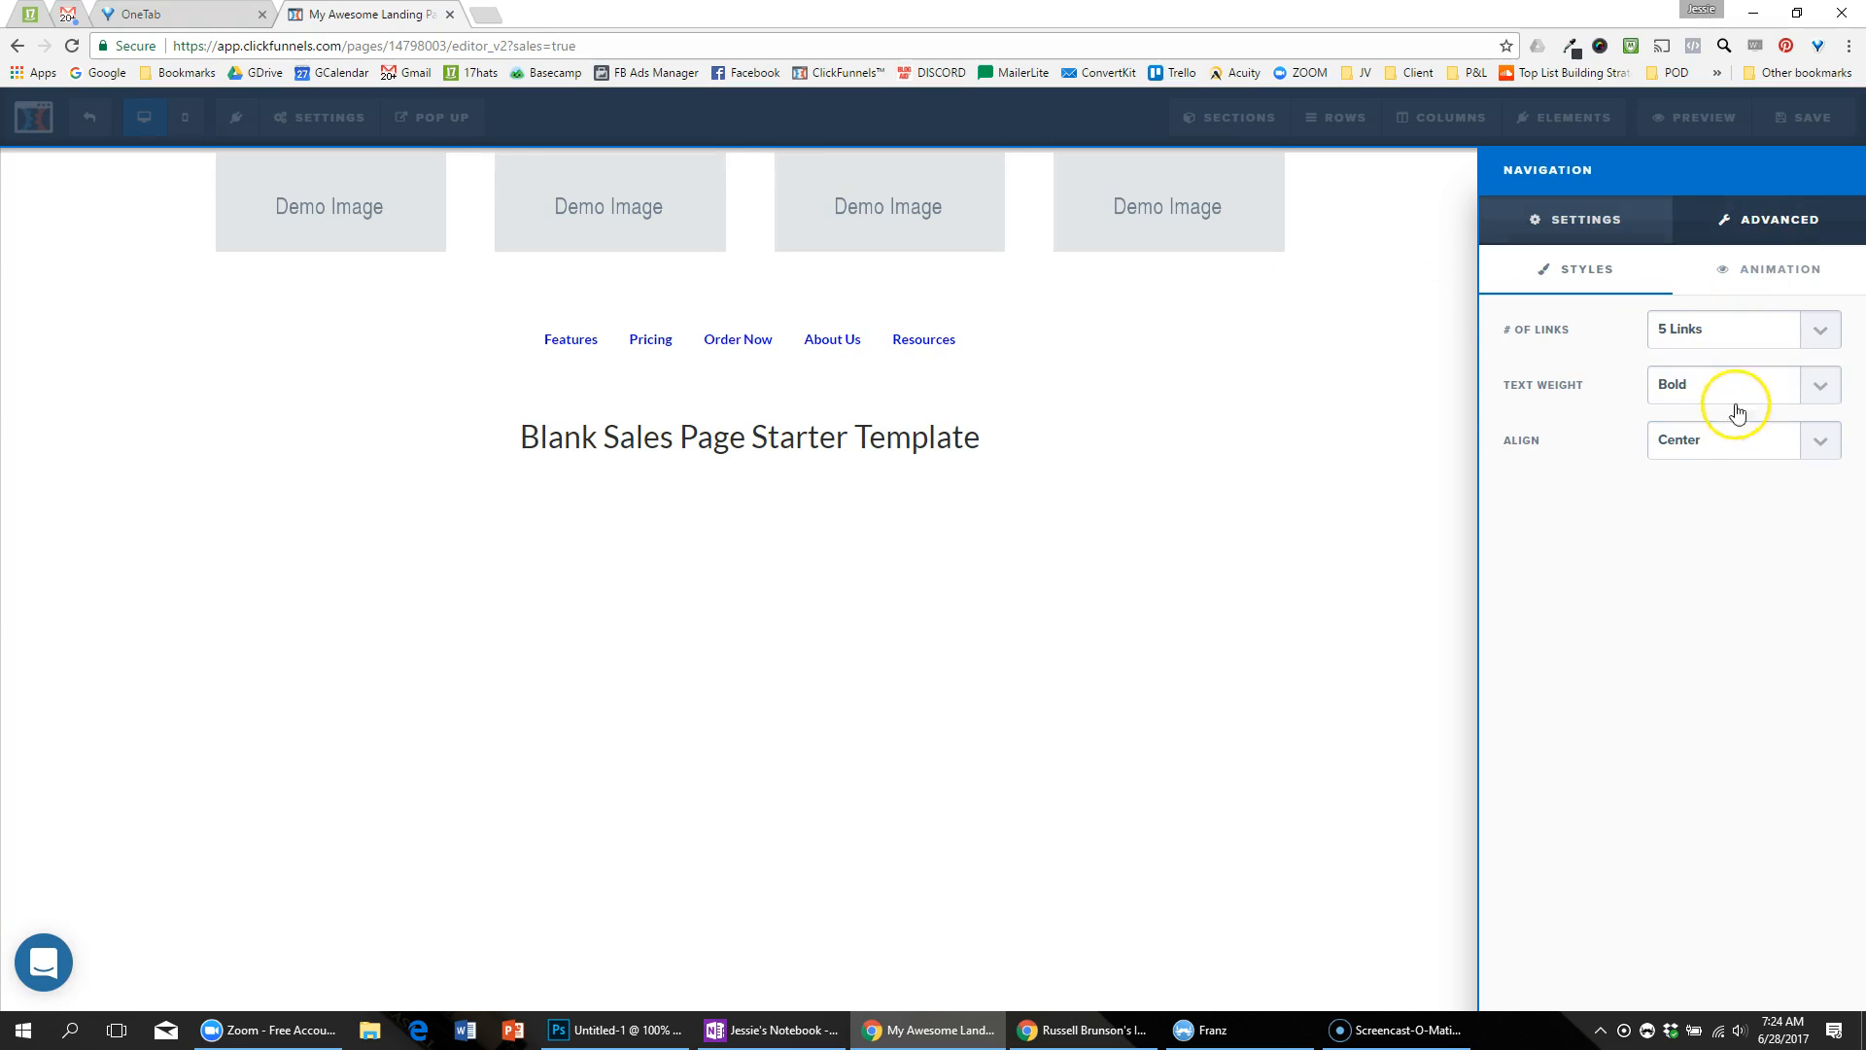
pyautogui.click(821, 380)
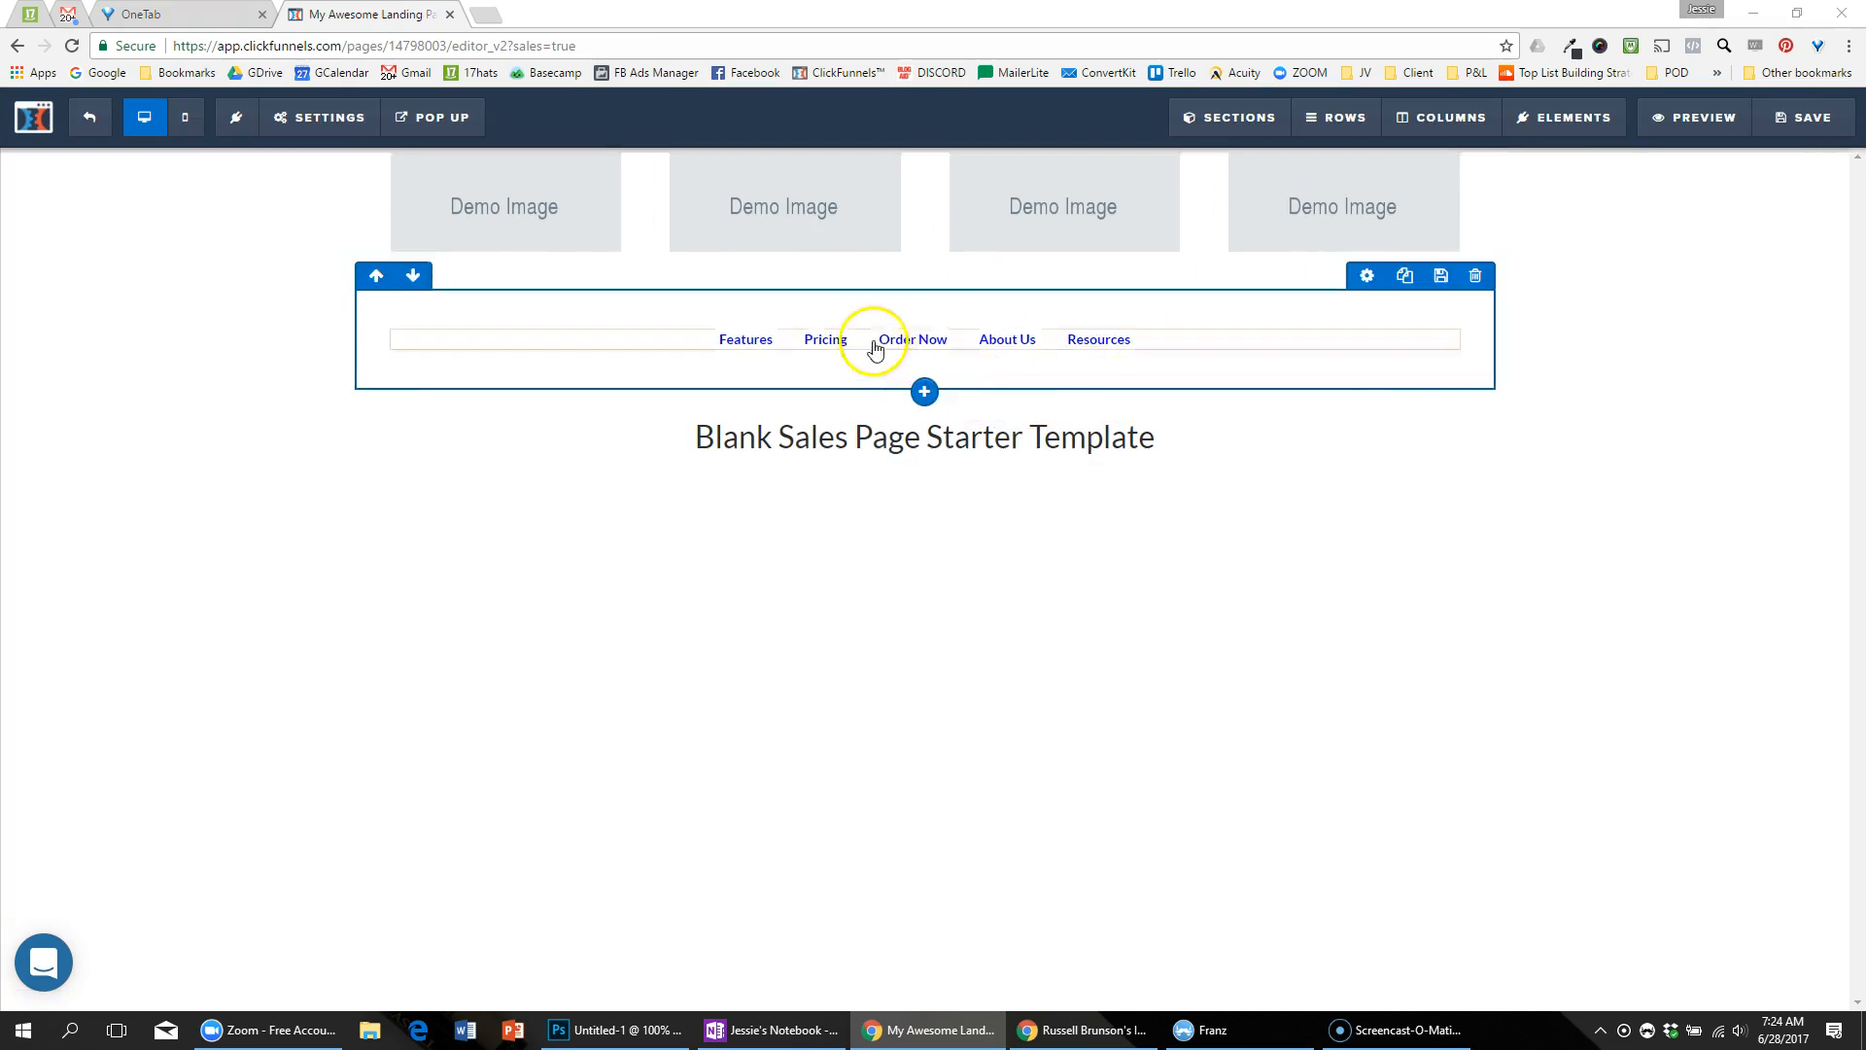
# Step: Check the reference page's menu spacing and remove the top padding of the navigation row
pyautogui.hotkey('alt', 'Tab')
pyautogui.hotkey('alt', 'Tab')
pyautogui.click(1370, 280)
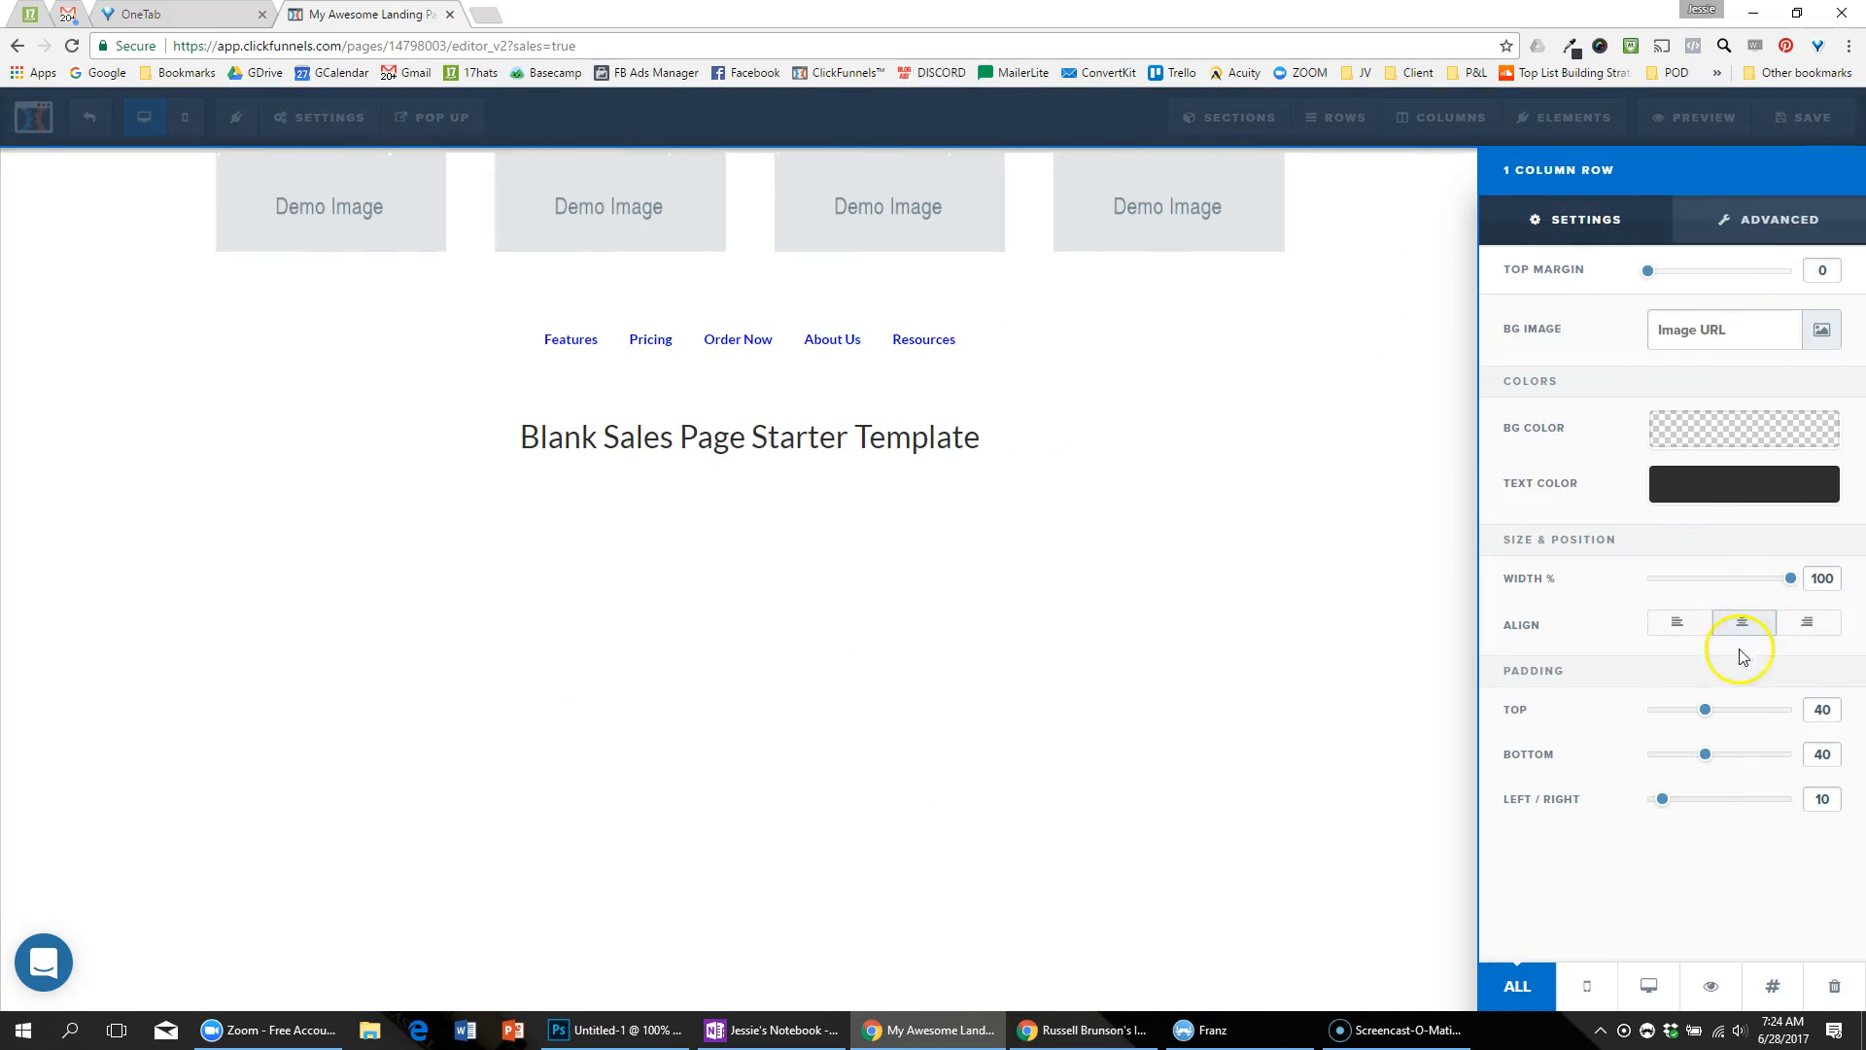
pyautogui.moveTo(1706, 717); pyautogui.dragTo(1587, 720)
pyautogui.click(1245, 283)
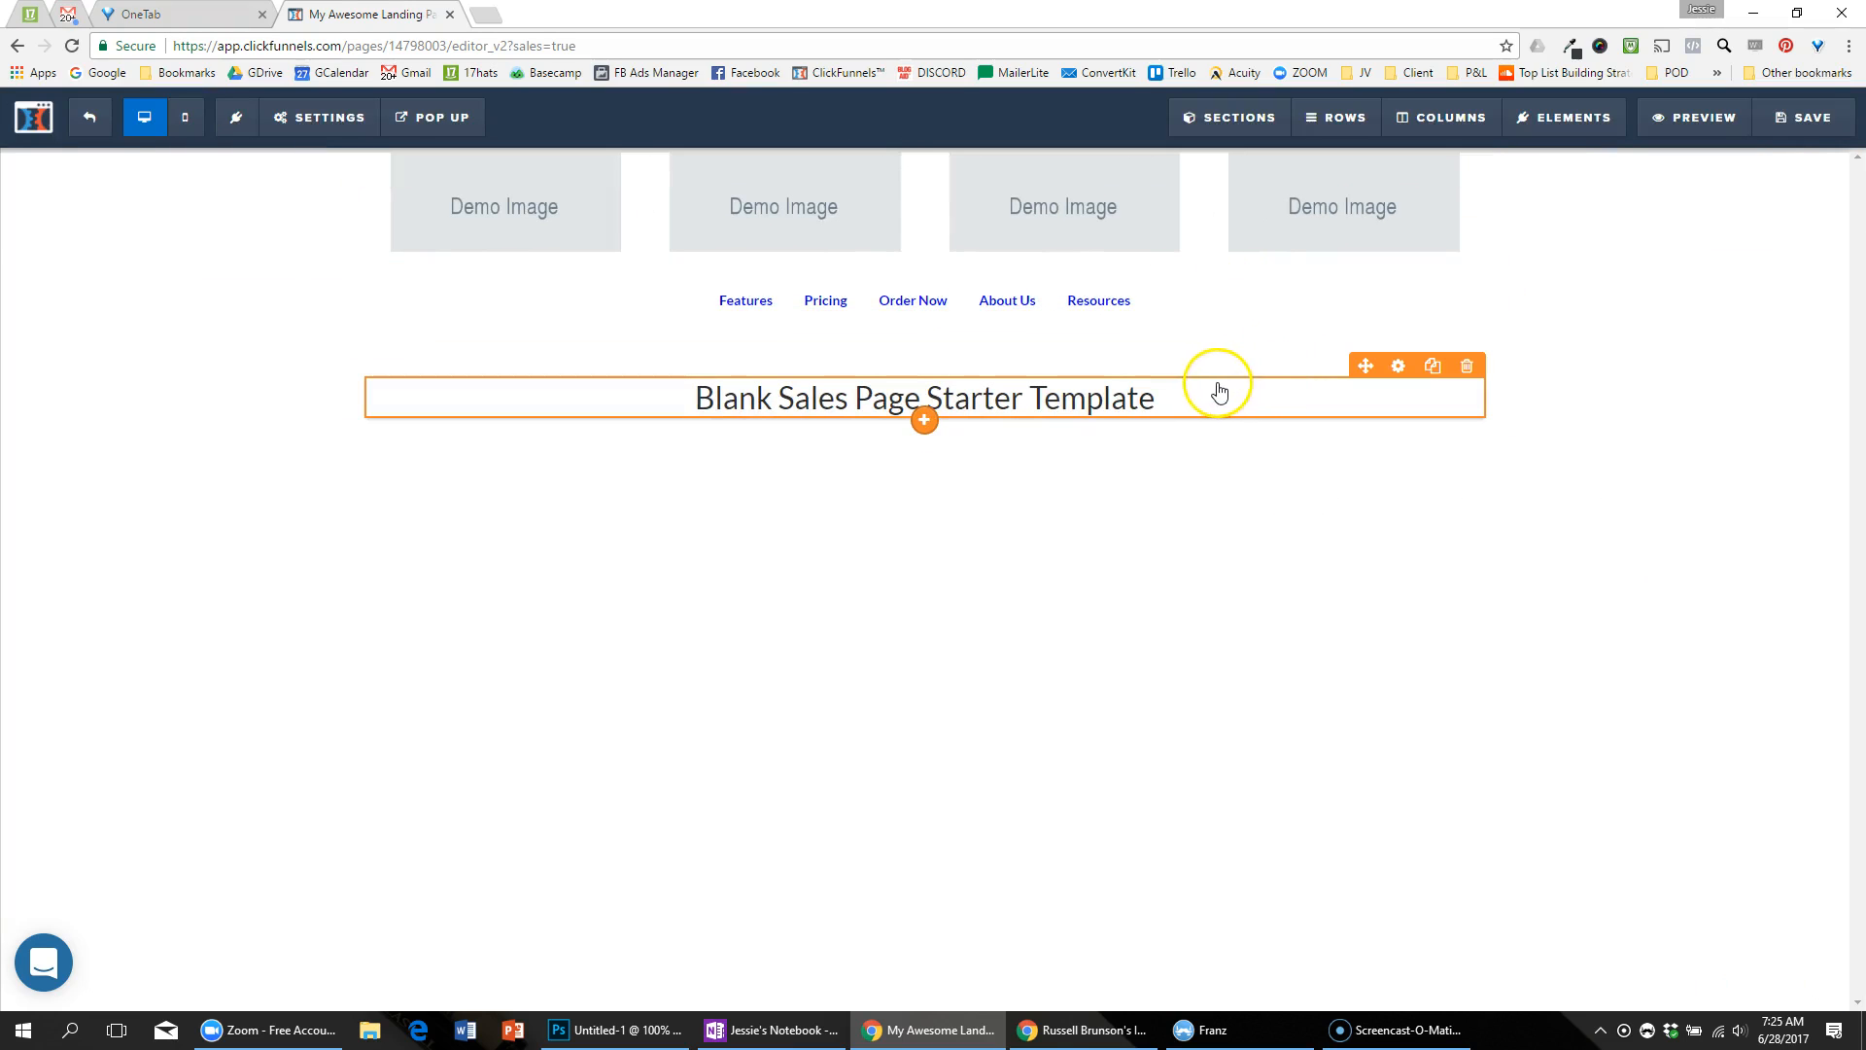
# Step: Check the reference page, add a full-width section below the header section, and delete the row holding the template headline
pyautogui.hotkey('alt', 'Tab')
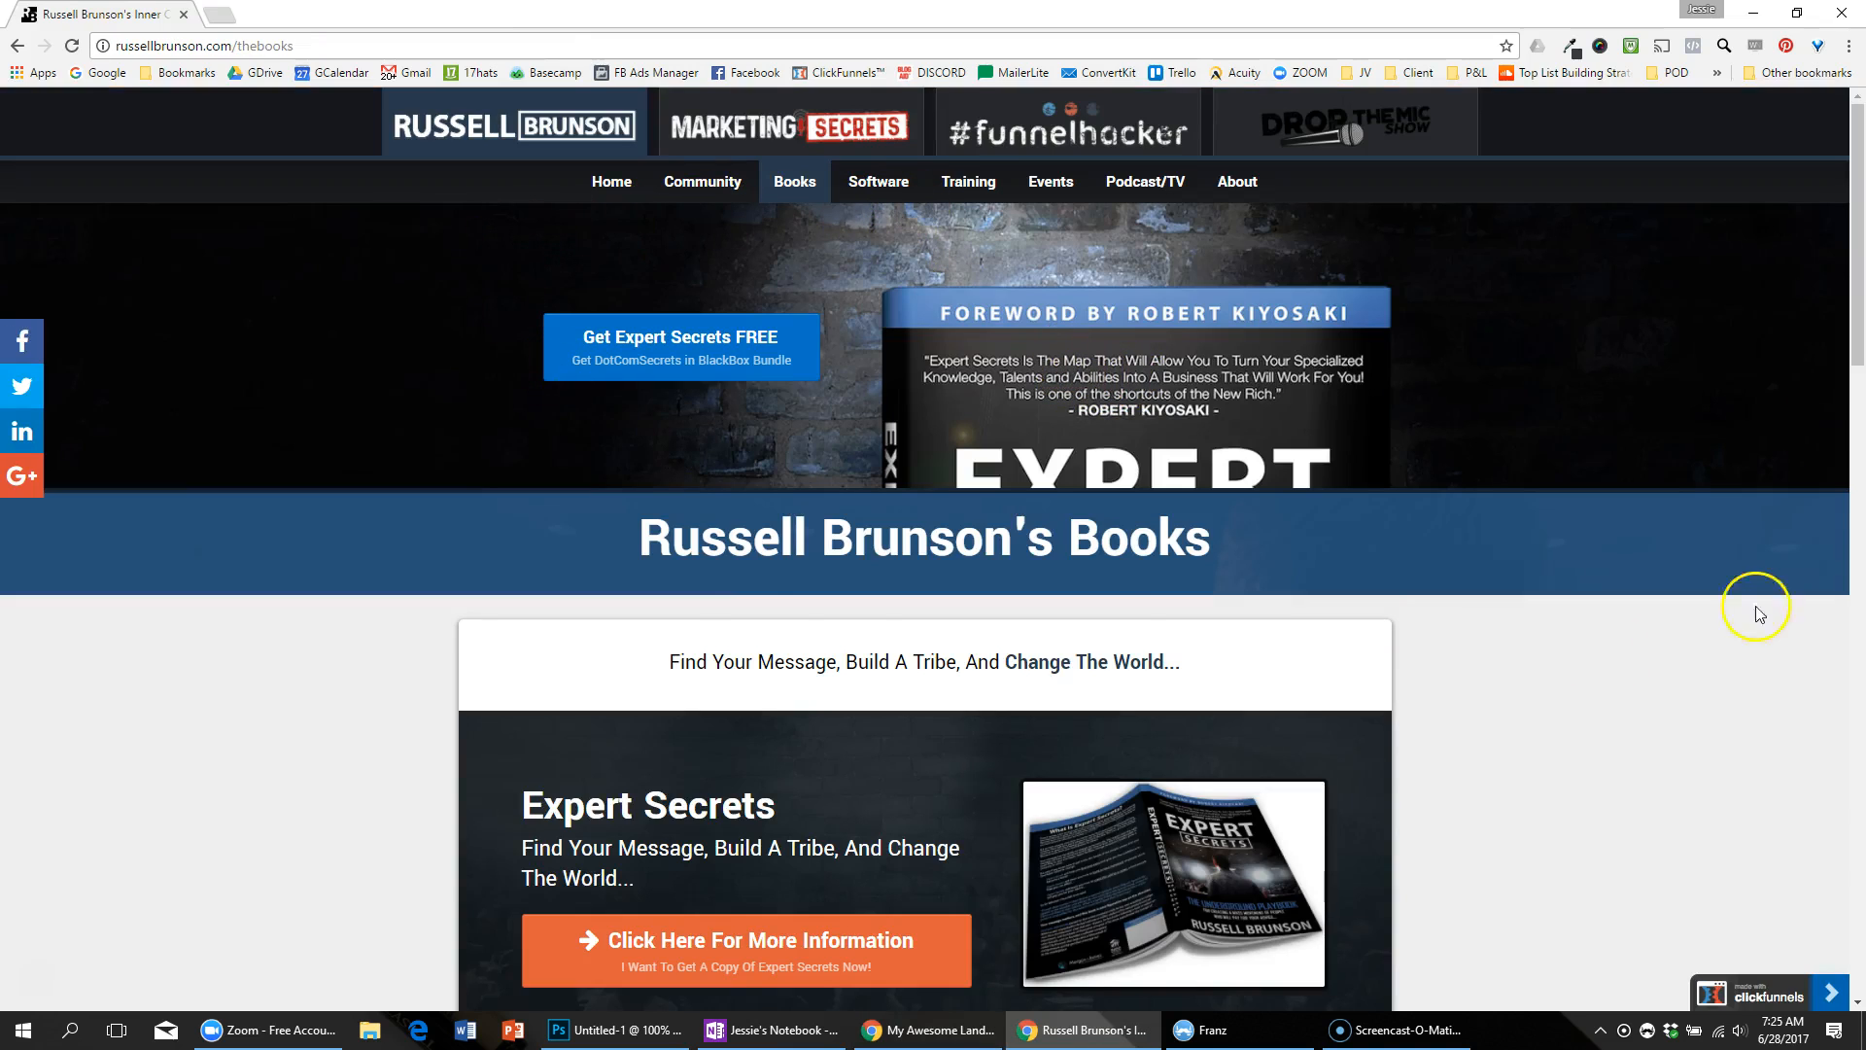
pyautogui.hotkey('alt', 'Tab')
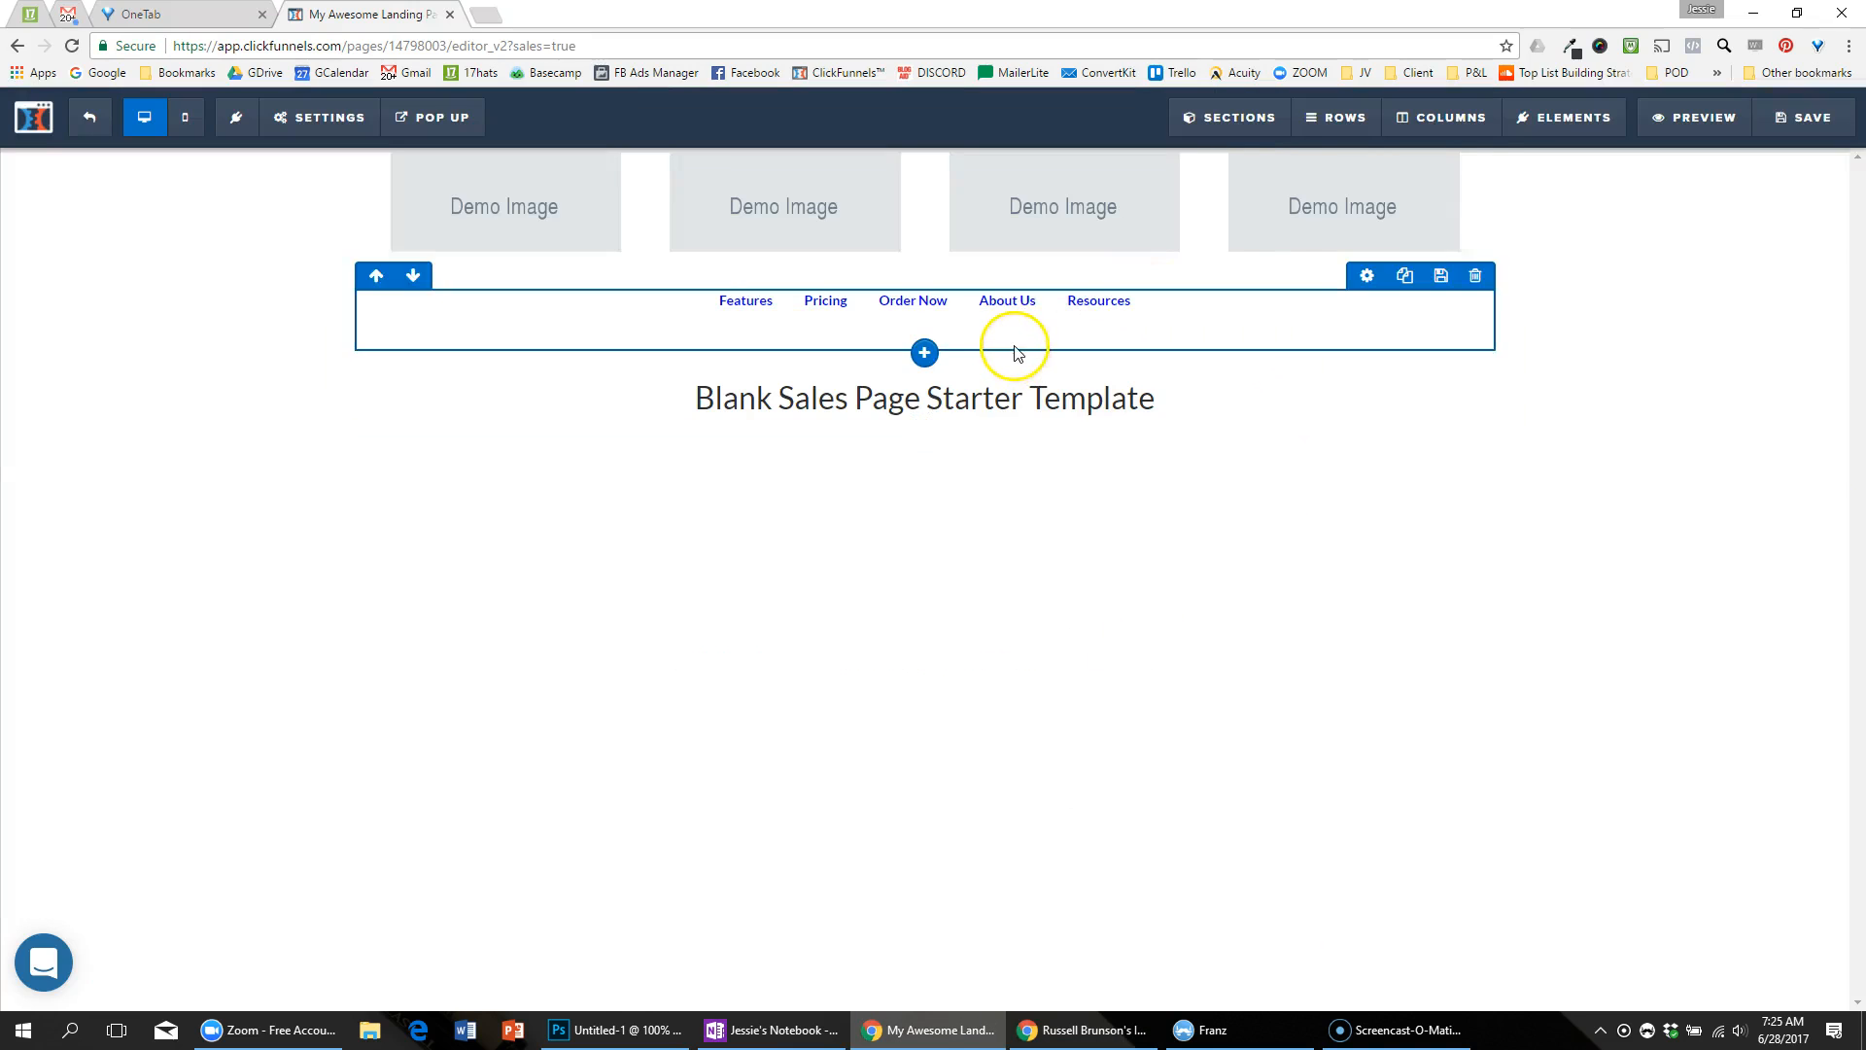
pyautogui.click(924, 471)
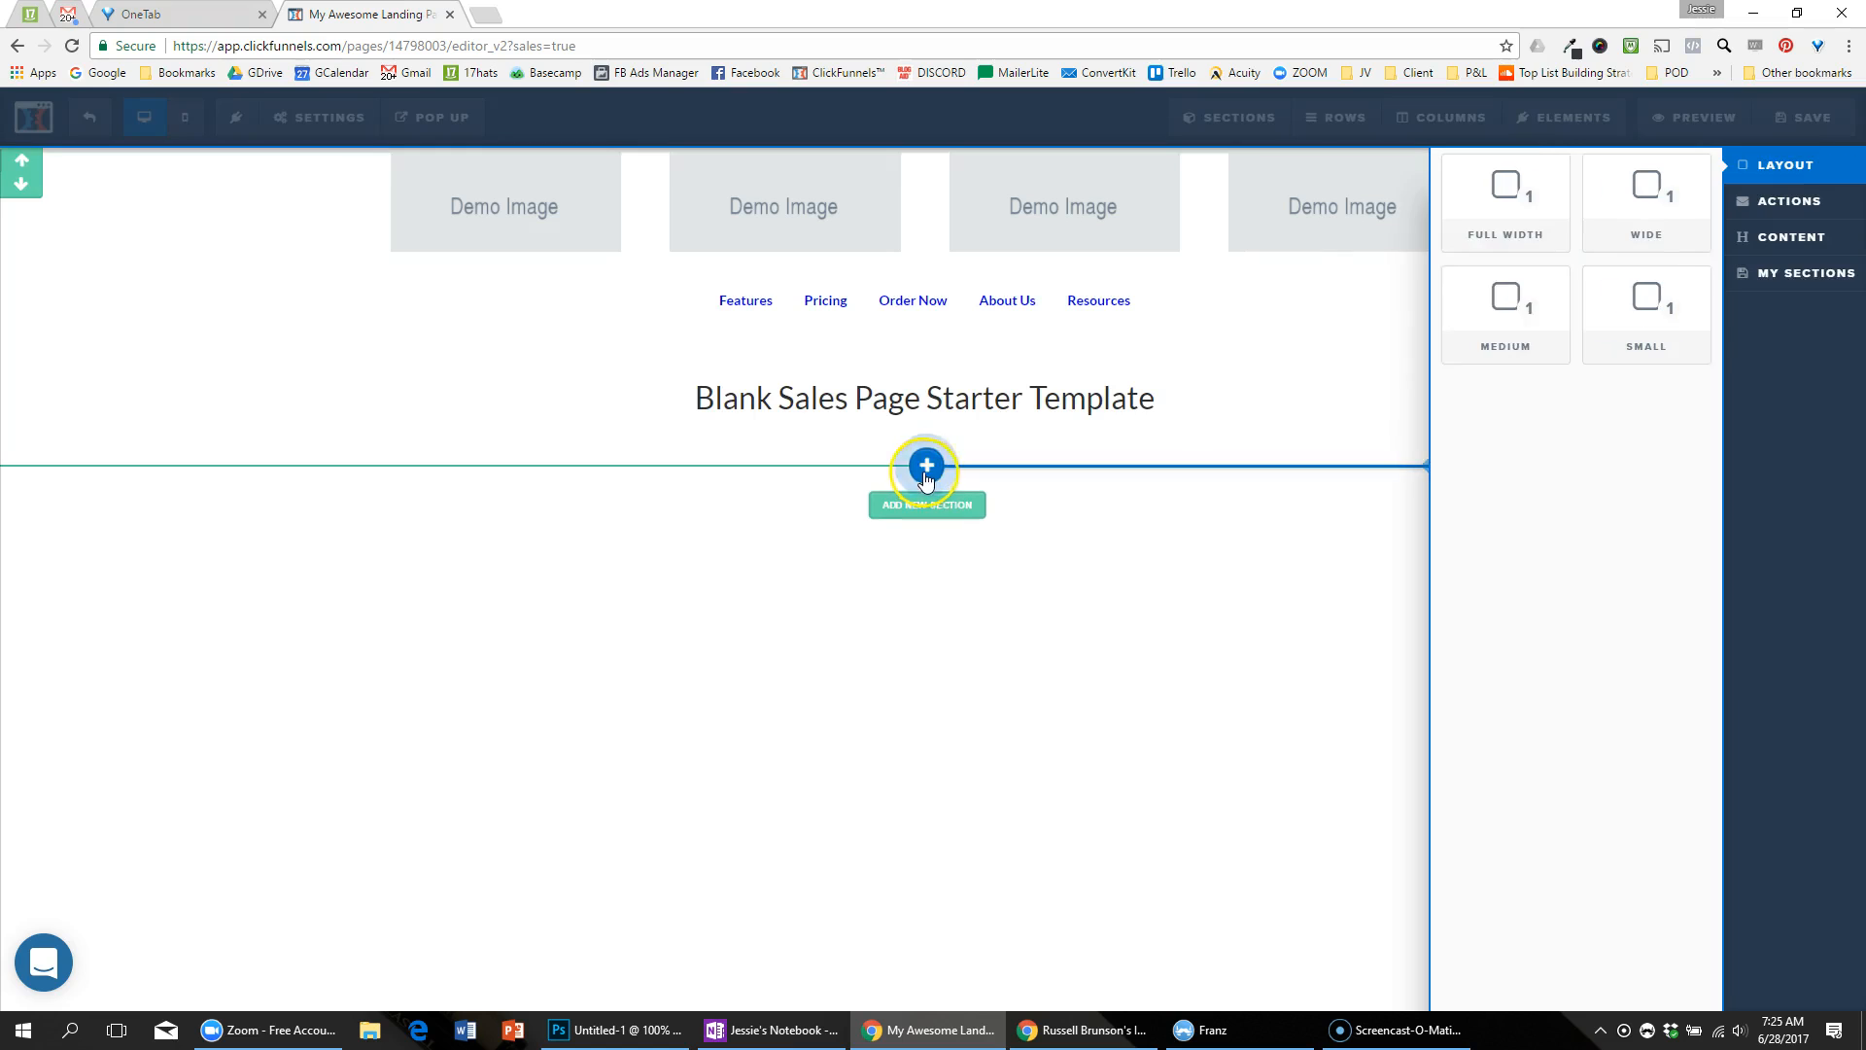
pyautogui.click(1502, 218)
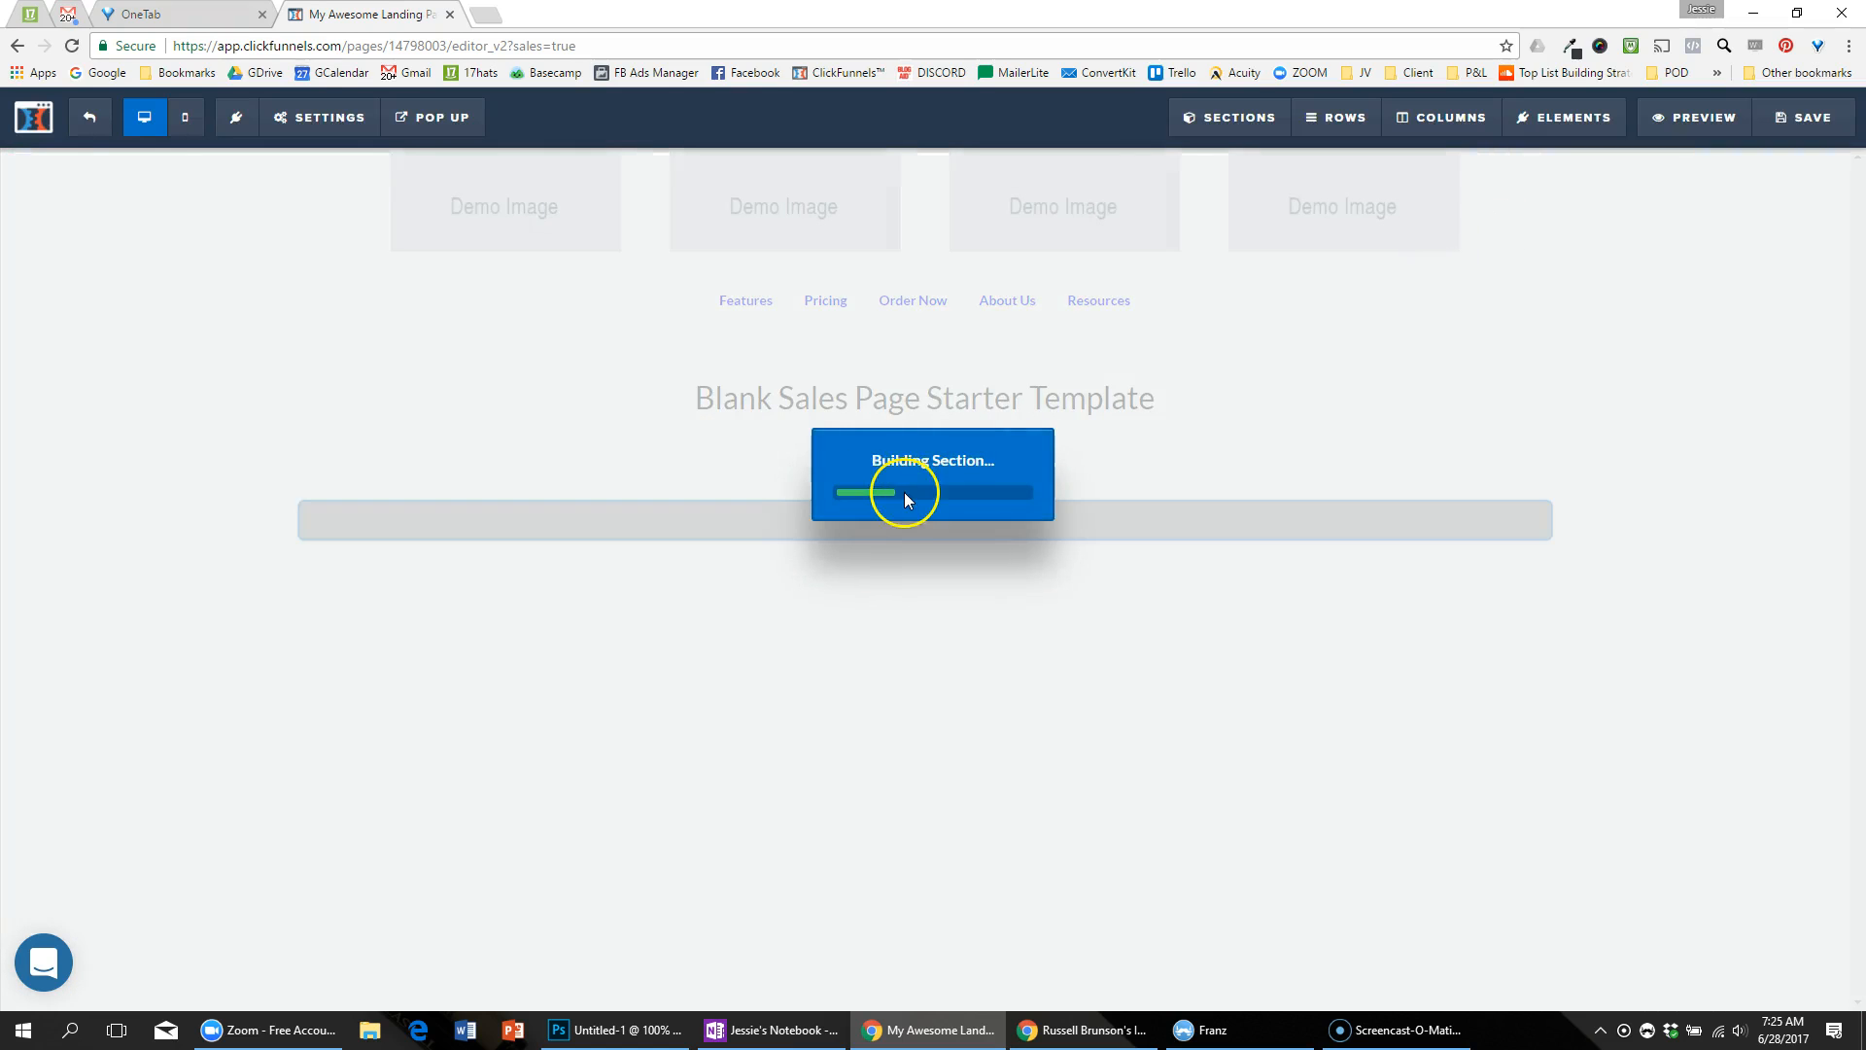
pyautogui.click(1490, 334)
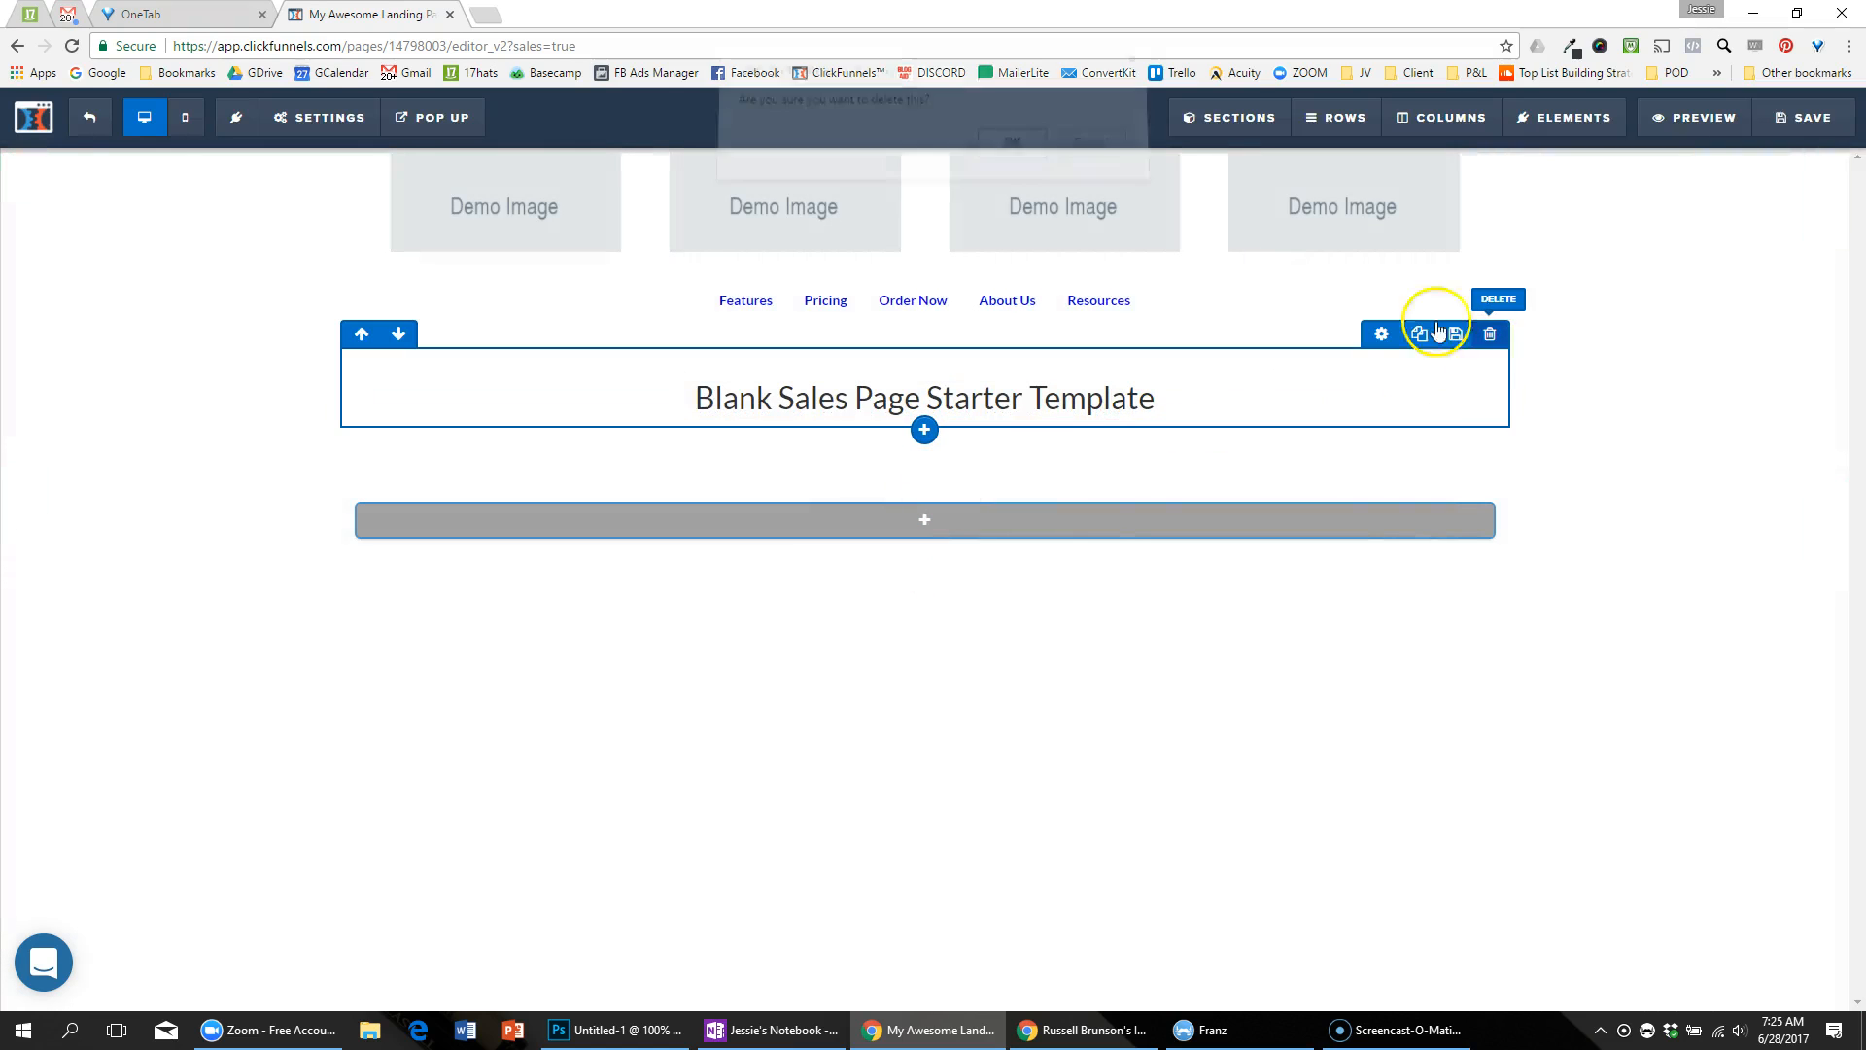
pyautogui.click(1015, 154)
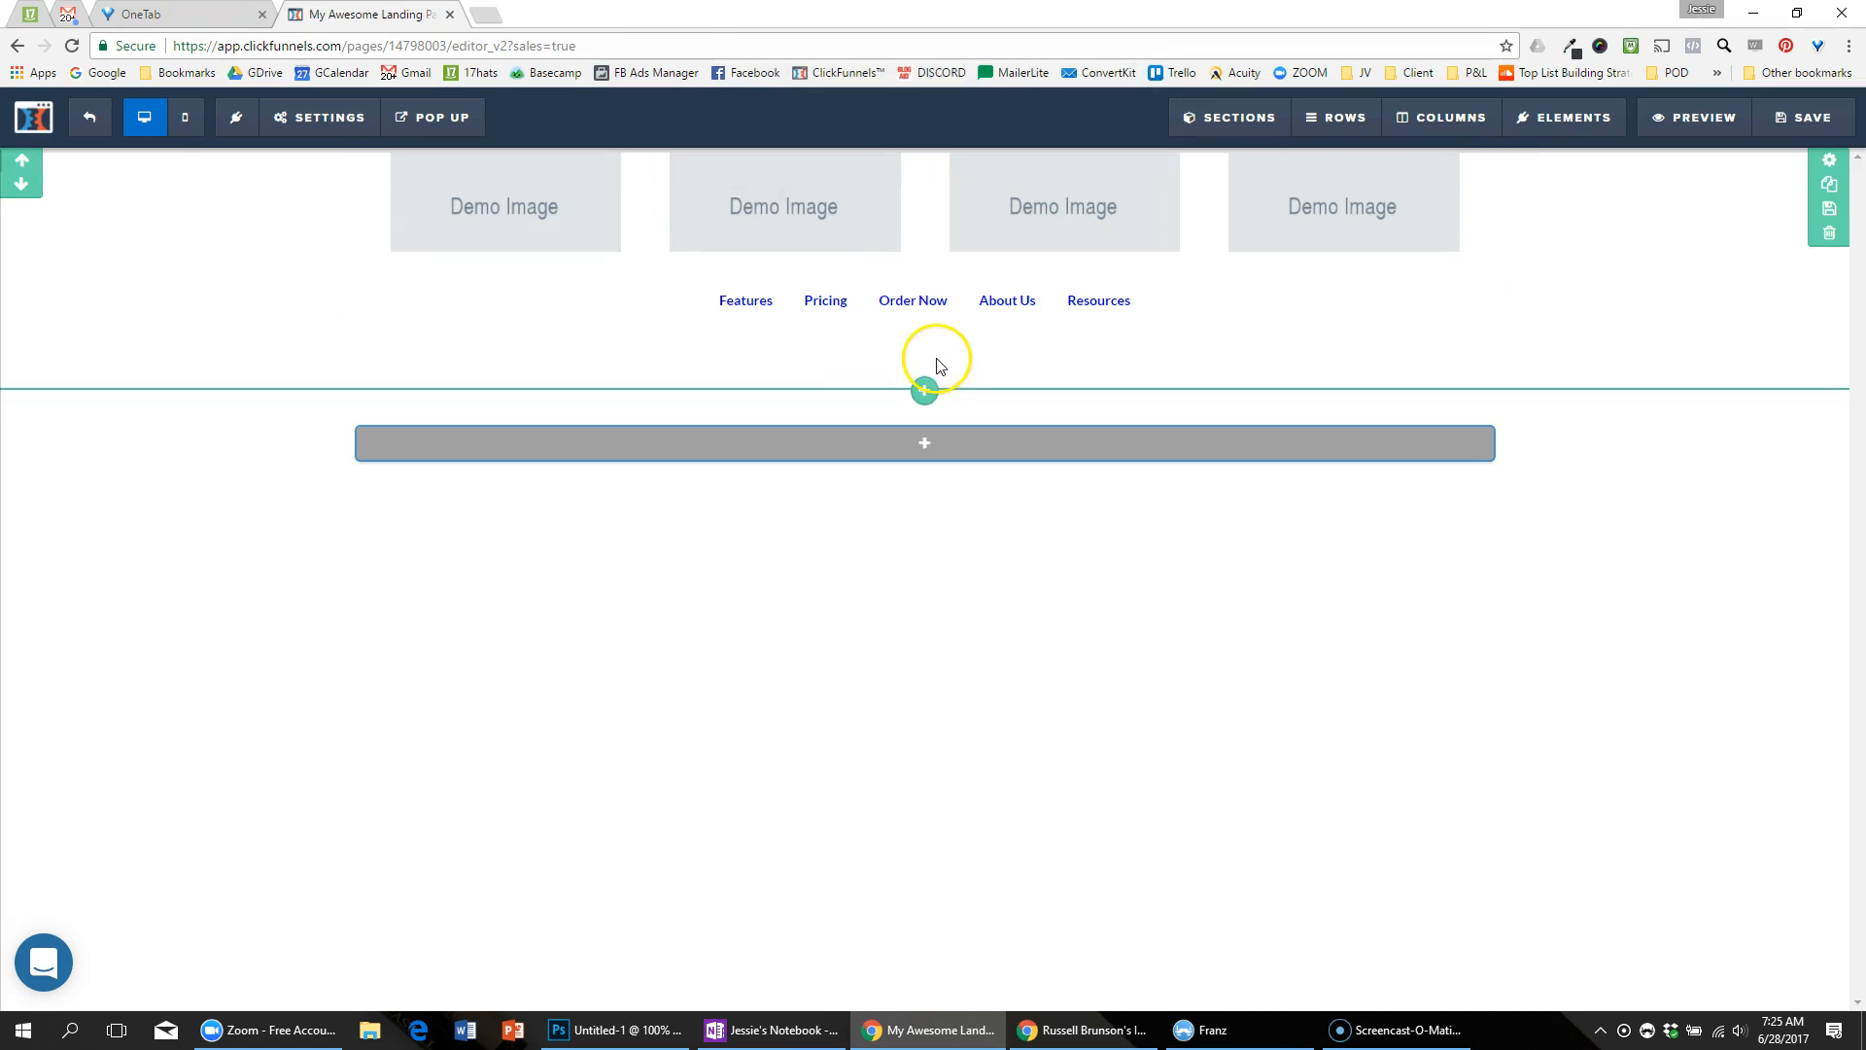
# Step: Set the bottom padding of the header section to 0
pyautogui.click(1830, 159)
pyautogui.moveTo(1732, 781); pyautogui.dragTo(1643, 778)
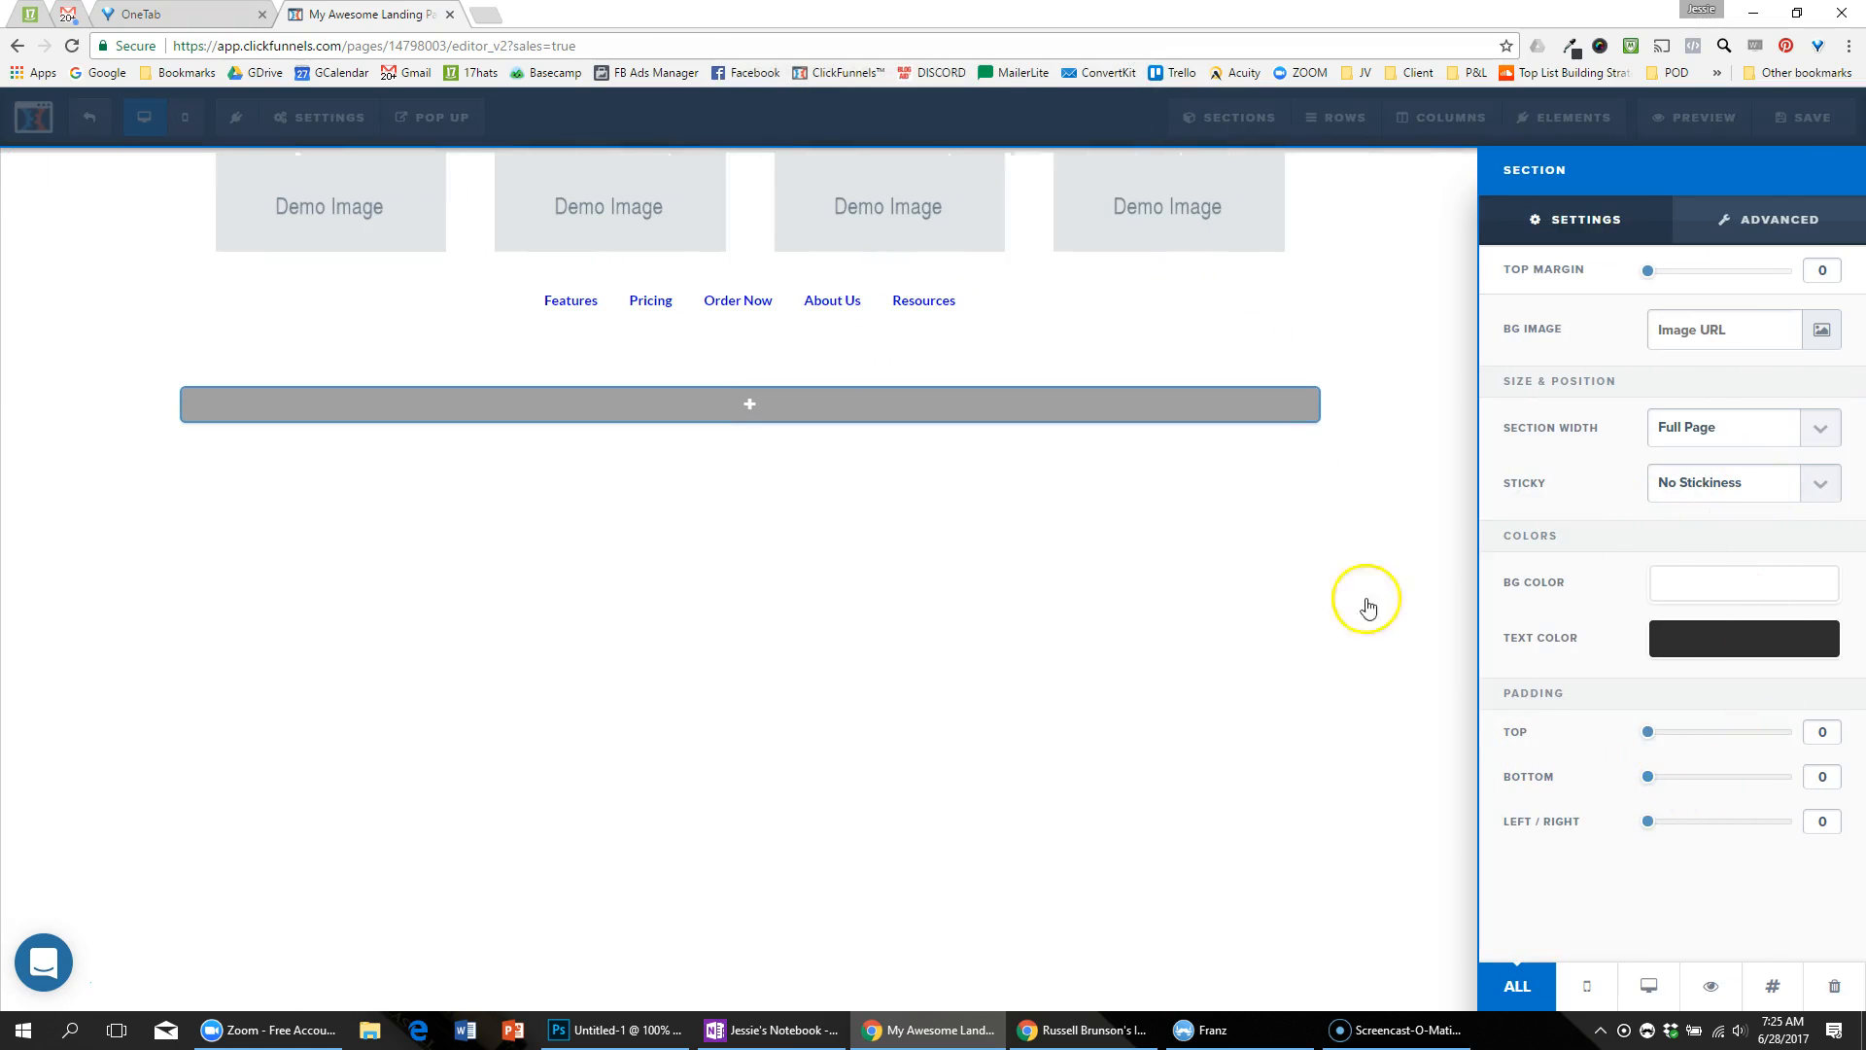
pyautogui.click(1231, 348)
# Step: Glance at the reference page and set the page's SEO title to "Sales Page Ex"
pyautogui.hotkey('alt', 'Tab')
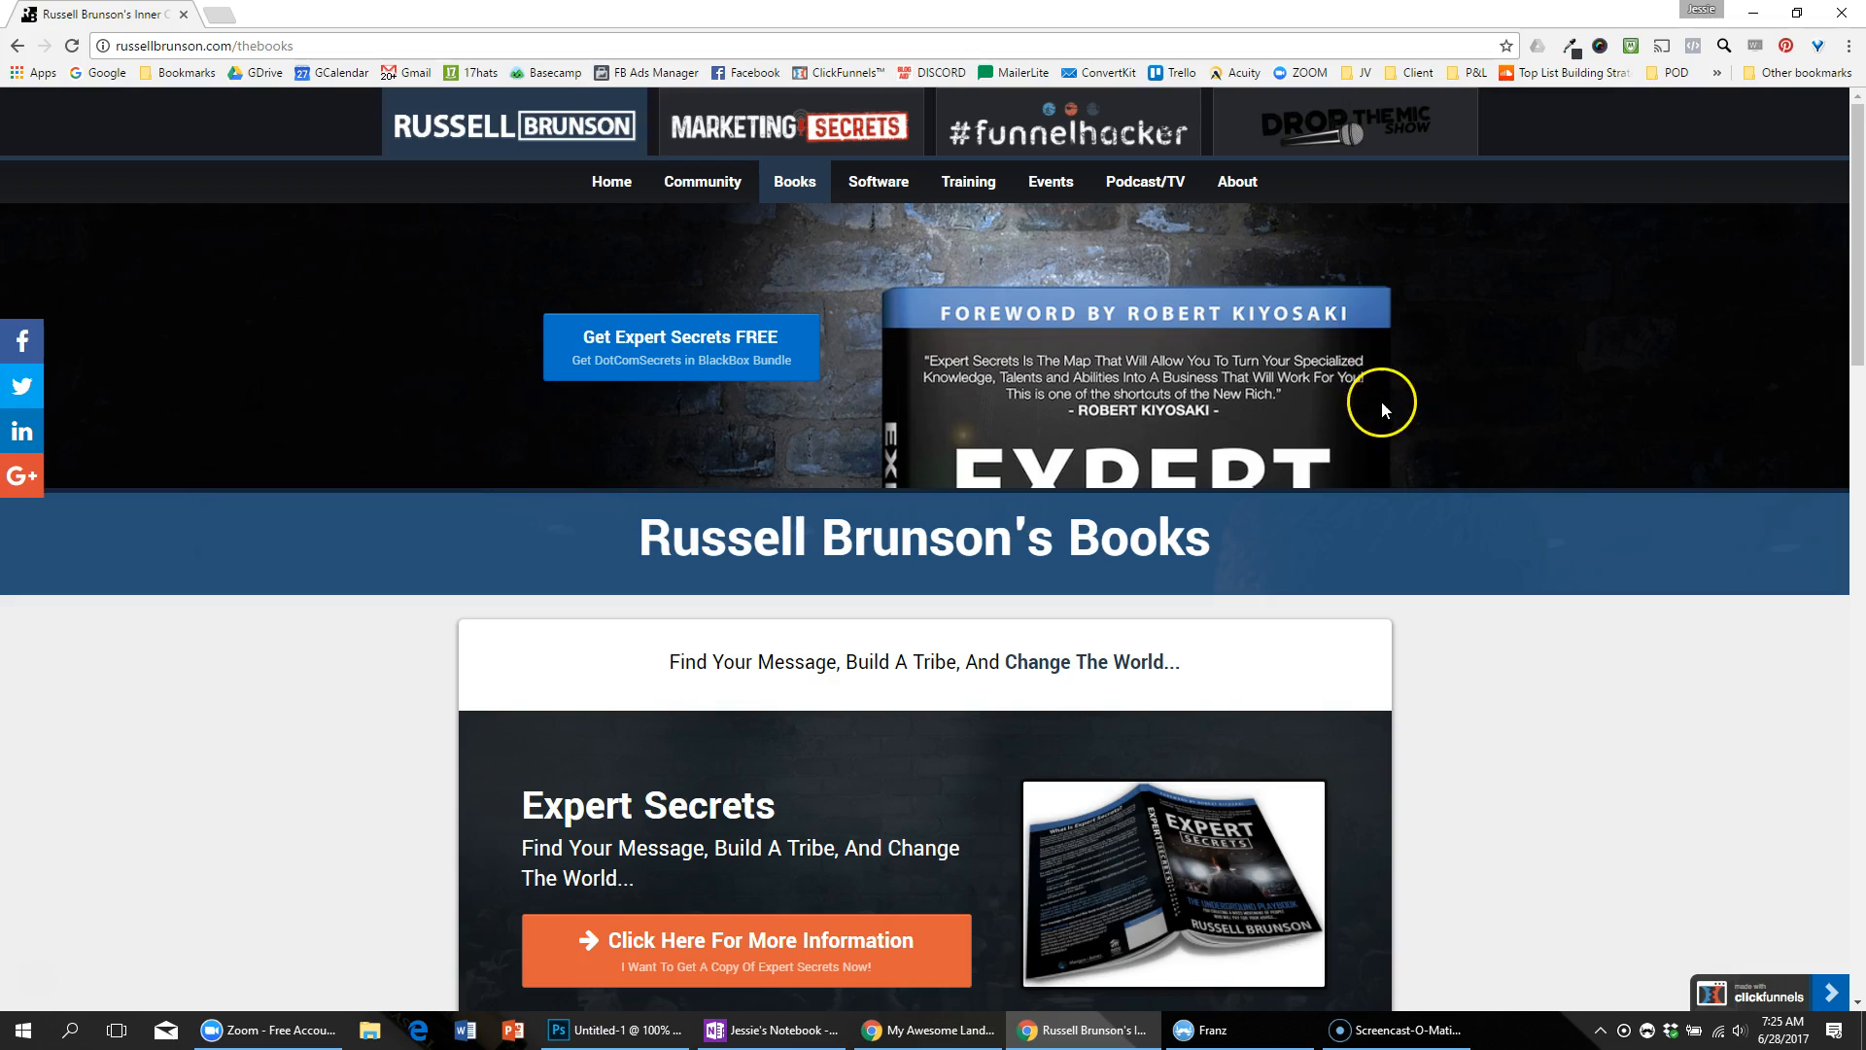
pyautogui.hotkey('alt', 'Tab')
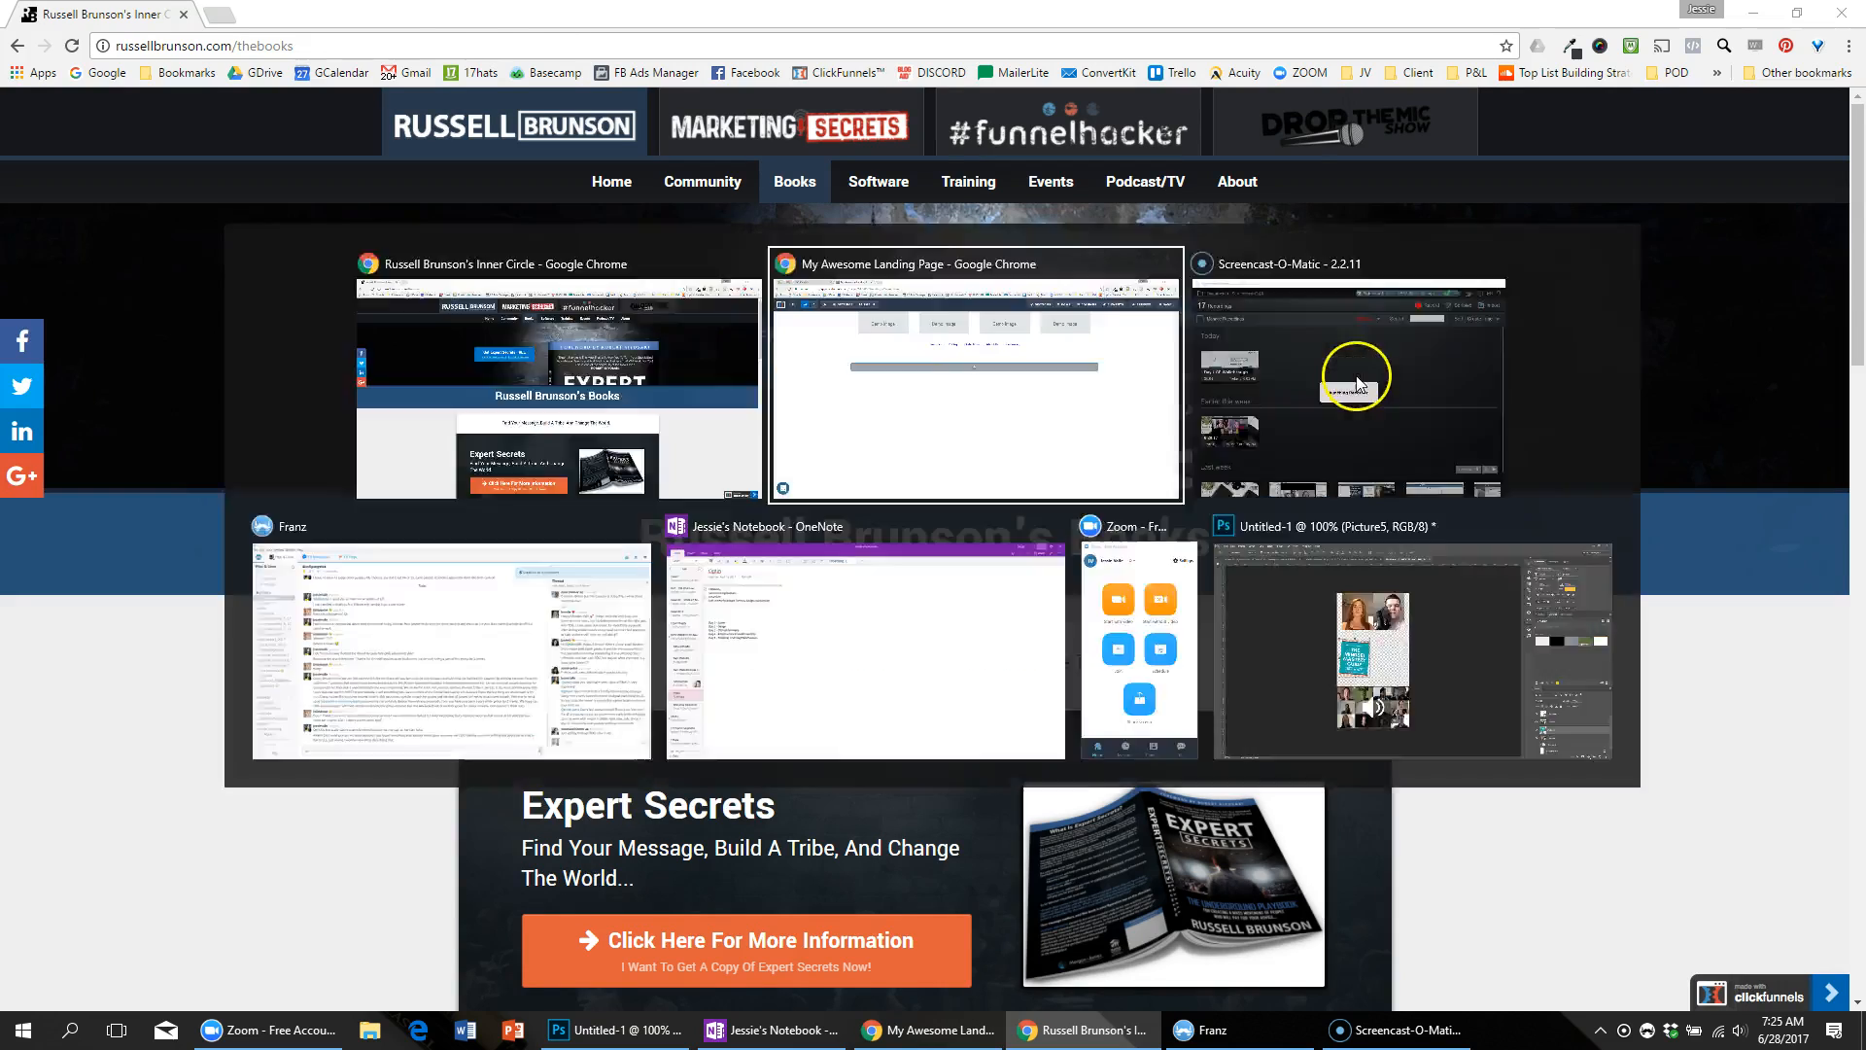
pyautogui.click(329, 121)
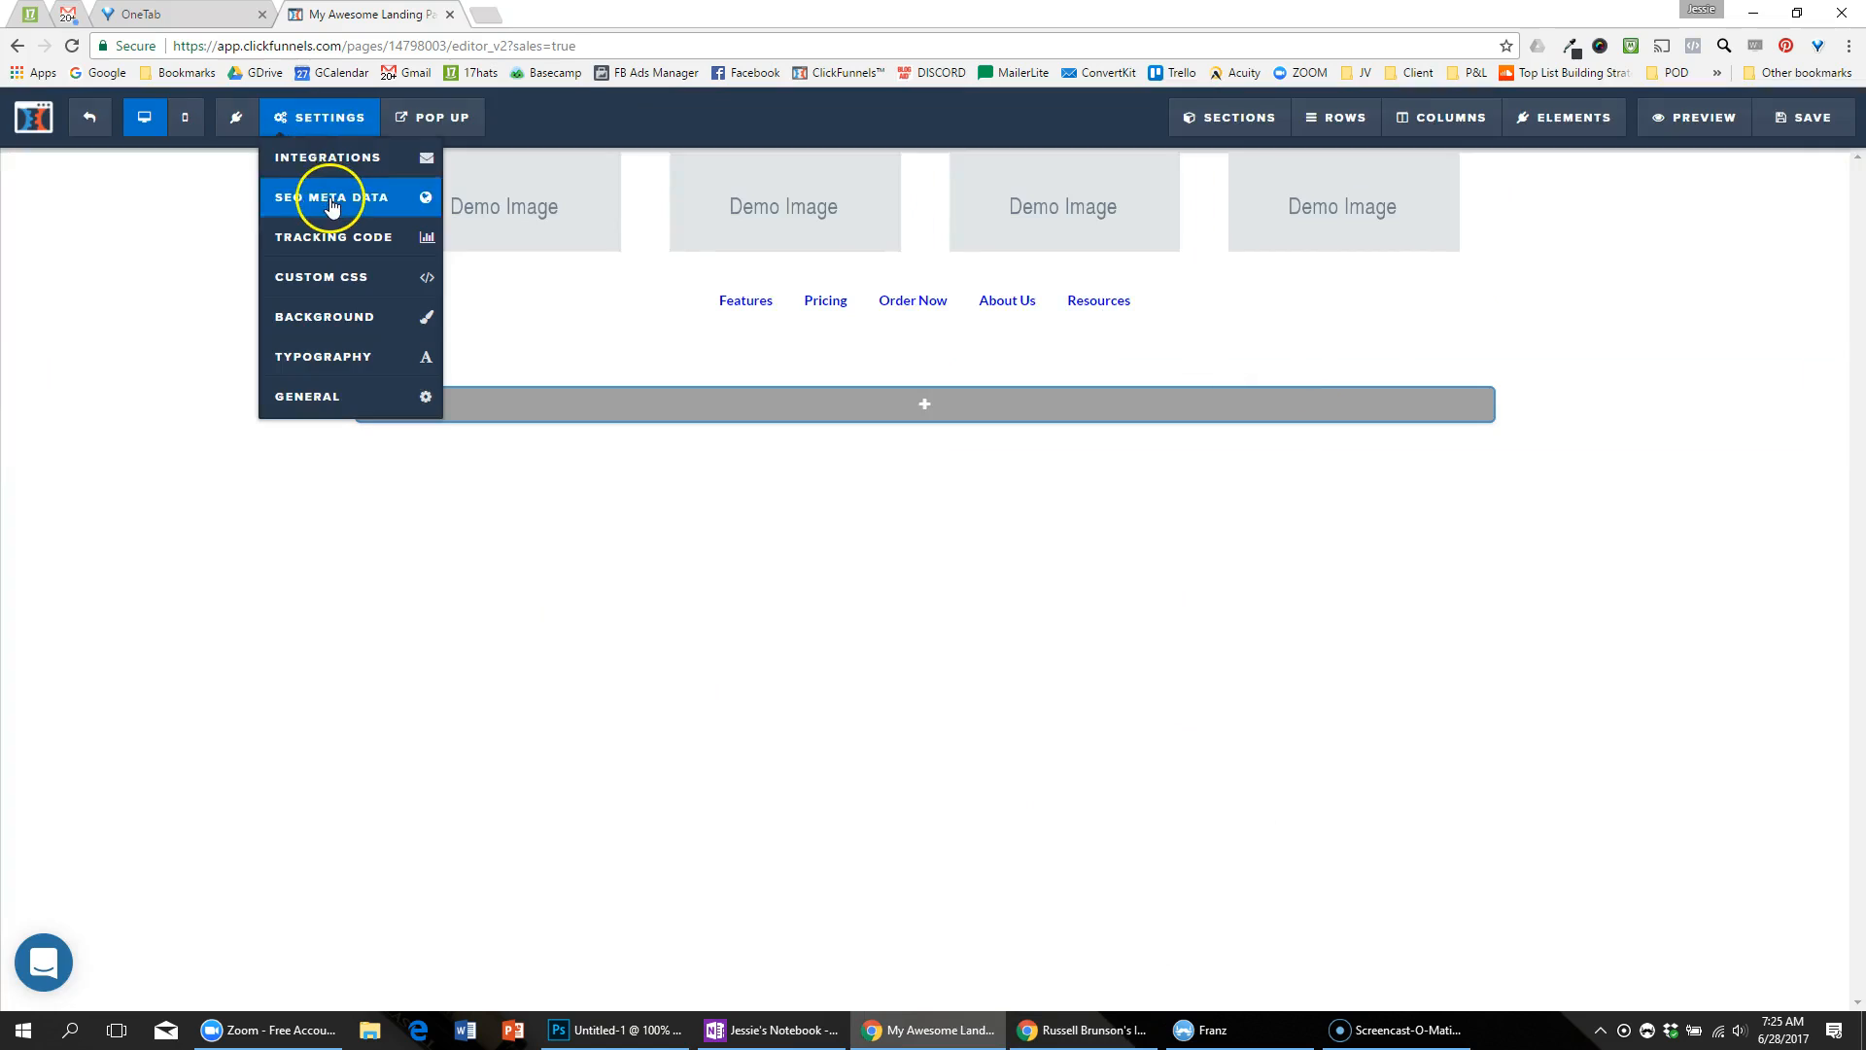
pyautogui.click(333, 198)
pyautogui.write('Sales Page Ex')
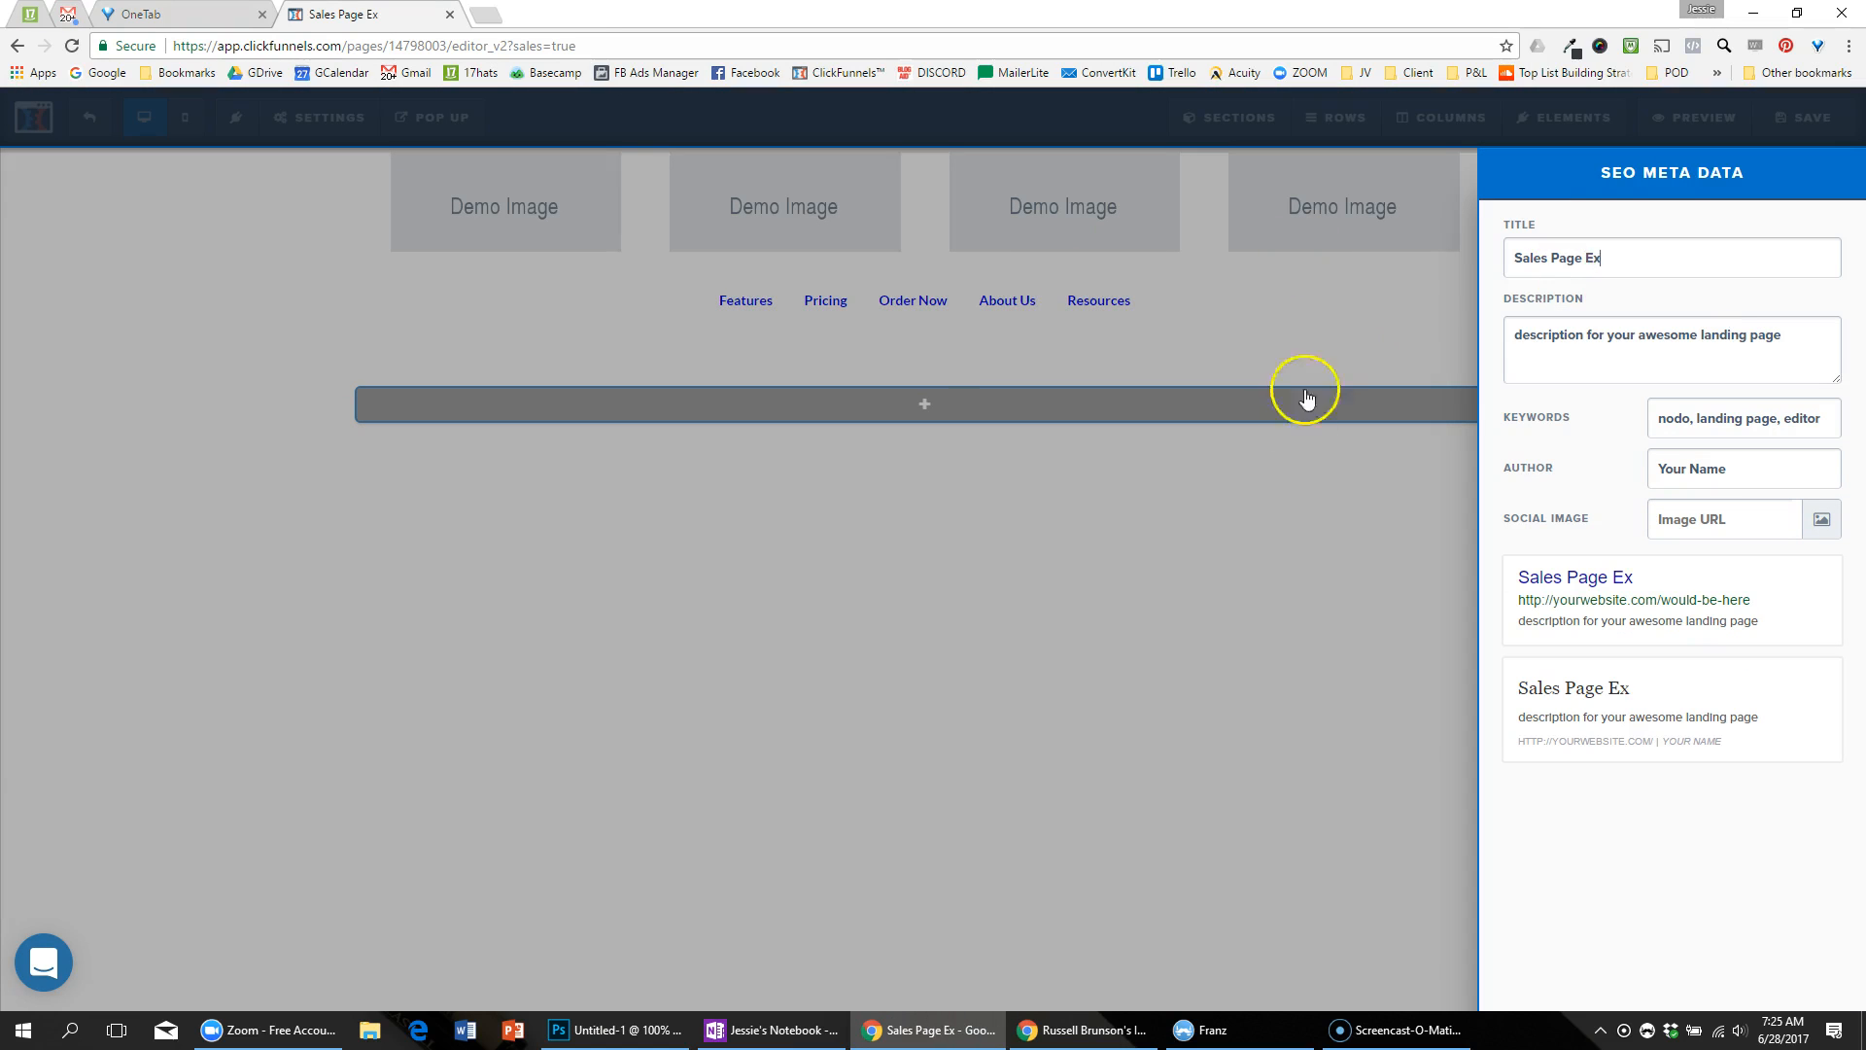
pyautogui.click(383, 217)
# Step: Open the page's typography settings and inspect the fonts and sizes of the reference page's tagline, Expert Secrets heading and subheading
pyautogui.click(325, 117)
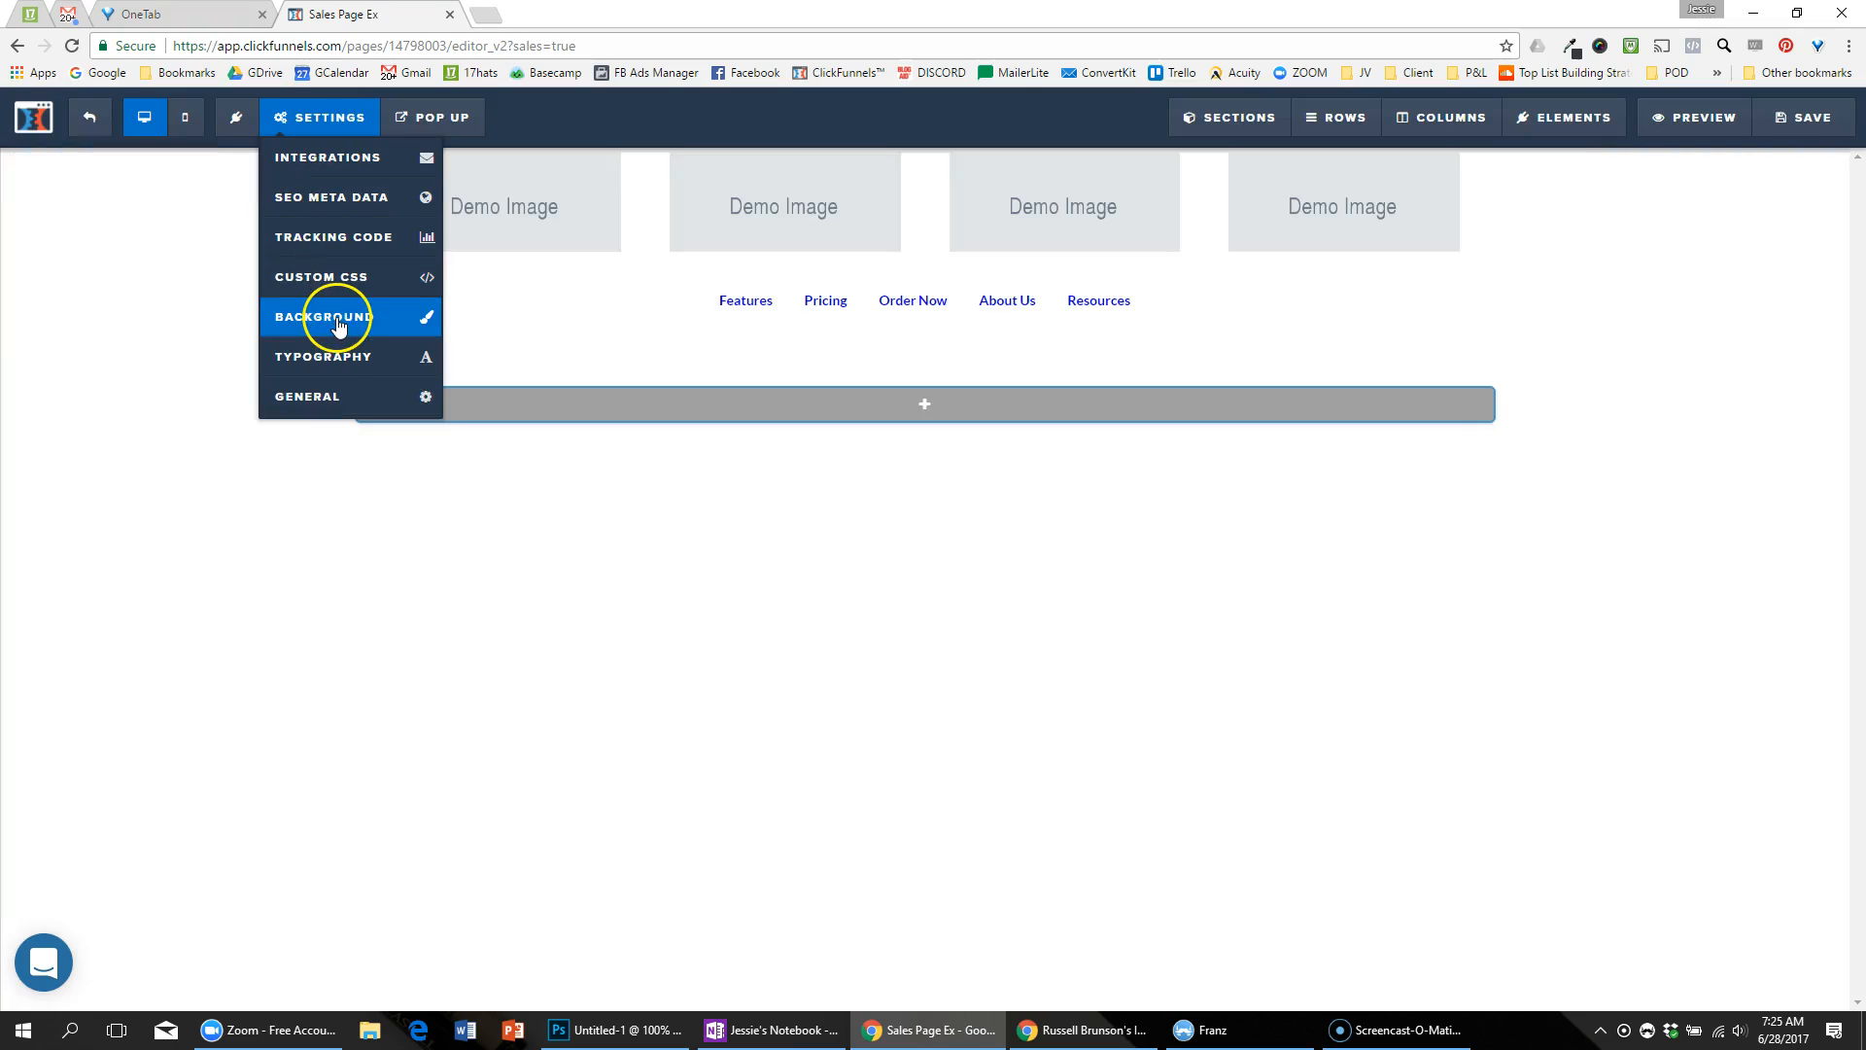
pyautogui.click(329, 357)
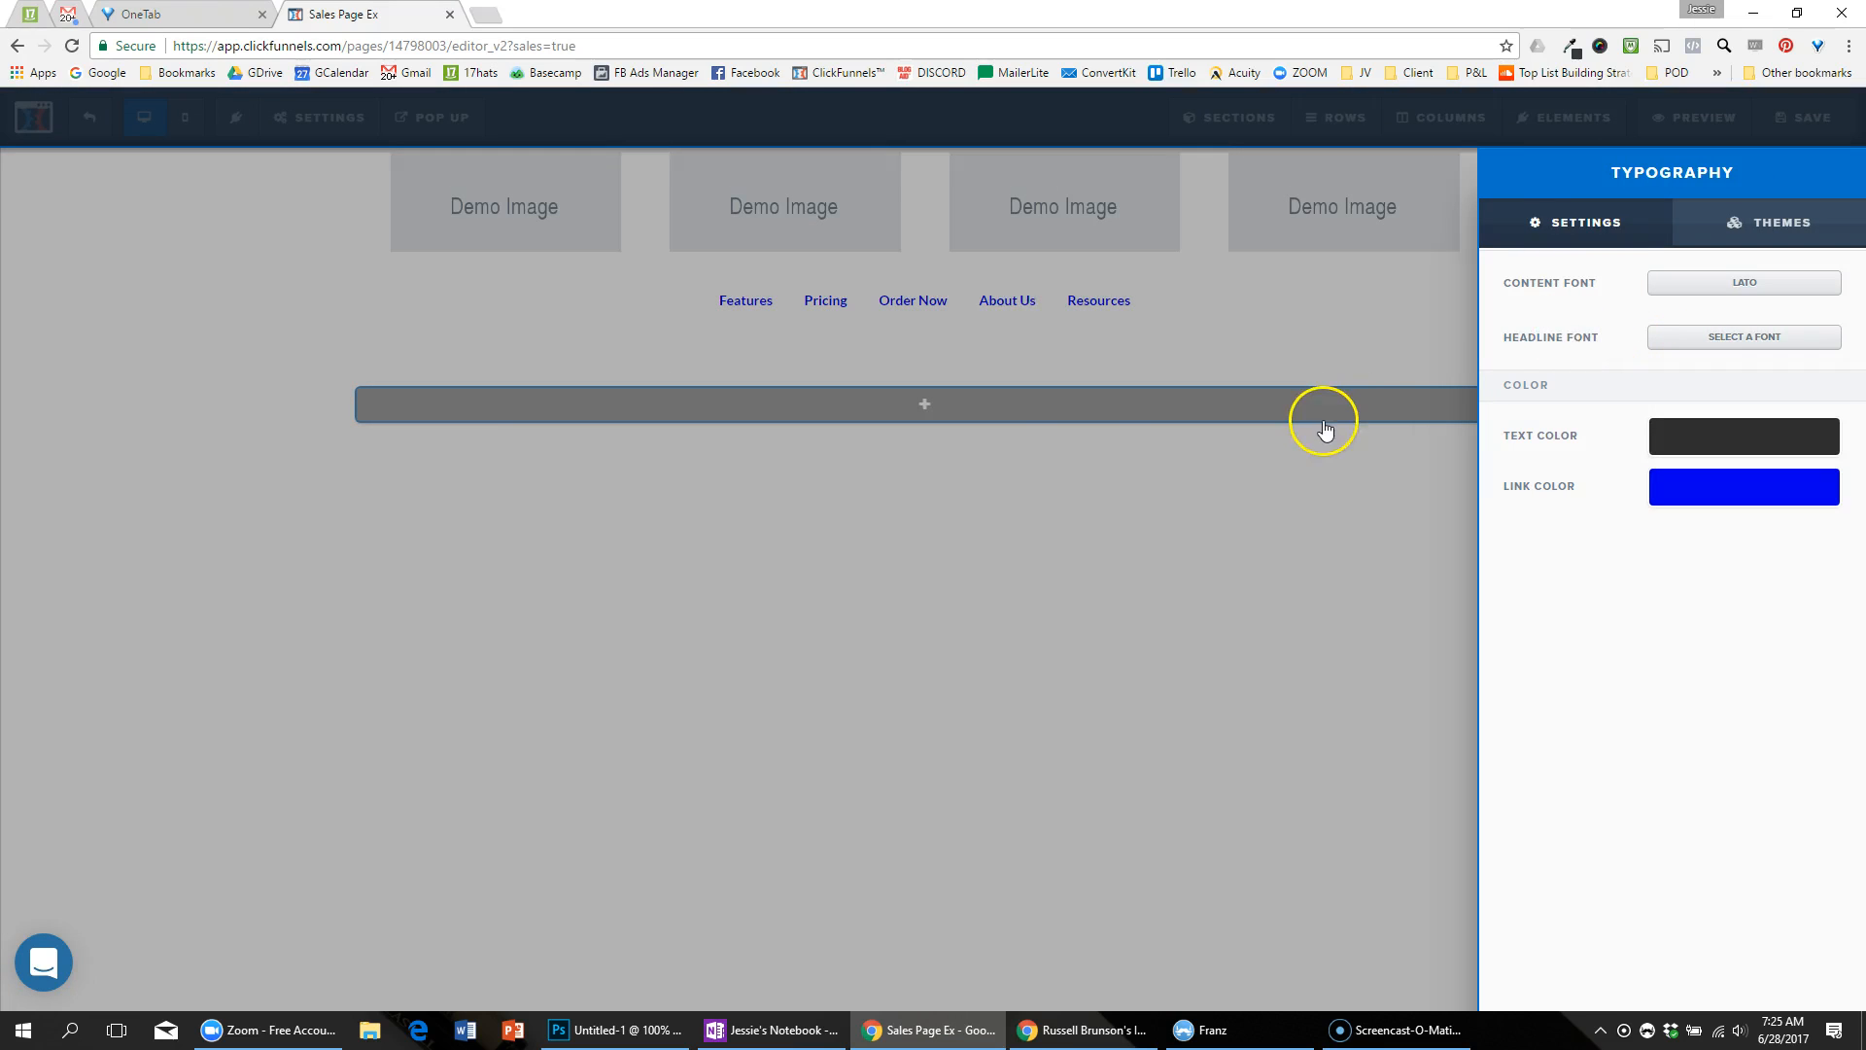
pyautogui.hotkey('alt', 'Tab')
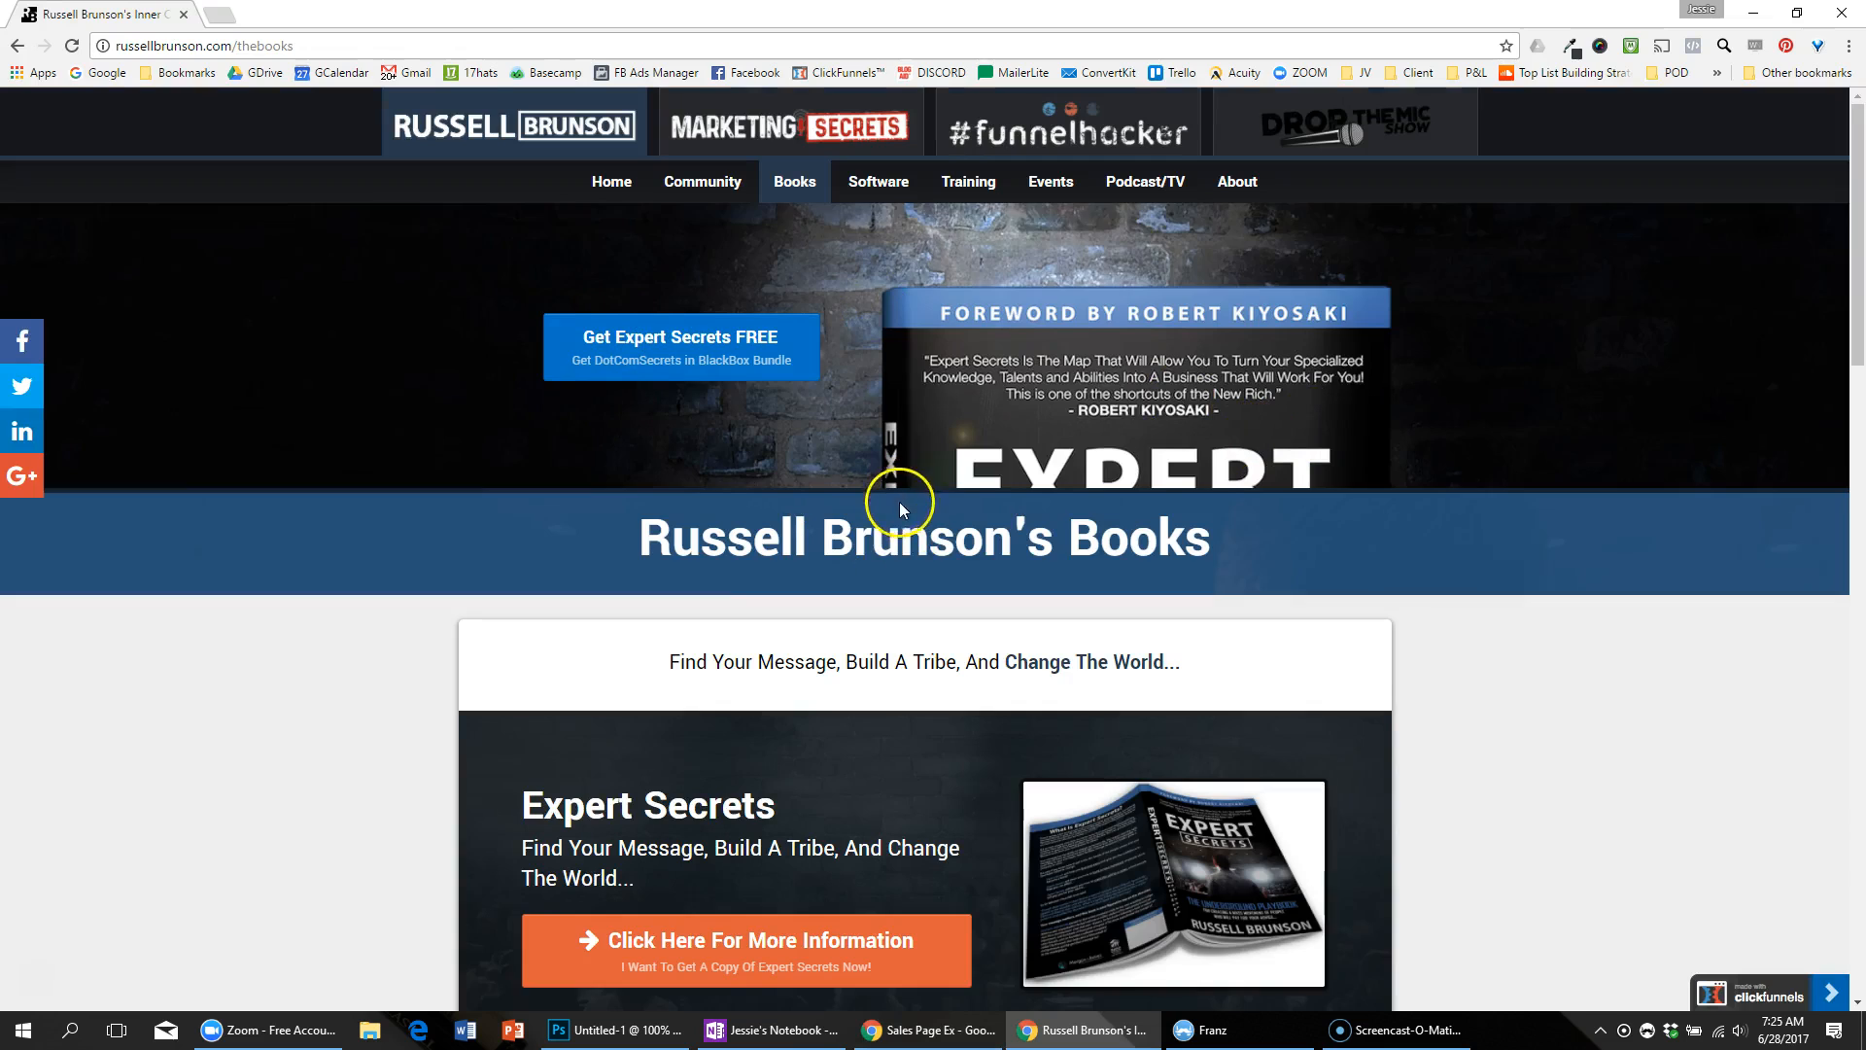
pyautogui.scroll(-2, 909, 510)
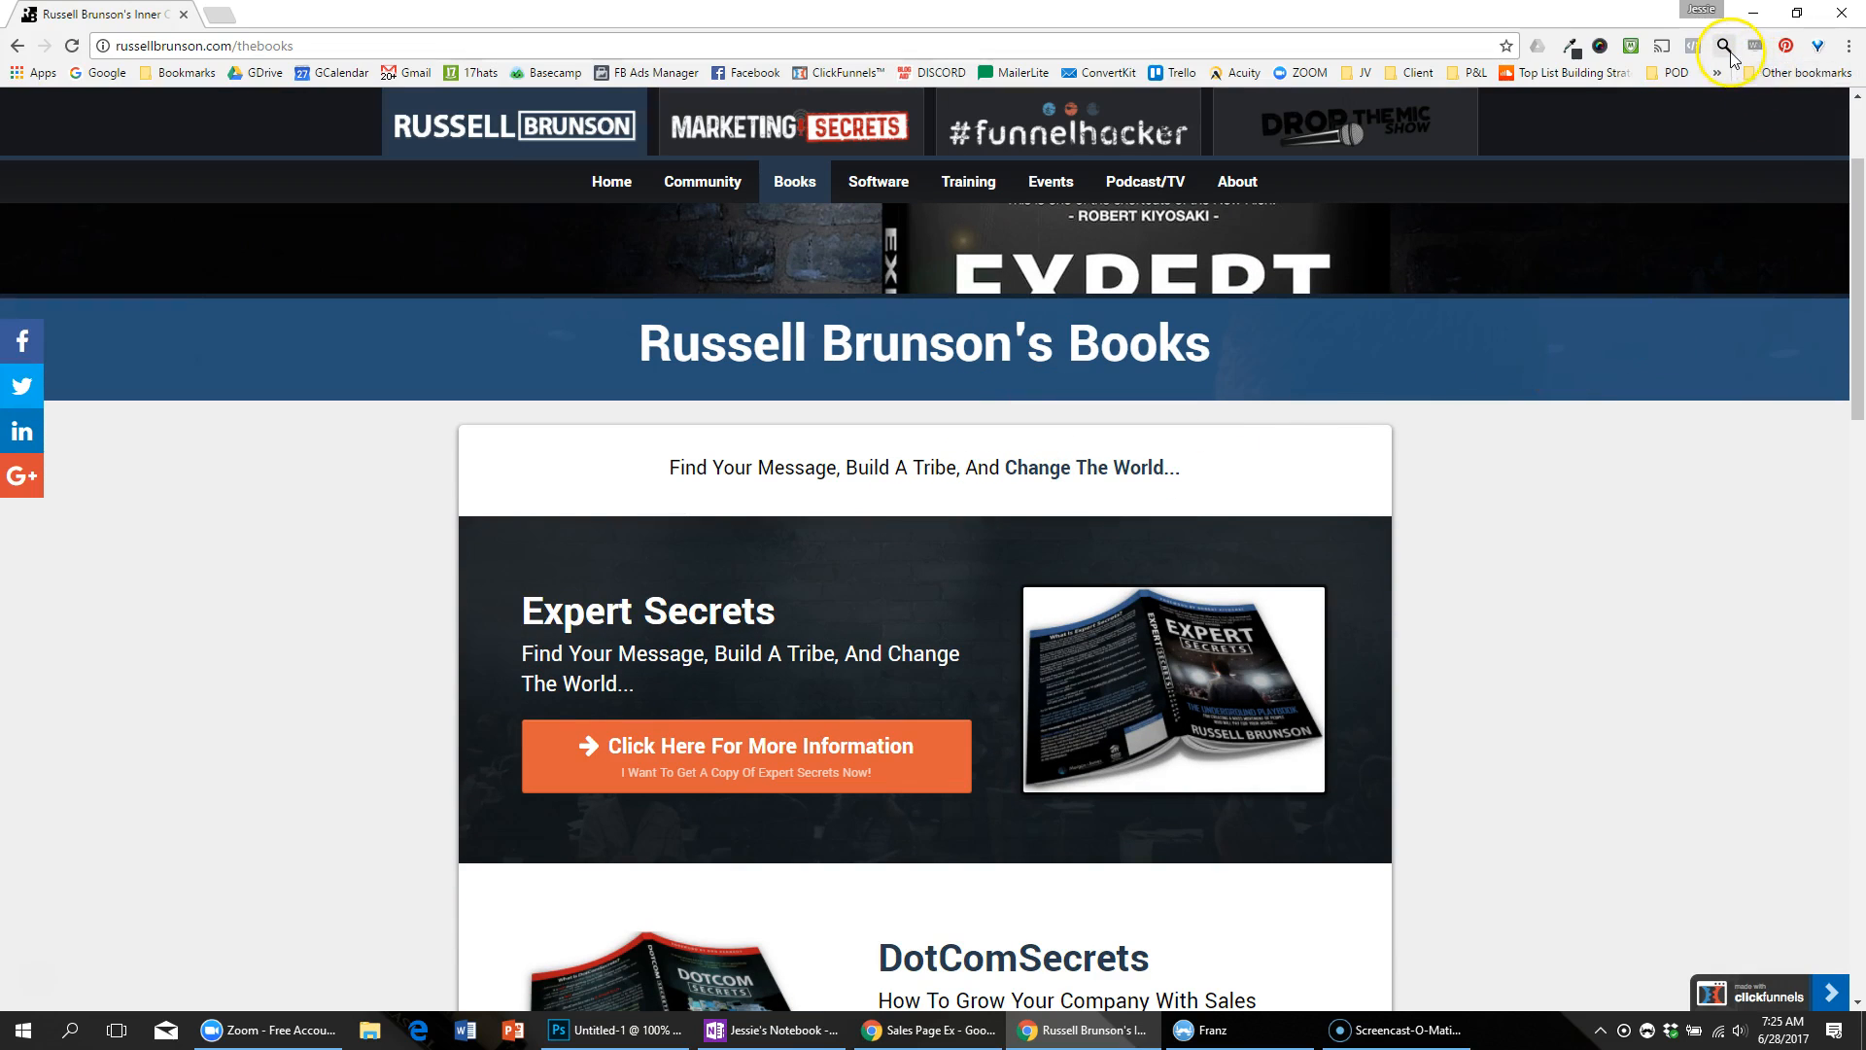
pyautogui.click(1724, 48)
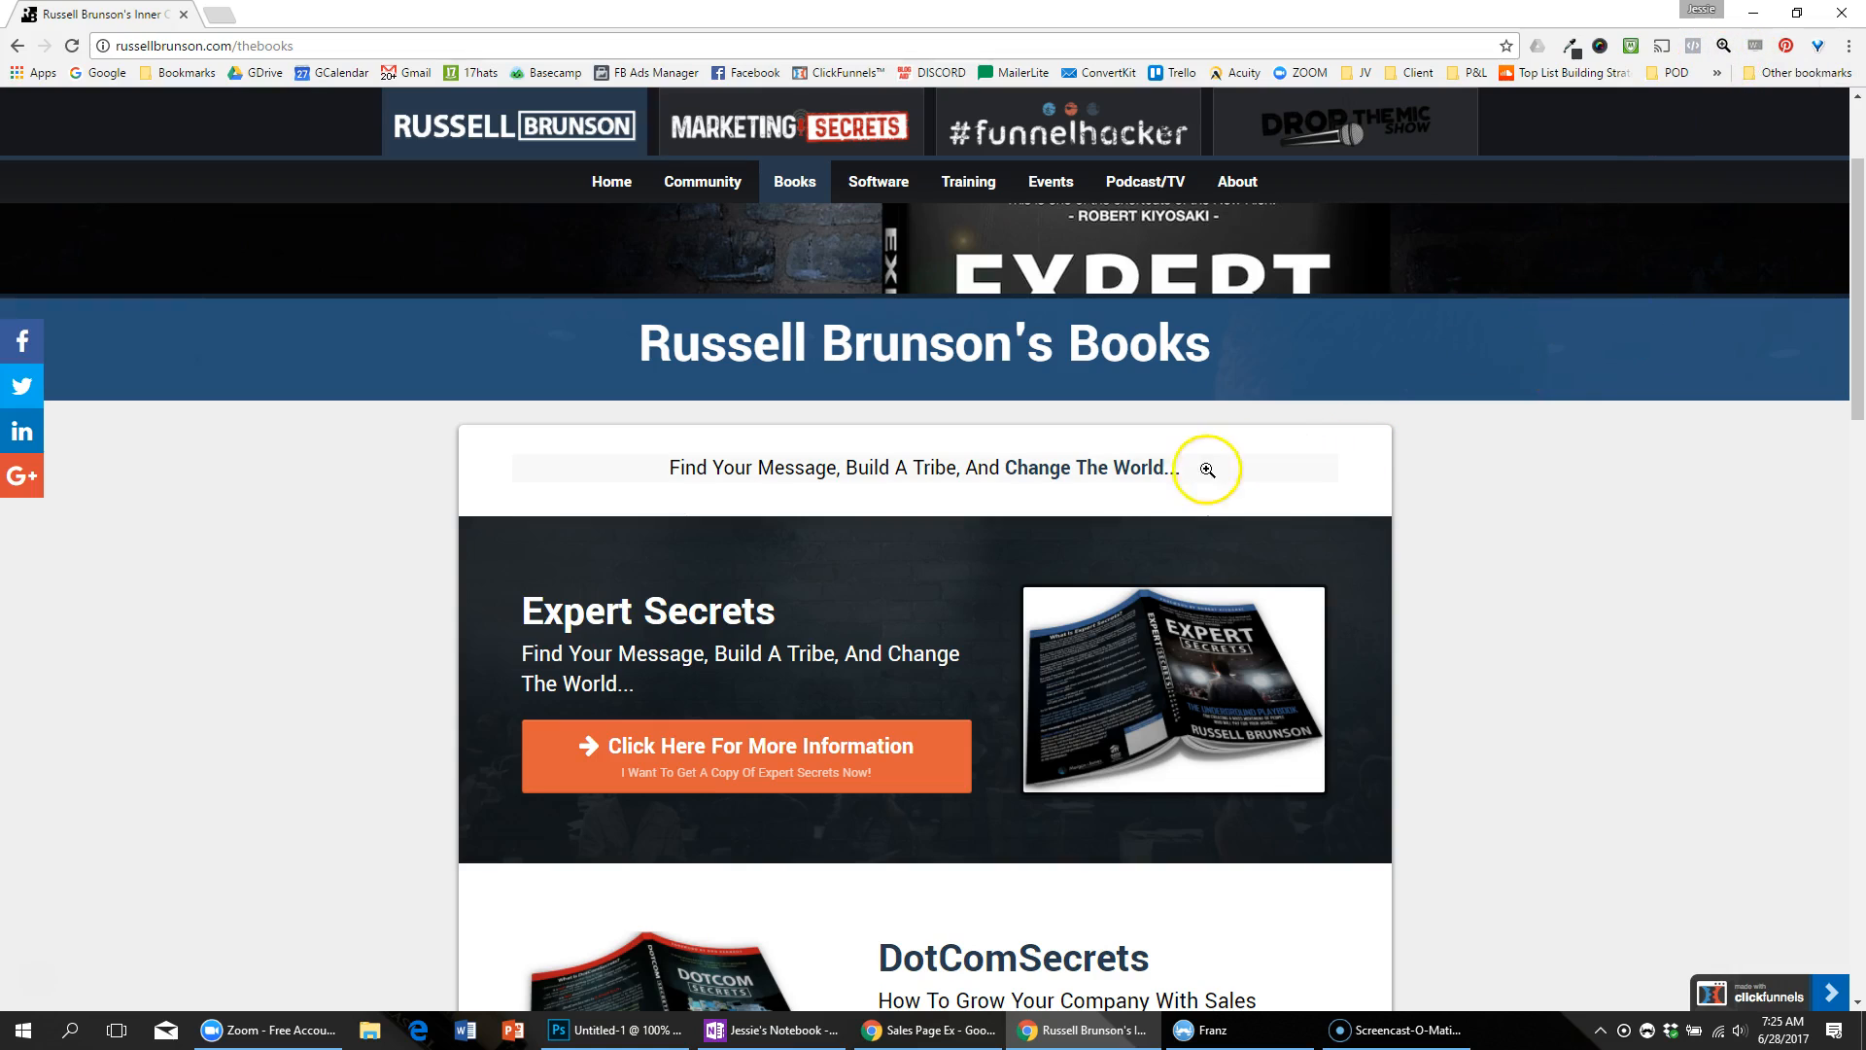
pyautogui.click(1125, 477)
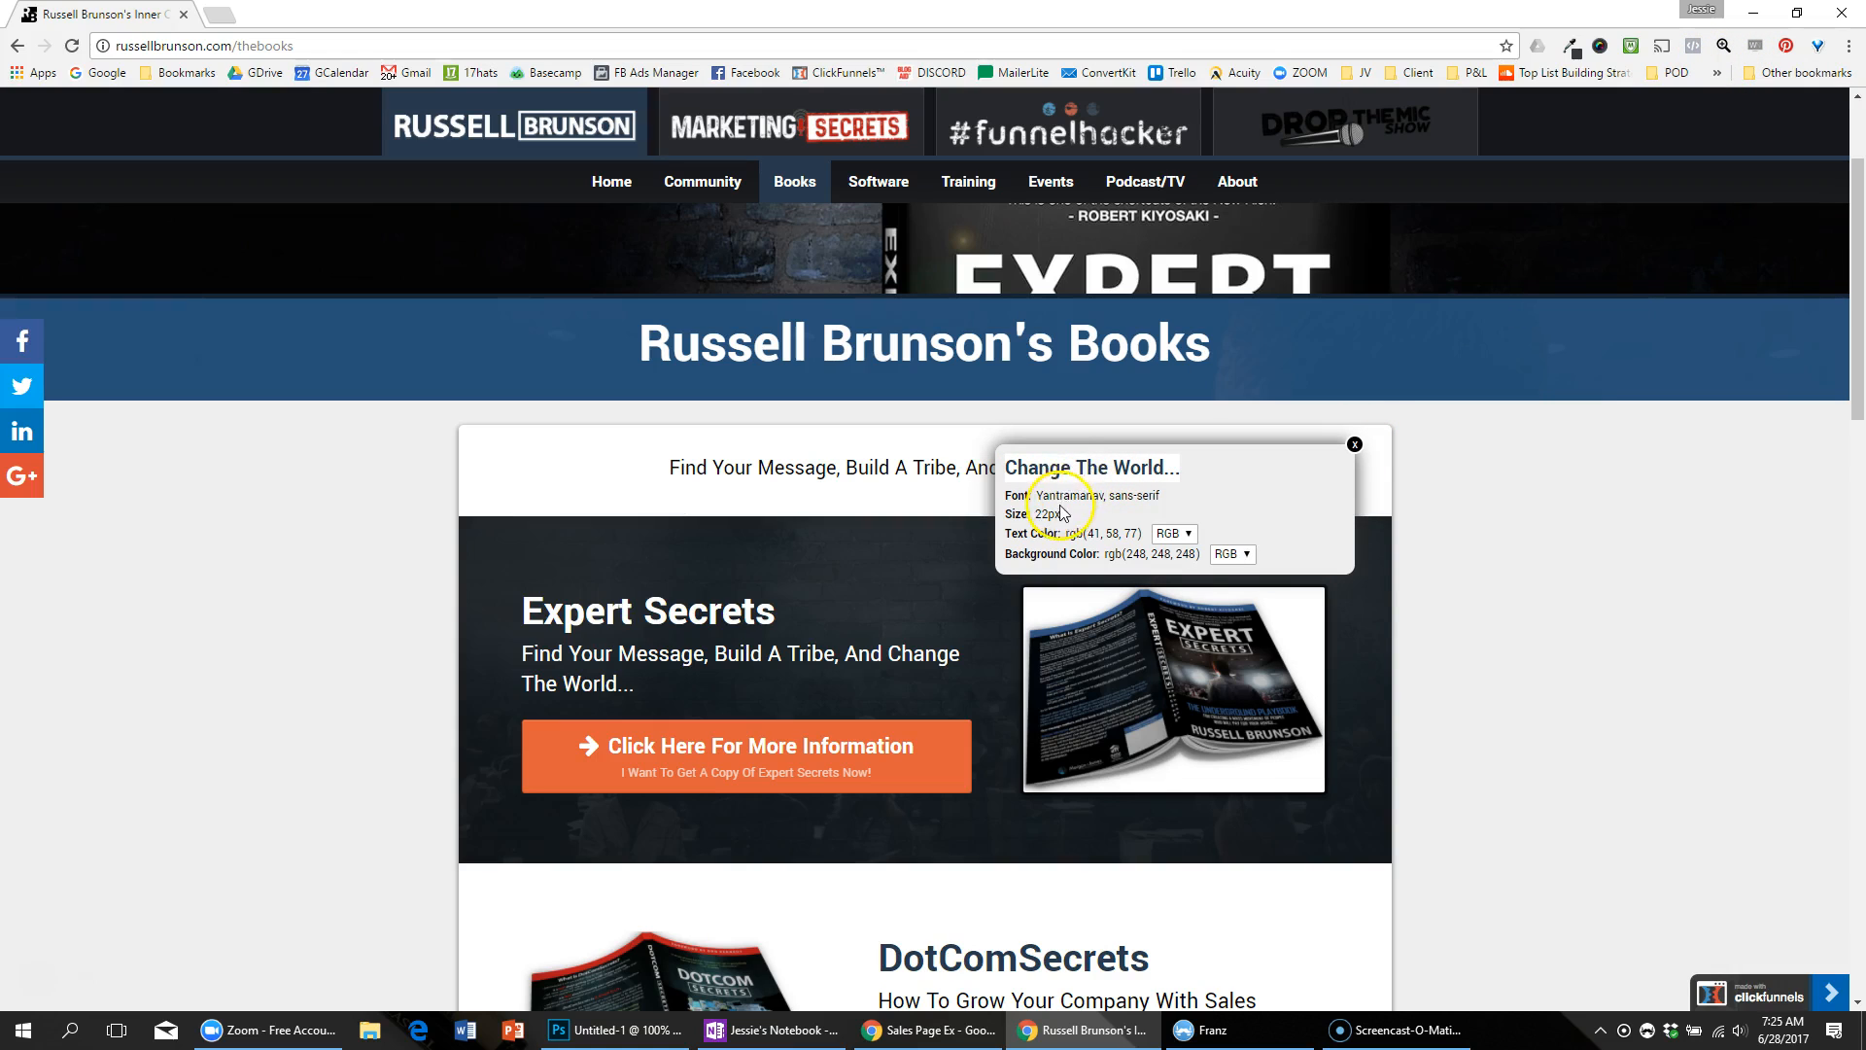
pyautogui.click(903, 469)
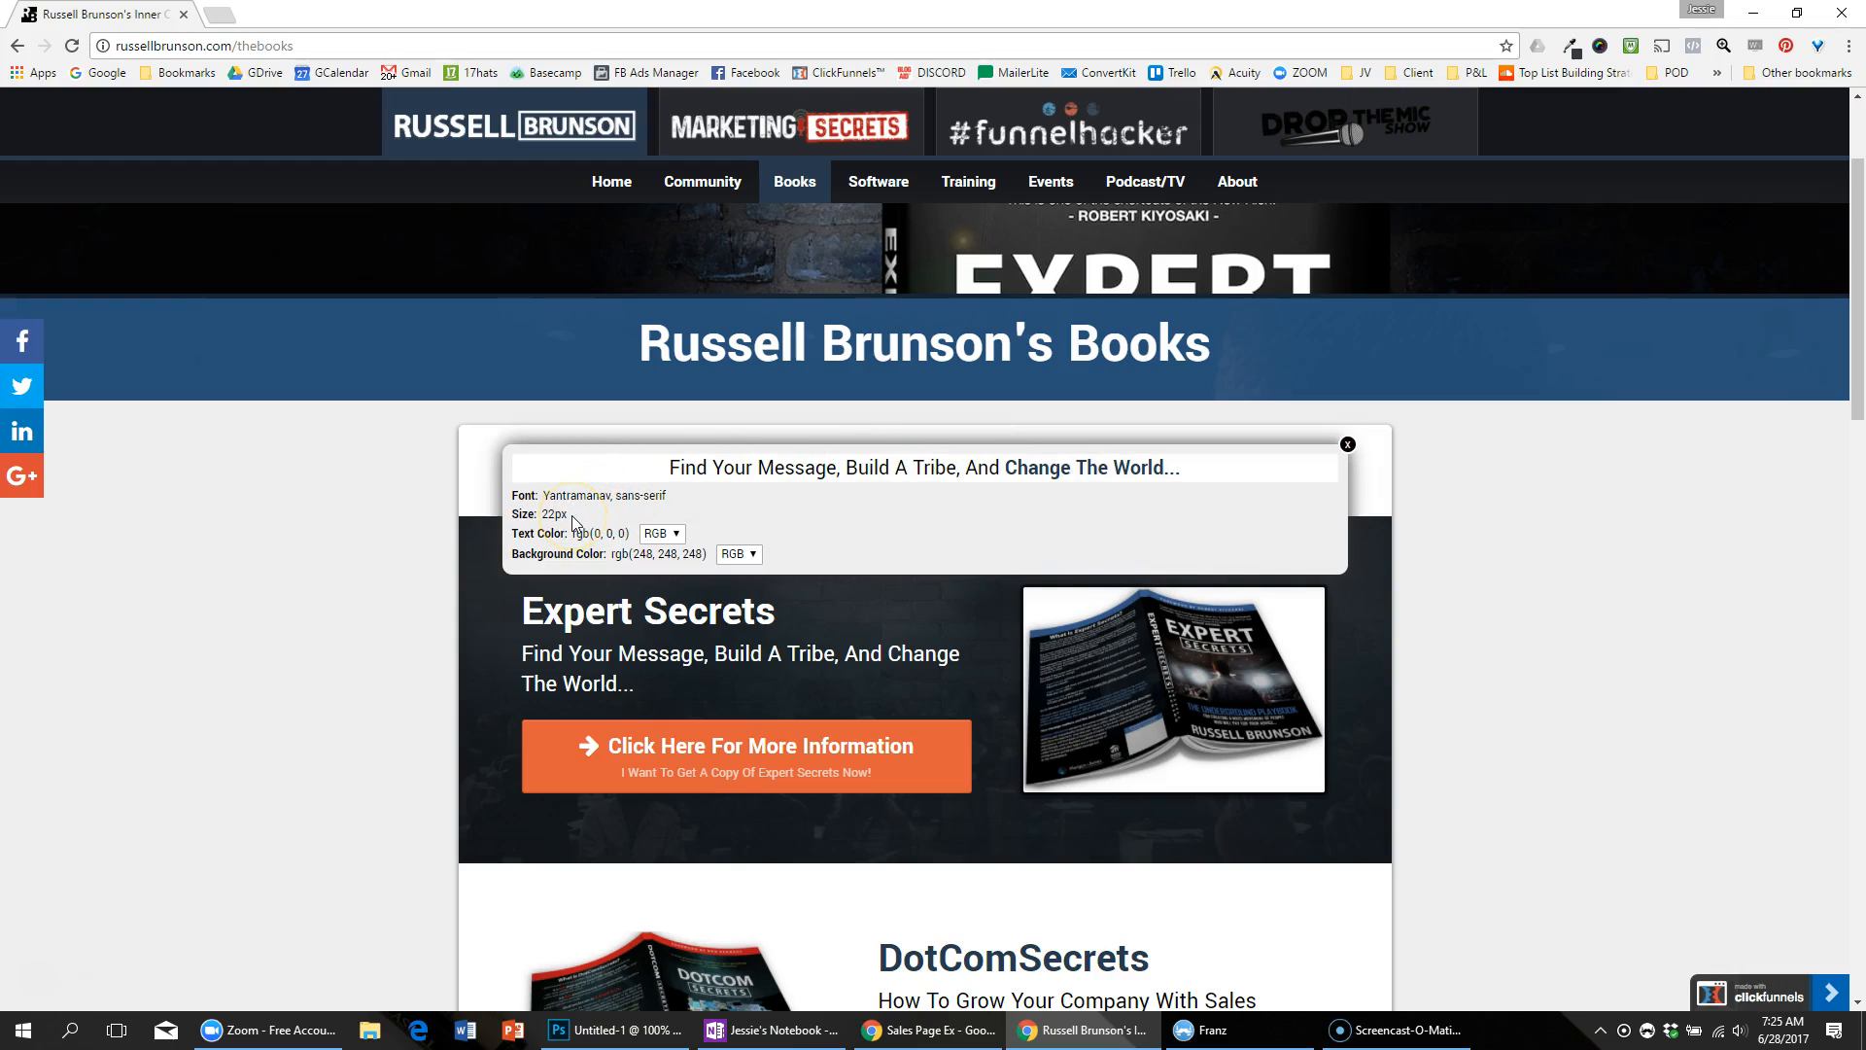
pyautogui.click(654, 512)
pyautogui.click(748, 686)
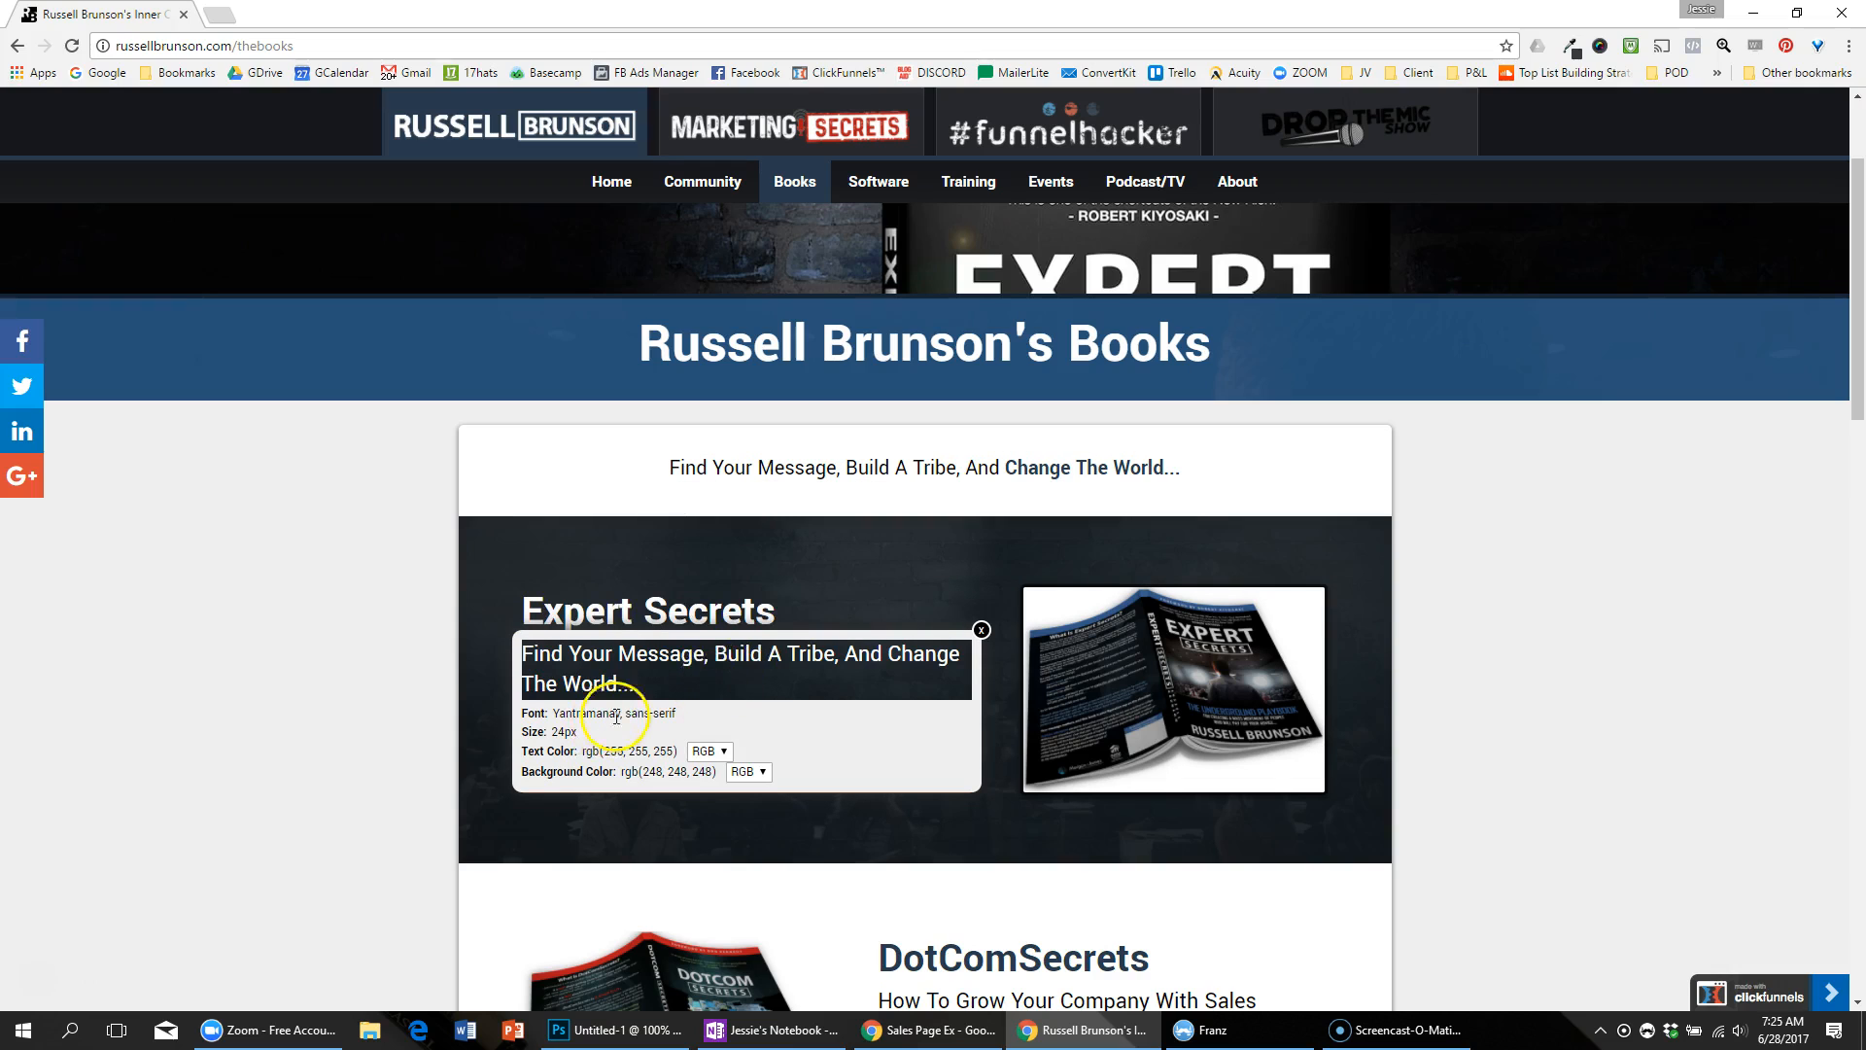
pyautogui.click(692, 613)
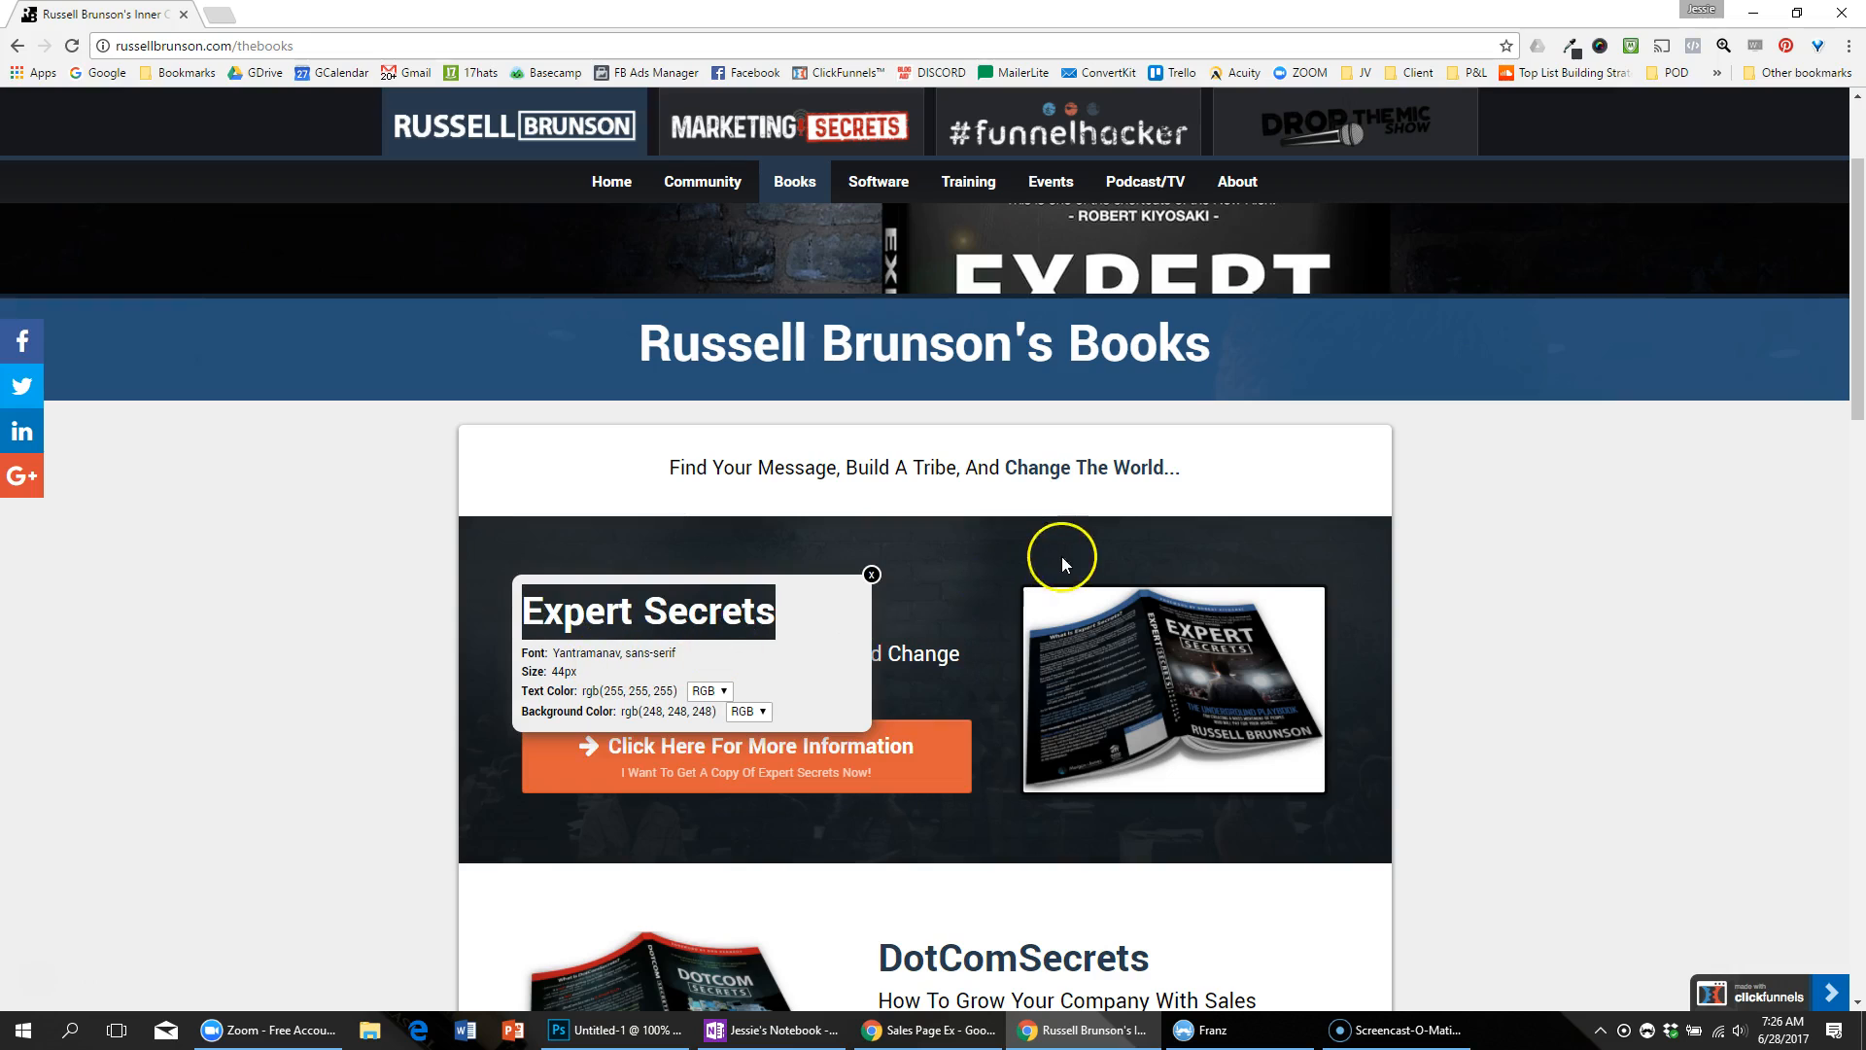
# Step: Search the Google fonts list for Yantramanav as the content font
pyautogui.hotkey('alt', 'Tab')
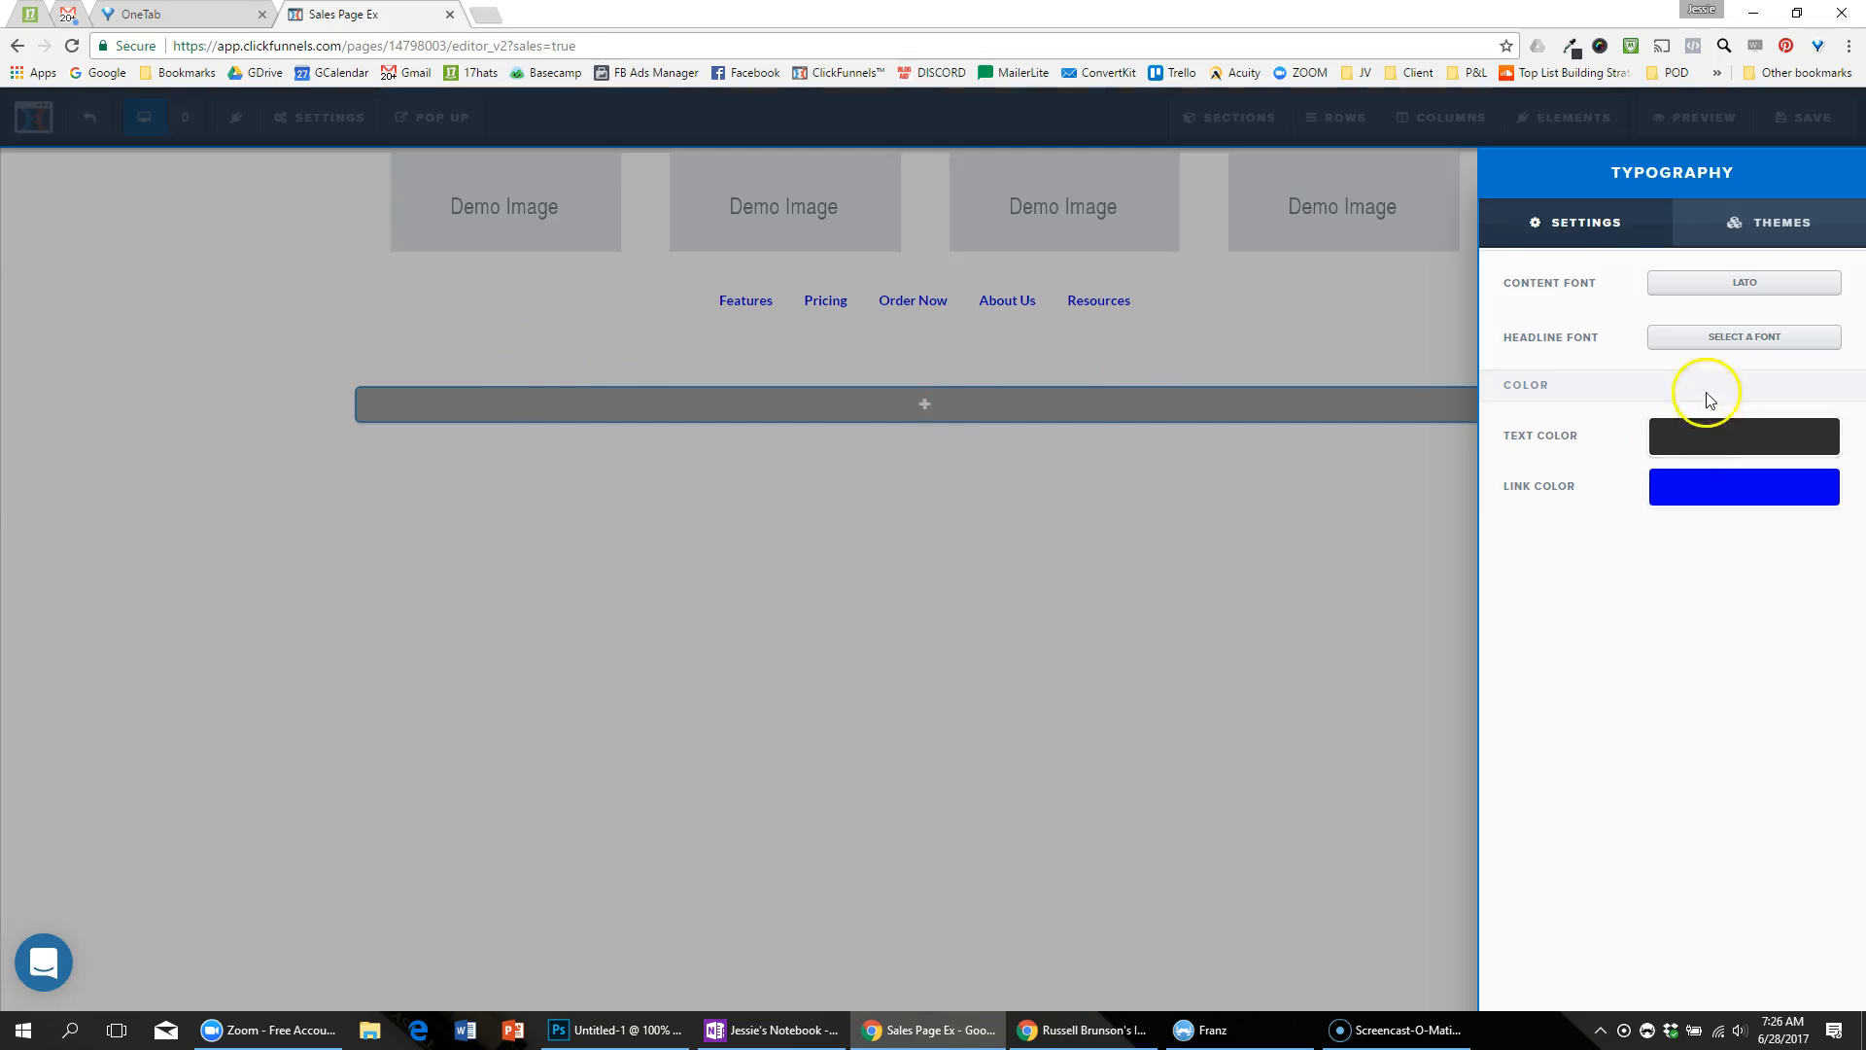
pyautogui.click(1729, 281)
pyautogui.click(1742, 229)
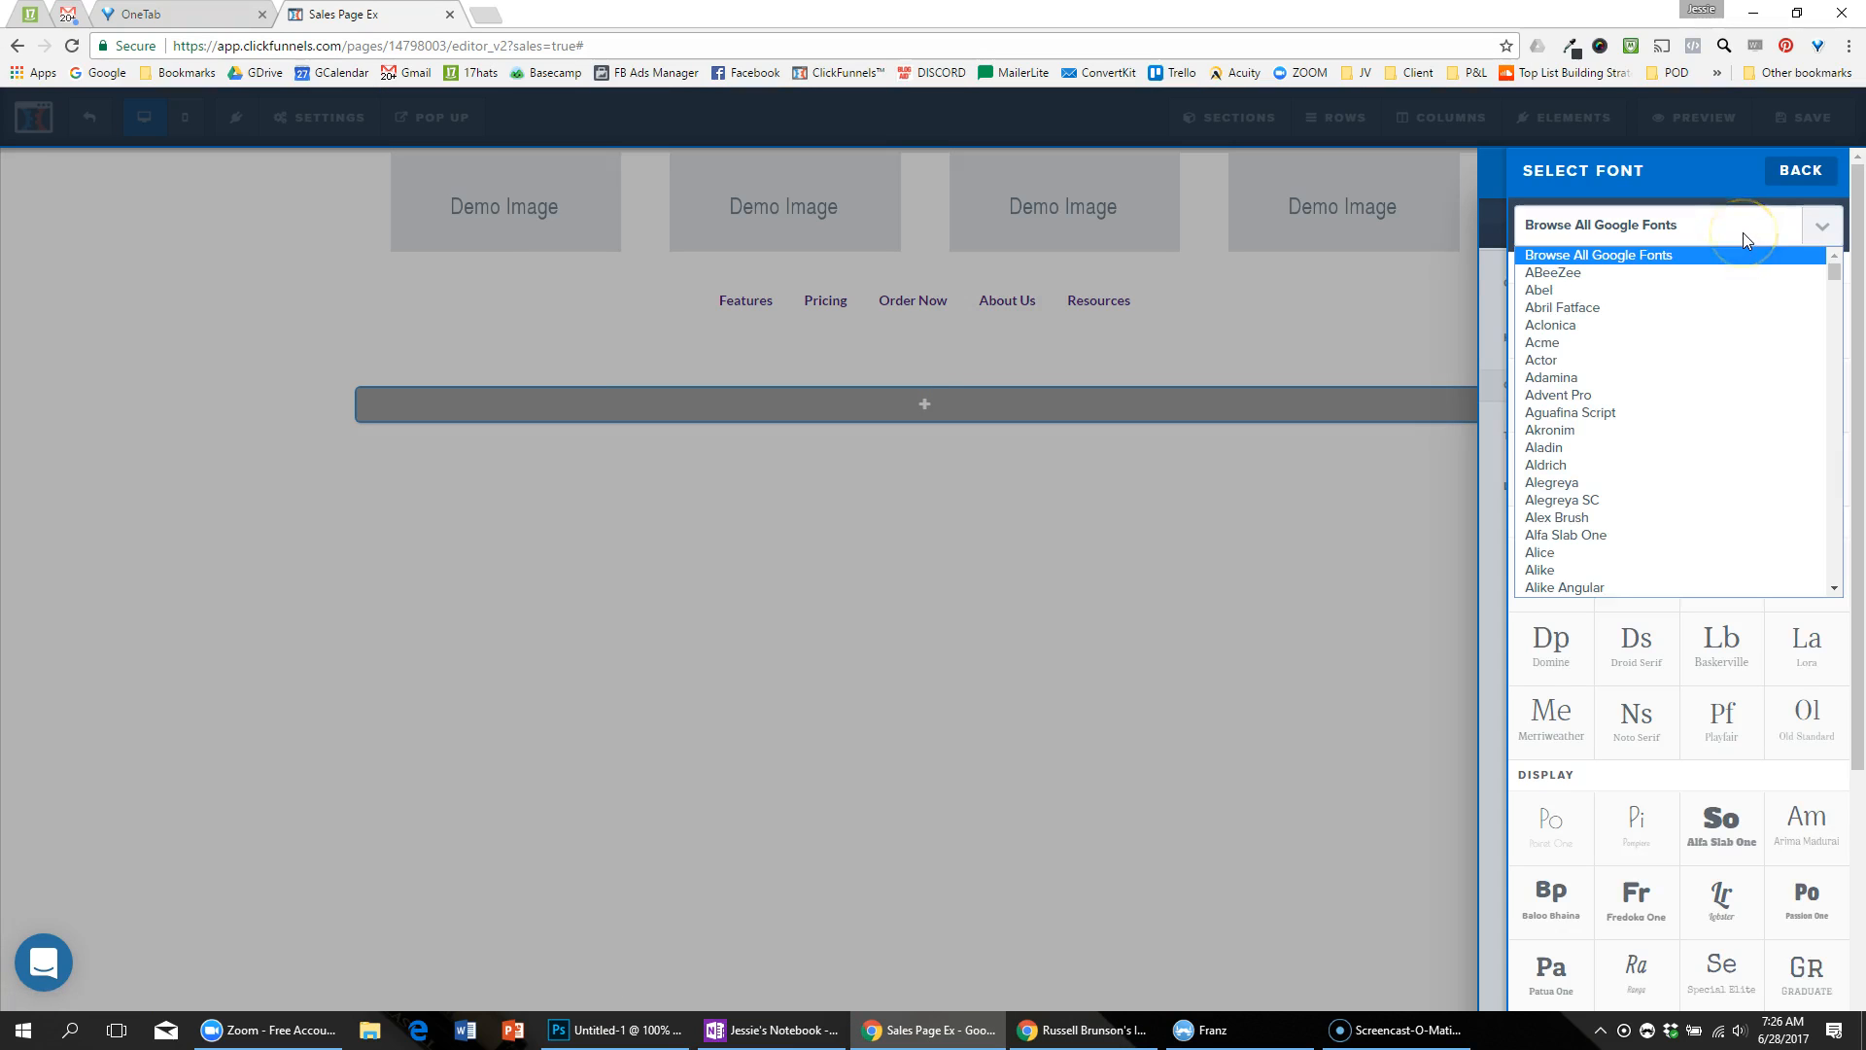
pyautogui.press('y')
pyautogui.scroll(-2, 1677, 486)
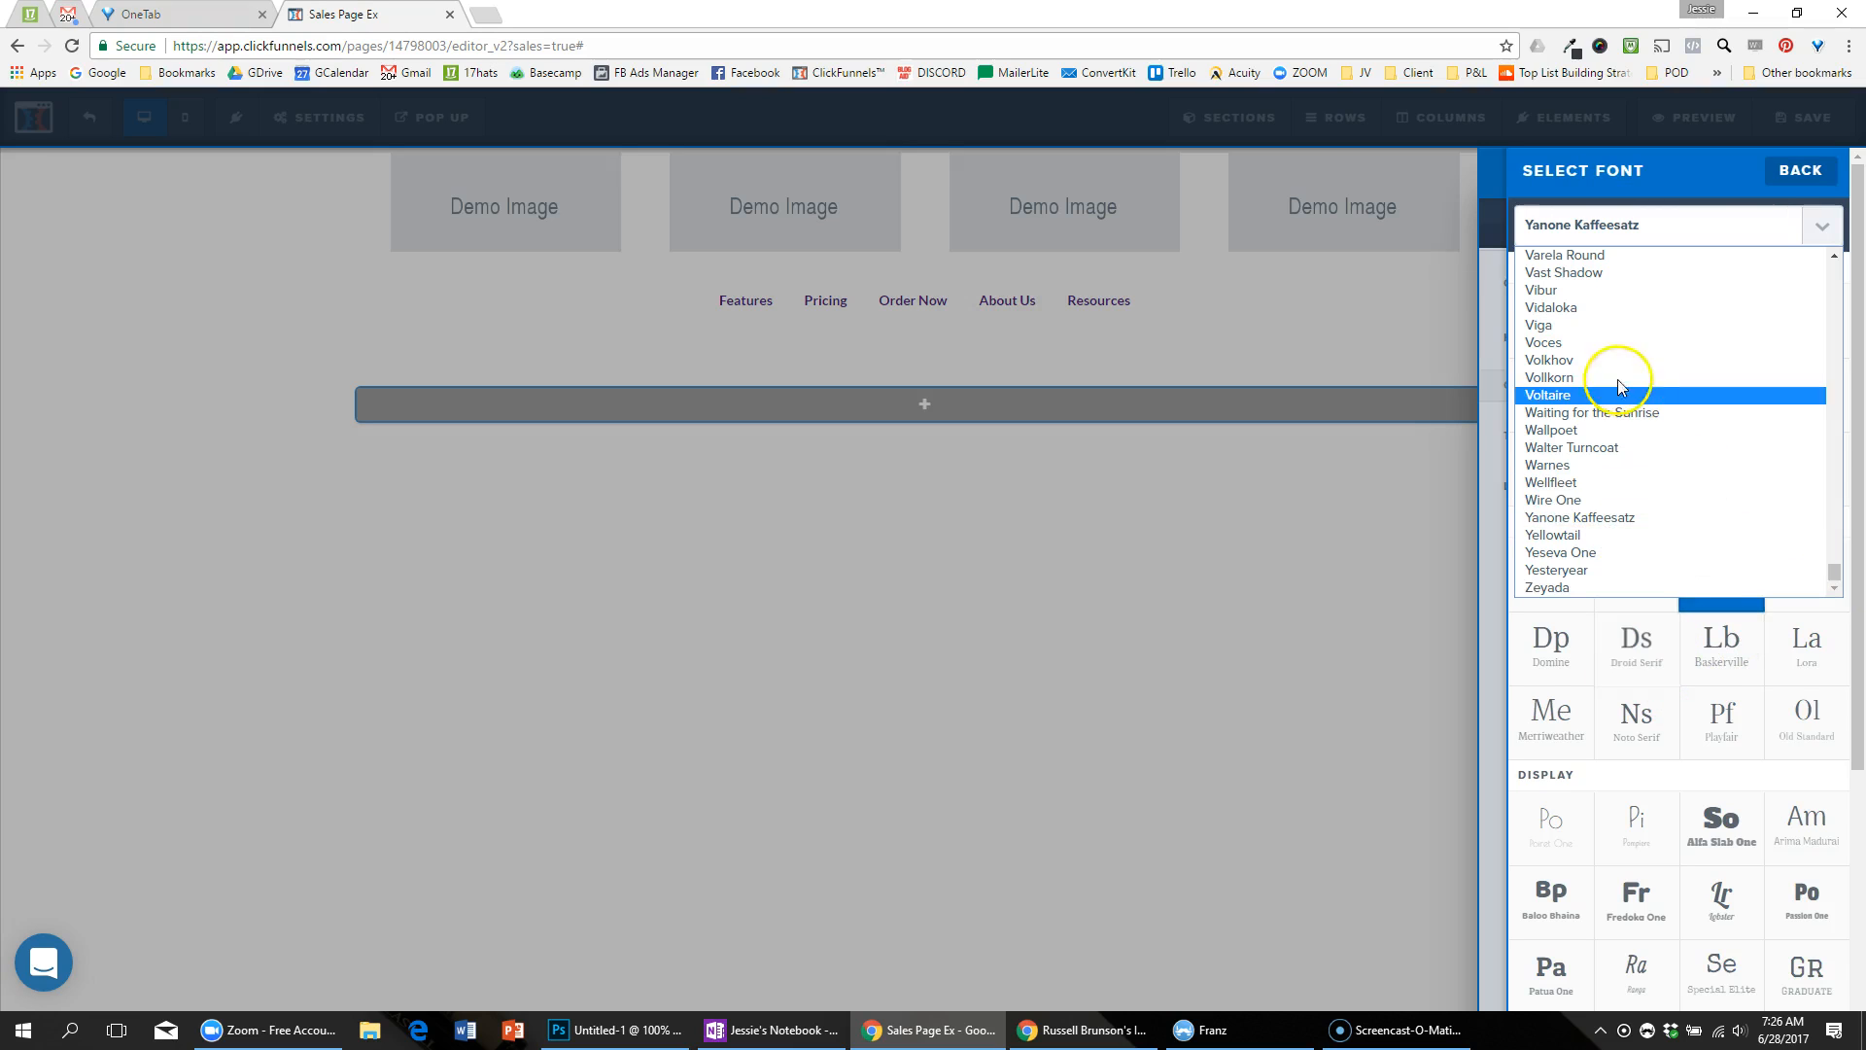
# Step: Look through the Google fonts starting with Ro and set the page's content font to Roboto
pyautogui.press('r')
pyautogui.press('o')
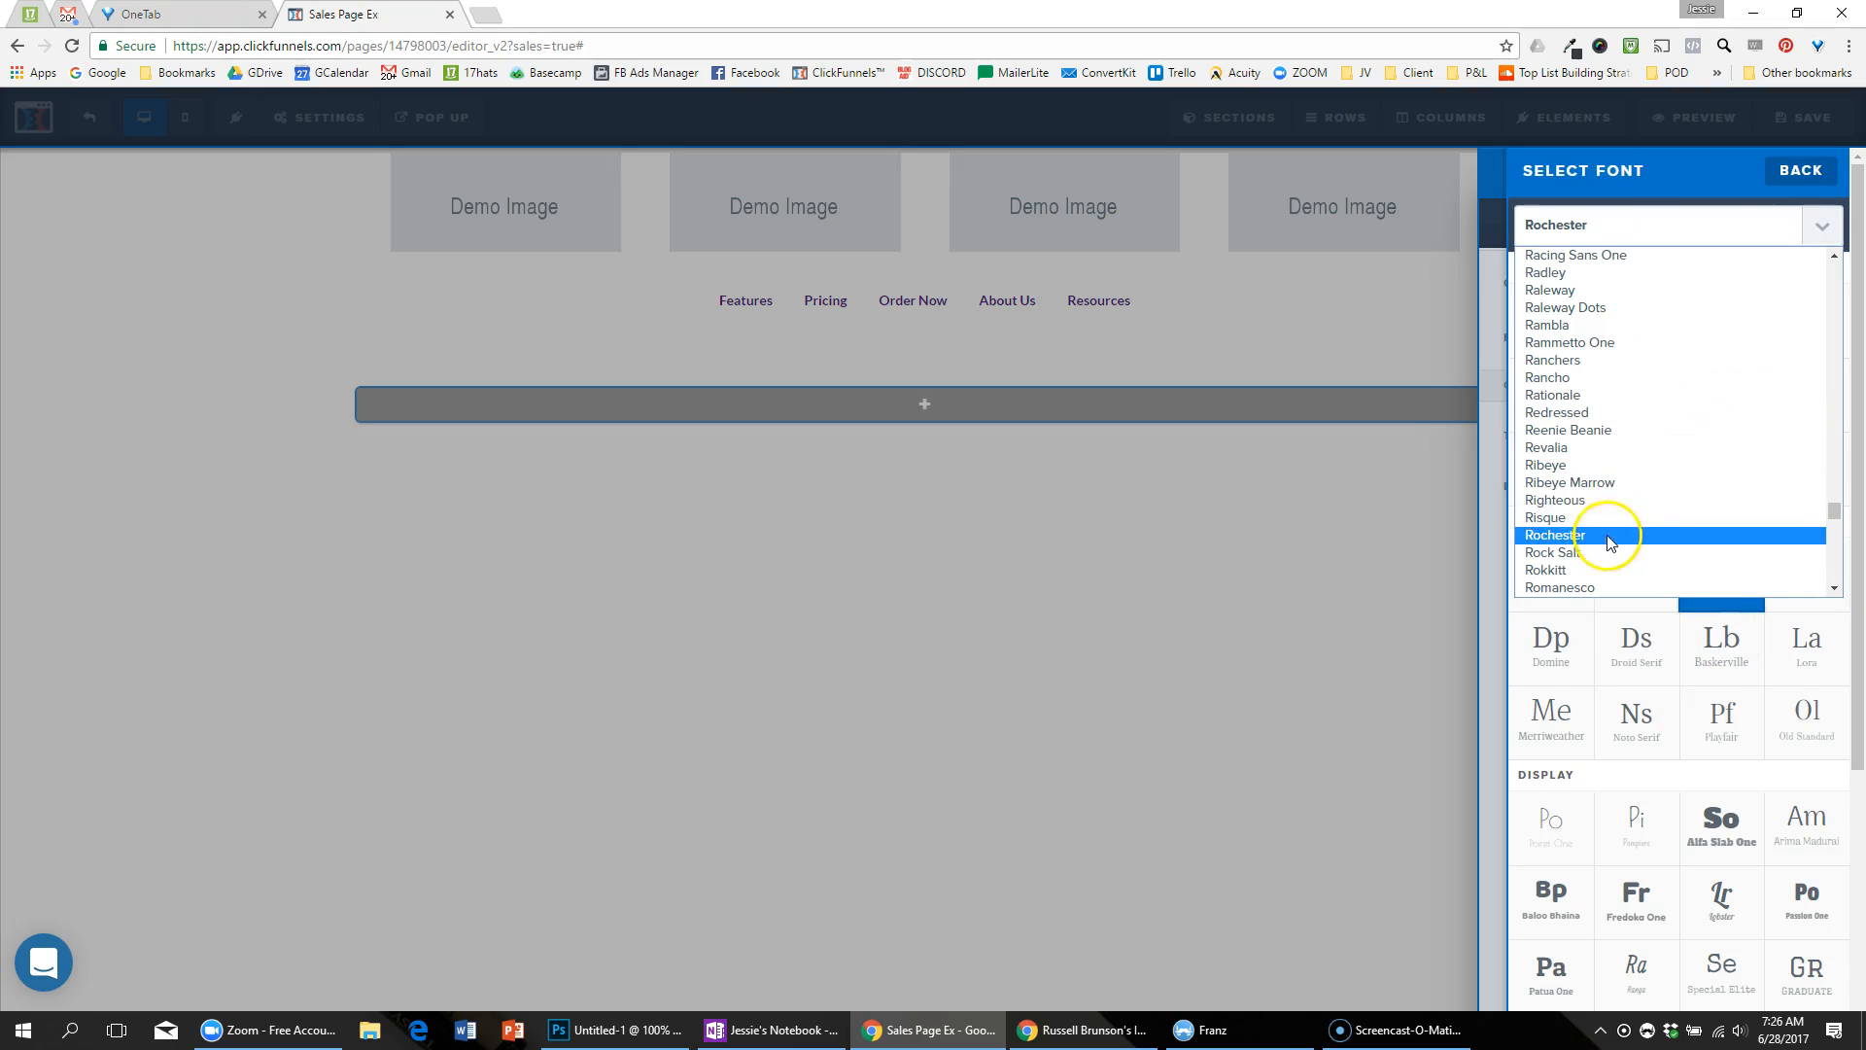
pyautogui.scroll(-3, 1594, 528)
pyautogui.scroll(-1, 1594, 528)
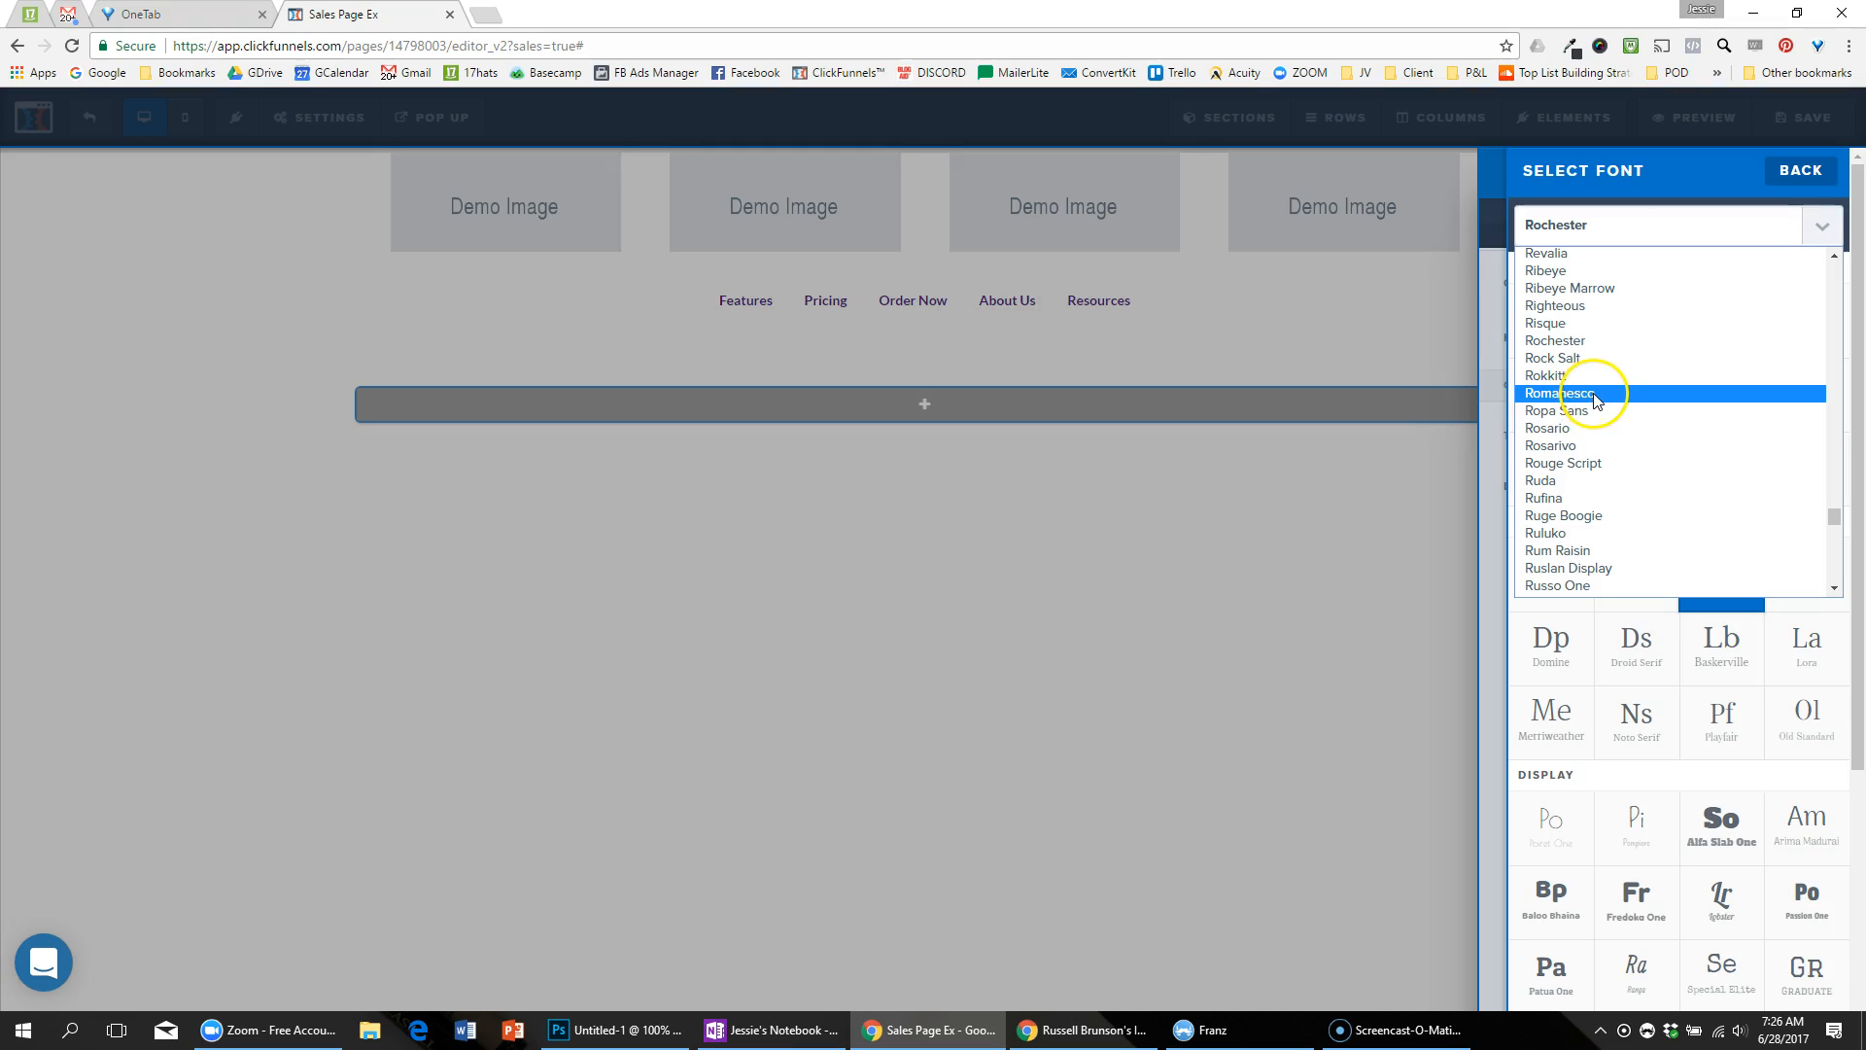
pyautogui.click(1616, 172)
pyautogui.click(1700, 283)
pyautogui.click(1648, 317)
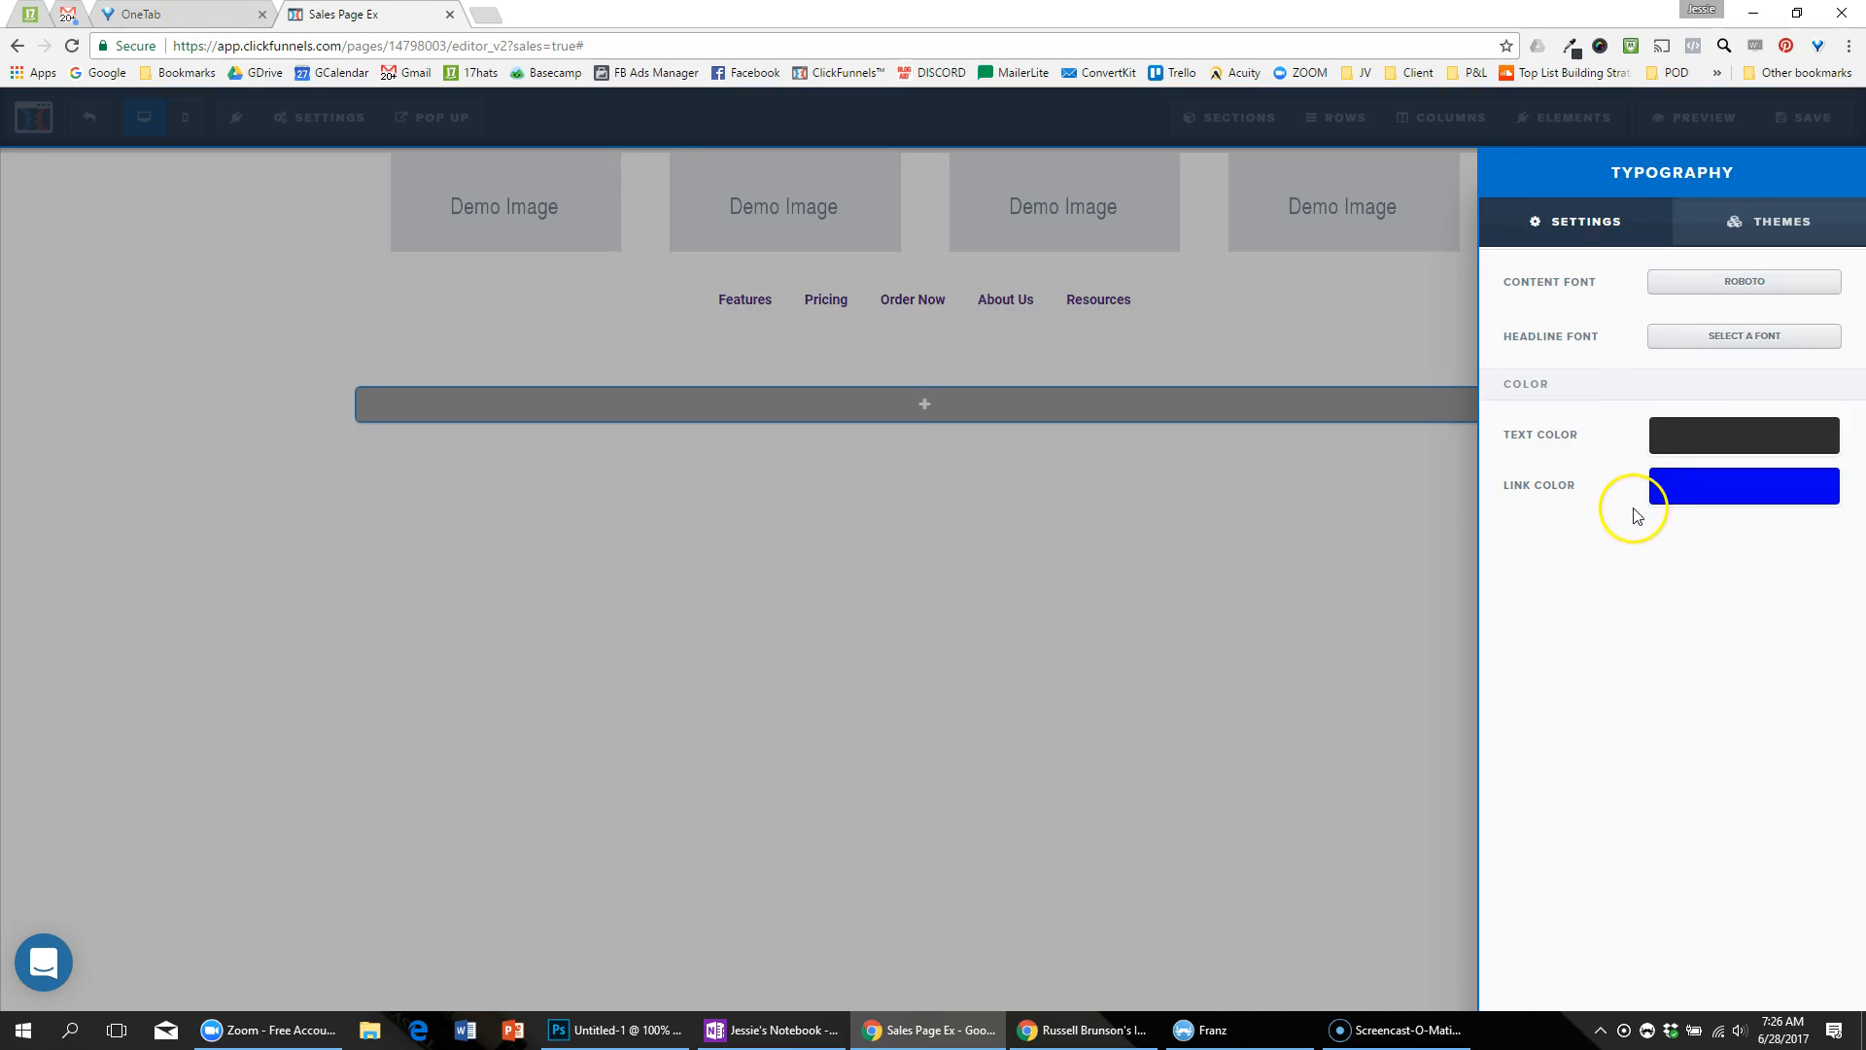
# Step: Set the page's headline font to Fjalla One and return to the page
pyautogui.click(1724, 350)
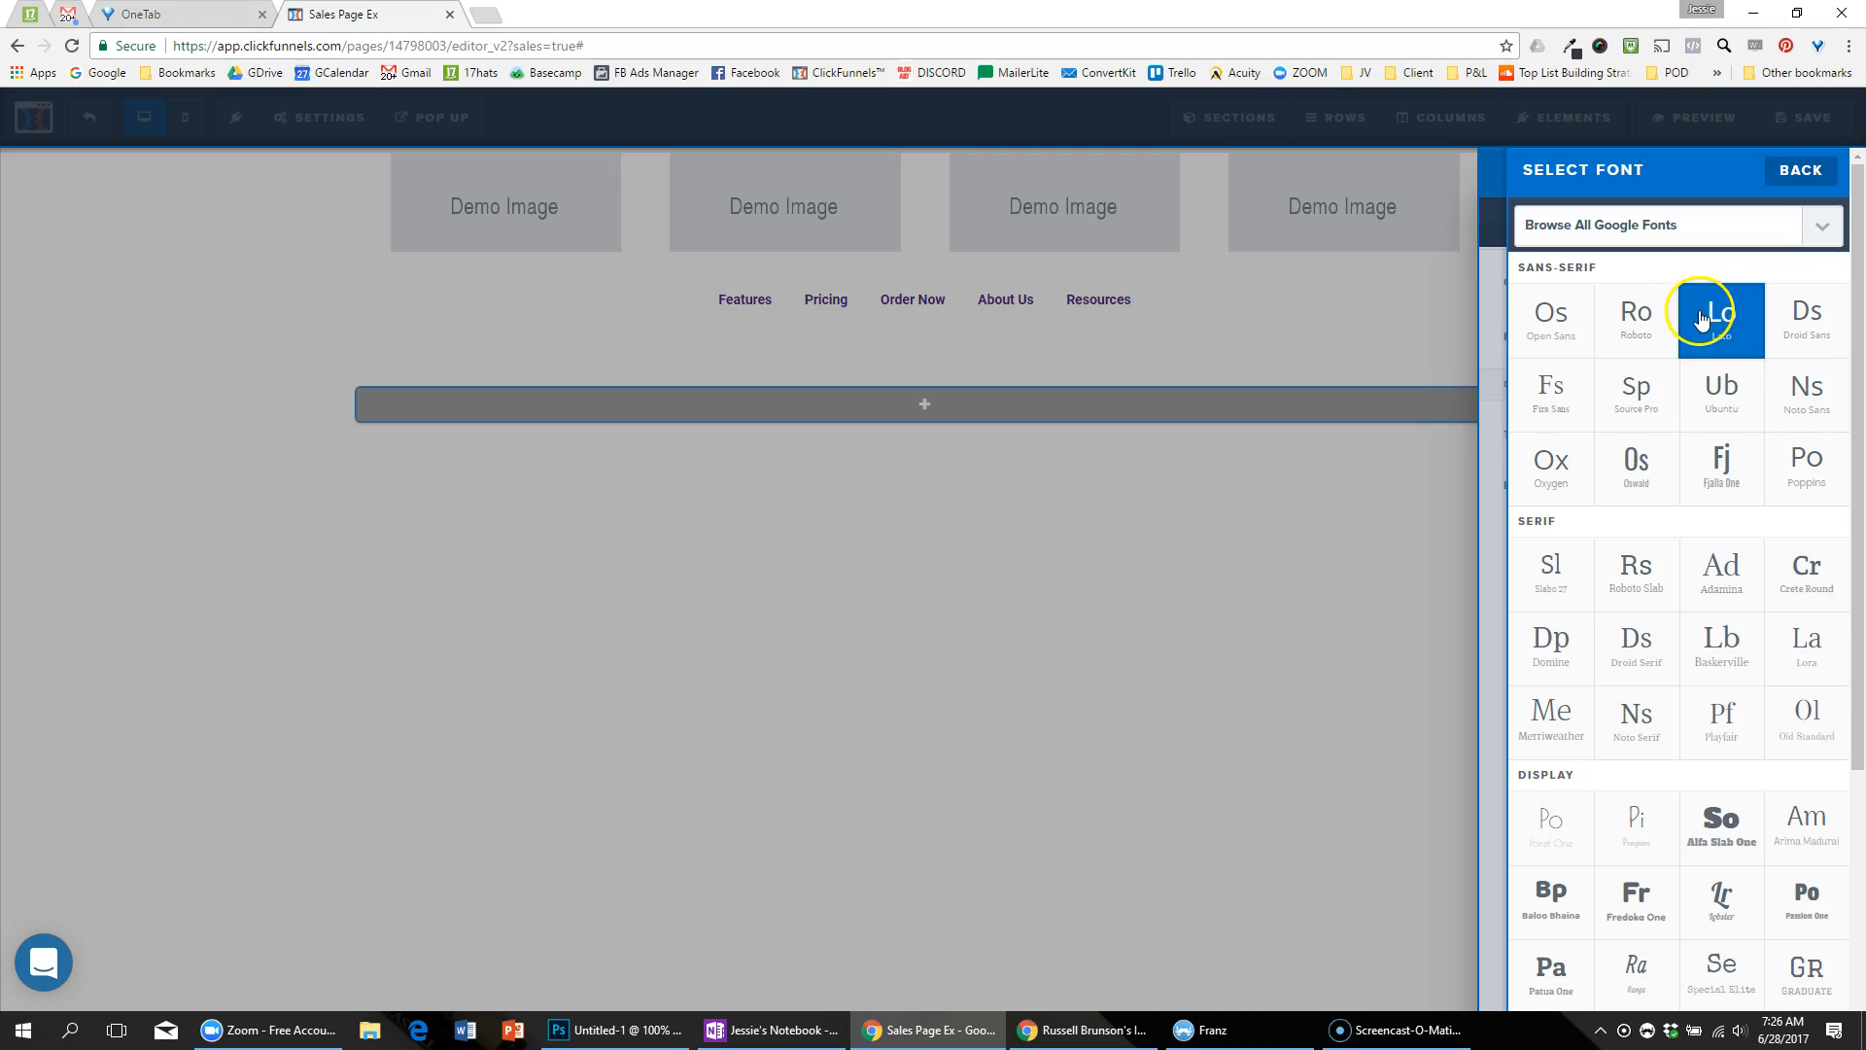
pyautogui.click(1710, 465)
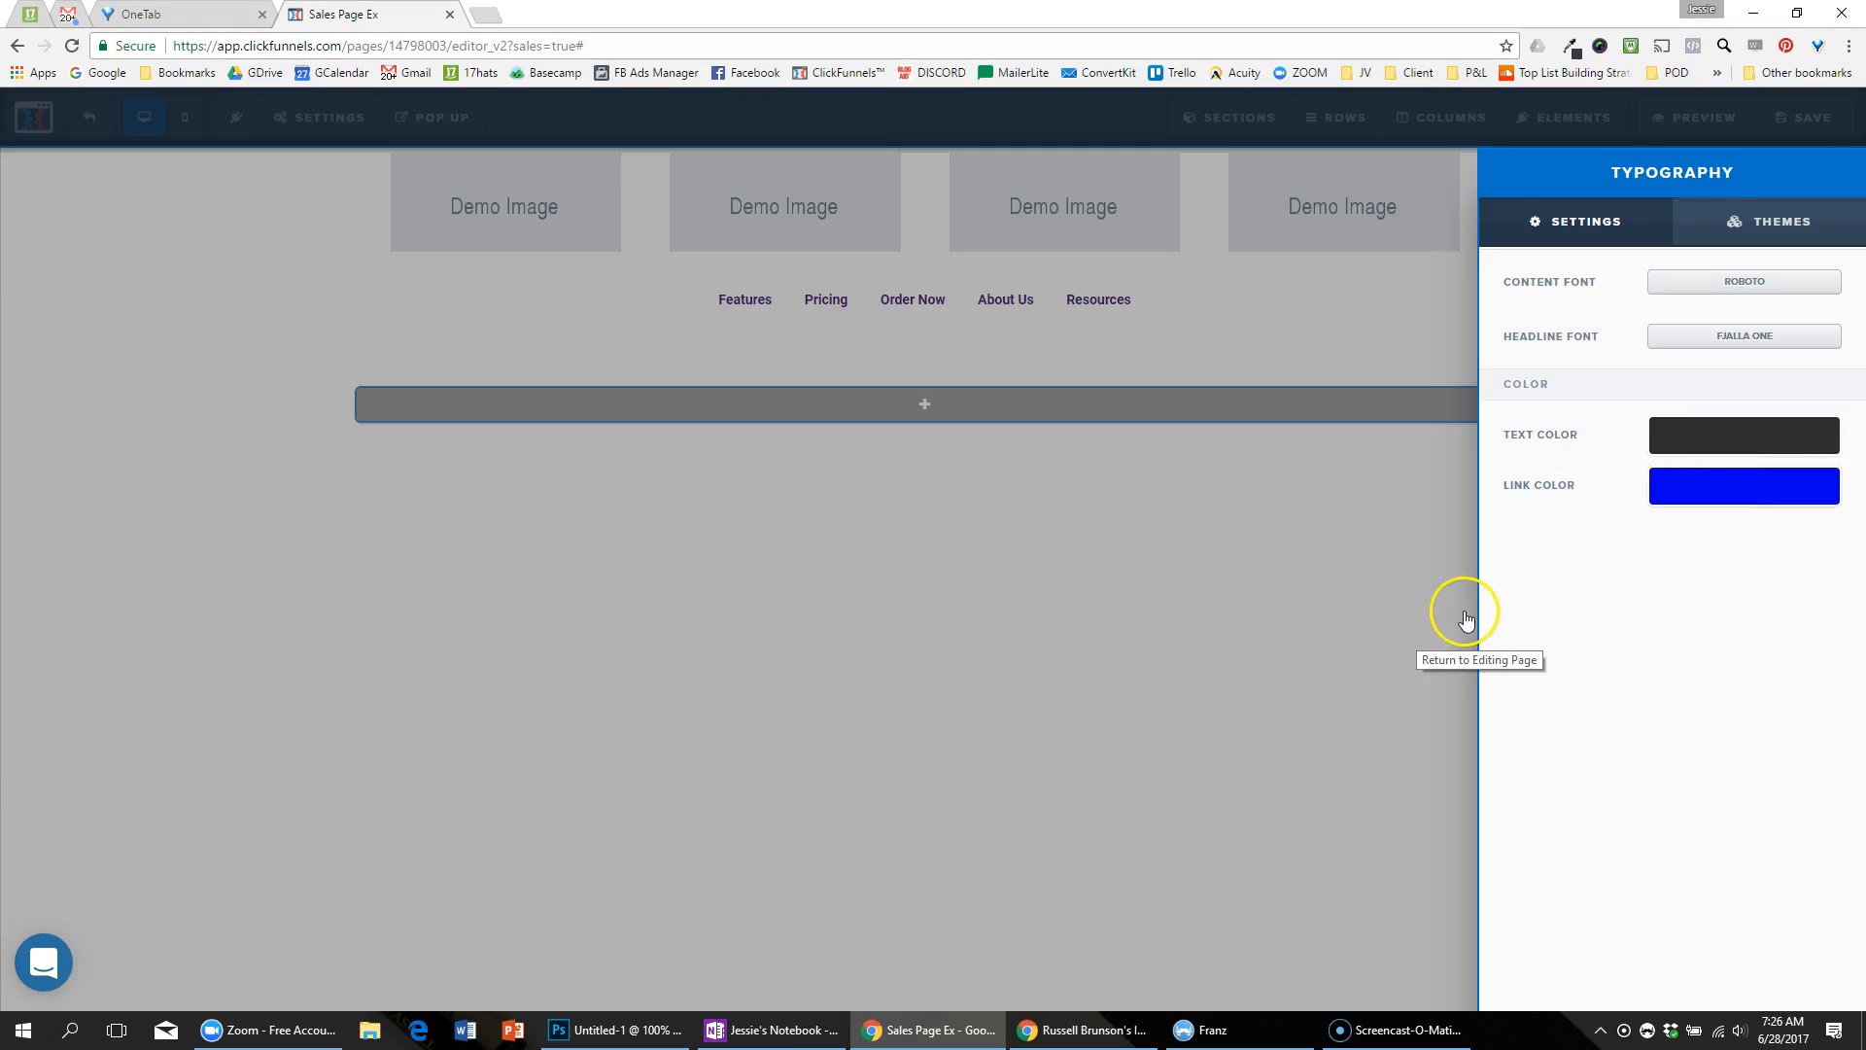
pyautogui.click(982, 348)
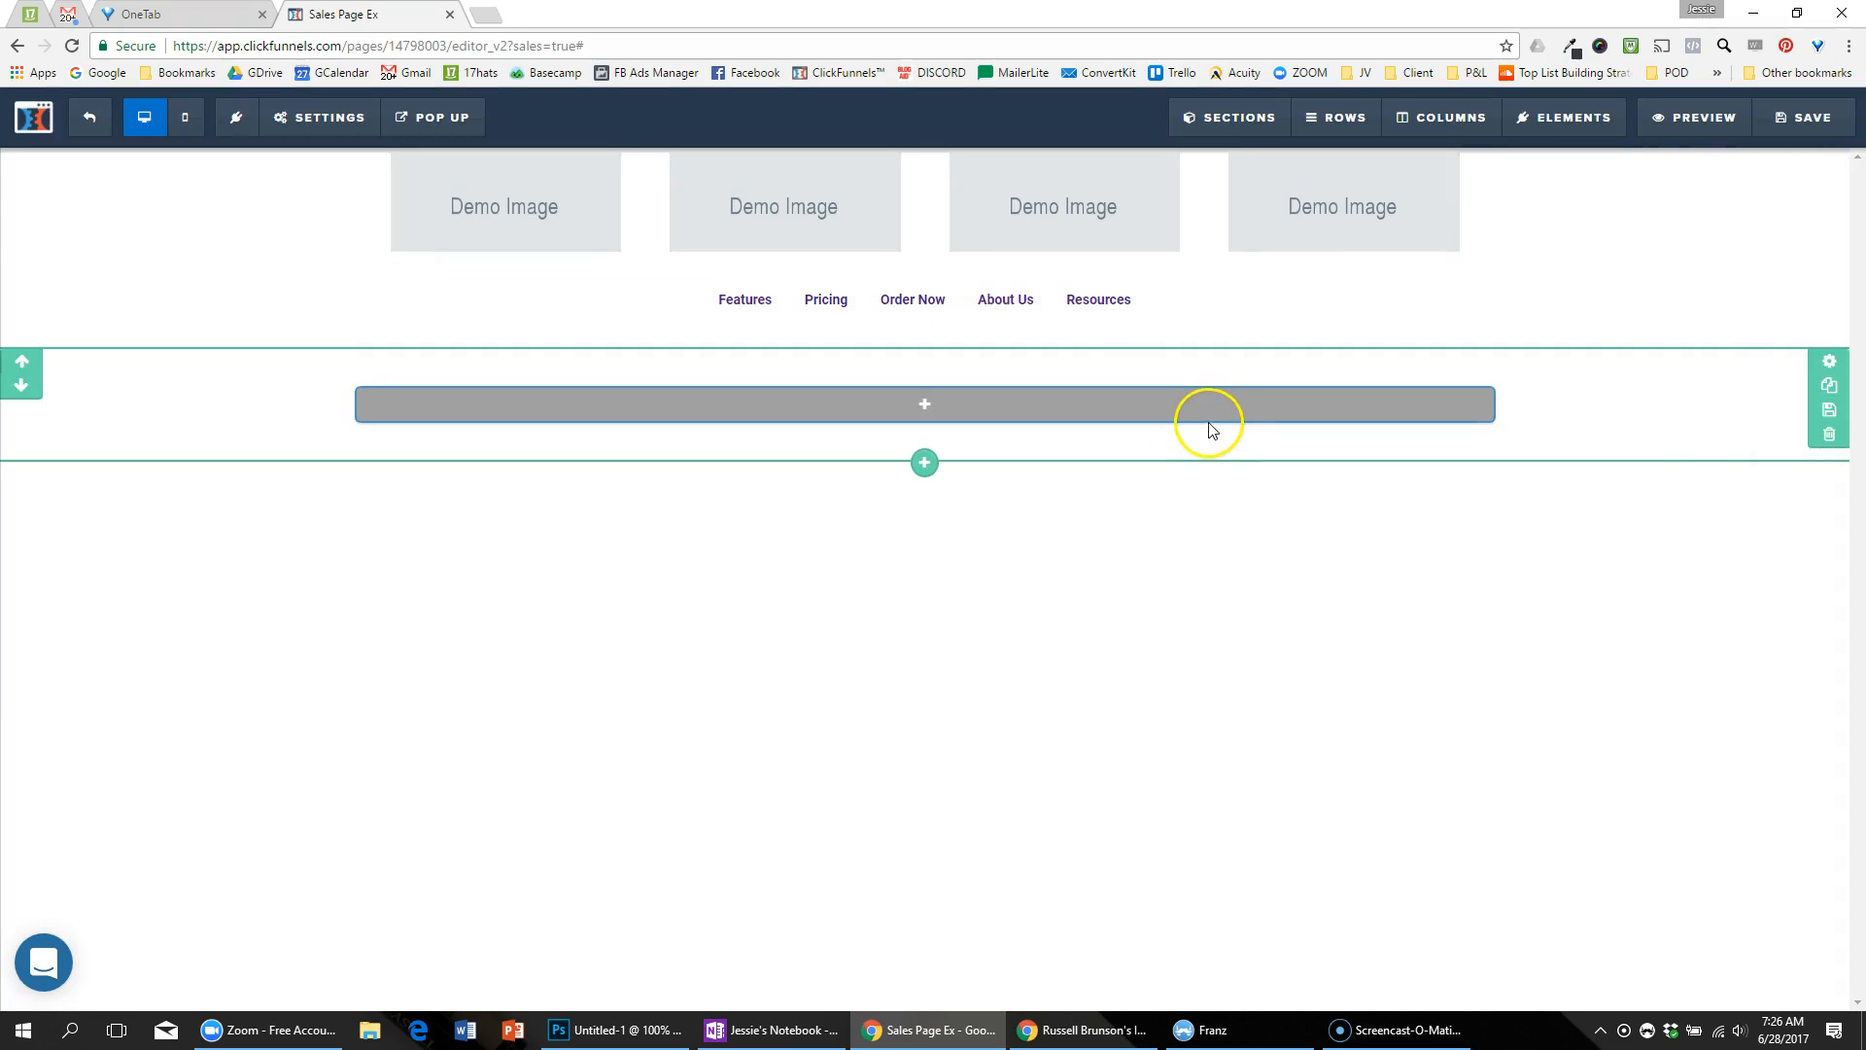
# Step: Check the reference page's styling, and set the page's link color to teal in the typography settings
pyautogui.hotkey('alt', 'Tab')
pyautogui.scroll(2, 1029, 406)
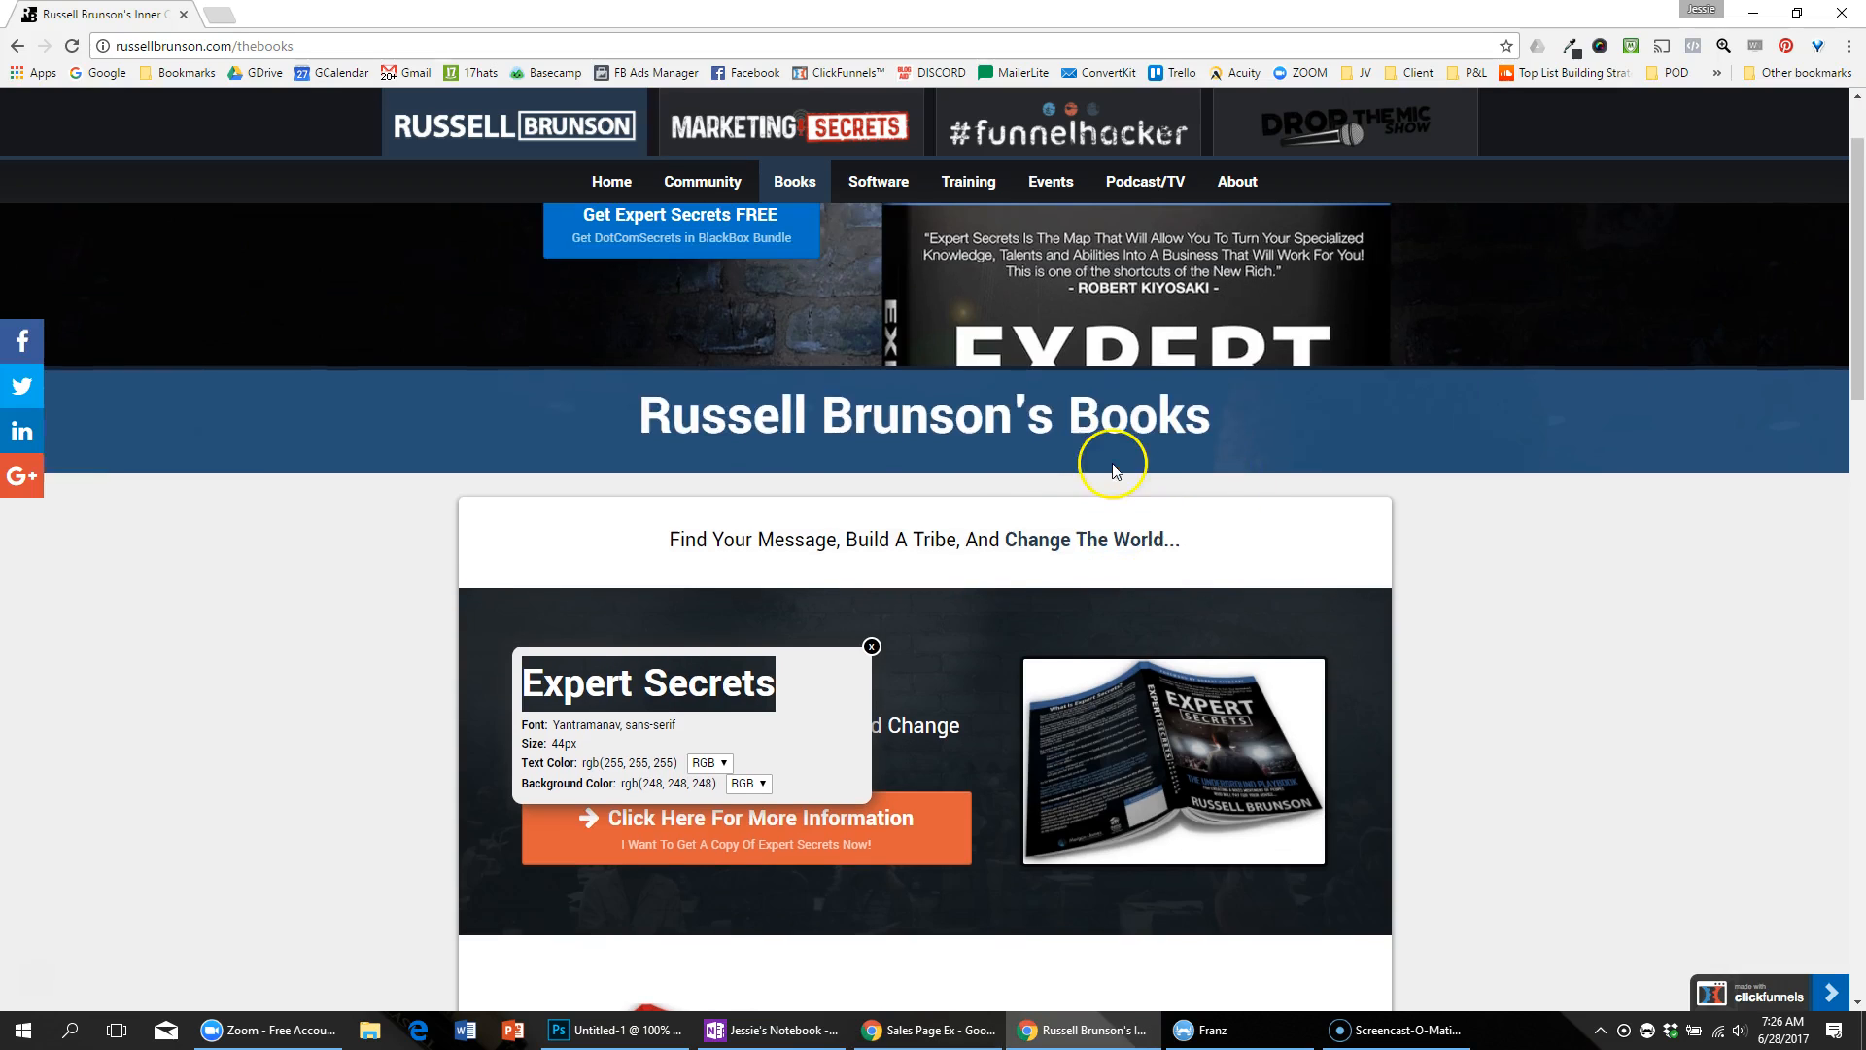
pyautogui.hotkey('alt', 'Tab')
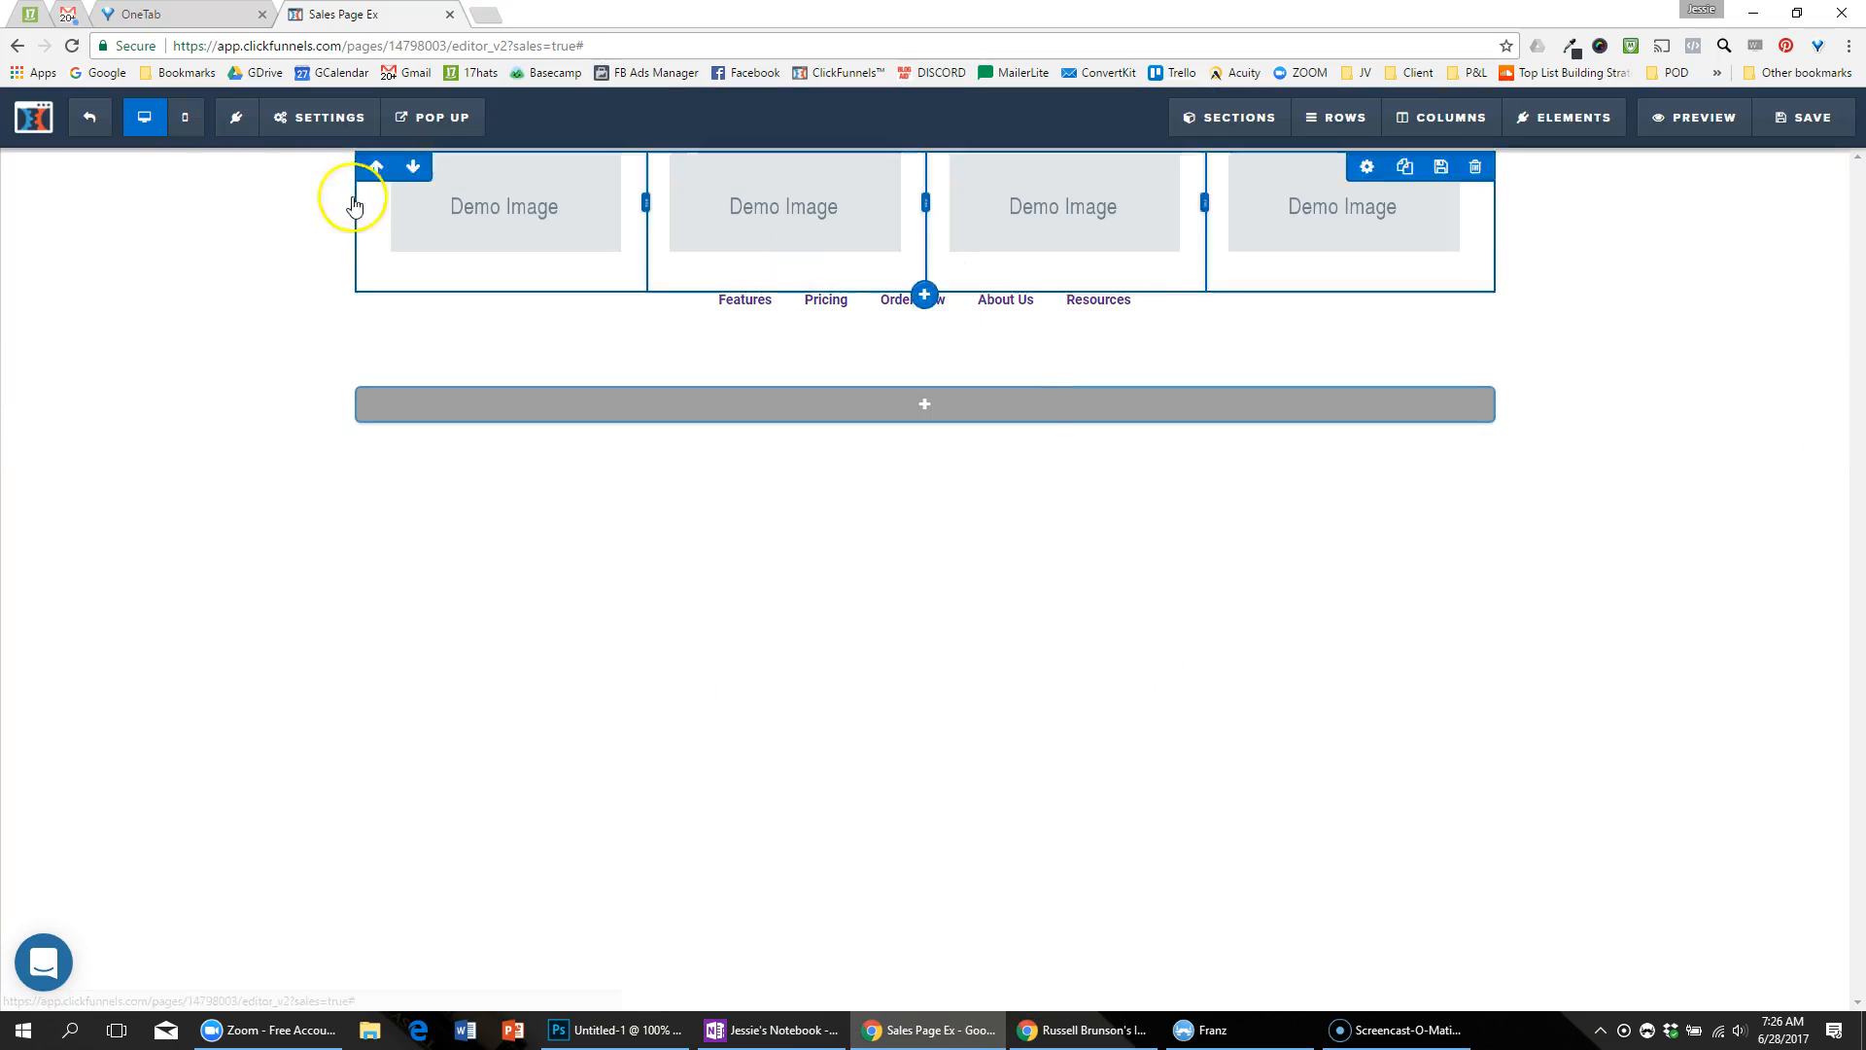
pyautogui.click(331, 117)
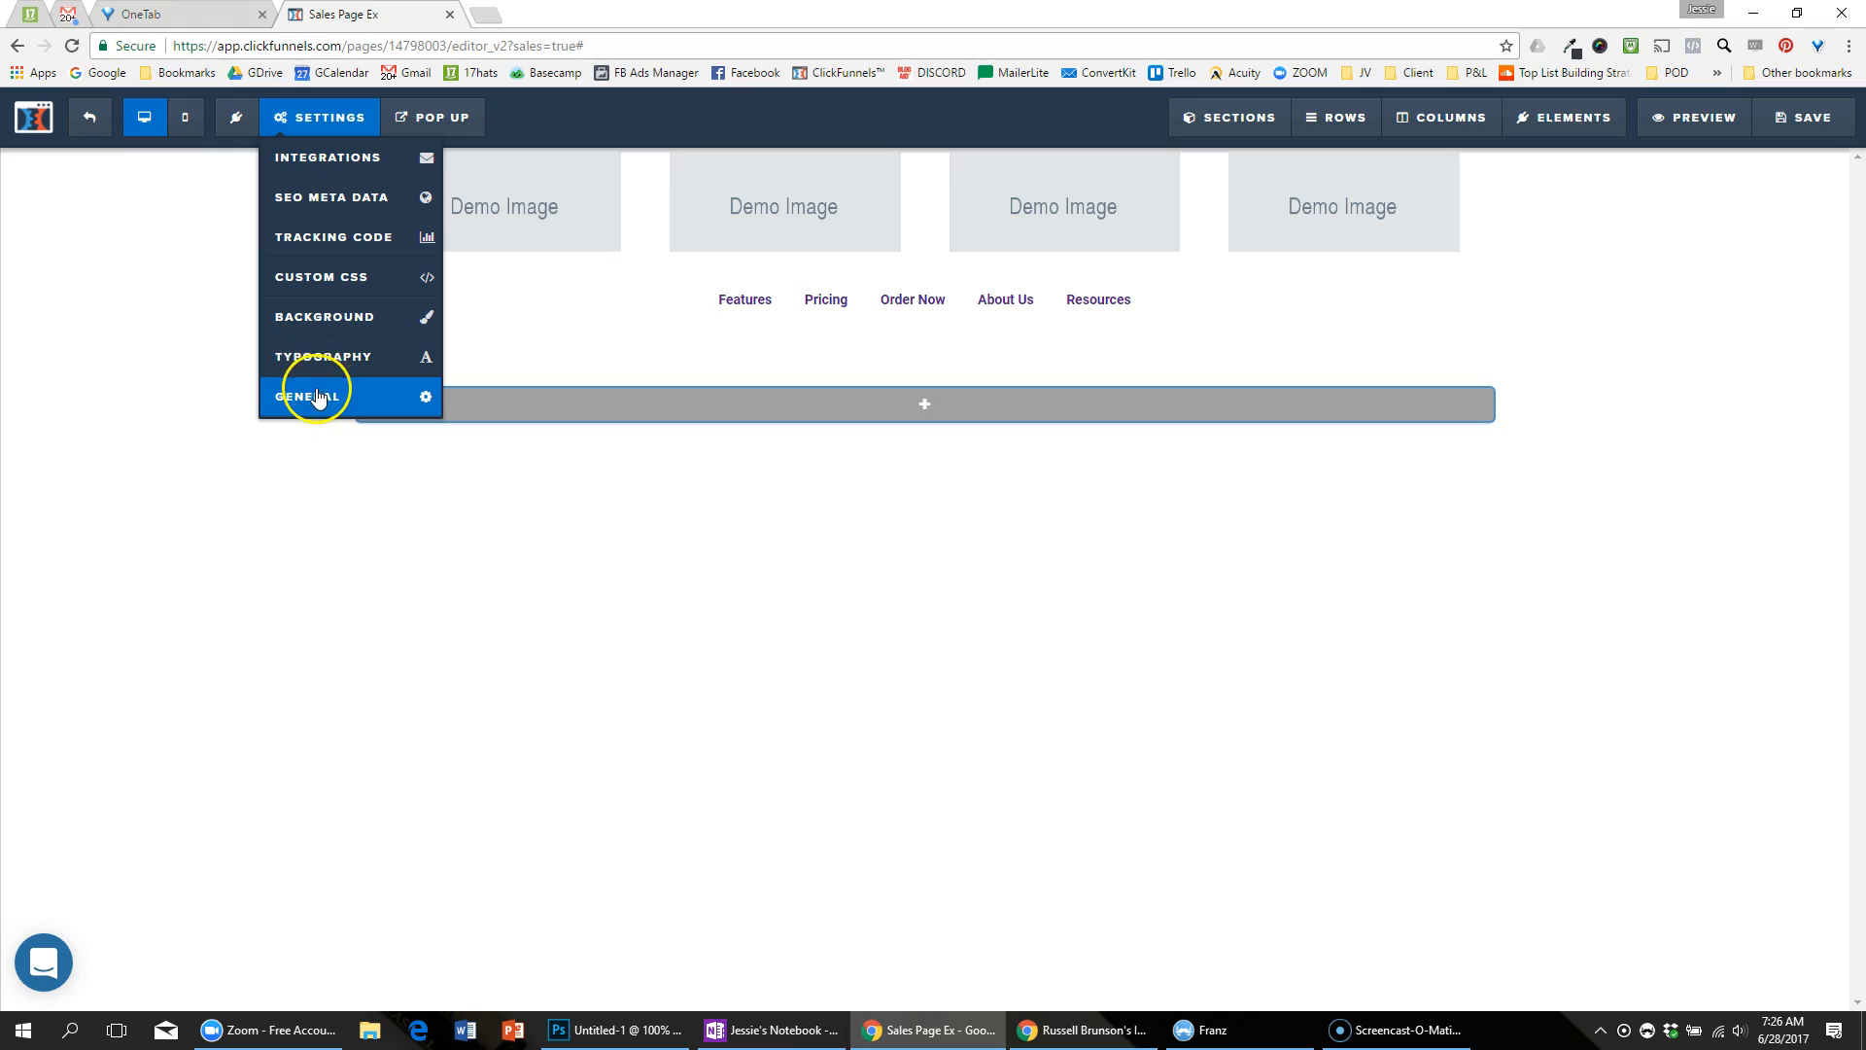
pyautogui.click(321, 356)
pyautogui.click(1689, 504)
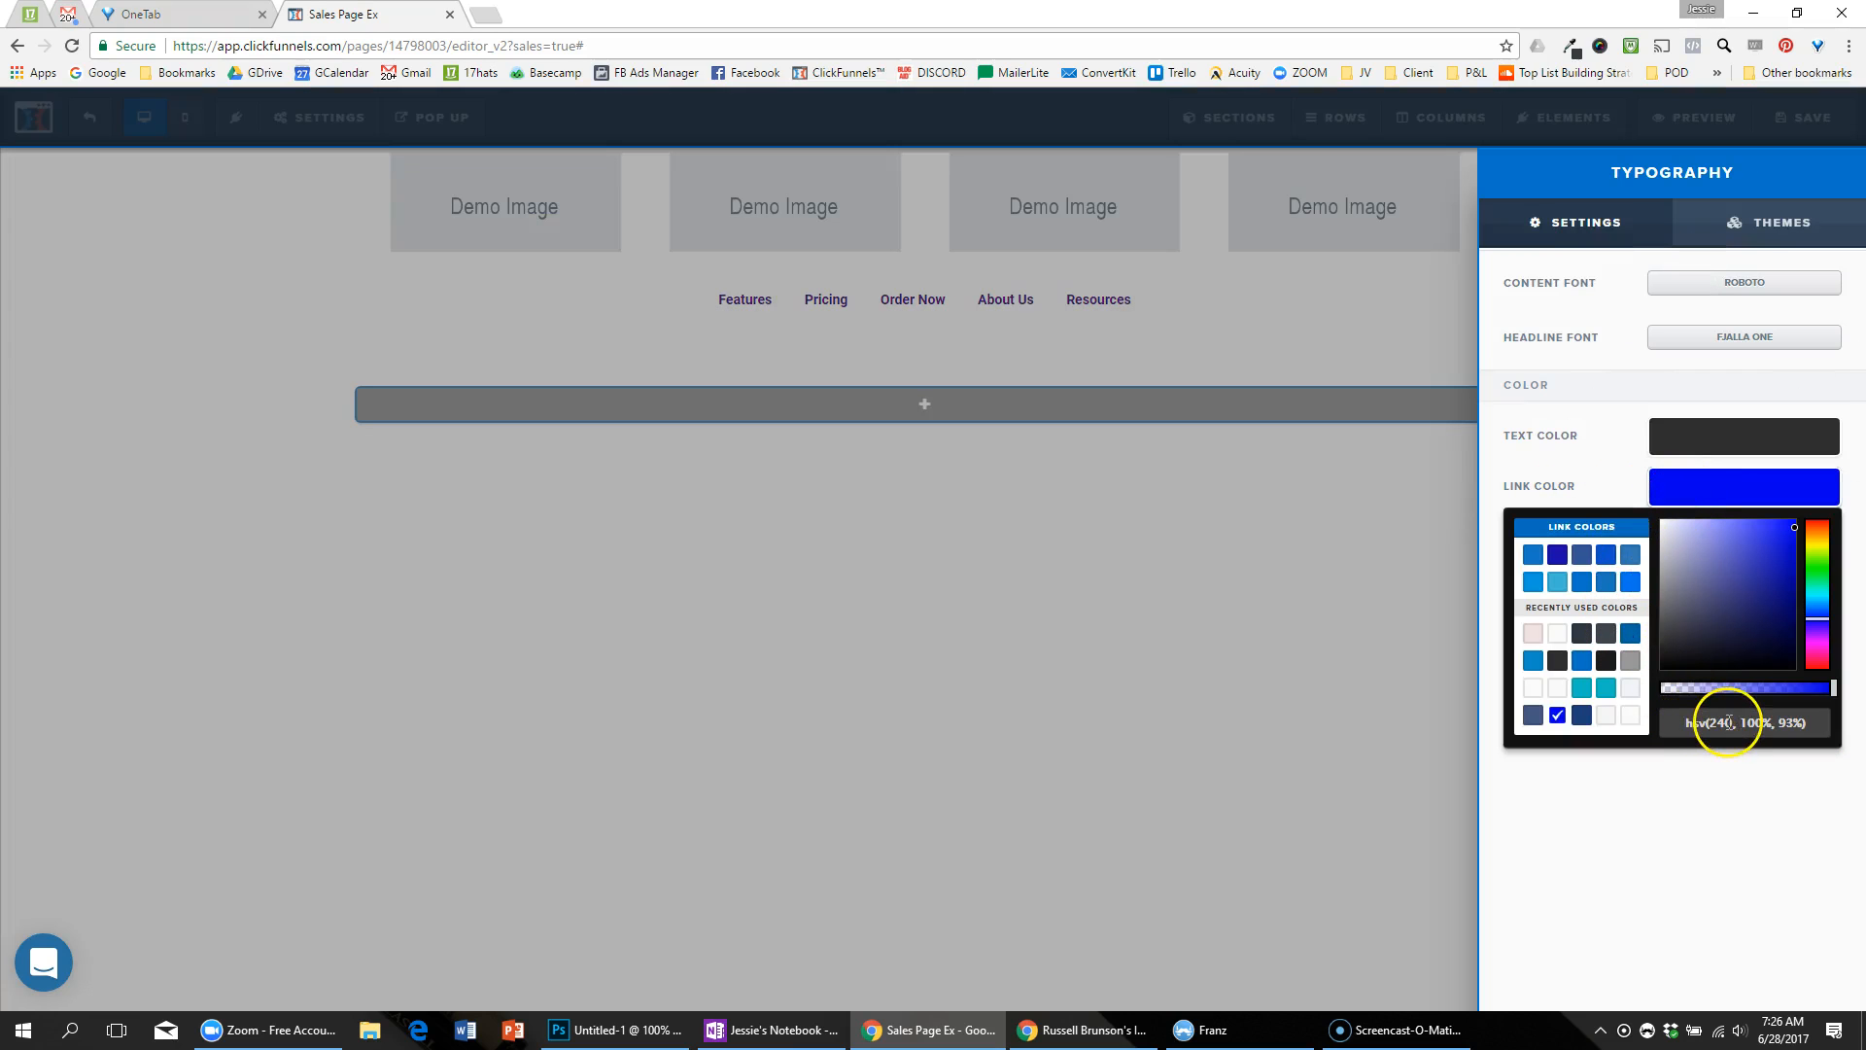
pyautogui.click(1583, 688)
pyautogui.click(1070, 478)
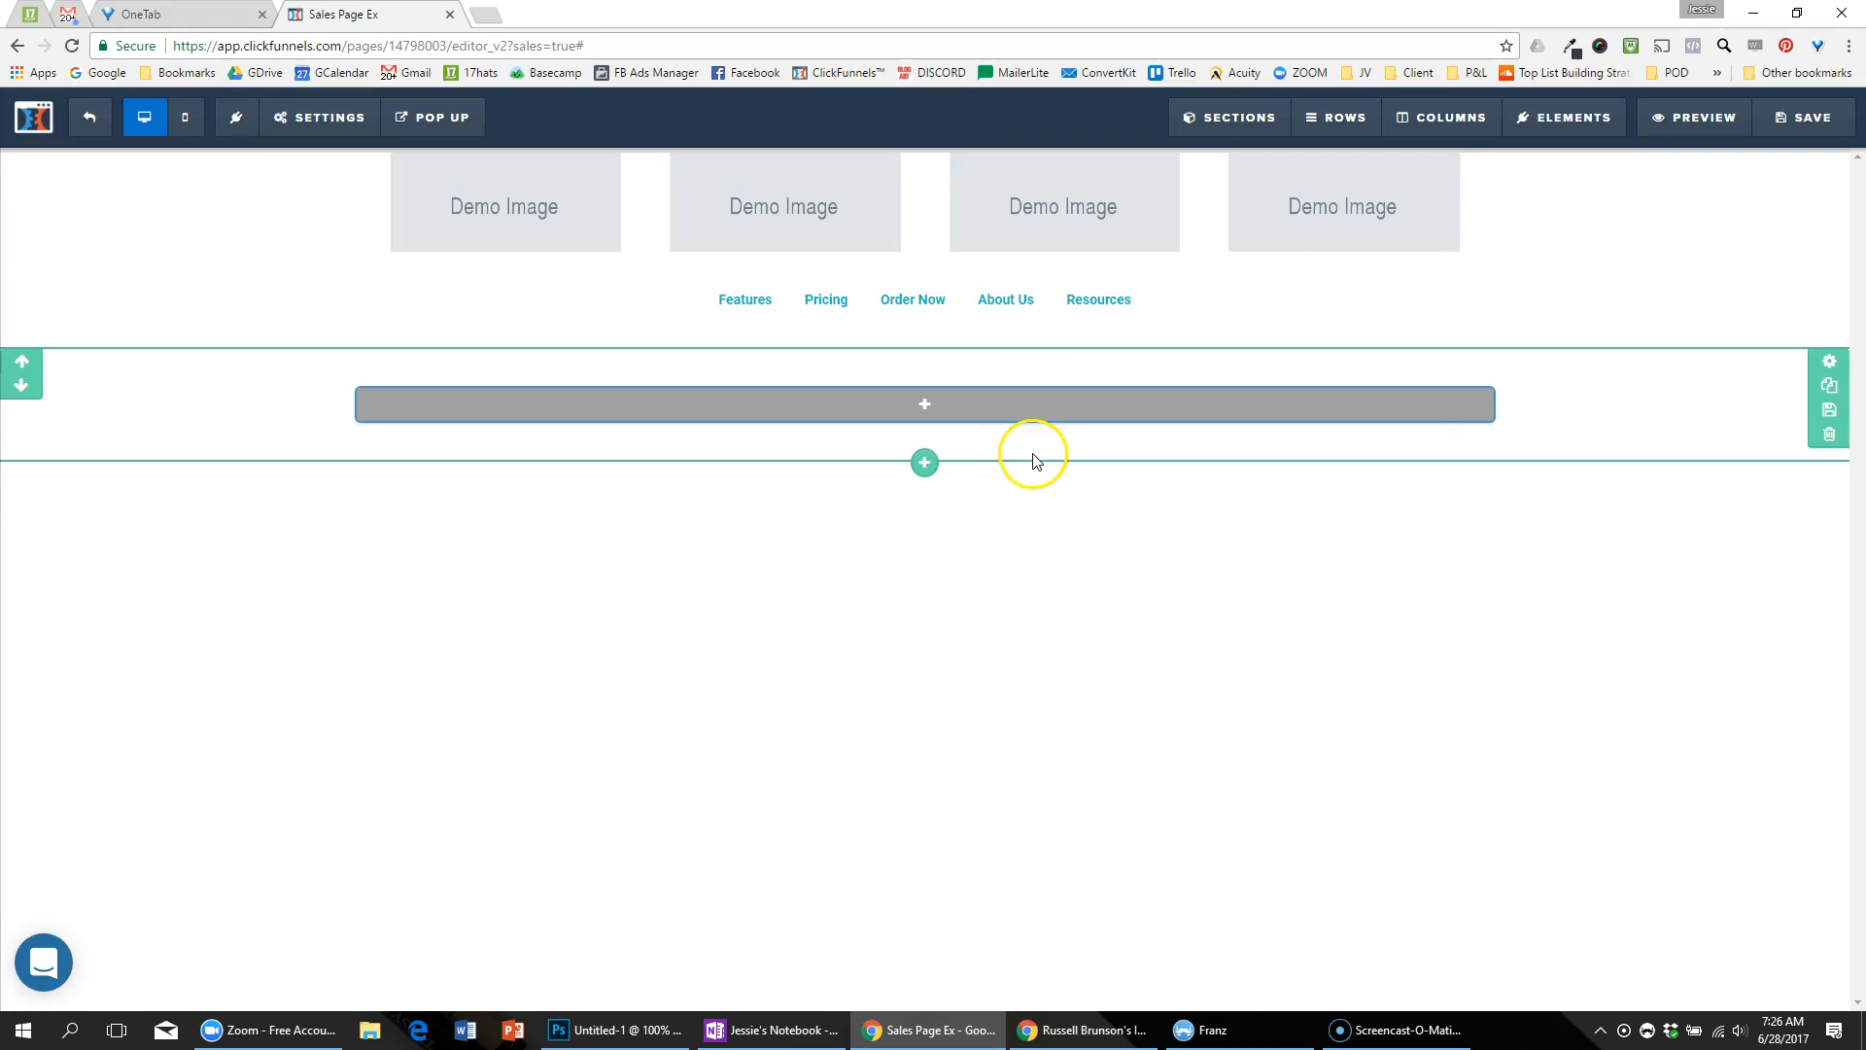
# Step: Compare with the reference page's menu and set the navigation links' color to white (#ffffff)
pyautogui.hotkey('alt', 'Tab')
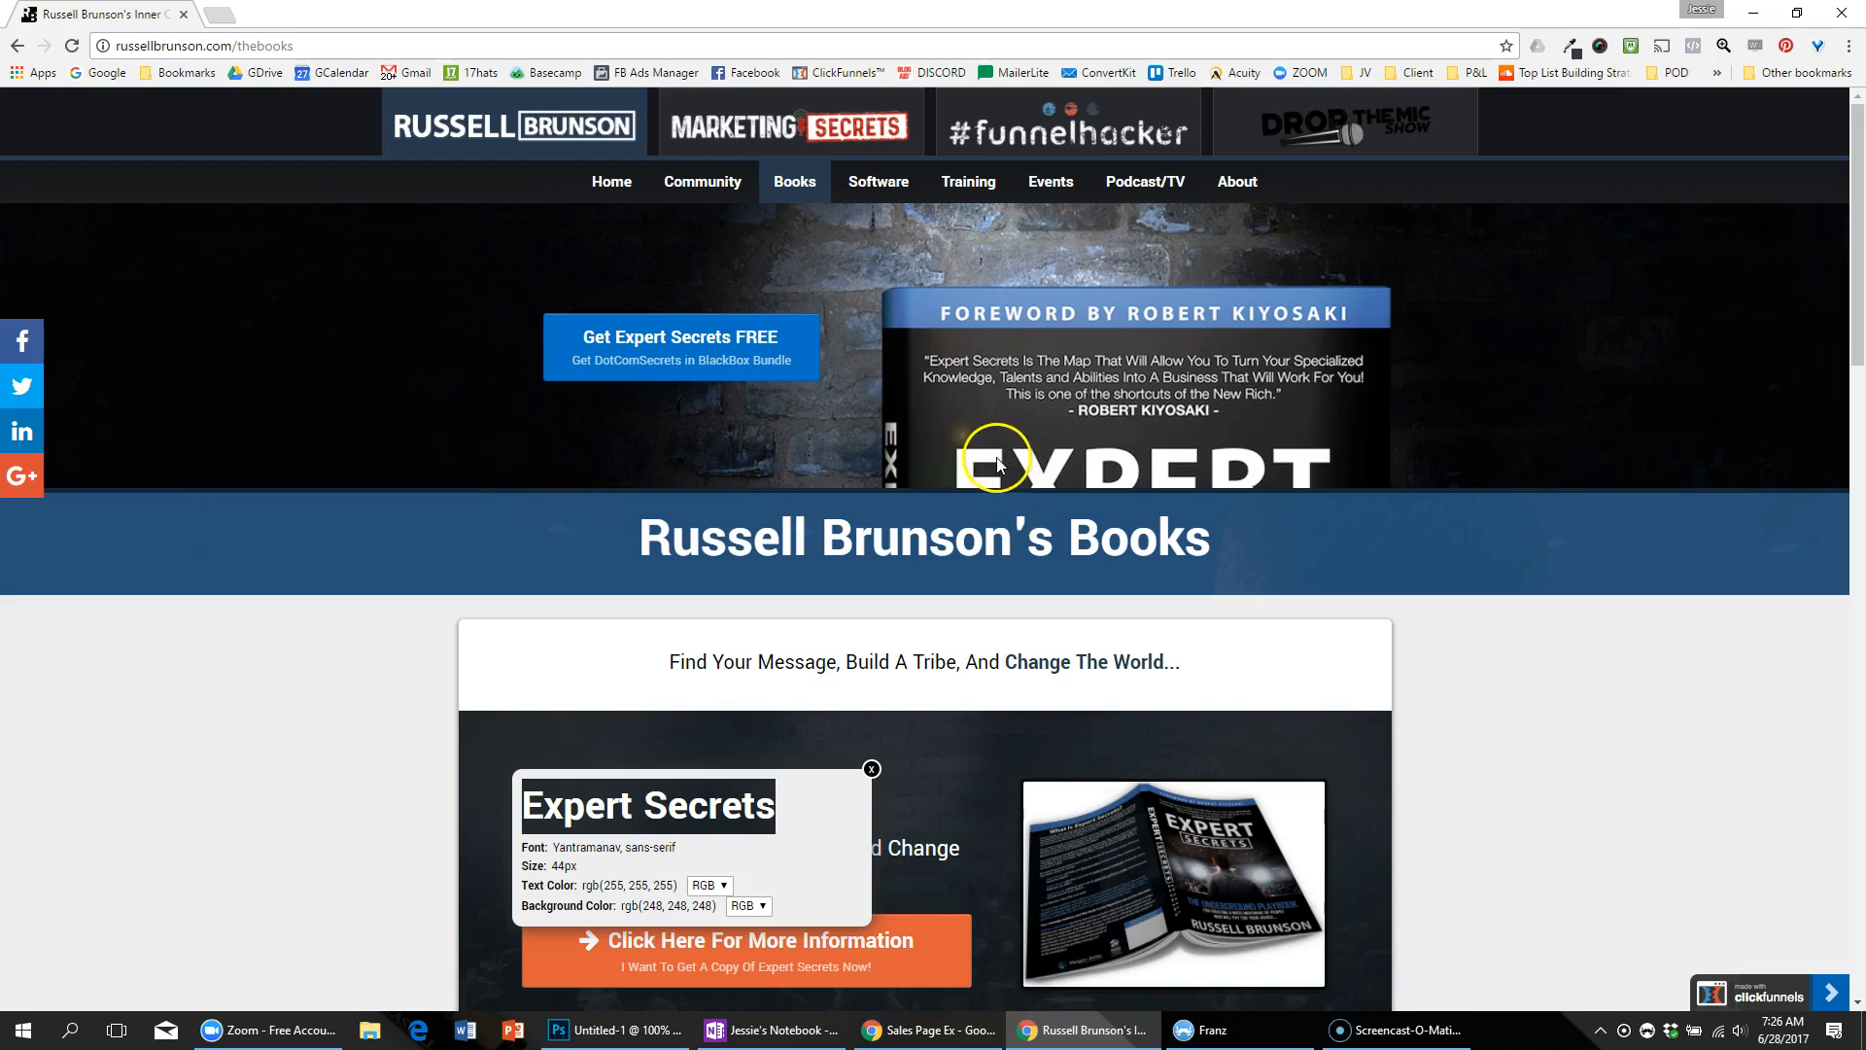
pyautogui.hotkey('alt', 'Tab')
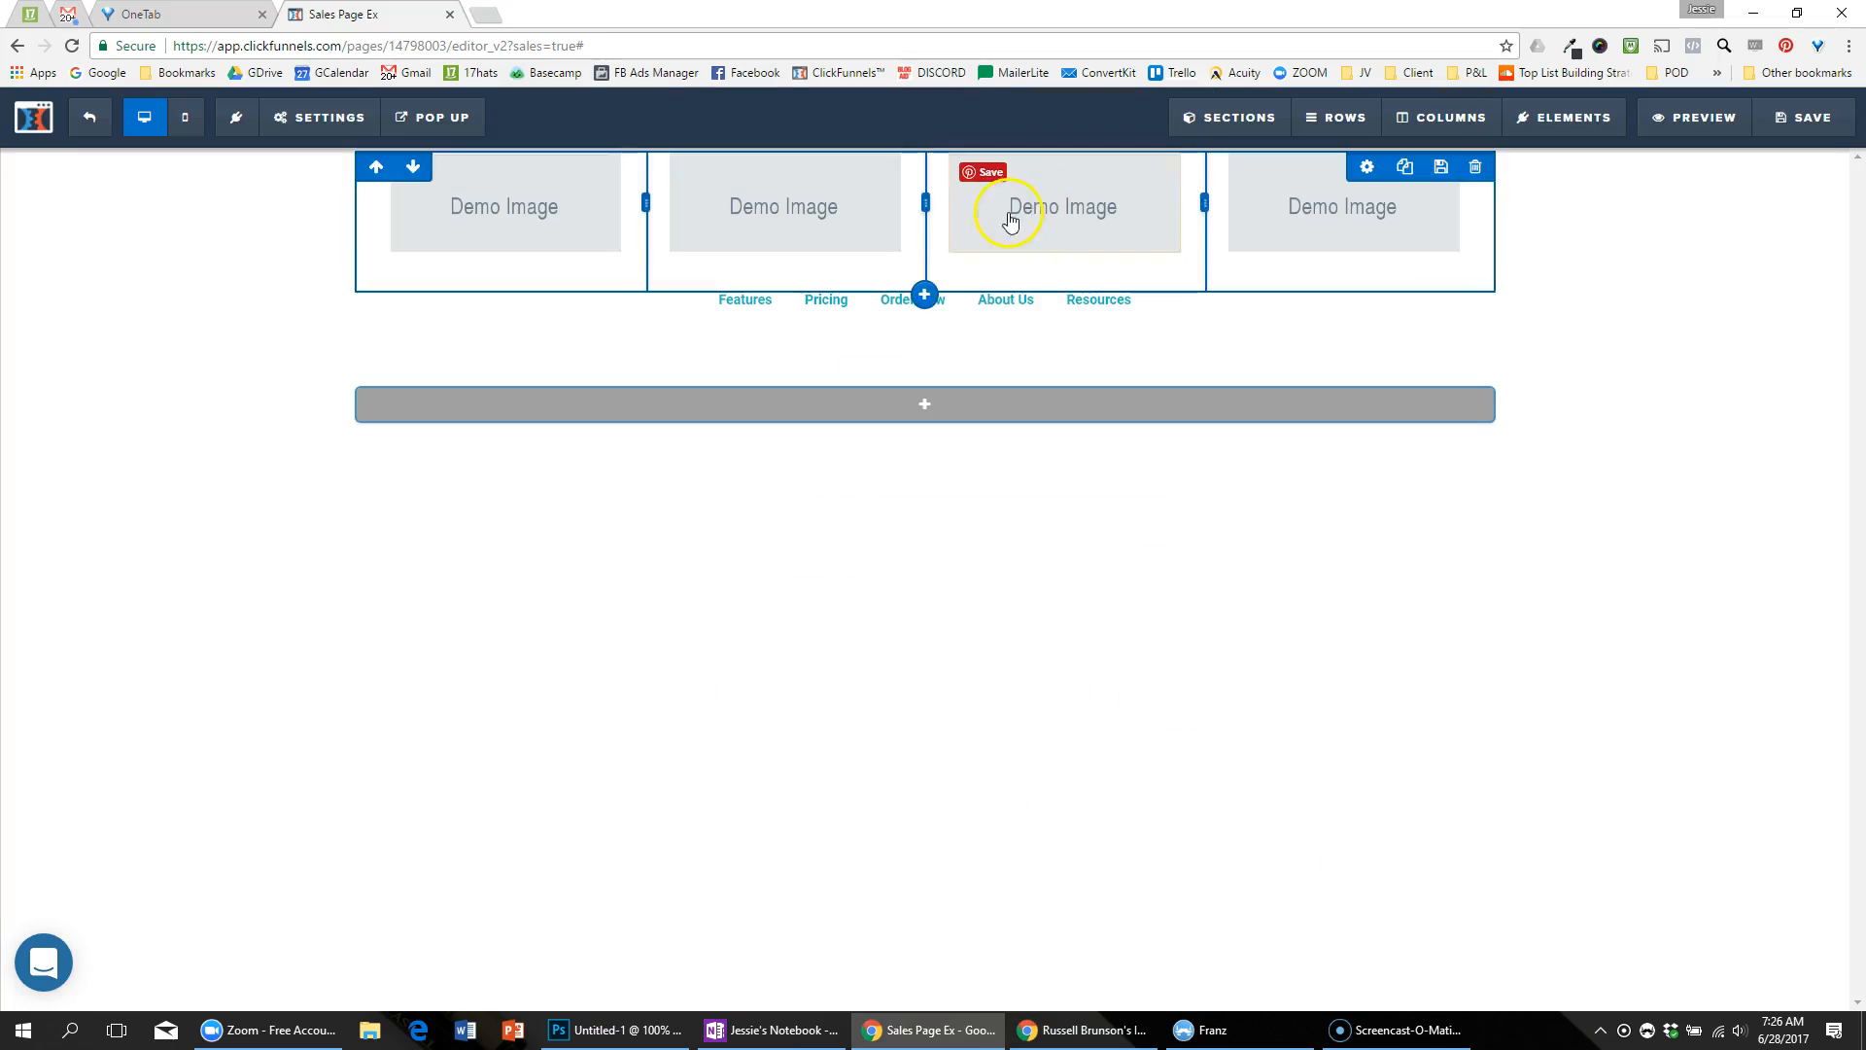
pyautogui.click(1037, 299)
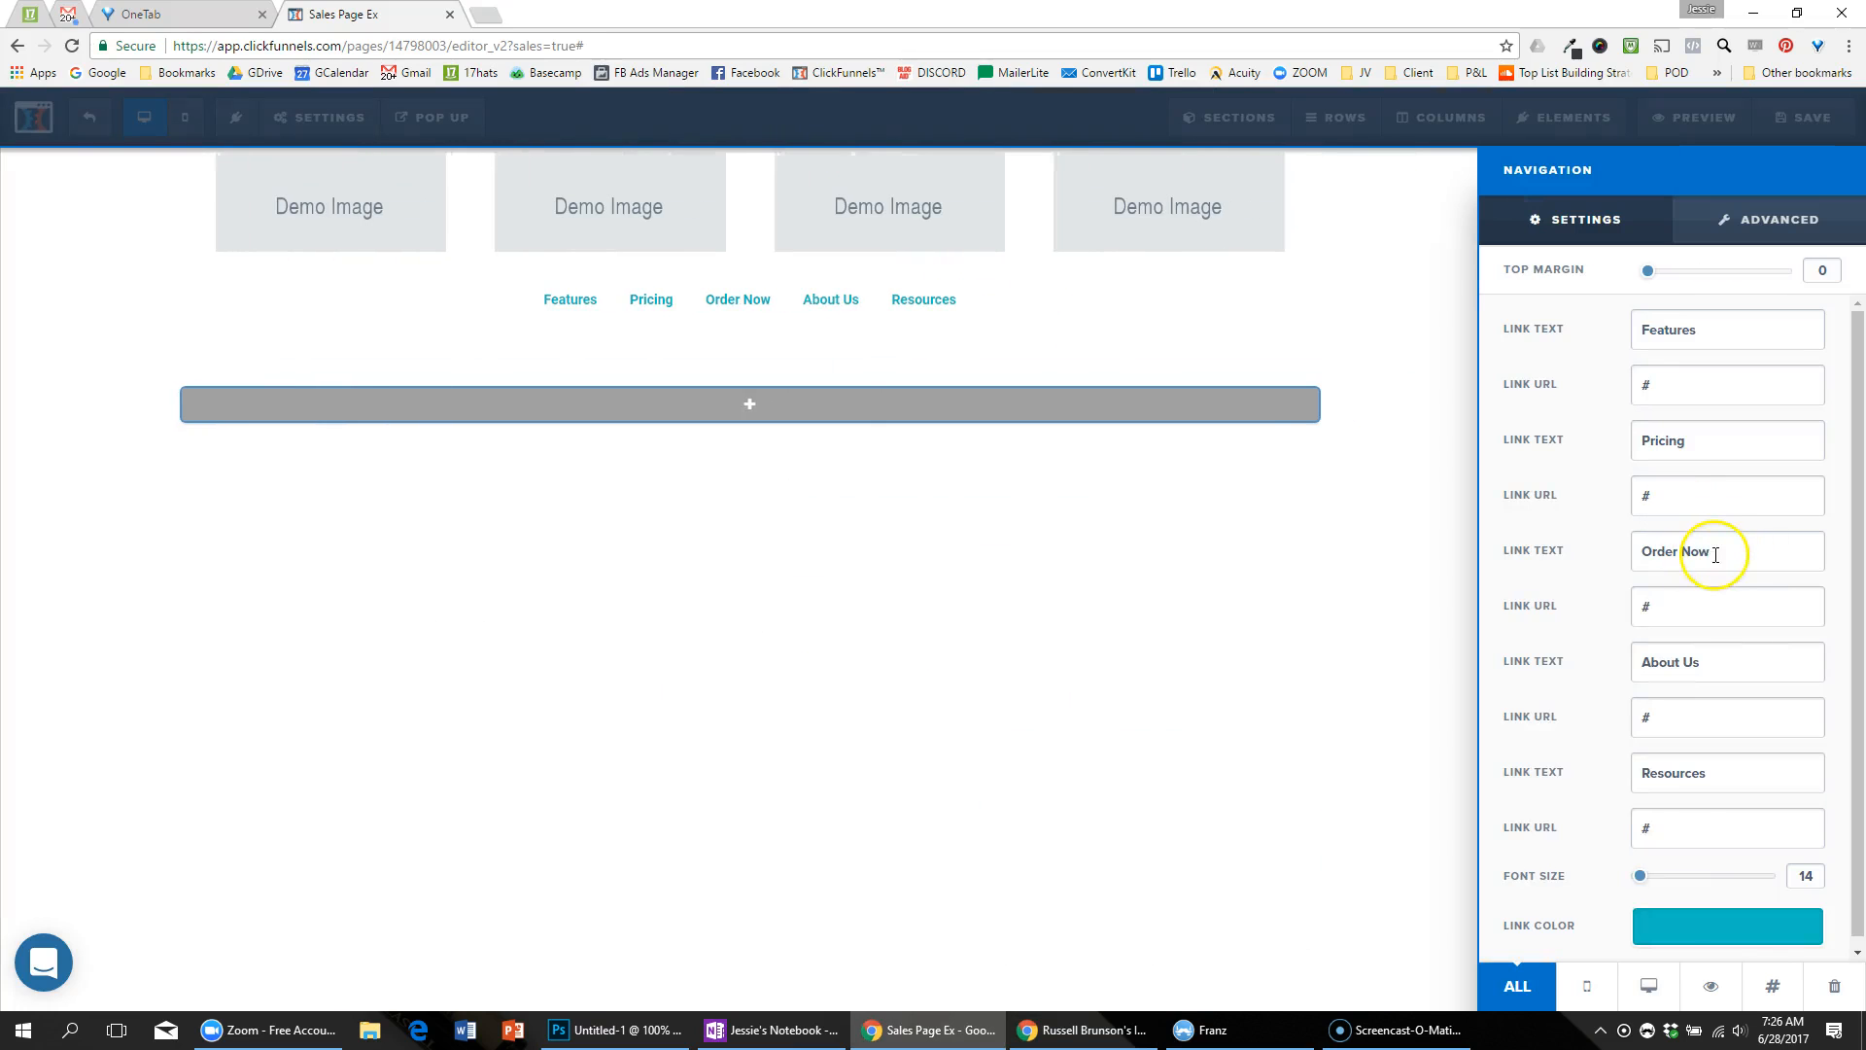
pyautogui.click(1729, 948)
pyautogui.click(1630, 713)
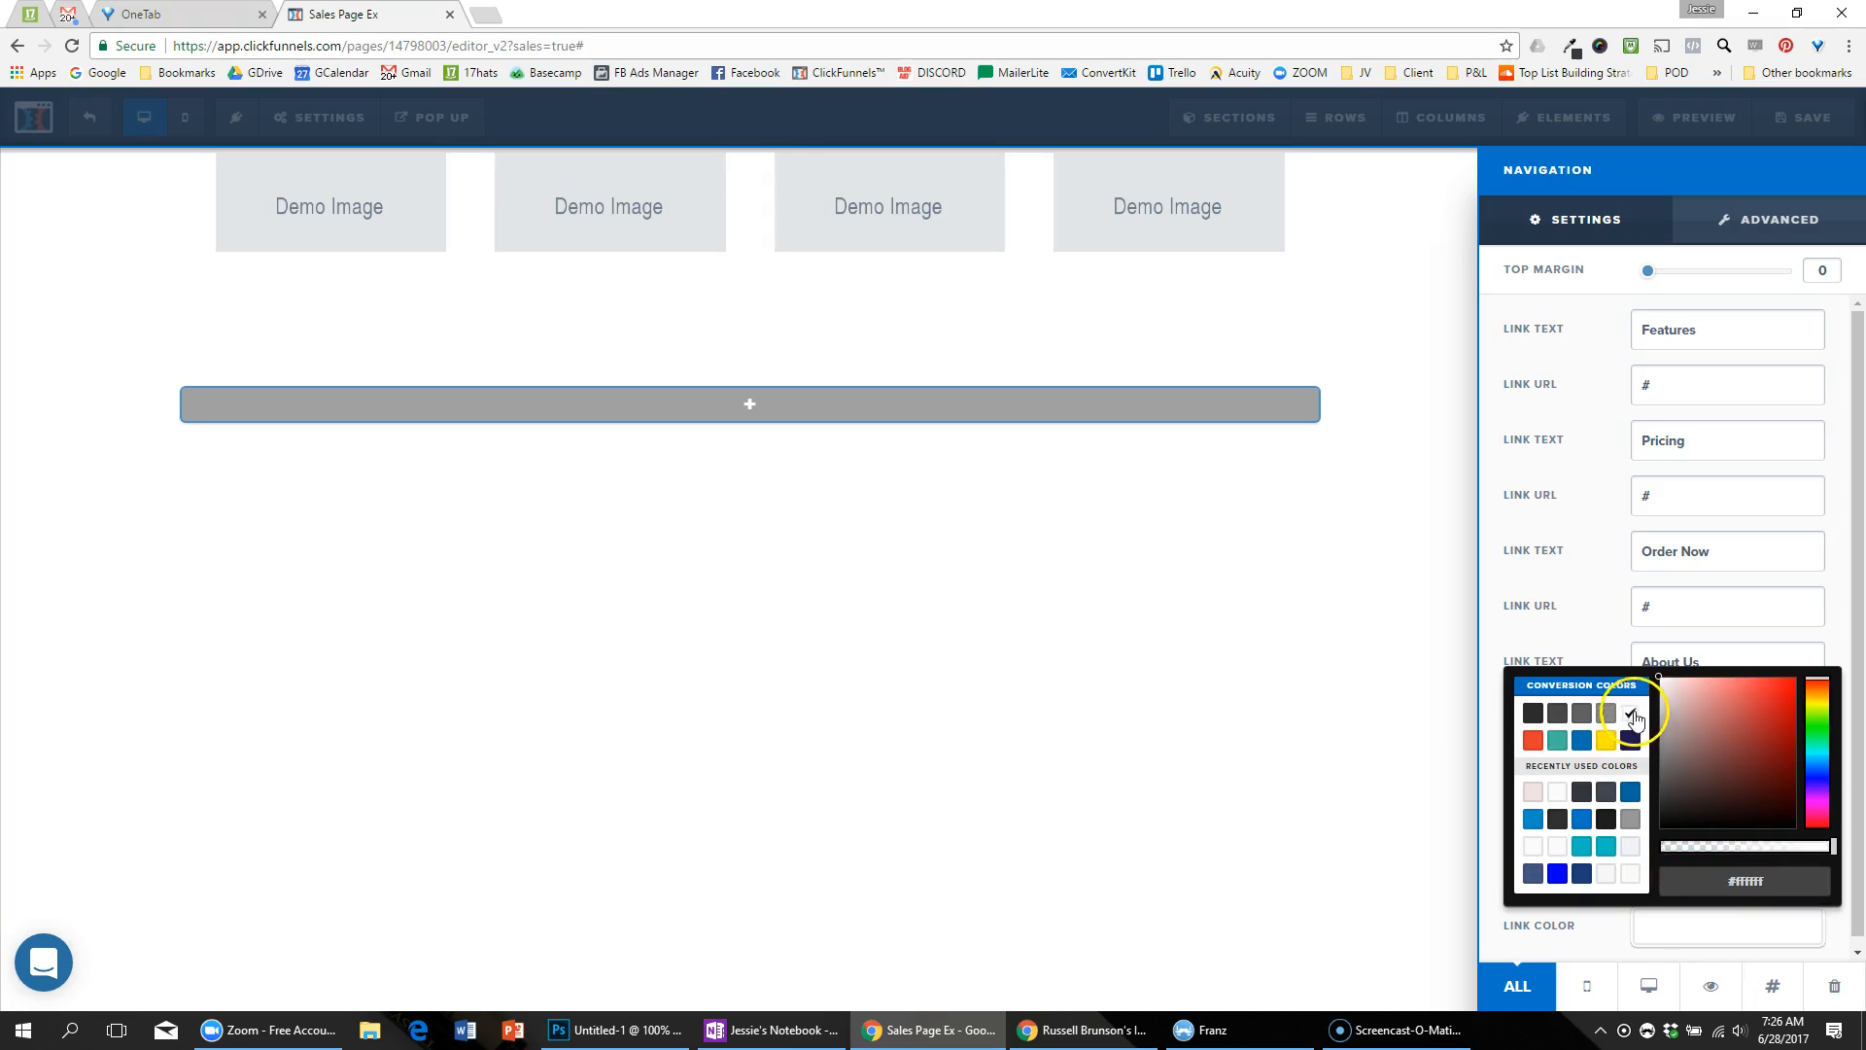
pyautogui.click(1271, 299)
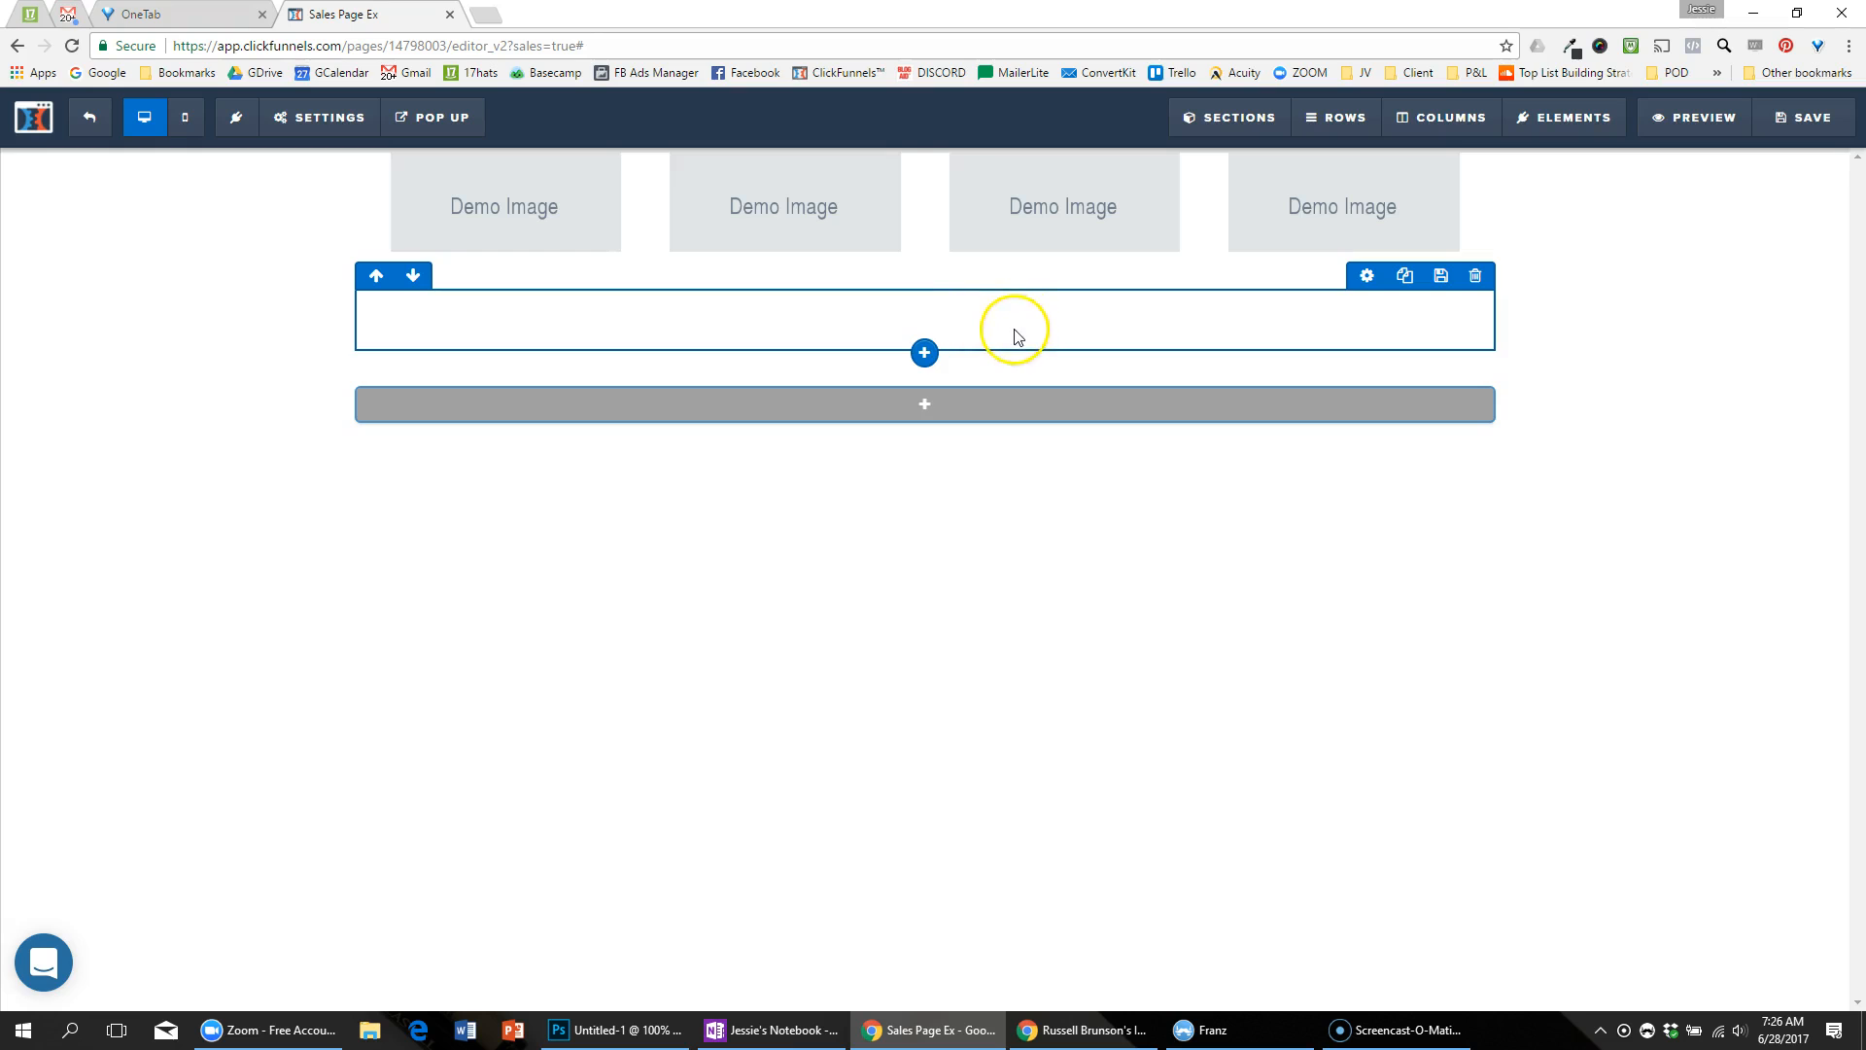
# Step: Check the reference header and move the navigation row down into the empty section below
pyautogui.hotkey('alt', 'Tab')
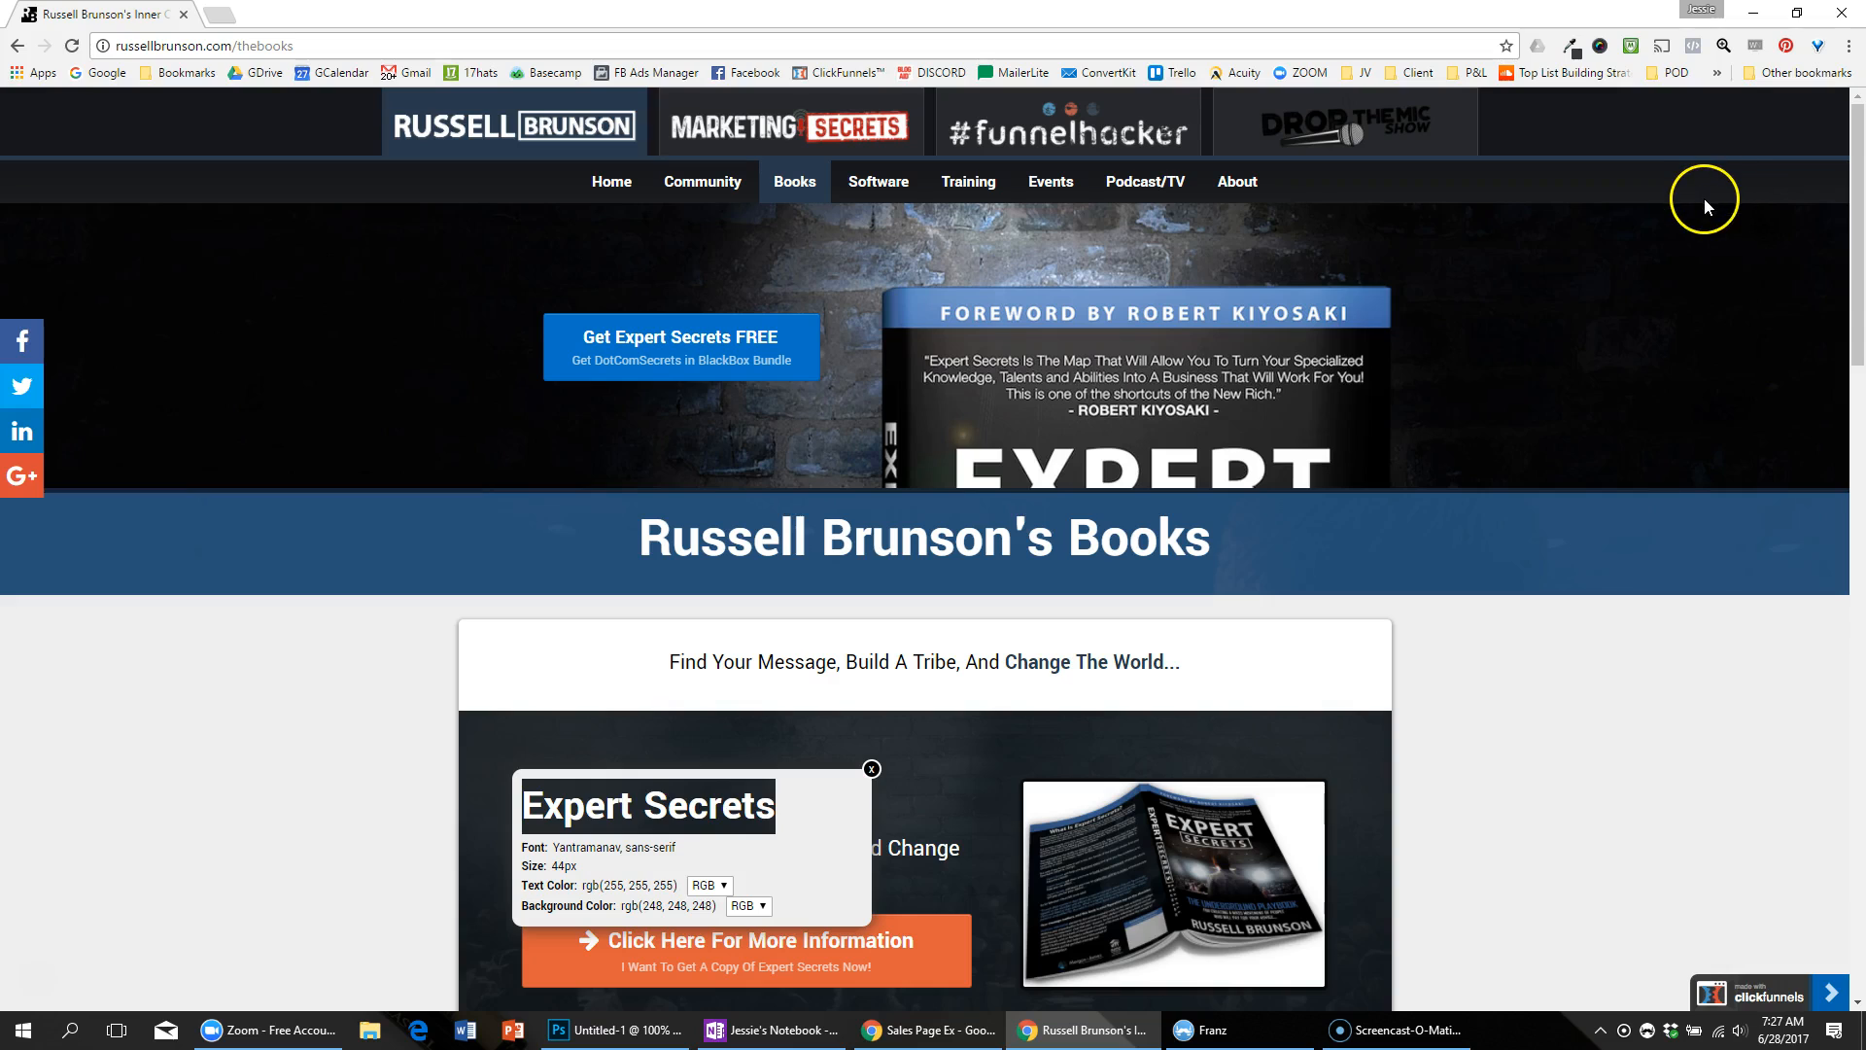
pyautogui.hotkey('alt', 'Tab')
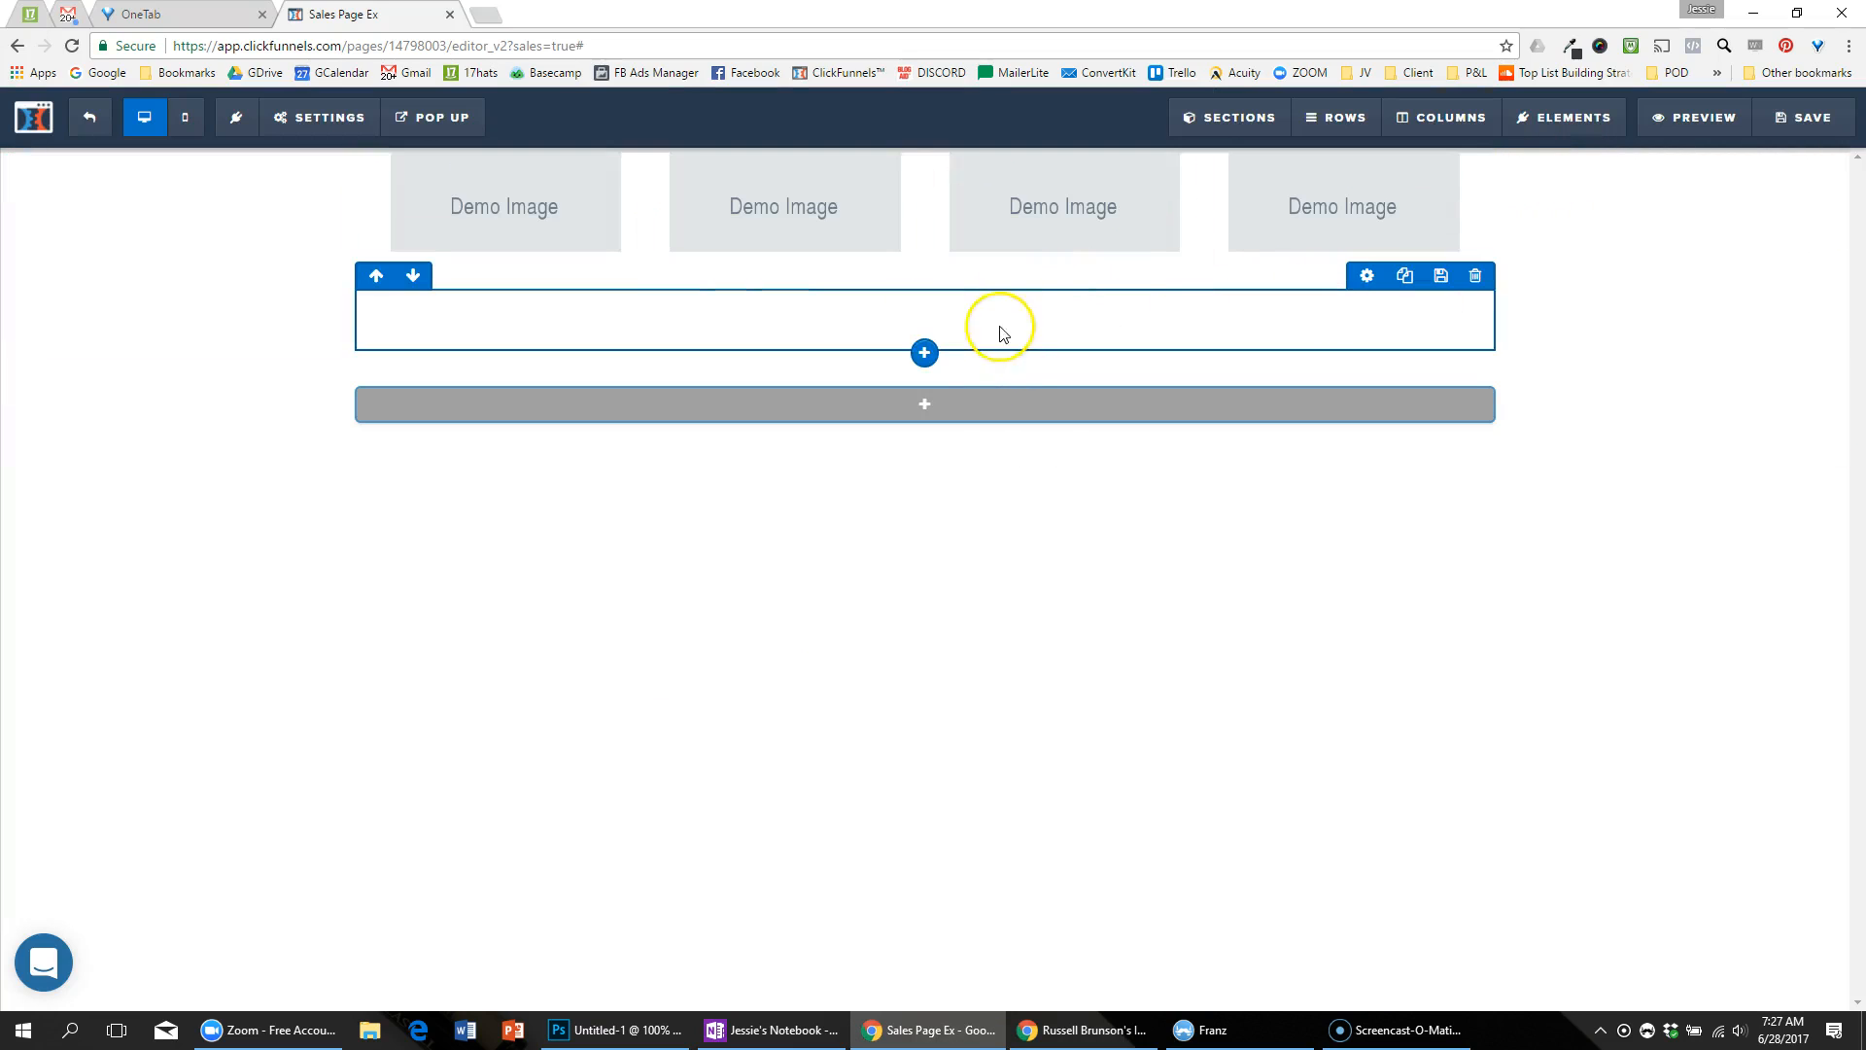
pyautogui.click(413, 279)
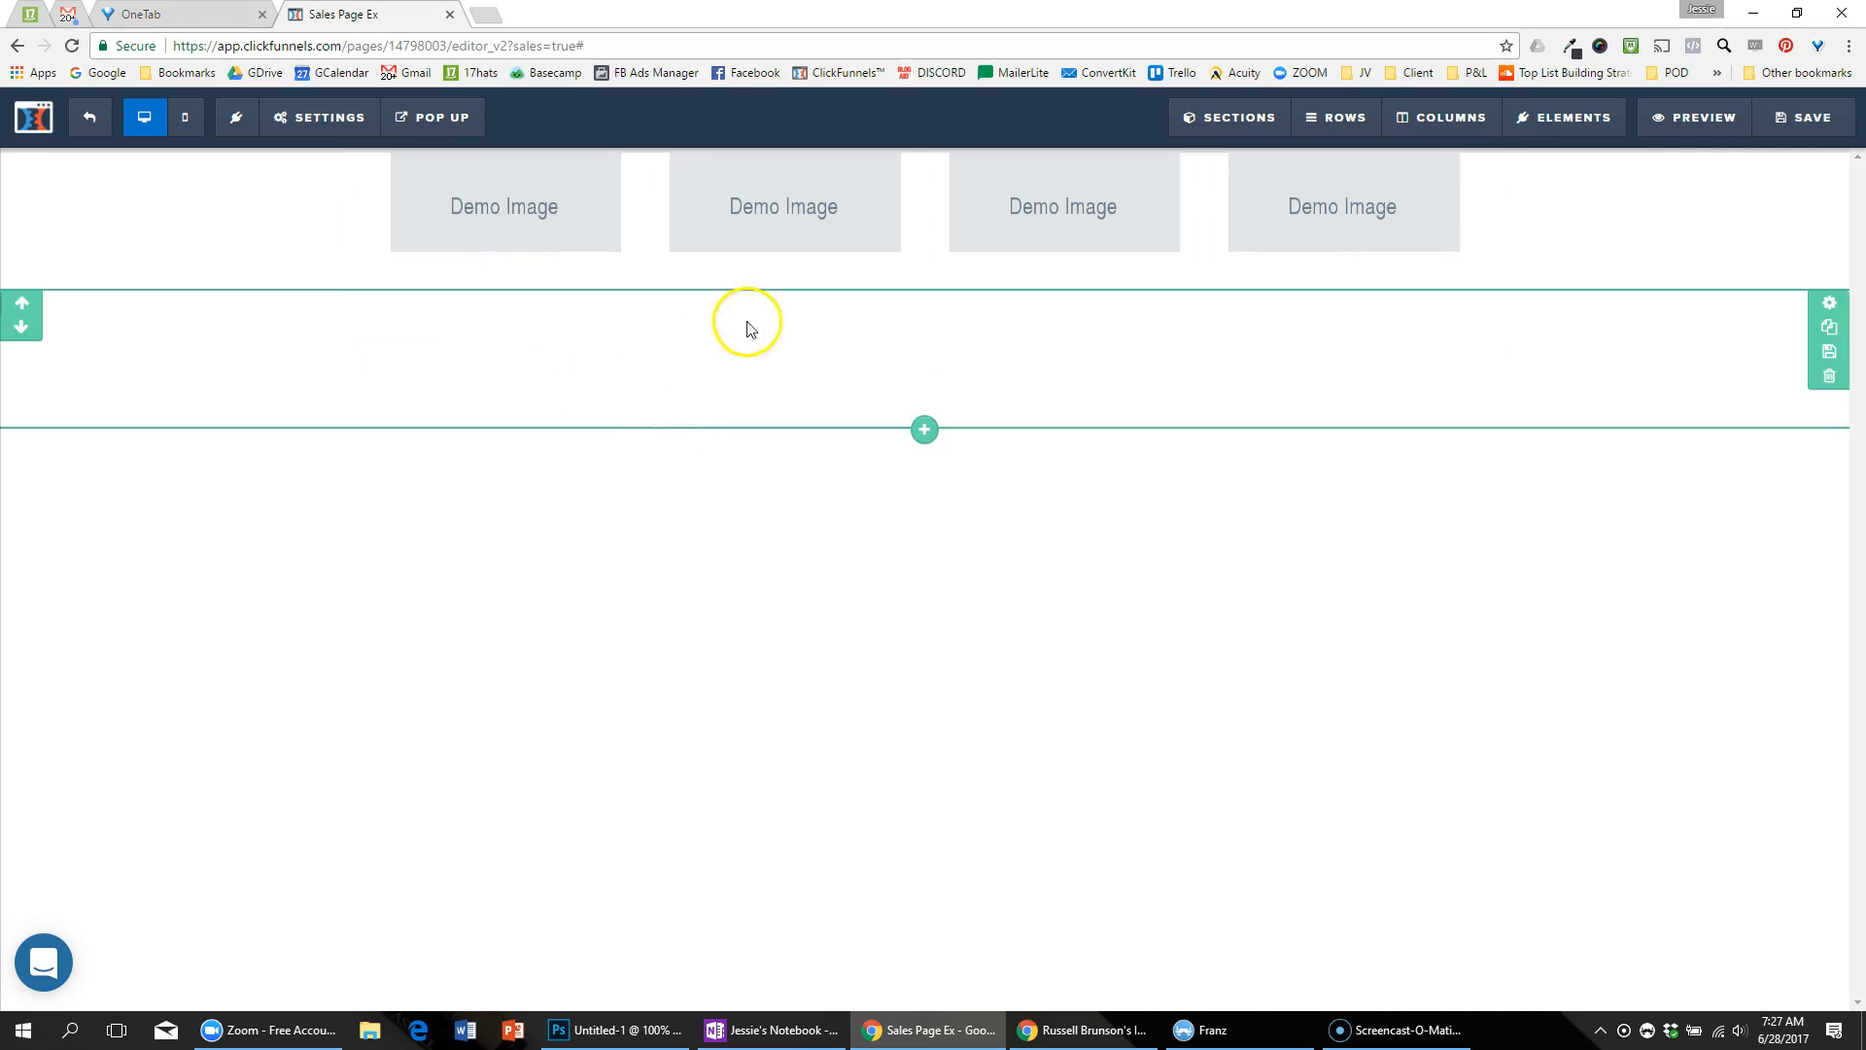
# Step: Set the navigation section's background color to dark grey (#2d2d2d)
pyautogui.click(1828, 303)
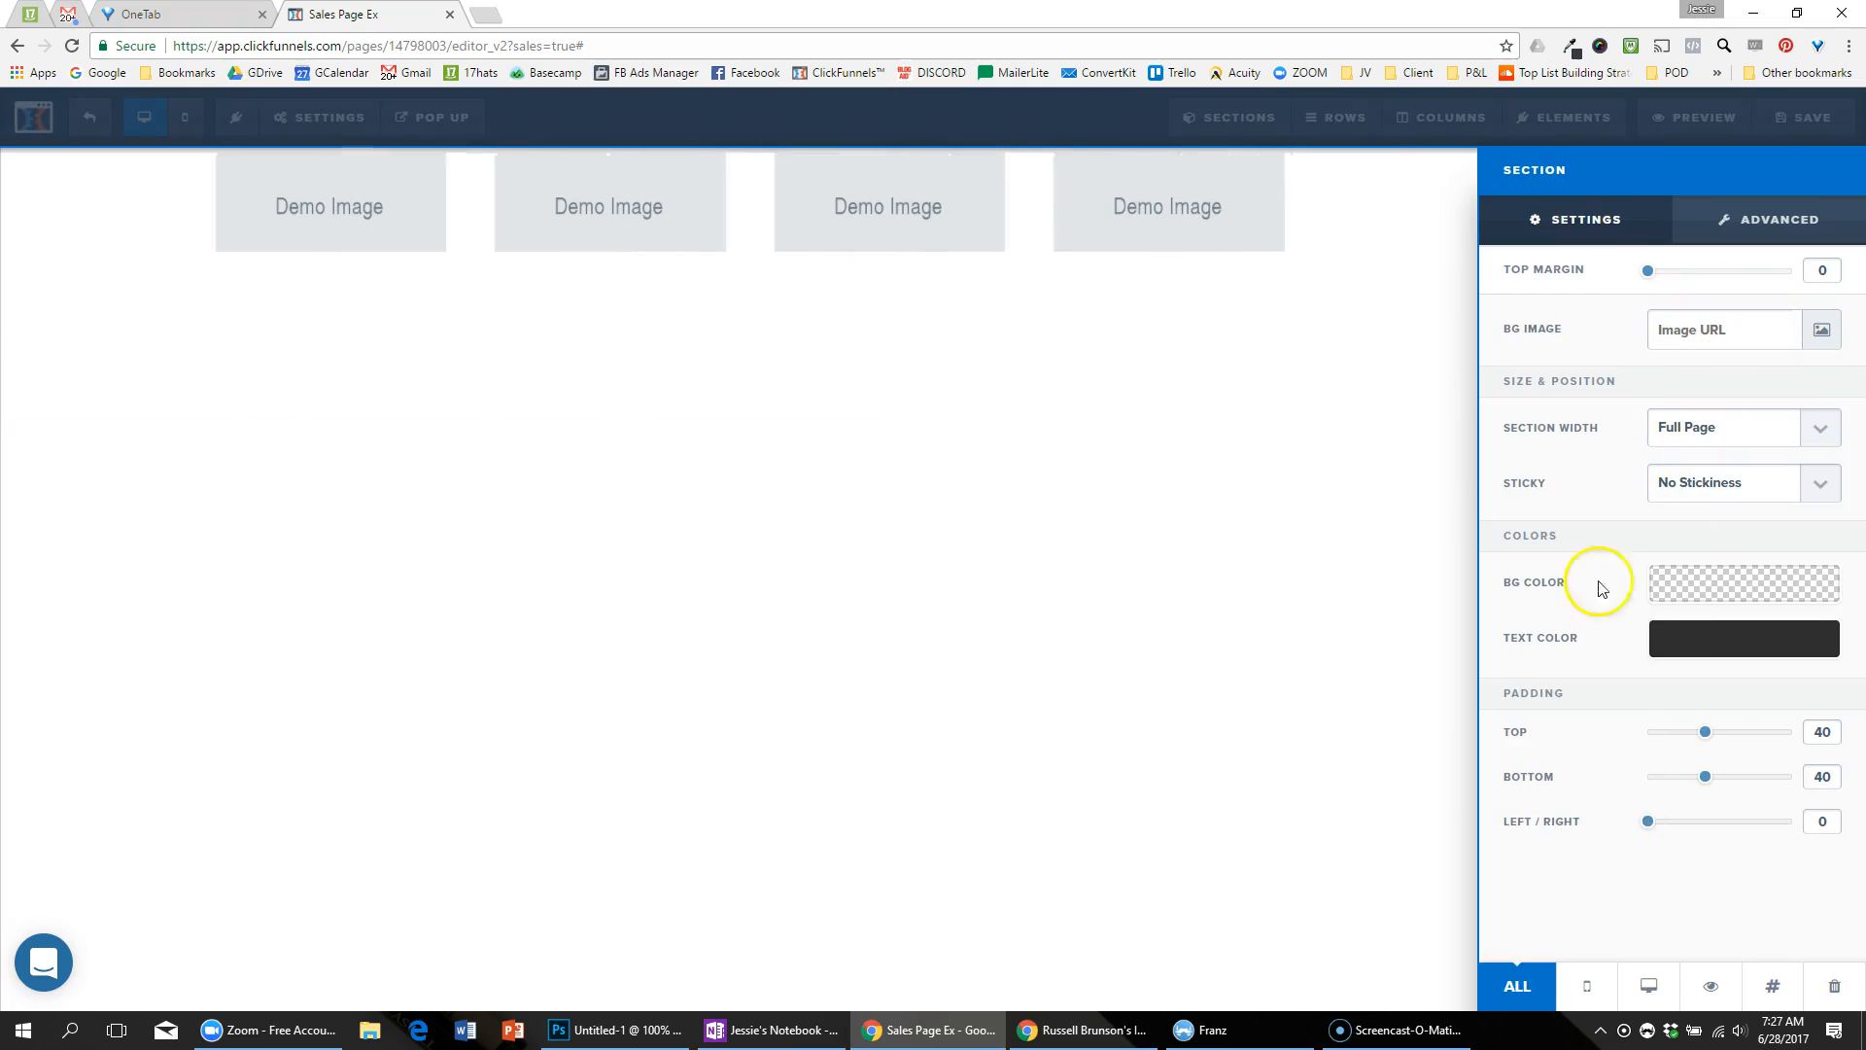
pyautogui.click(1690, 586)
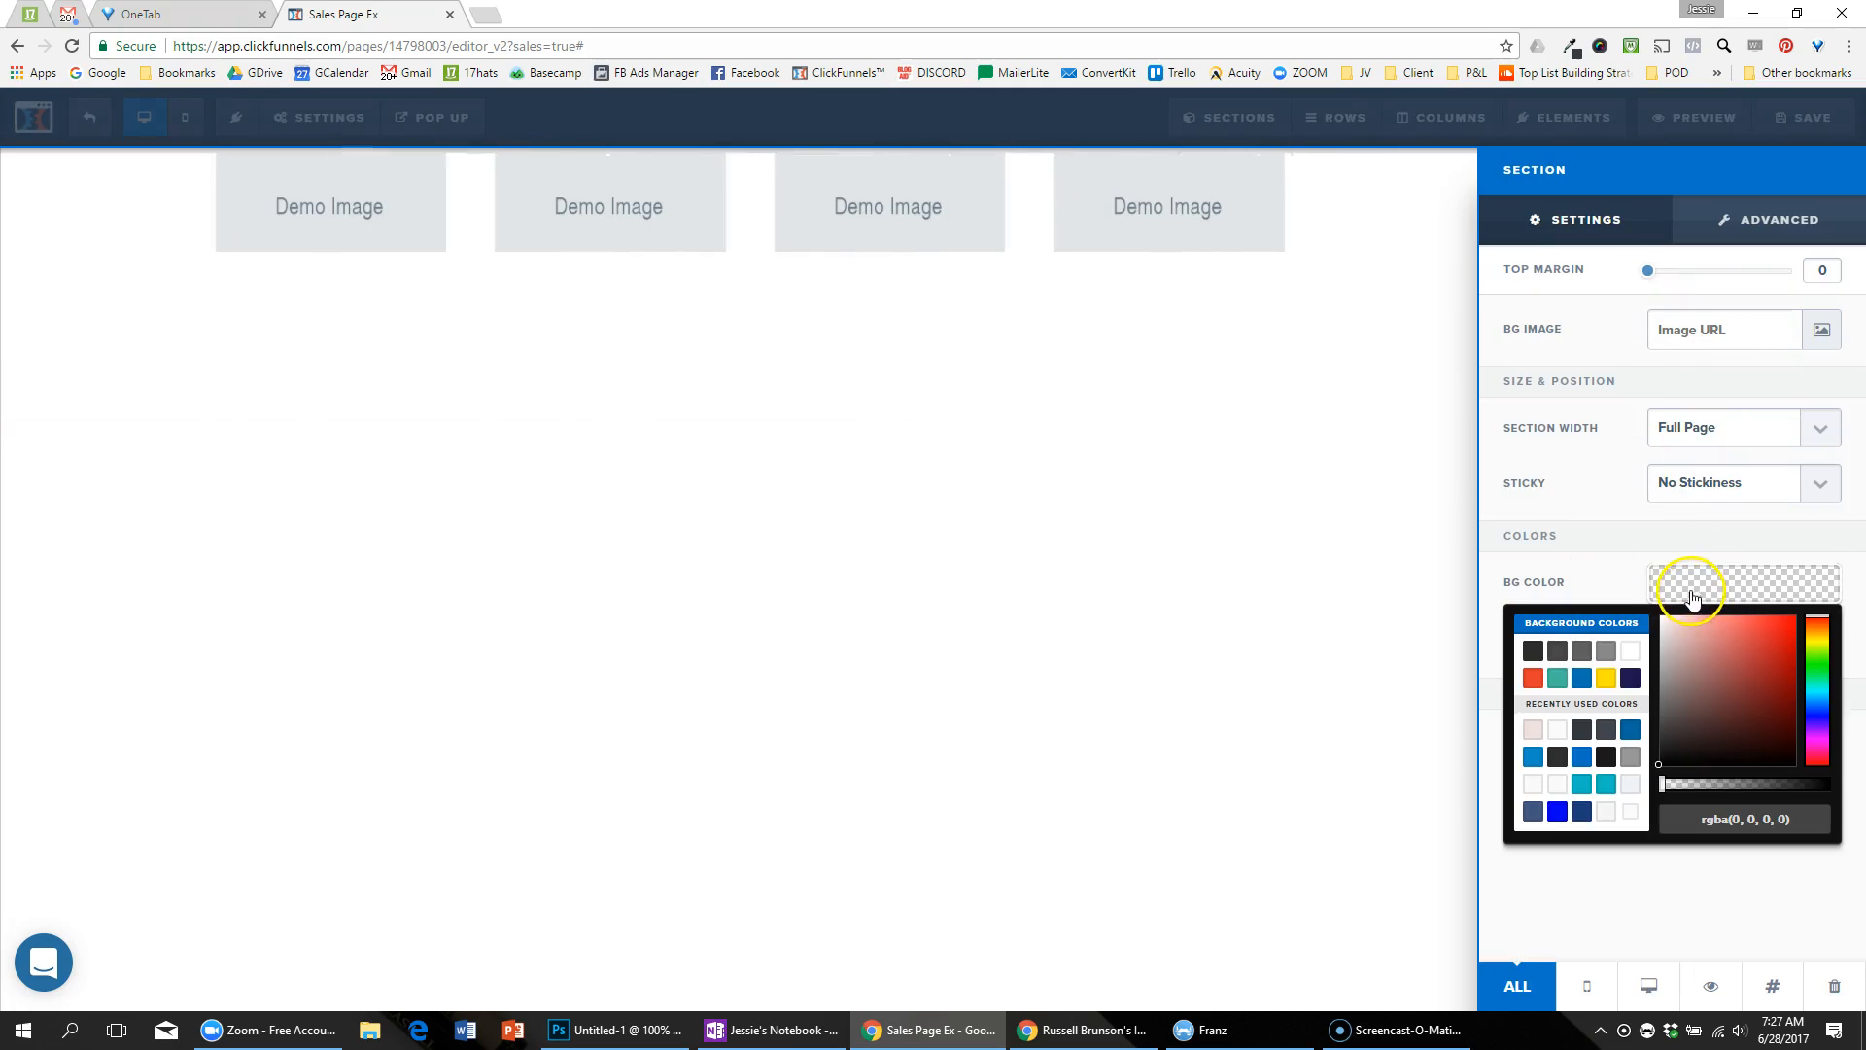
pyautogui.click(1556, 652)
pyautogui.click(1526, 658)
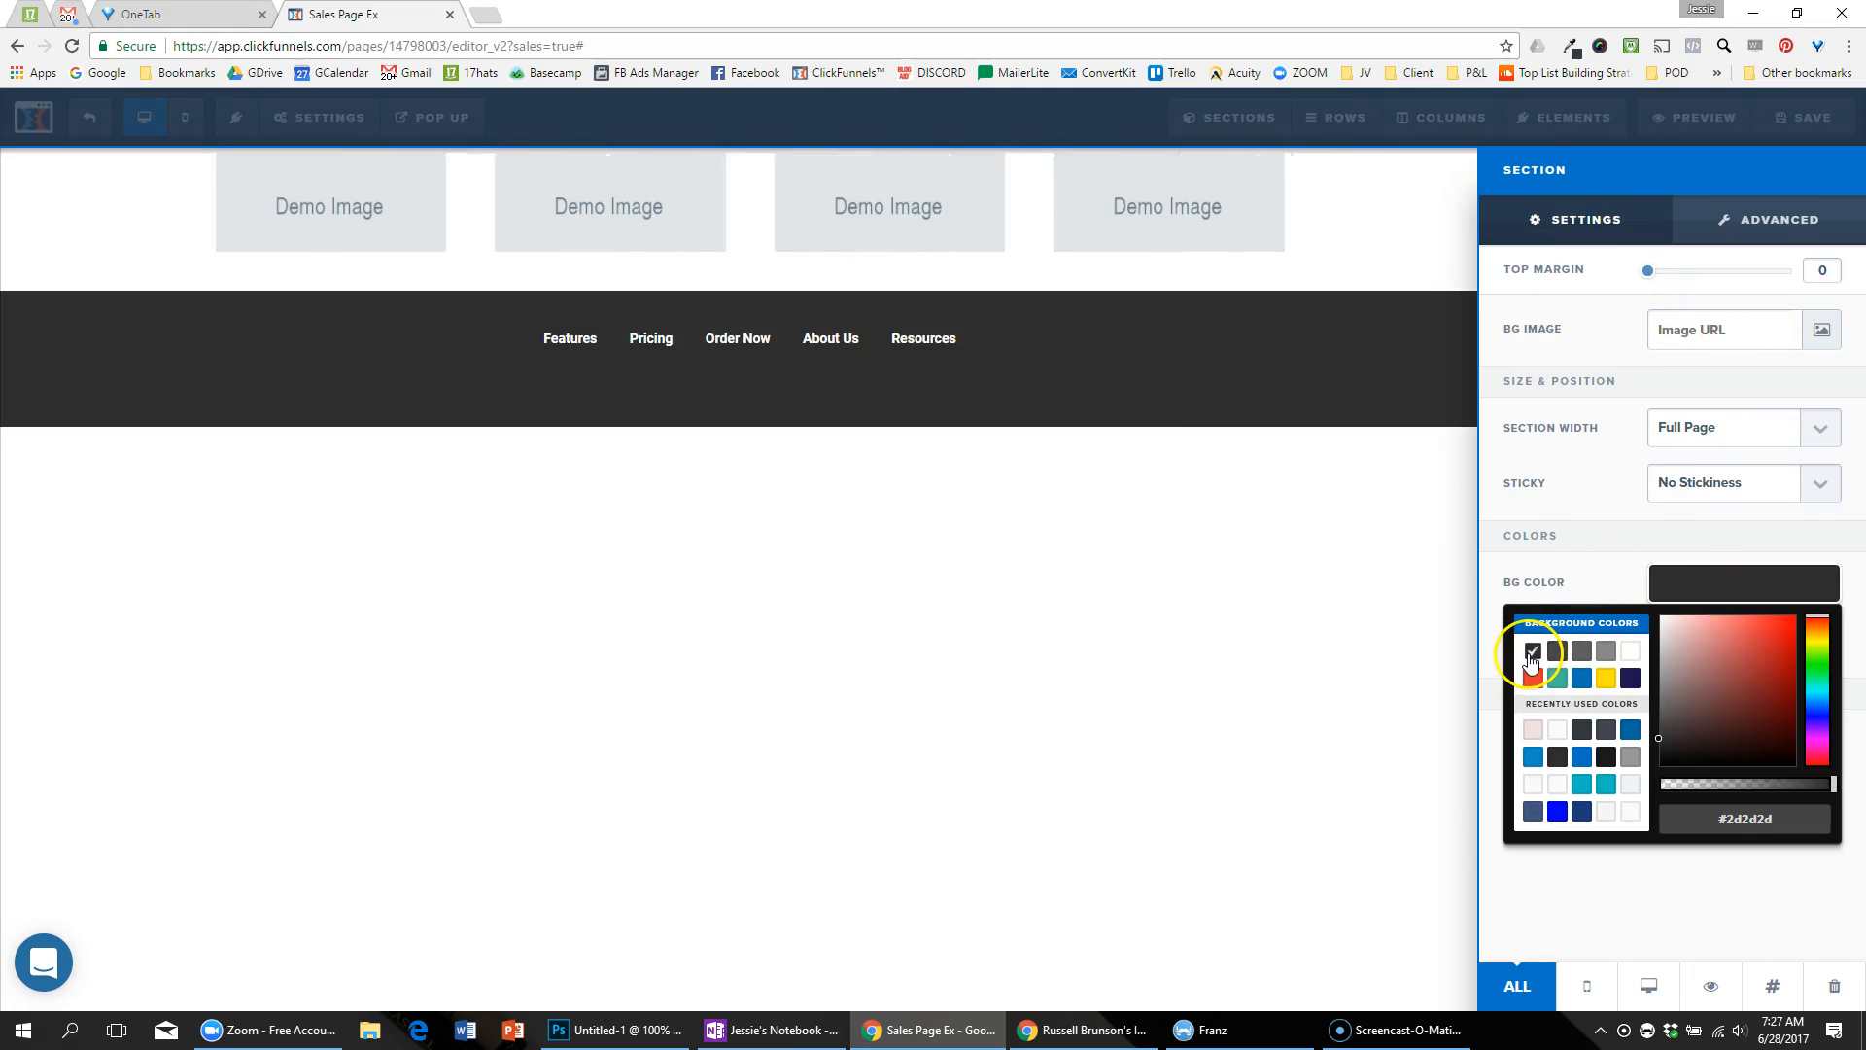
pyautogui.click(1180, 352)
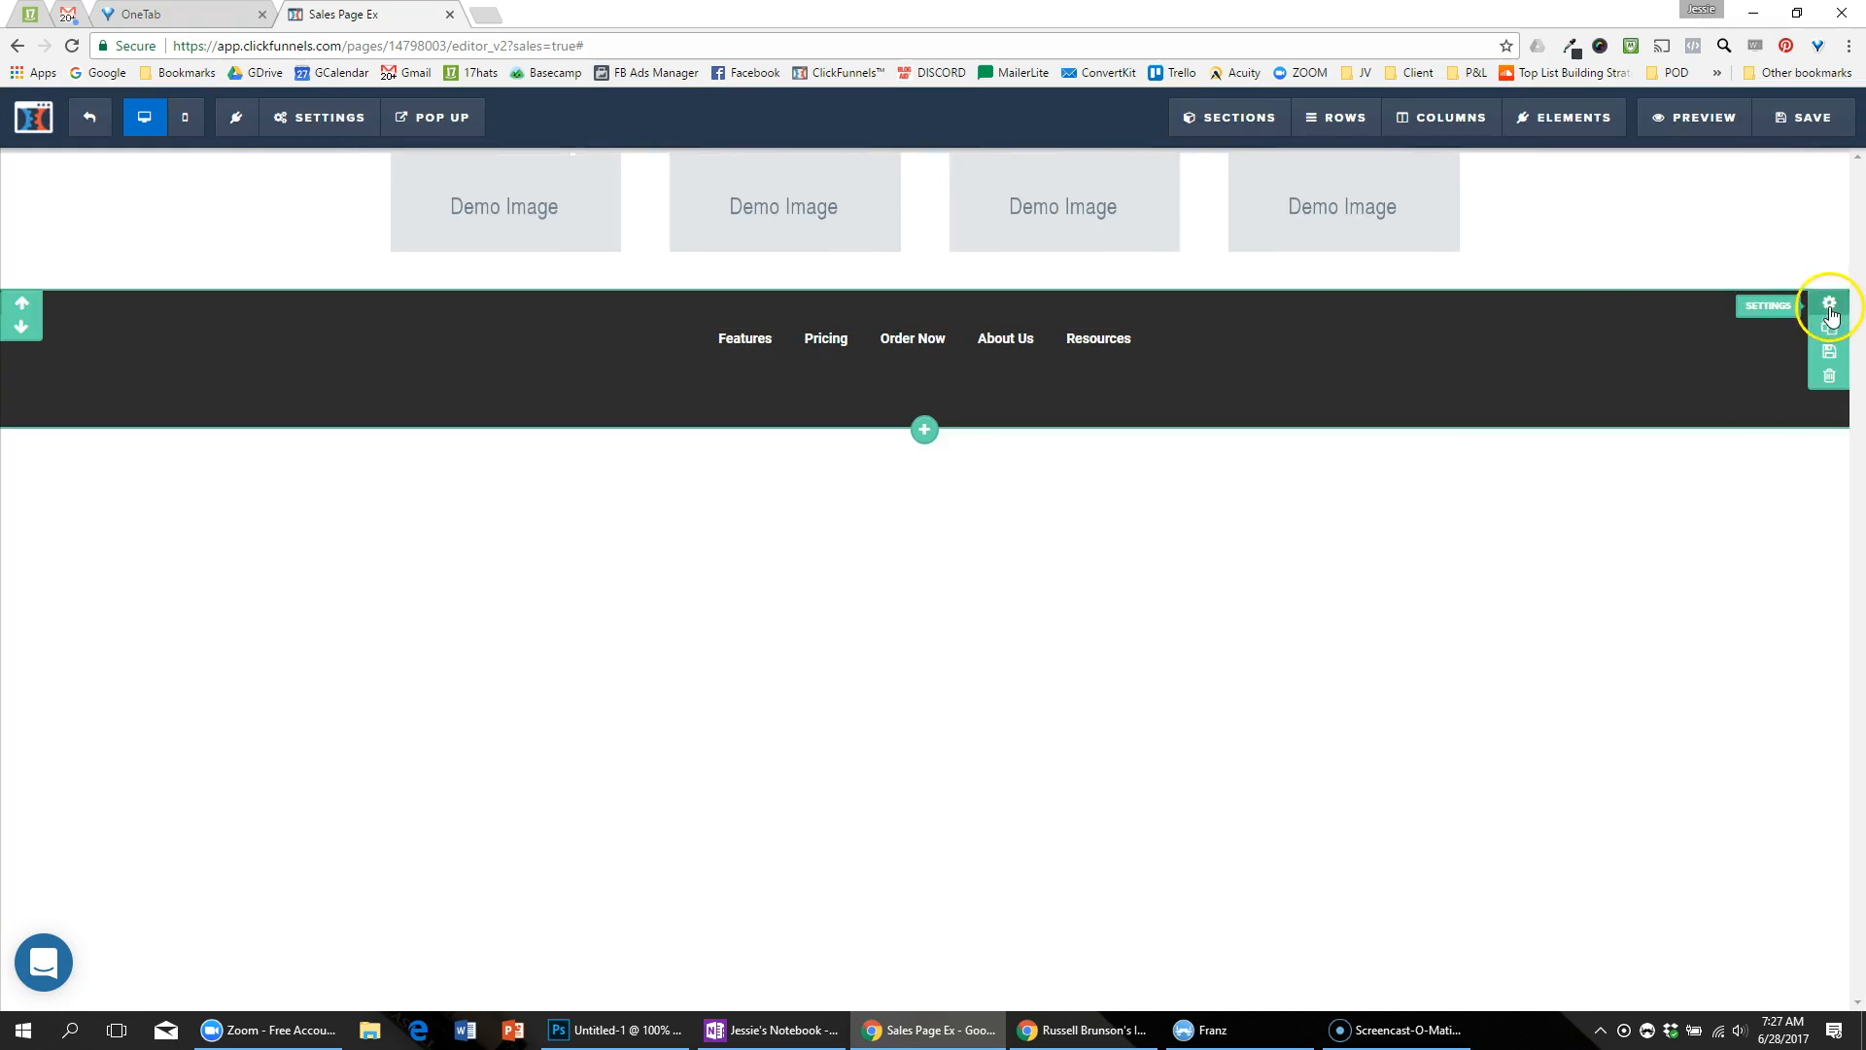
# Step: Set the navigation section's top and bottom padding to 0
pyautogui.click(1828, 303)
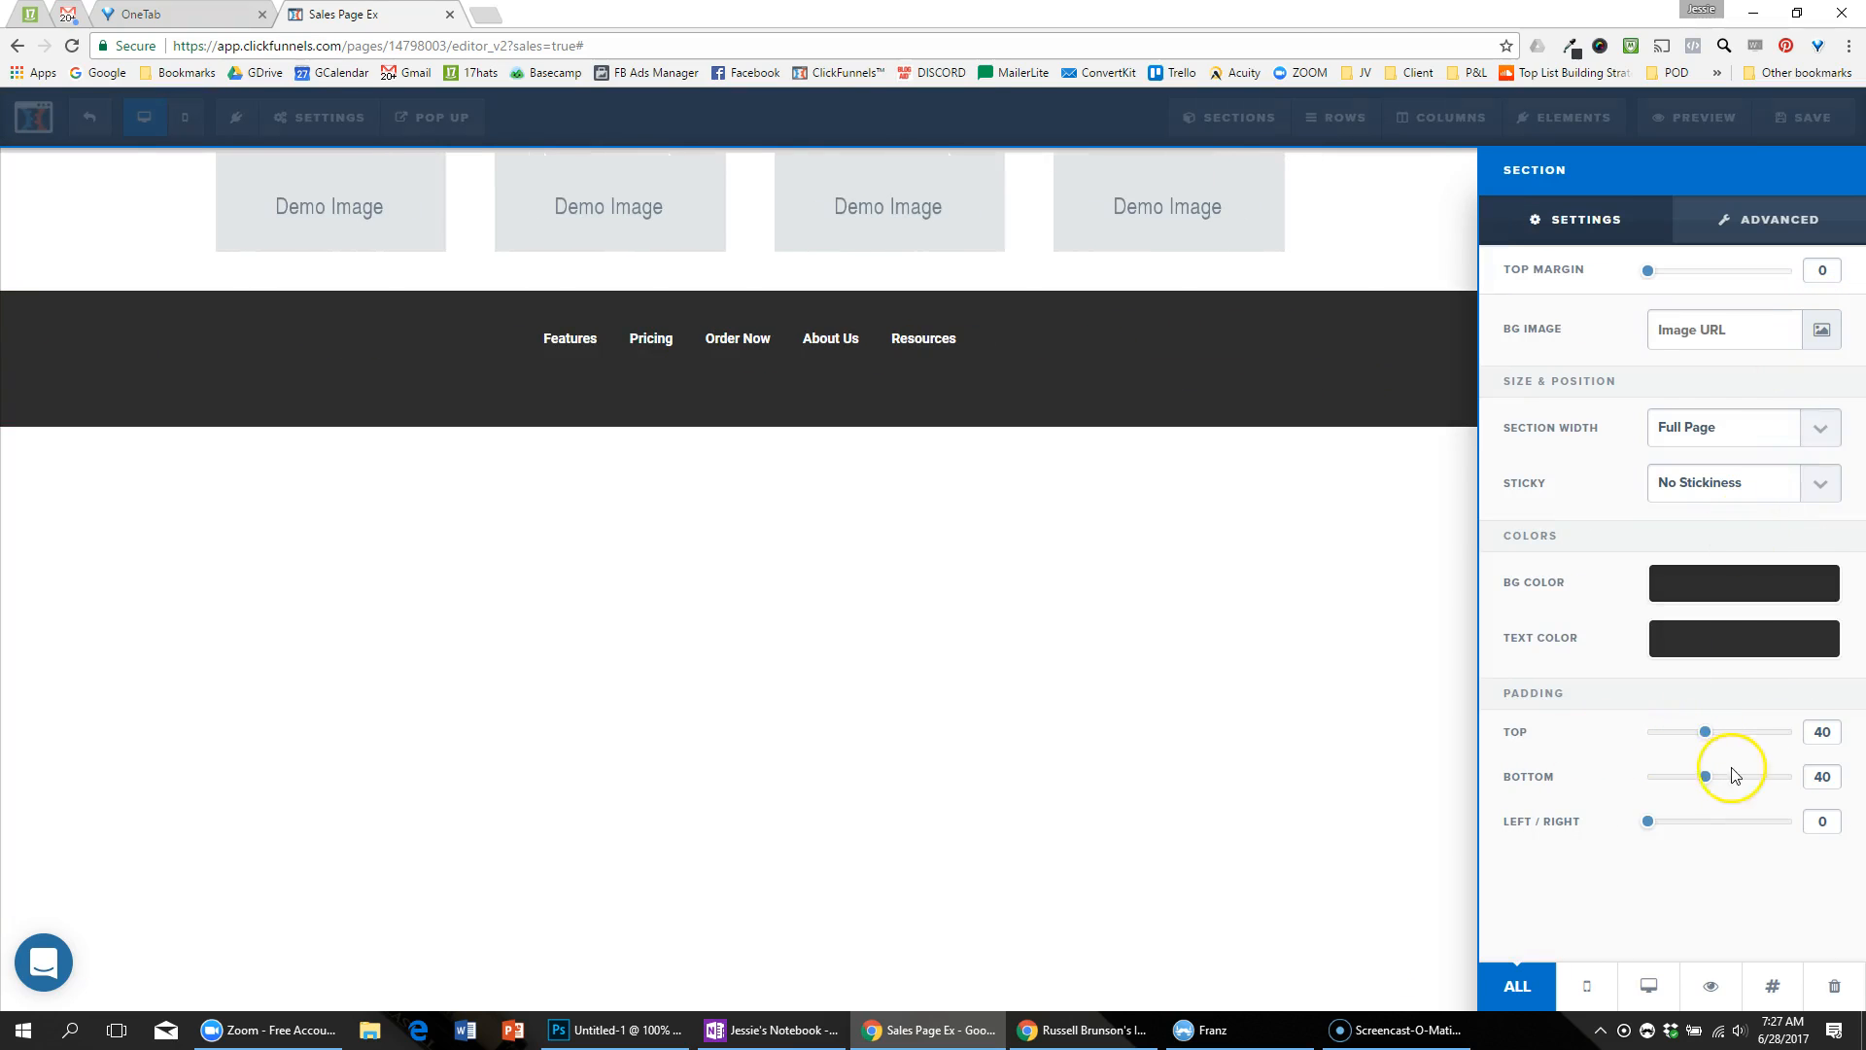
pyautogui.moveTo(1707, 776); pyautogui.dragTo(1609, 773)
pyautogui.moveTo(1705, 731); pyautogui.dragTo(1599, 741)
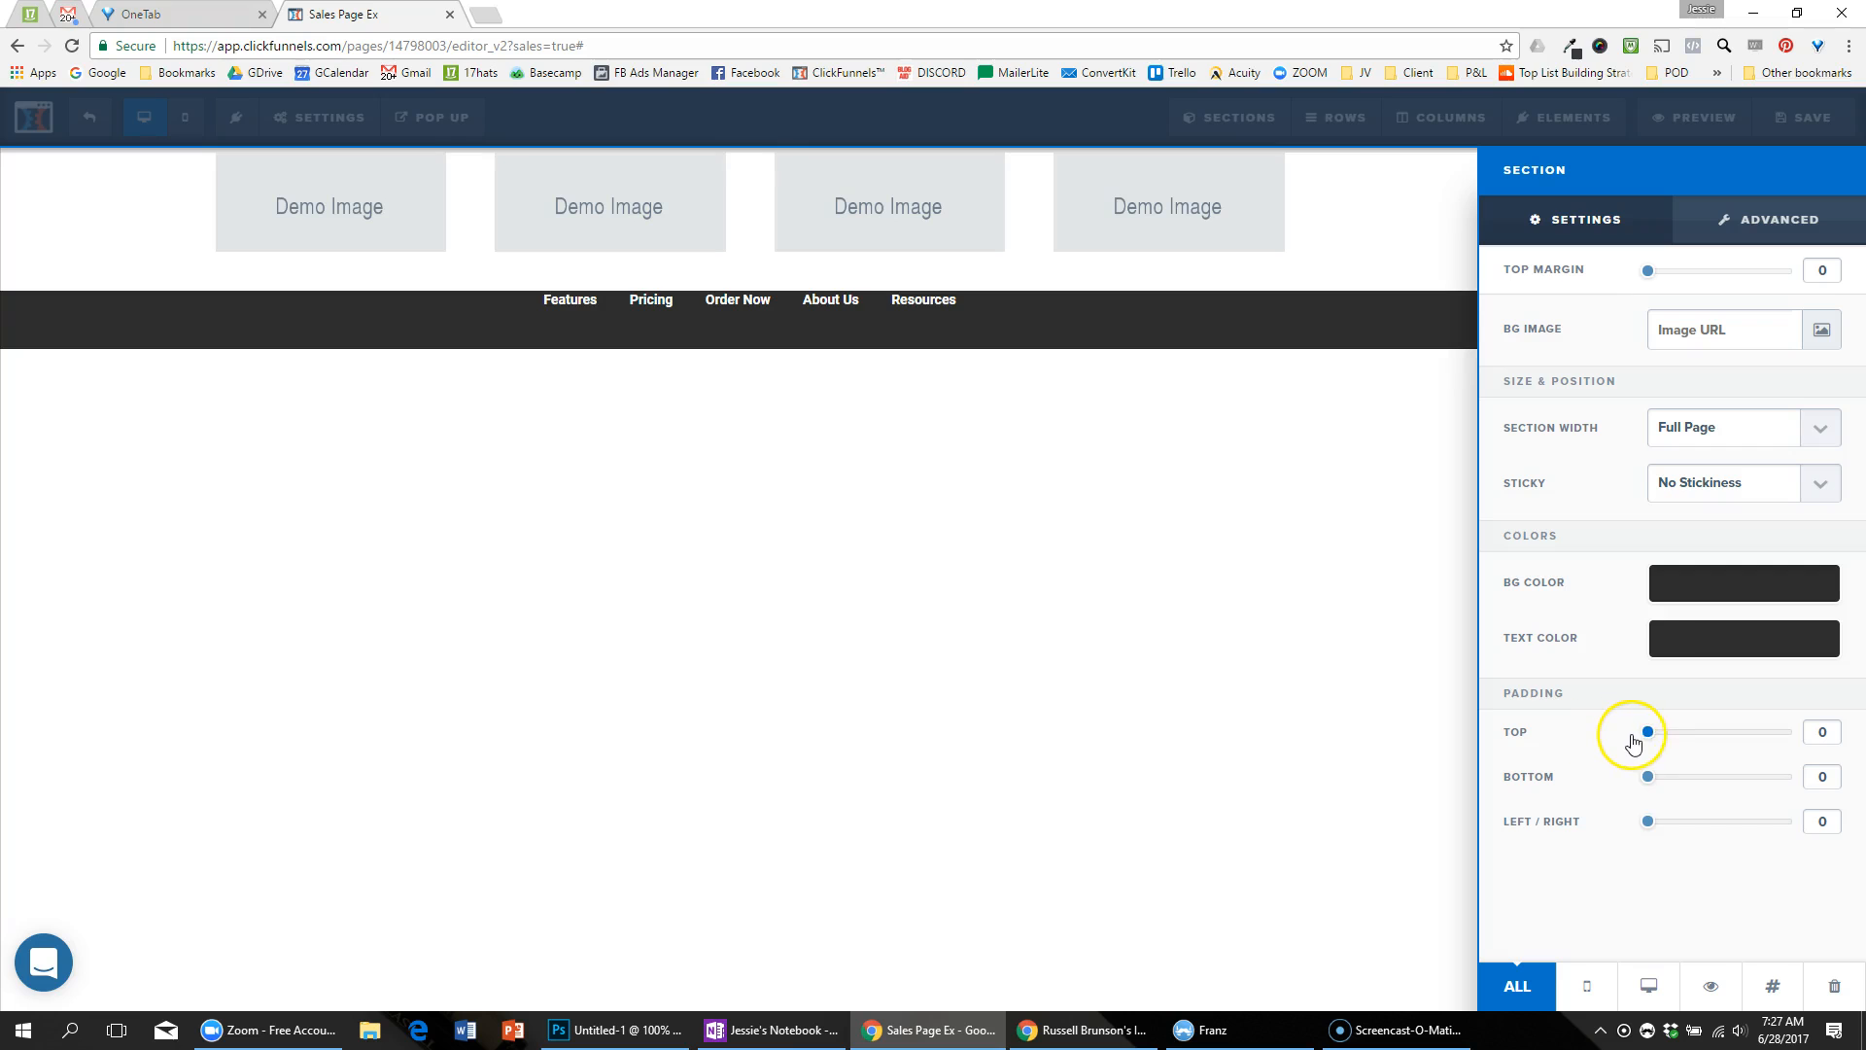
# Step: Set the bottom padding of the one-column navigation row to 10
pyautogui.click(1366, 365)
pyautogui.click(1367, 285)
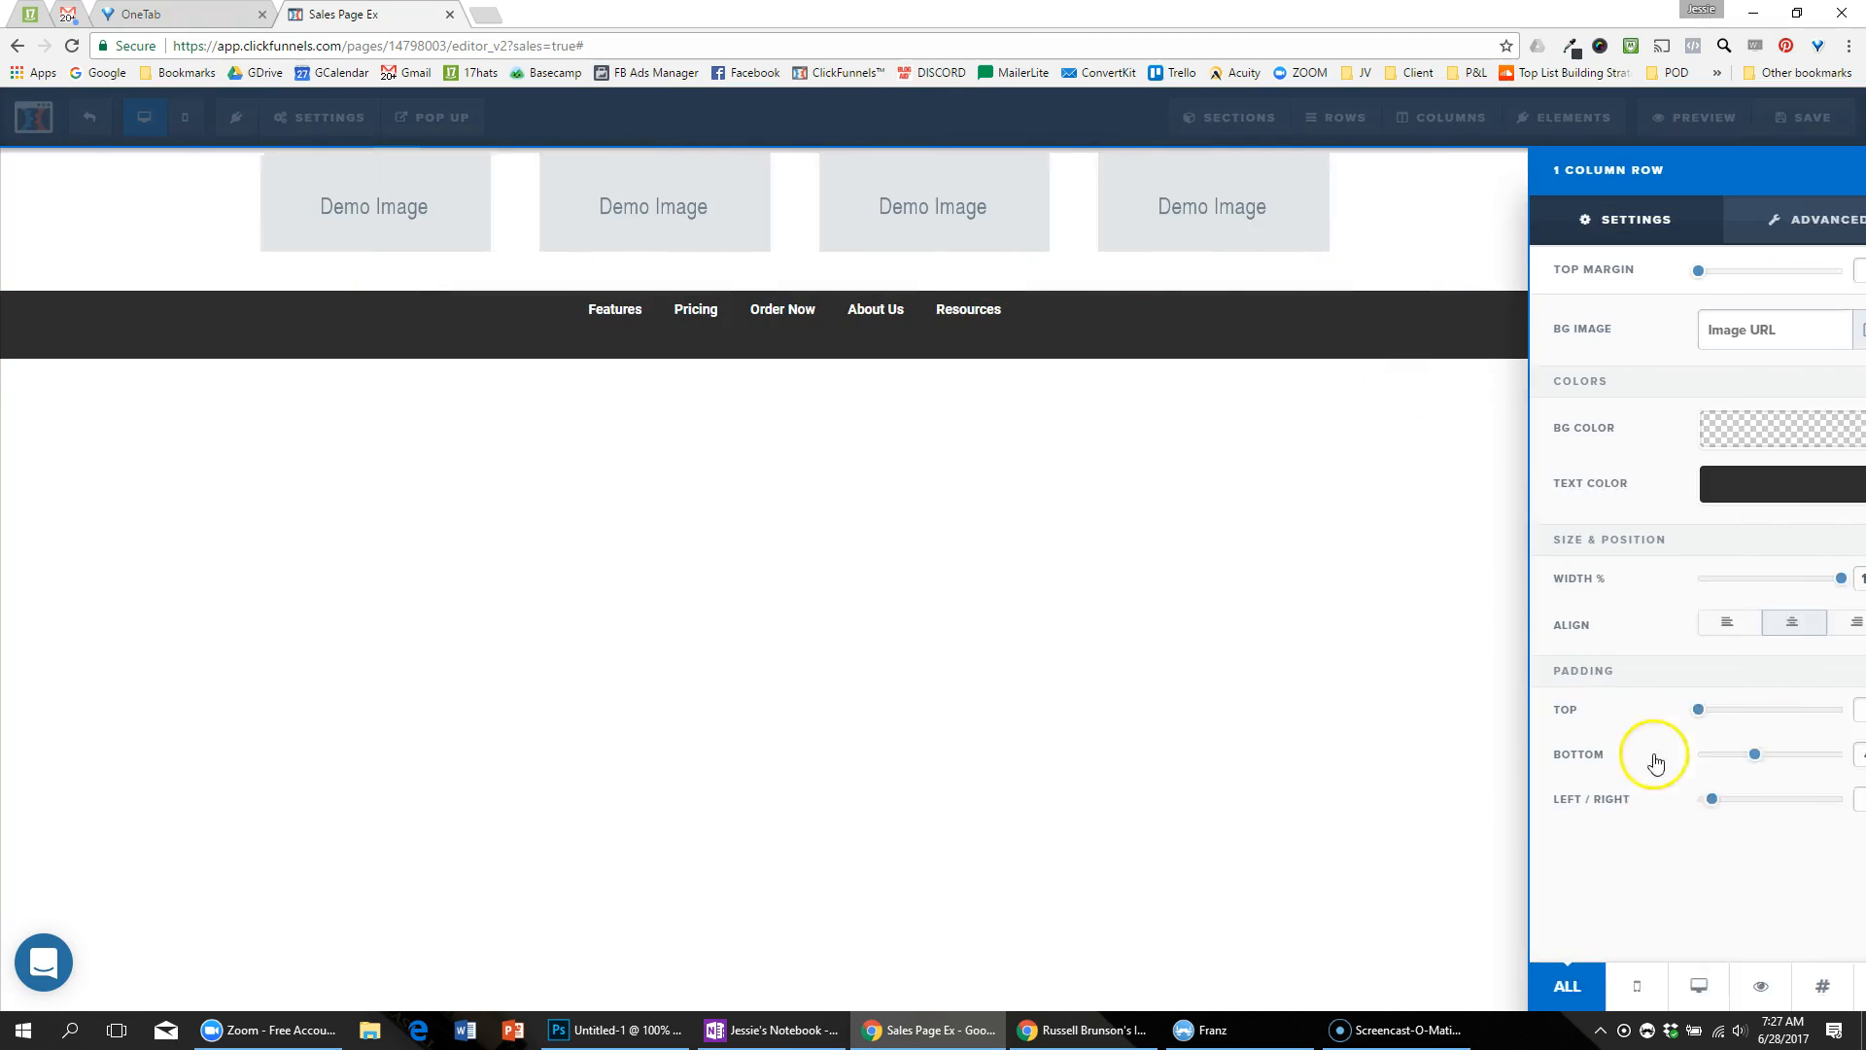
pyautogui.moveTo(1701, 754); pyautogui.dragTo(1664, 766)
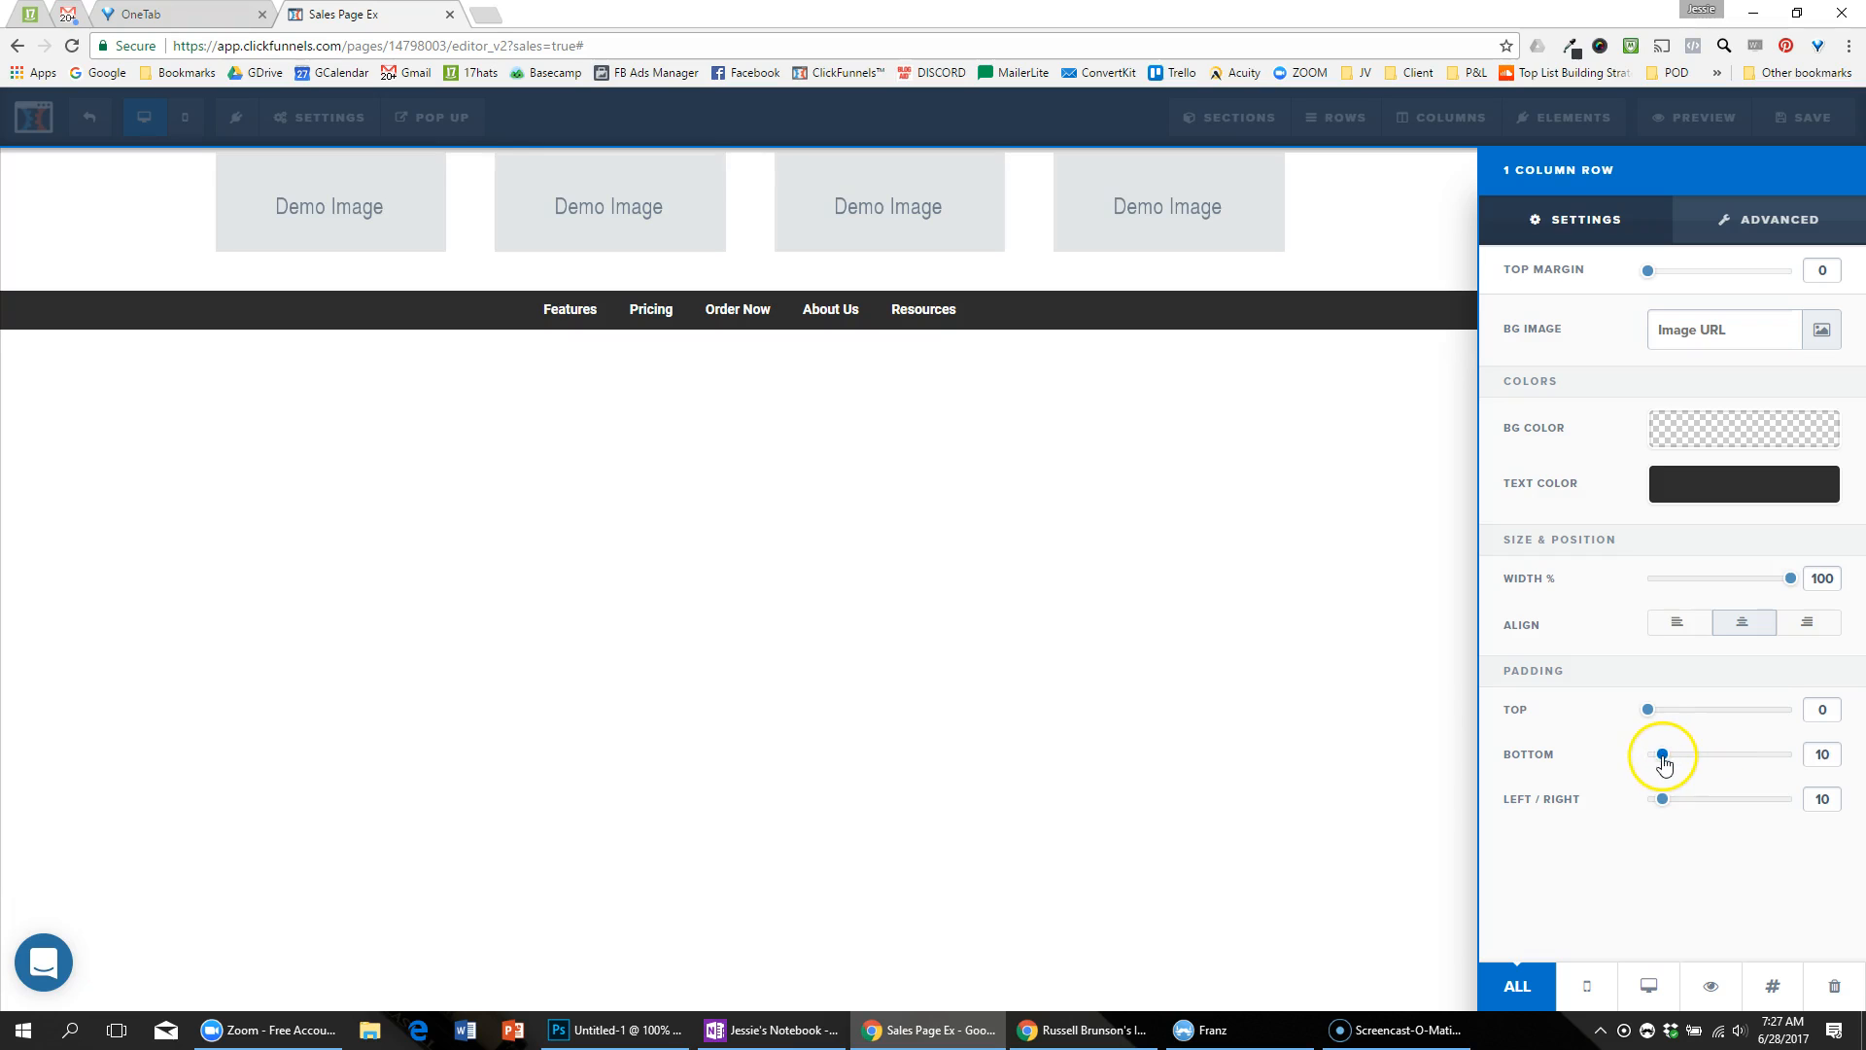
pyautogui.click(1187, 479)
# Step: Compare the header spacing with the reference page and set the four-column image row's bottom padding to 15
pyautogui.hotkey('alt', 'Tab')
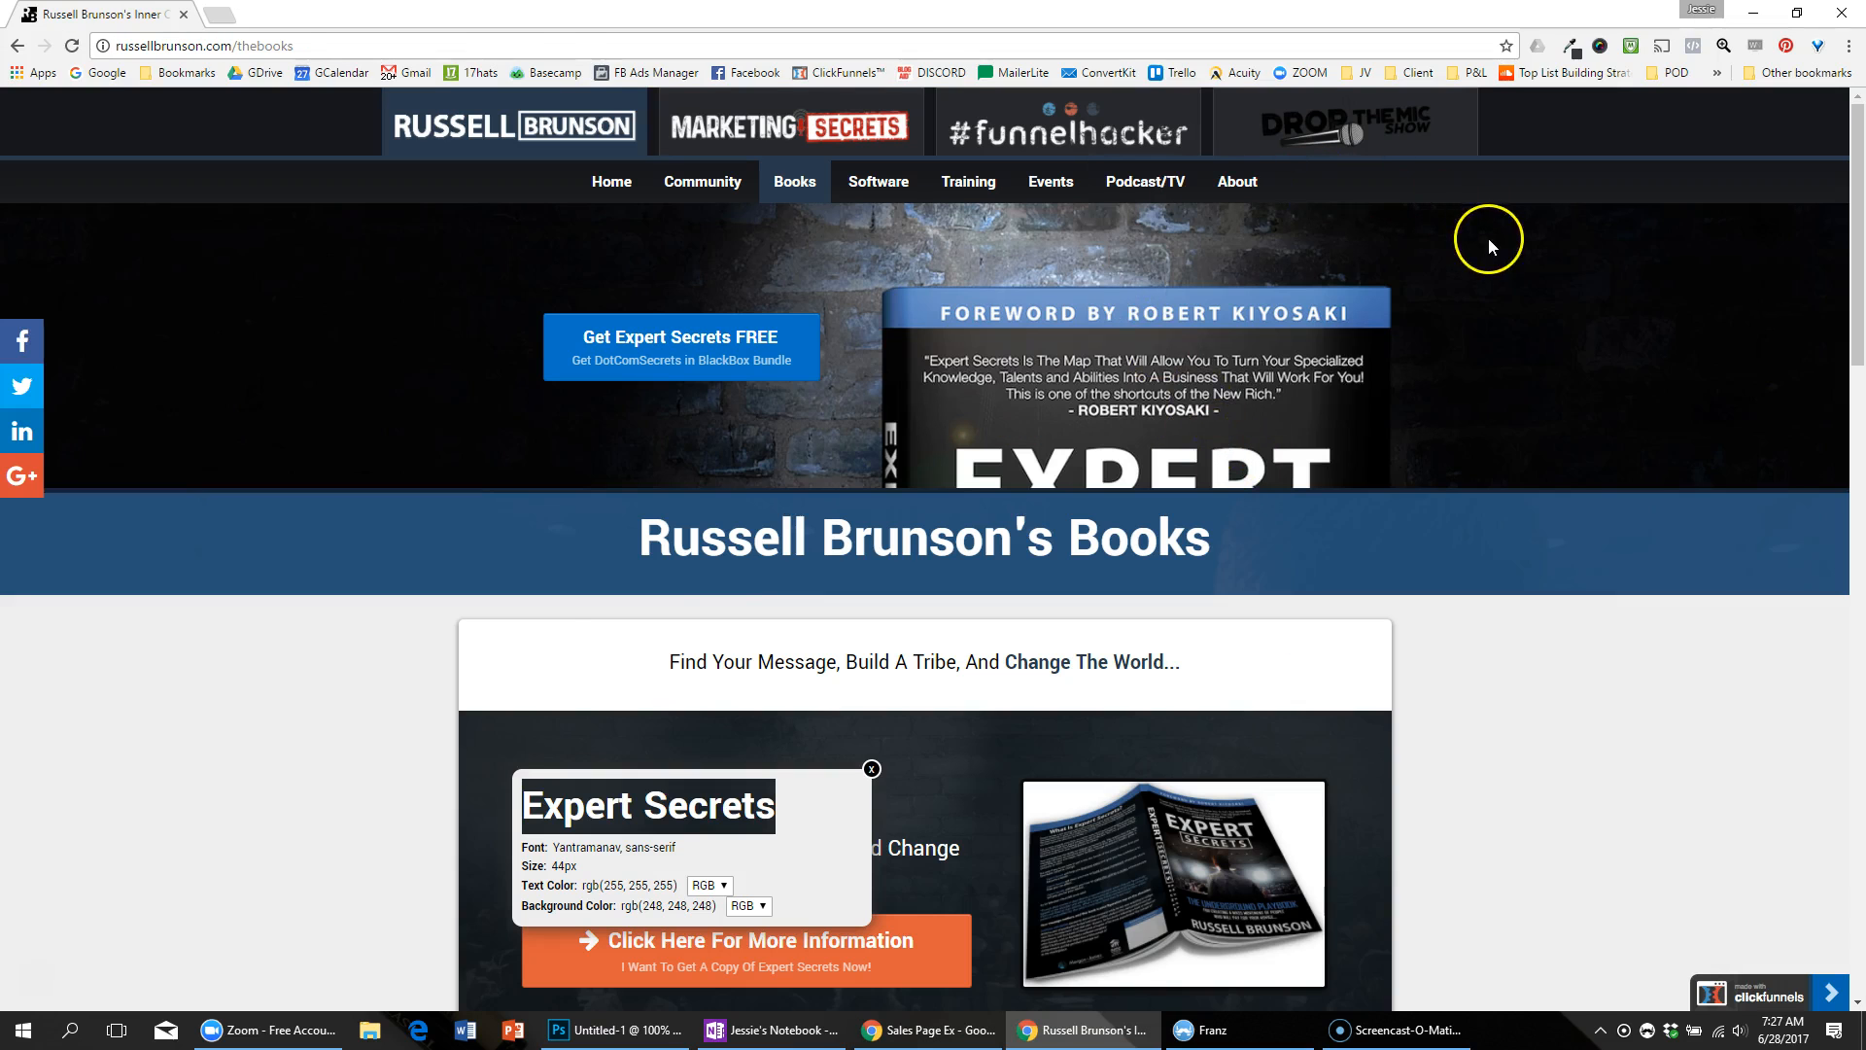
pyautogui.hotkey('alt', 'Tab')
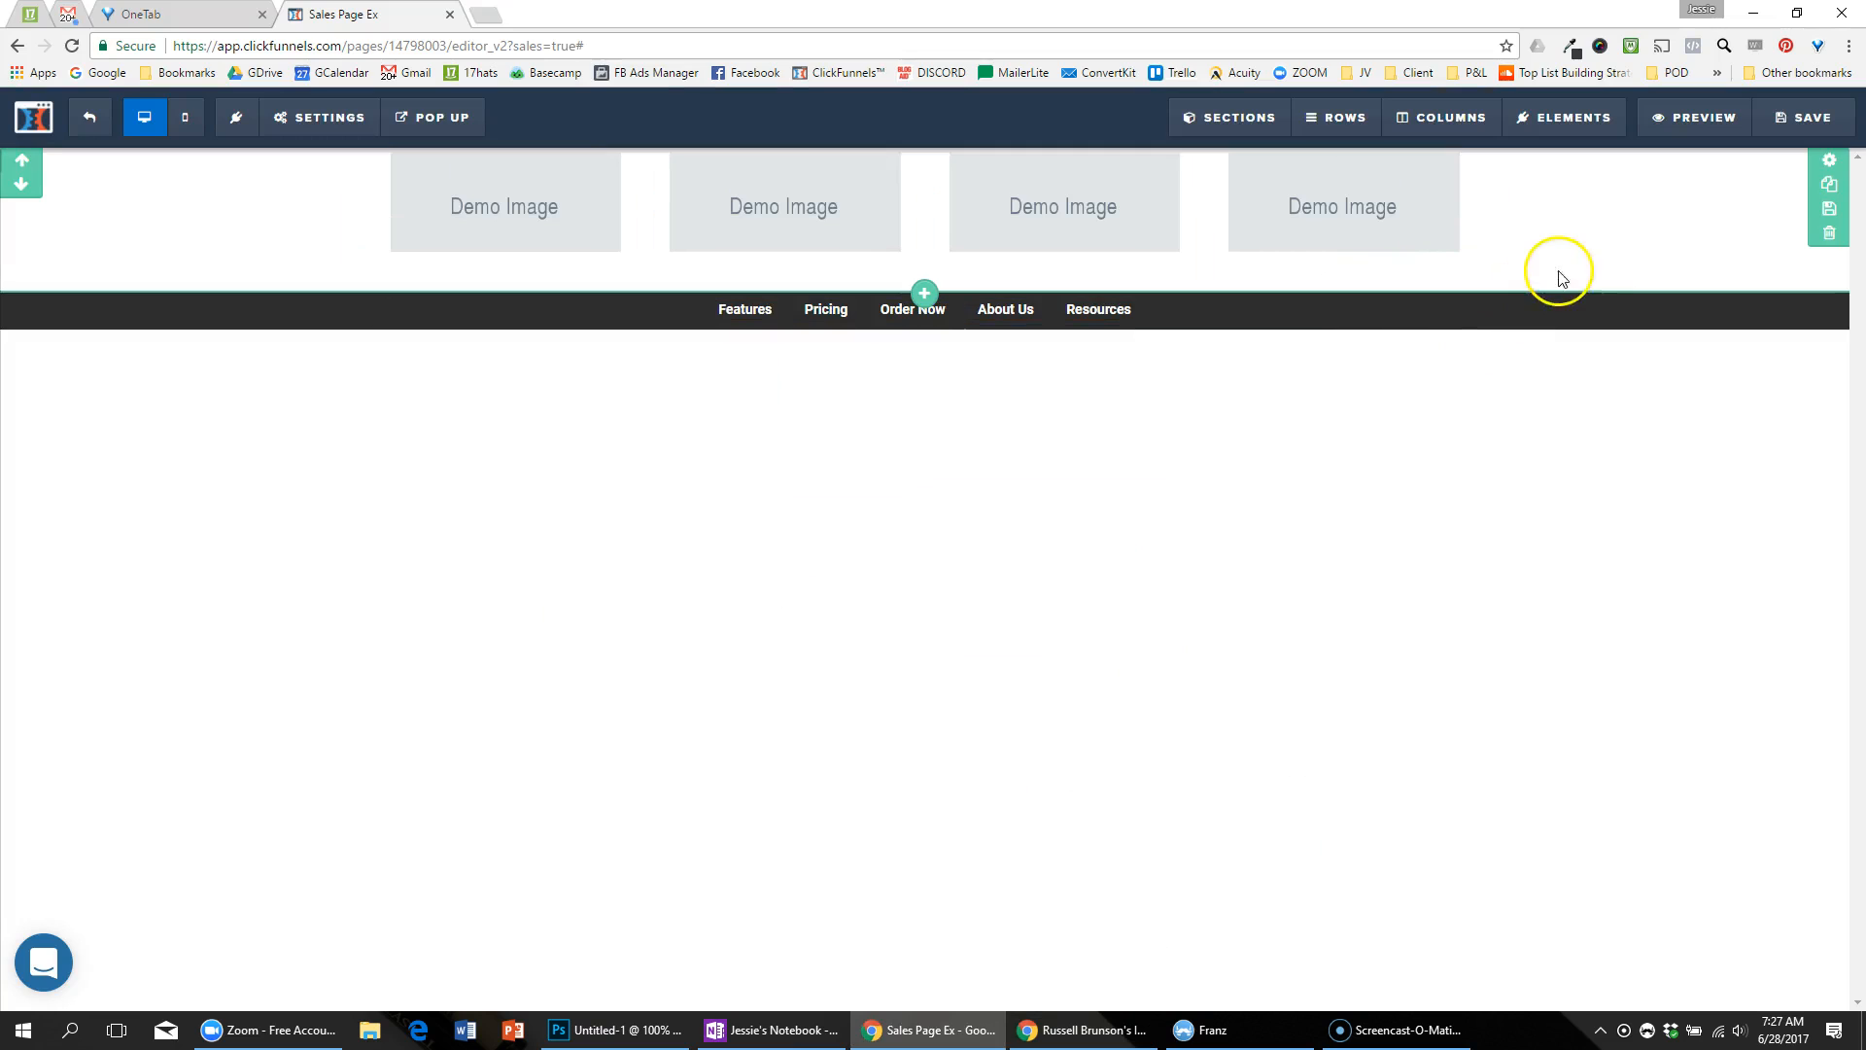
pyautogui.click(1828, 162)
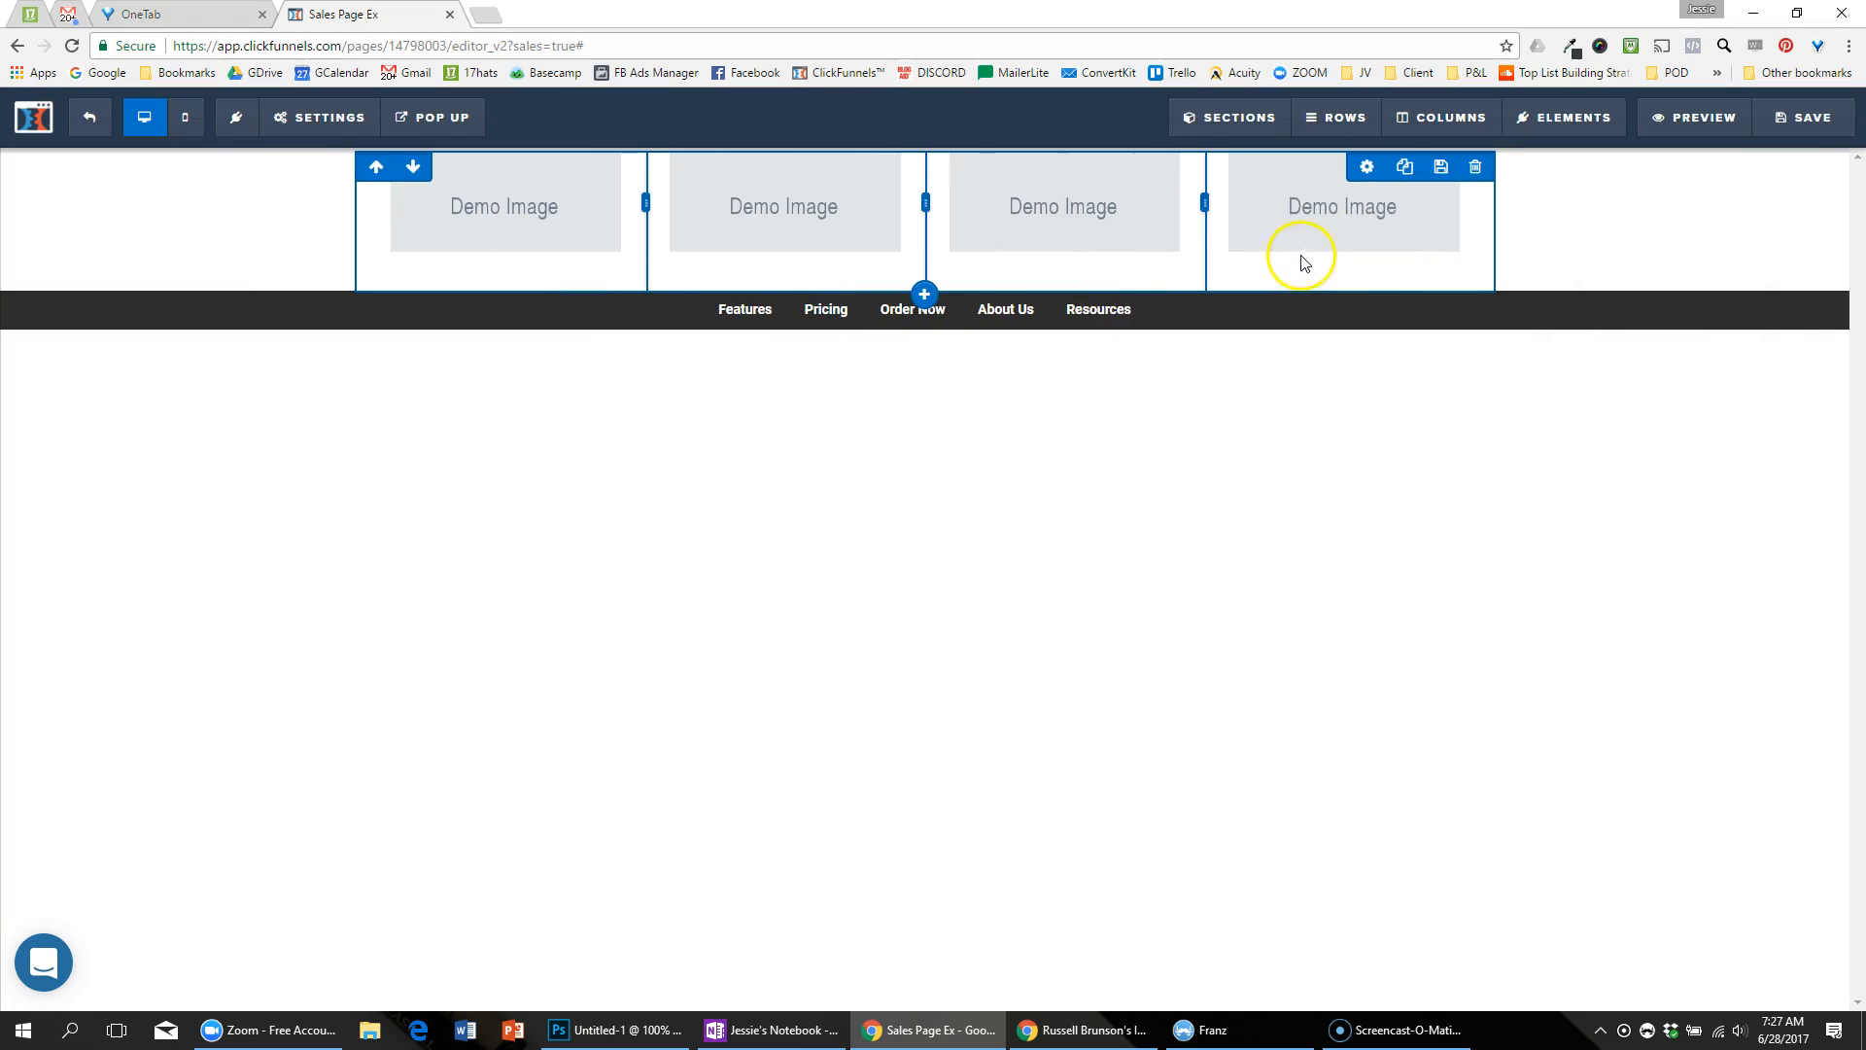
pyautogui.click(1369, 167)
pyautogui.moveTo(1698, 766); pyautogui.dragTo(1670, 766)
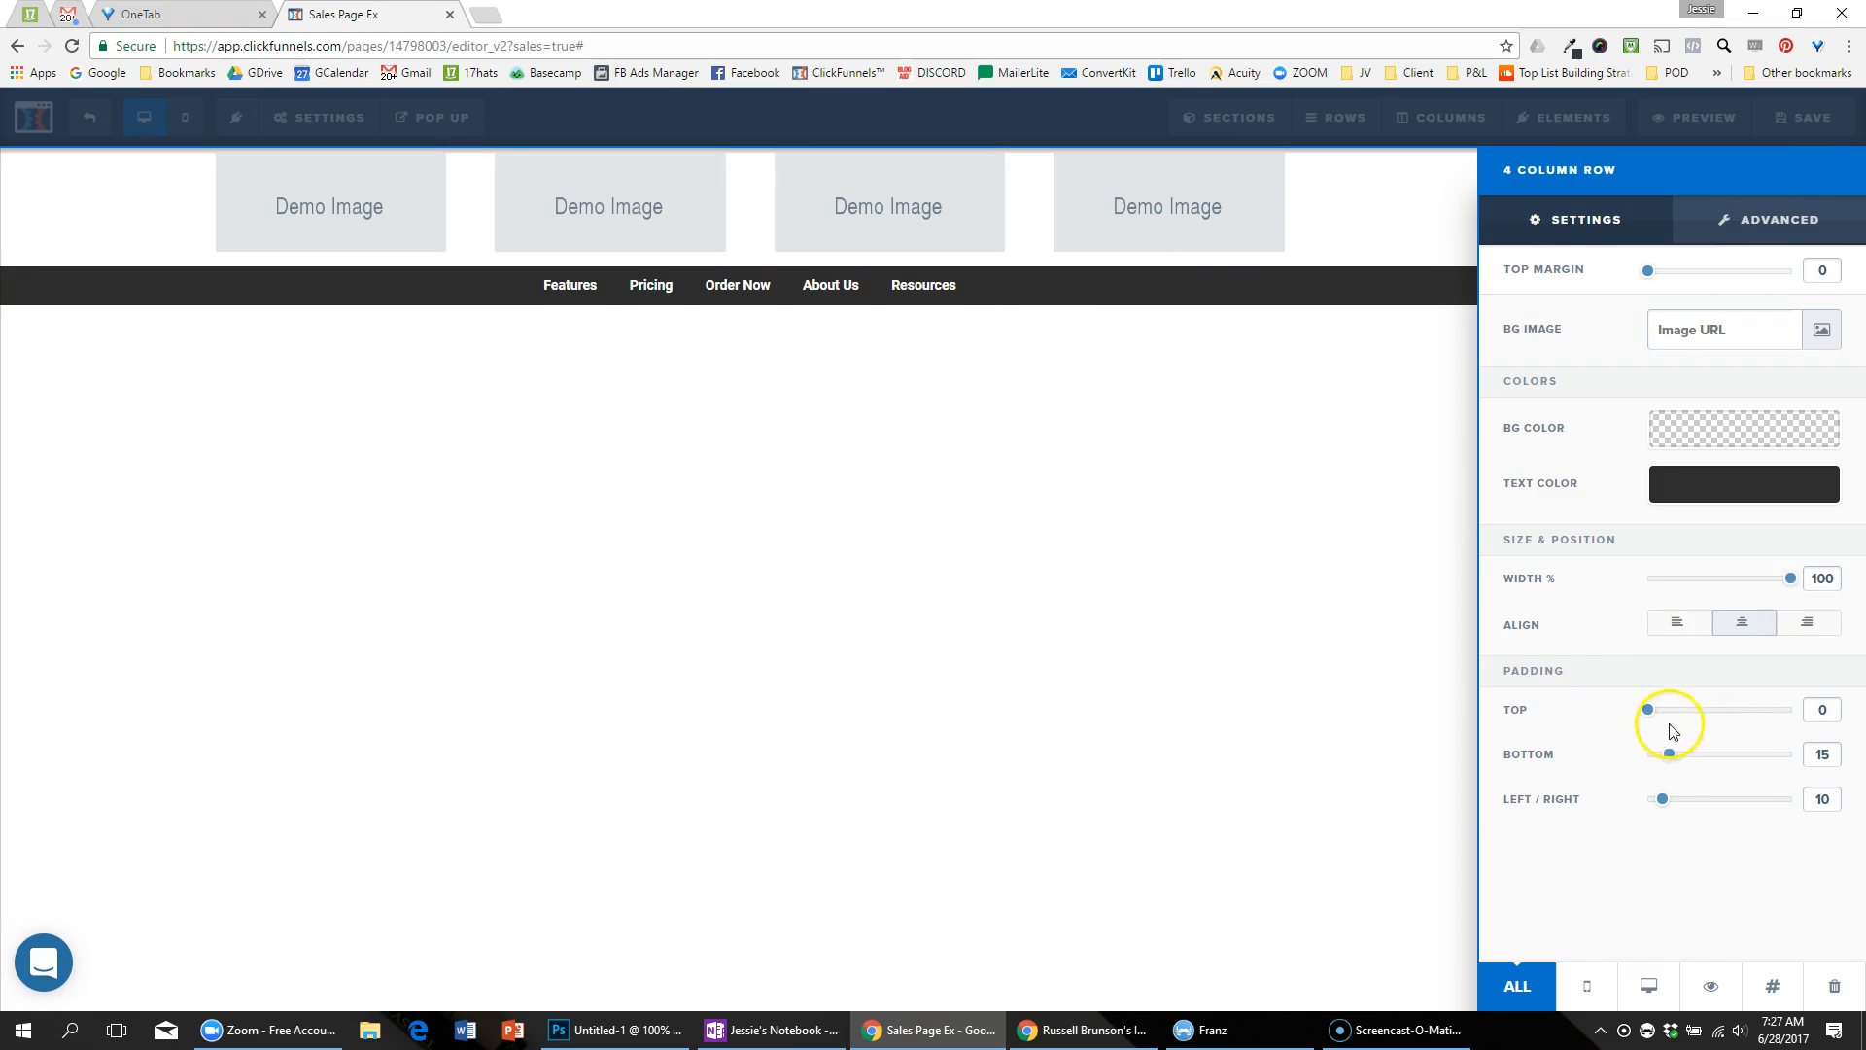
pyautogui.click(1133, 467)
# Step: Examine the reference page's title band and book panels below the header, and turn off the font inspector
pyautogui.hotkey('alt', 'Tab')
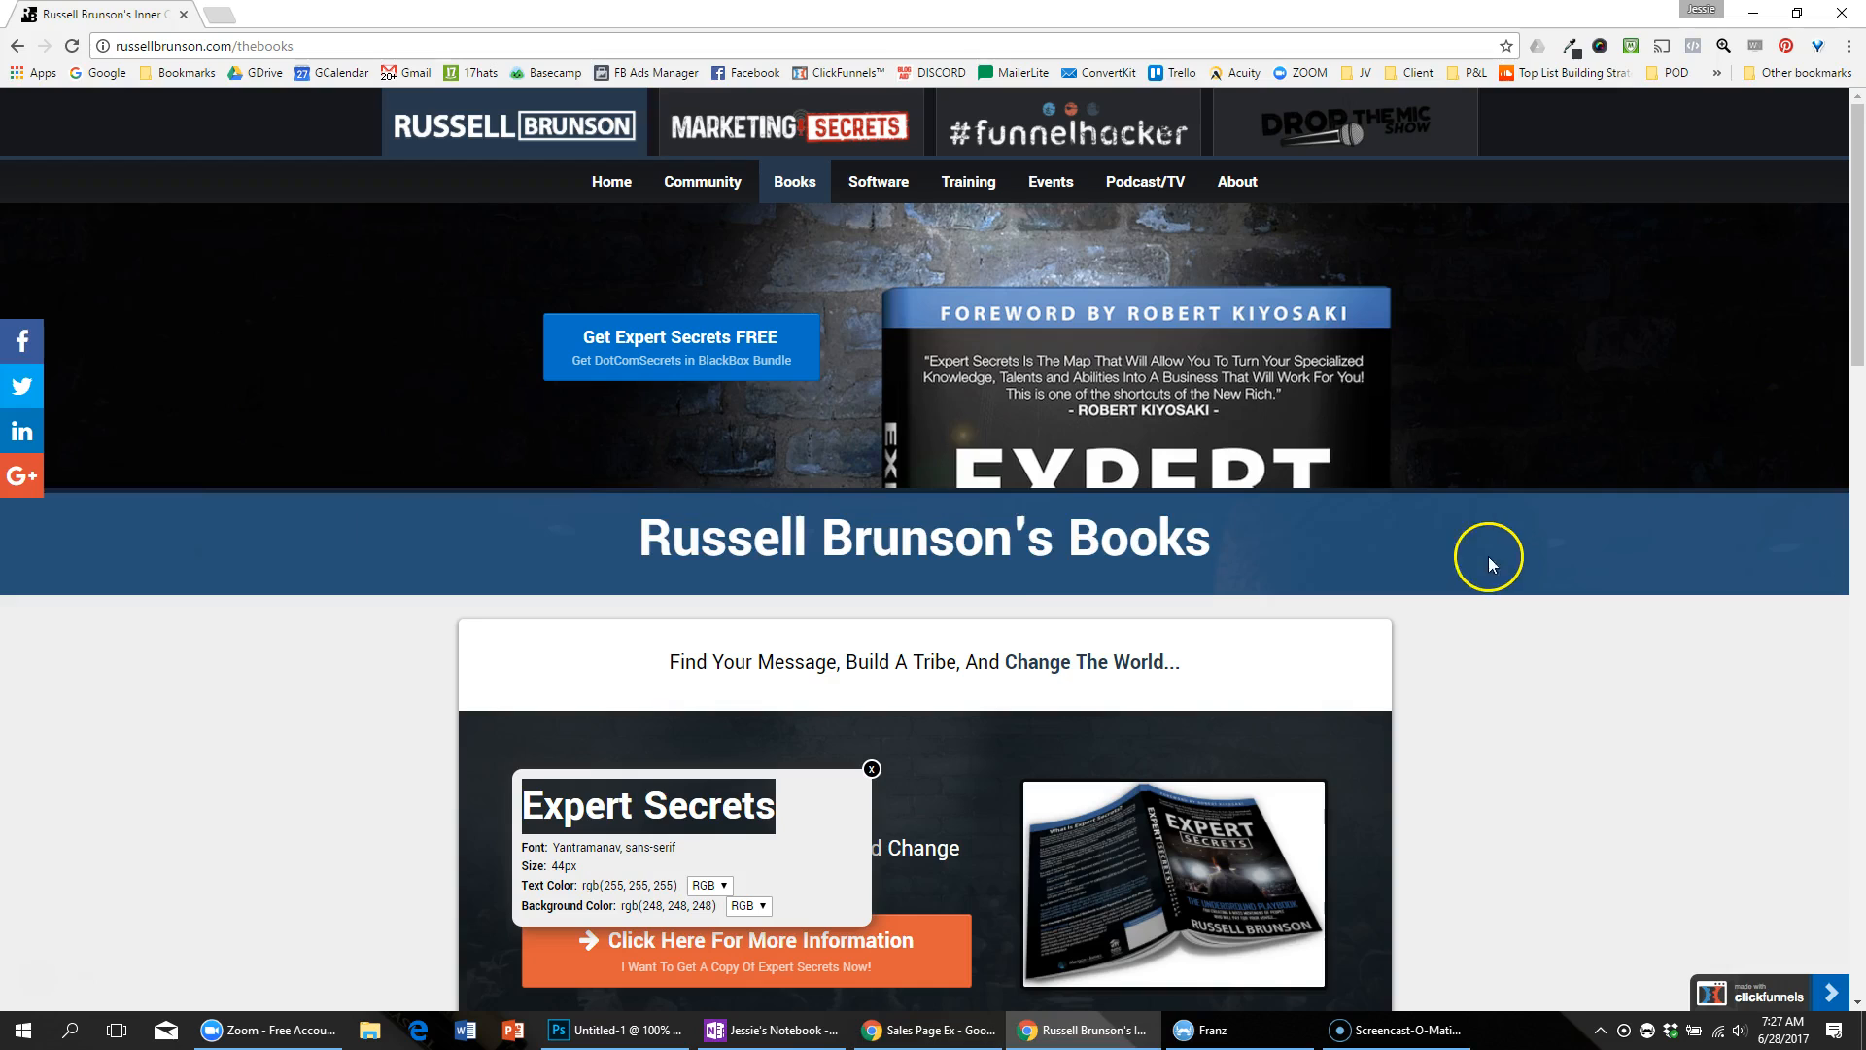
pyautogui.hotkey('alt', 'Tab')
pyautogui.hotkey('alt', 'Tab')
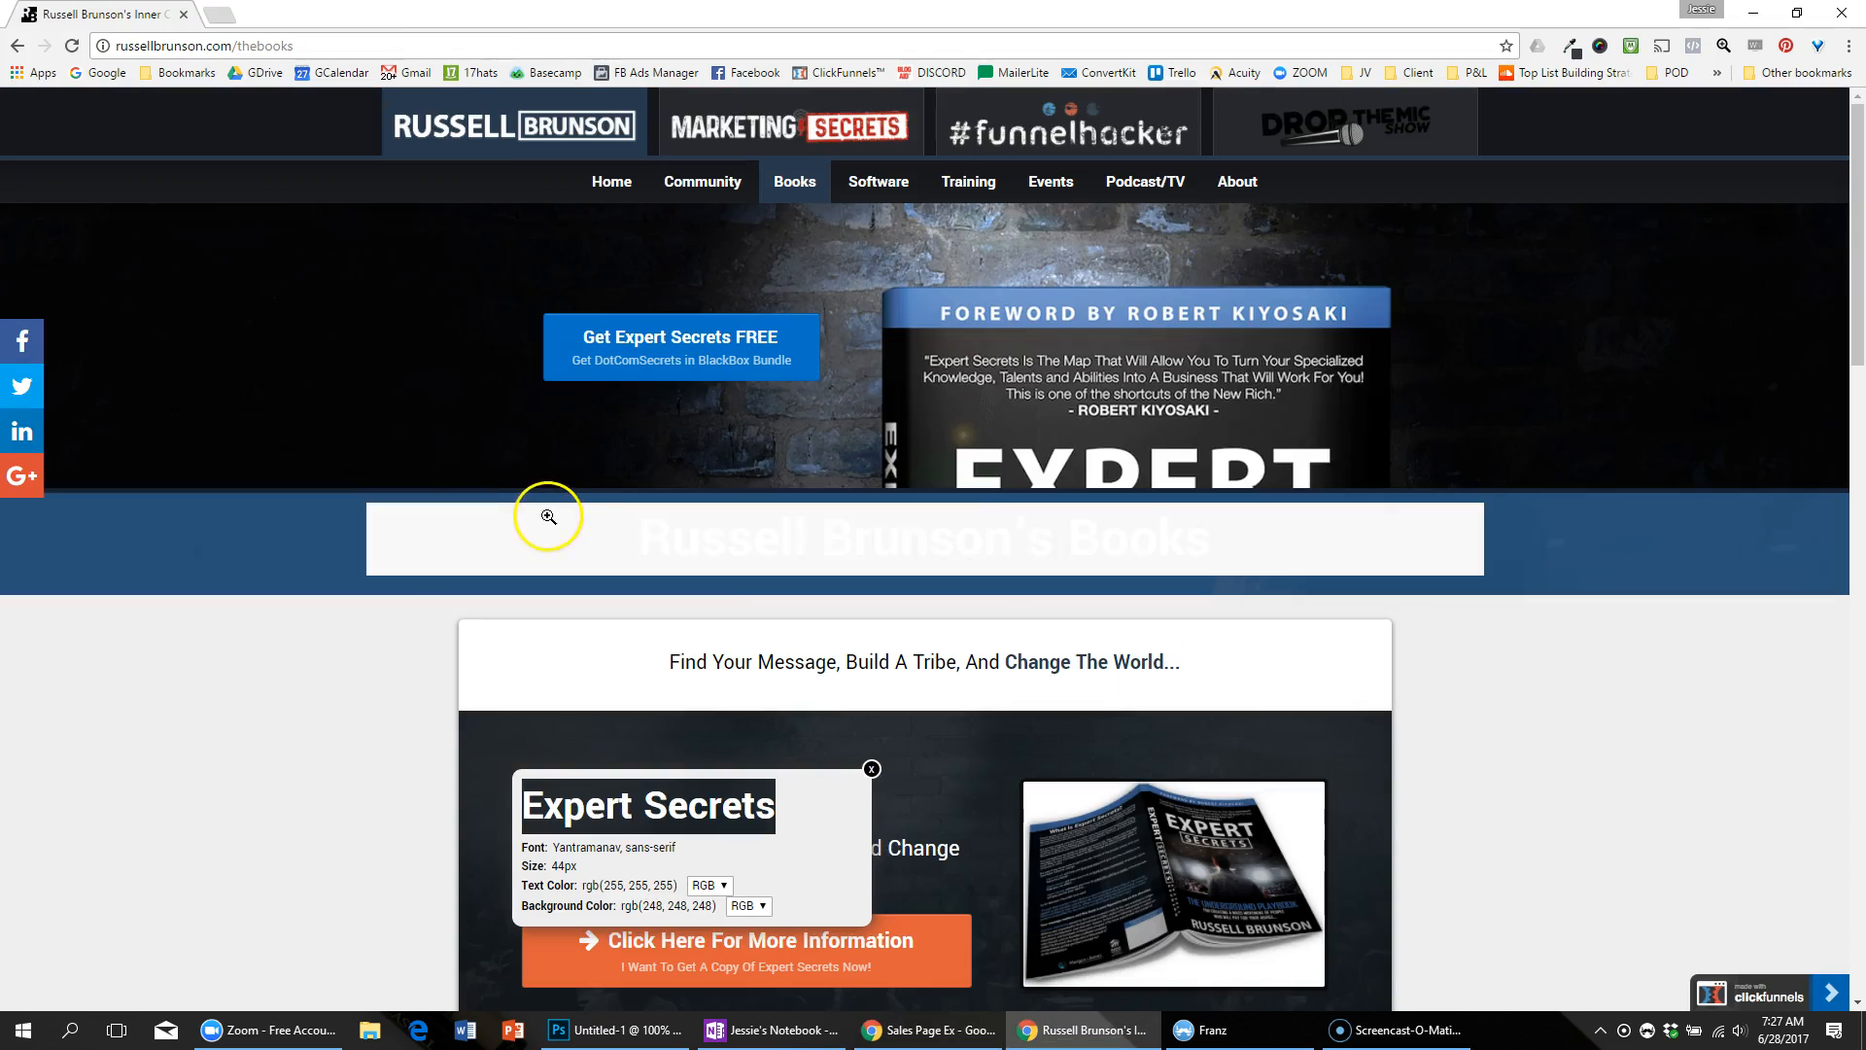
pyautogui.scroll(-2, 321, 506)
pyautogui.scroll(-1, 470, 387)
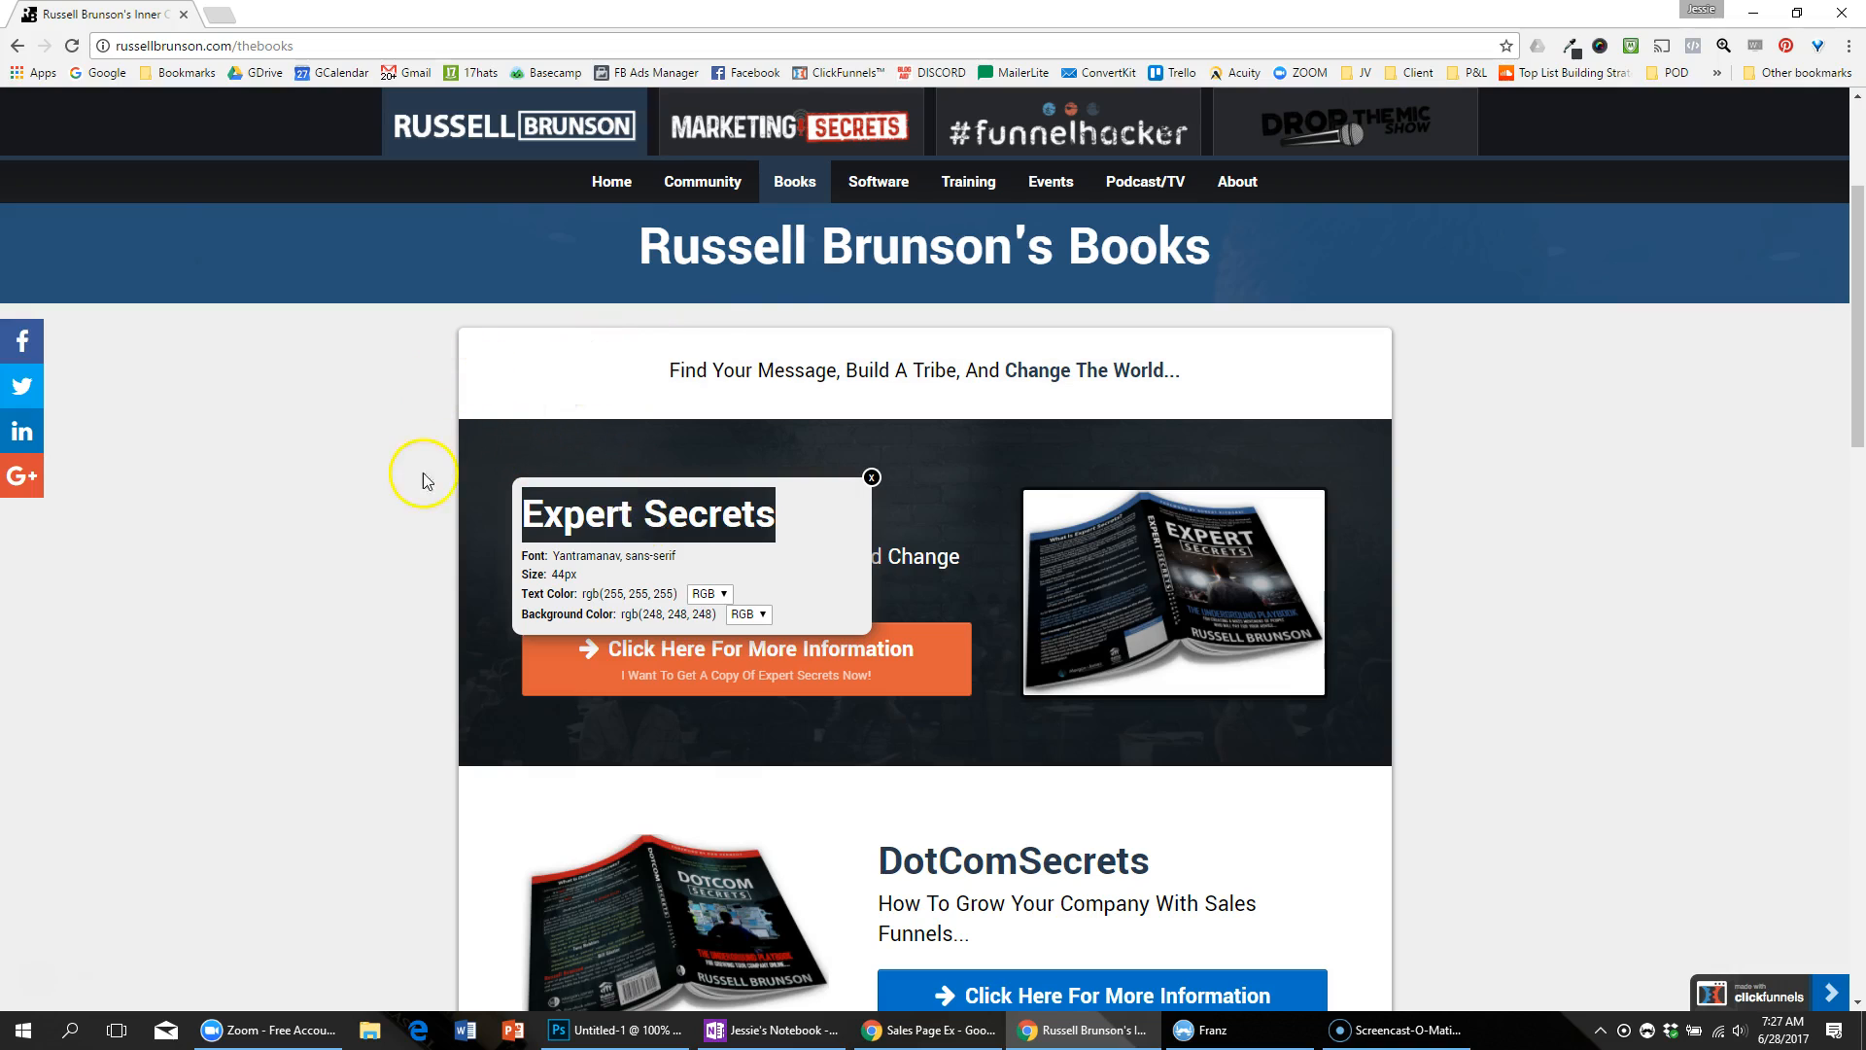
pyautogui.click(1723, 46)
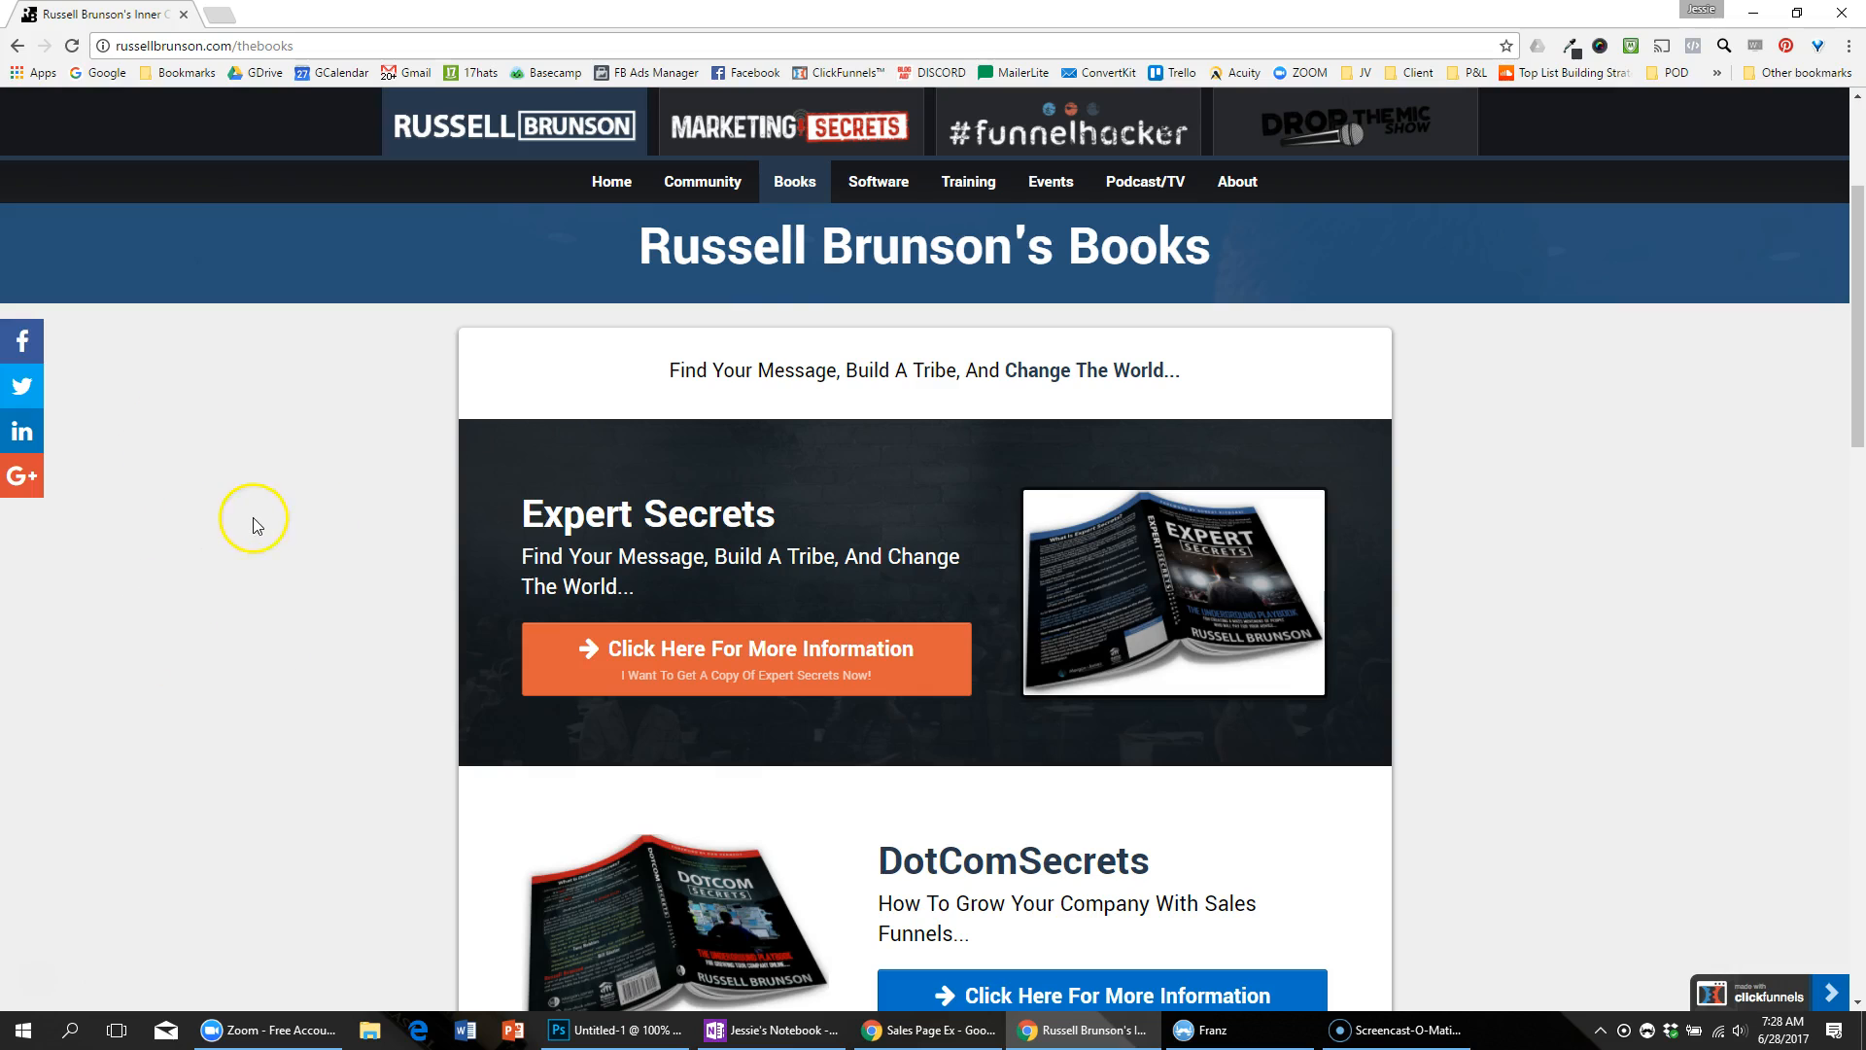
# Step: Sample the reference page's light grey background with the Eye Dropper and select its hex value #eeeeee for copying
pyautogui.click(1571, 48)
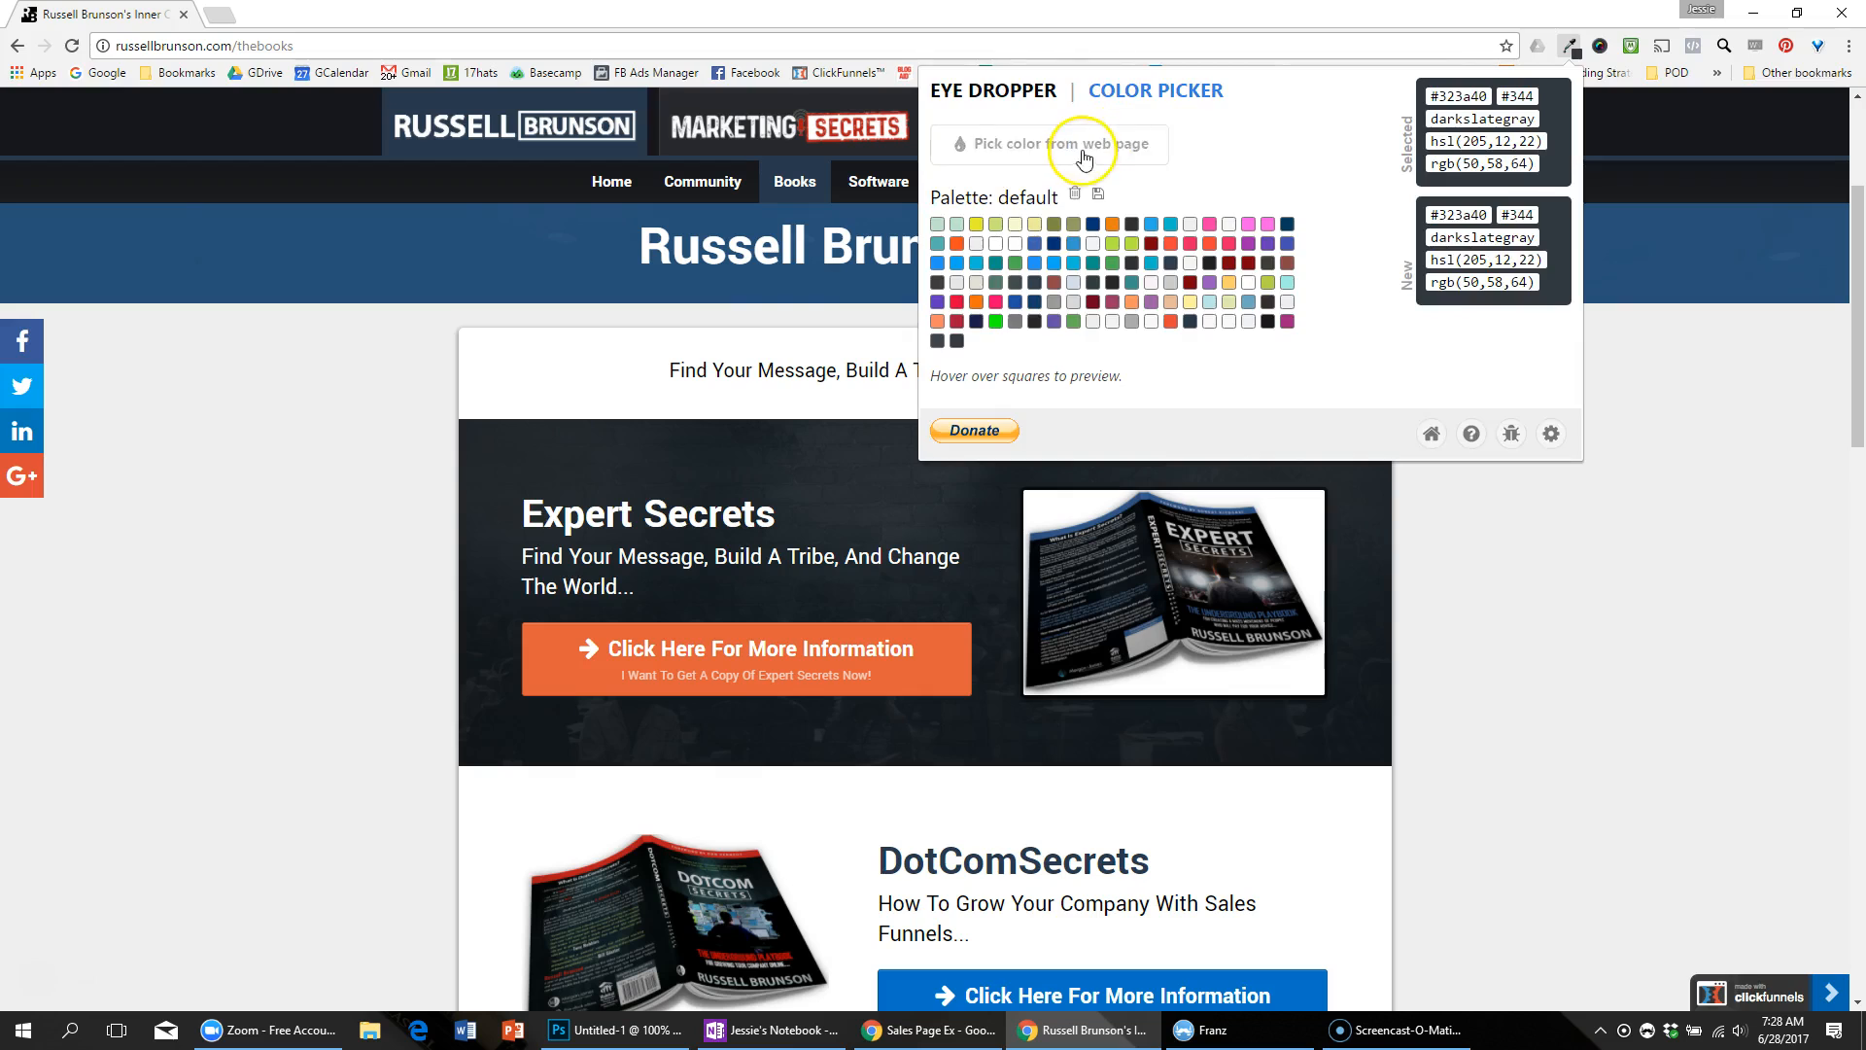
pyautogui.click(1075, 144)
pyautogui.click(1625, 511)
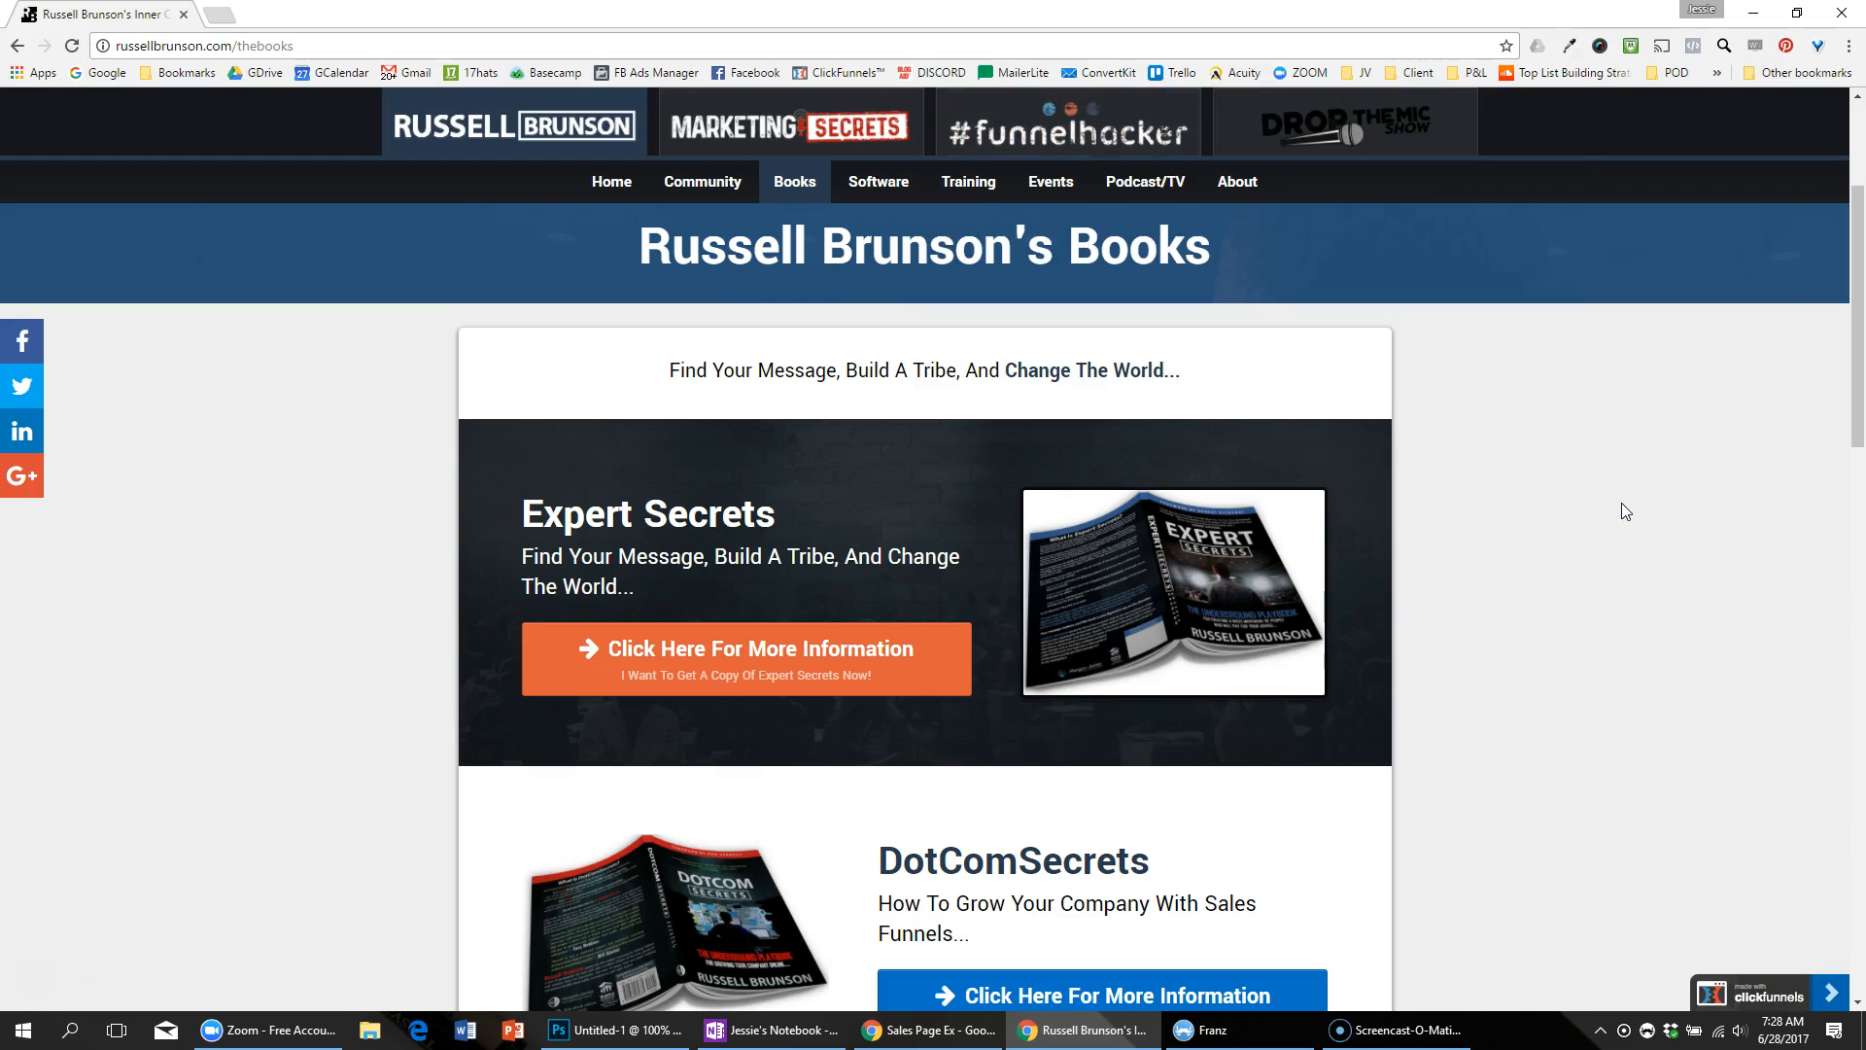
pyautogui.click(1567, 47)
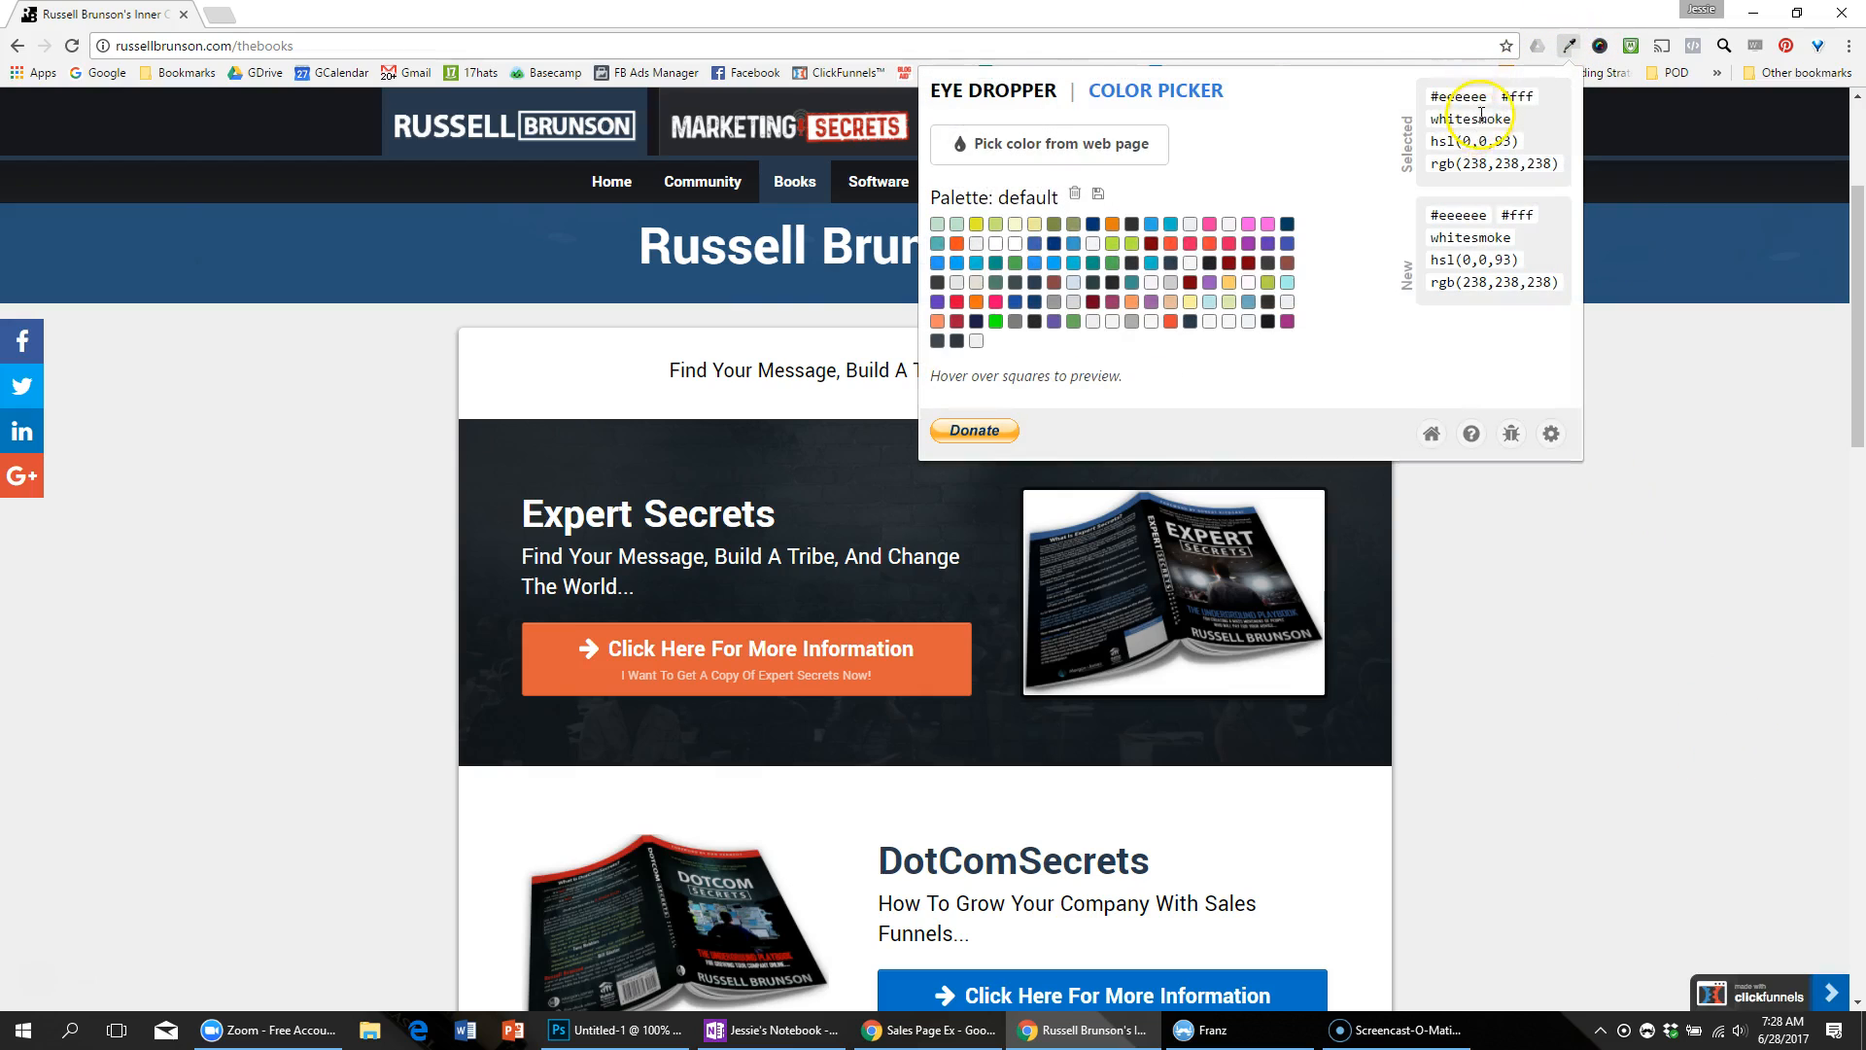
pyautogui.moveTo(1473, 105); pyautogui.dragTo(1434, 104)
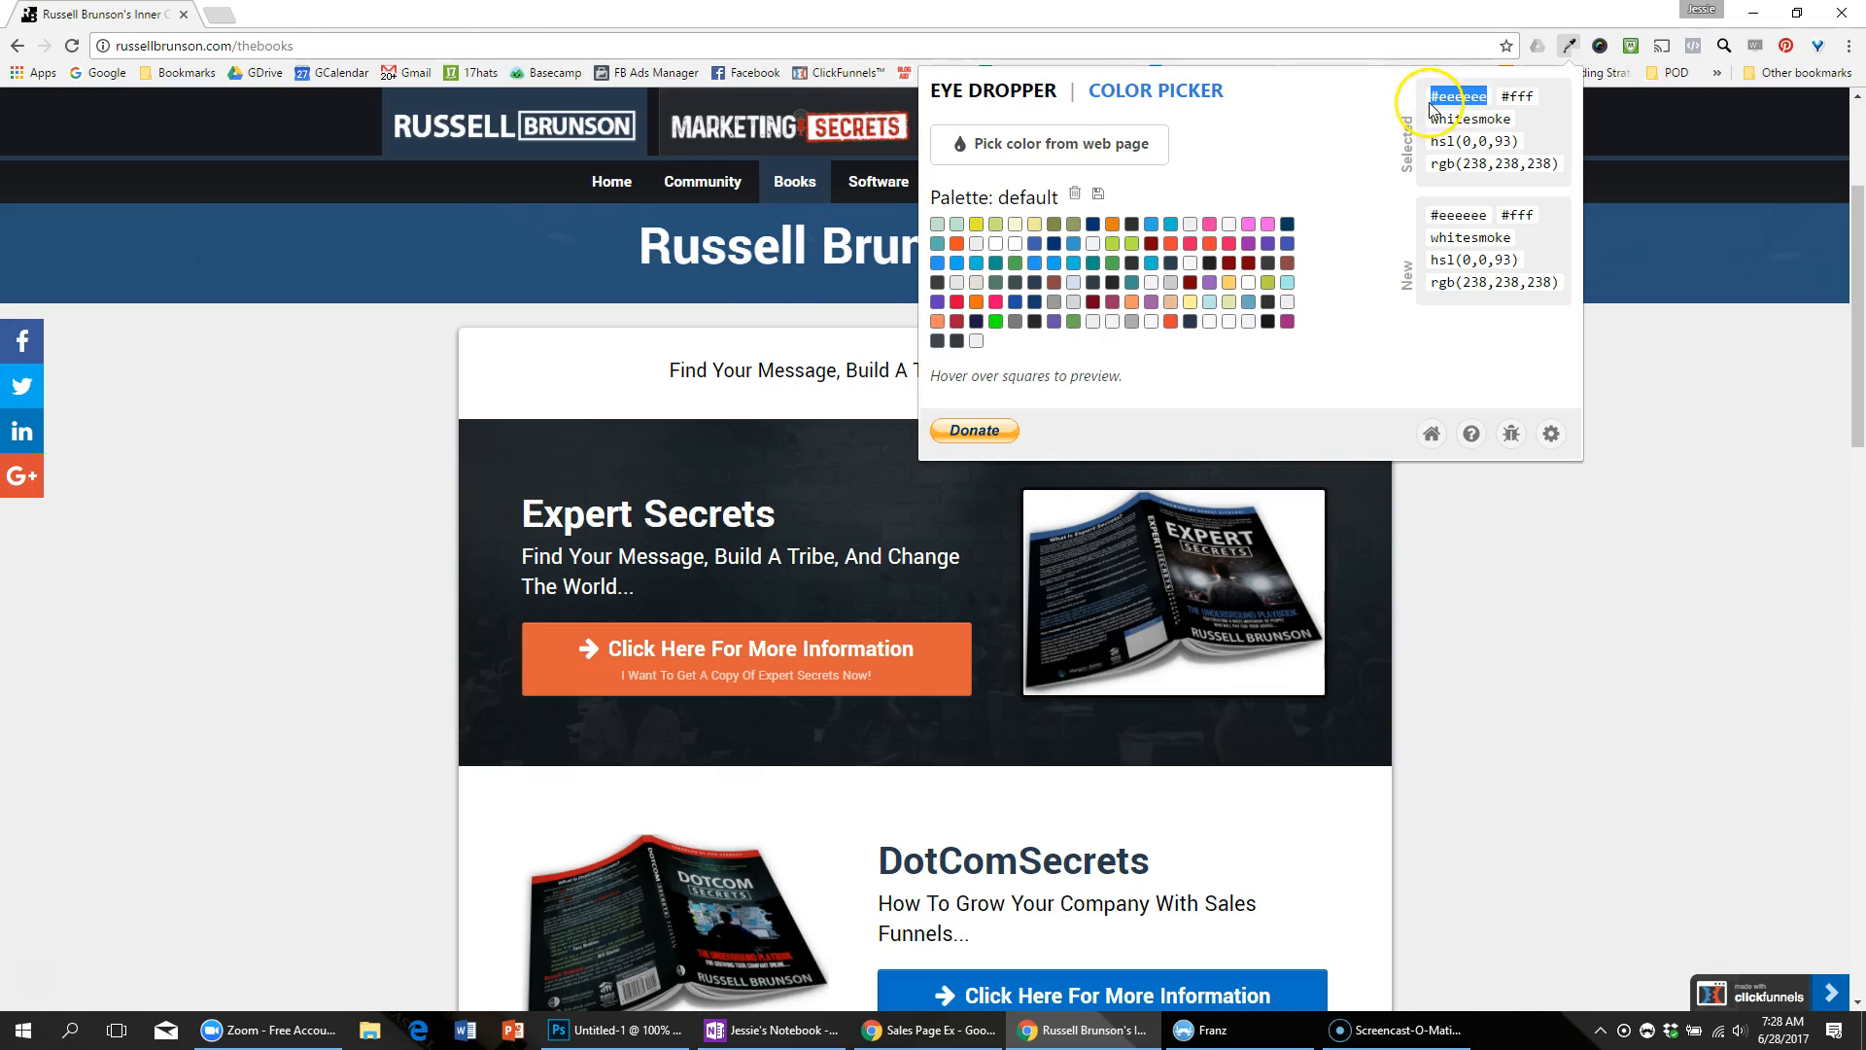
# Step: Switch to the ClickFunnels editor and set the sales page's background color to #eeeeee
pyautogui.hotkey('alt', 'Tab')
pyautogui.click(292, 117)
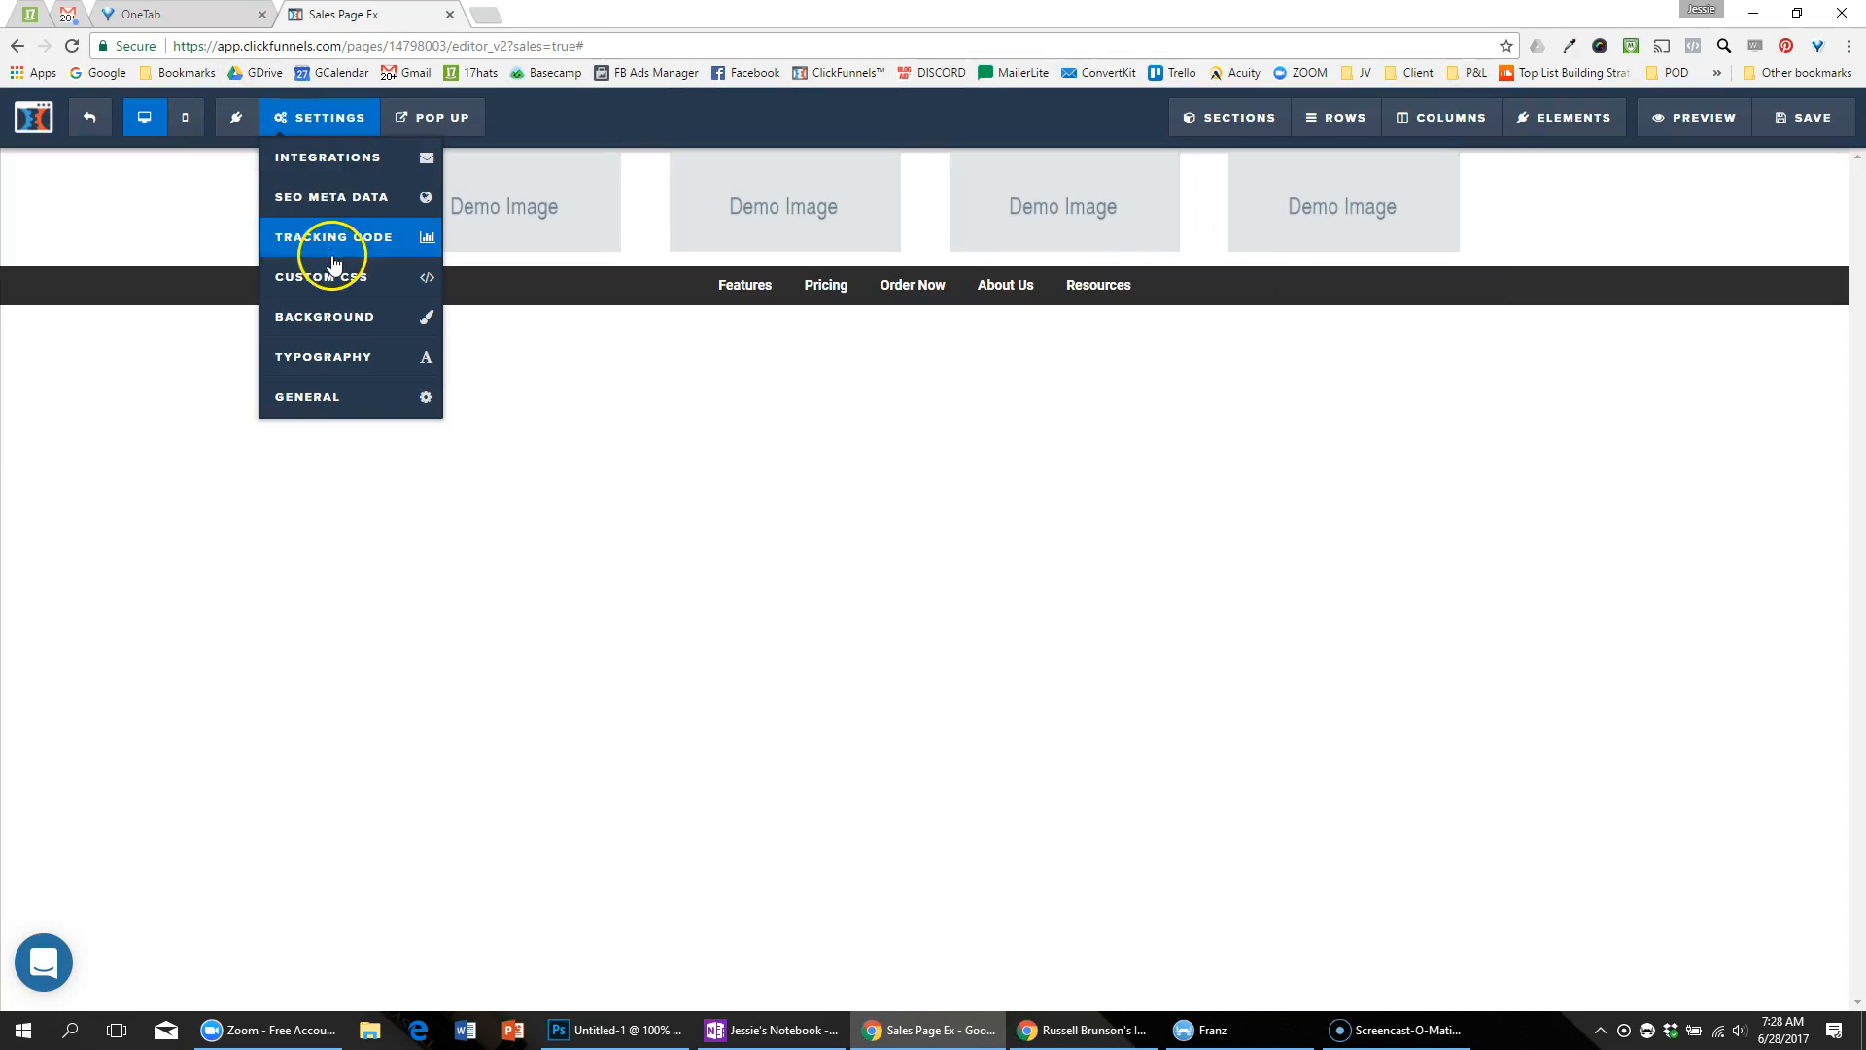
pyautogui.click(345, 317)
pyautogui.click(1679, 345)
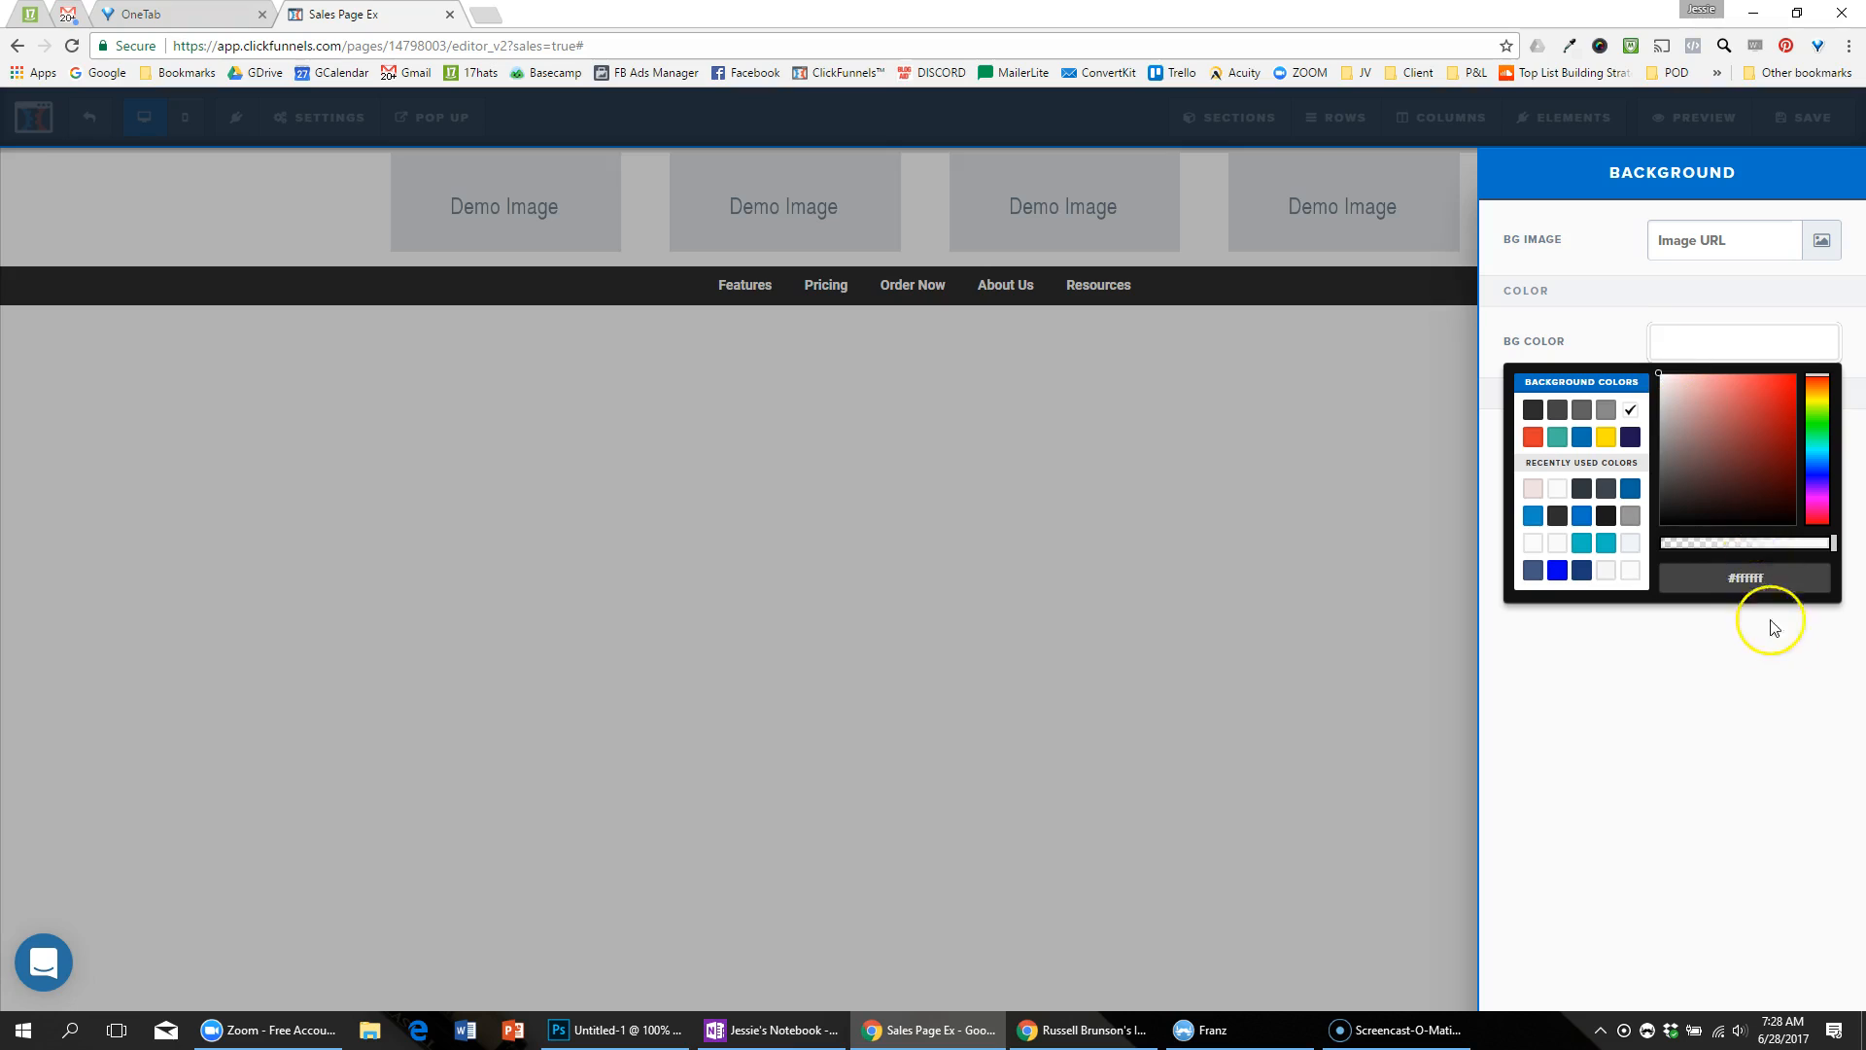
pyautogui.click(1557, 542)
pyautogui.click(1241, 429)
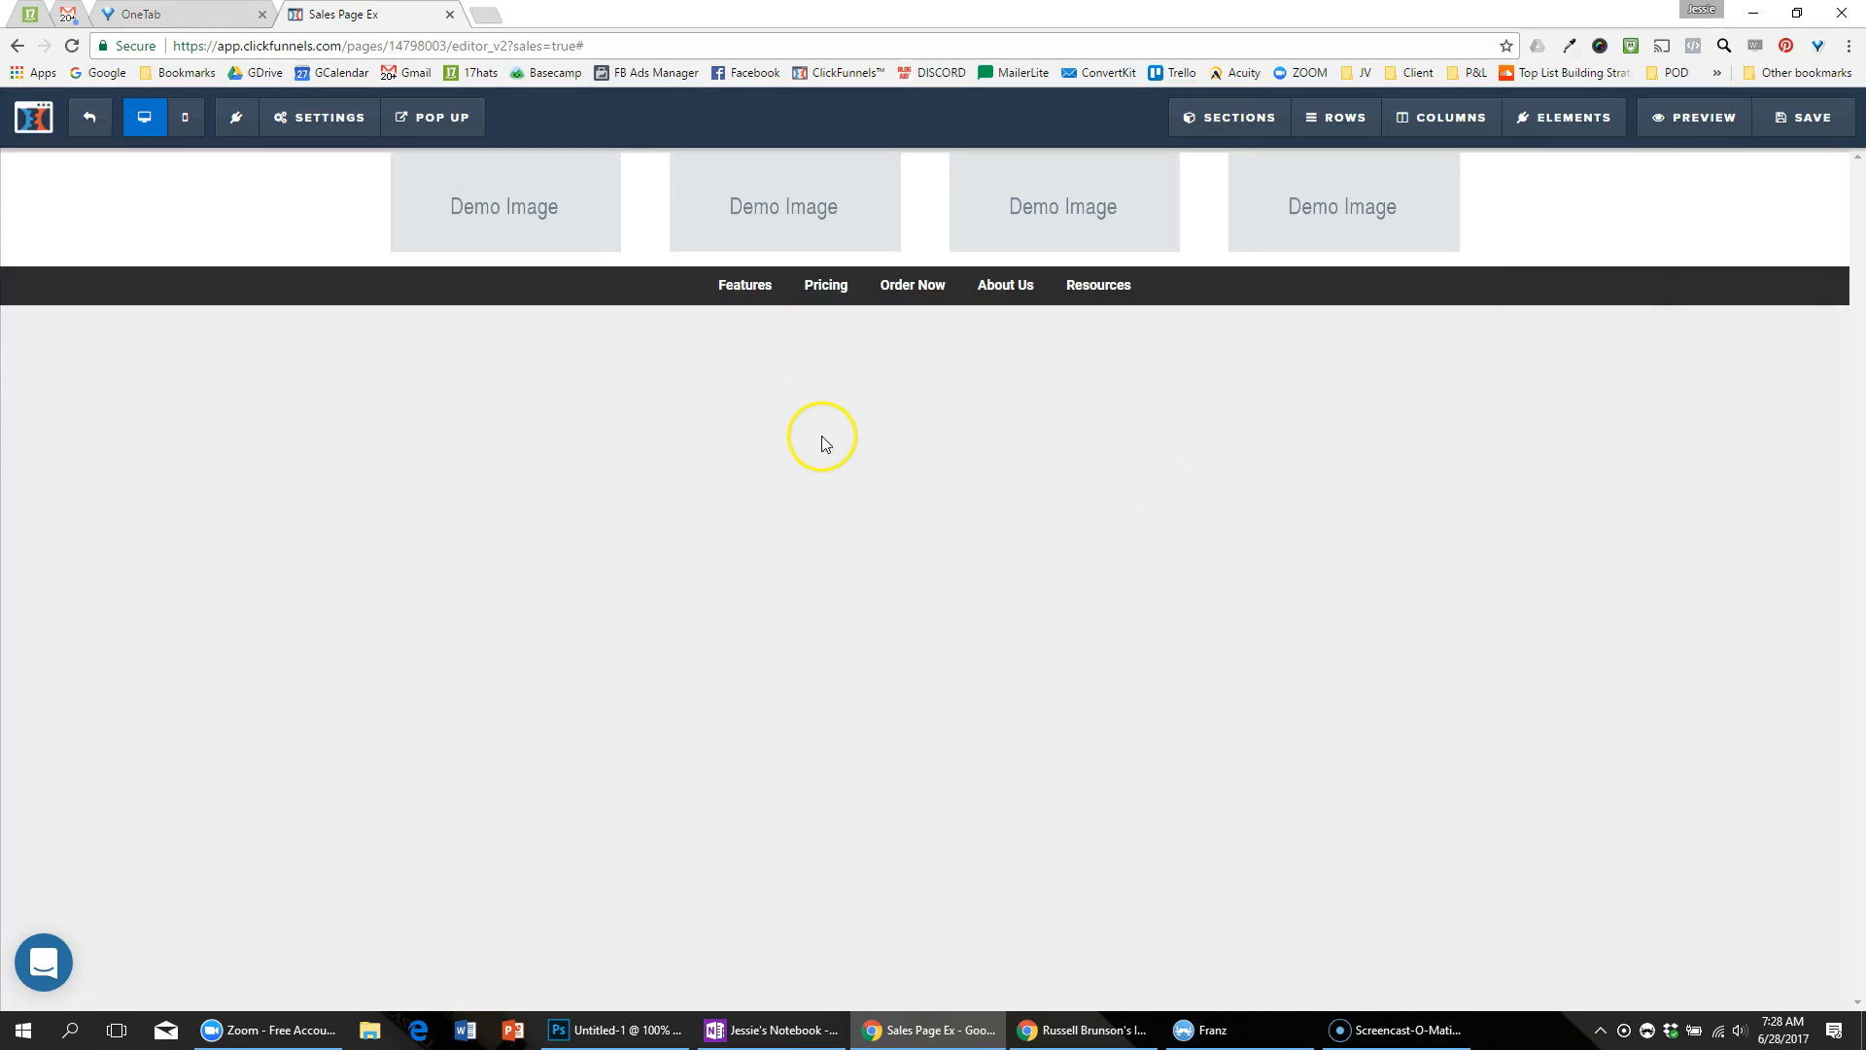
# Step: Check the hero banner on the reference page and add a full-width section below the editor page's navigation bar
pyautogui.hotkey('alt', 'Tab')
pyautogui.click(317, 412)
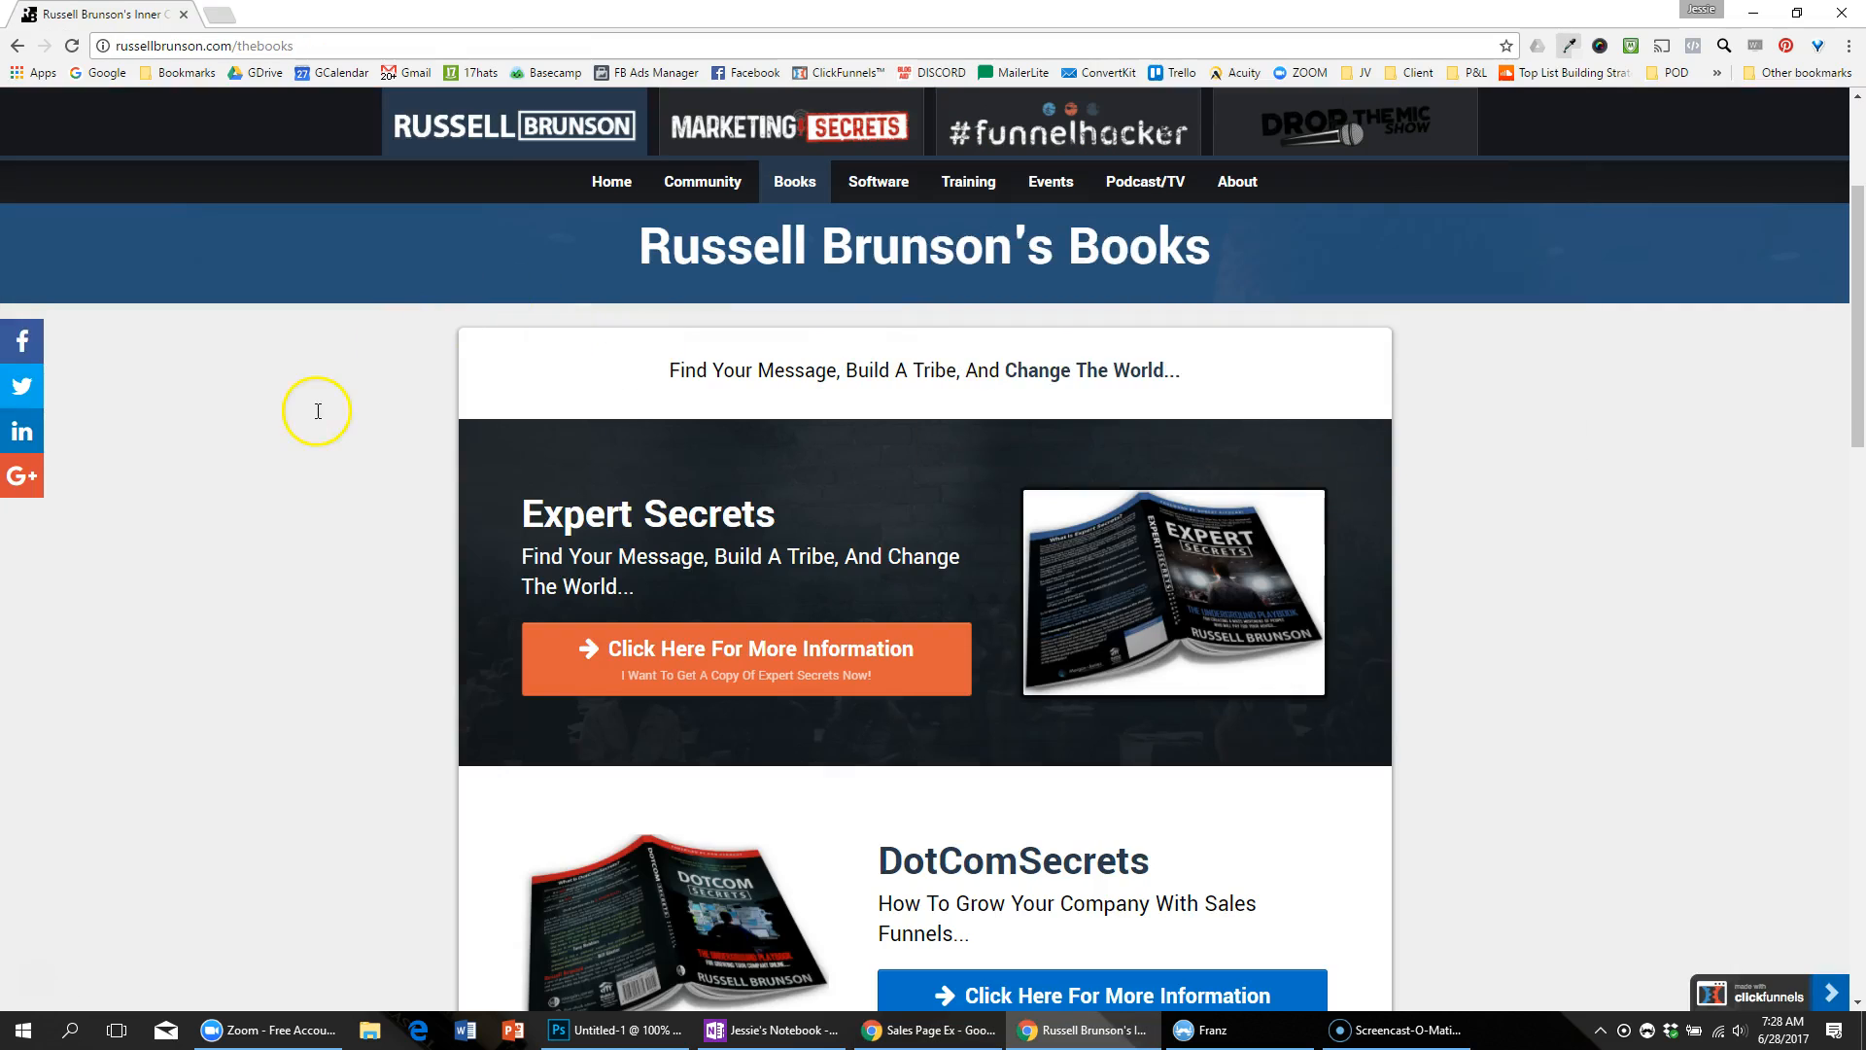
pyautogui.scroll(1, 504, 461)
pyautogui.scroll(2, 476, 463)
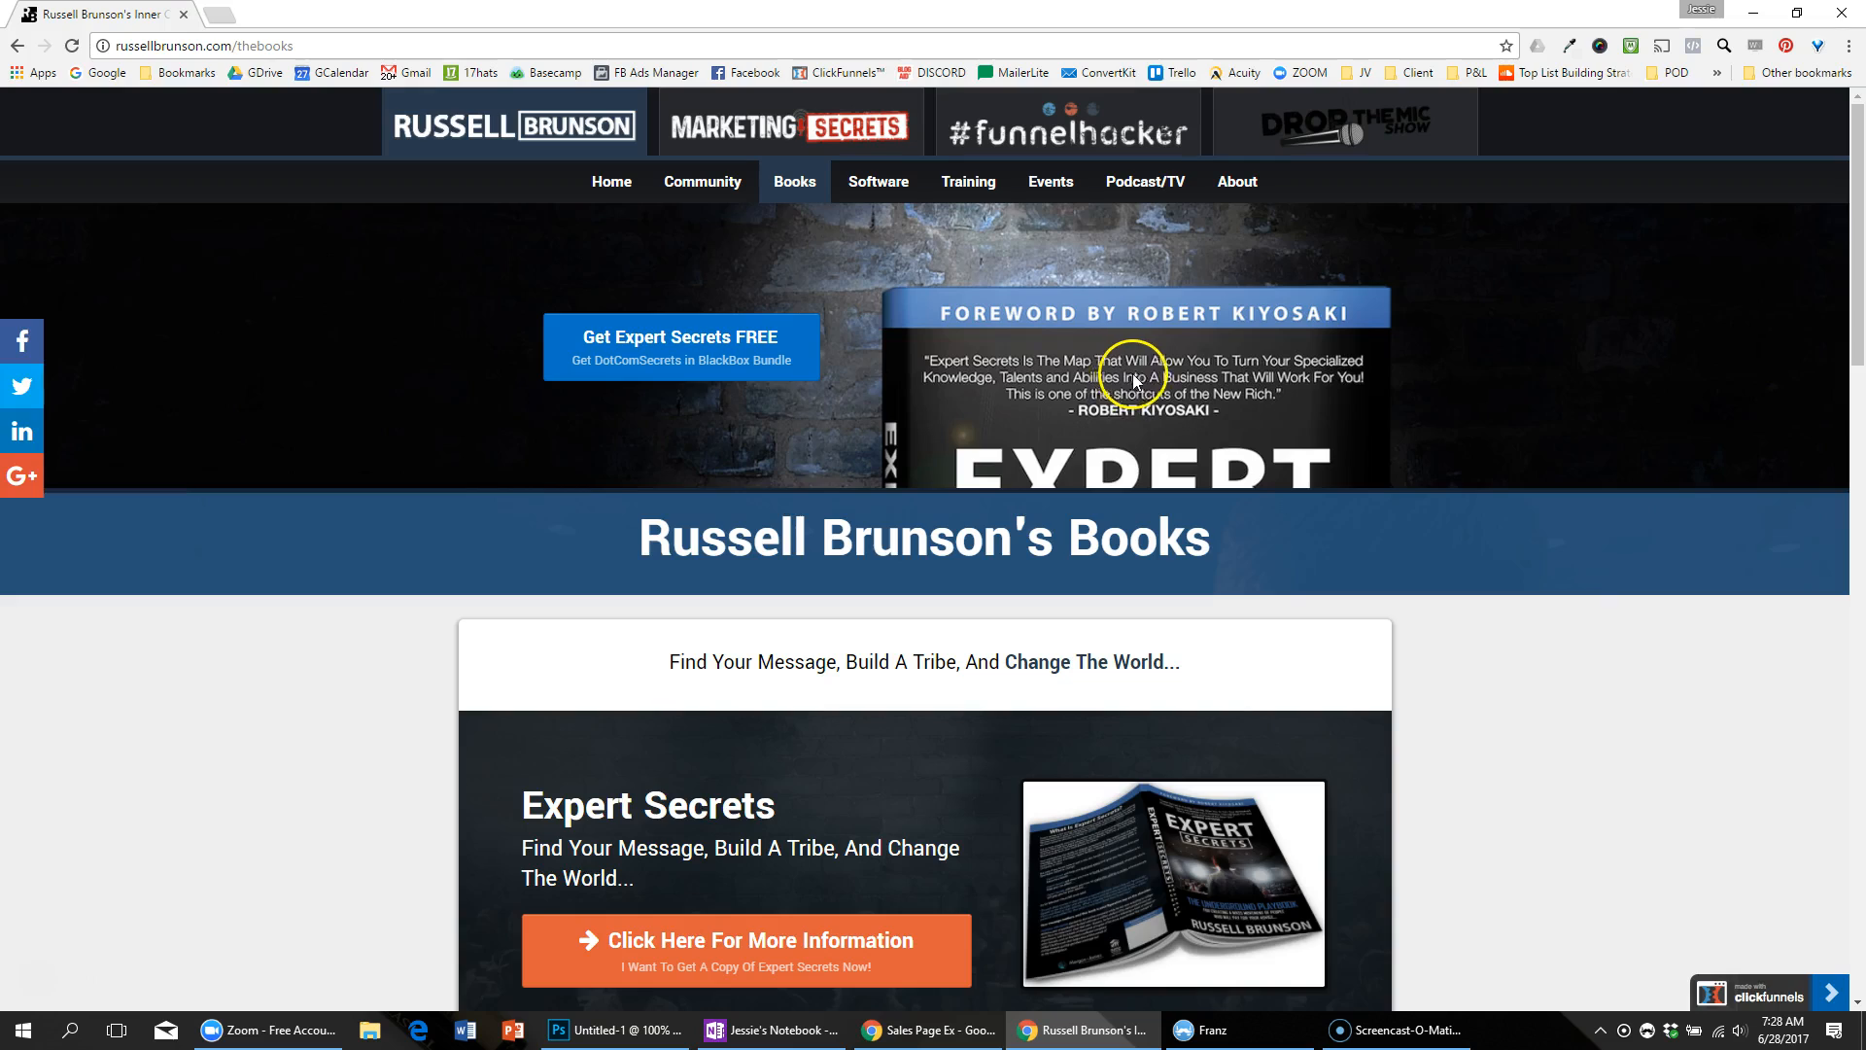
pyautogui.hotkey('alt', 'Tab')
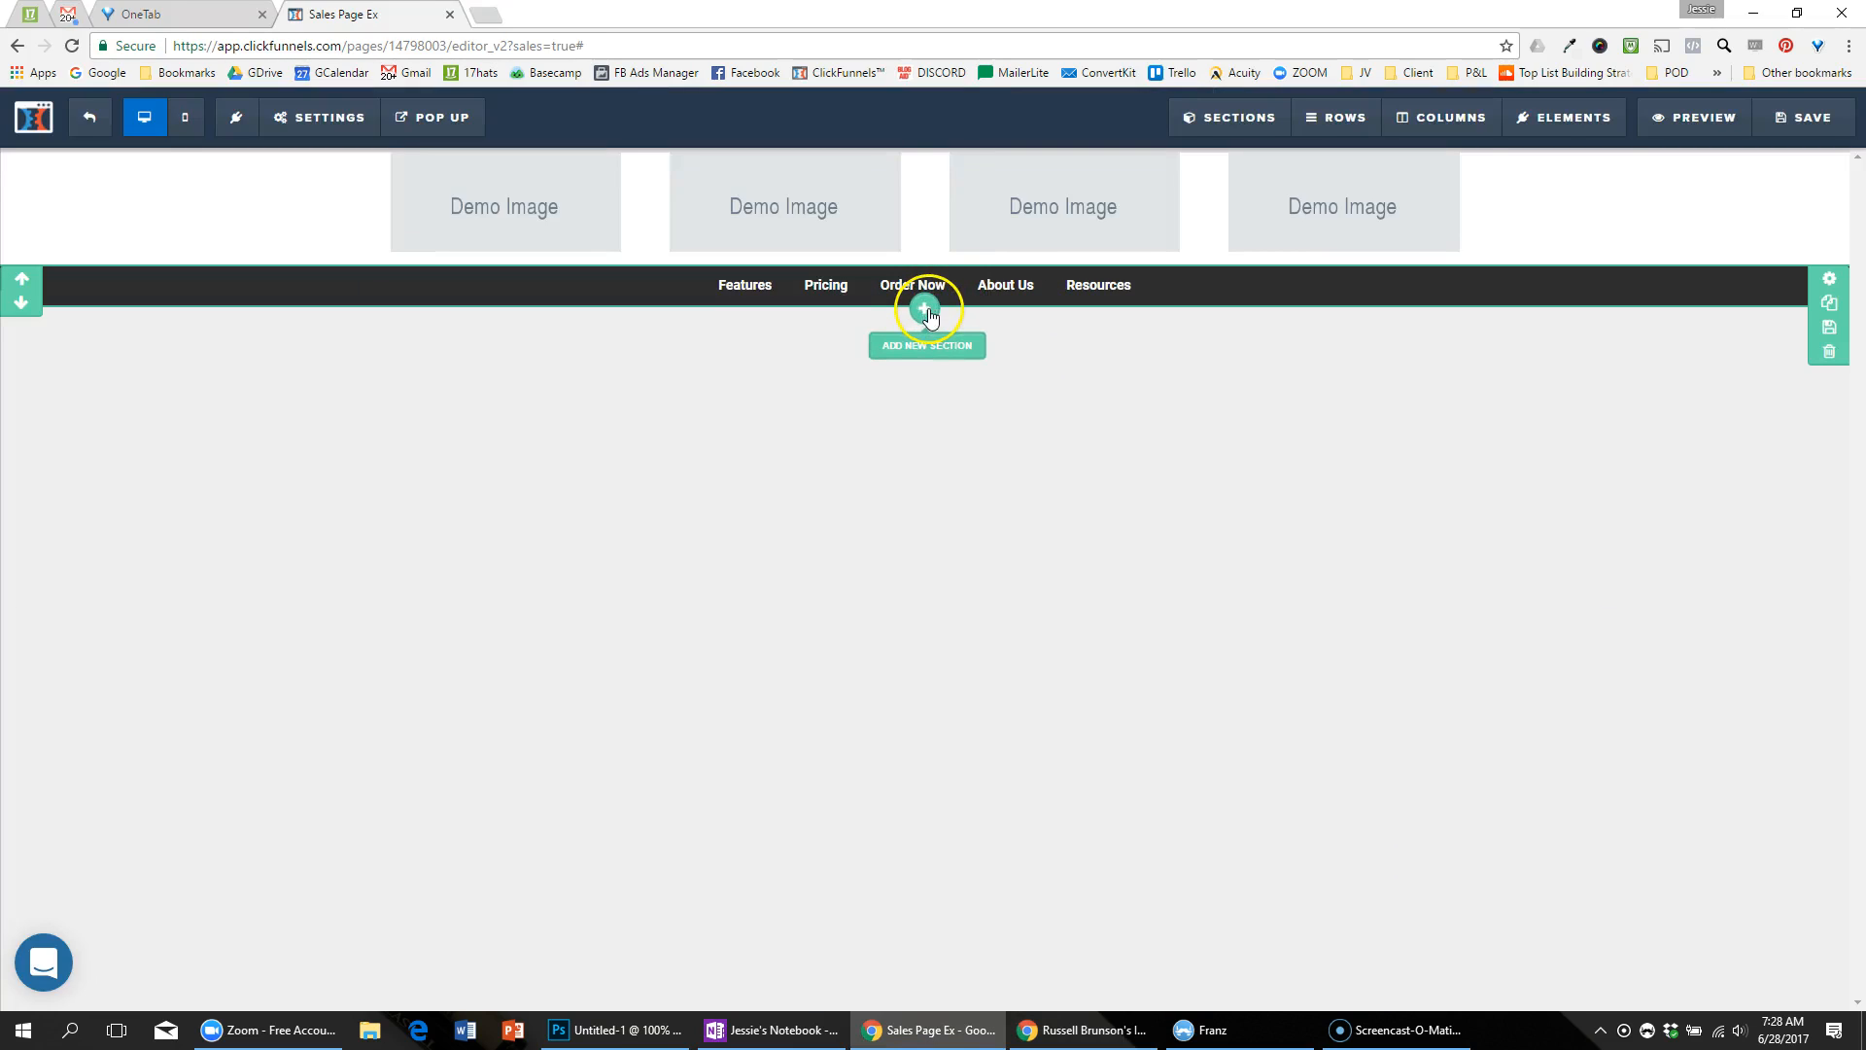
pyautogui.click(926, 309)
pyautogui.click(1505, 217)
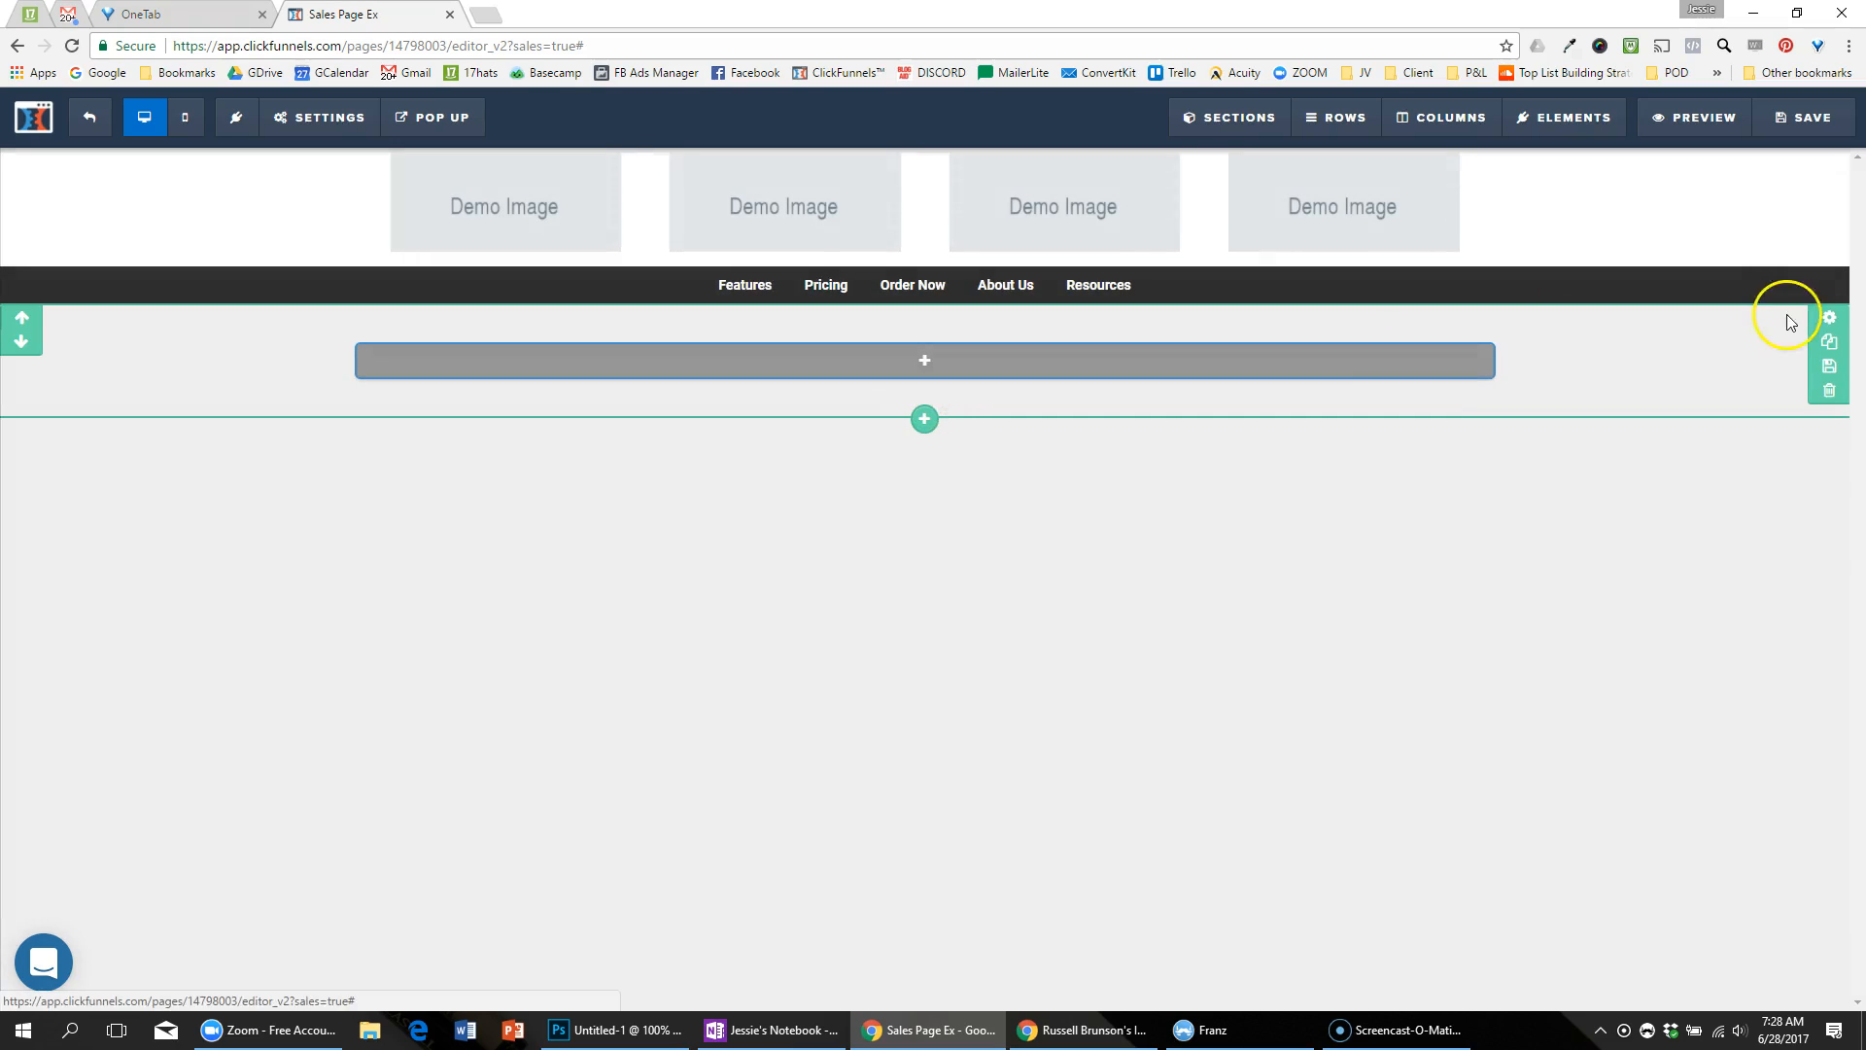
# Step: Inspect the reference page's hero banner for a way to save its background image, comparing it with the Expert Secrets book picture
pyautogui.hotkey('alt', 'Tab')
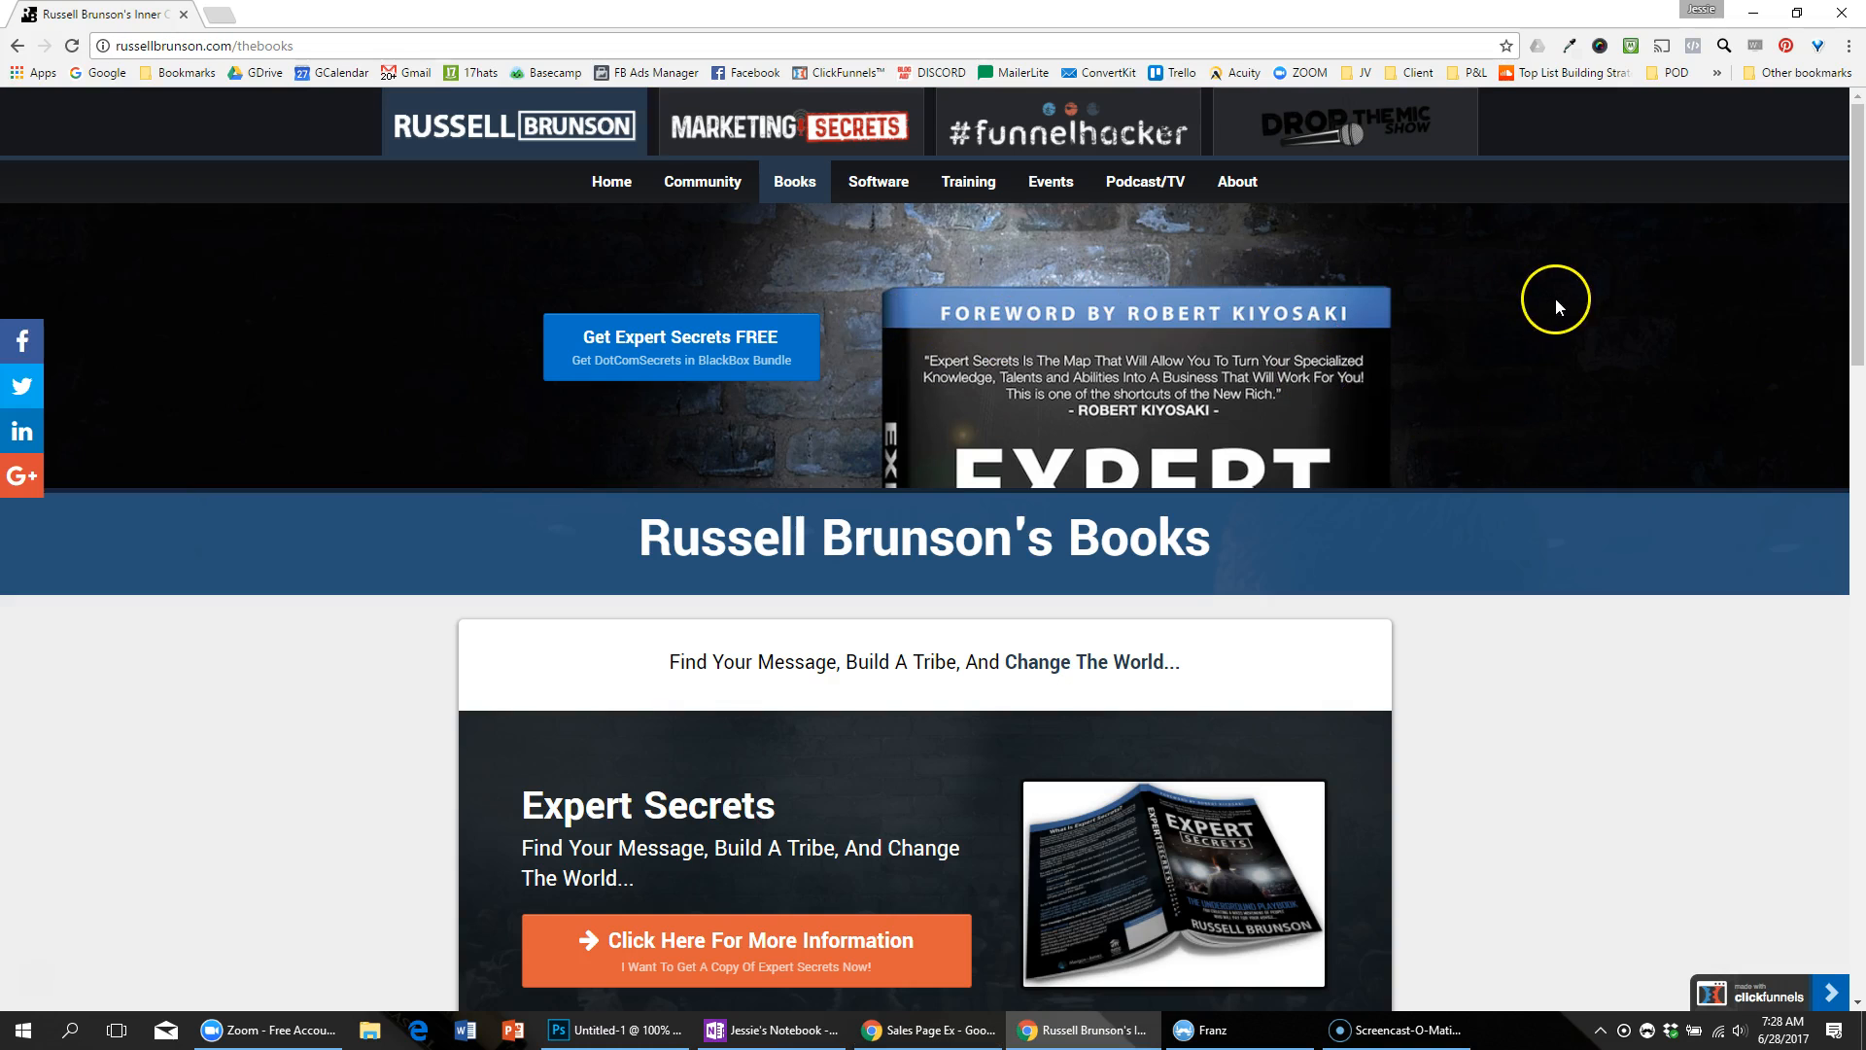
pyautogui.rightClick(1496, 272)
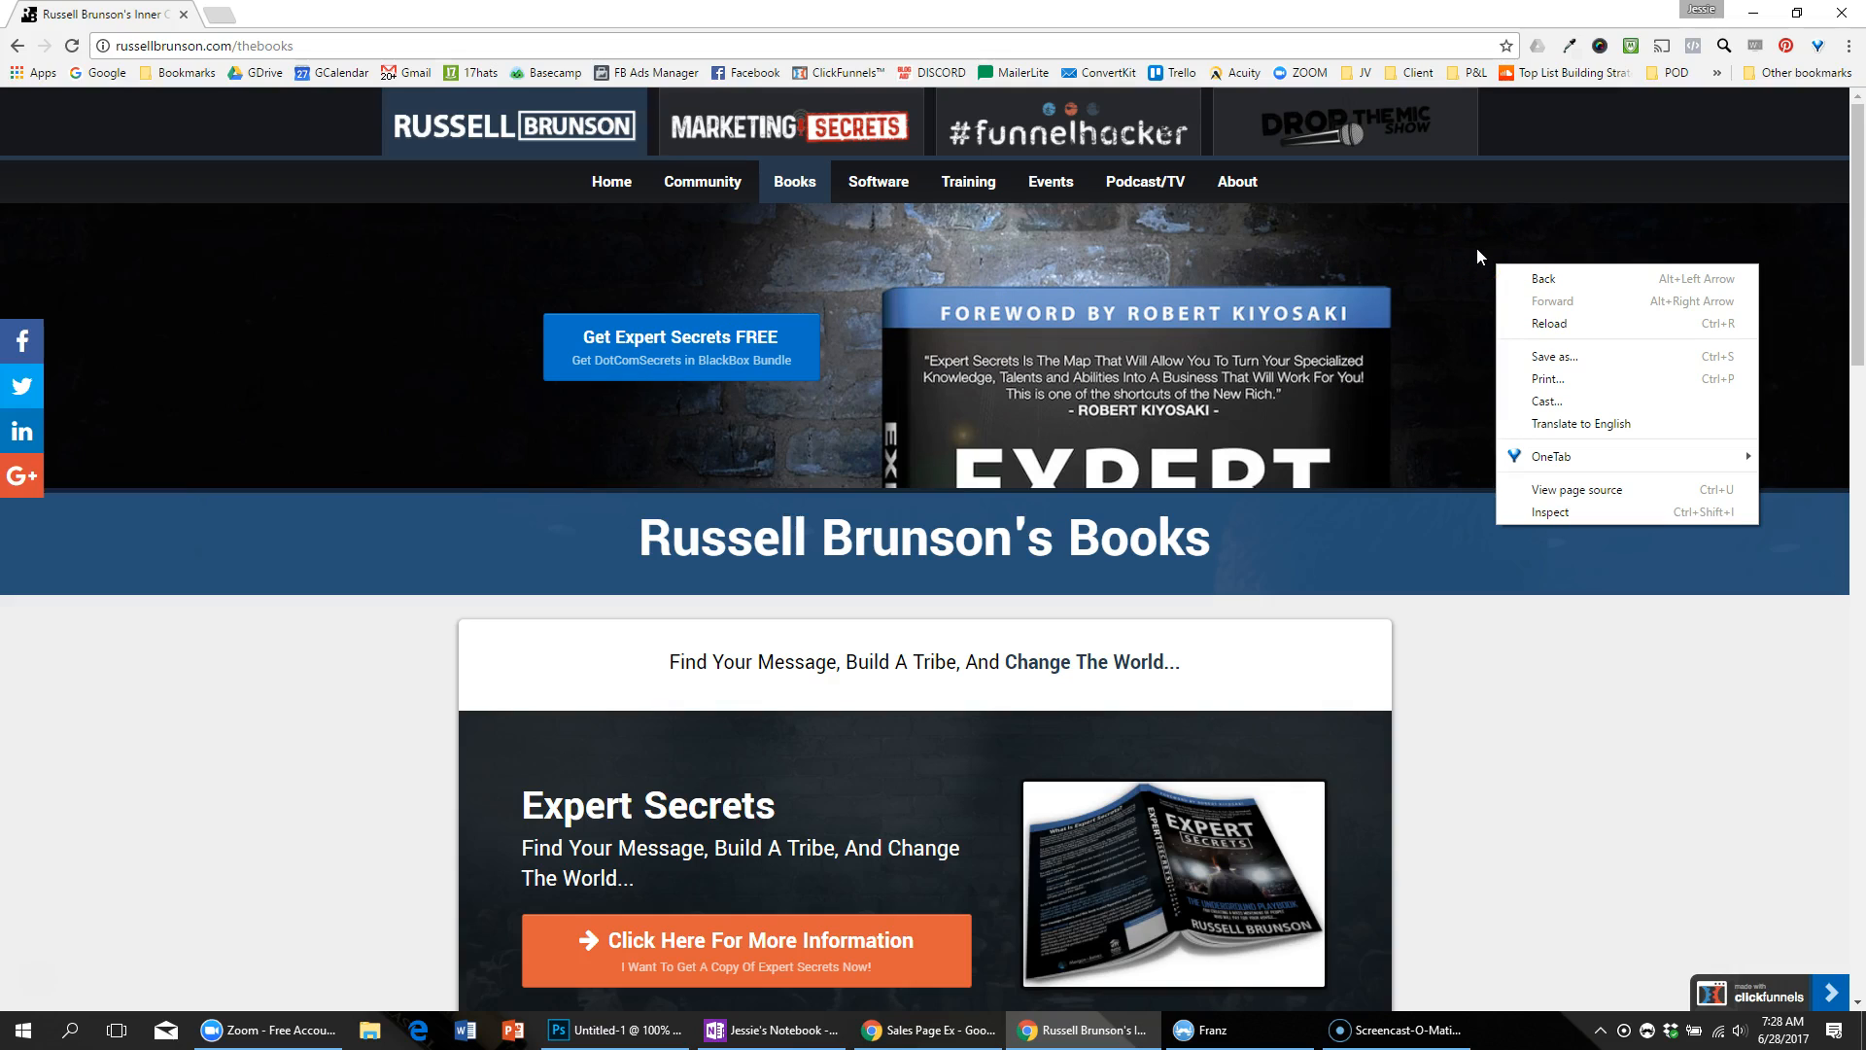
pyautogui.rightClick(1745, 236)
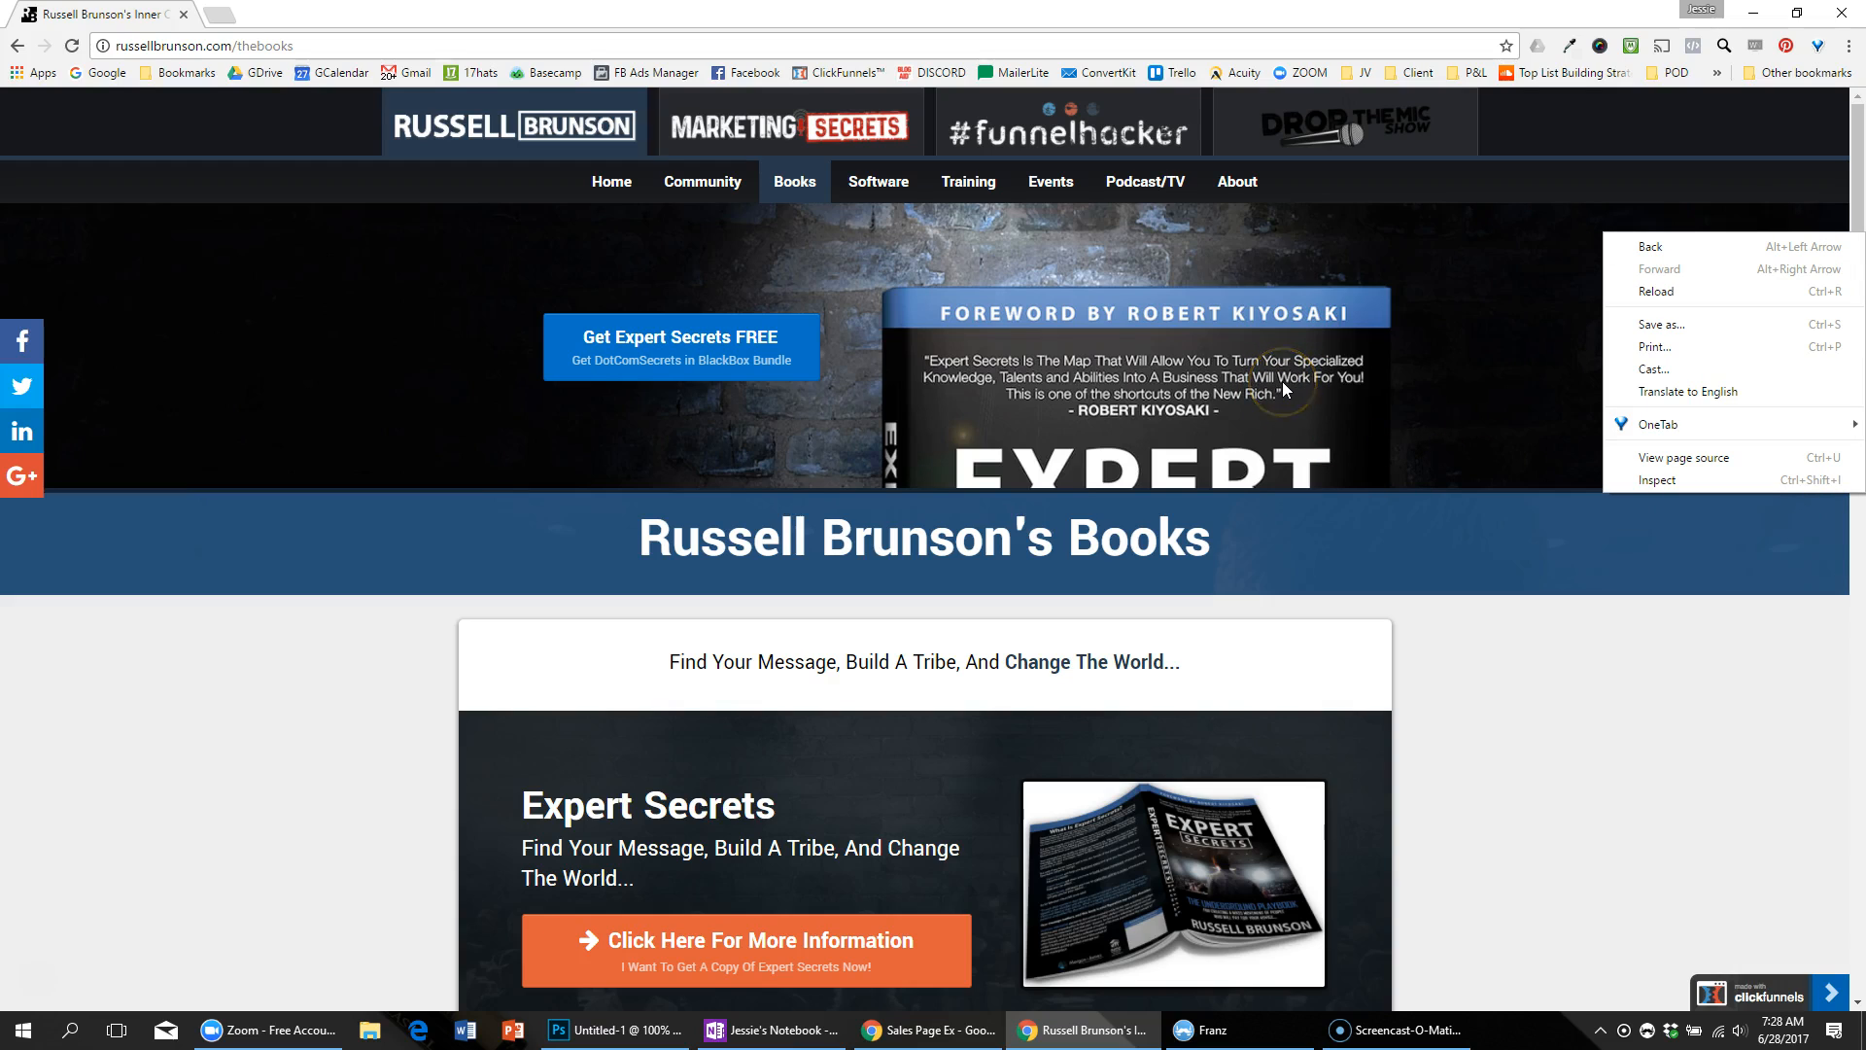
pyautogui.rightClick(1164, 922)
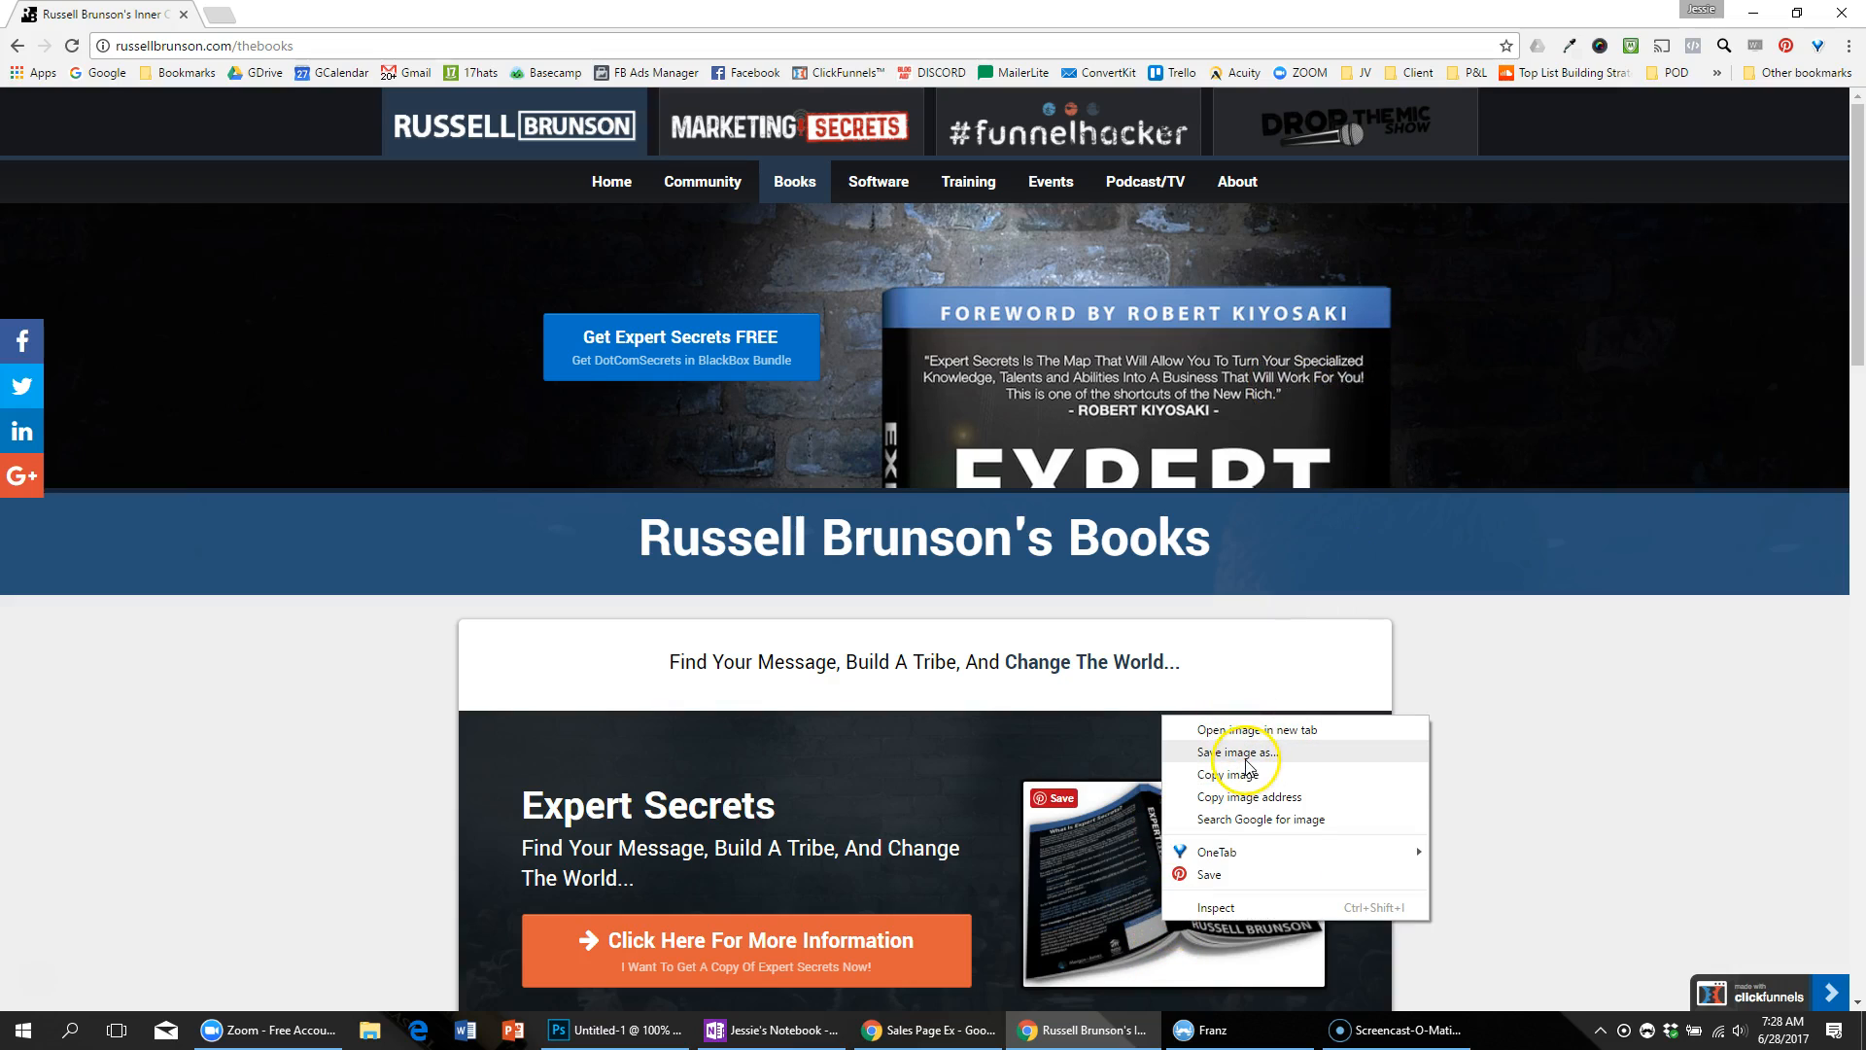
pyautogui.rightClick(1532, 300)
pyautogui.rightClick(1185, 358)
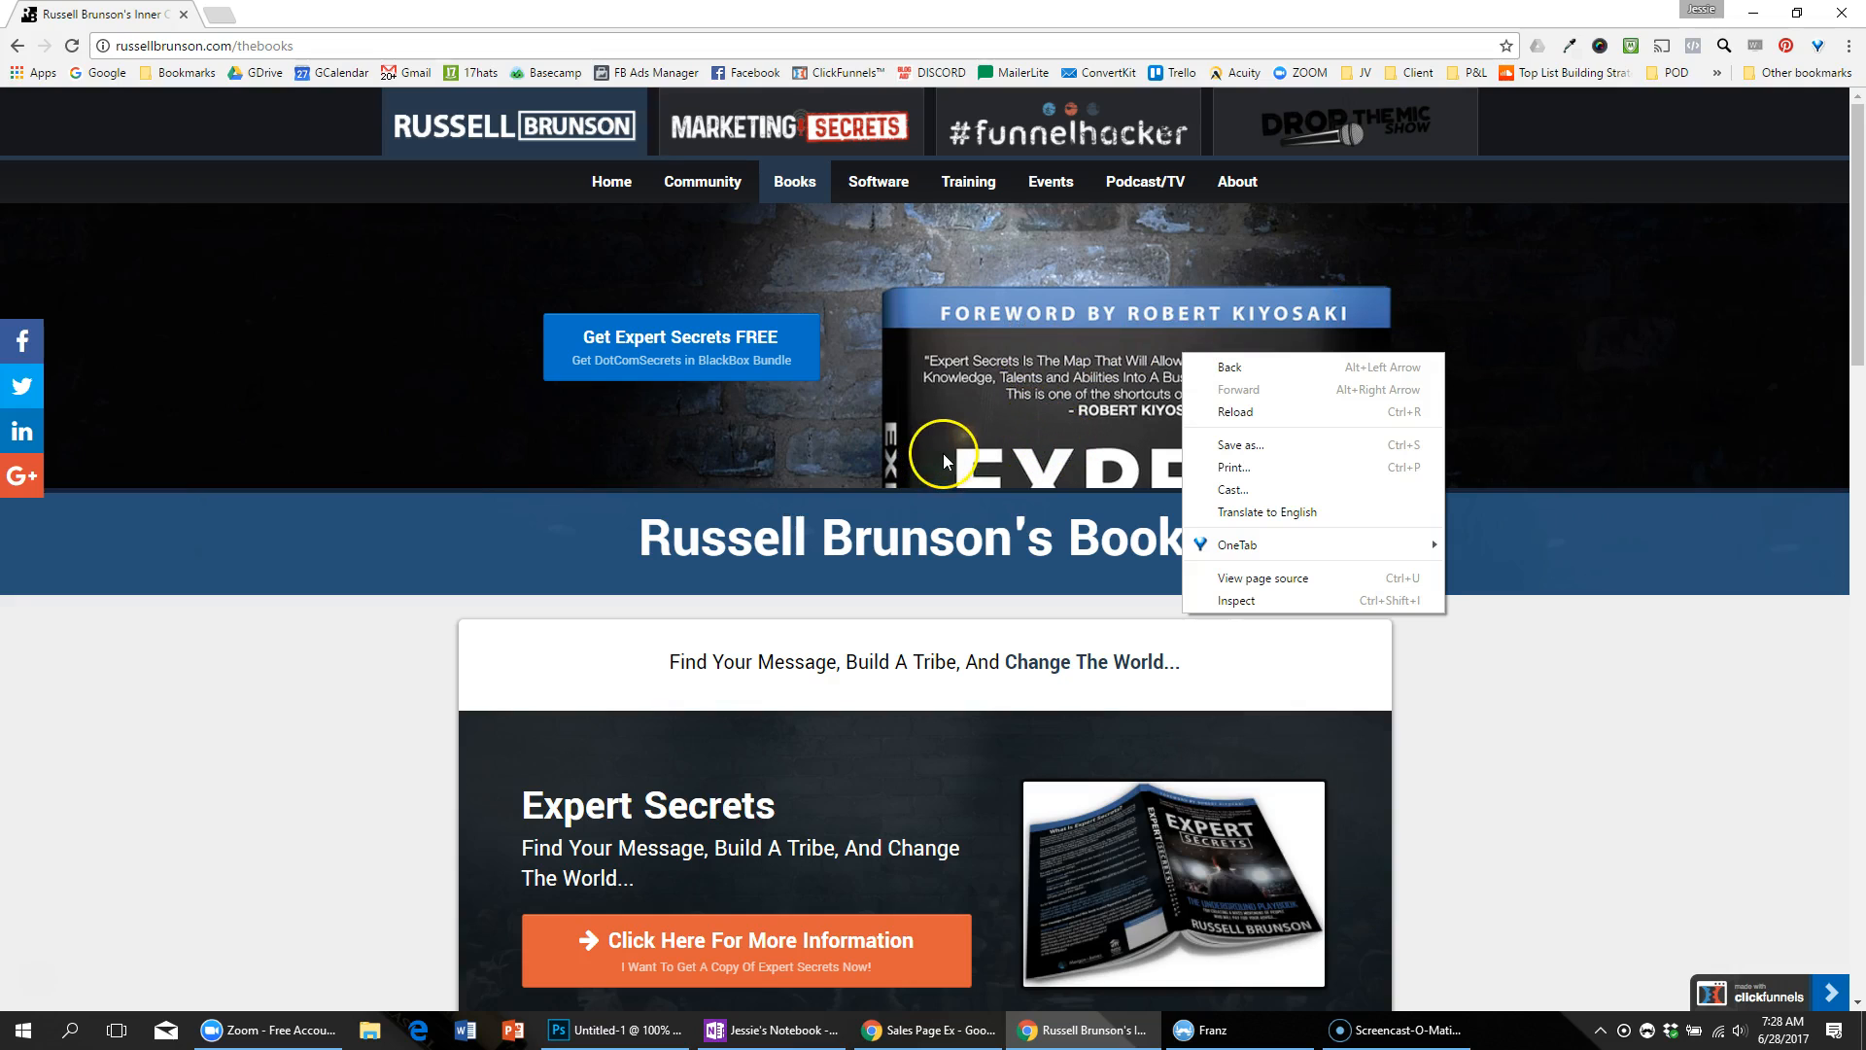
pyautogui.rightClick(1261, 262)
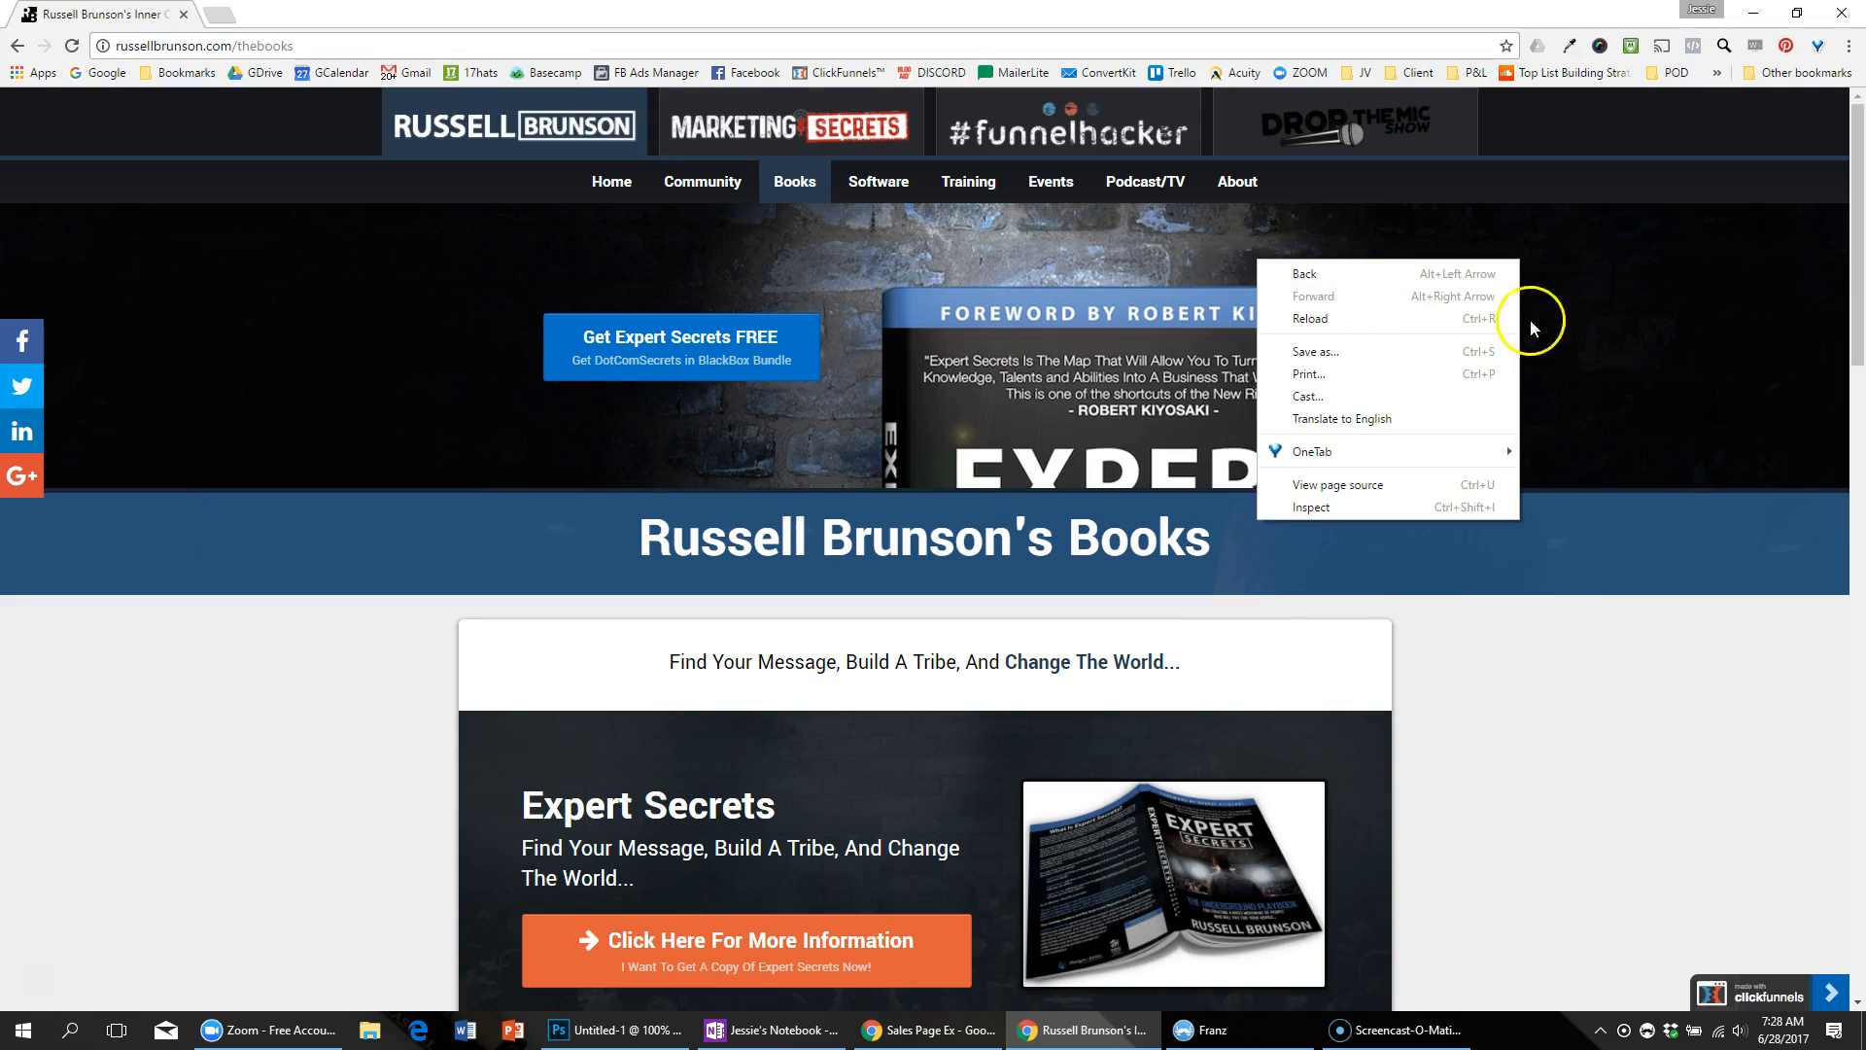
pyautogui.click(1693, 290)
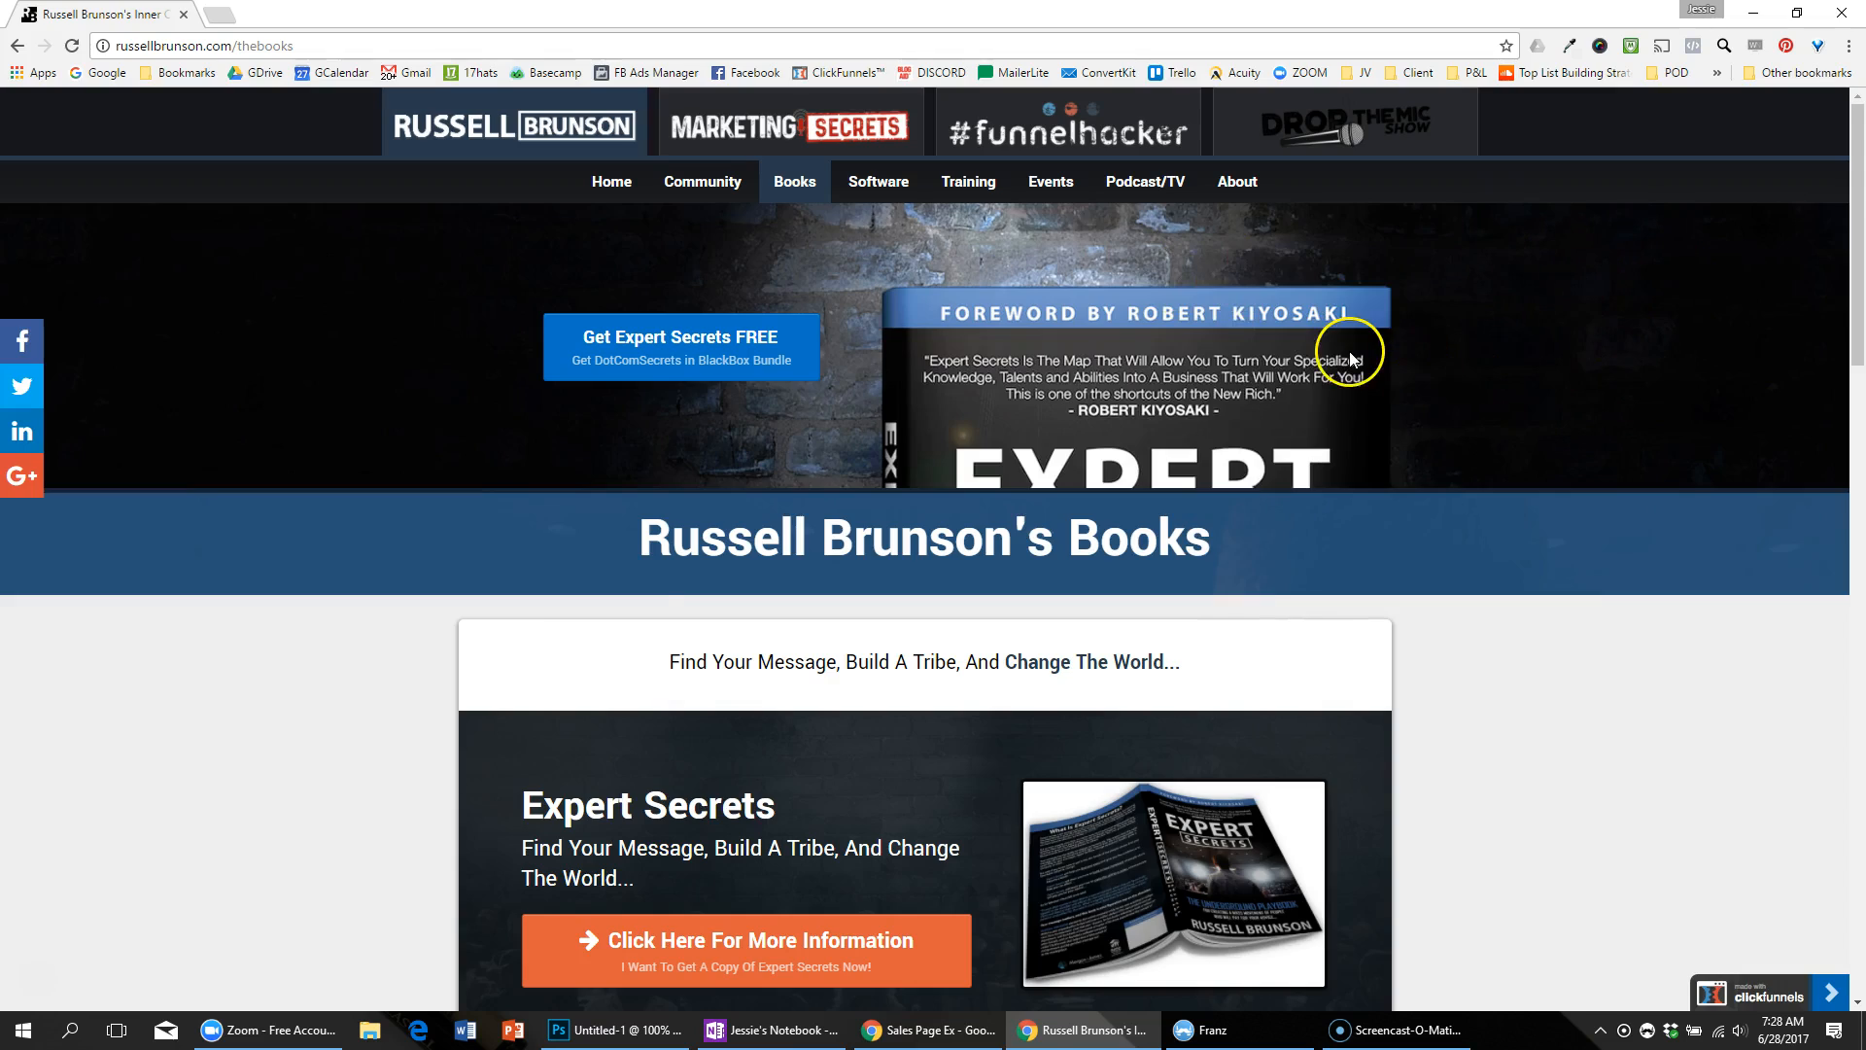
# Step: Upload the dark blue world map image and use it as the new section's background image
pyautogui.hotkey('alt', 'Tab')
pyautogui.click(1823, 329)
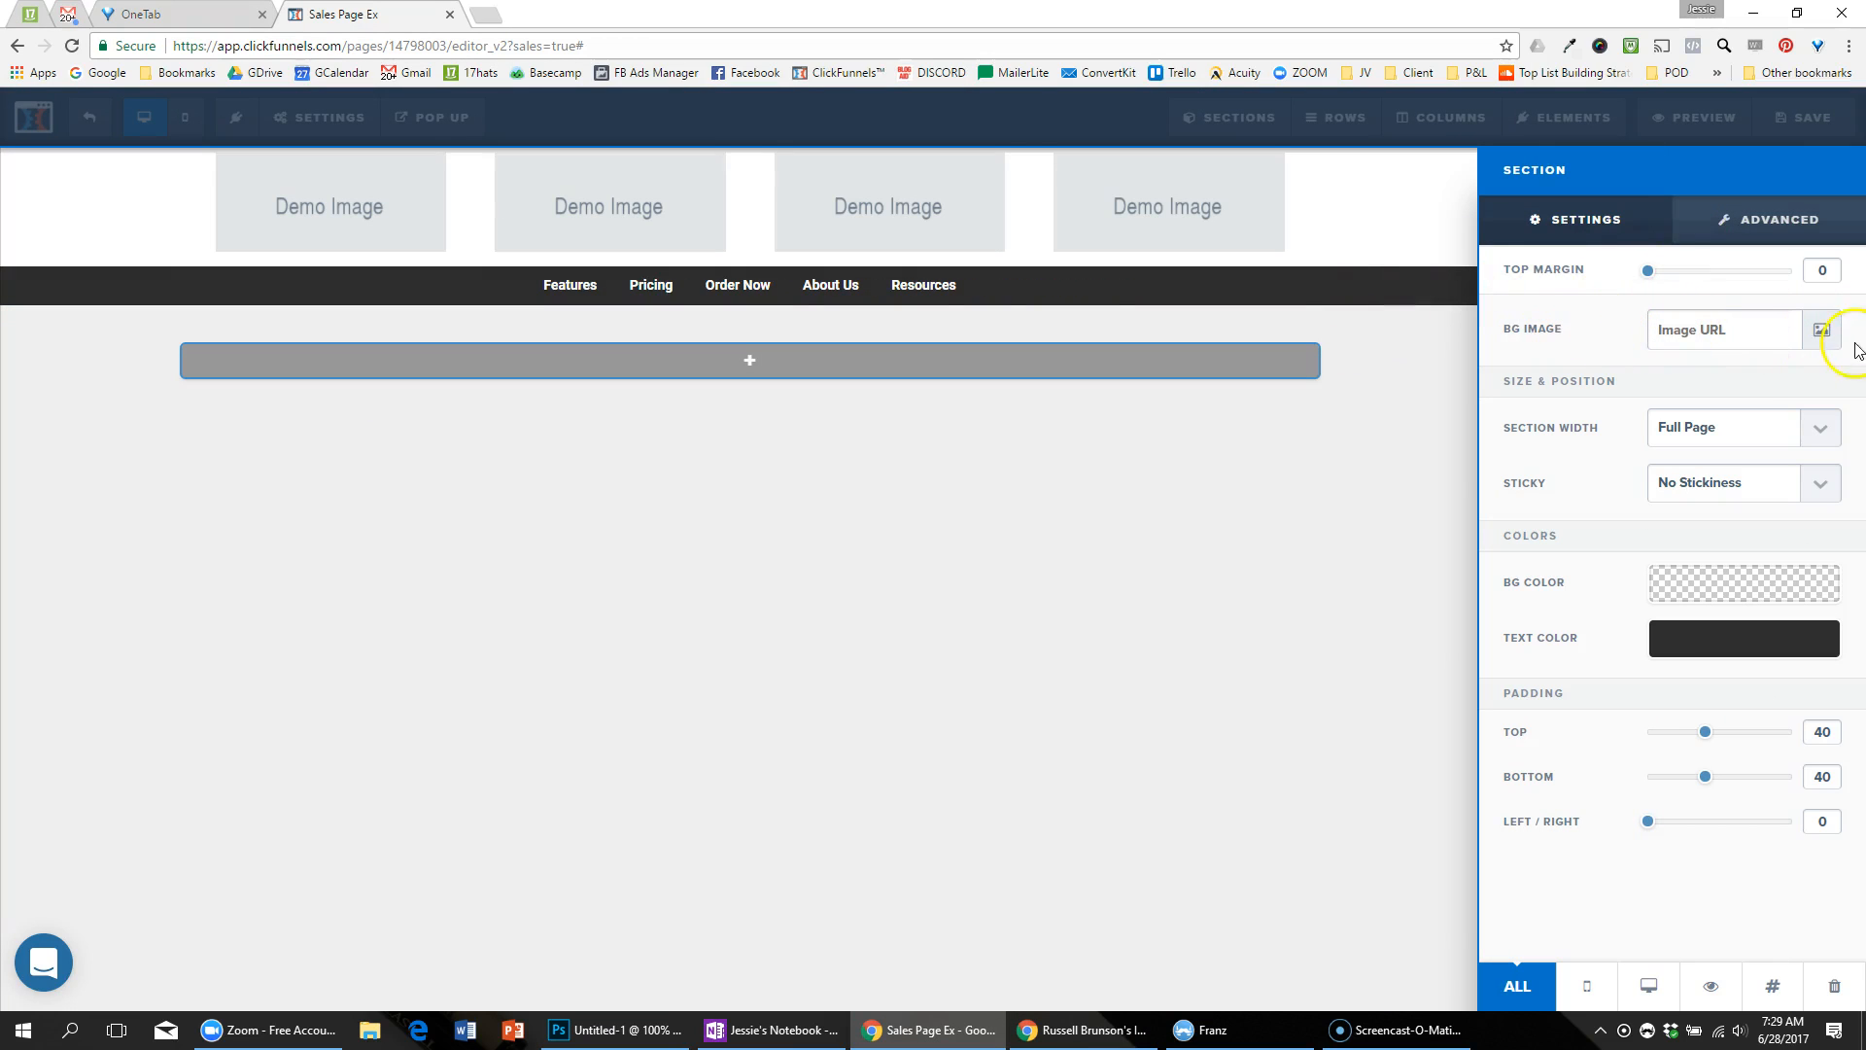
pyautogui.click(1822, 330)
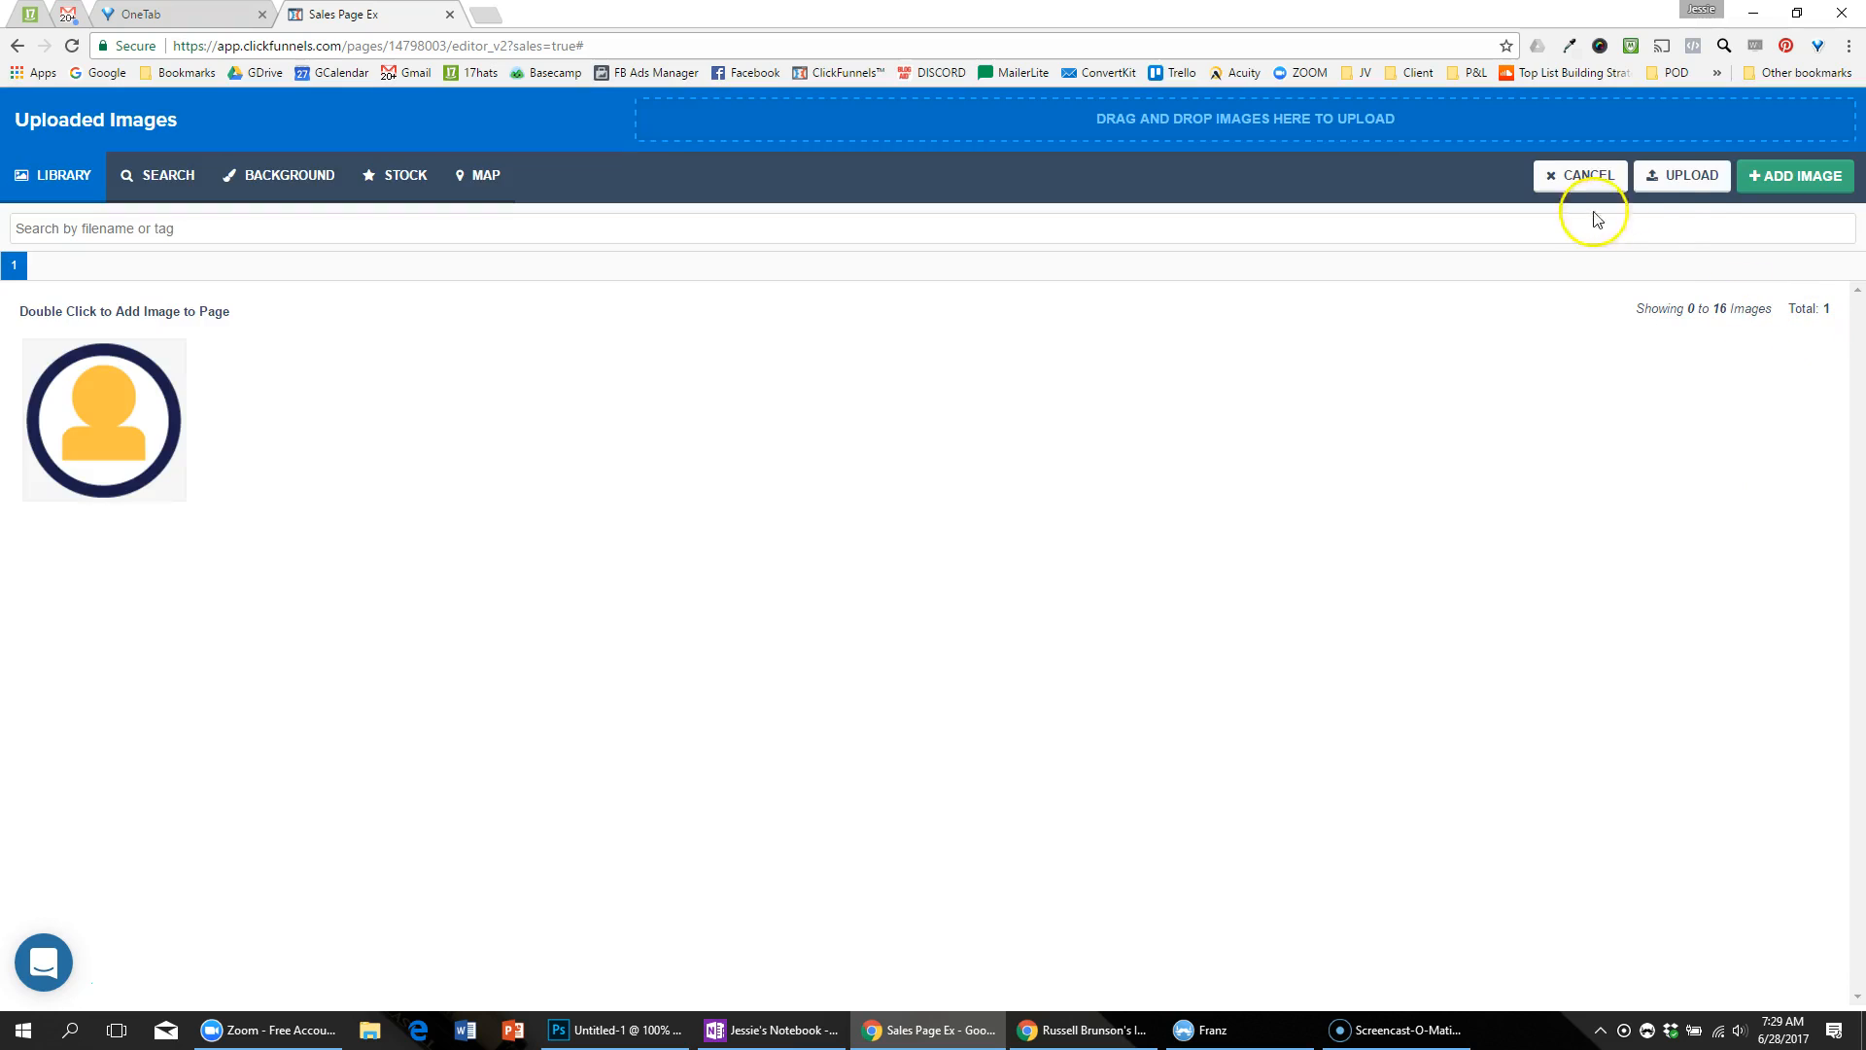
pyautogui.click(1689, 183)
pyautogui.doubleClick(630, 409)
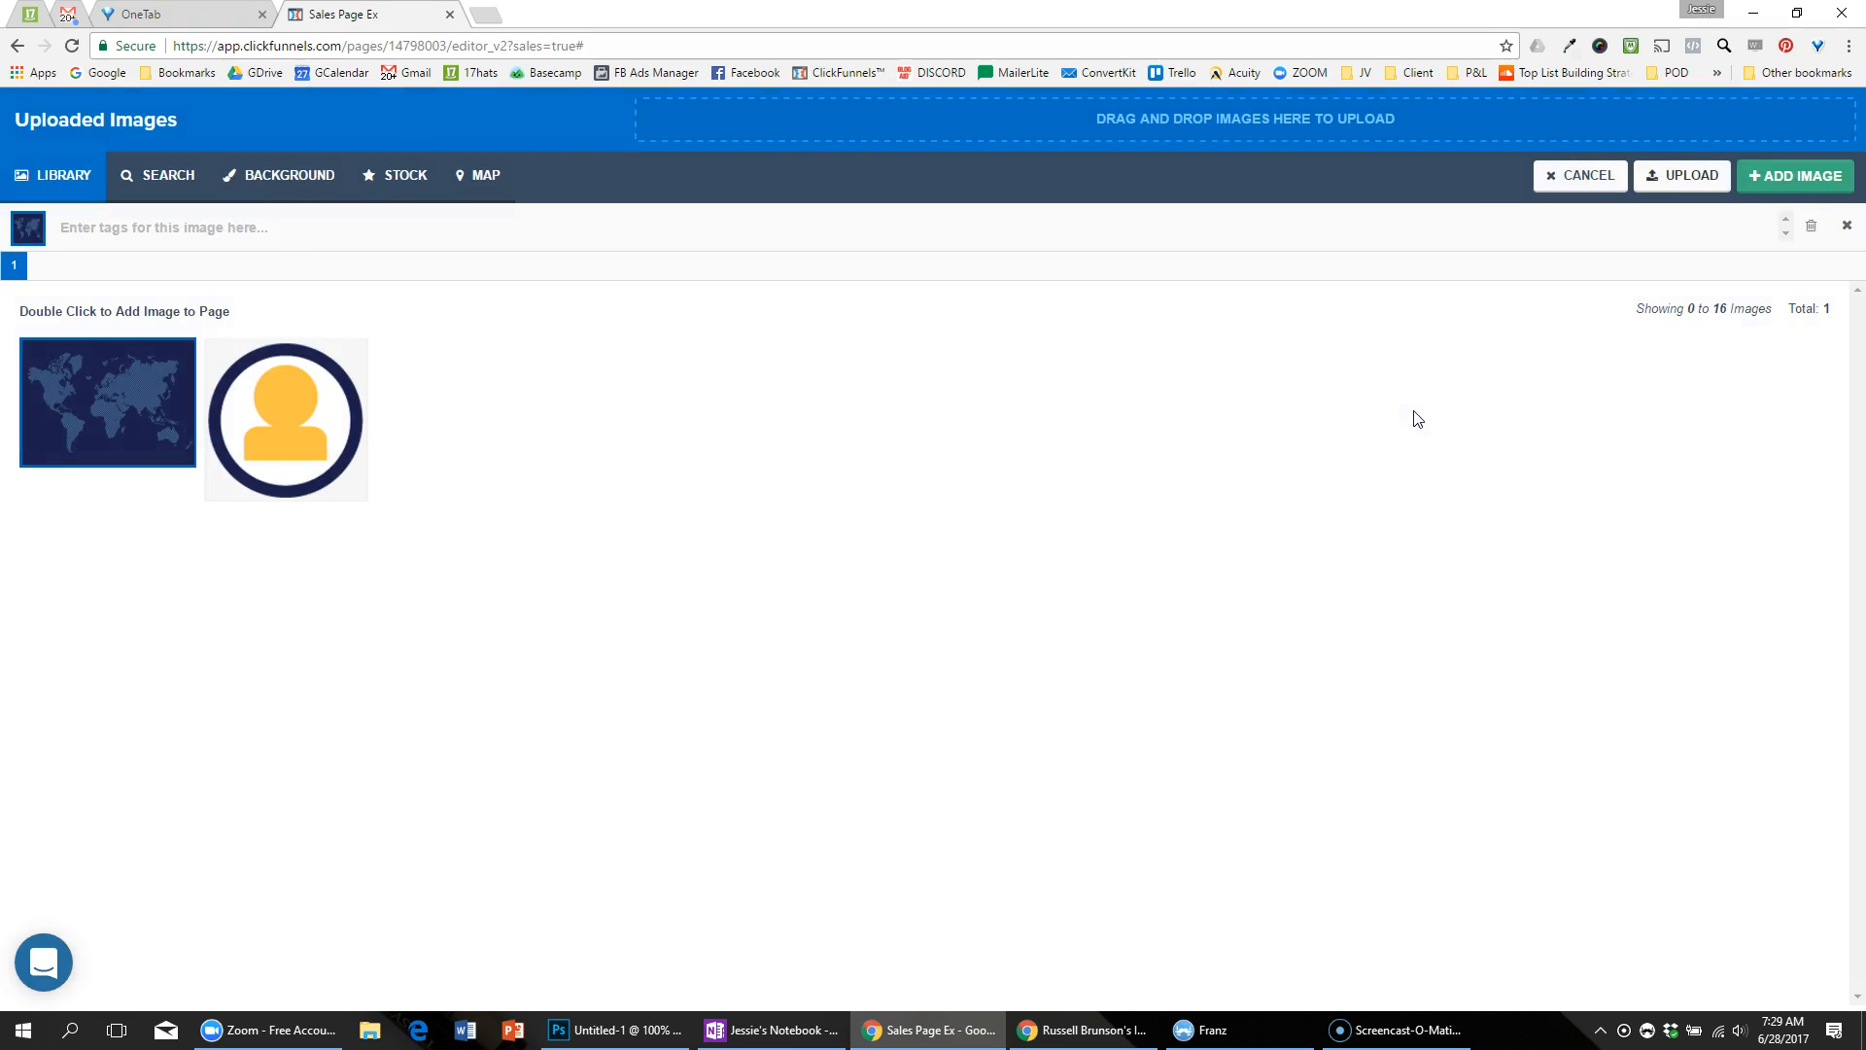
pyautogui.click(1841, 186)
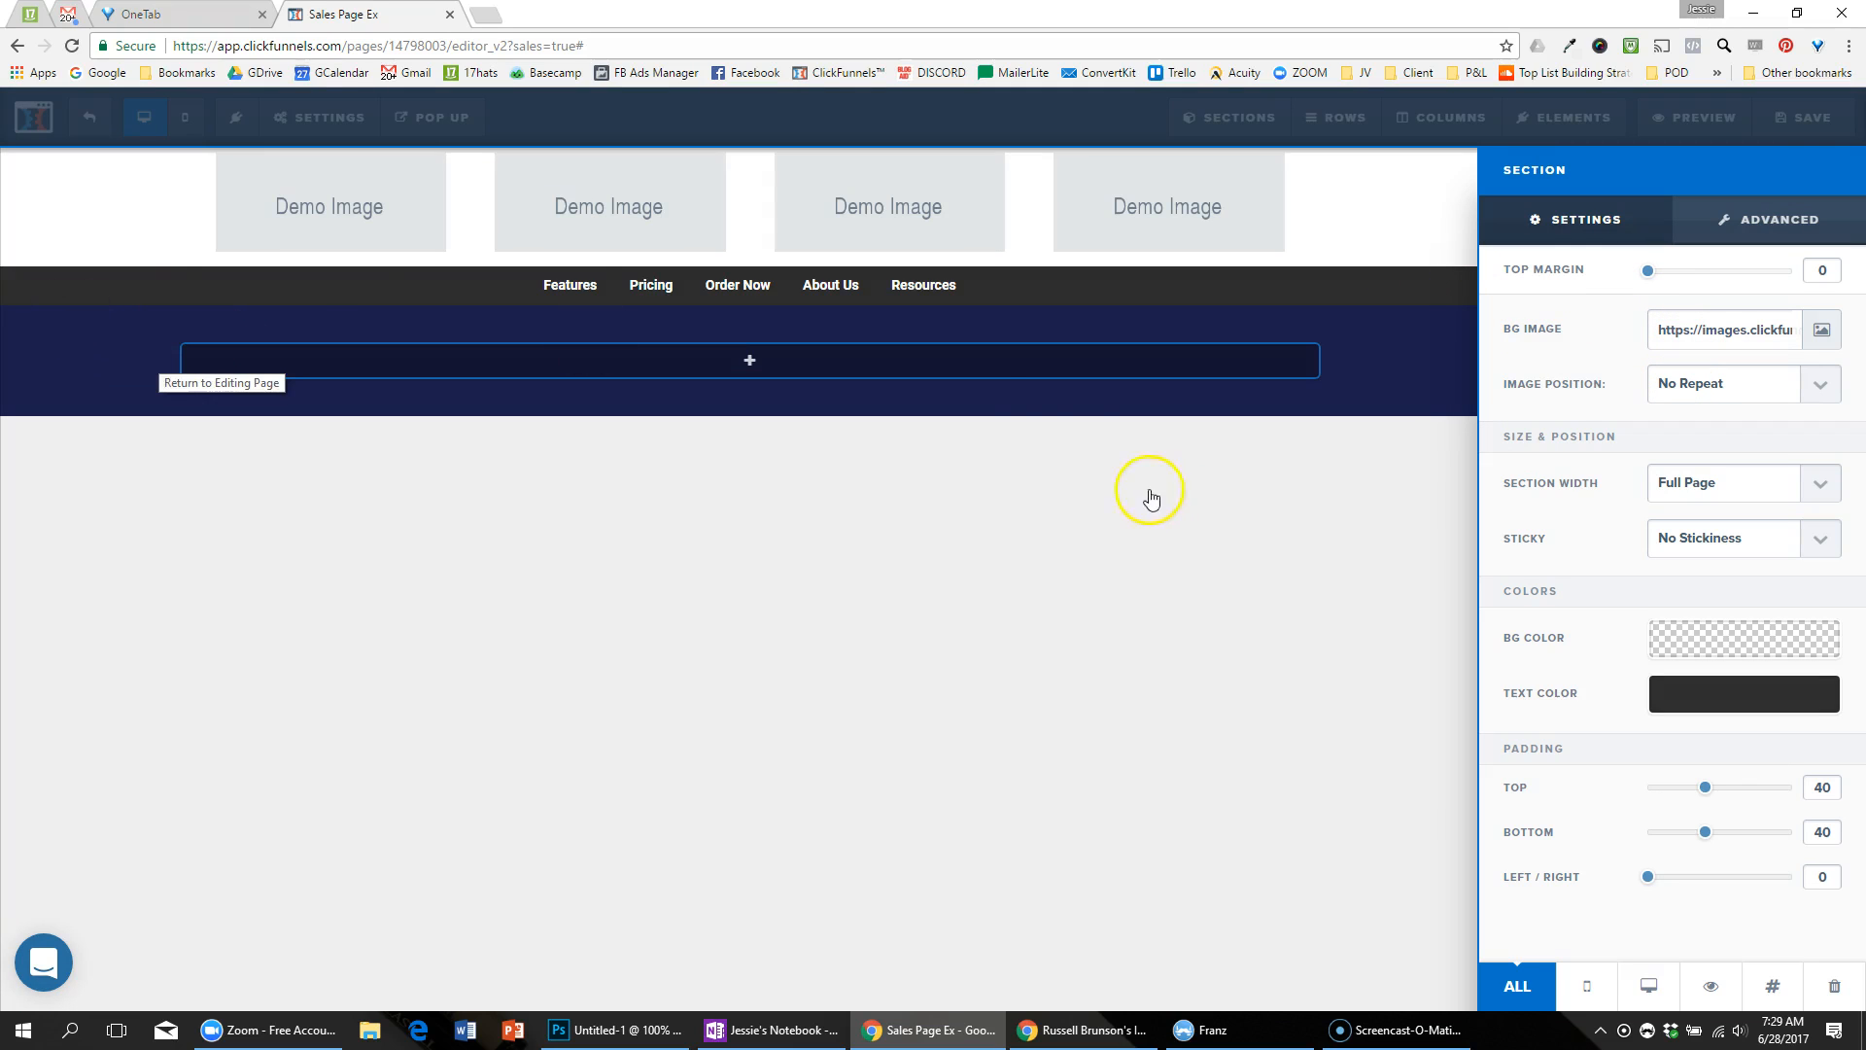
# Step: Add a one-column row with a headline element to the world map section
pyautogui.click(982, 364)
pyautogui.click(931, 365)
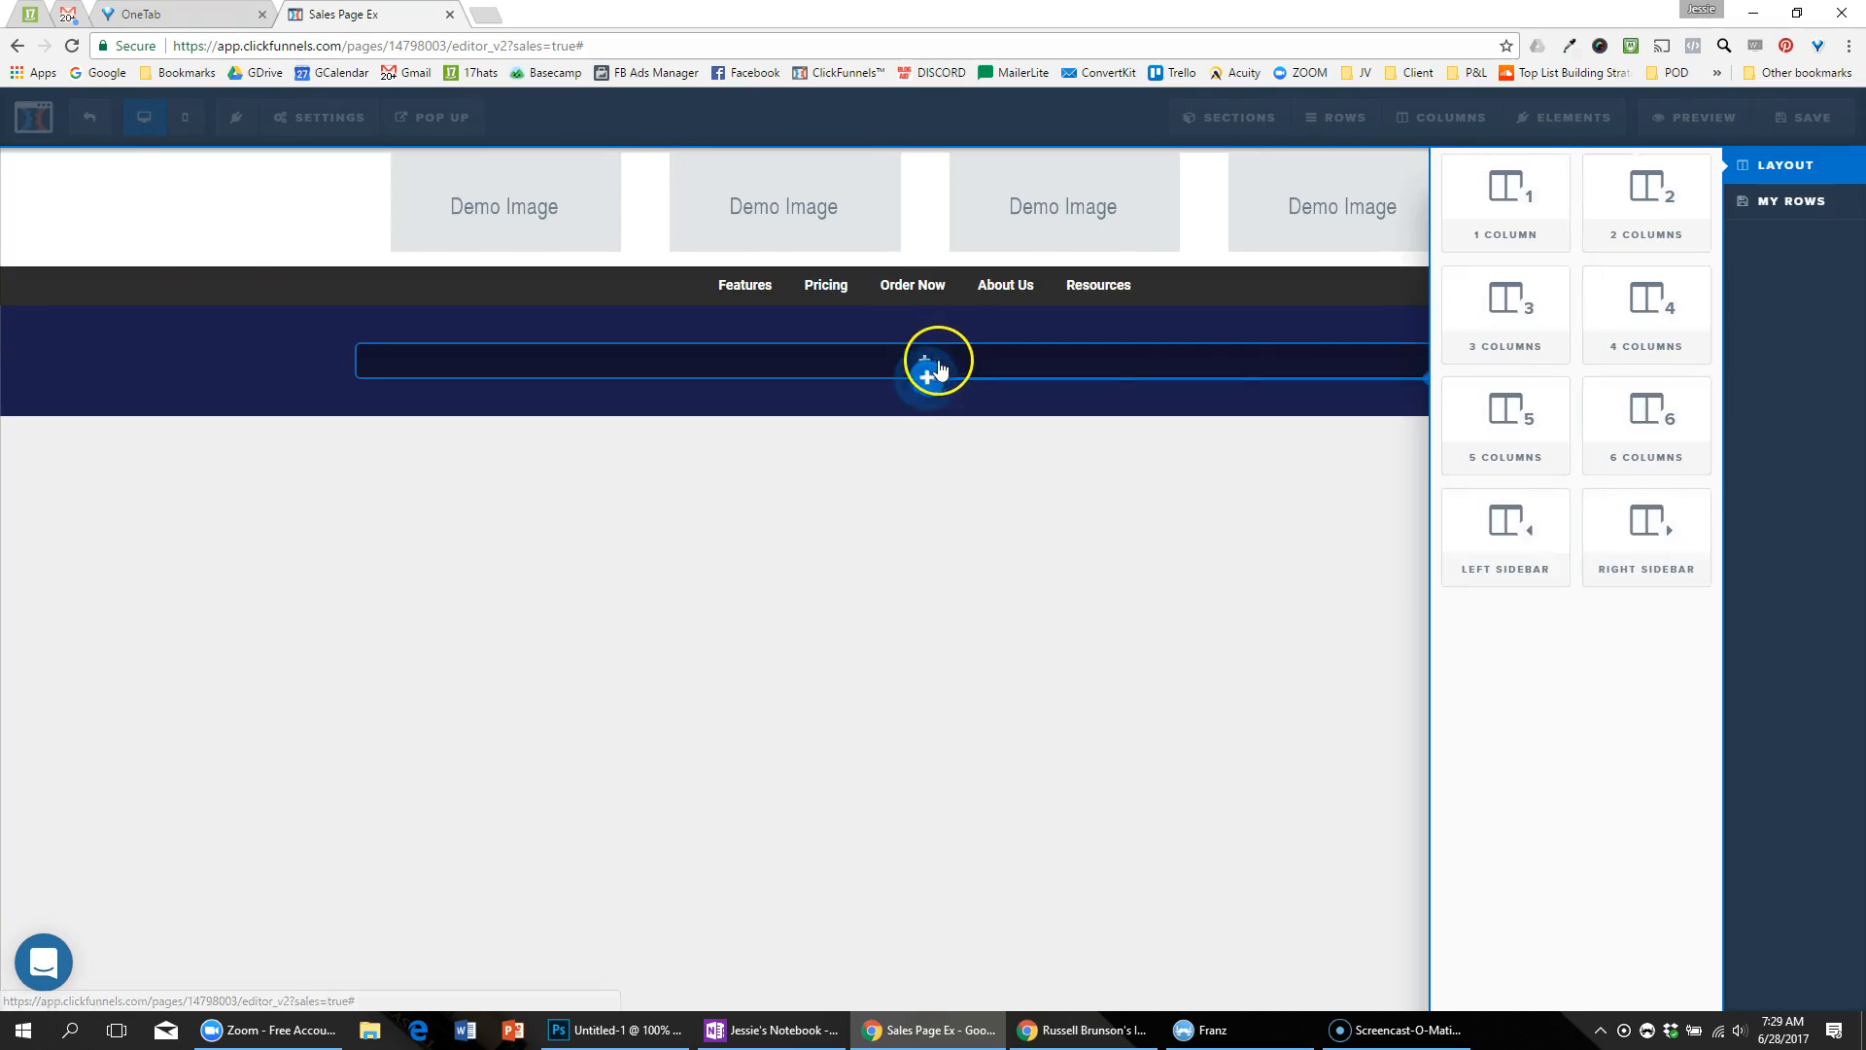
pyautogui.click(1534, 231)
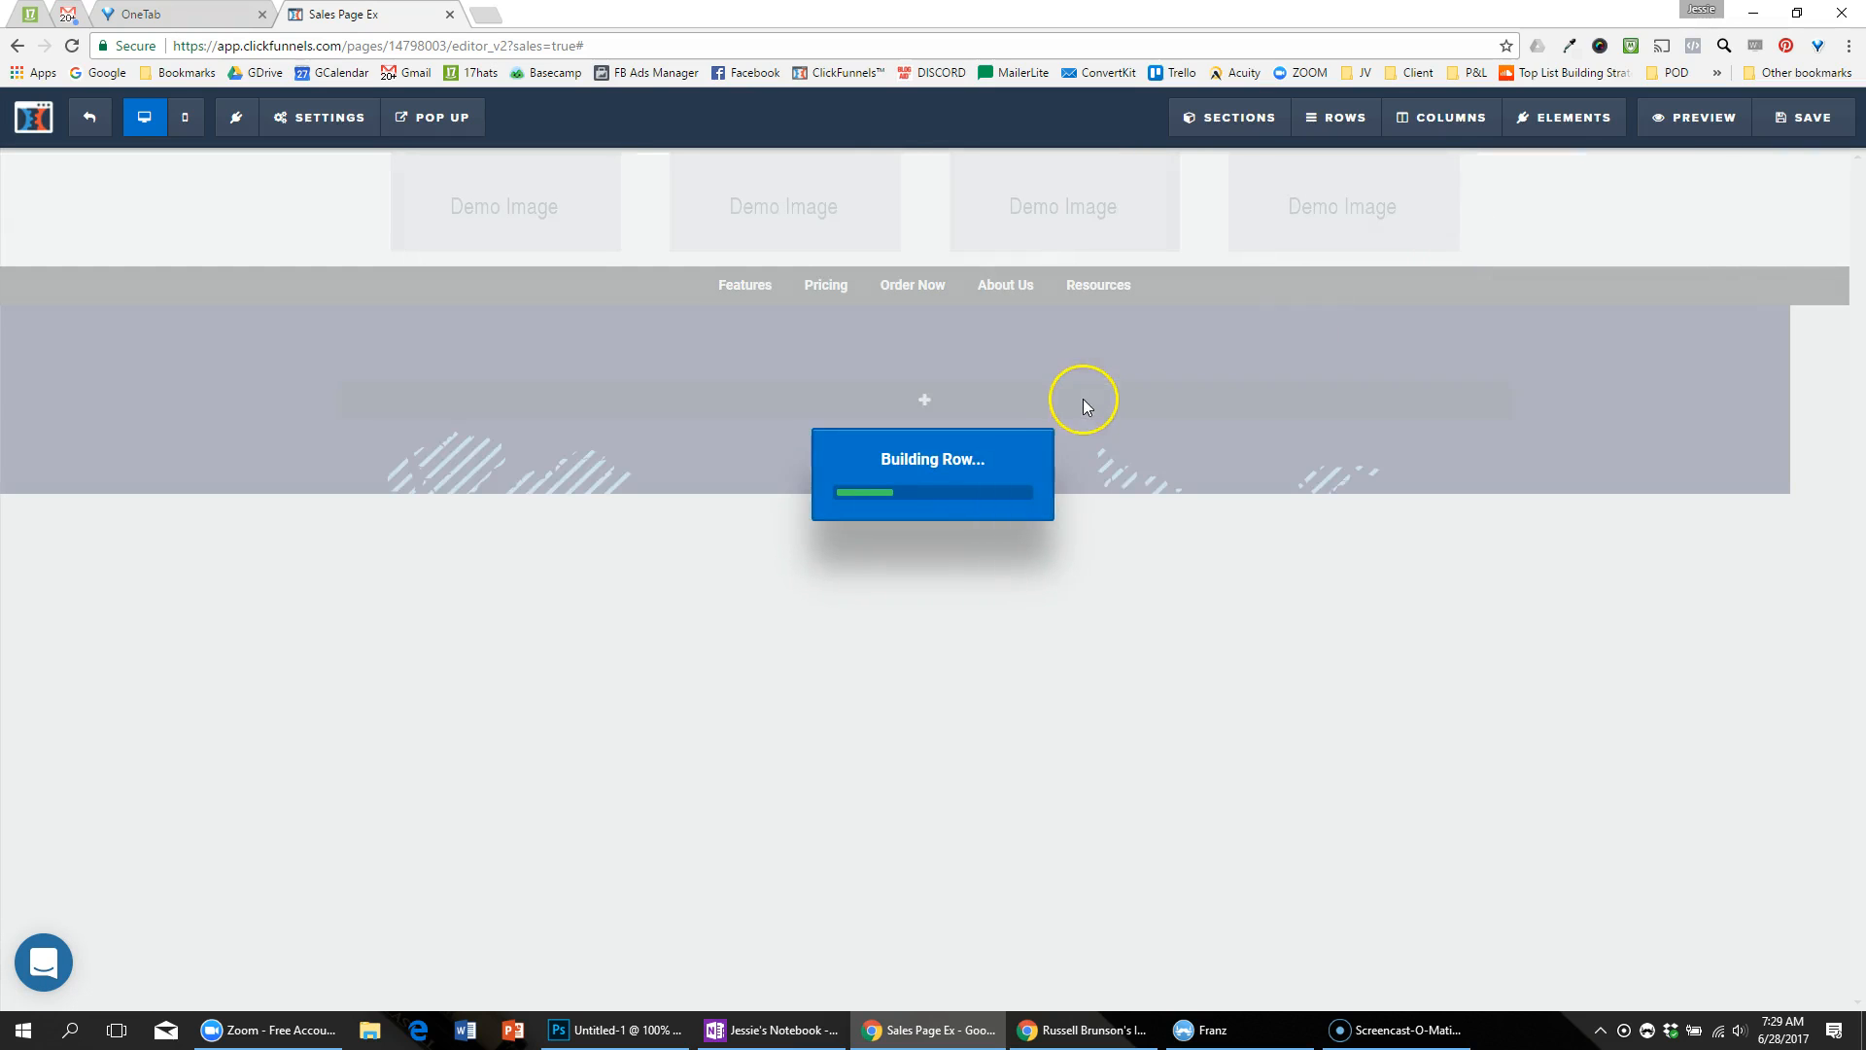
pyautogui.click(937, 406)
pyautogui.moveTo(1454, 301); pyautogui.dragTo(1096, 483)
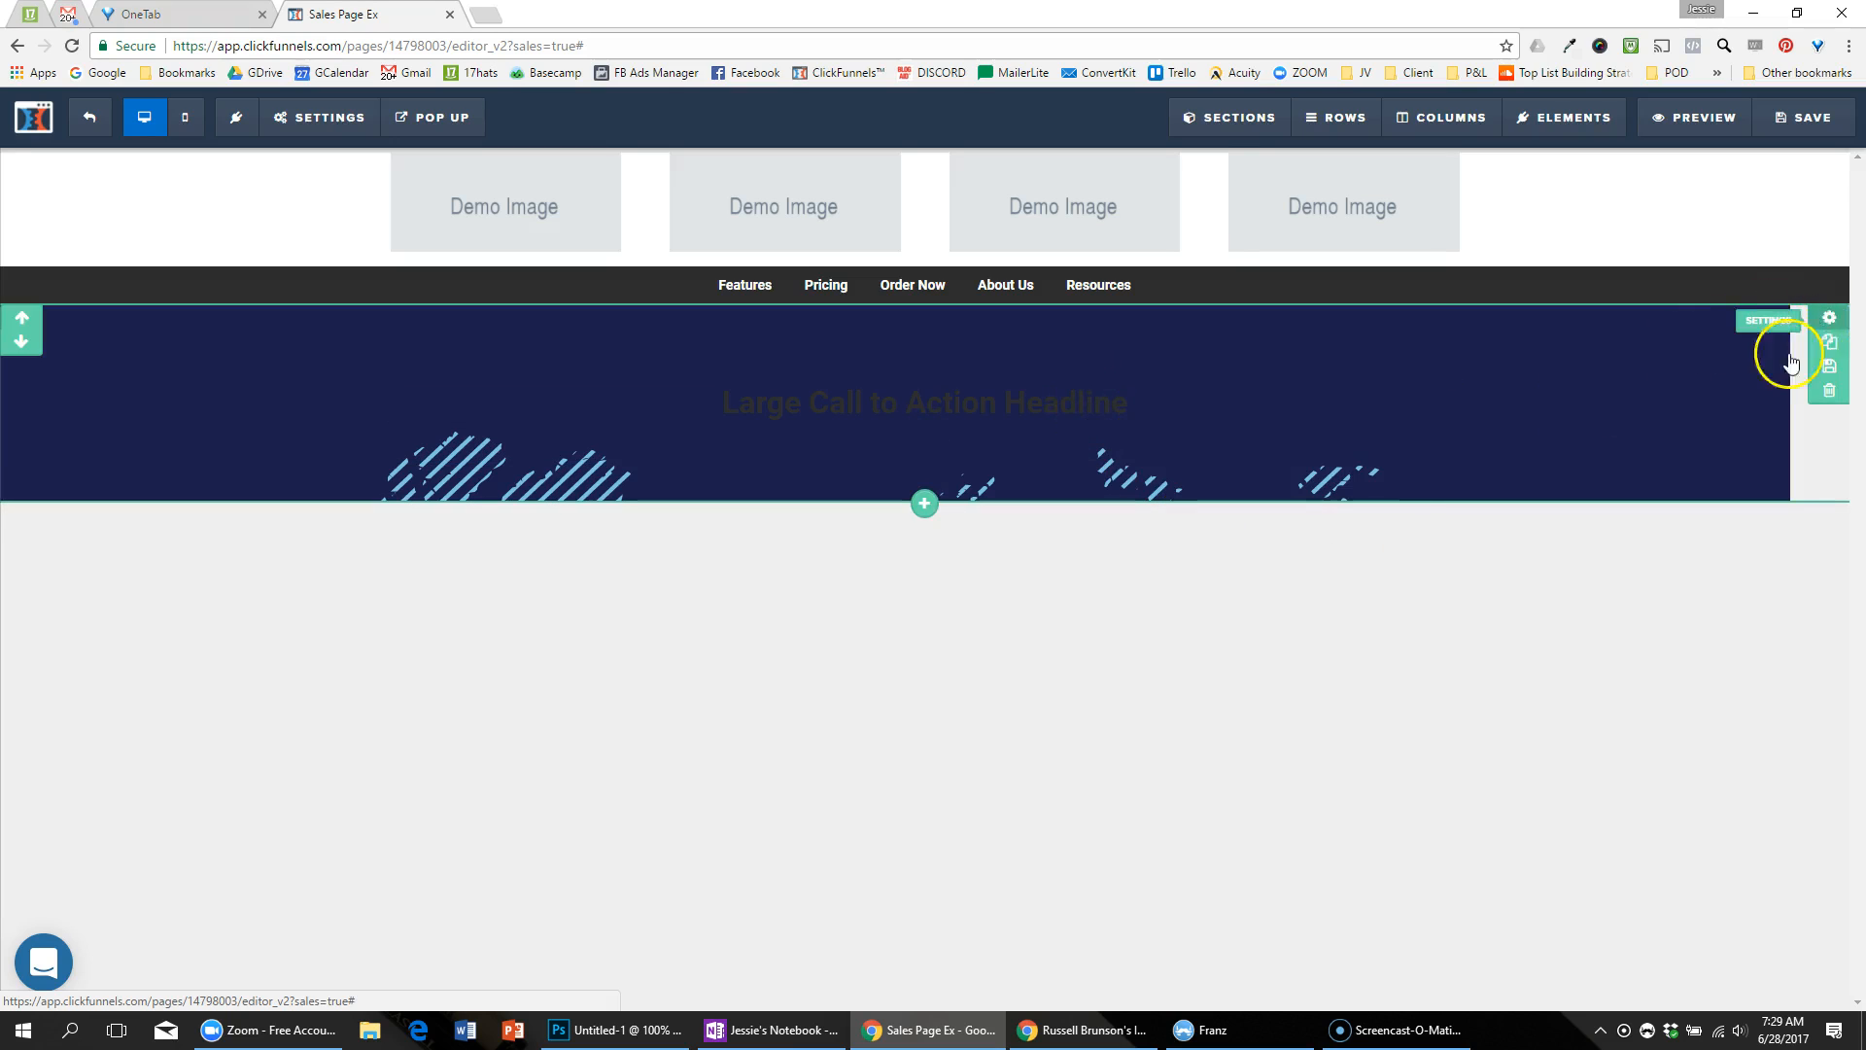
# Step: Set the world map section's top and bottom padding to 100
pyautogui.click(1820, 347)
pyautogui.moveTo(1705, 787); pyautogui.dragTo(1792, 787)
pyautogui.moveTo(1705, 832); pyautogui.dragTo(1799, 833)
pyautogui.click(1238, 511)
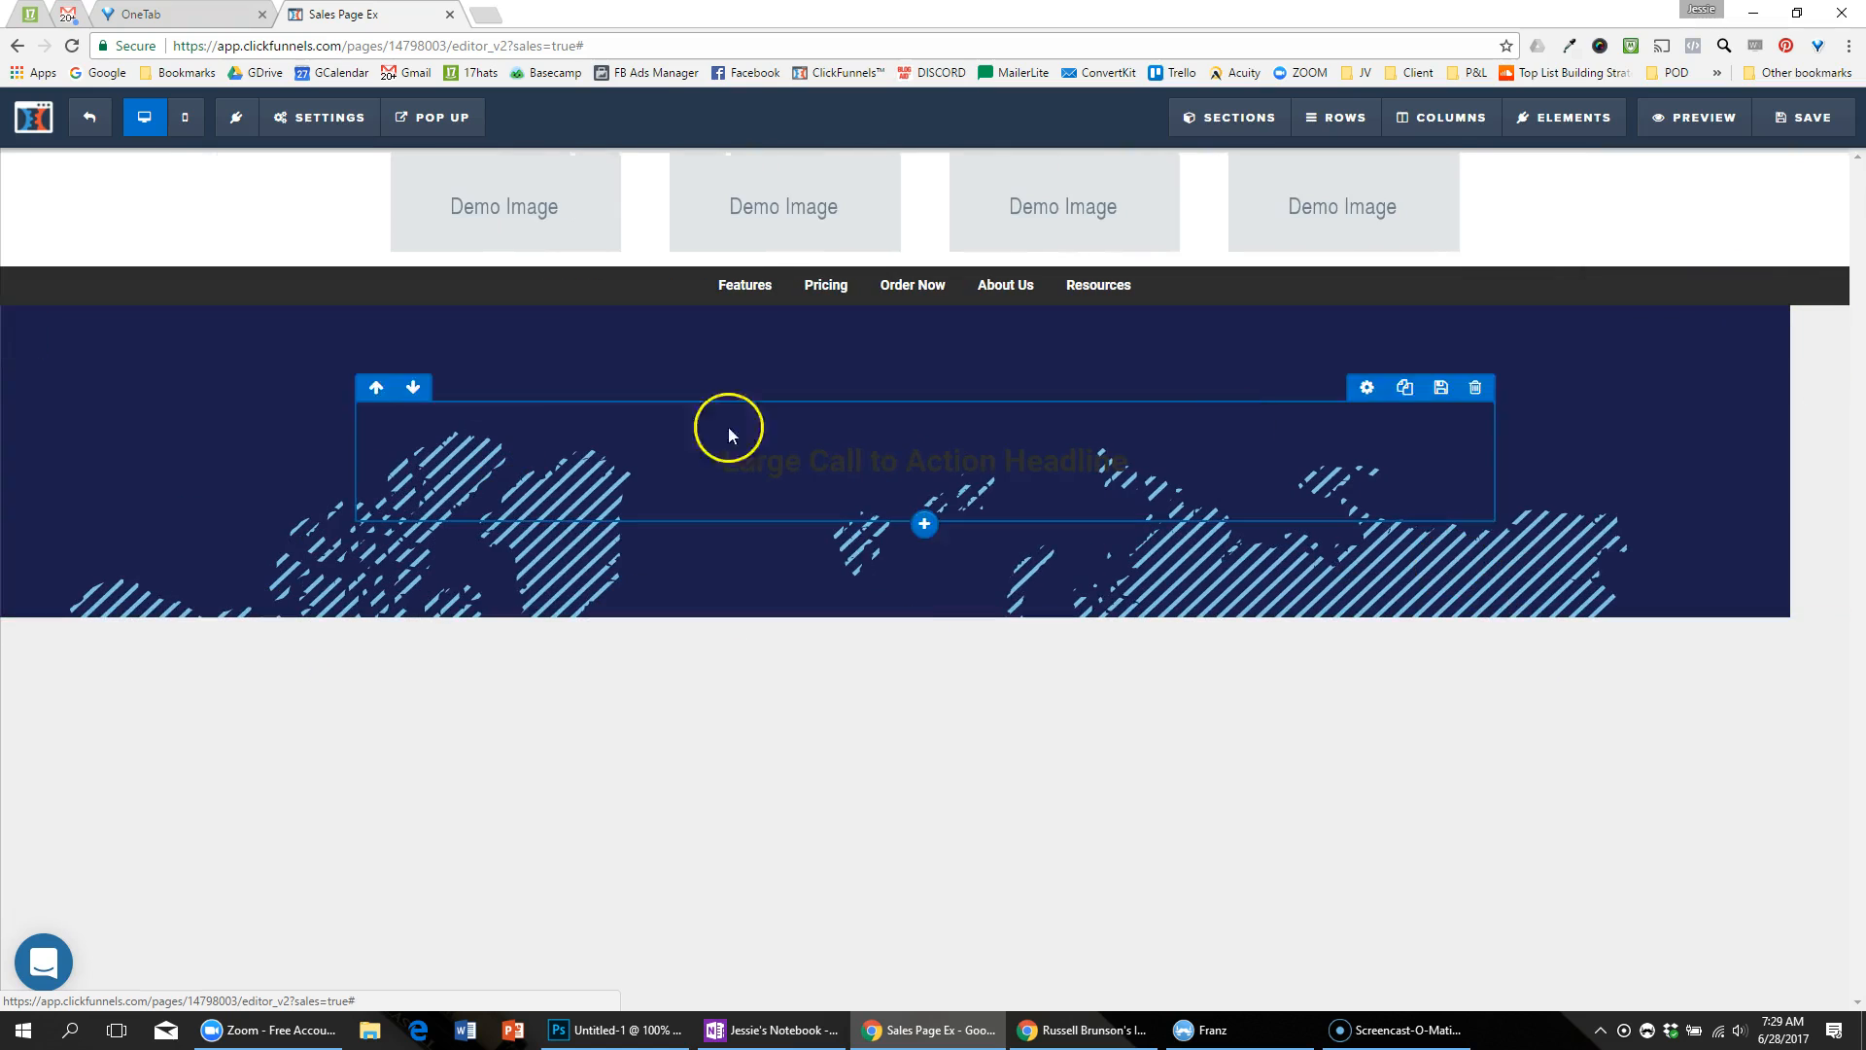
pyautogui.click(1827, 321)
pyautogui.click(1135, 510)
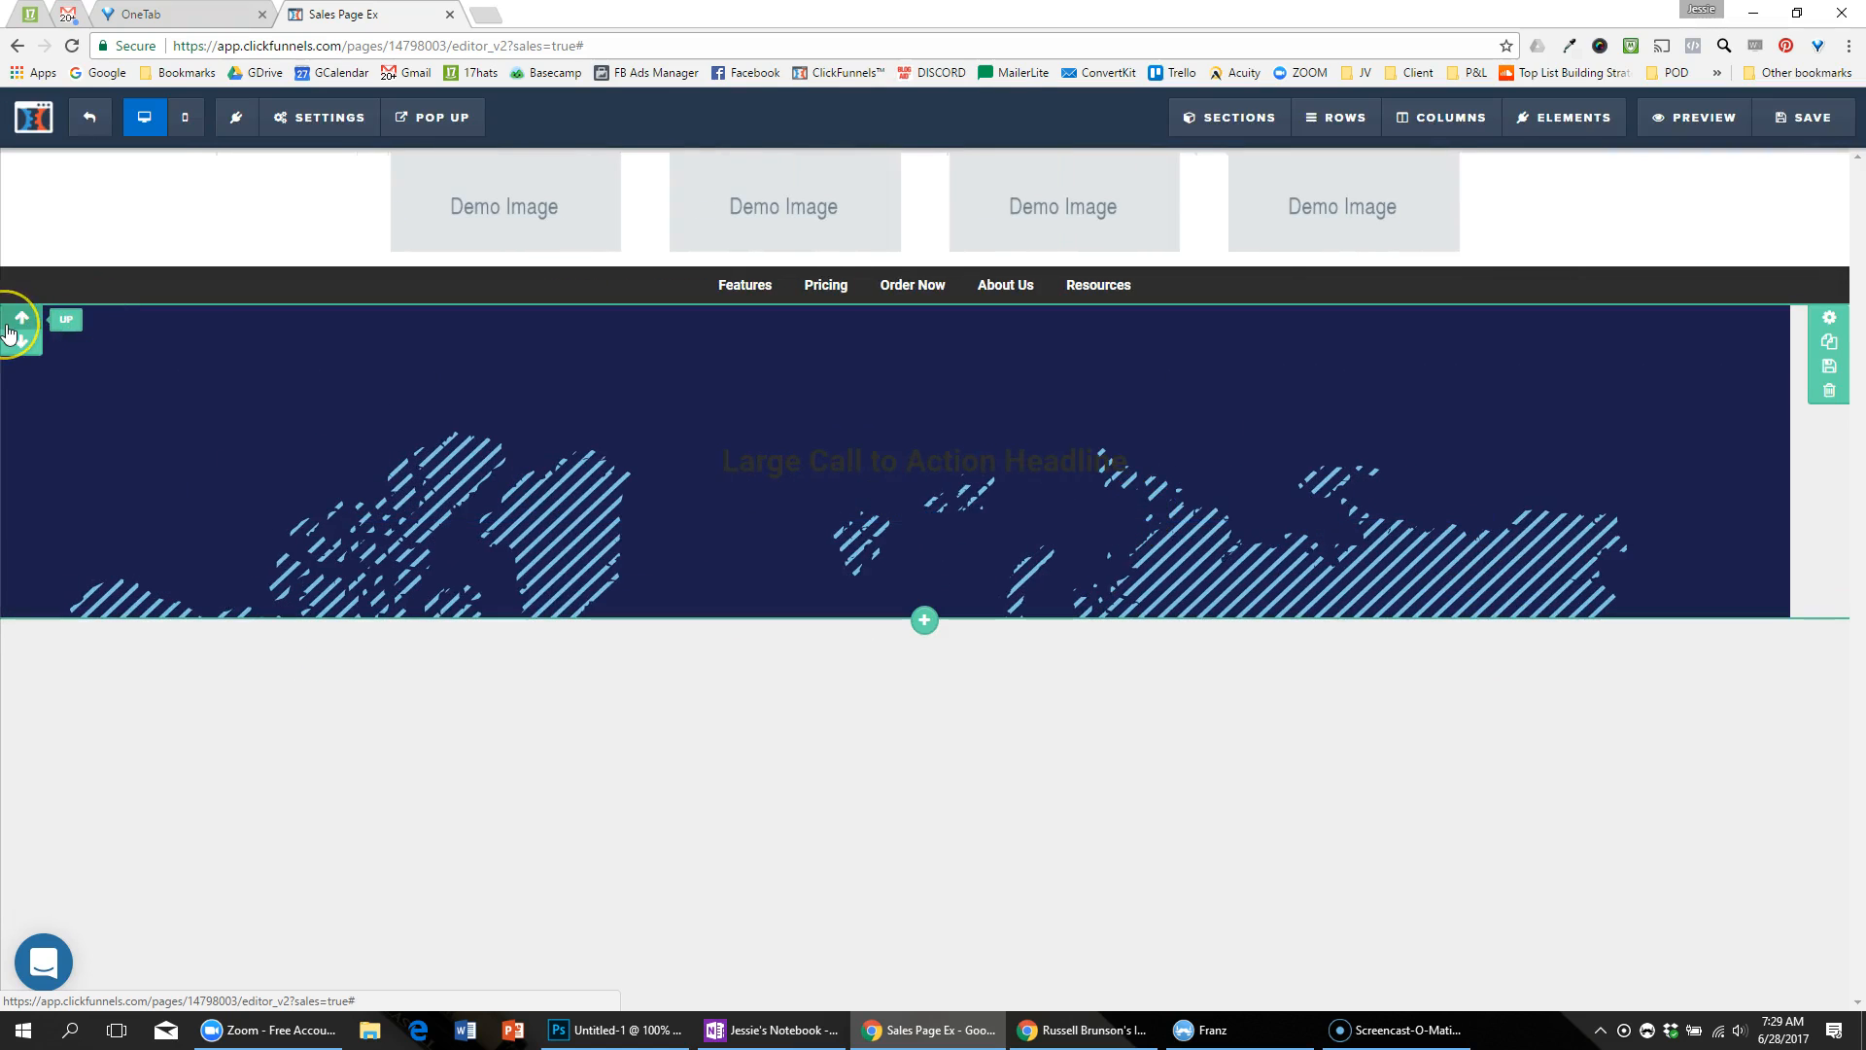
pyautogui.click(19, 344)
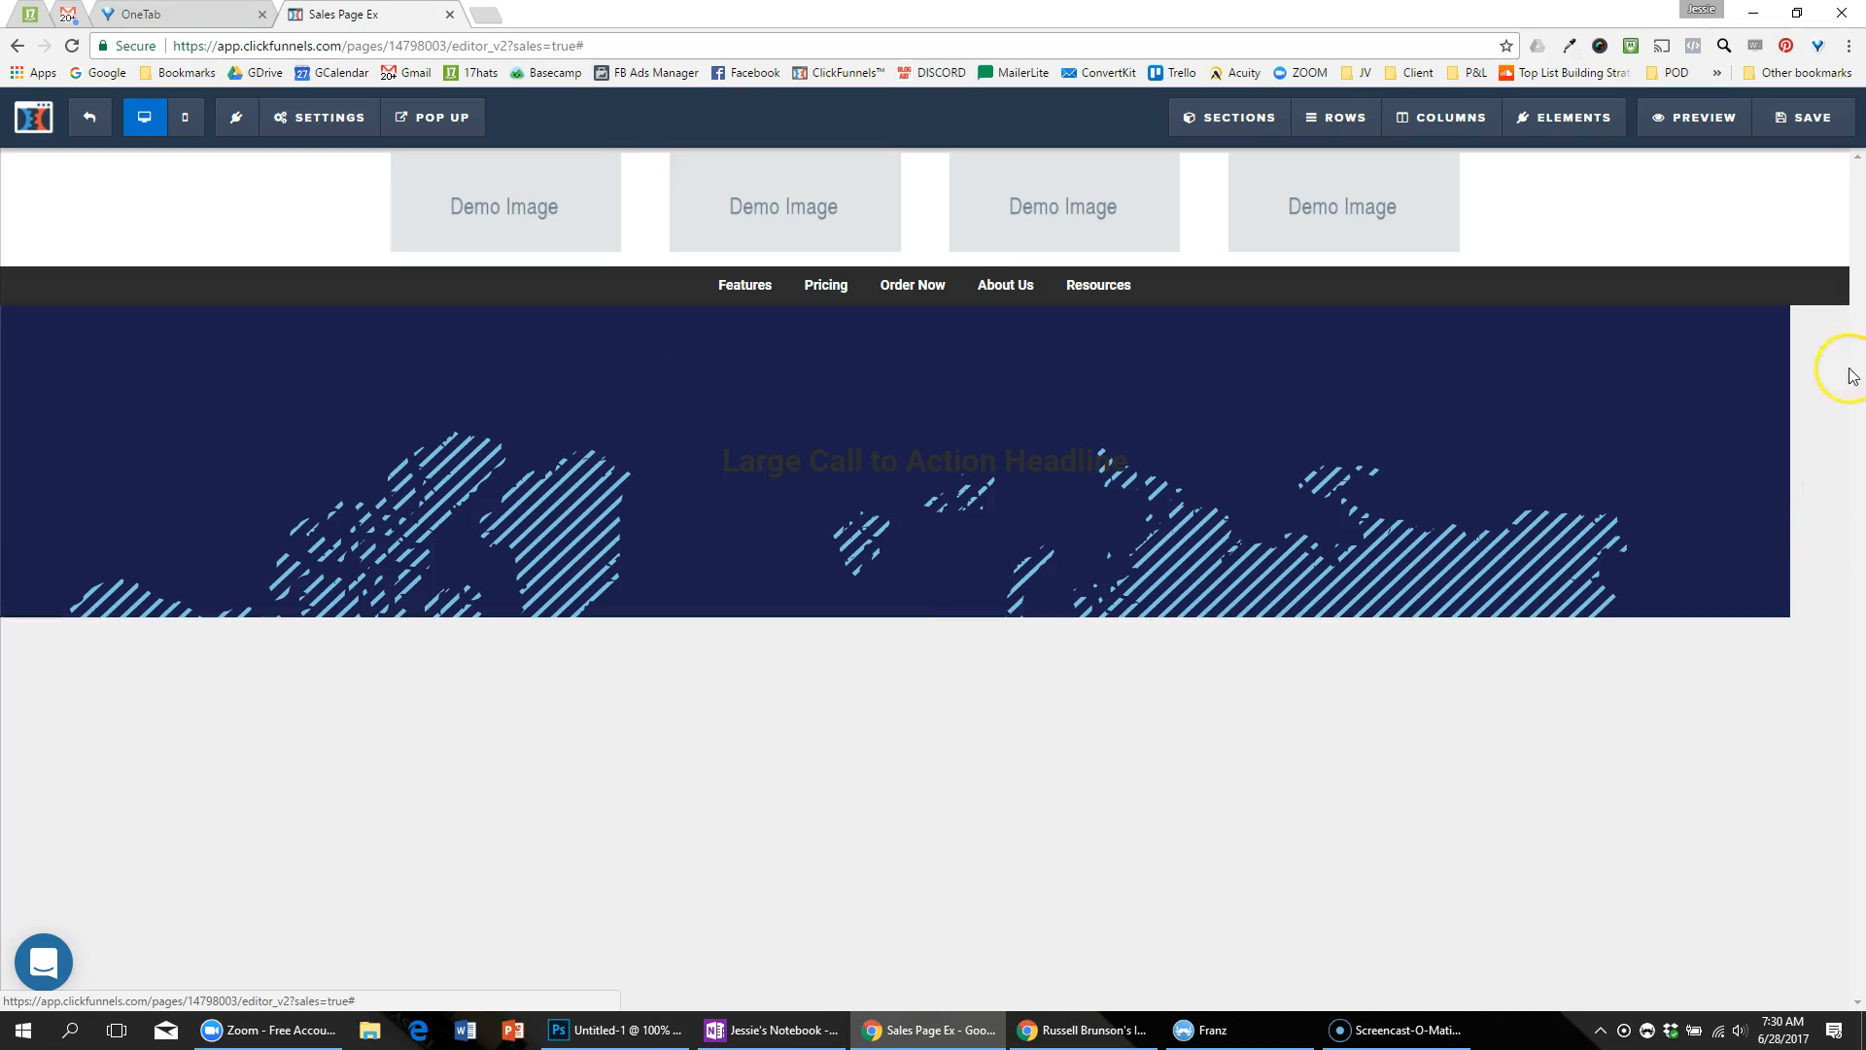
# Step: Set the world map section's background image position to Full Center (Parallax)
pyautogui.click(1830, 319)
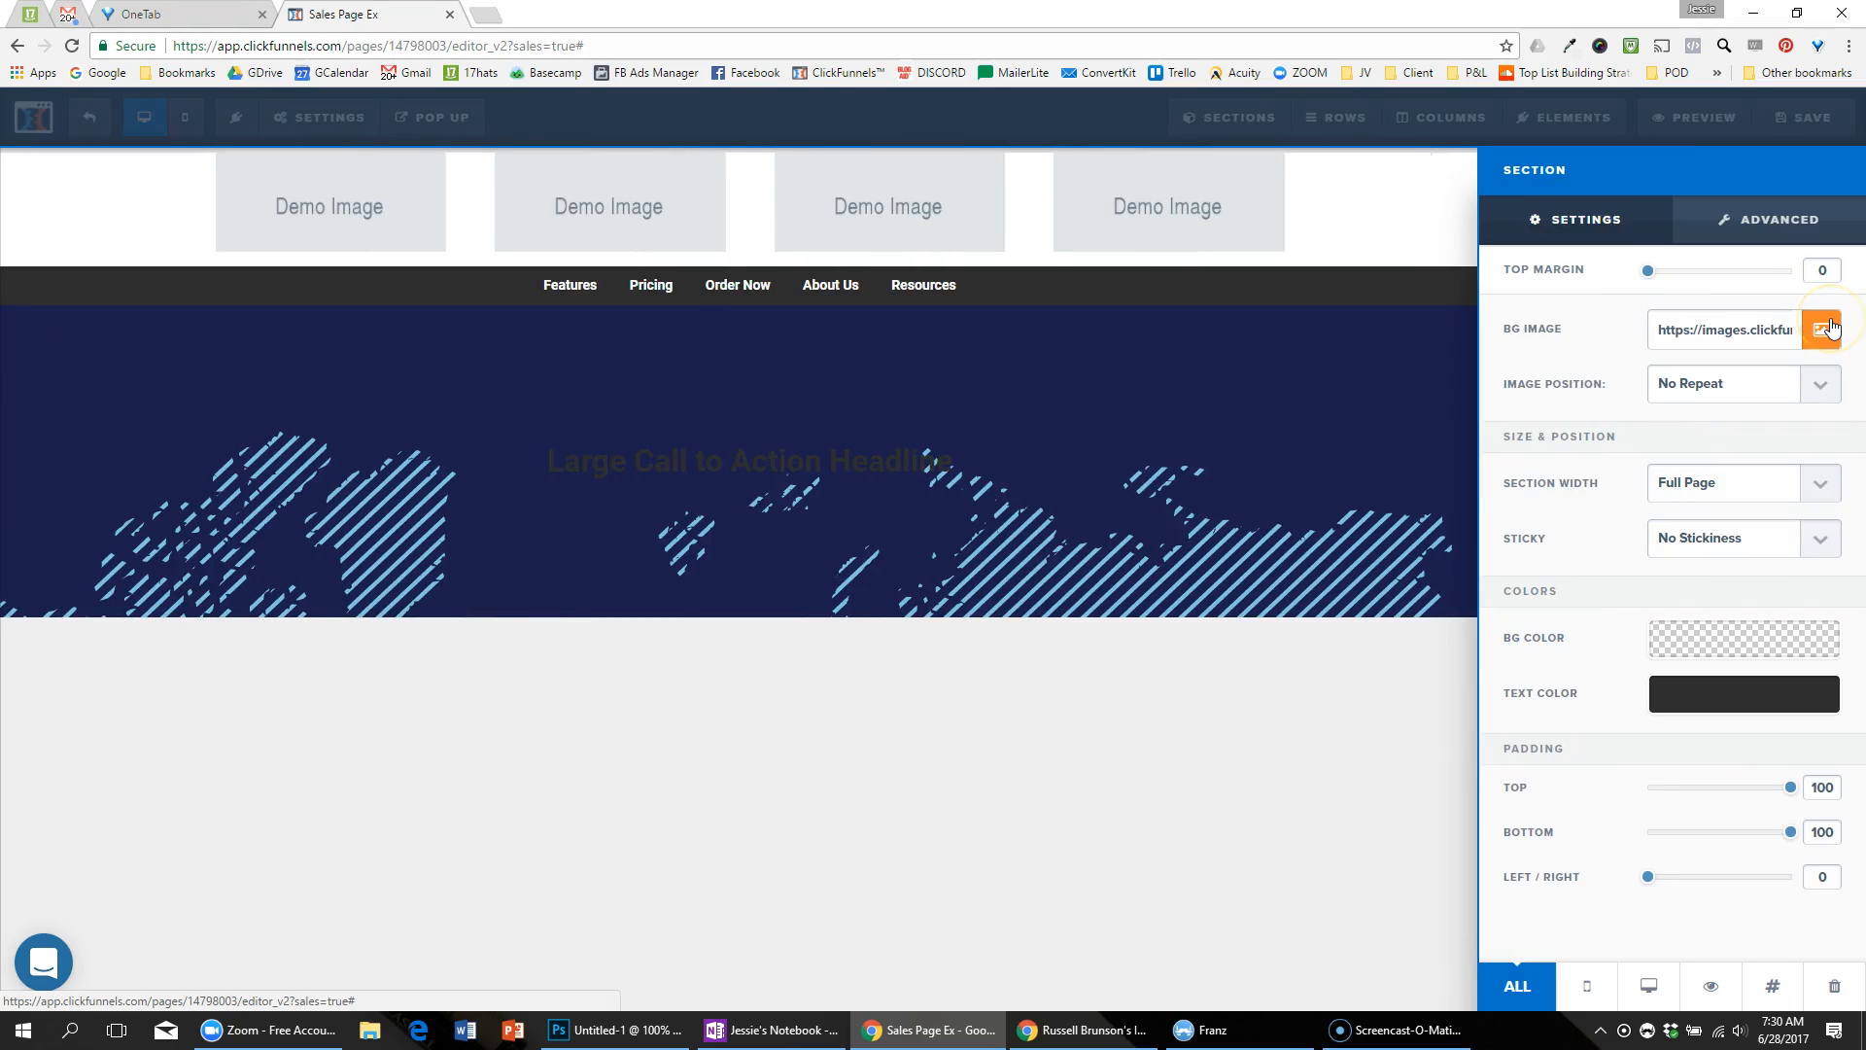
pyautogui.click(1697, 384)
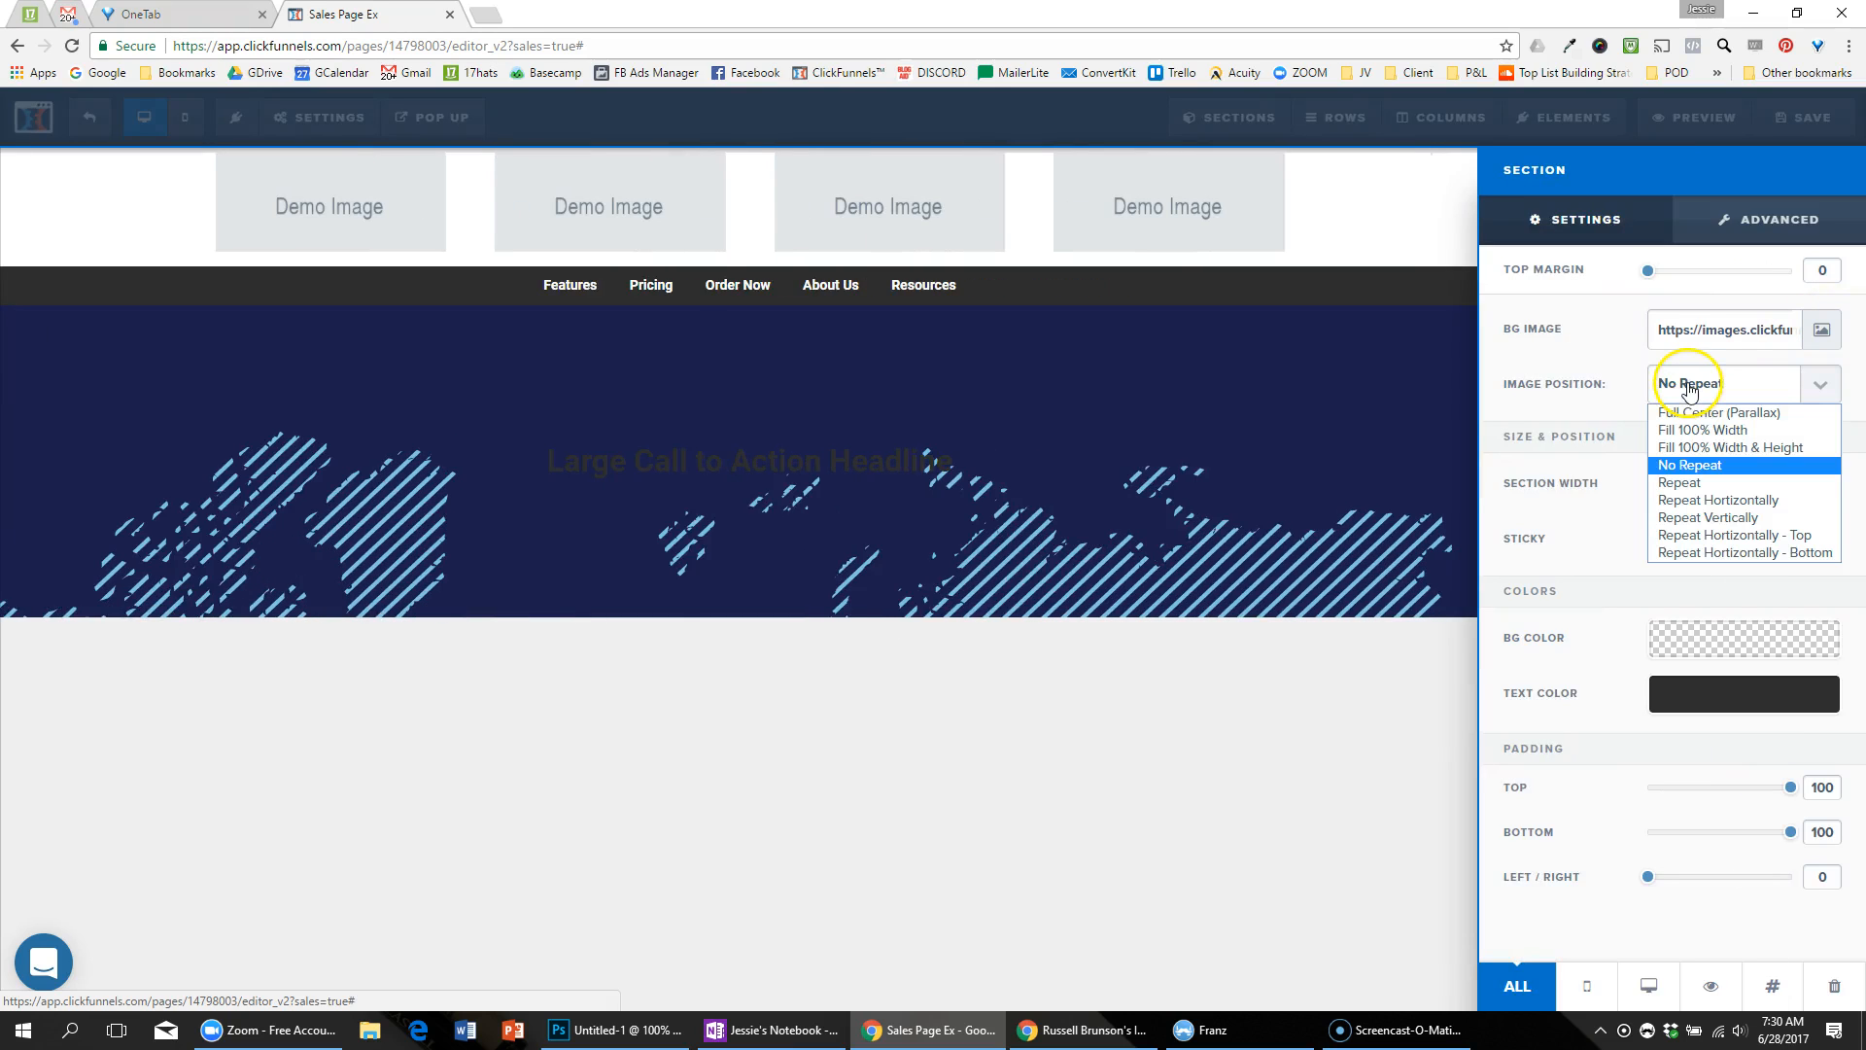
pyautogui.click(1723, 411)
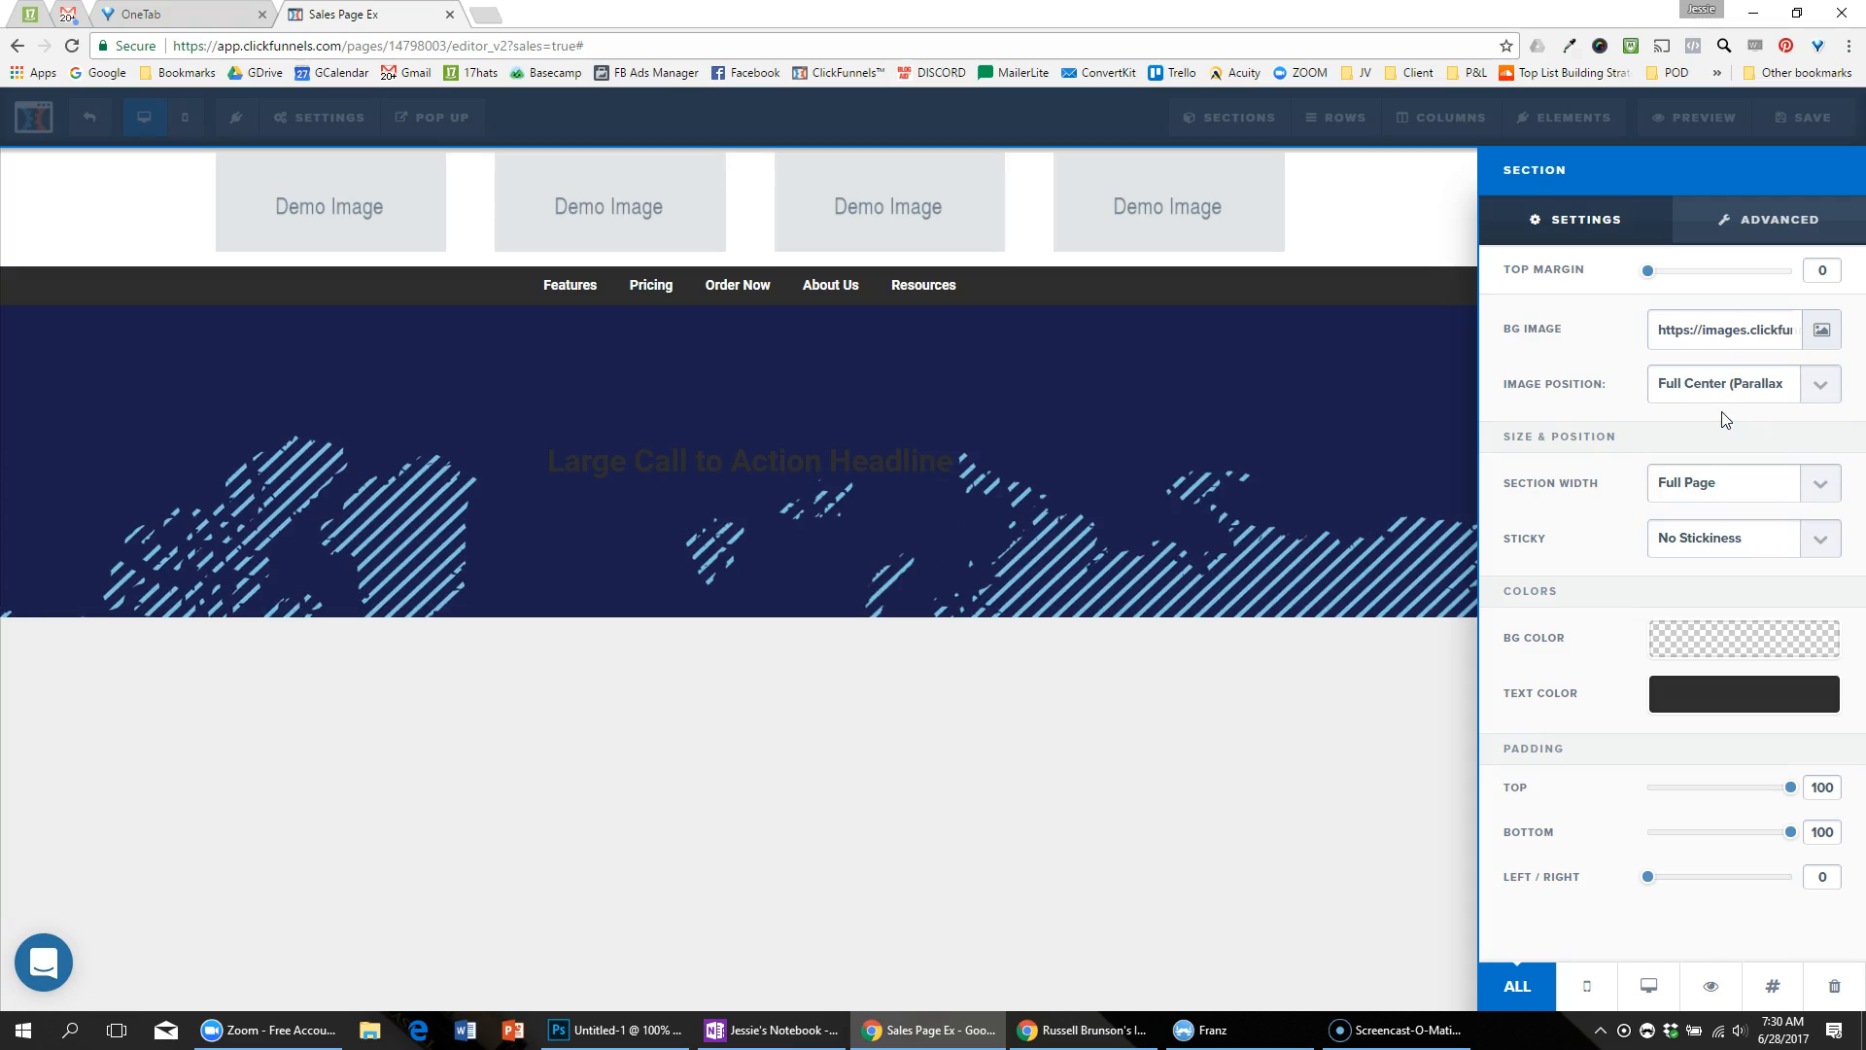
pyautogui.click(1215, 421)
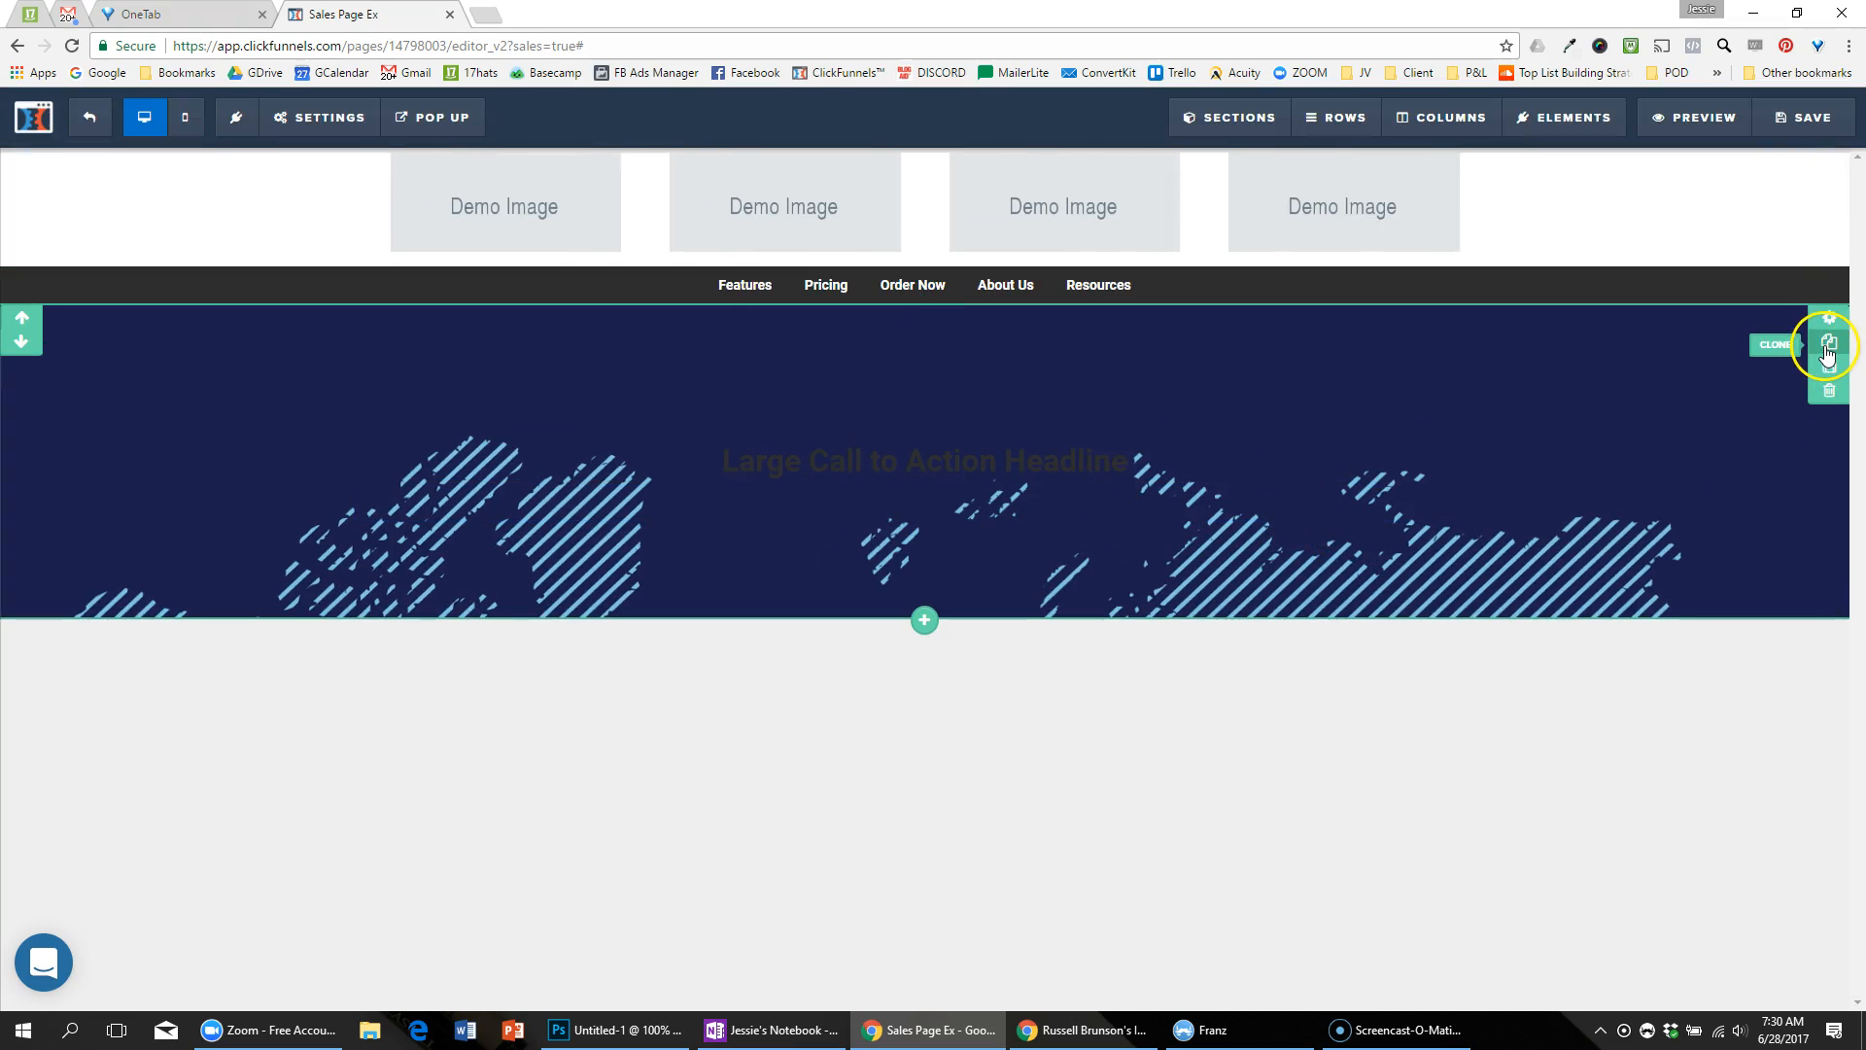
# Step: Add a full-width section below the world map section and insert a one-column row in it
pyautogui.click(924, 618)
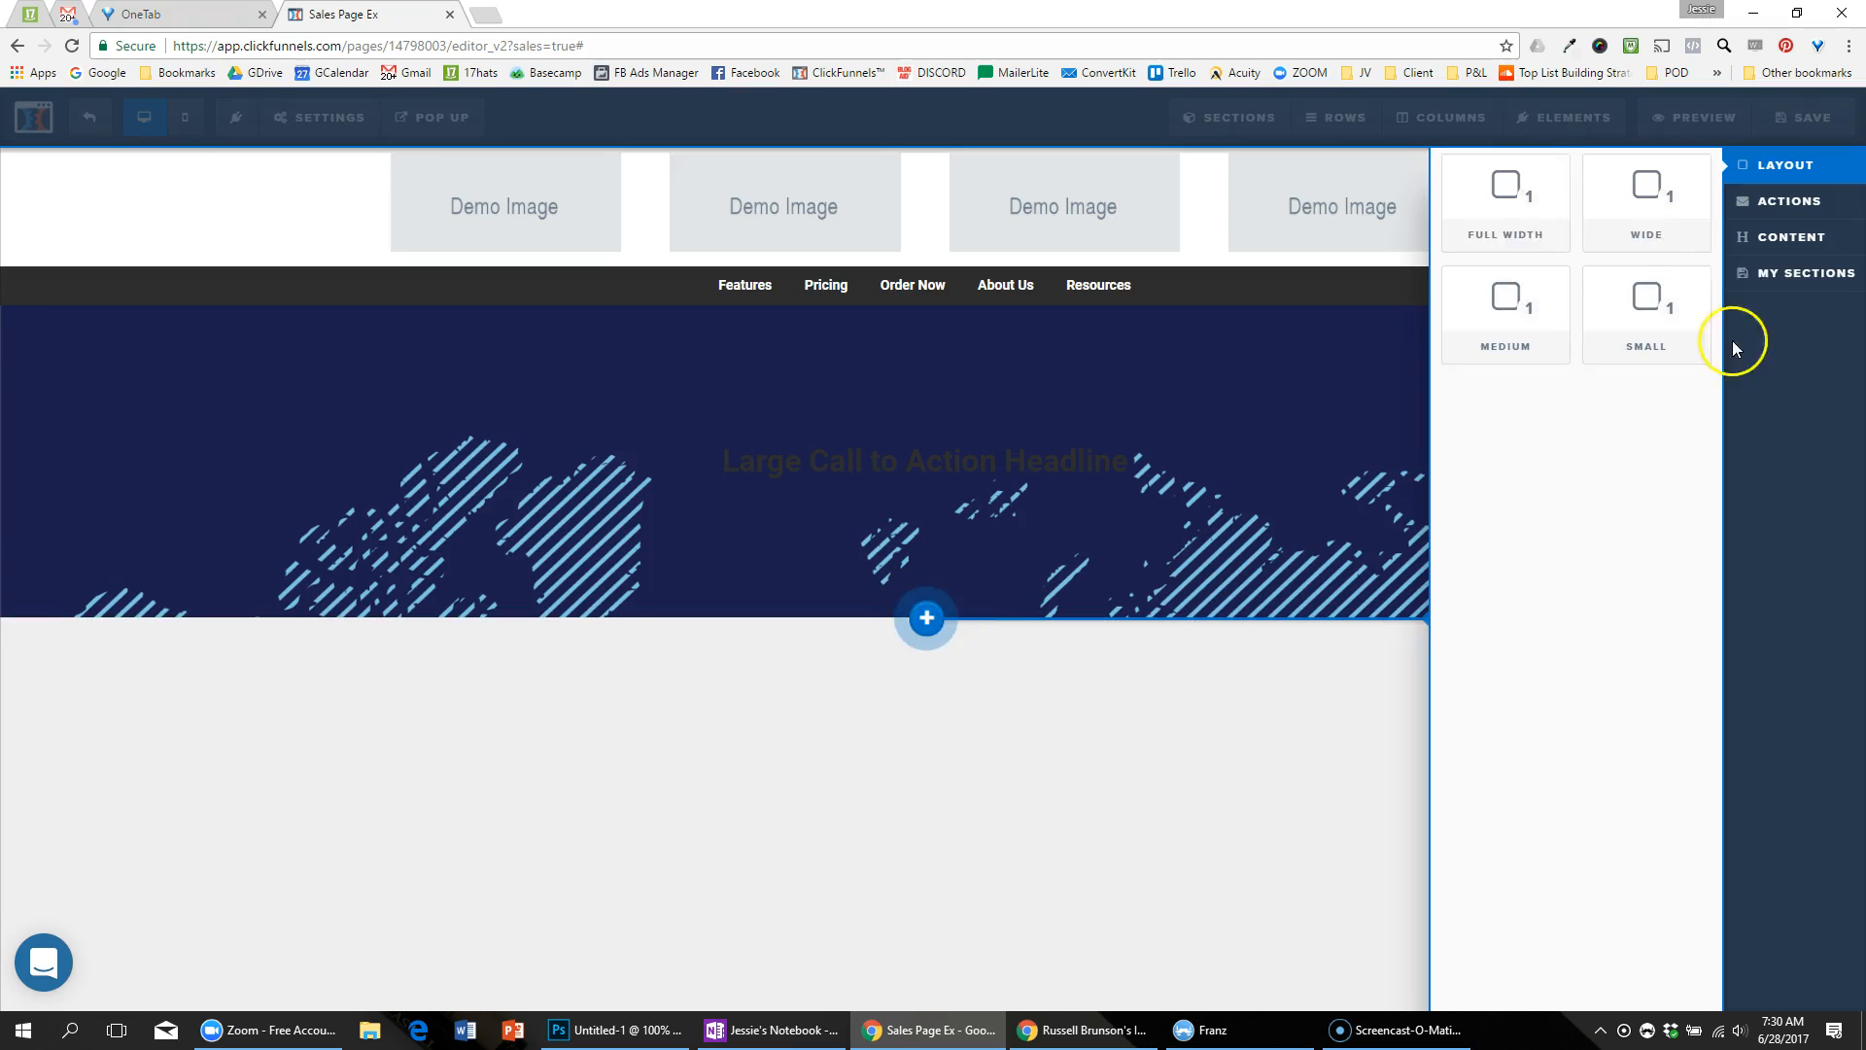
pyautogui.click(1544, 207)
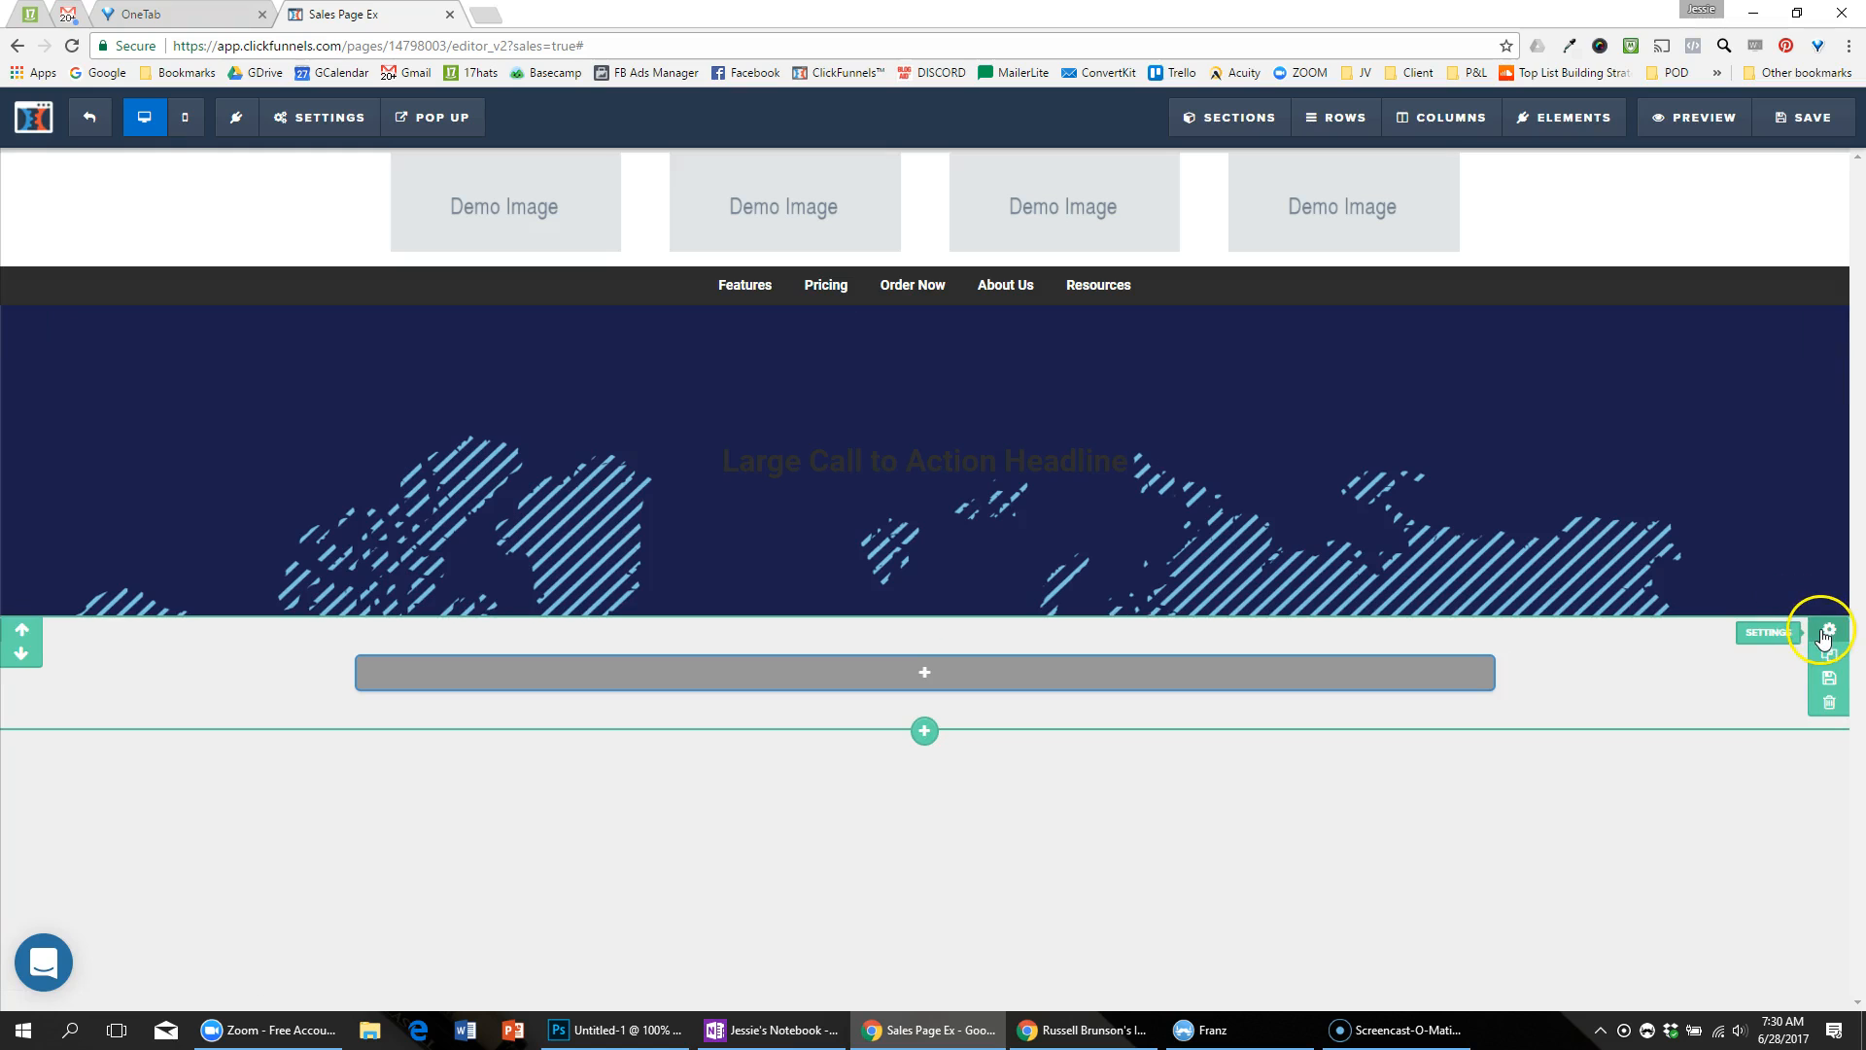
pyautogui.click(1826, 639)
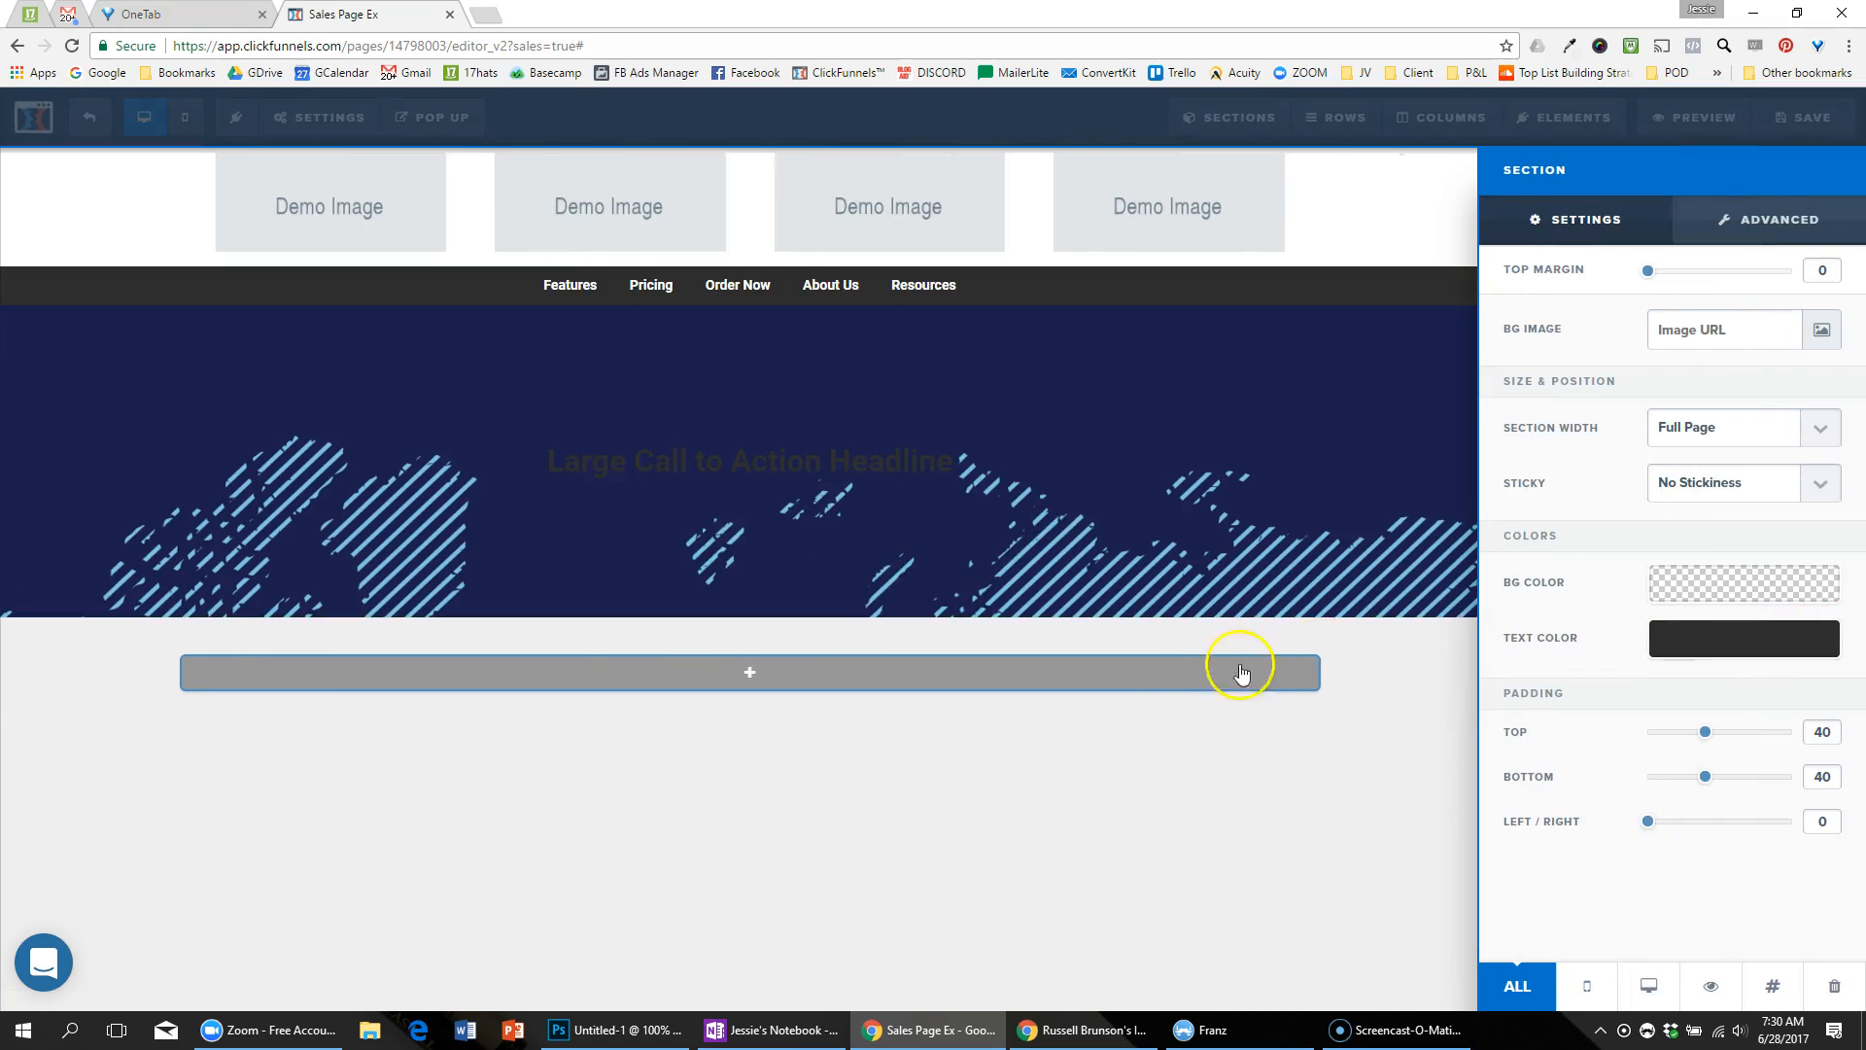
pyautogui.click(1142, 669)
pyautogui.click(982, 672)
pyautogui.moveTo(1506, 202); pyautogui.dragTo(939, 951)
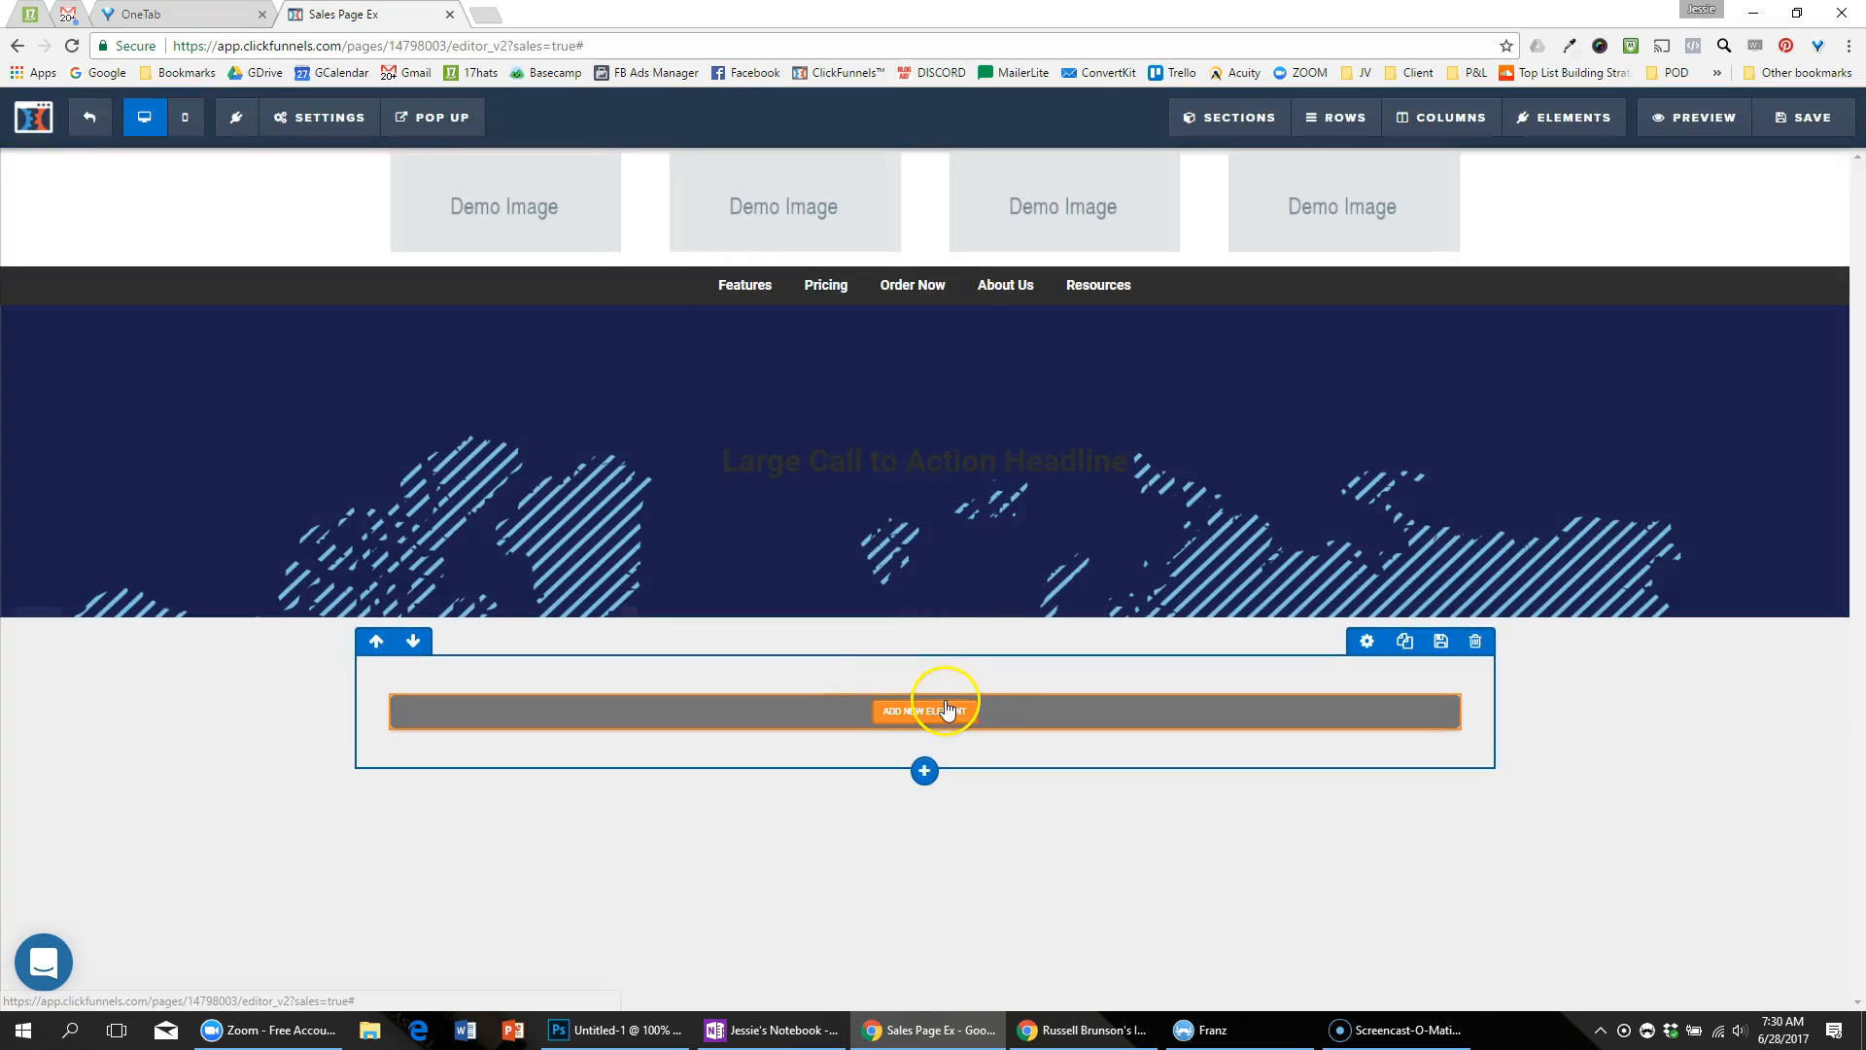
# Step: Add an image element to the new row and enlarge its placeholder to span the row's width
pyautogui.click(941, 713)
pyautogui.moveTo(1502, 549); pyautogui.dragTo(924, 742)
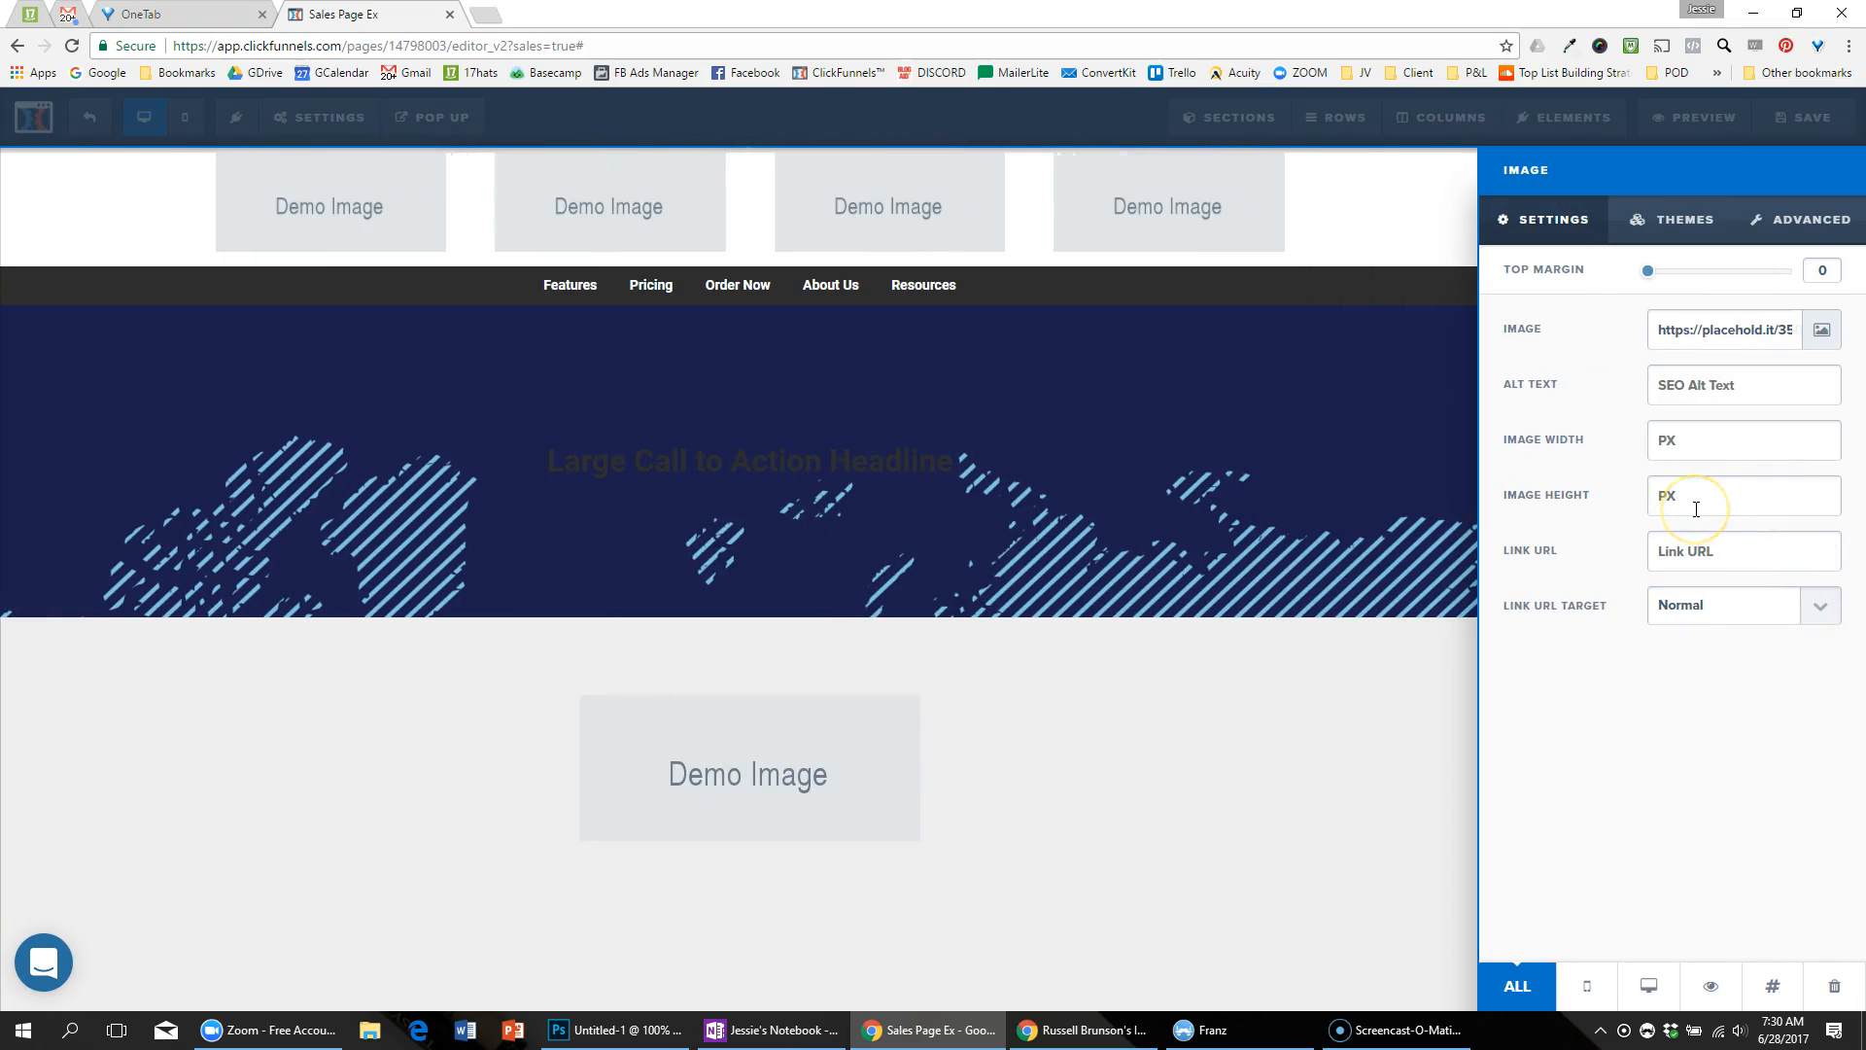
pyautogui.click(1316, 683)
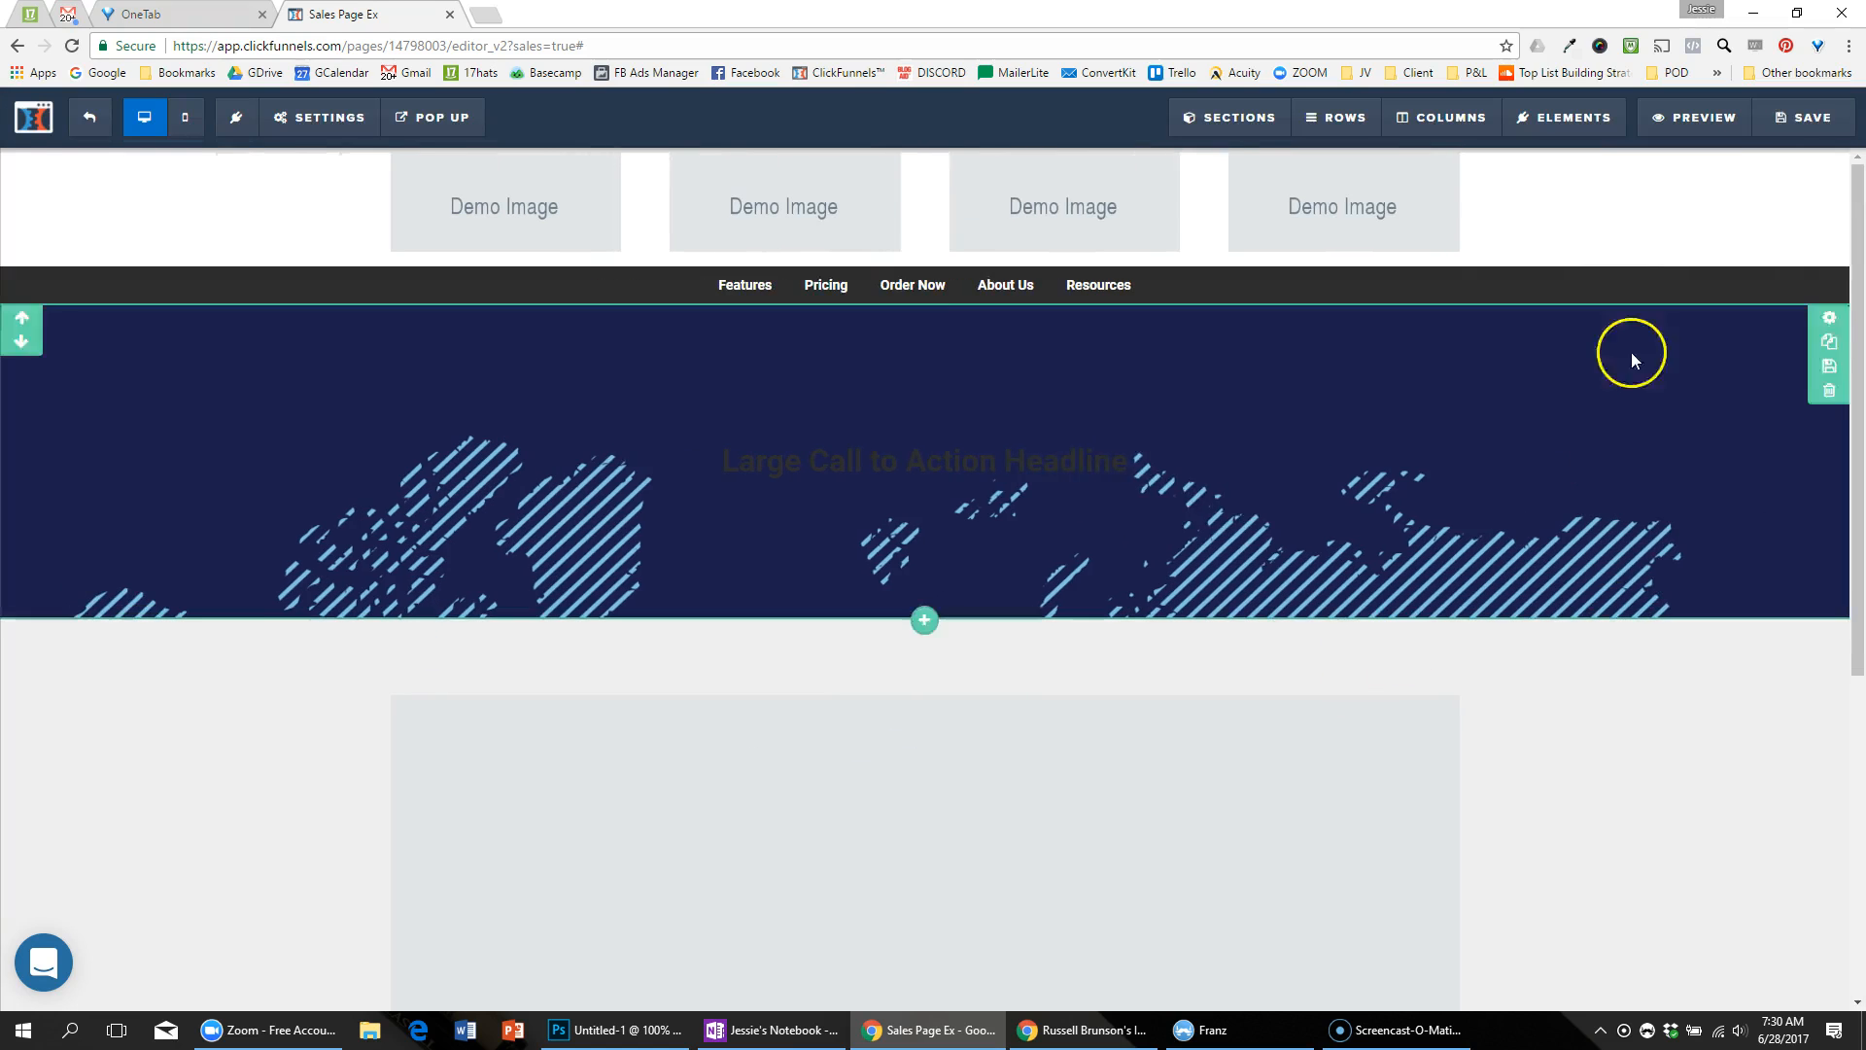
# Step: Save the page and preview how the world map background behaves on scrolling with the parallax position
pyautogui.scroll(-3, 1549, 478)
pyautogui.scroll(3, 1545, 490)
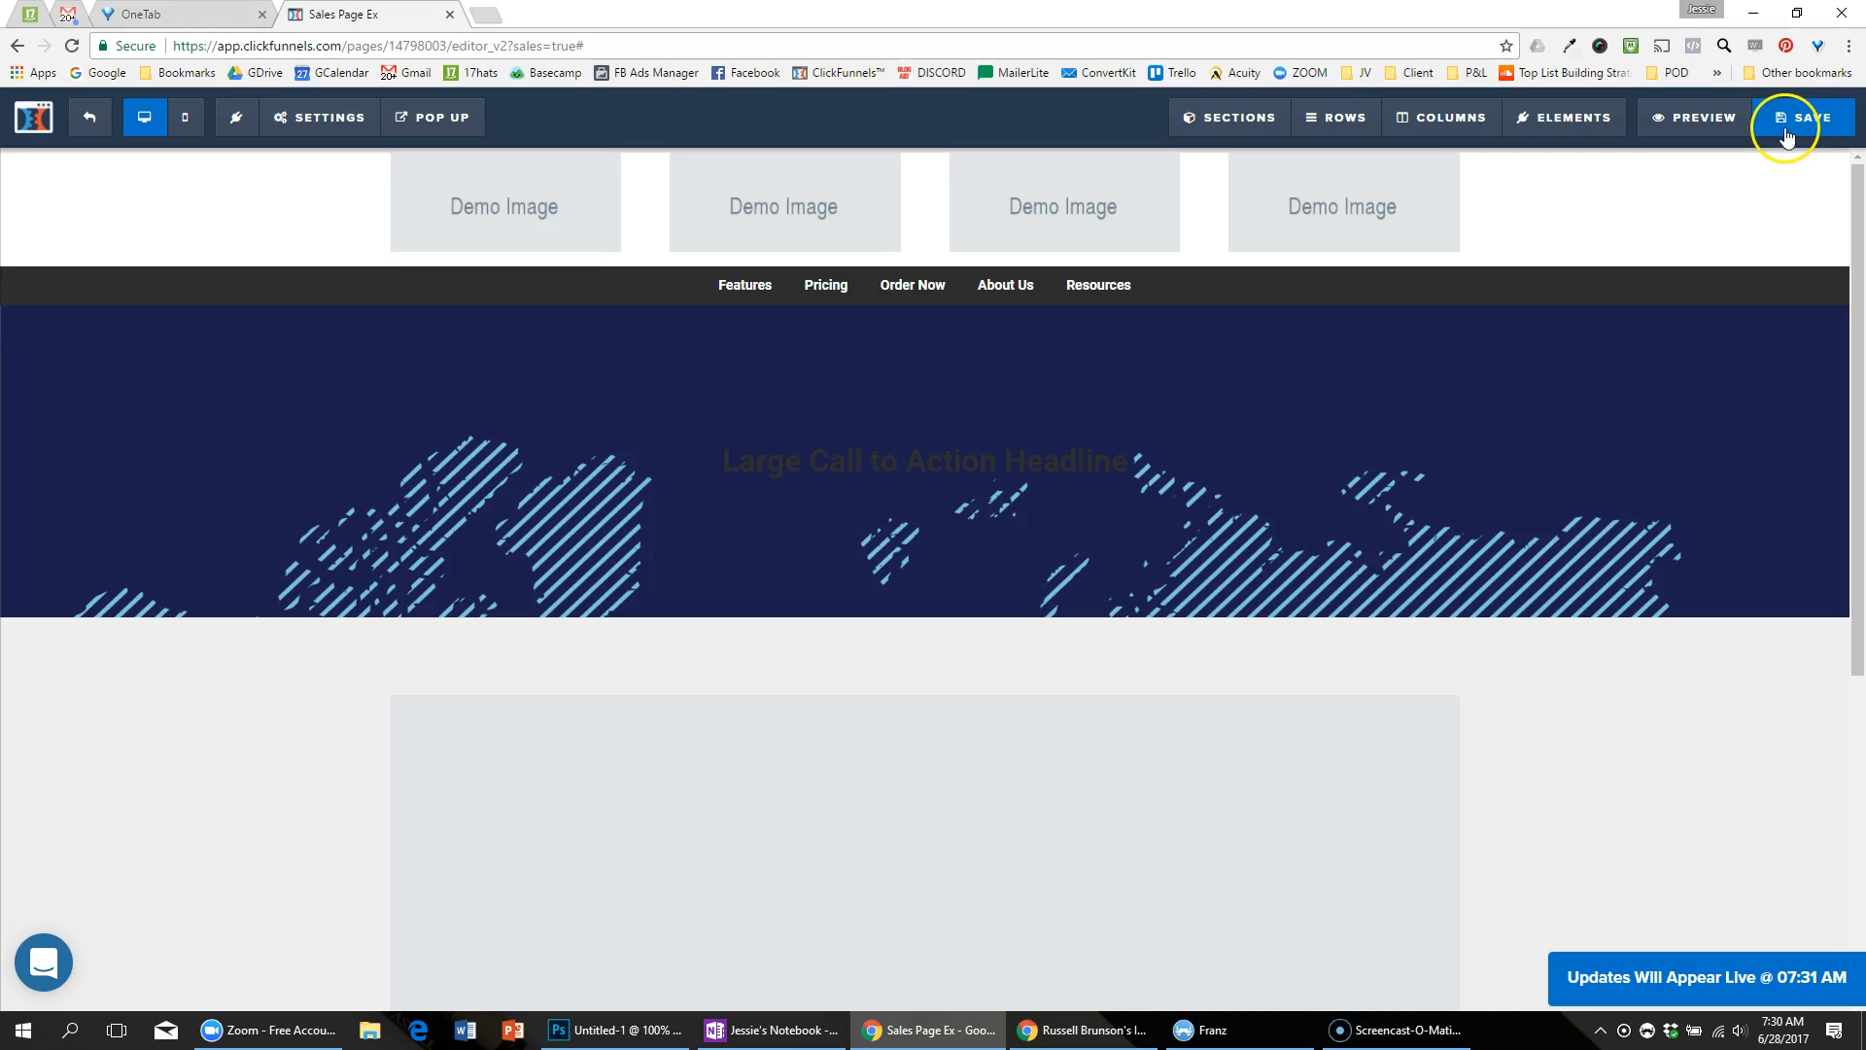
pyautogui.click(1689, 117)
pyautogui.scroll(-2, 944, 309)
pyautogui.scroll(2, 907, 340)
pyautogui.scroll(-3, 558, 195)
pyautogui.scroll(3, 579, 270)
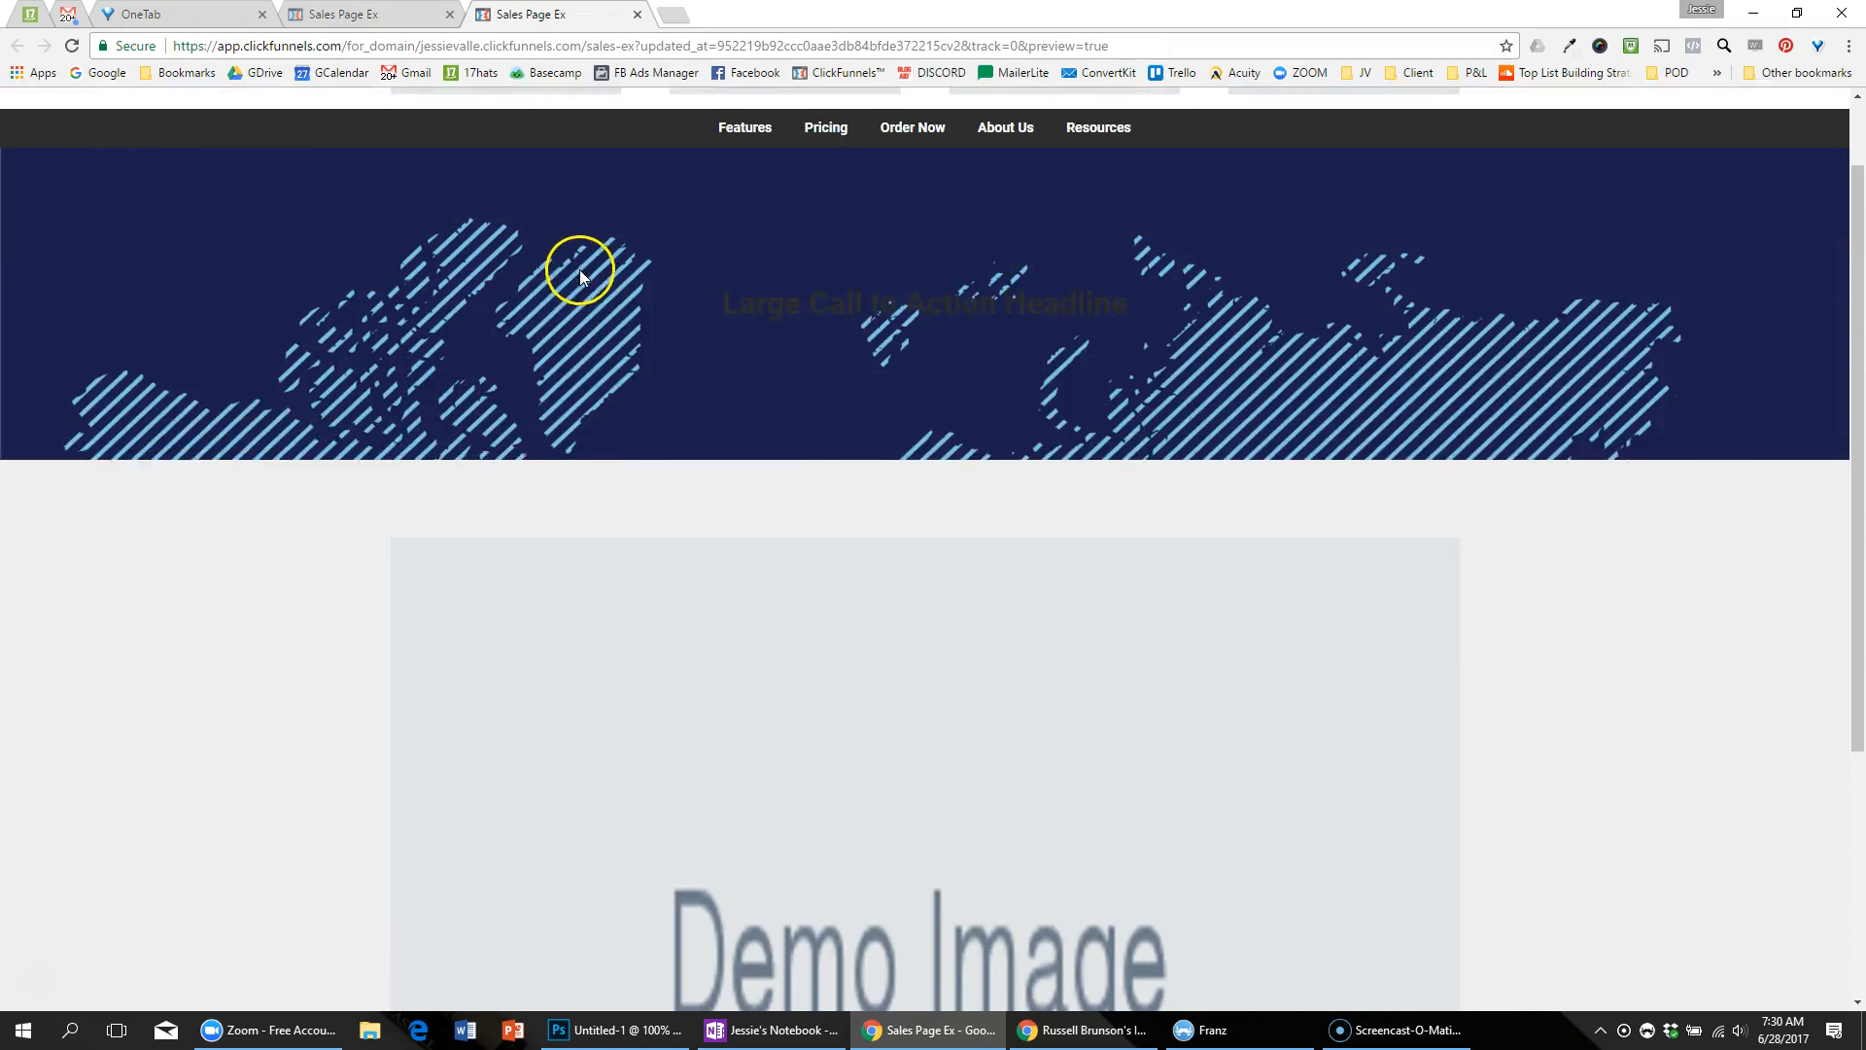
pyautogui.scroll(-3, 589, 318)
pyautogui.scroll(4, 581, 317)
pyautogui.scroll(-1, 573, 316)
pyautogui.scroll(1, 566, 315)
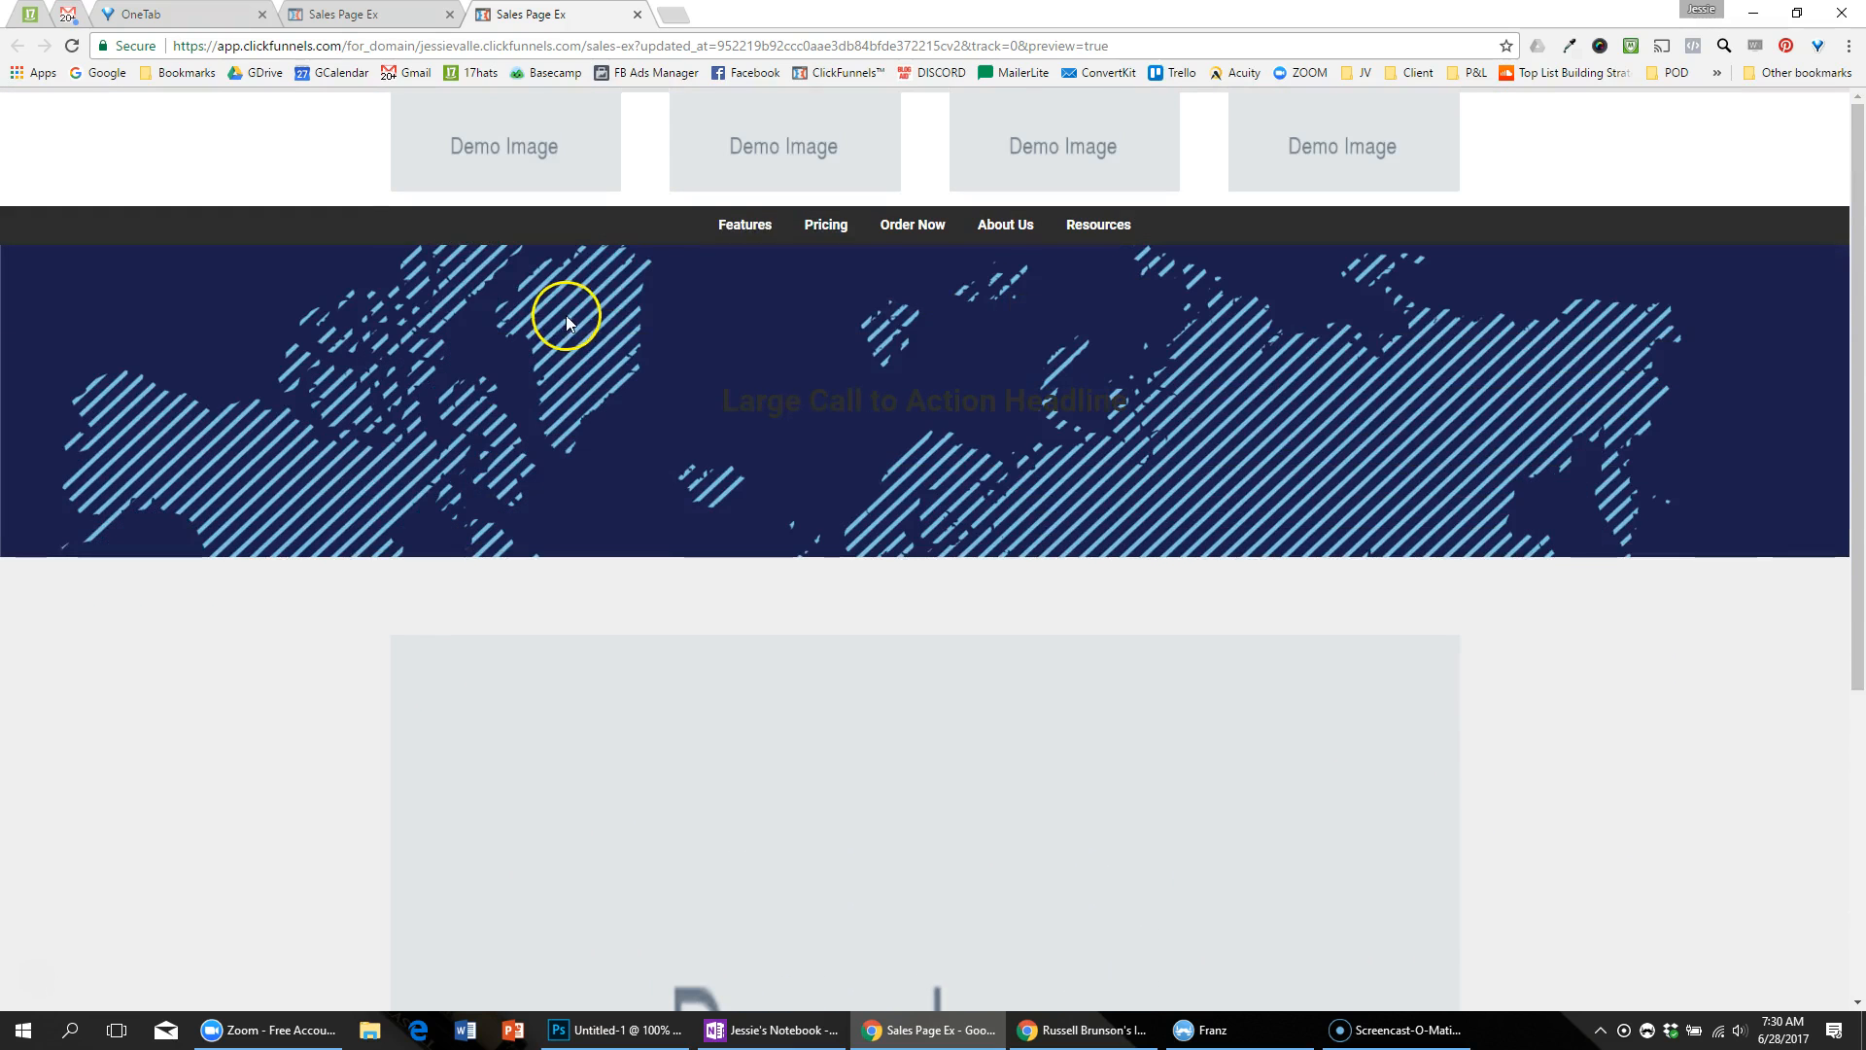
pyautogui.click(637, 13)
# Step: Change the world map section's background image position to Fill 100% Width
pyautogui.click(1823, 318)
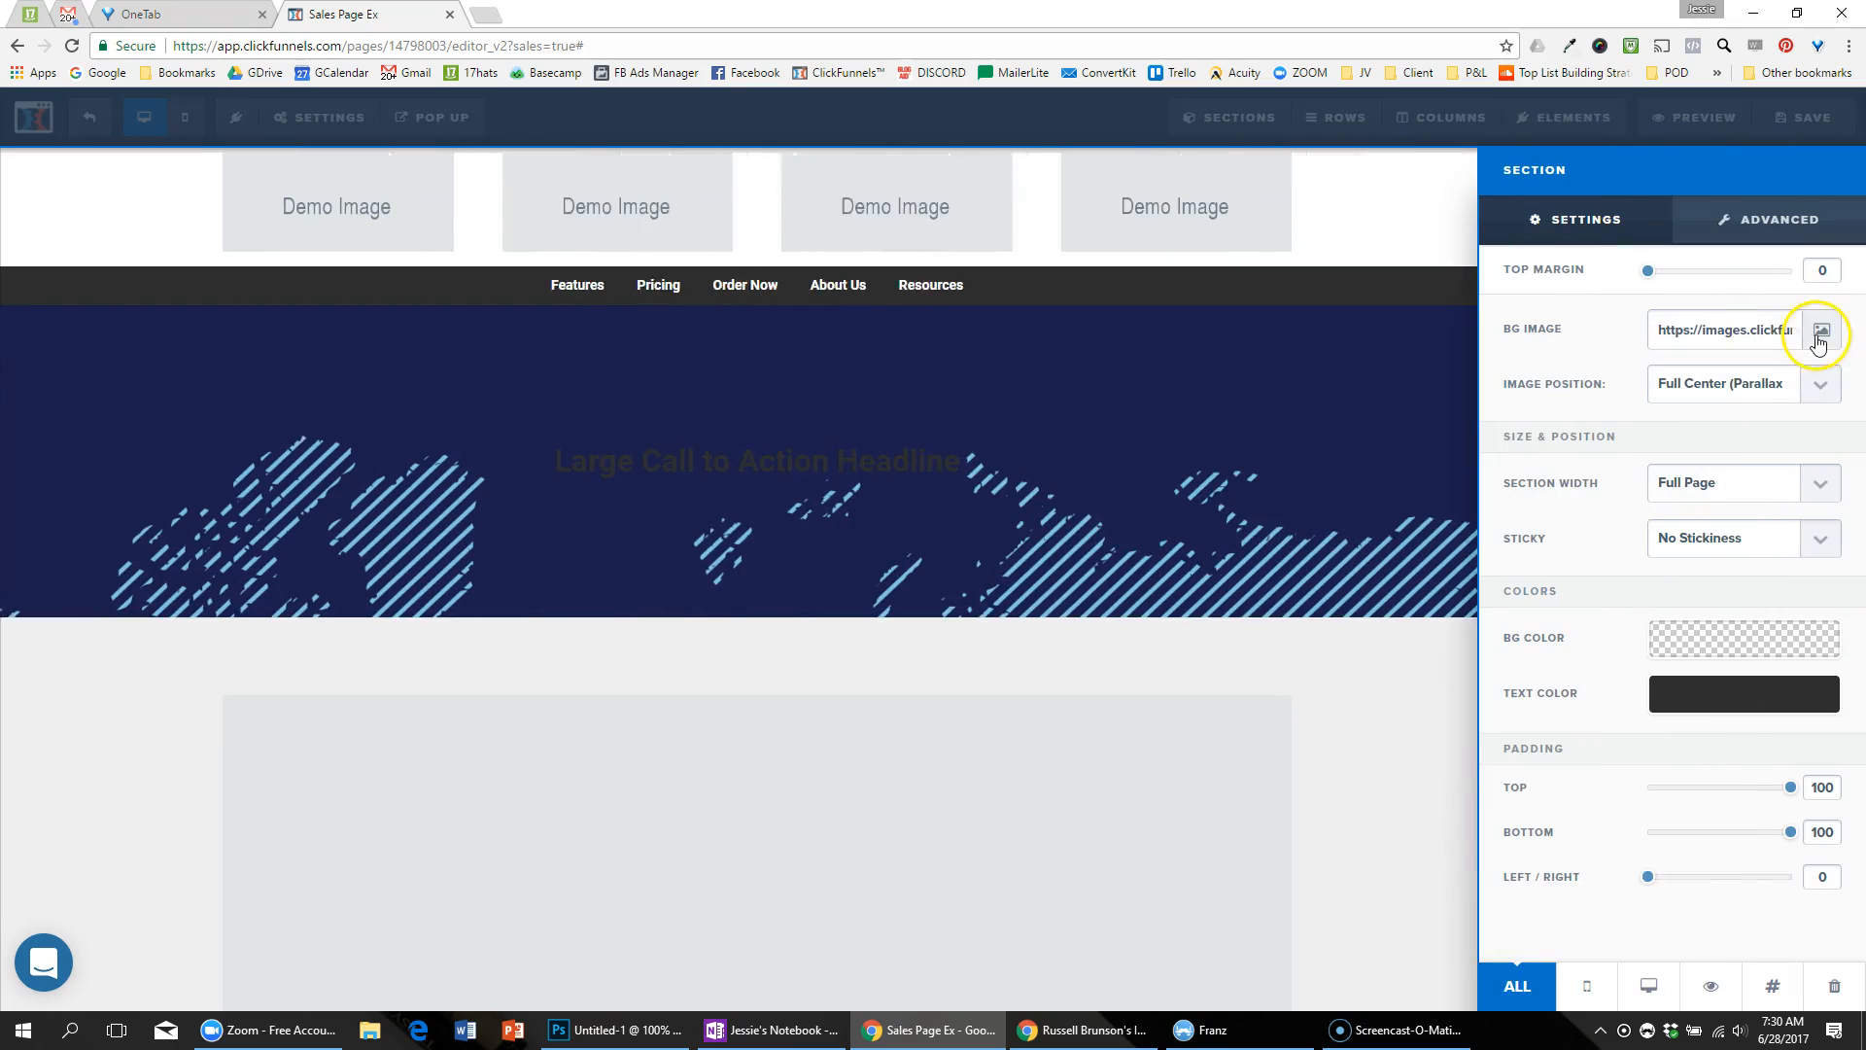
pyautogui.click(1711, 389)
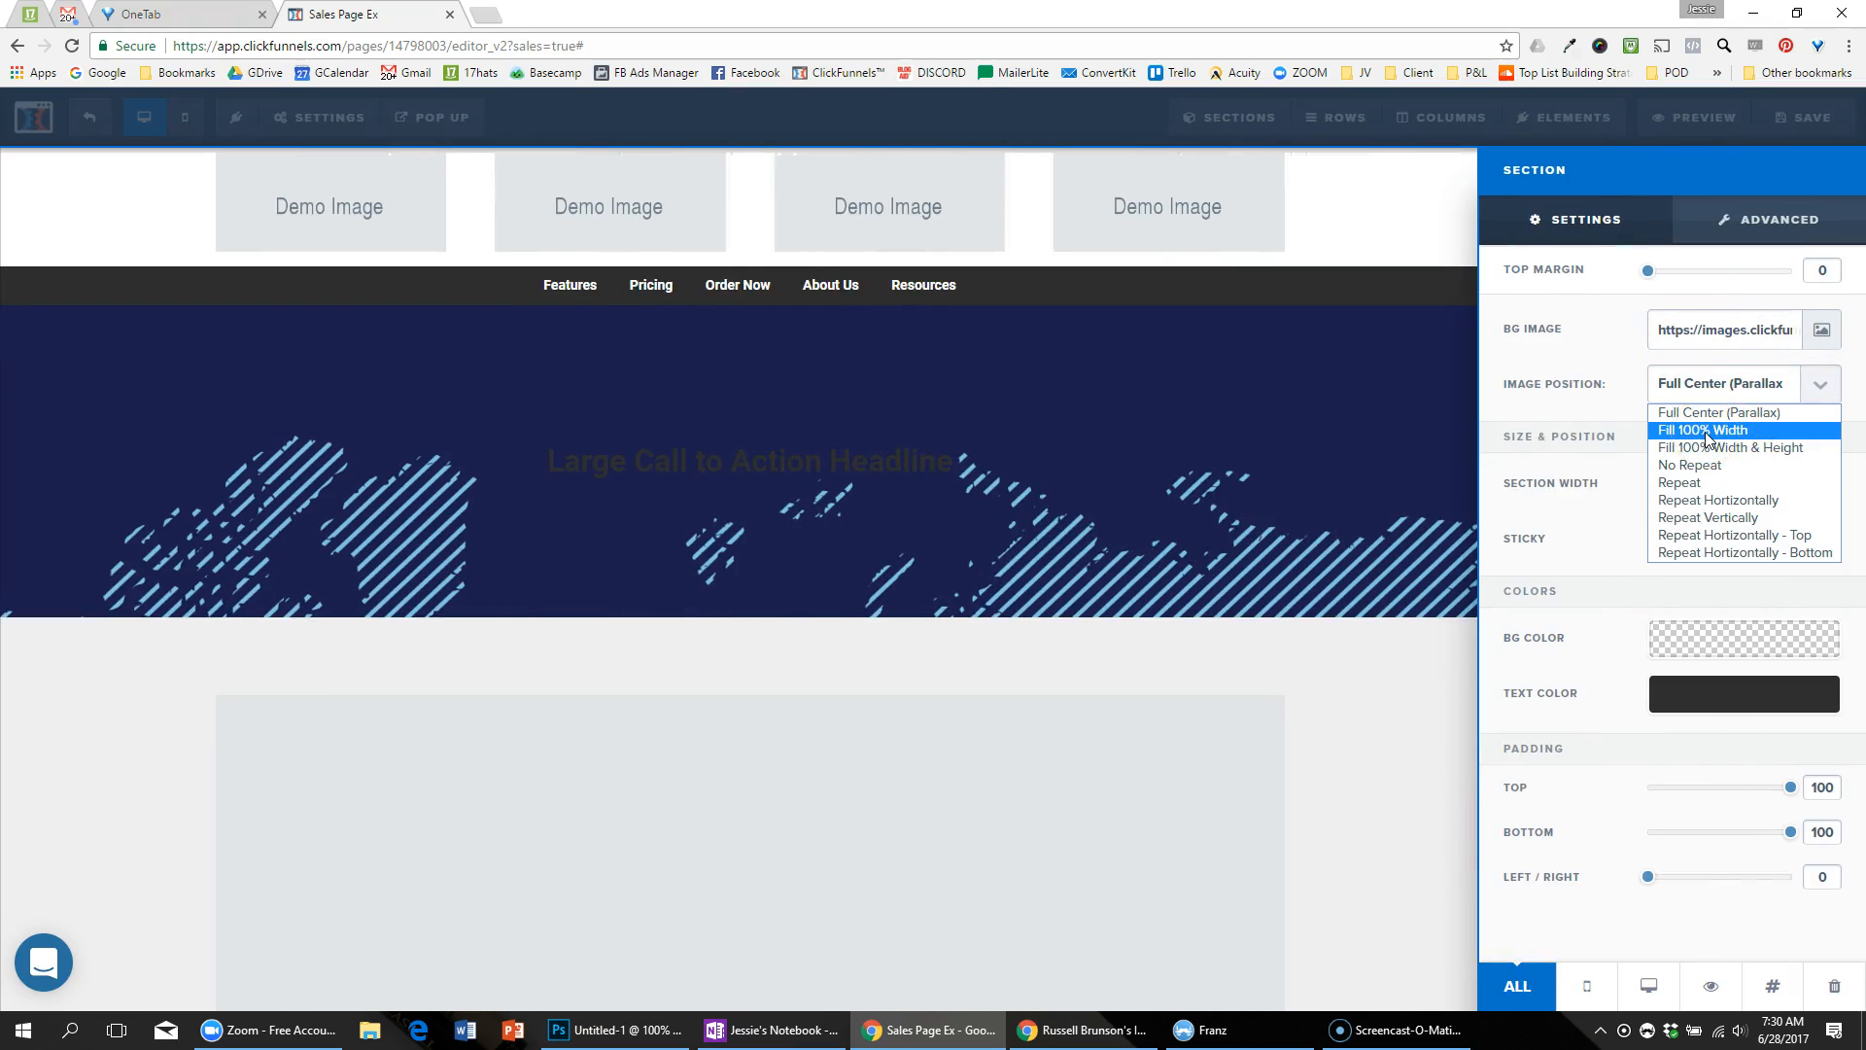
pyautogui.click(1708, 430)
pyautogui.click(1333, 421)
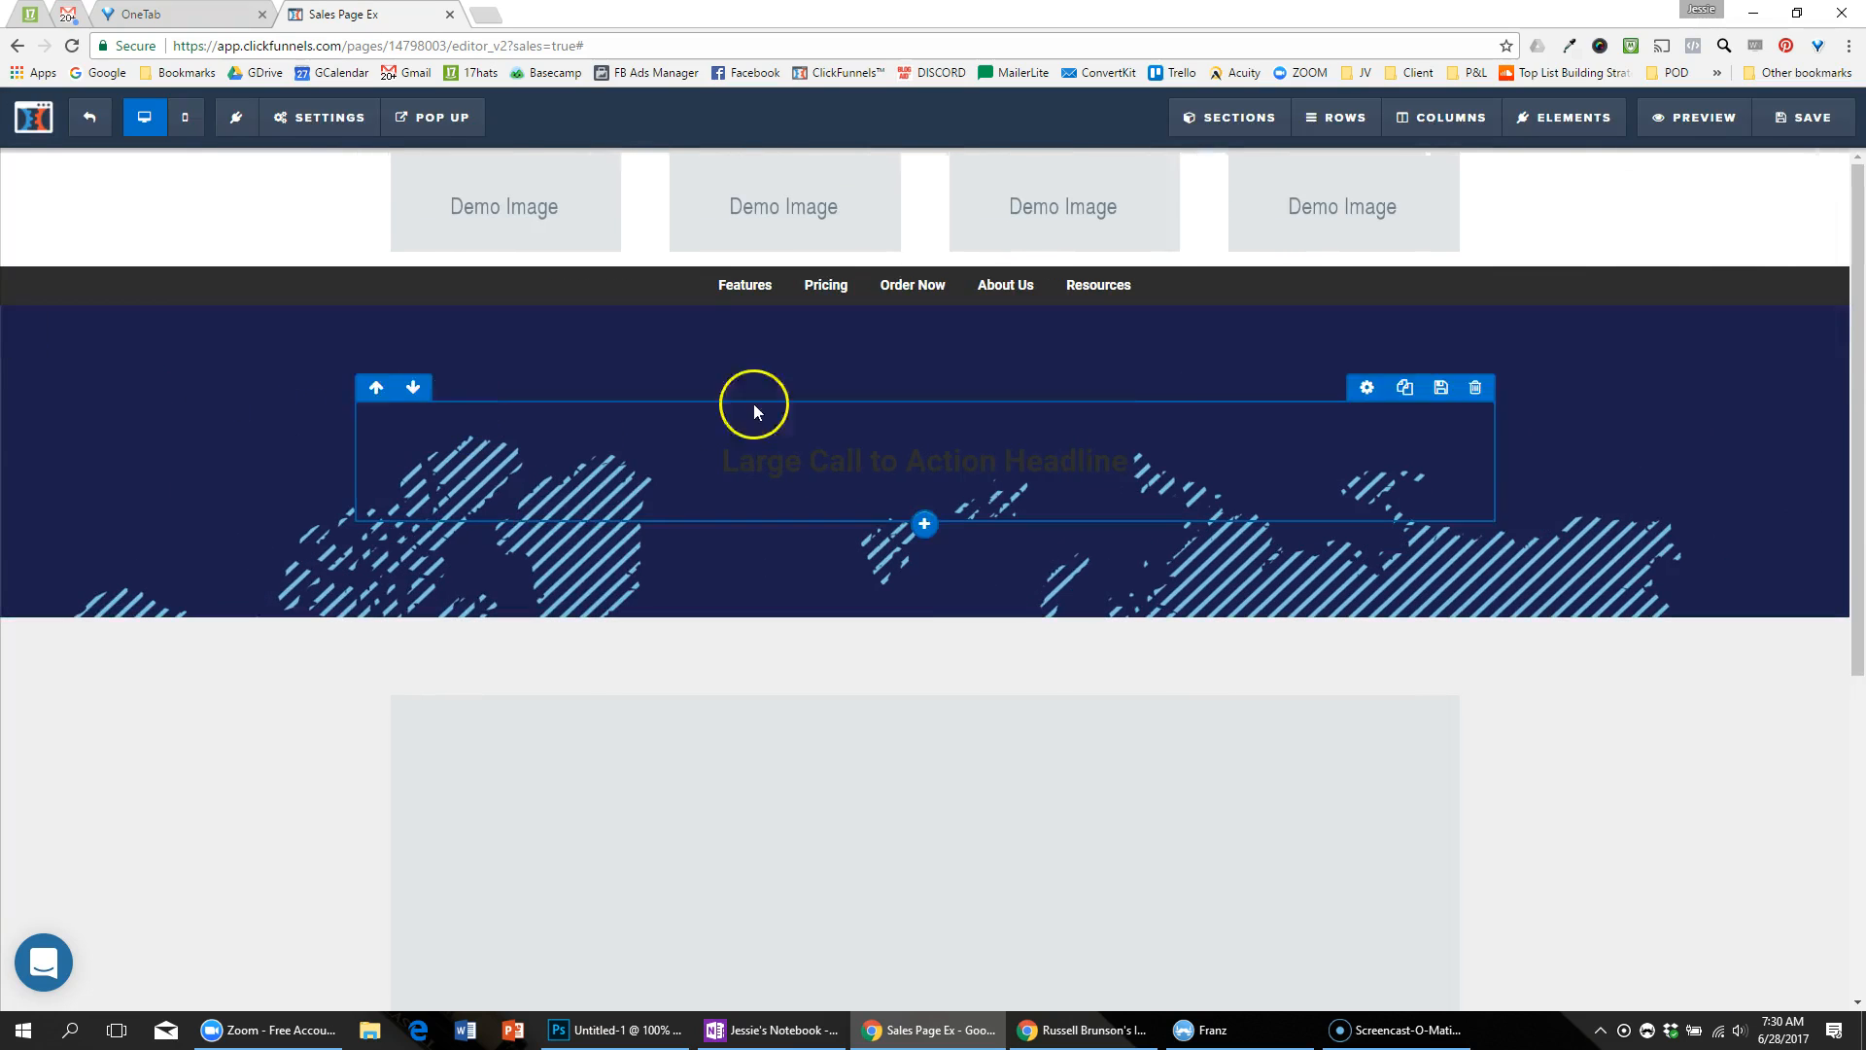
# Step: Save the page and check in the preview how the Fill 100% Width map background scrolls
pyautogui.click(1812, 117)
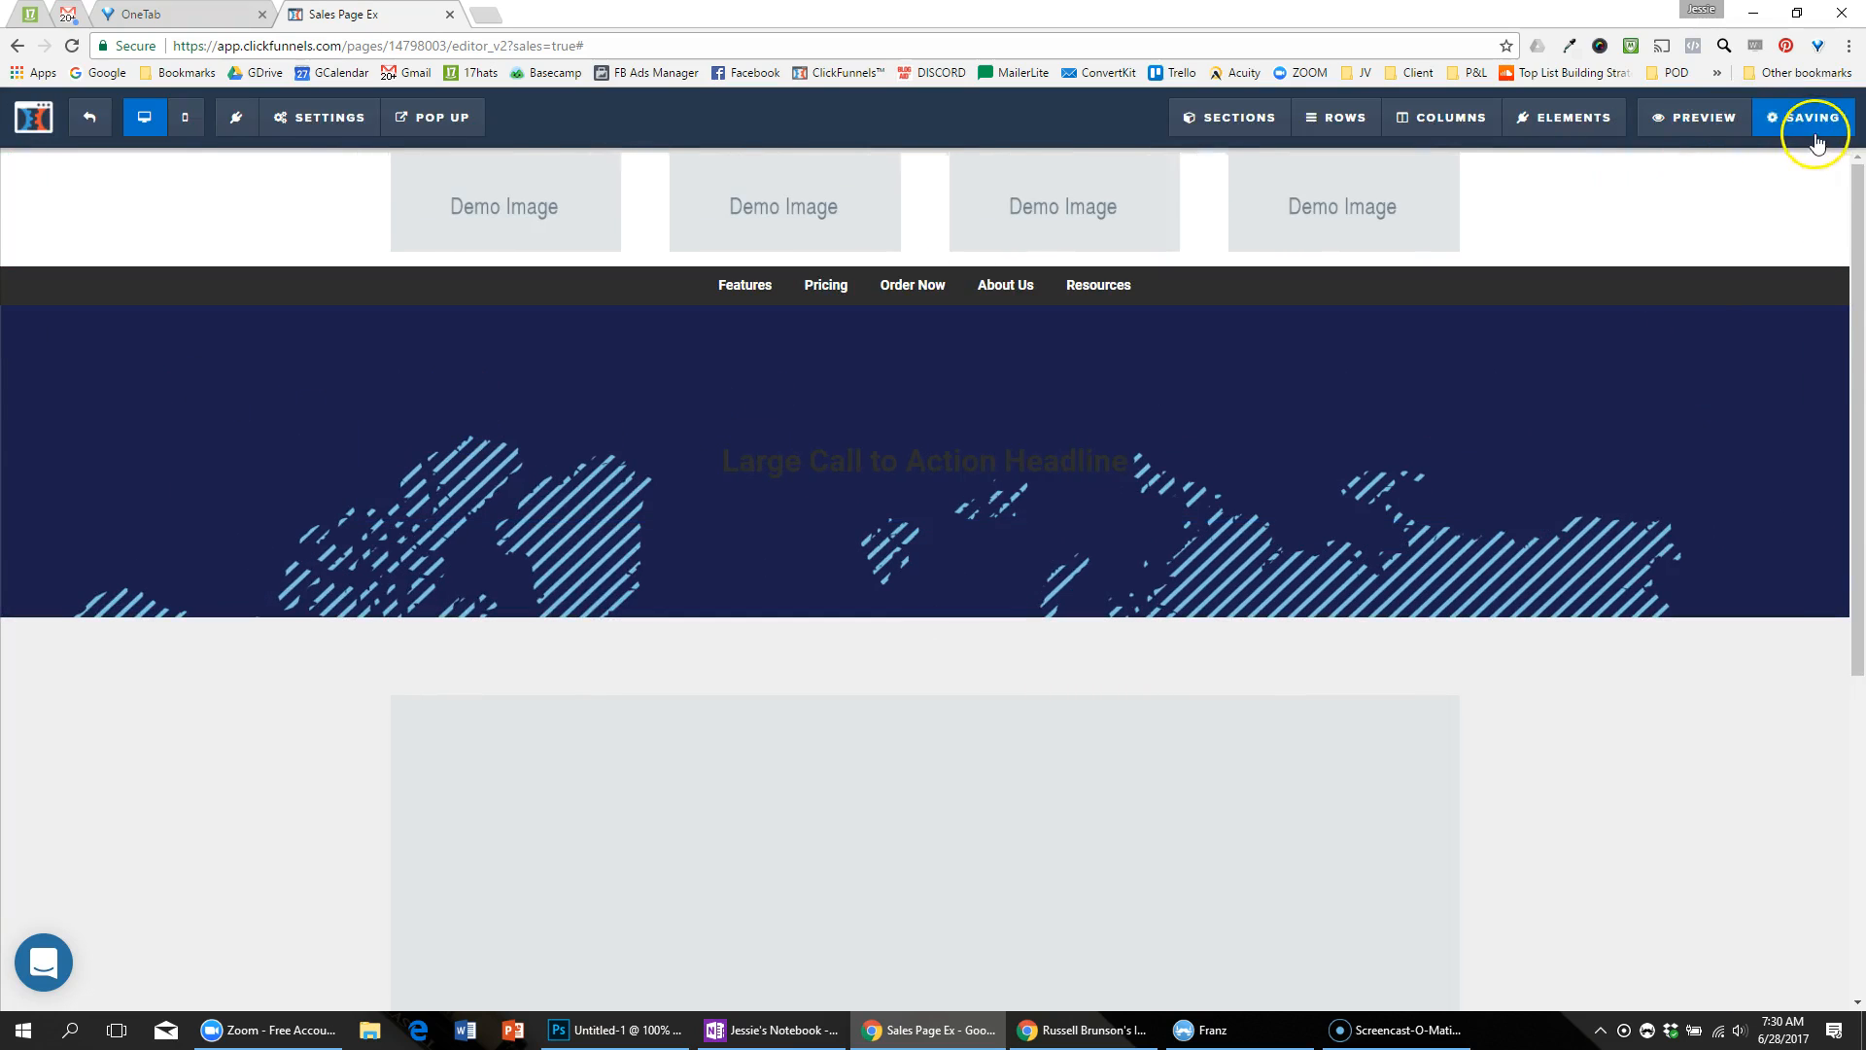
pyautogui.click(1686, 121)
pyautogui.scroll(-2, 1237, 460)
pyautogui.scroll(2, 1079, 463)
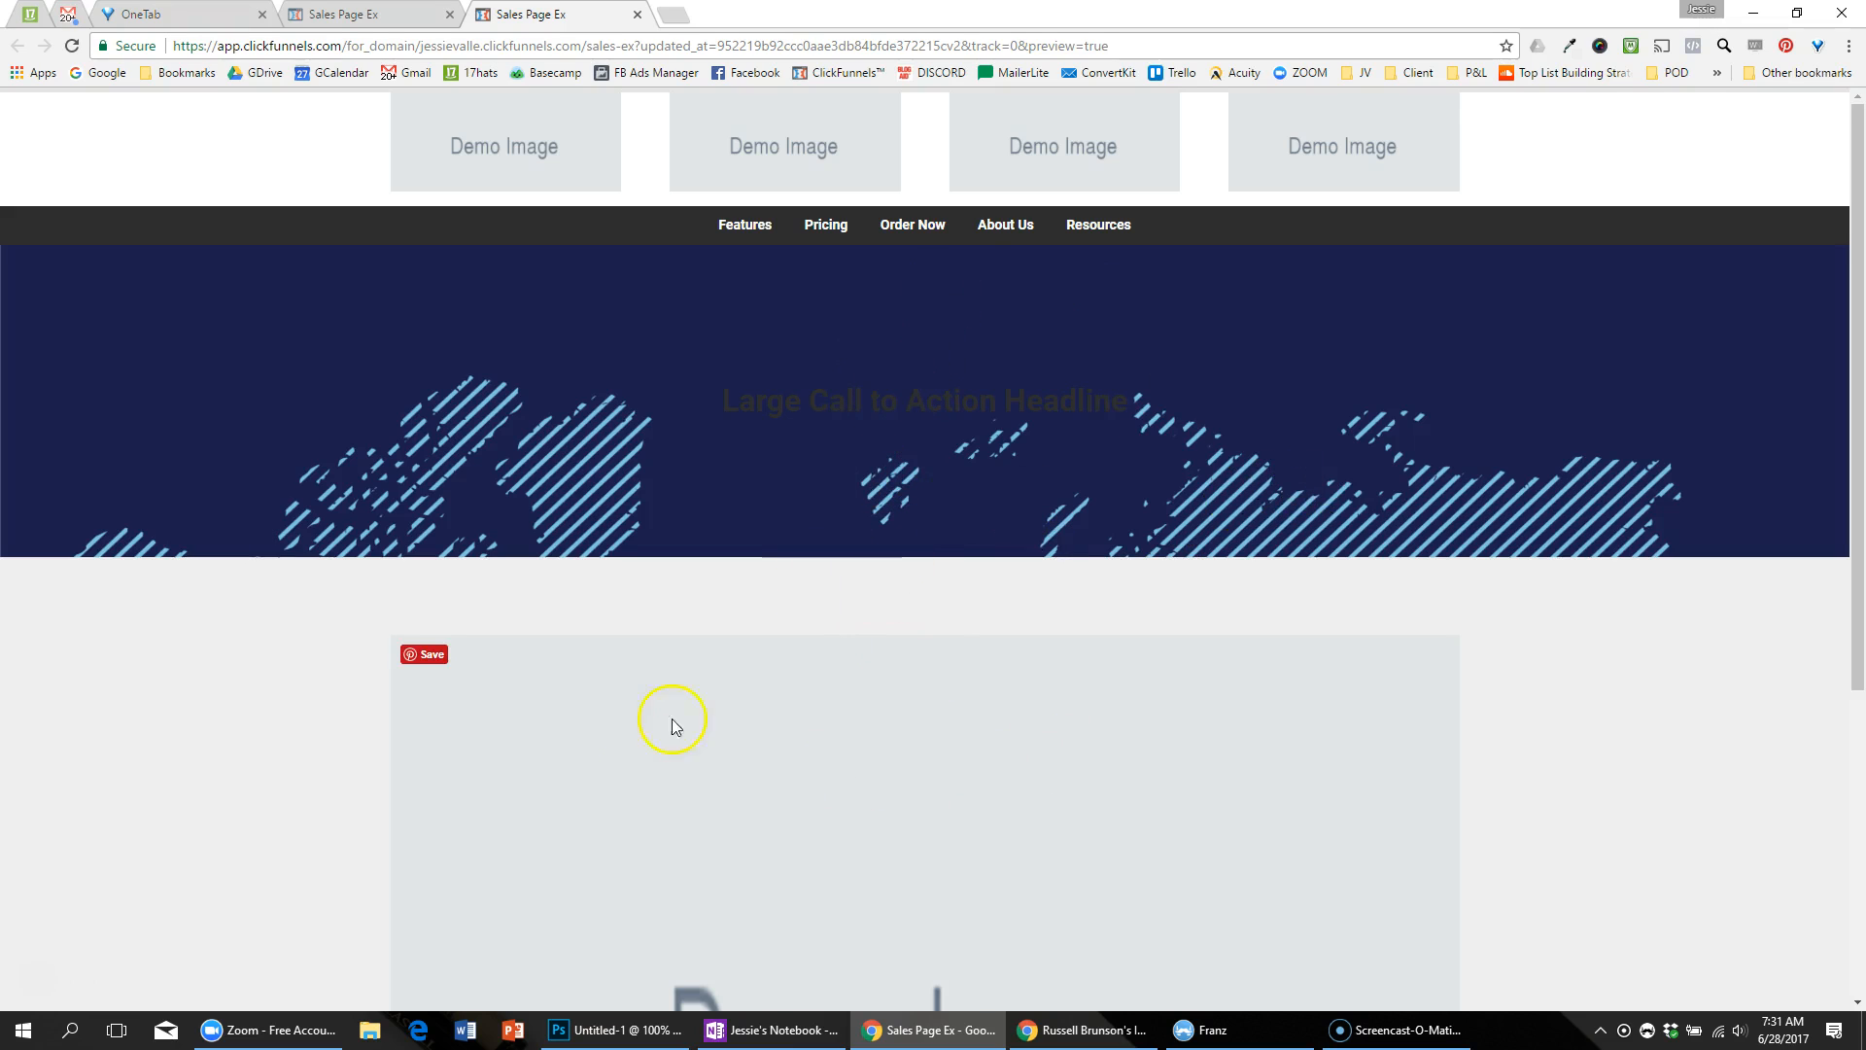
pyautogui.scroll(-3, 806, 578)
pyautogui.scroll(3, 778, 611)
pyautogui.scroll(-3, 982, 516)
pyautogui.scroll(3, 979, 470)
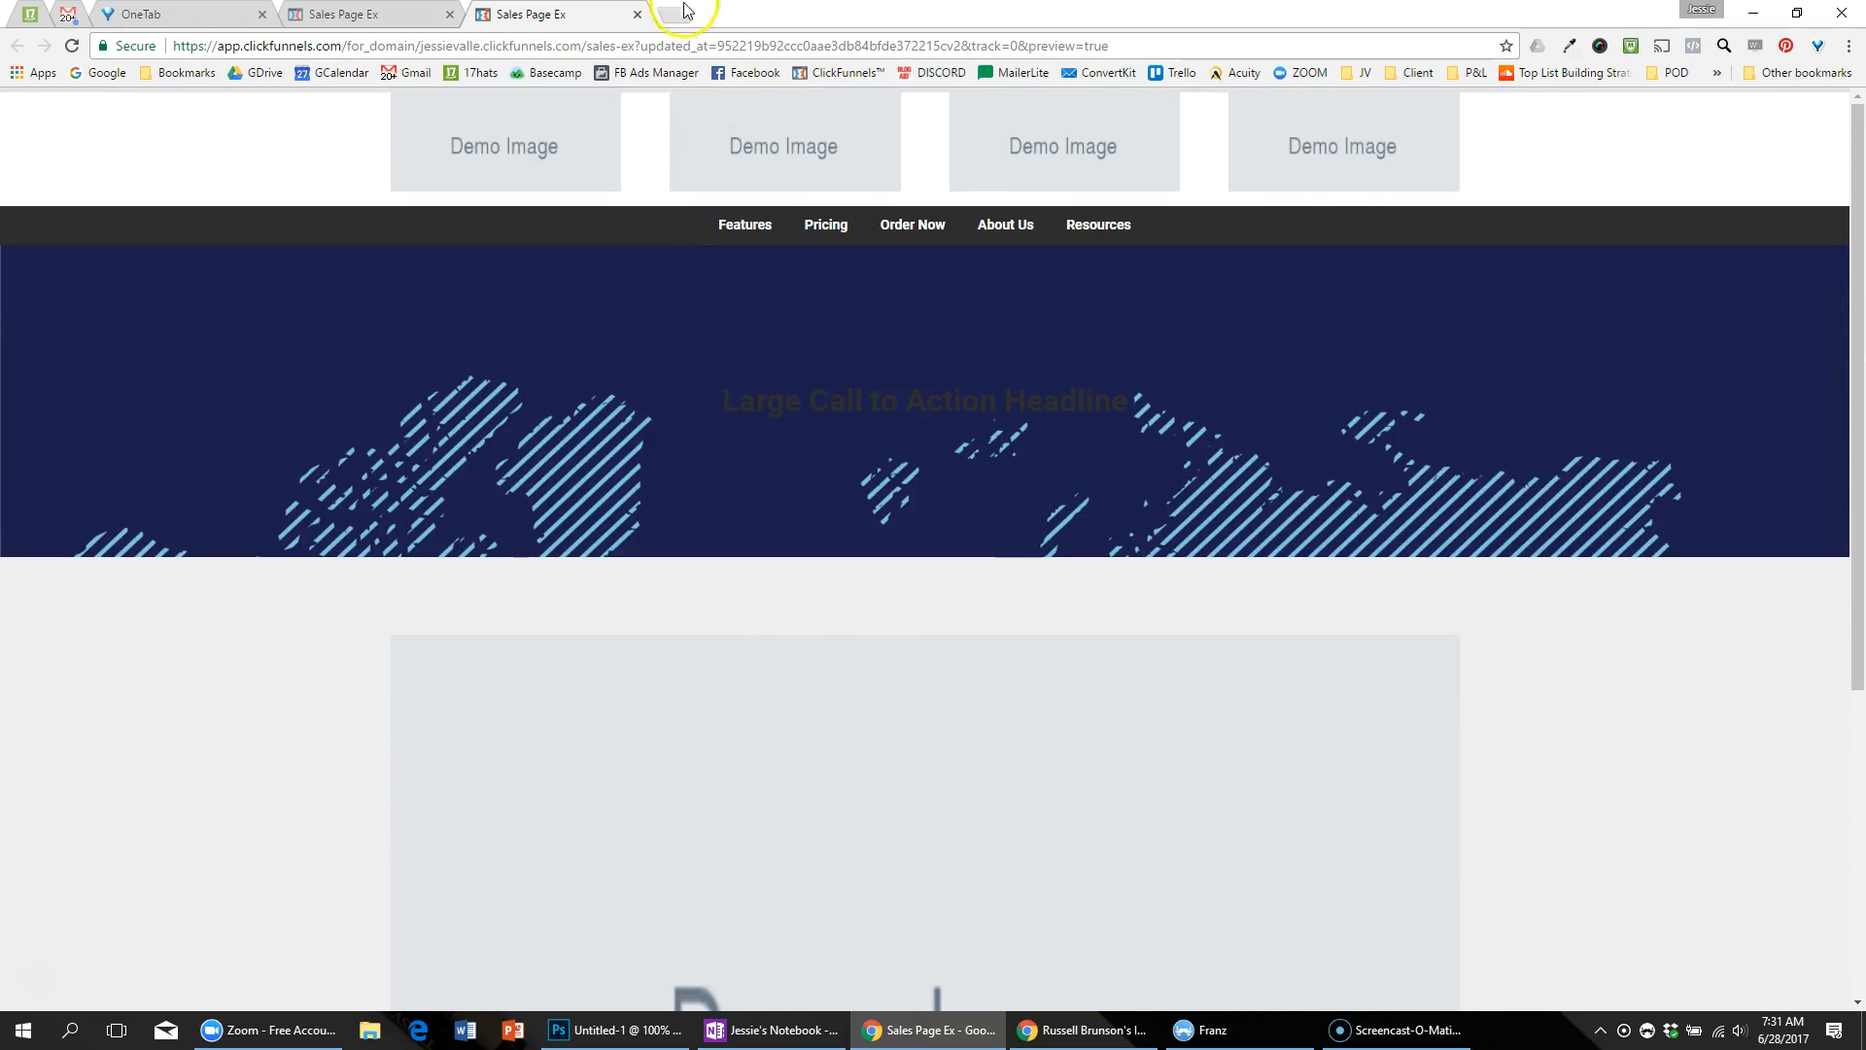
pyautogui.click(637, 15)
# Step: Try the Fill 100% Width & Height position for the world map section's background image
pyautogui.click(1832, 316)
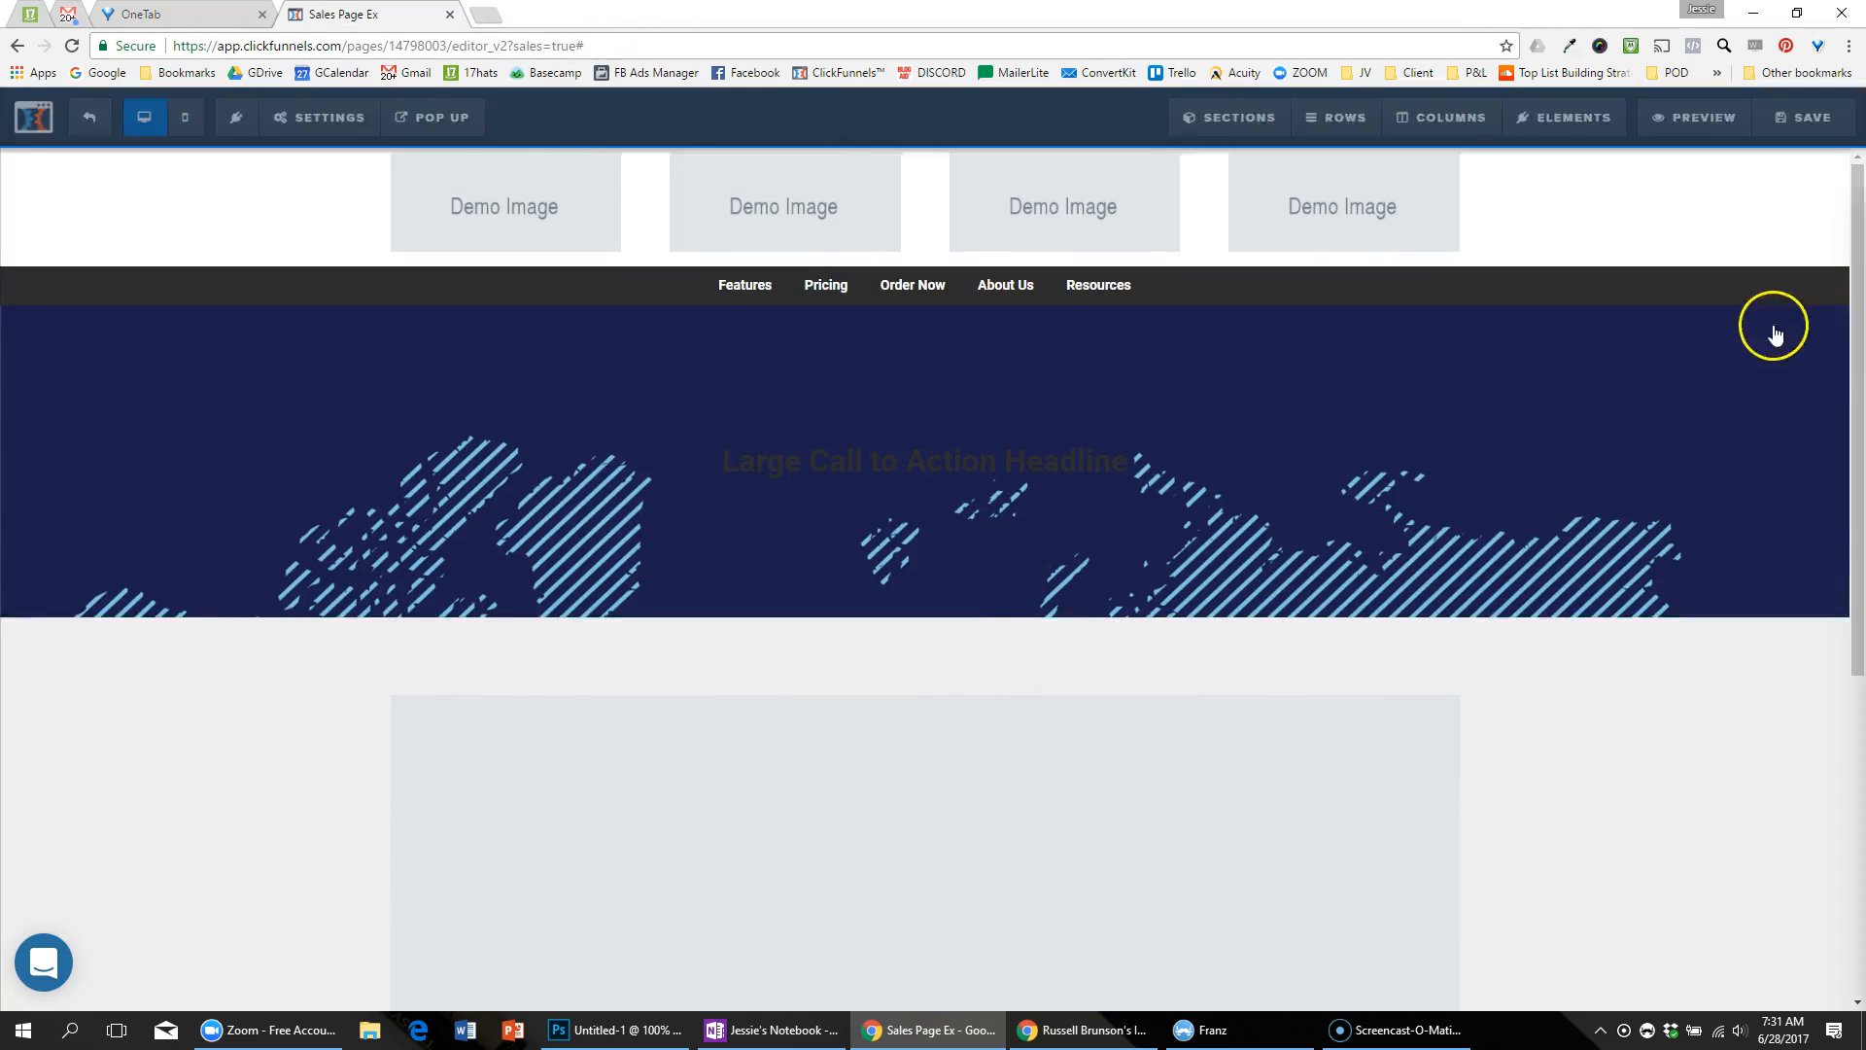
pyautogui.click(1719, 382)
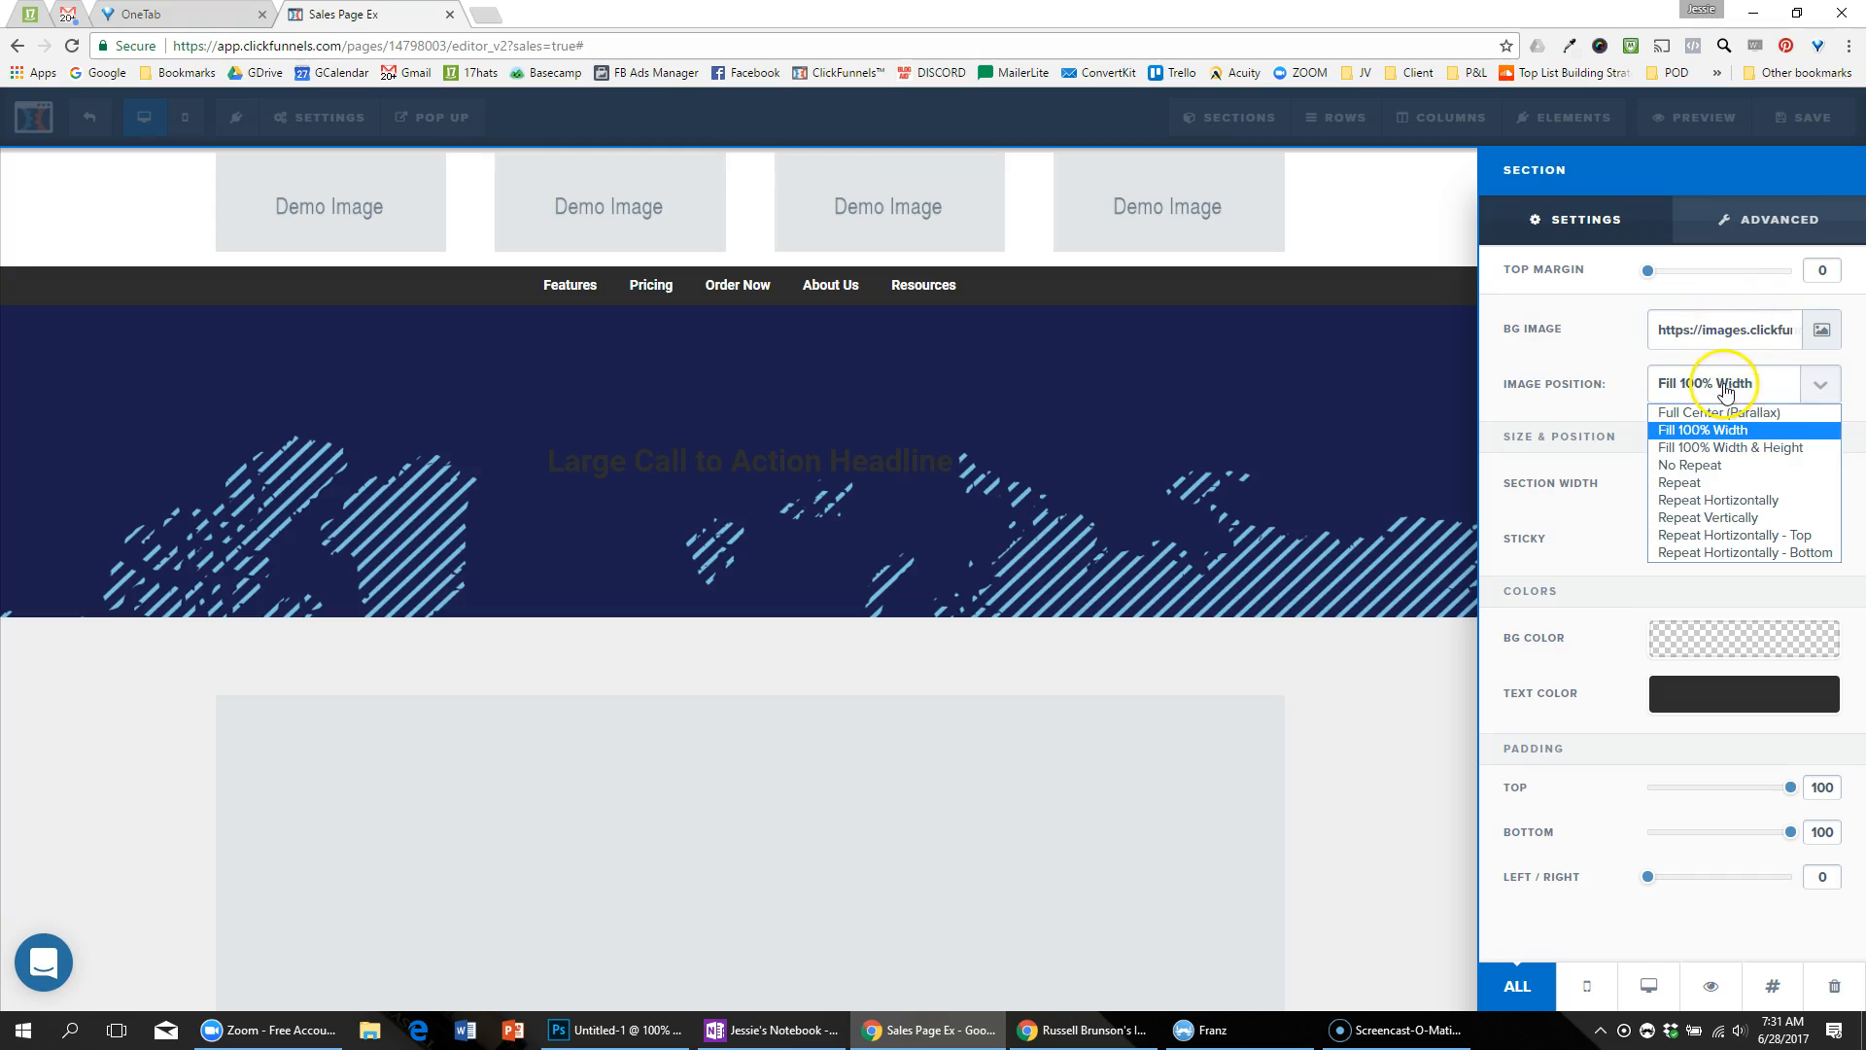
pyautogui.click(1751, 449)
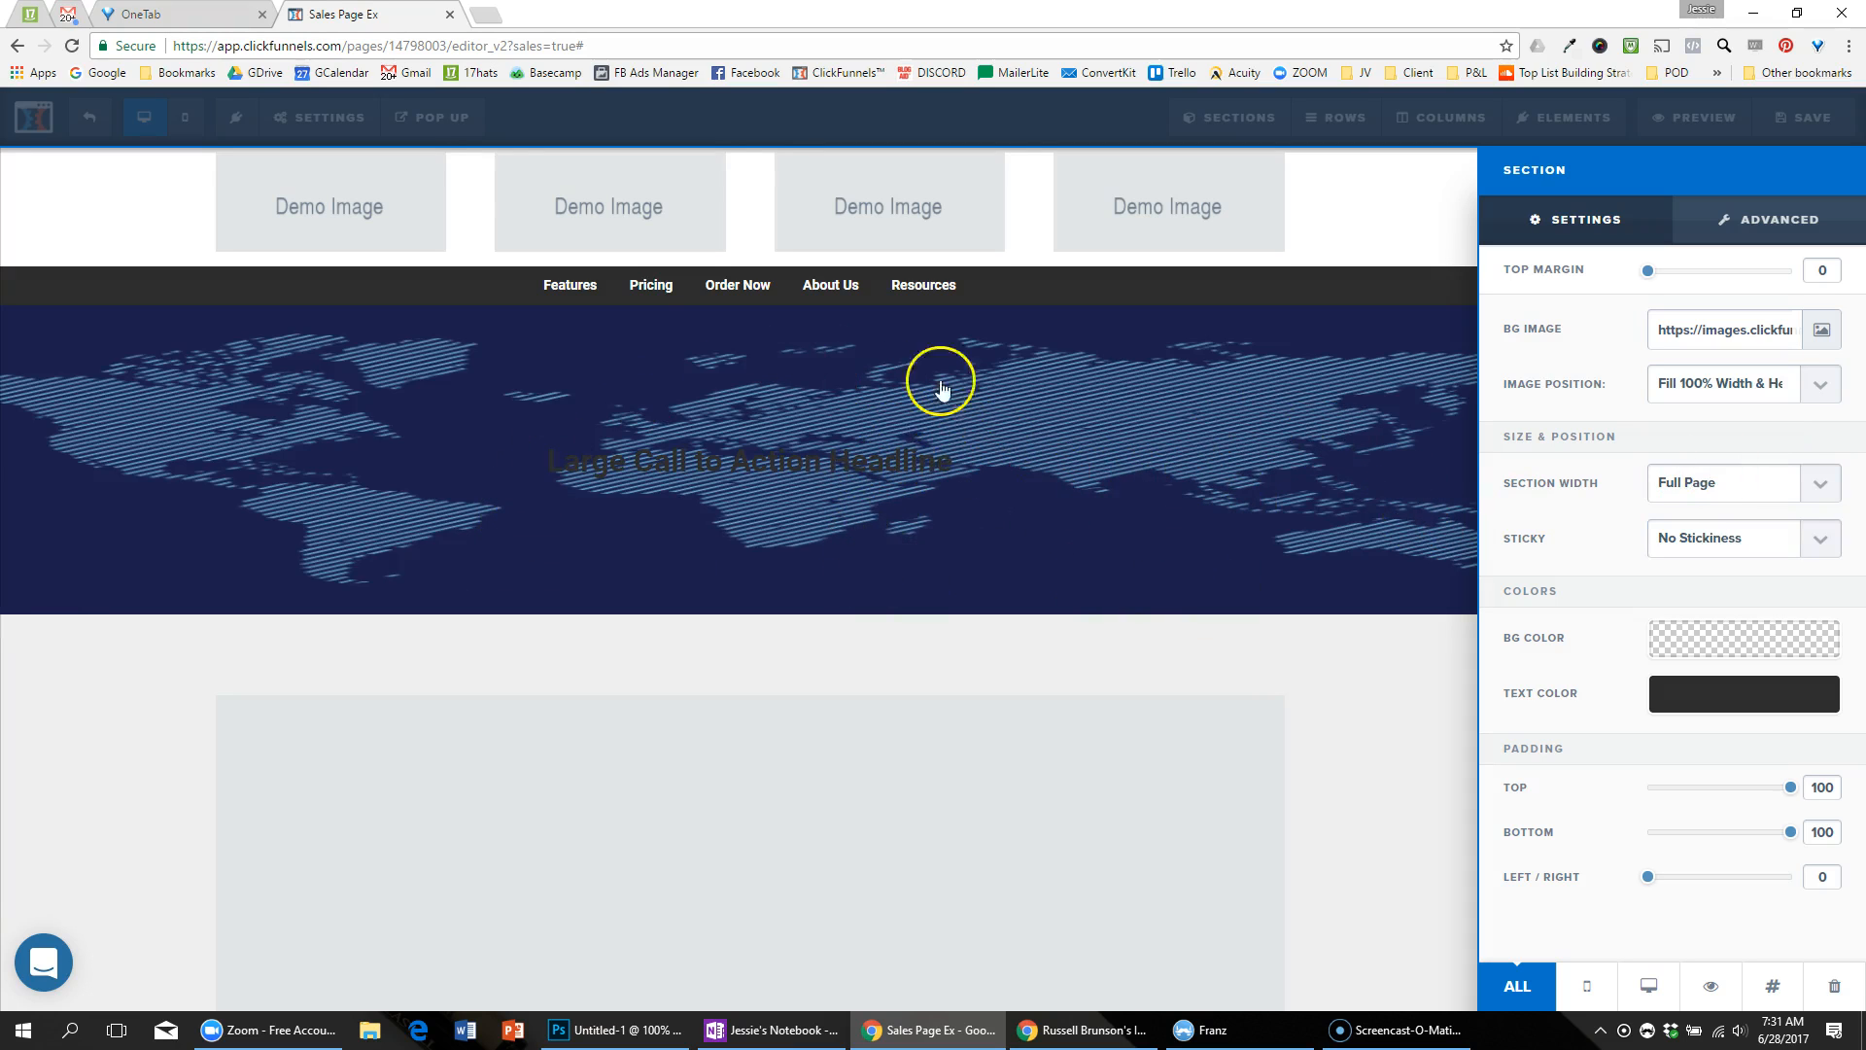
# Step: Try the Repeat position for the world map section's background image
pyautogui.click(1822, 389)
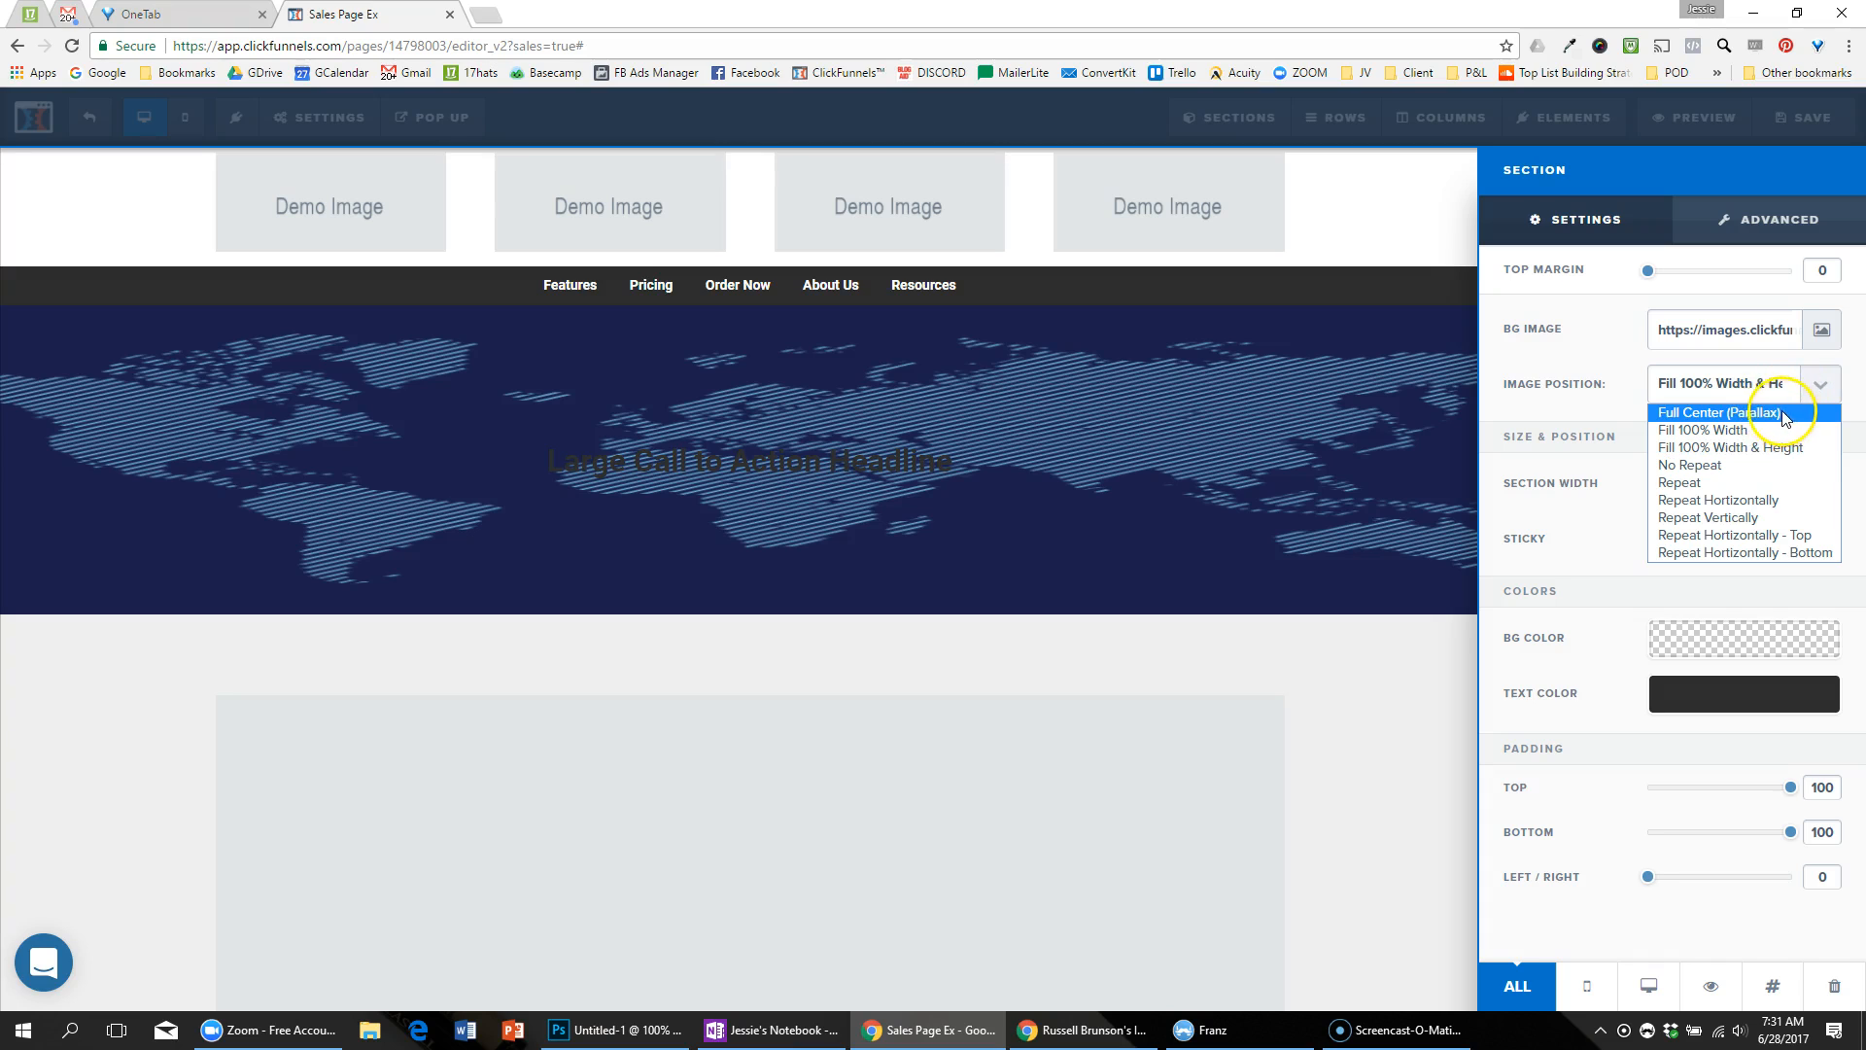
pyautogui.click(1706, 483)
pyautogui.click(1371, 465)
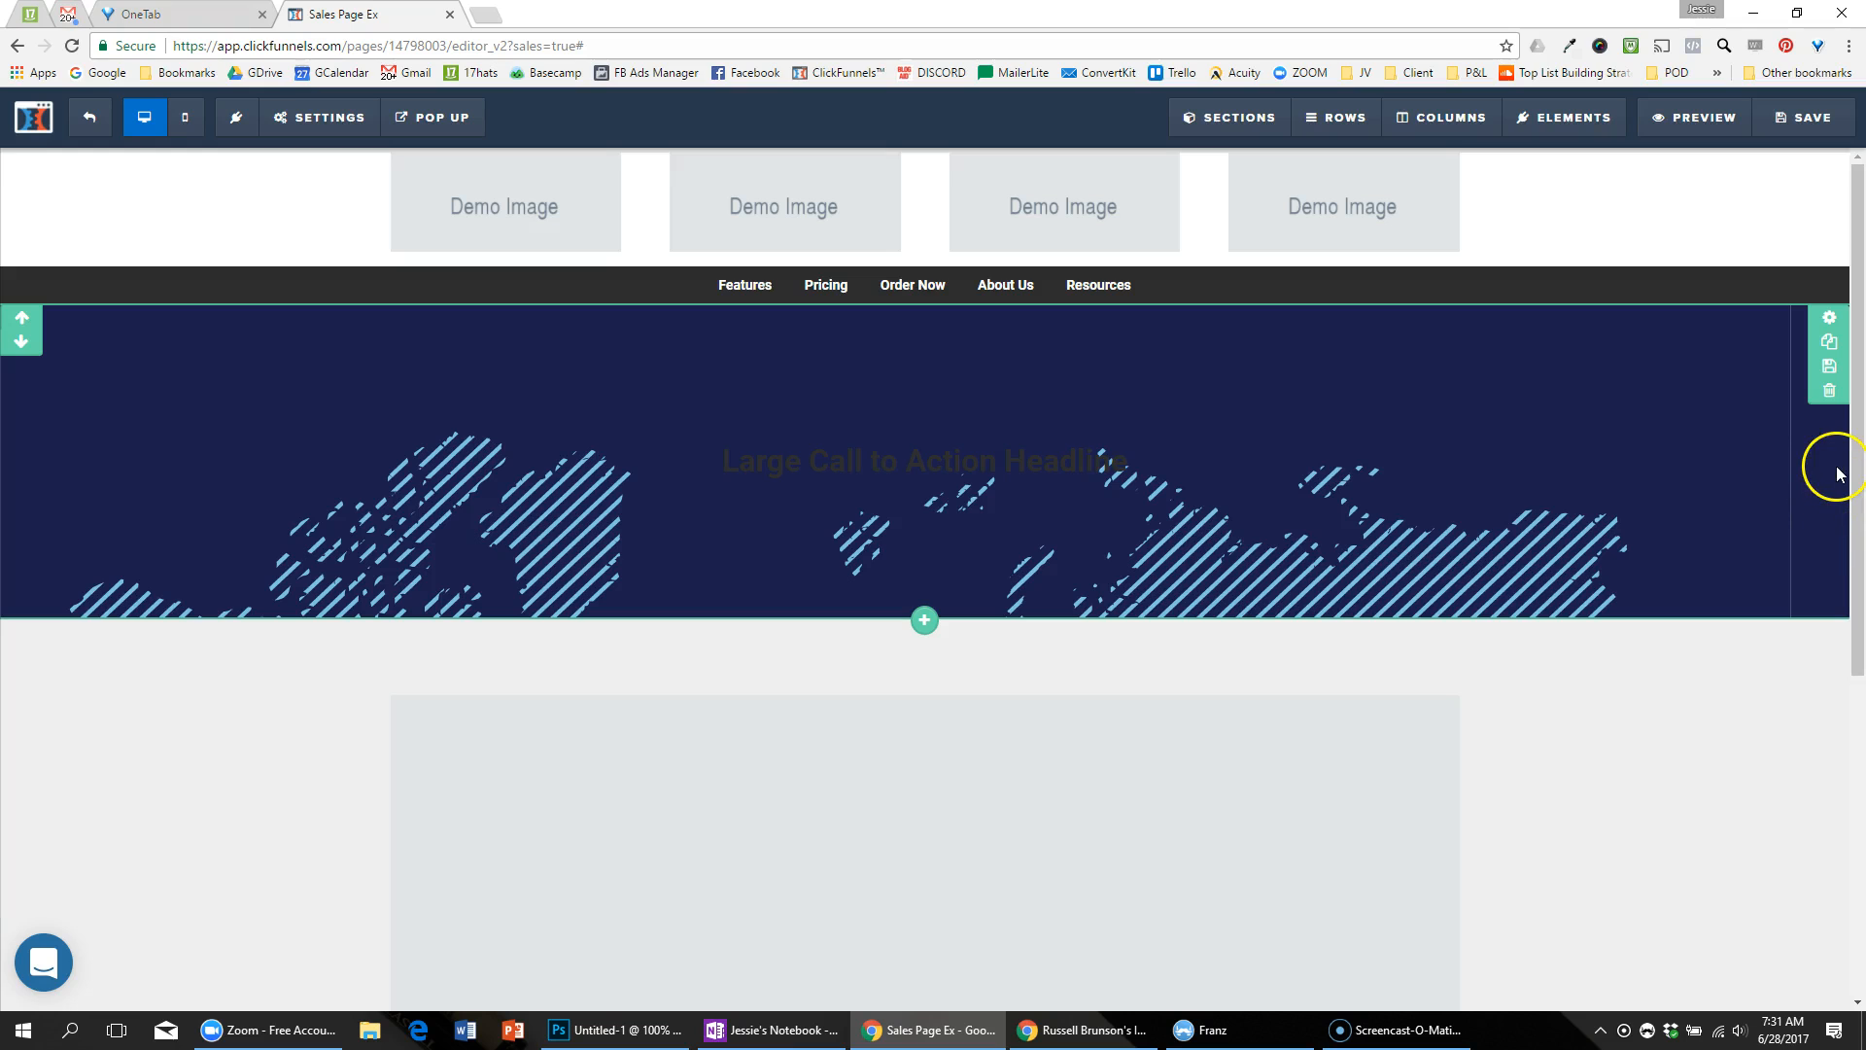
# Step: Switch the world map section's background image position back to Full Center (Parallax)
pyautogui.click(1830, 317)
pyautogui.click(1757, 389)
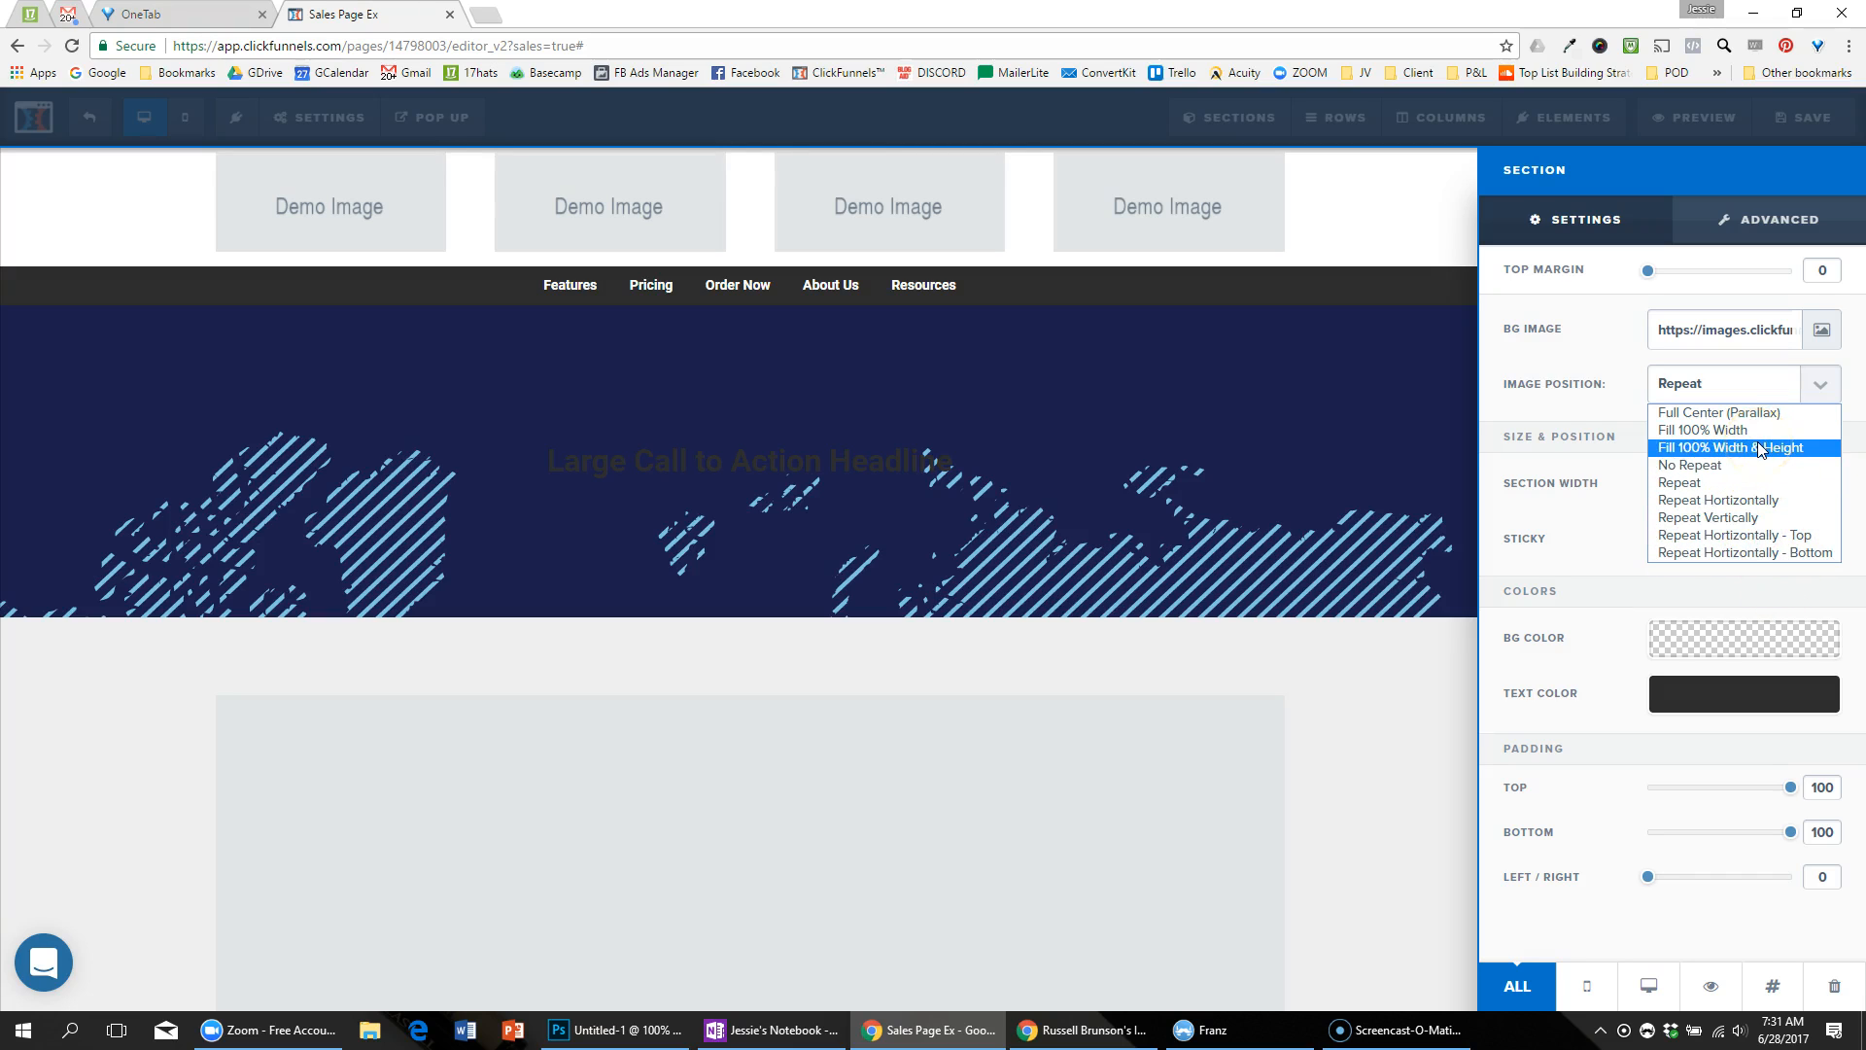
pyautogui.click(1692, 420)
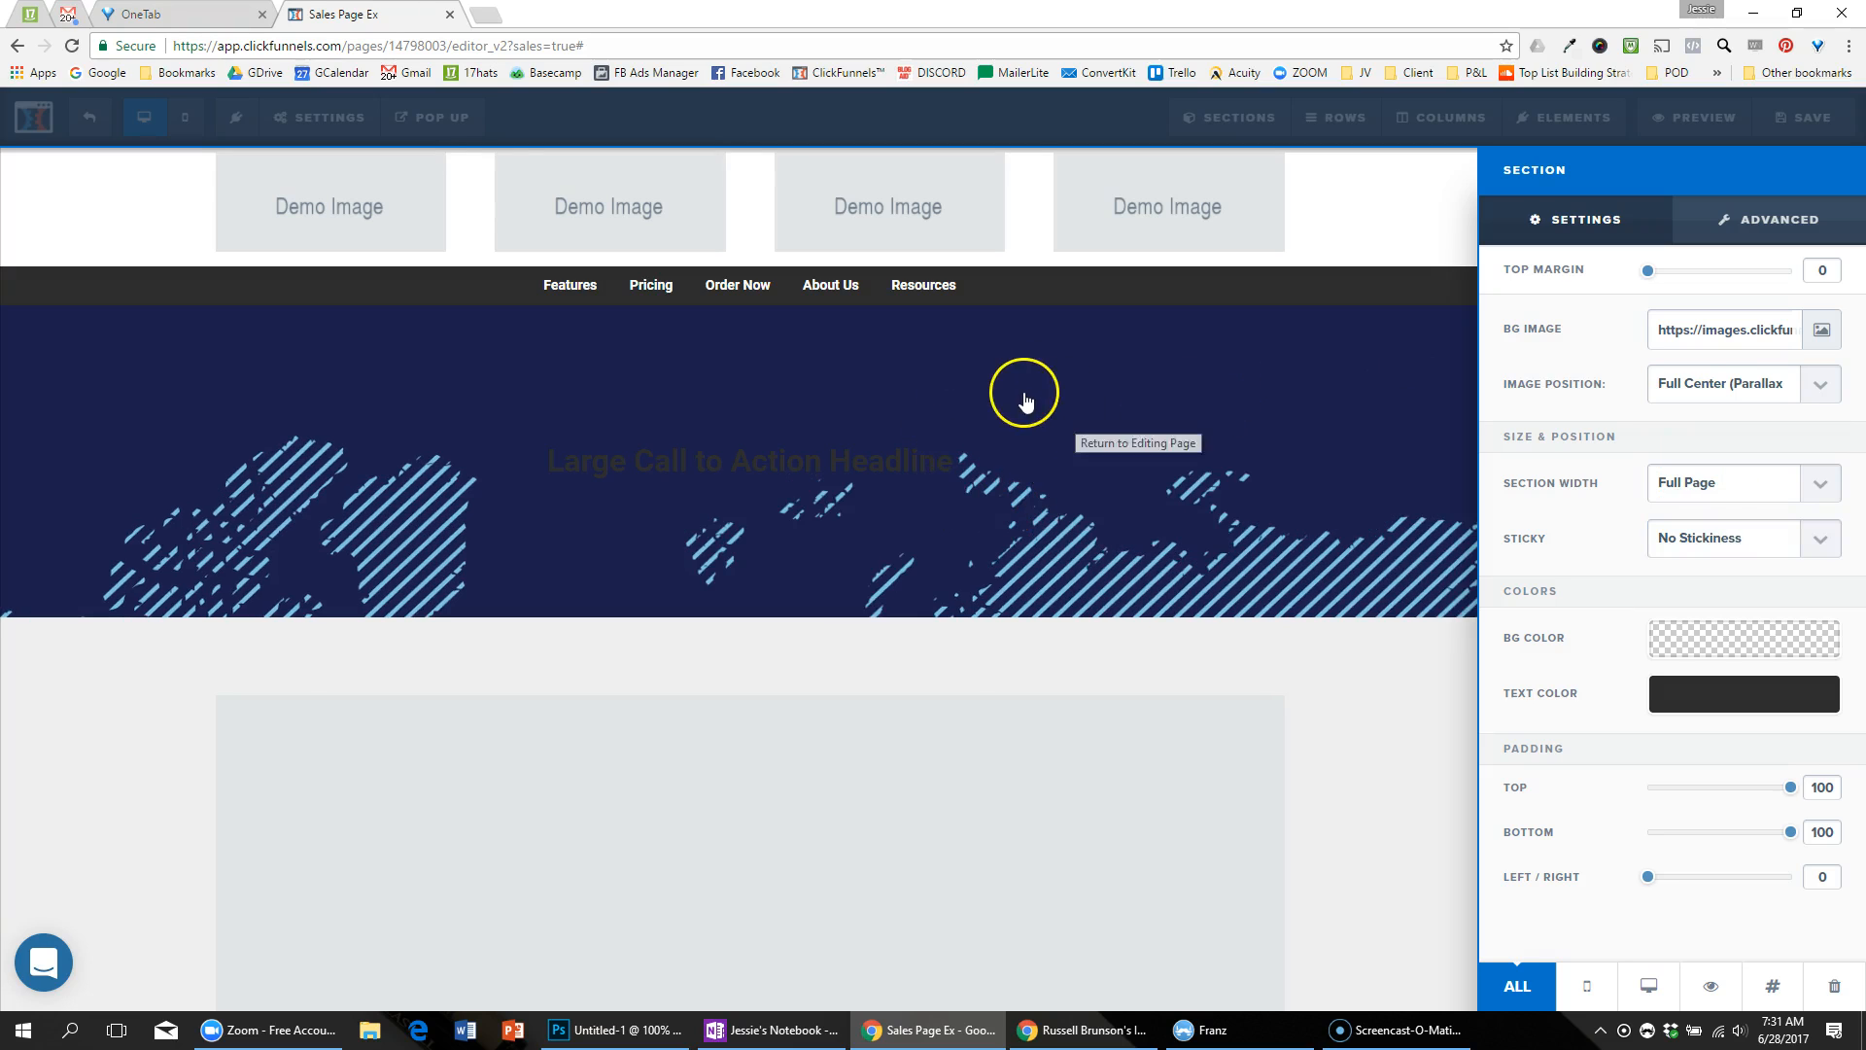
pyautogui.click(1057, 442)
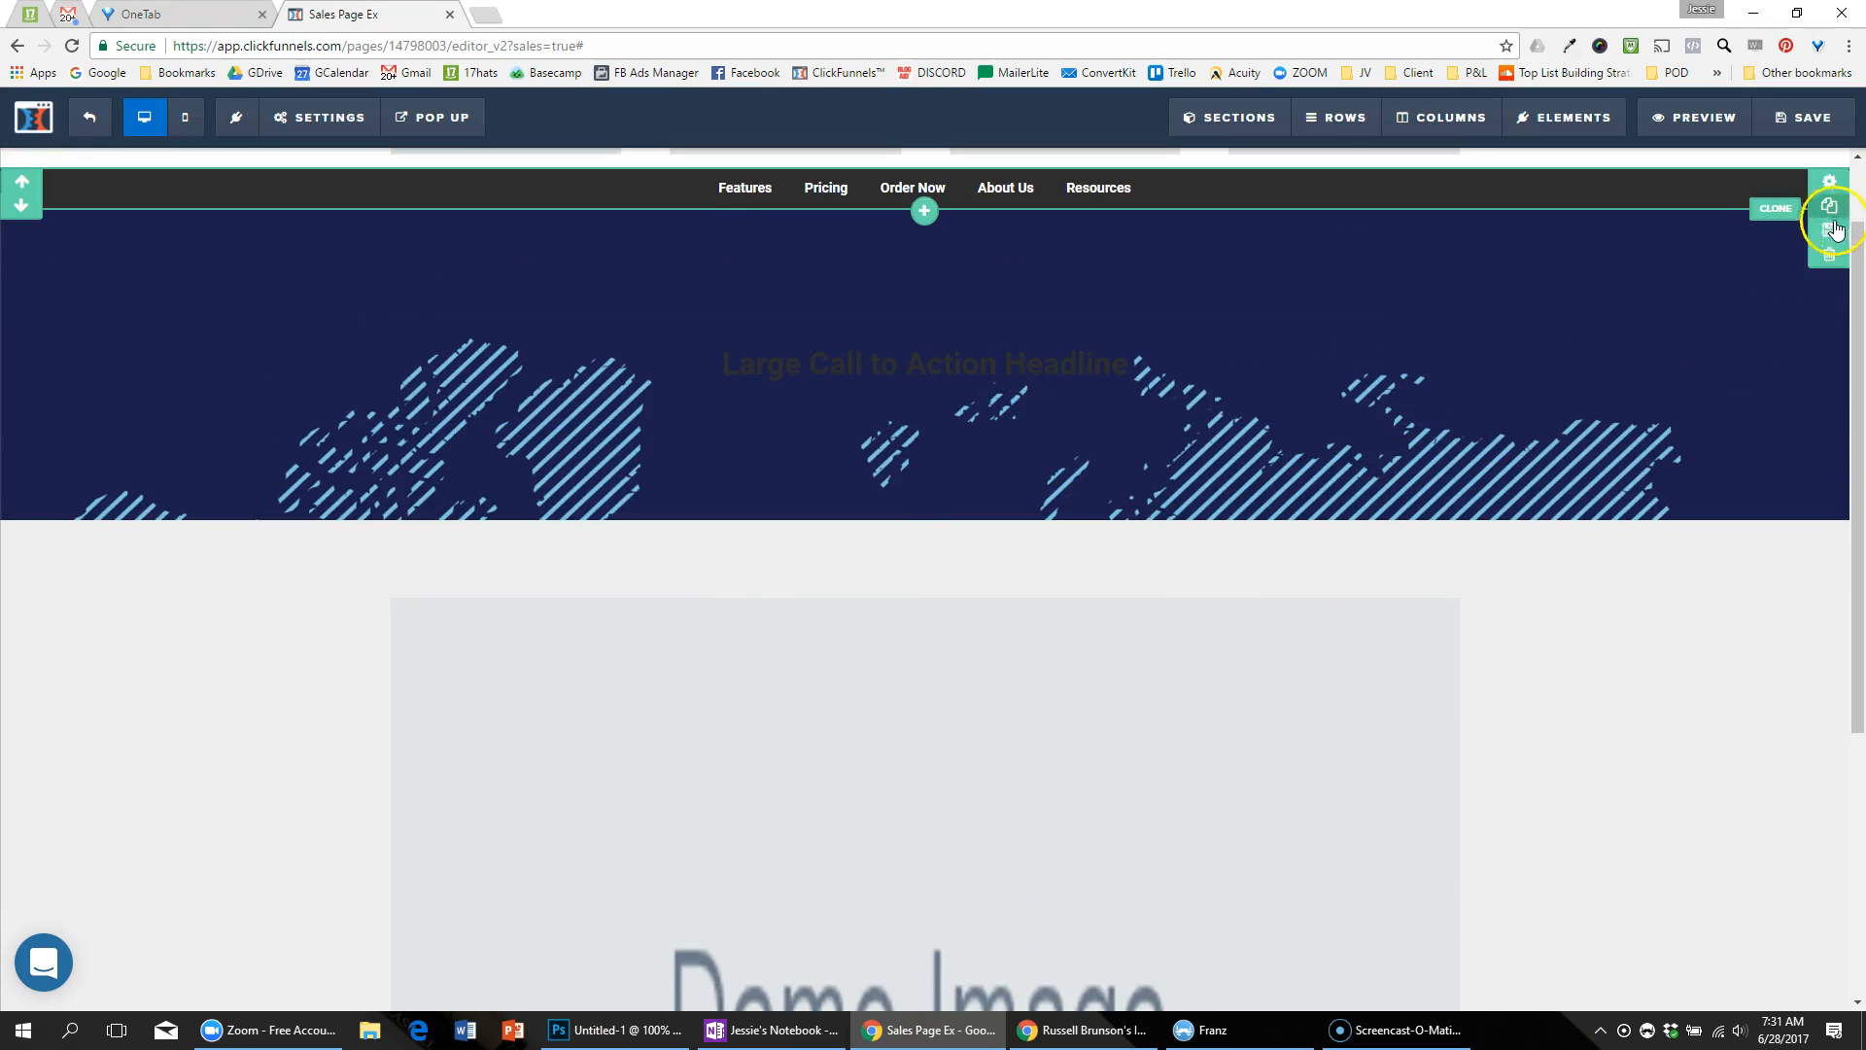
# Step: Set the world map section's background image position to Fill 100% Width
pyautogui.click(1827, 221)
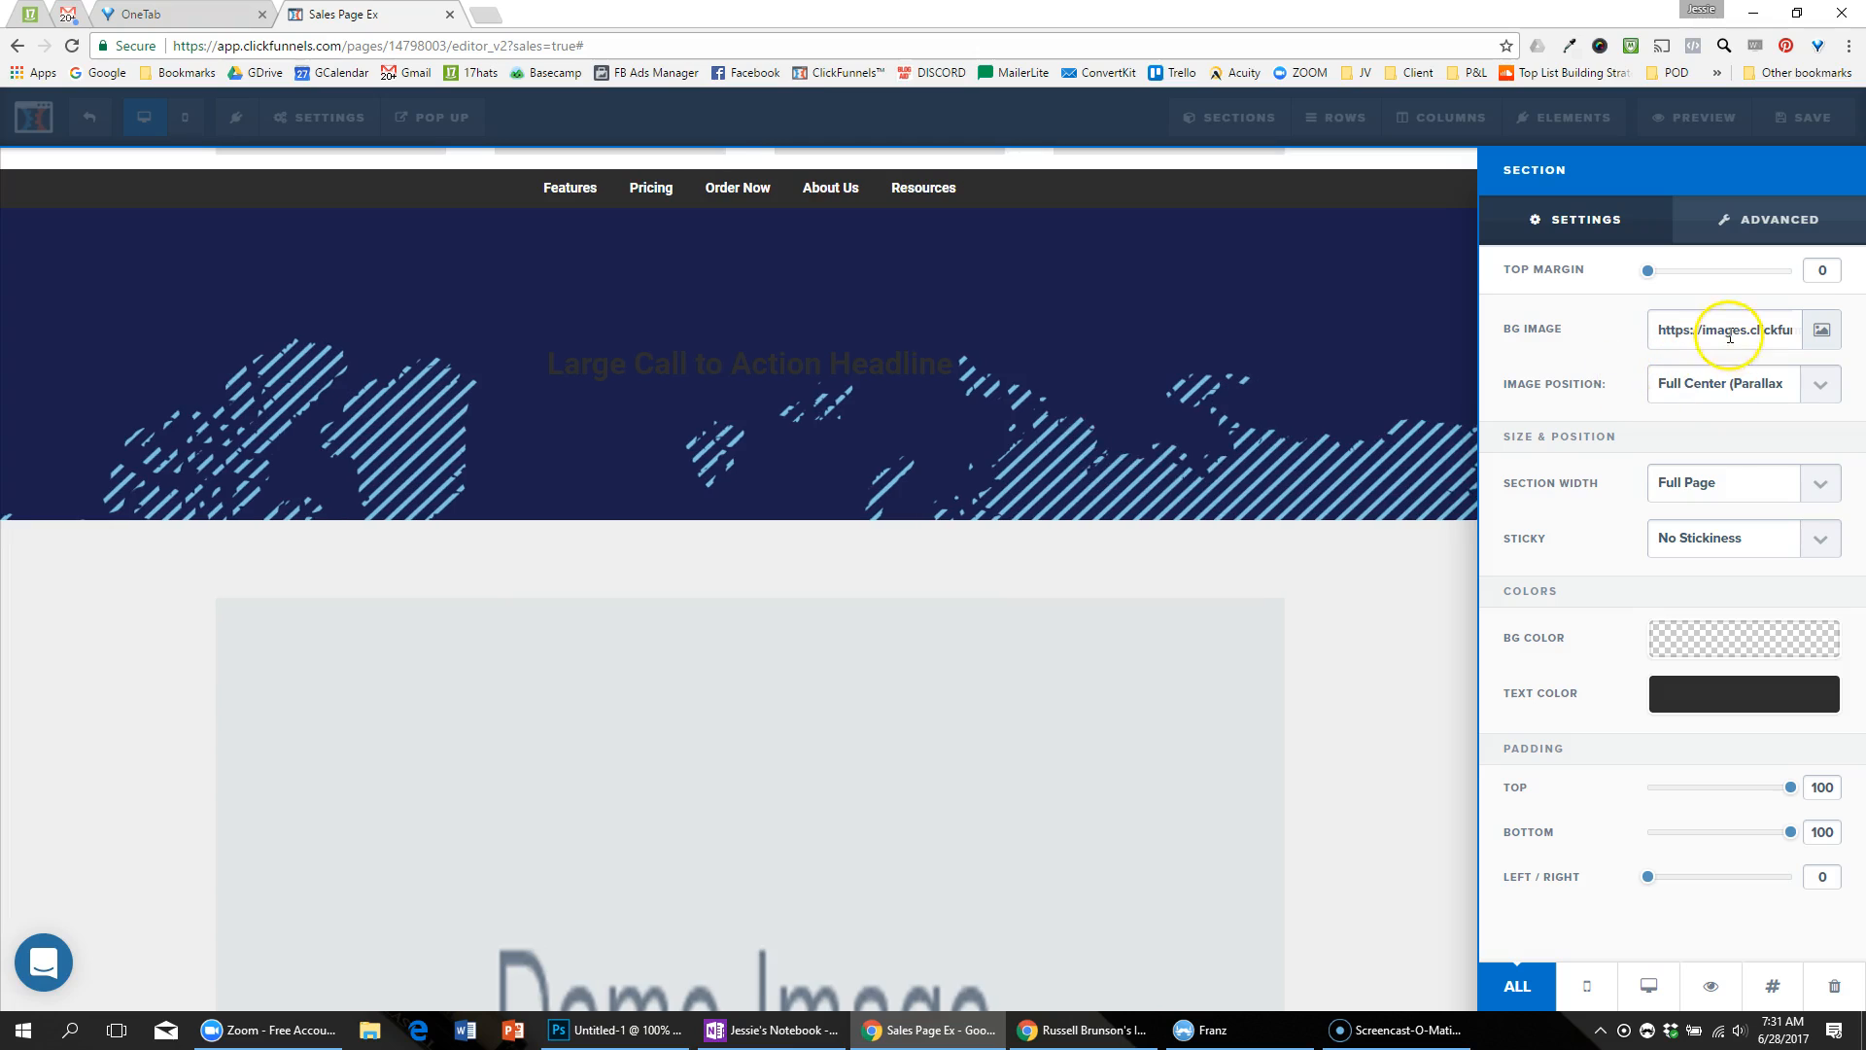
pyautogui.click(1798, 483)
pyautogui.click(1701, 386)
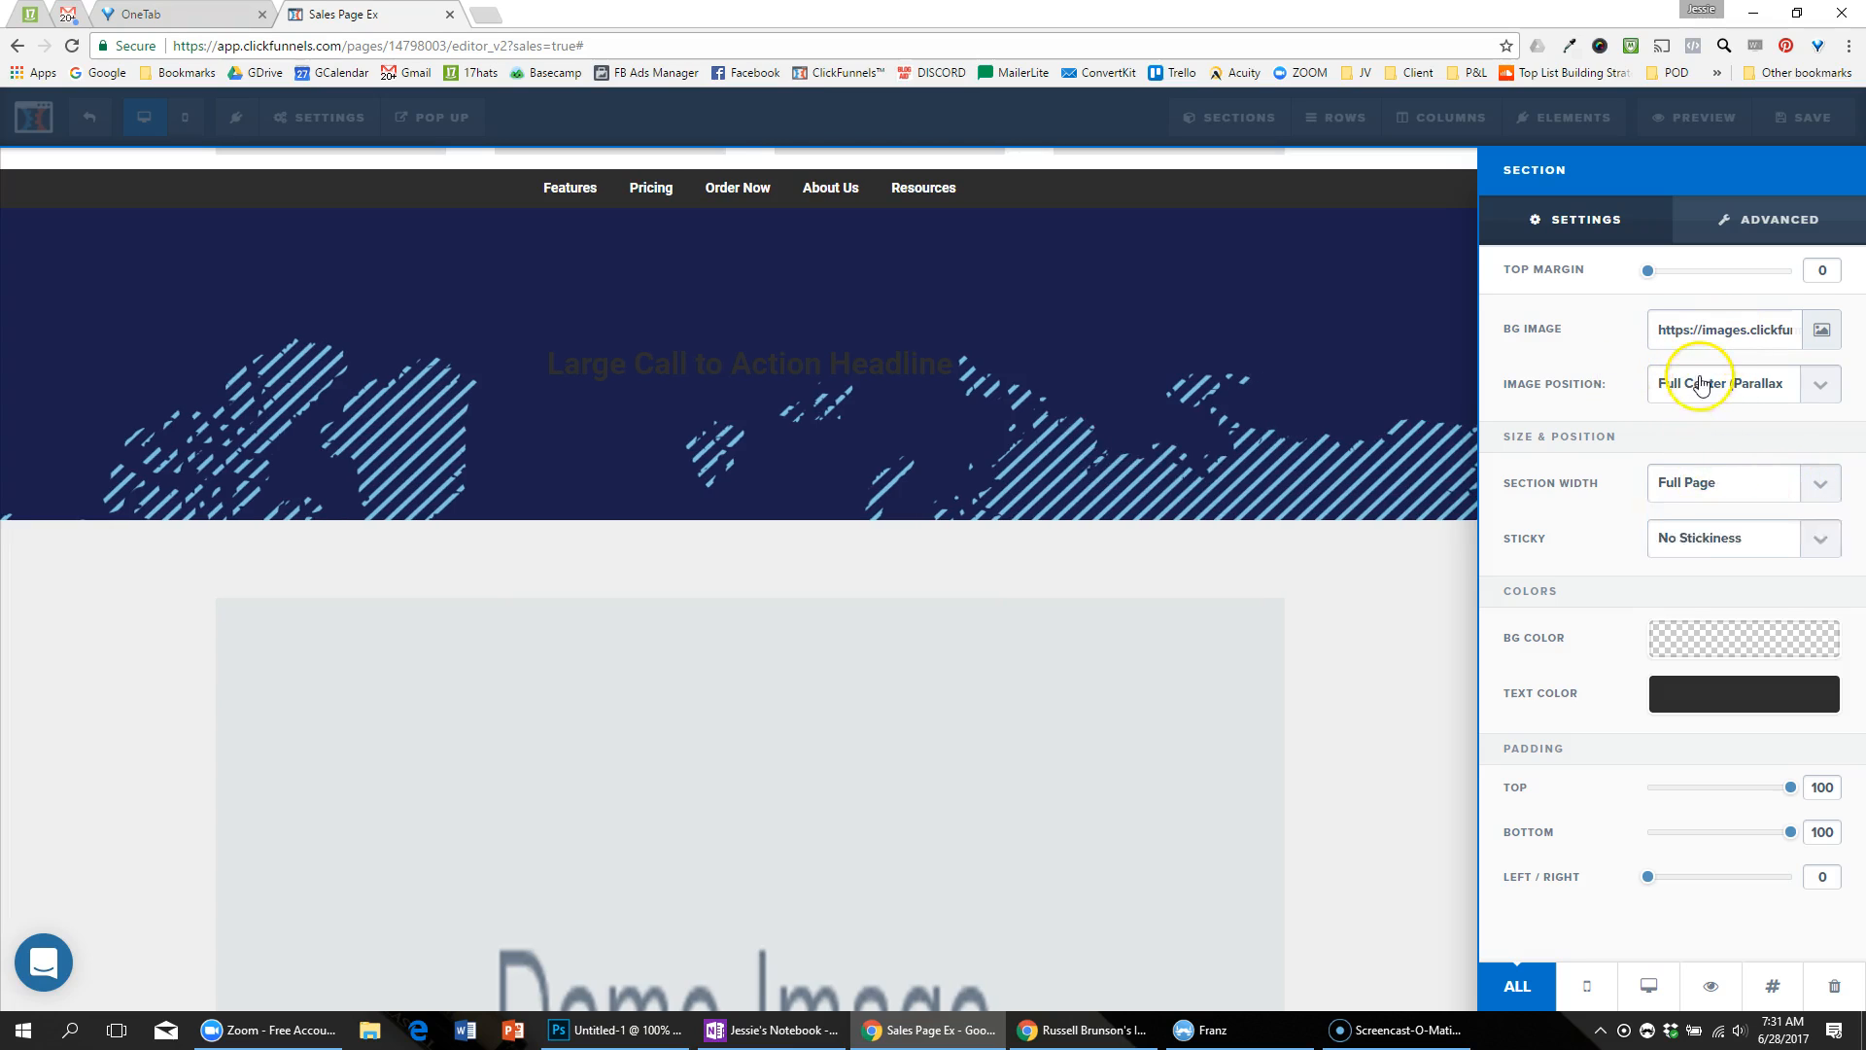
pyautogui.click(1701, 386)
pyautogui.click(1703, 435)
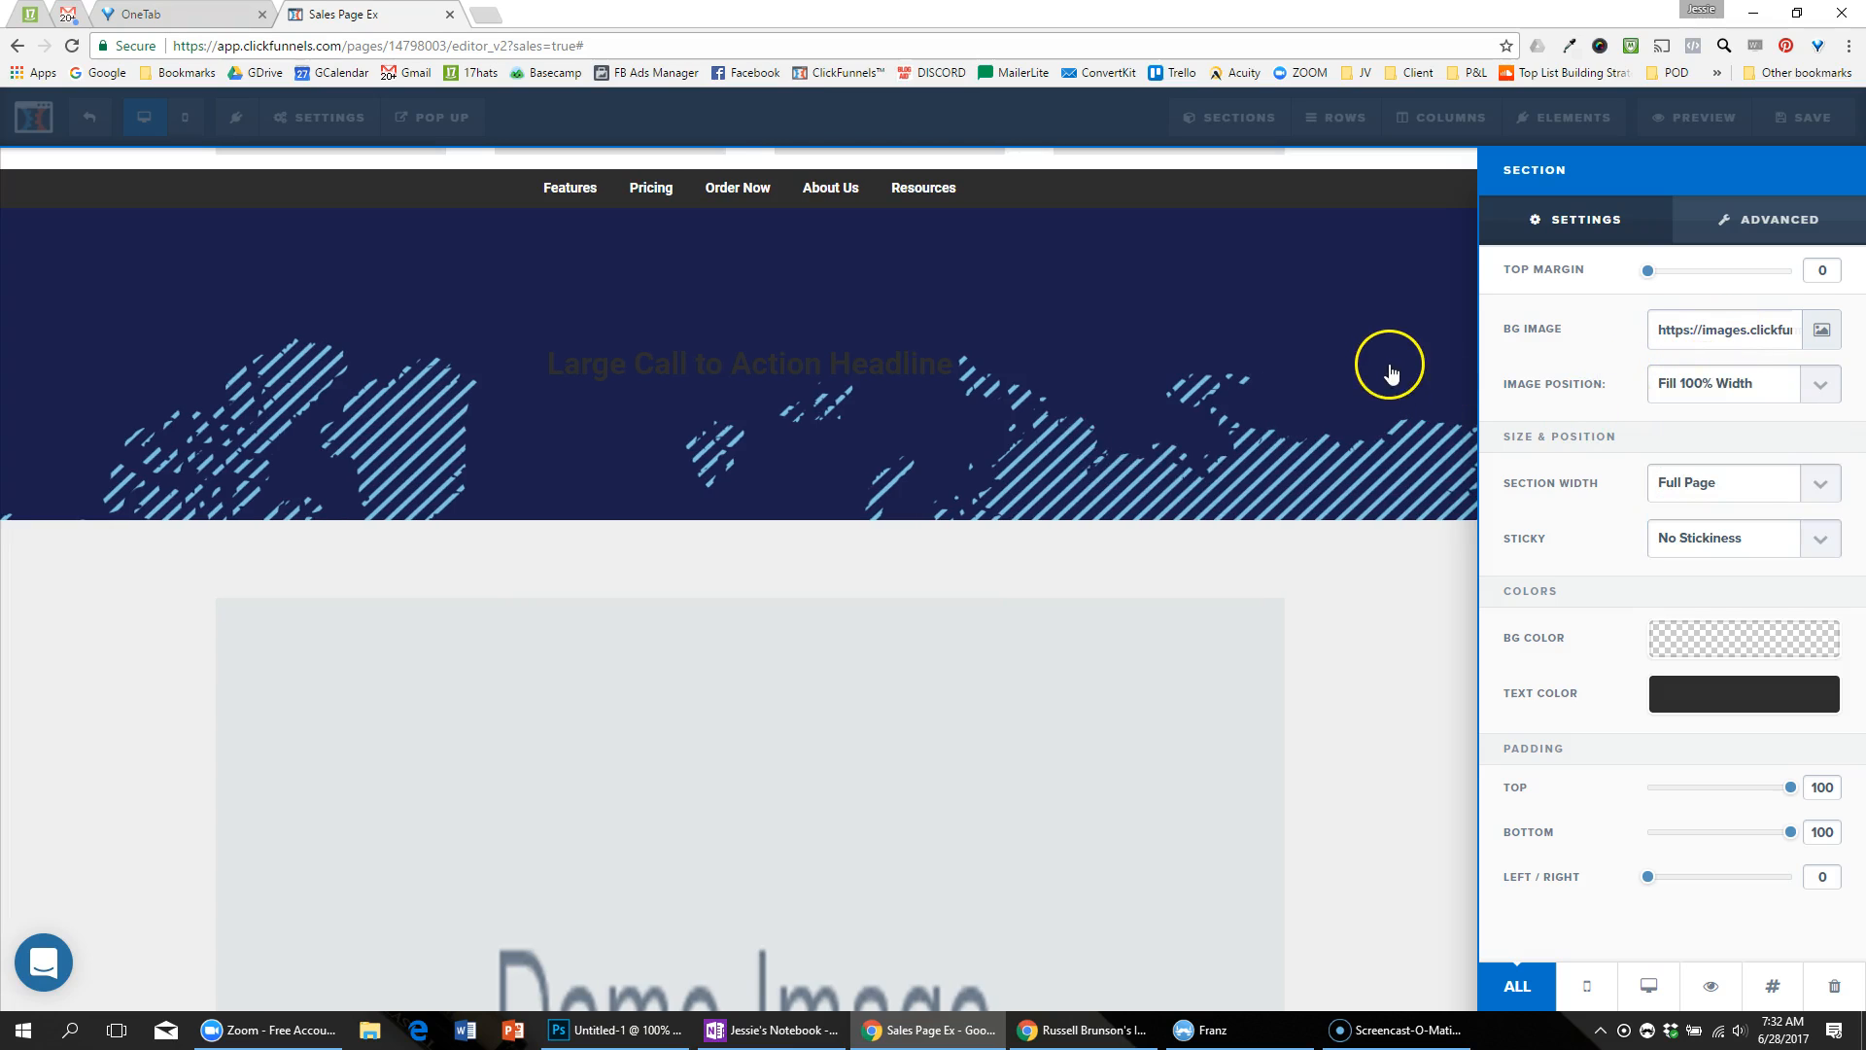
pyautogui.click(1382, 366)
# Step: Save the page and preview how the world map background adapts to narrower and wider browser windows
pyautogui.click(1797, 118)
pyautogui.click(1711, 119)
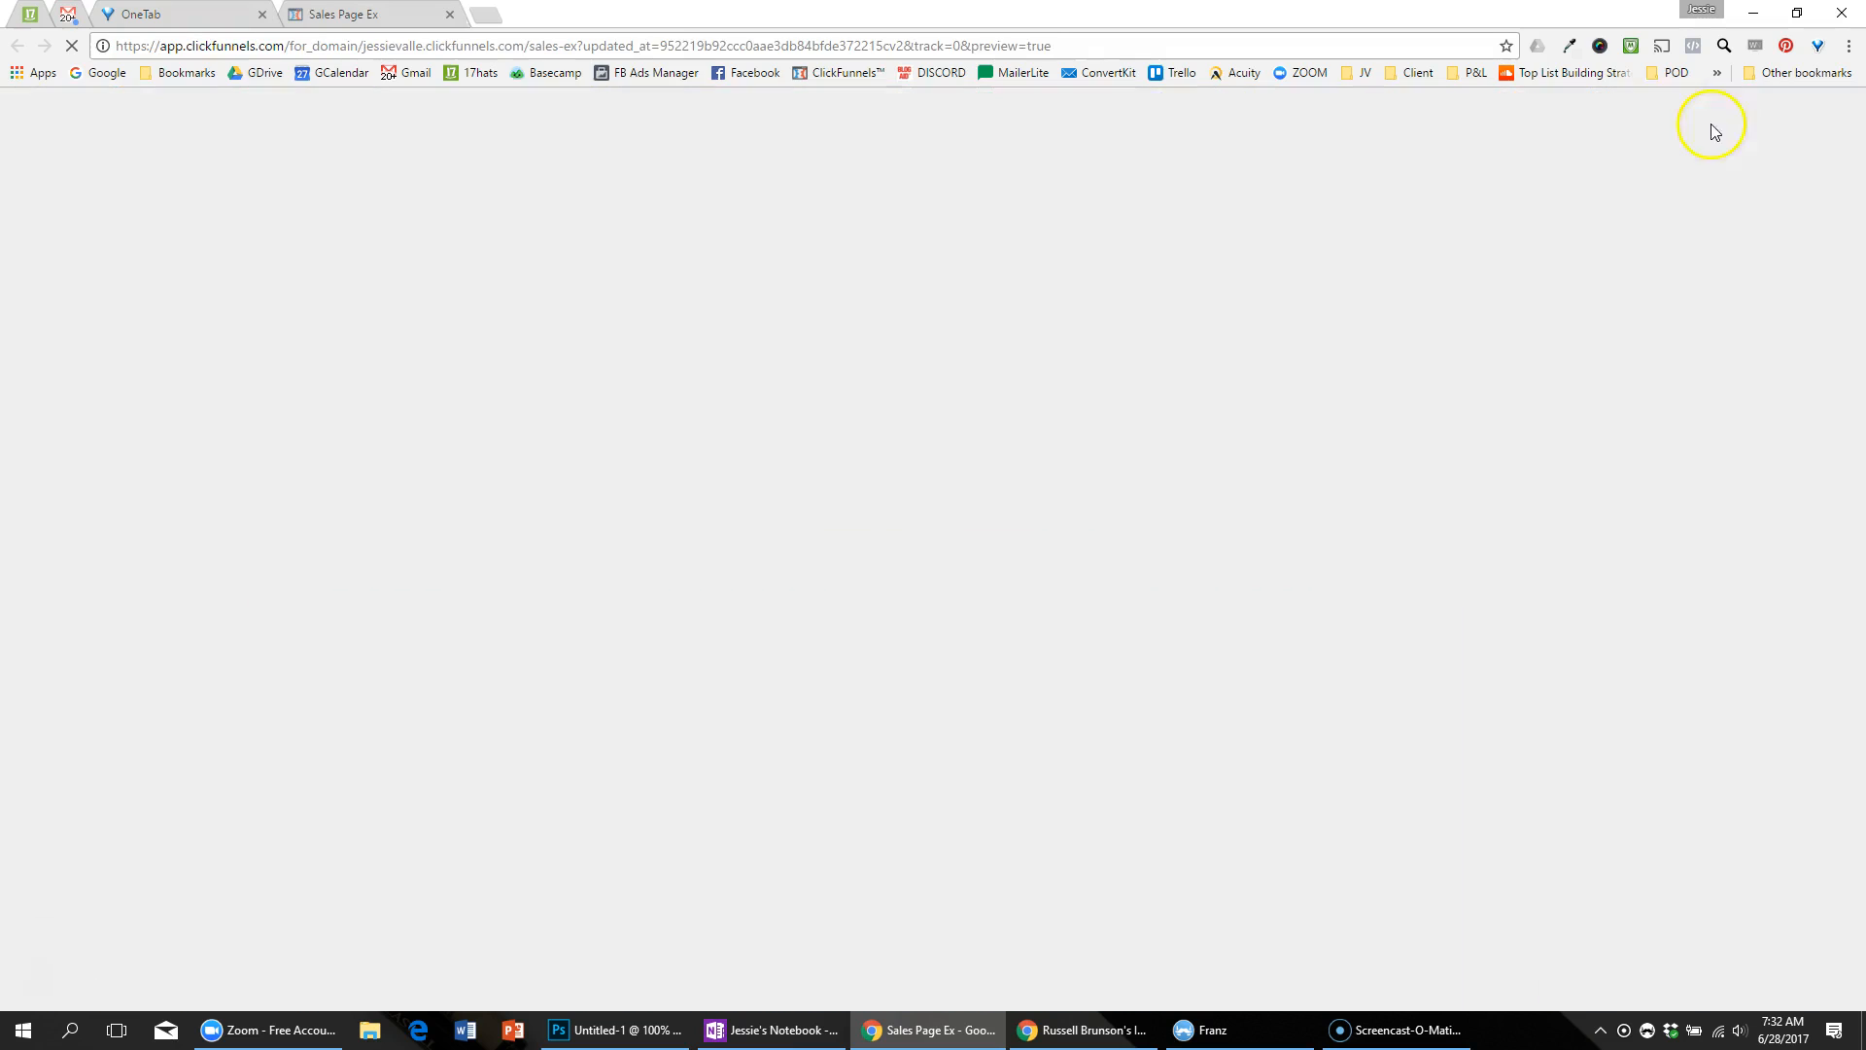
pyautogui.click(1796, 15)
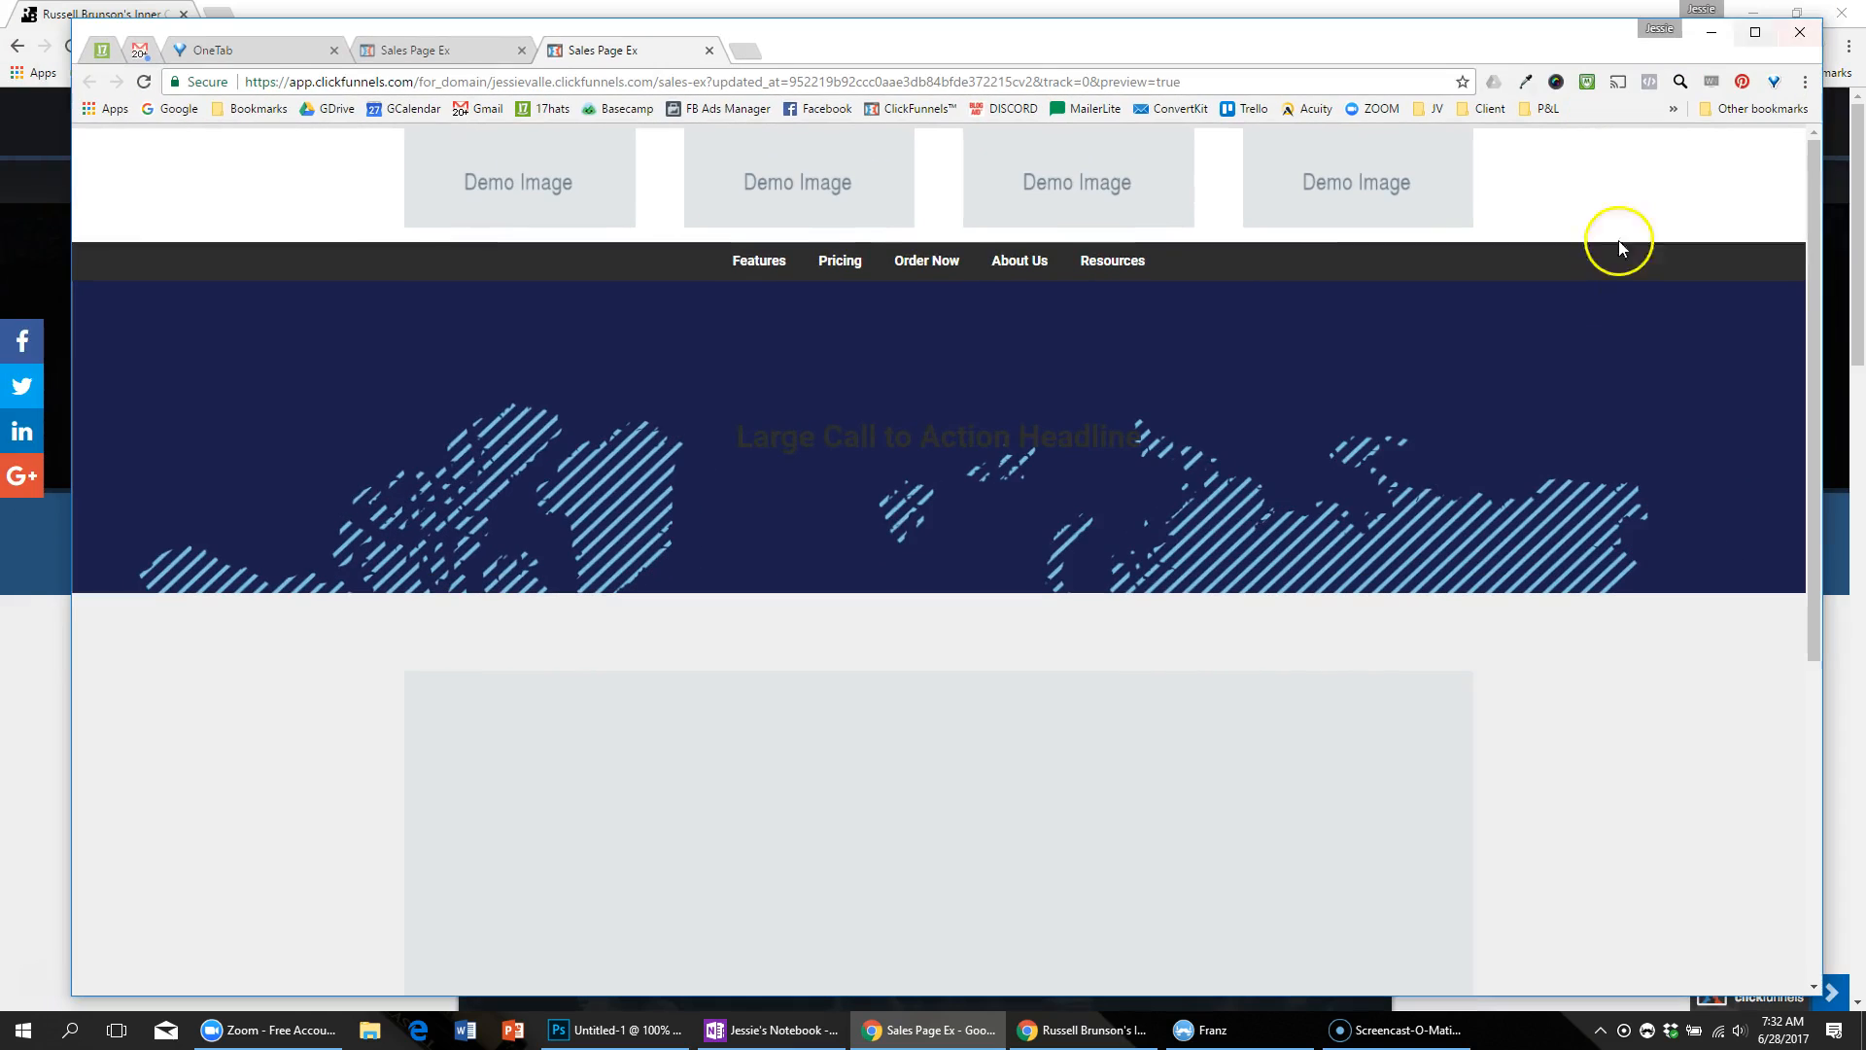
pyautogui.moveTo(1824, 300); pyautogui.dragTo(945, 358)
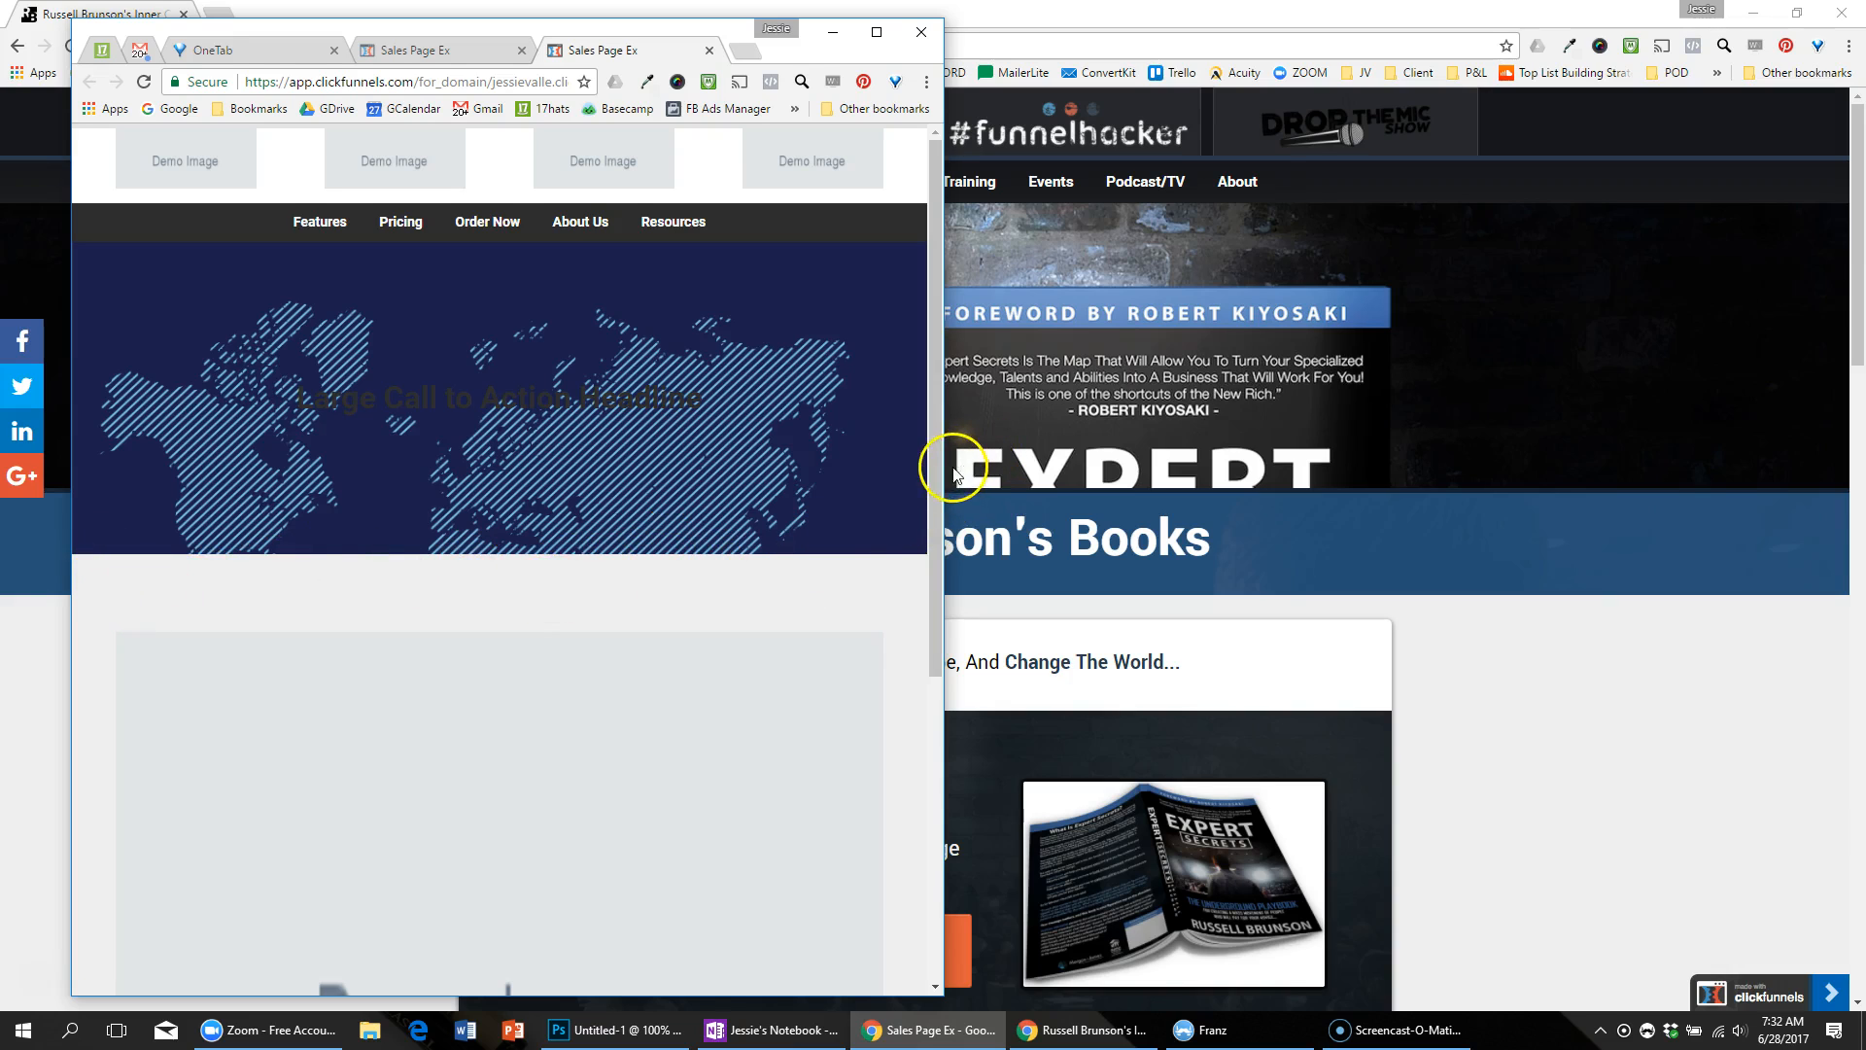
pyautogui.moveTo(946, 467); pyautogui.dragTo(966, 511)
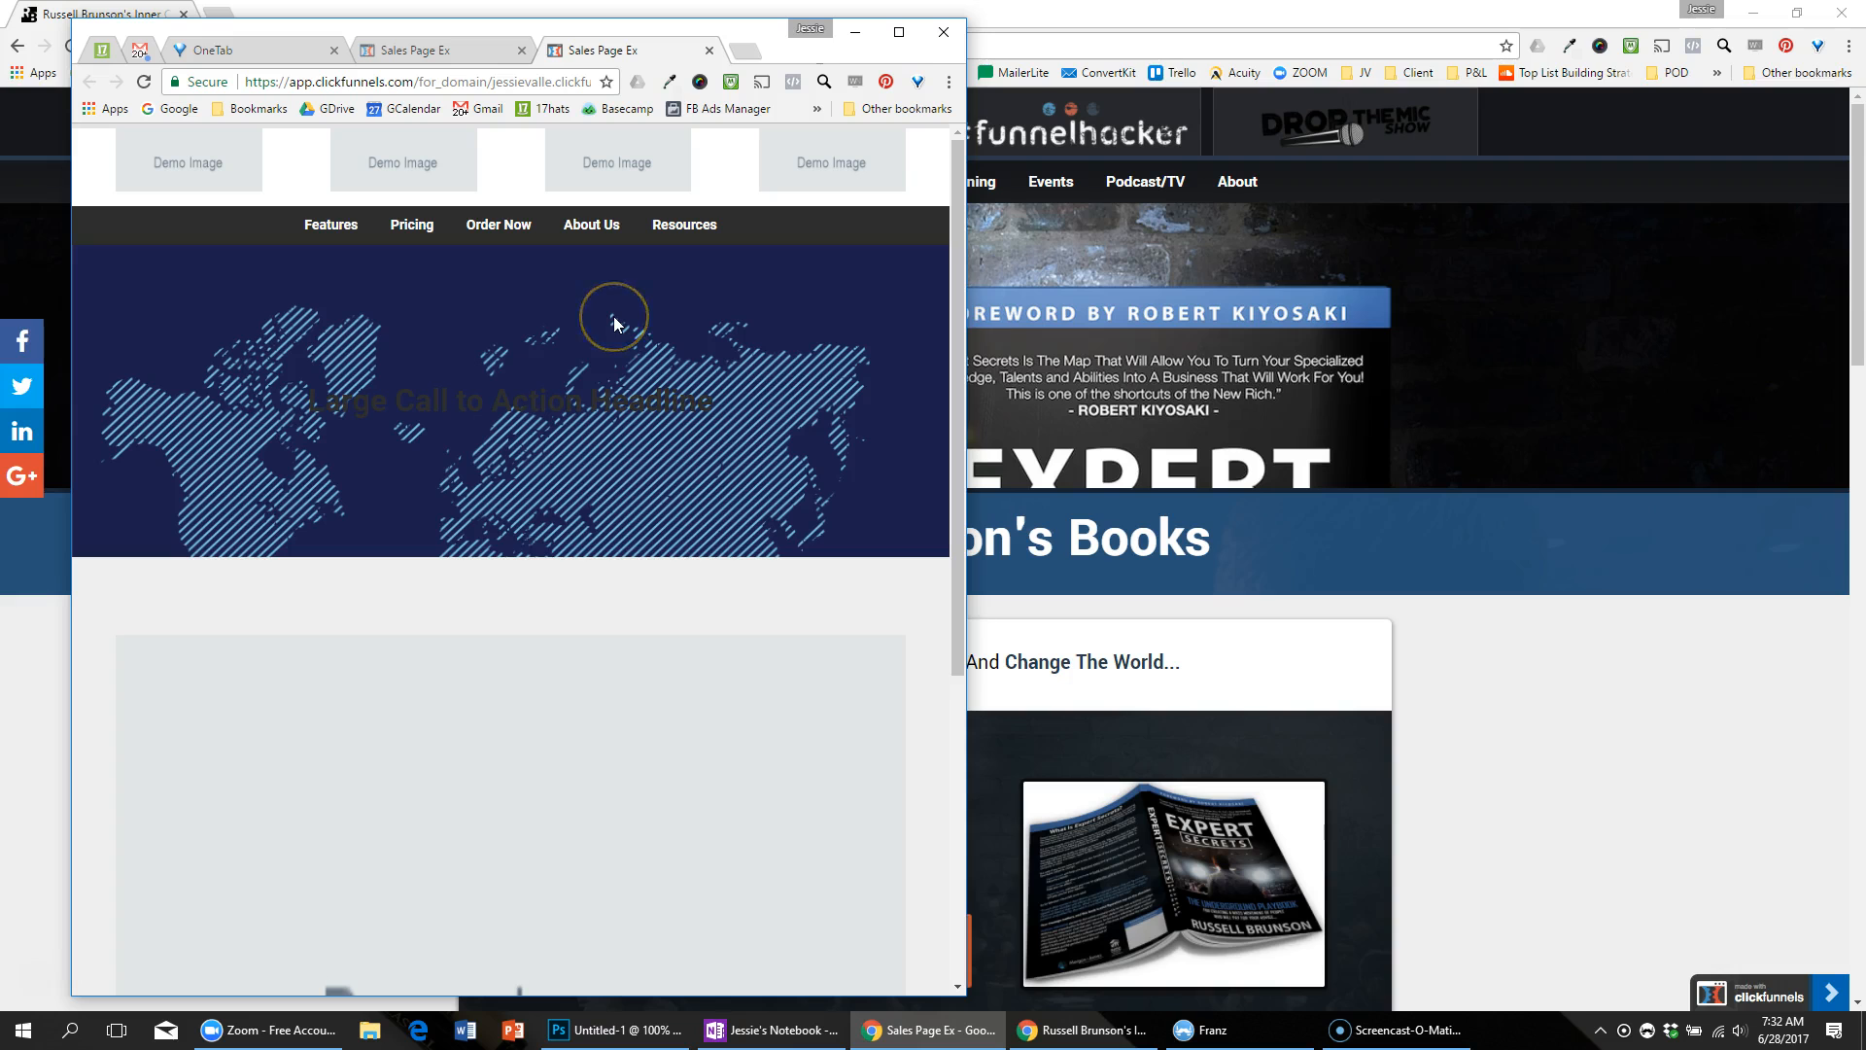
pyautogui.moveTo(960, 492); pyautogui.dragTo(1782, 389)
pyautogui.click(1718, 33)
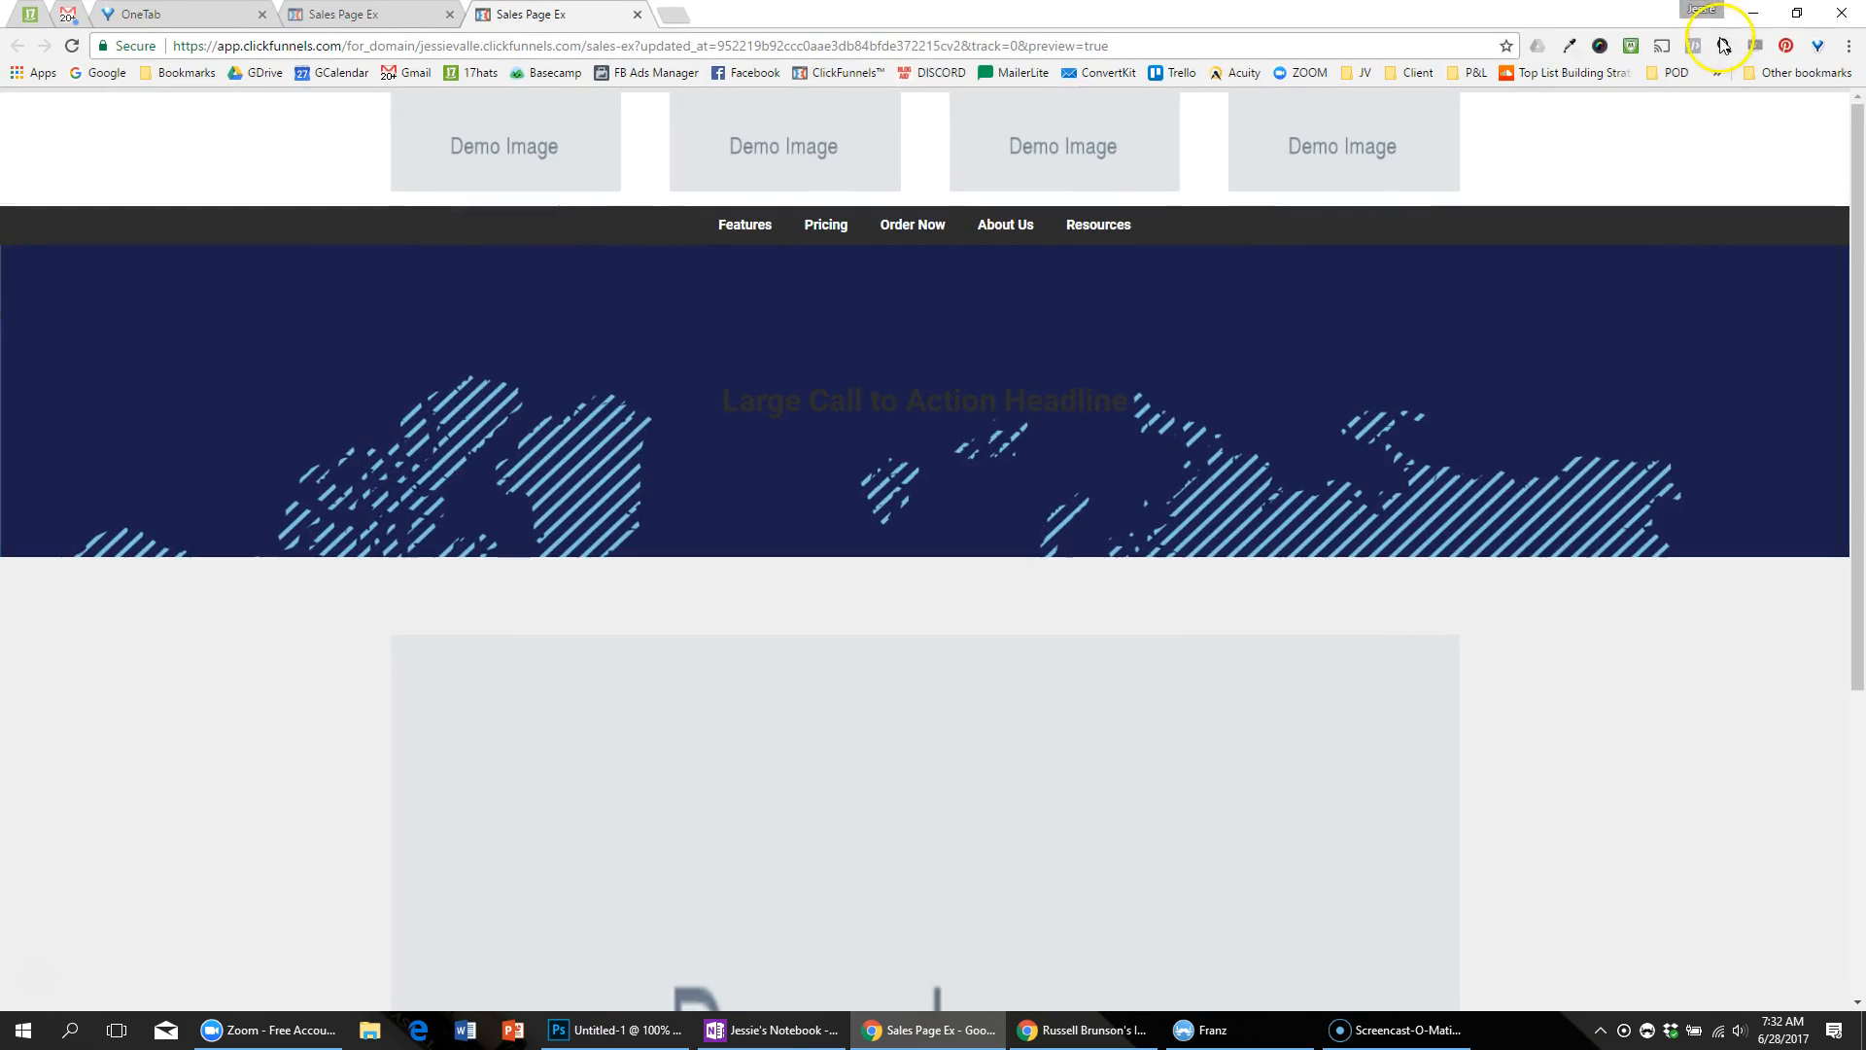
pyautogui.click(634, 17)
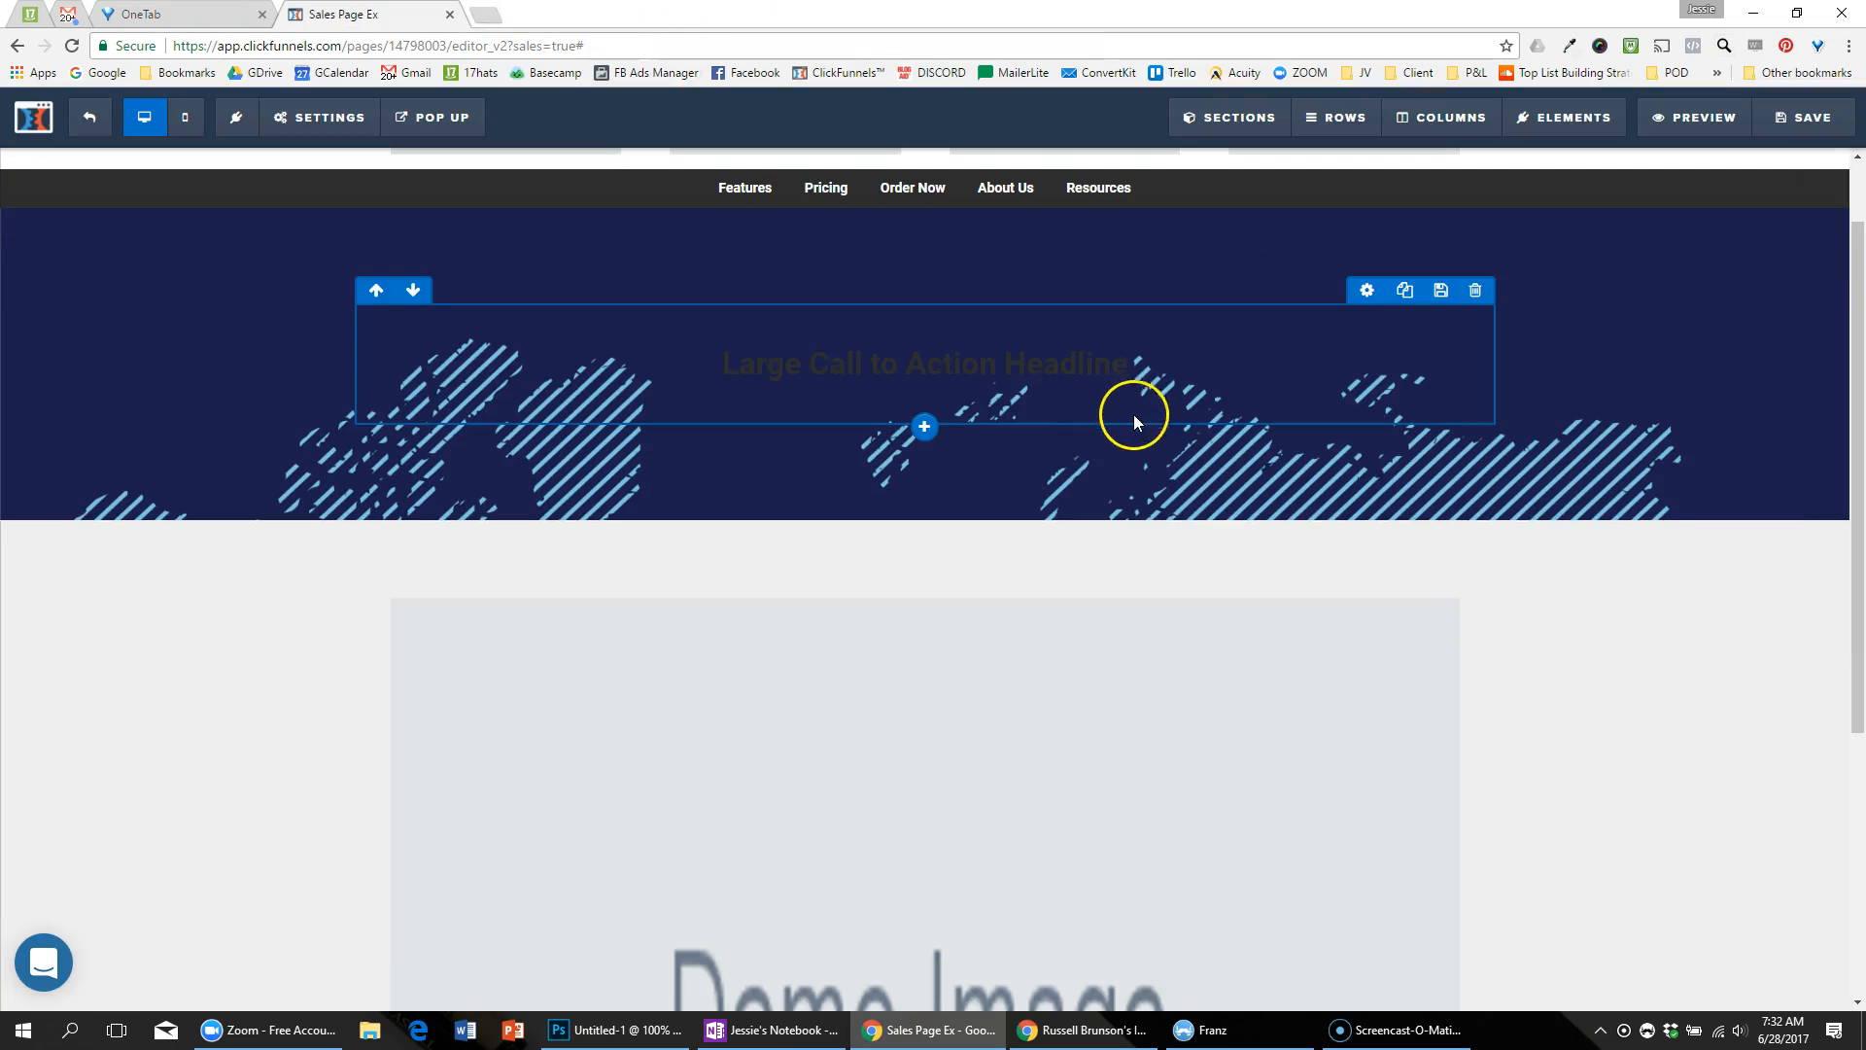
# Step: Compare the world map hero section with the hero banner on Russell Brunson's books page
pyautogui.hotkey('alt', 'Tab')
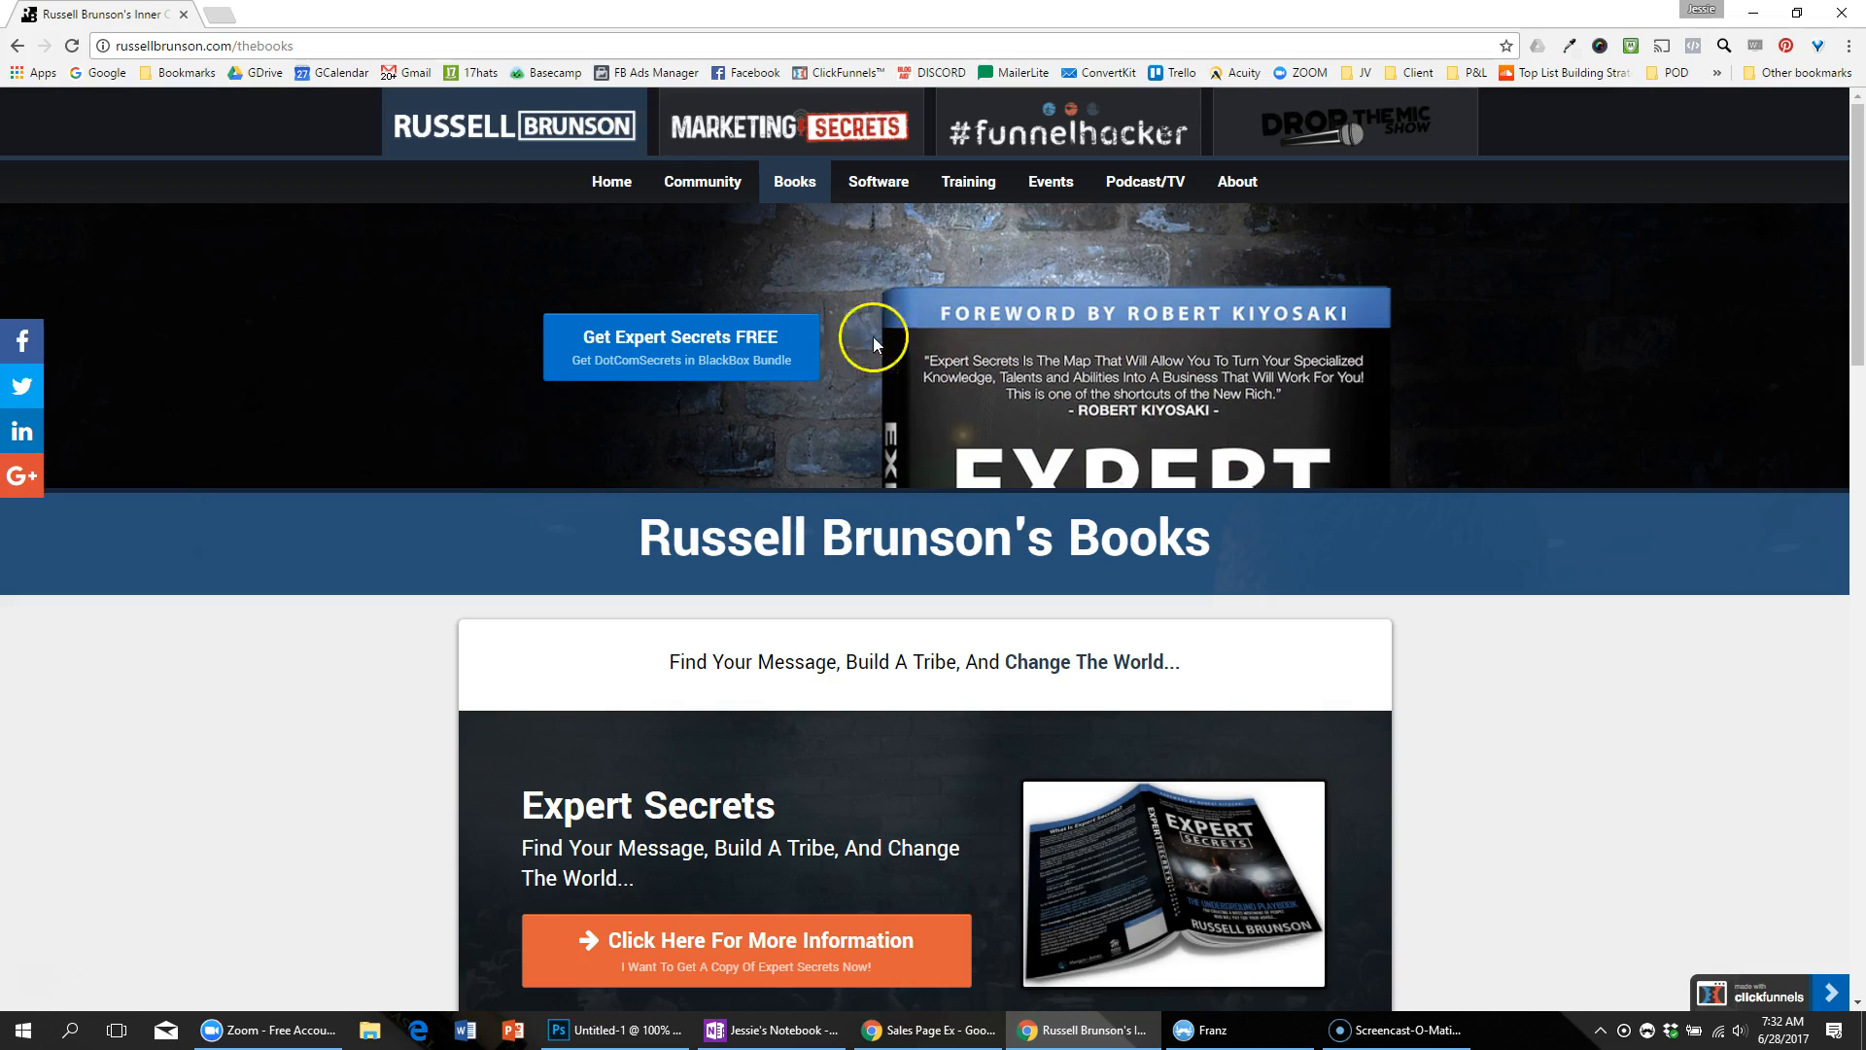
pyautogui.hotkey('alt', 'Tab')
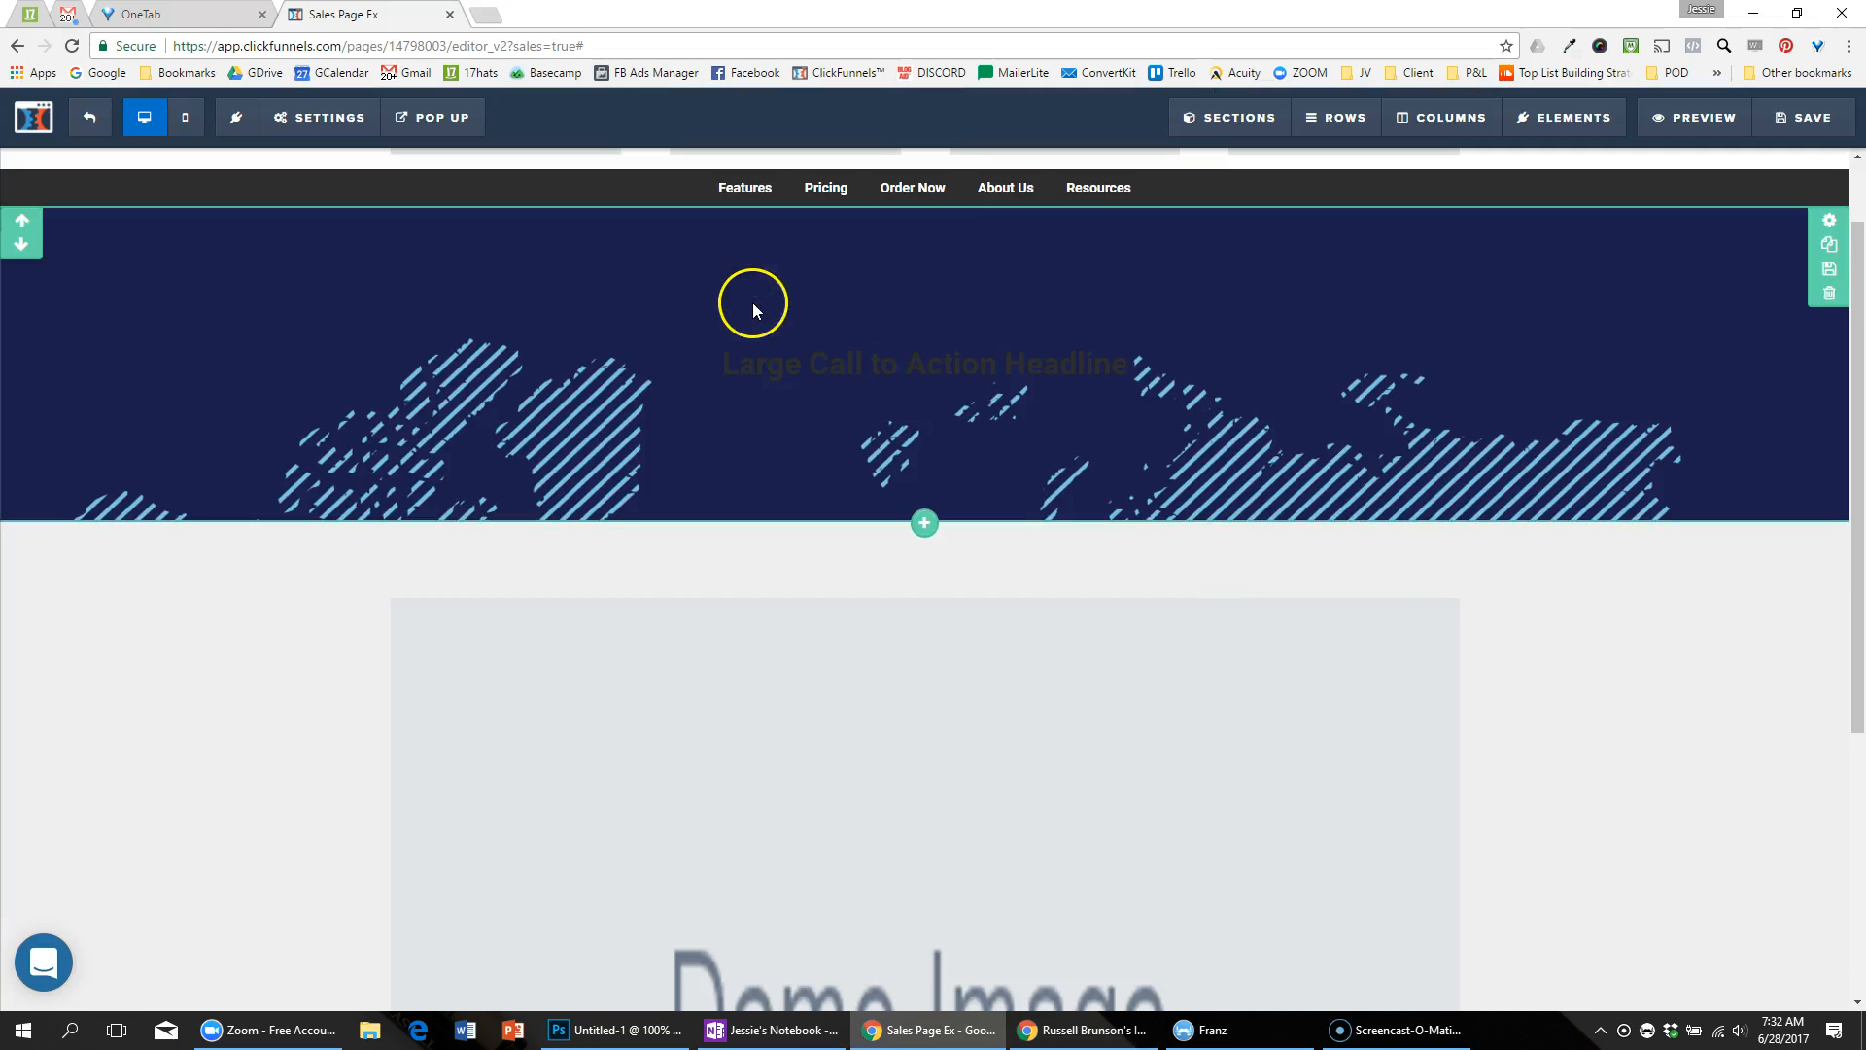
pyautogui.moveTo(950, 383)
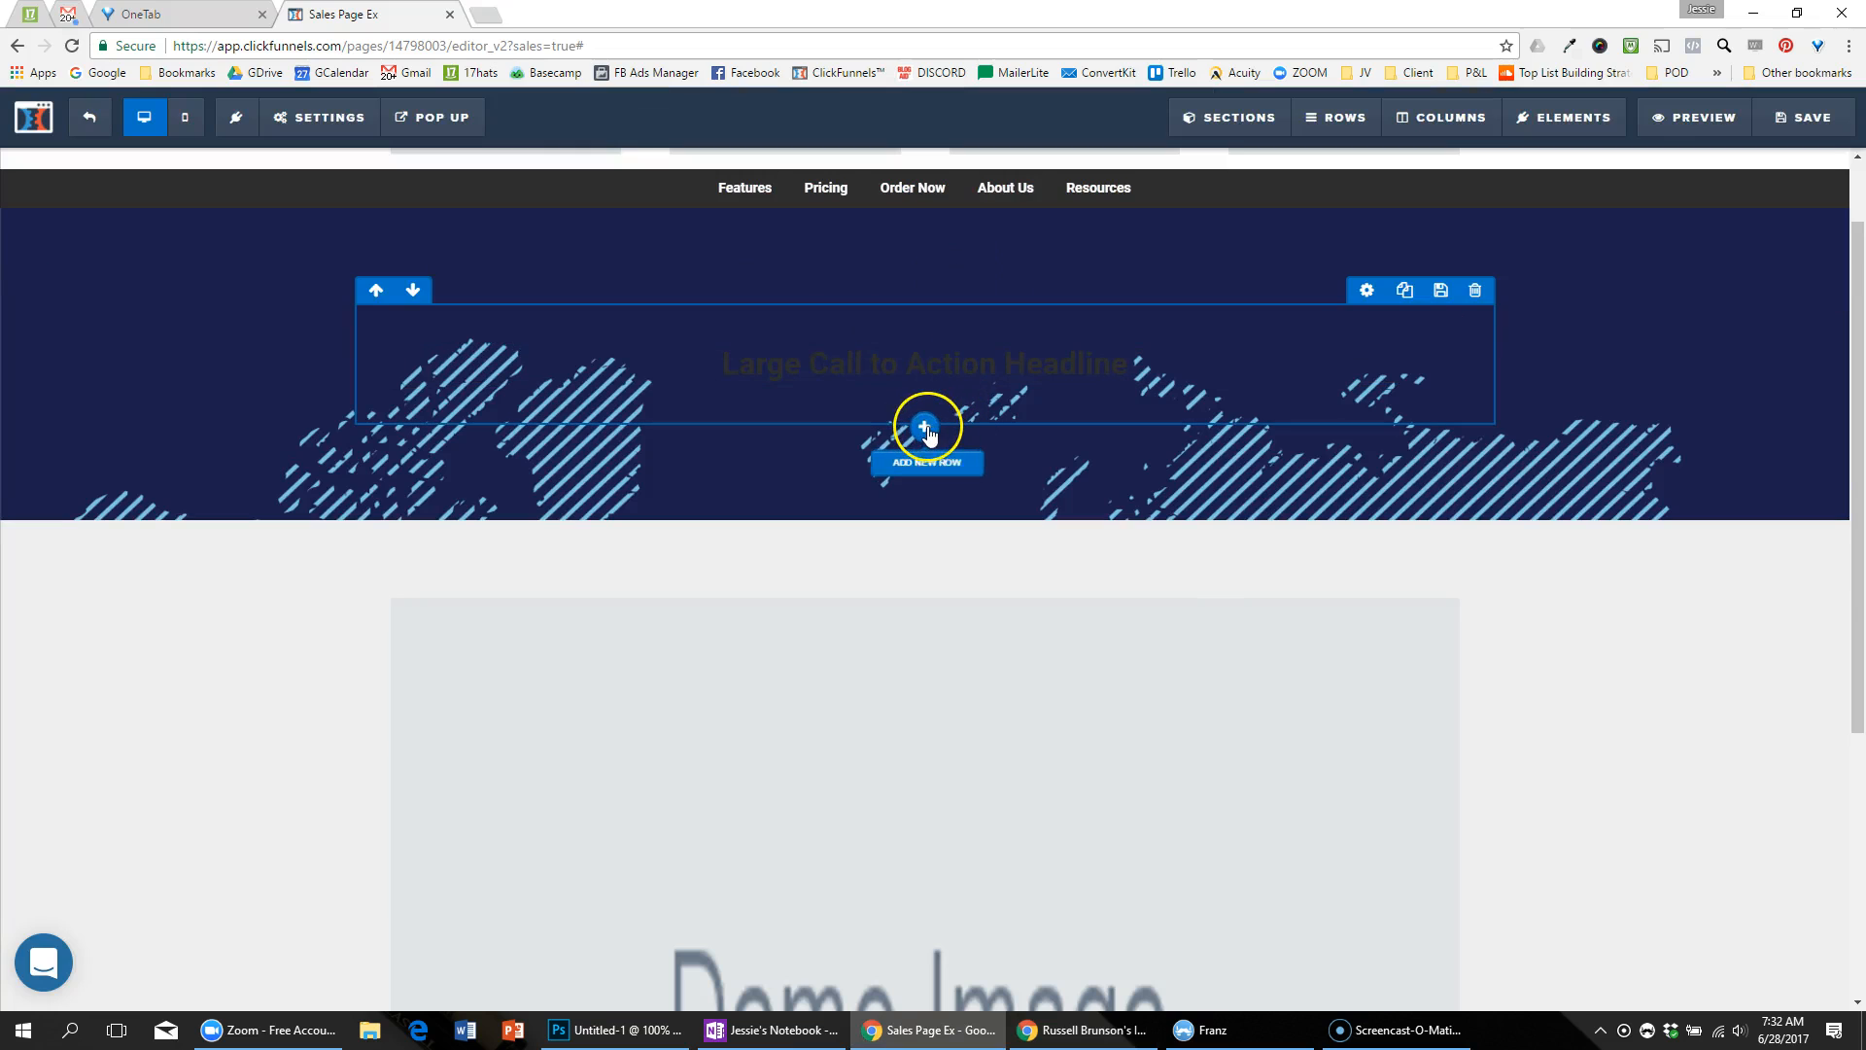
# Step: Add a two-column row to the world map section and delete the row holding the large call to action headline
pyautogui.click(927, 429)
pyautogui.moveTo(1646, 202); pyautogui.dragTo(929, 529)
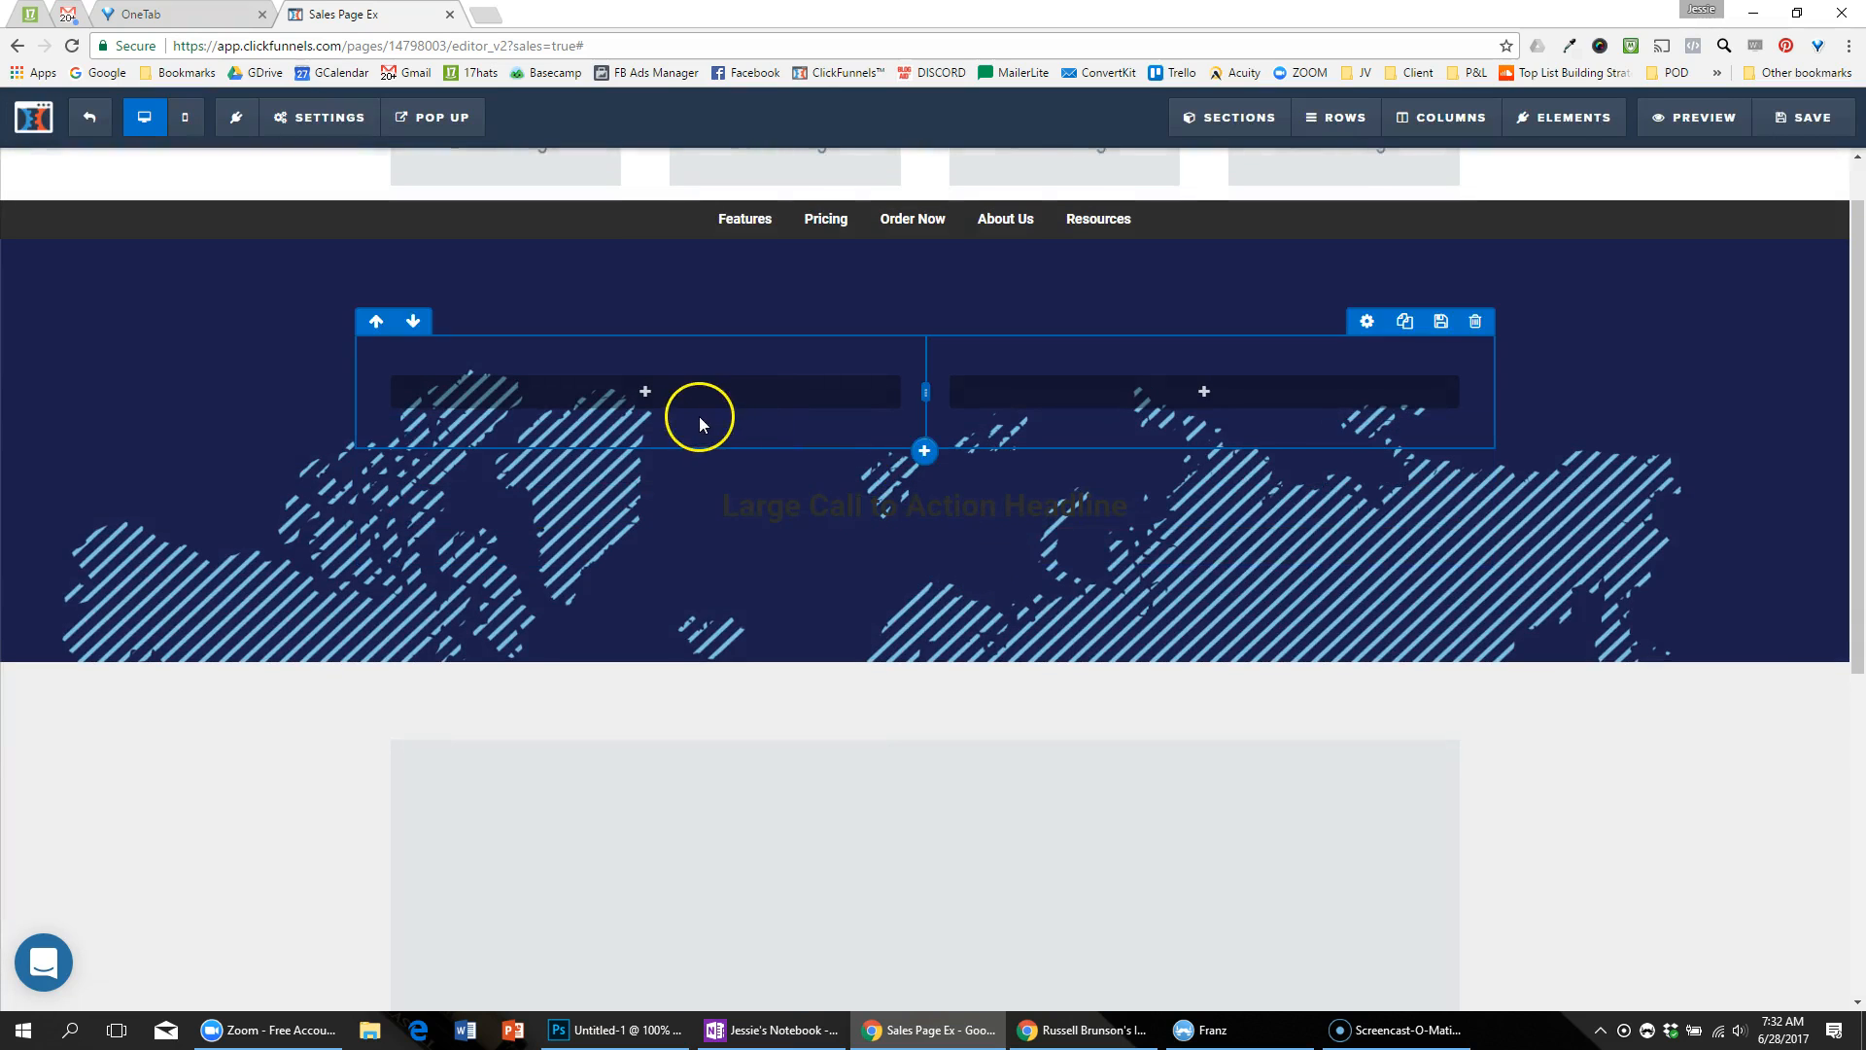
pyautogui.click(1475, 432)
pyautogui.click(1020, 161)
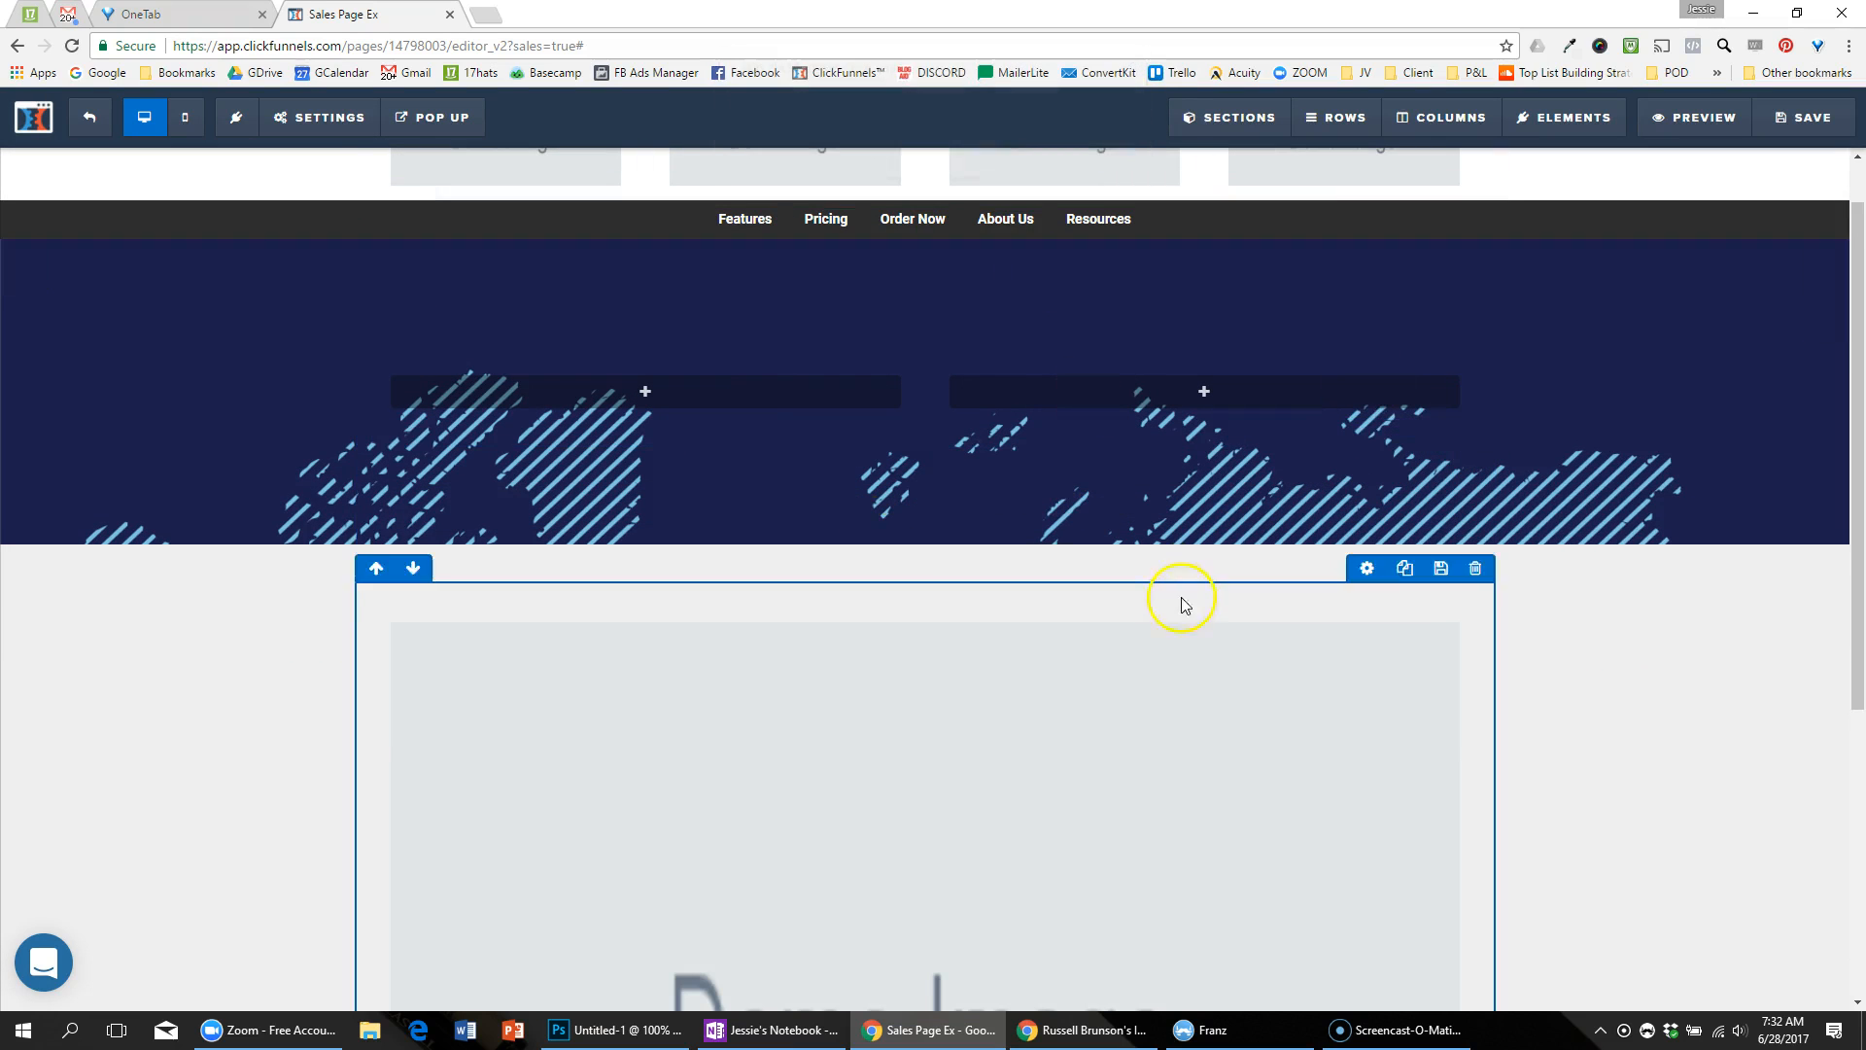
# Step: Add a button to the first column of the world map row, matching the reference hero, and make that column narrower
pyautogui.hotkey('alt', 'Tab')
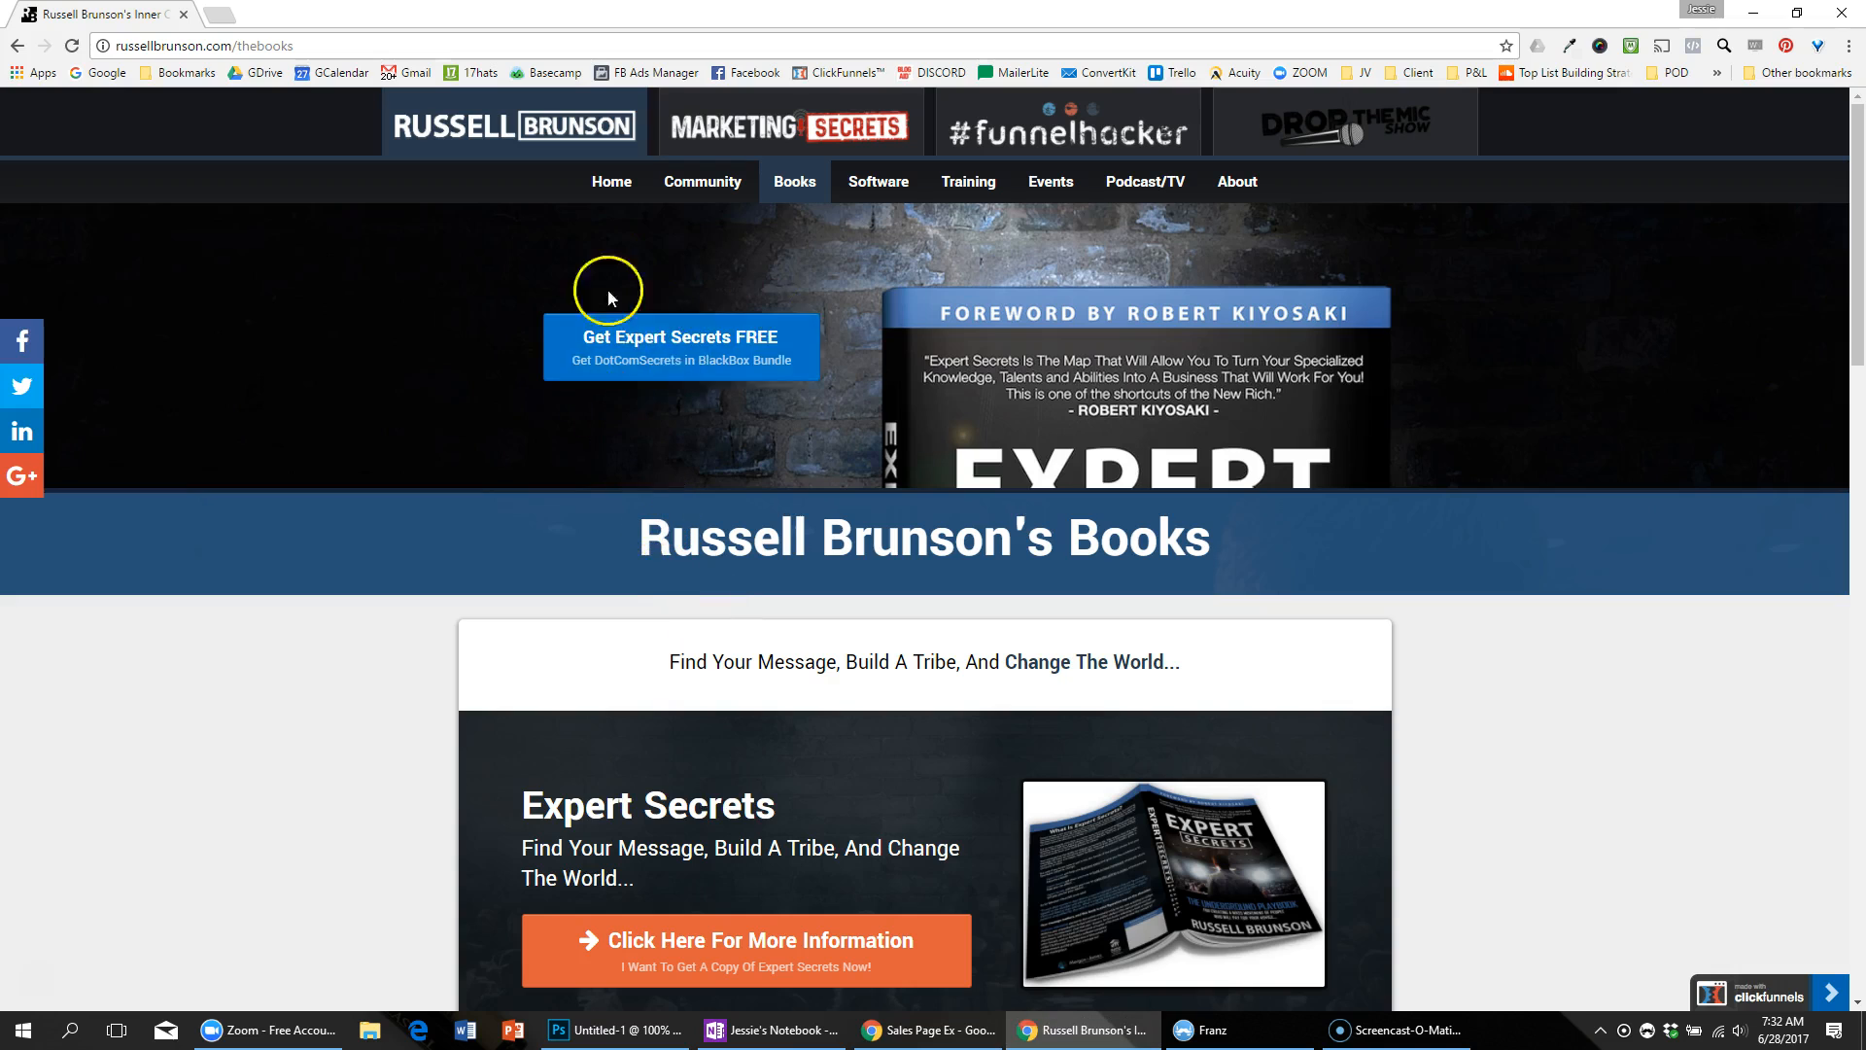
pyautogui.hotkey('alt', 'Tab')
pyautogui.click(643, 389)
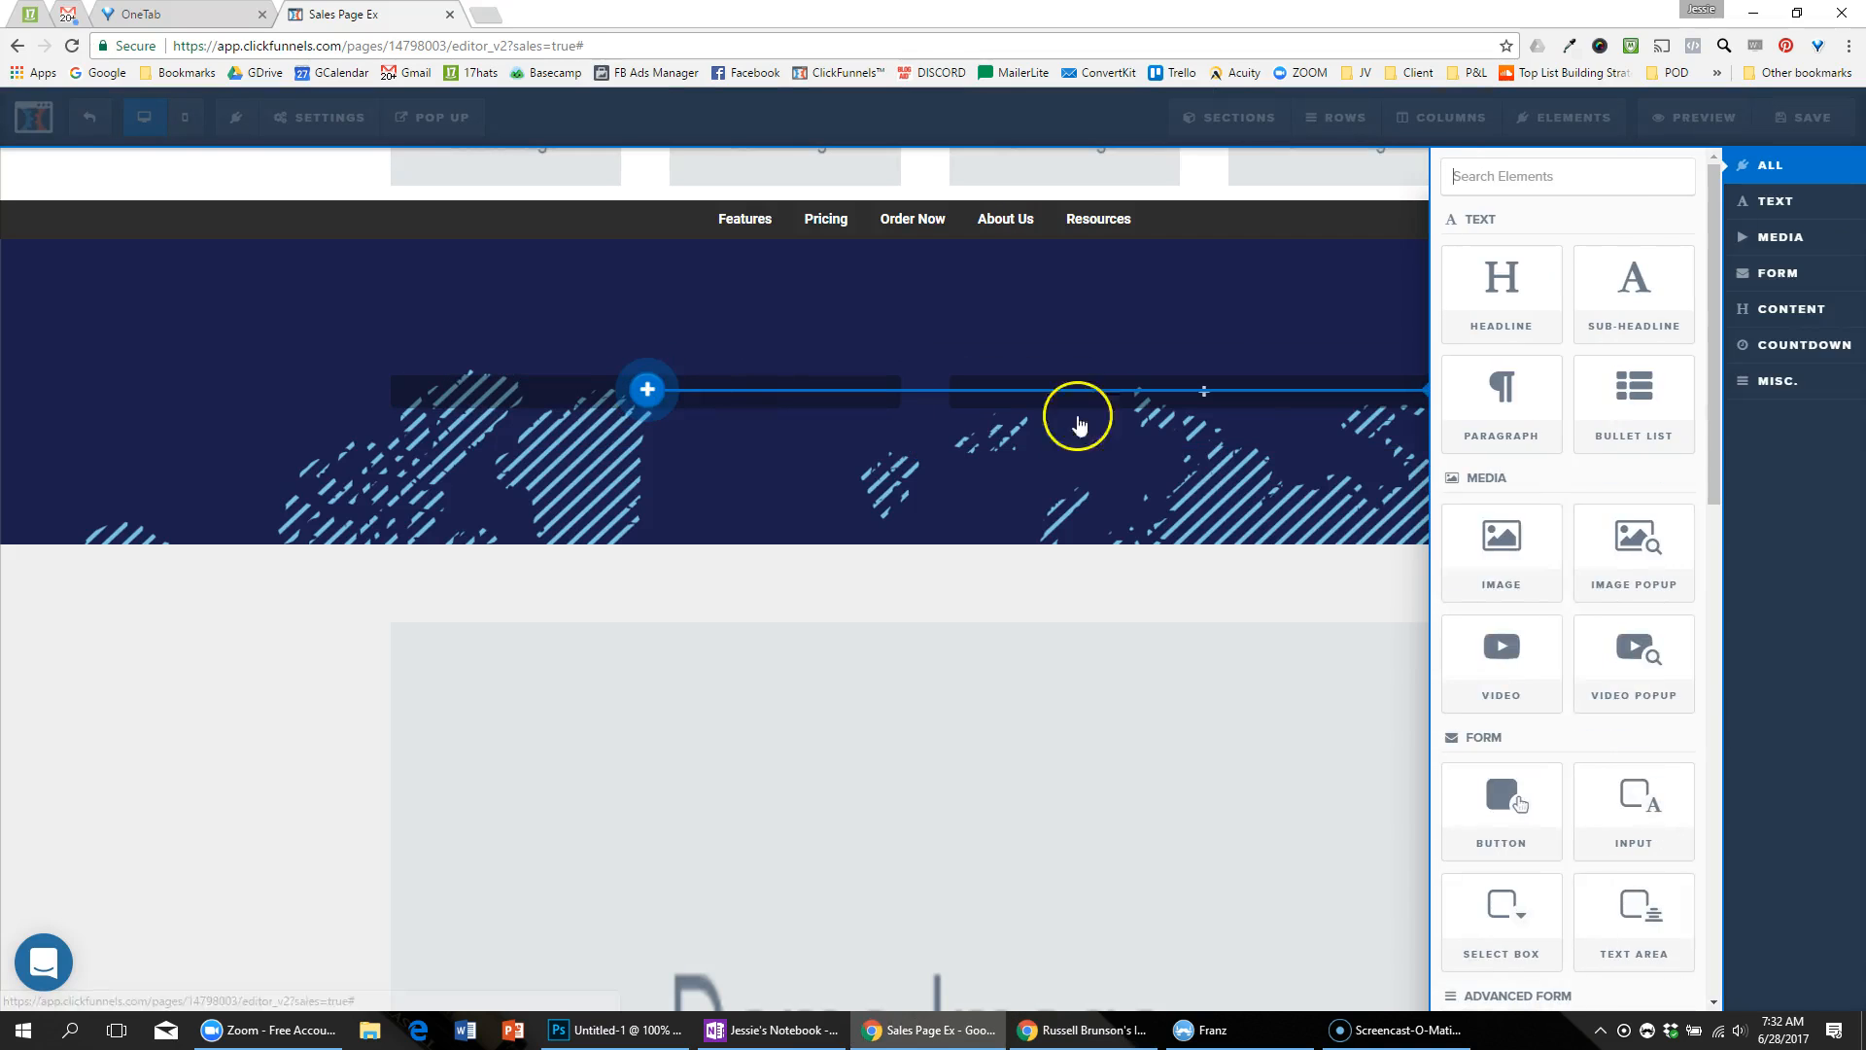
pyautogui.moveTo(1502, 802); pyautogui.dragTo(680, 408)
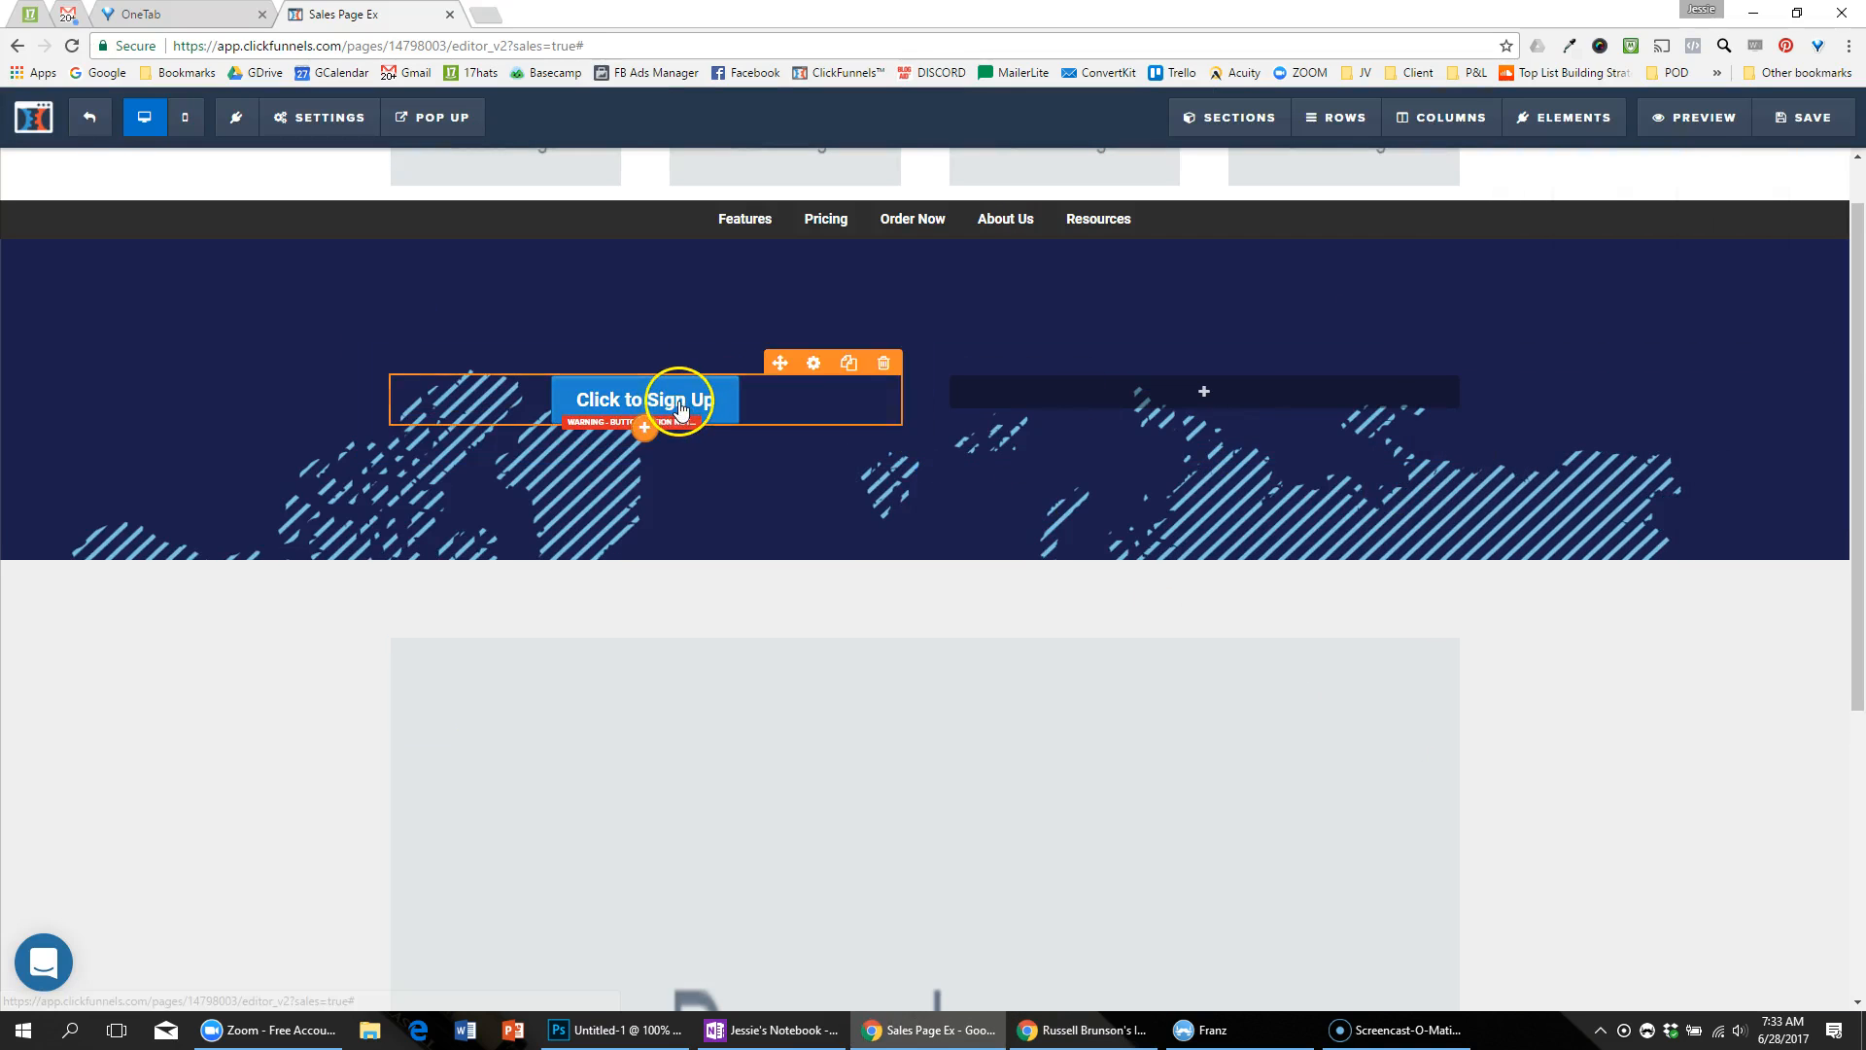
pyautogui.hotkey('alt', 'Tab')
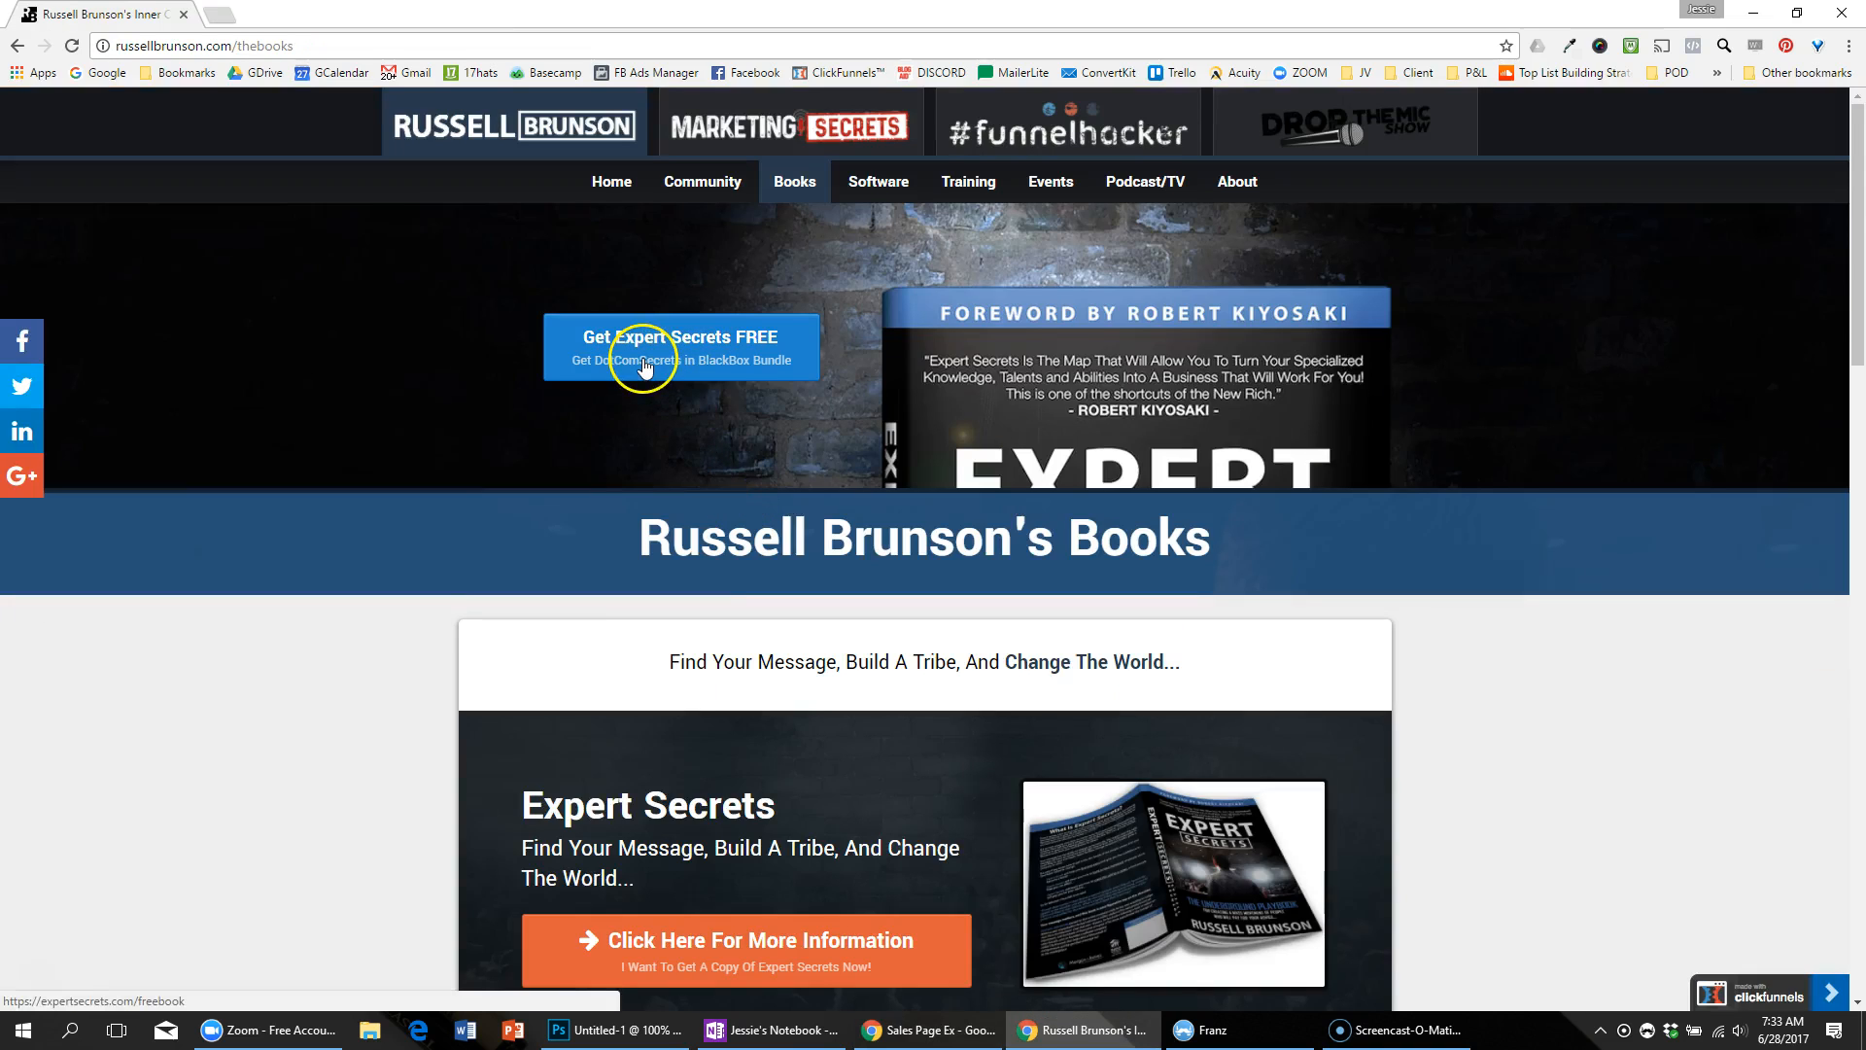
pyautogui.hotkey('alt', 'Tab')
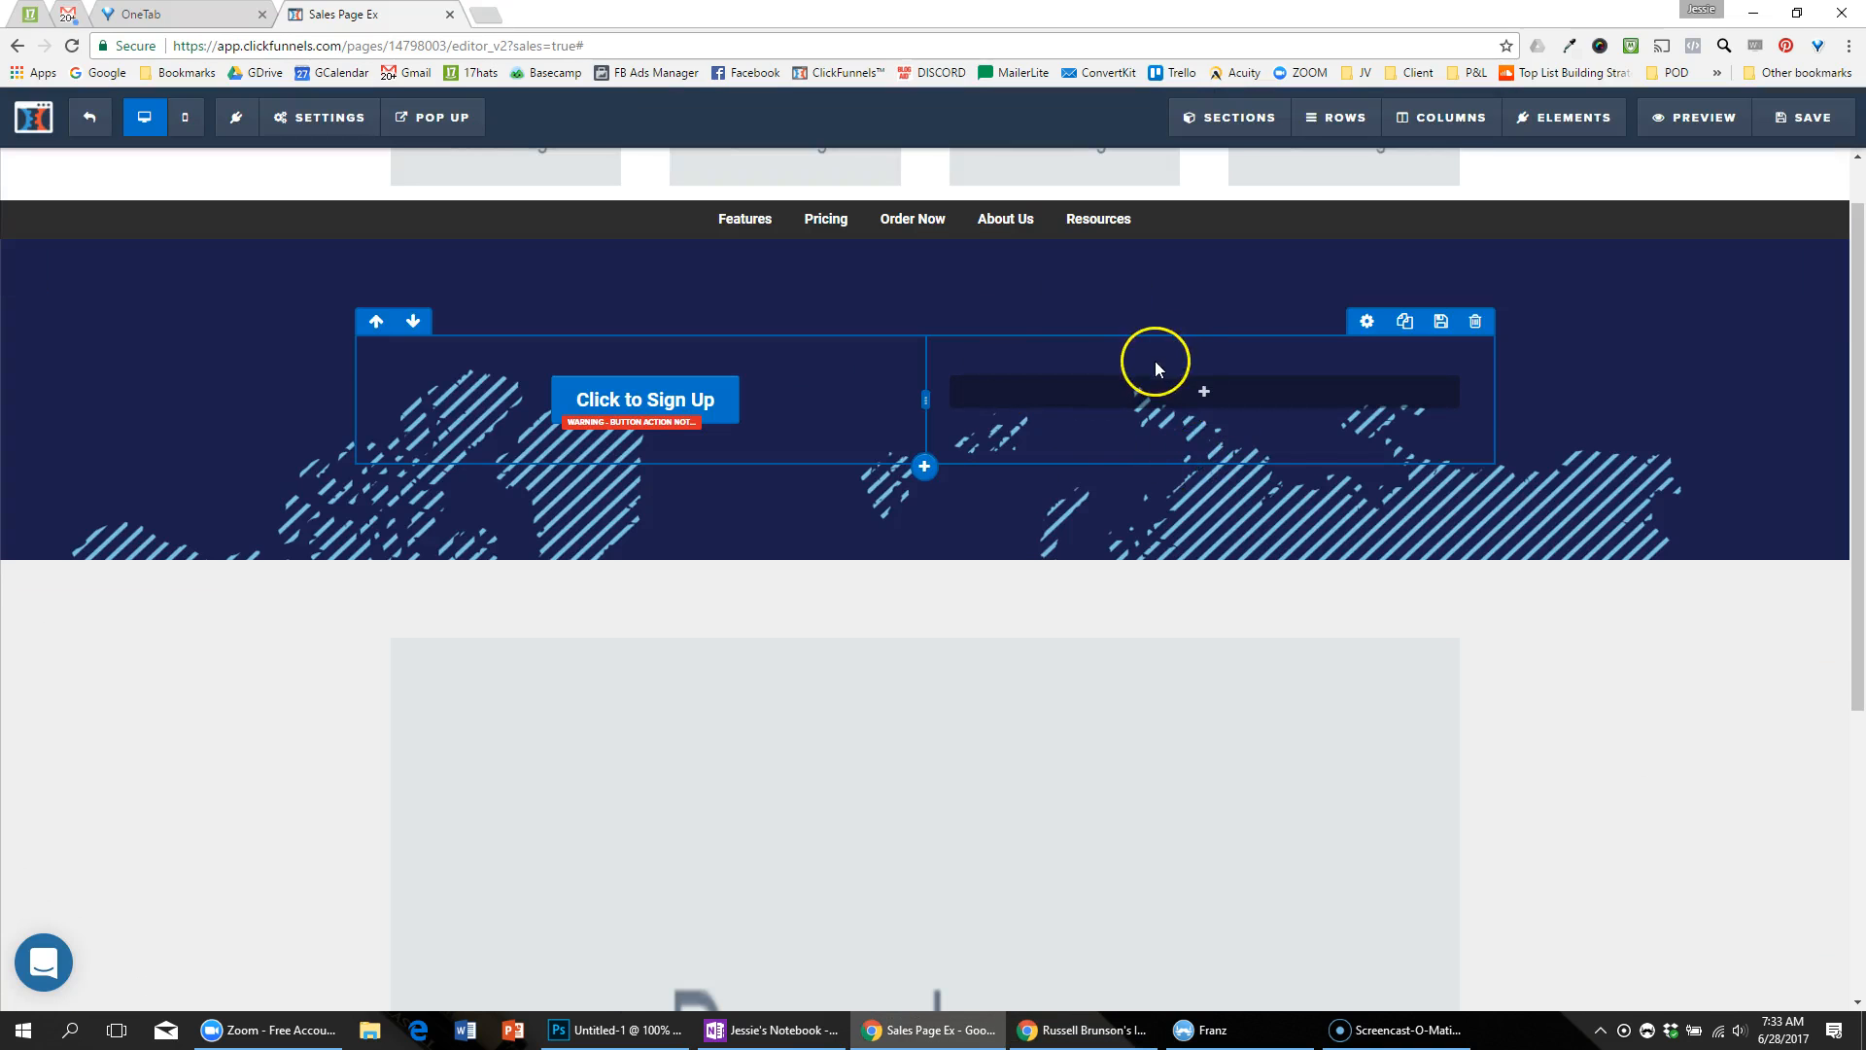
pyautogui.moveTo(921, 396); pyautogui.dragTo(828, 407)
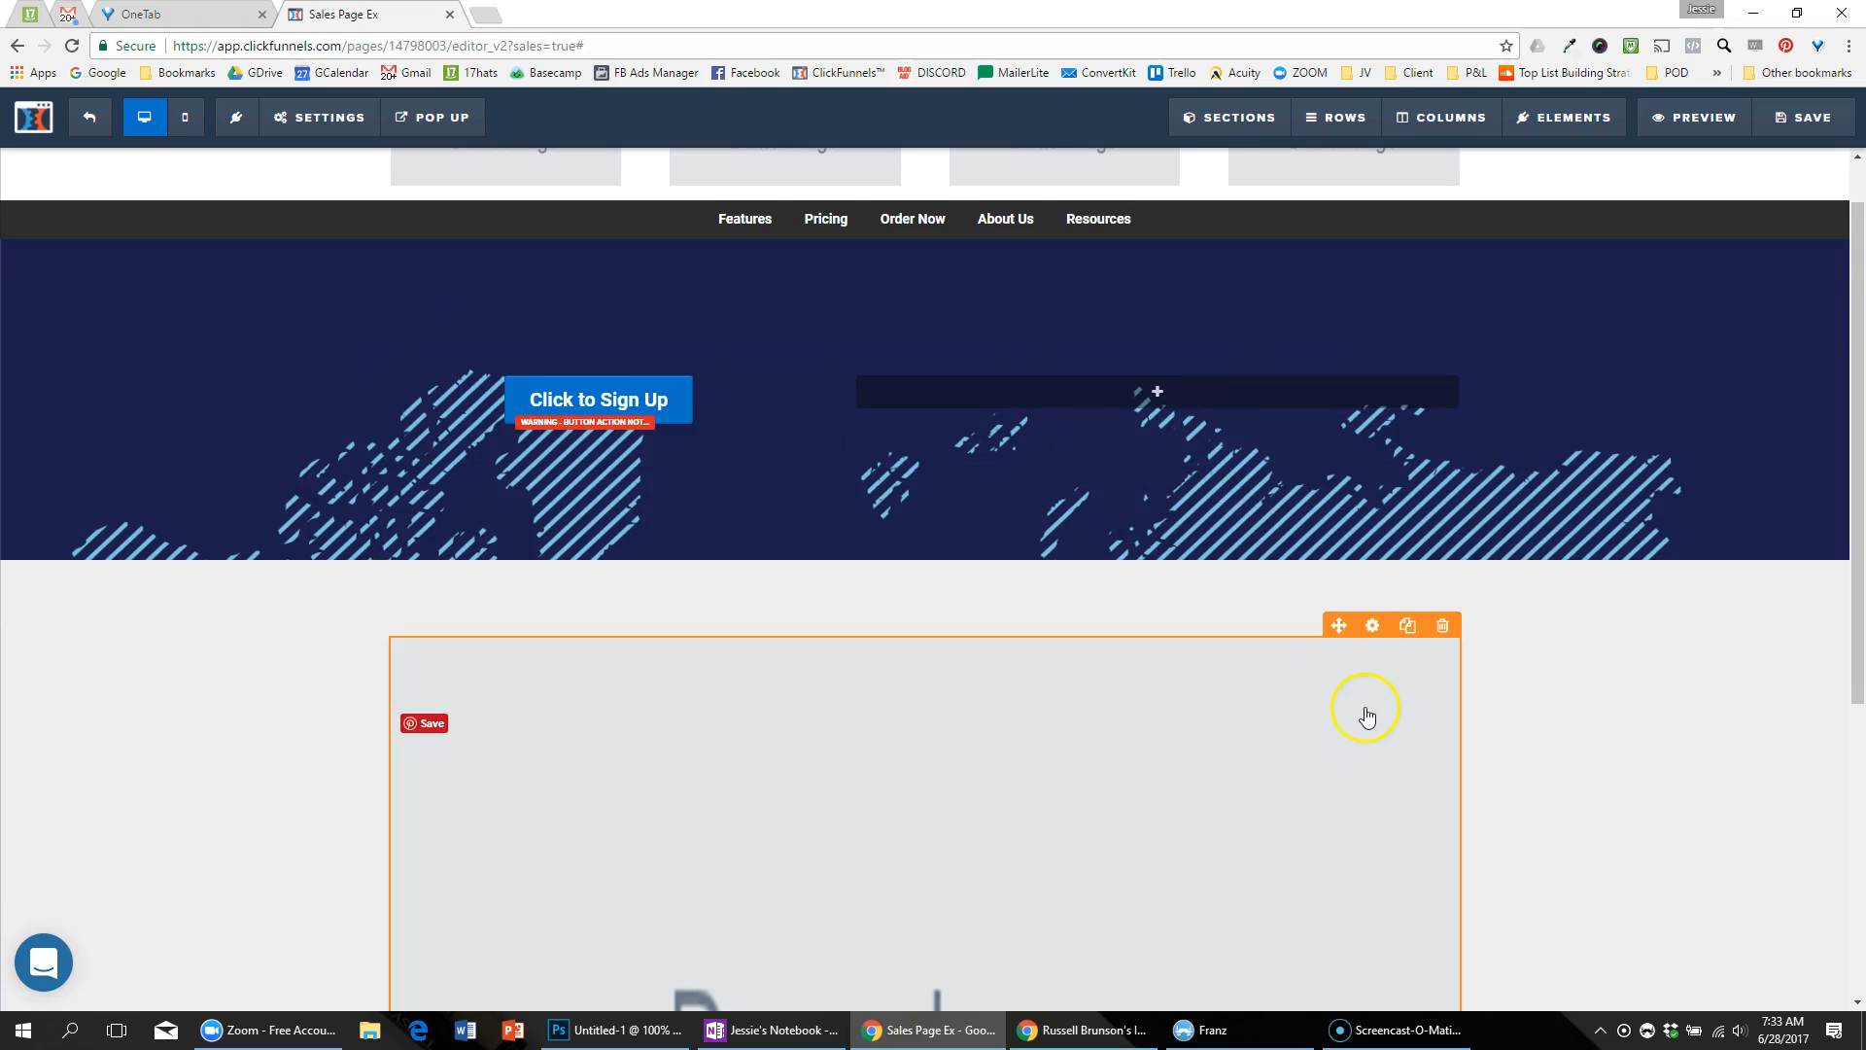
# Step: Save the page and preview how the sign-up button and map background adapt to narrower and wider browser windows
pyautogui.click(1840, 115)
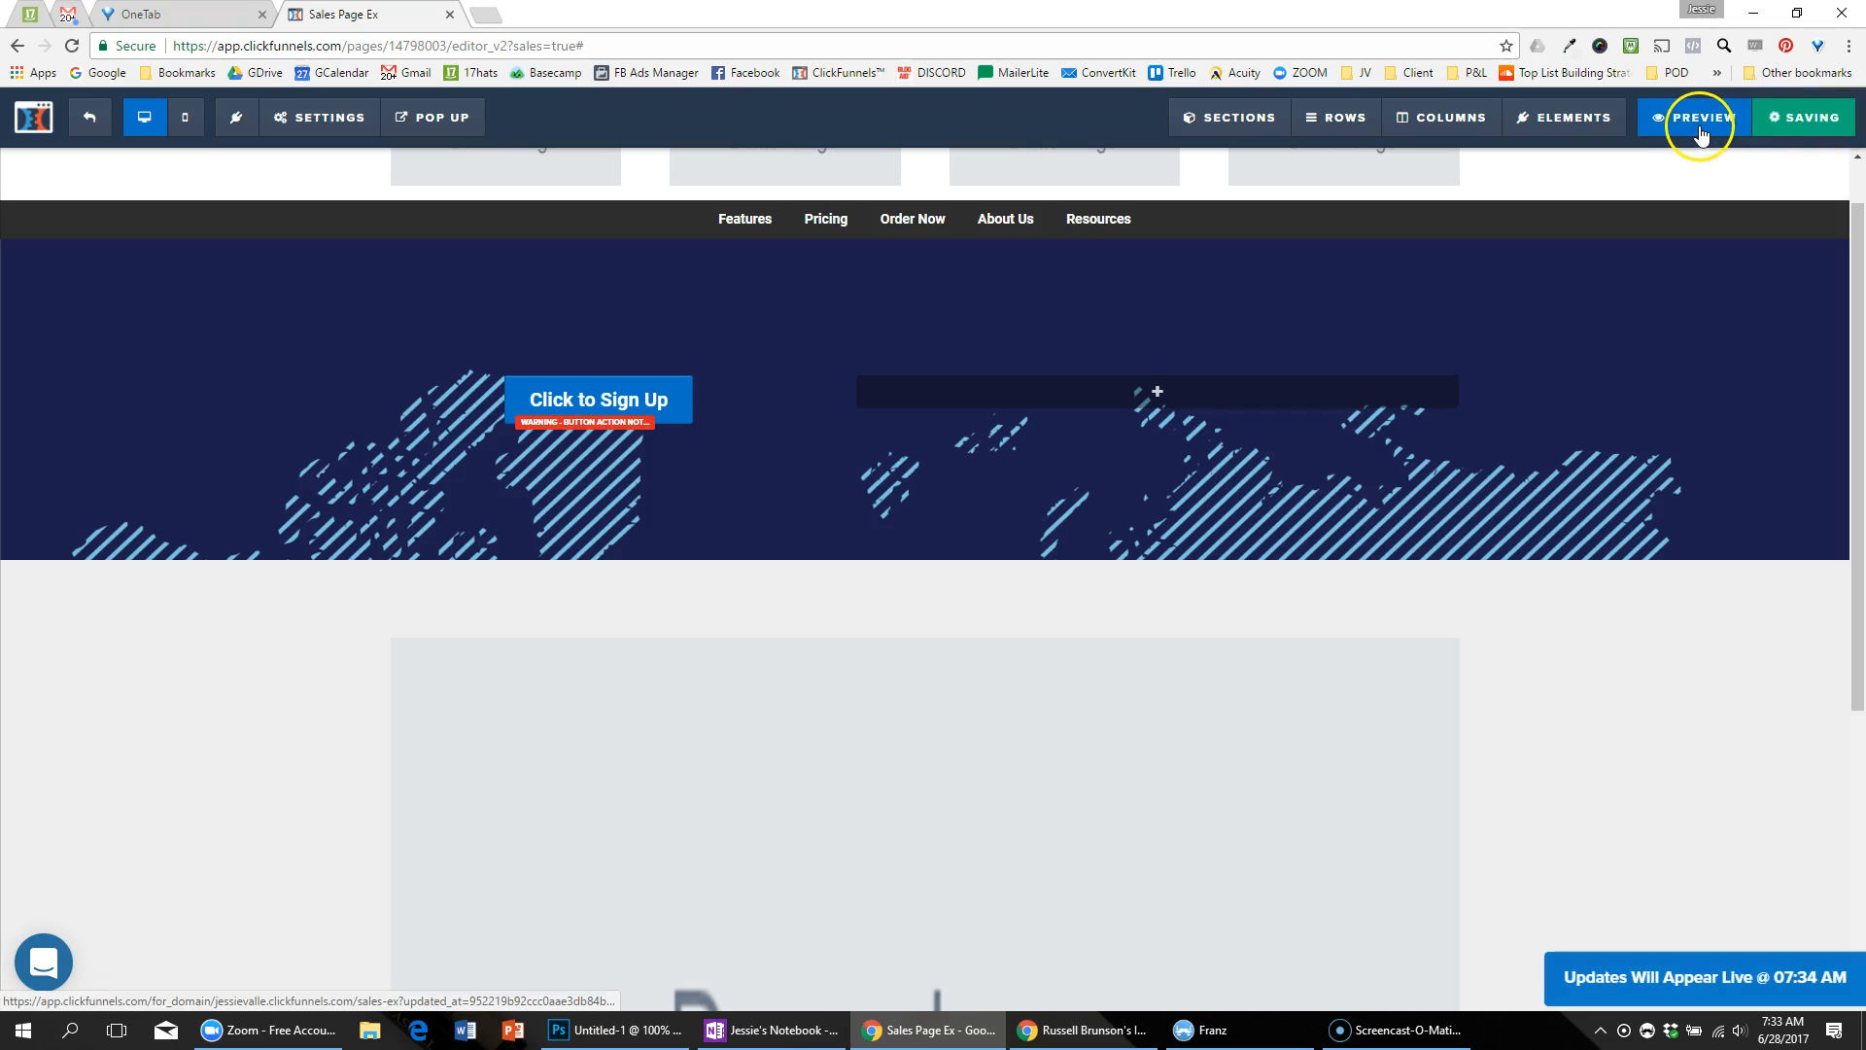
pyautogui.click(1703, 129)
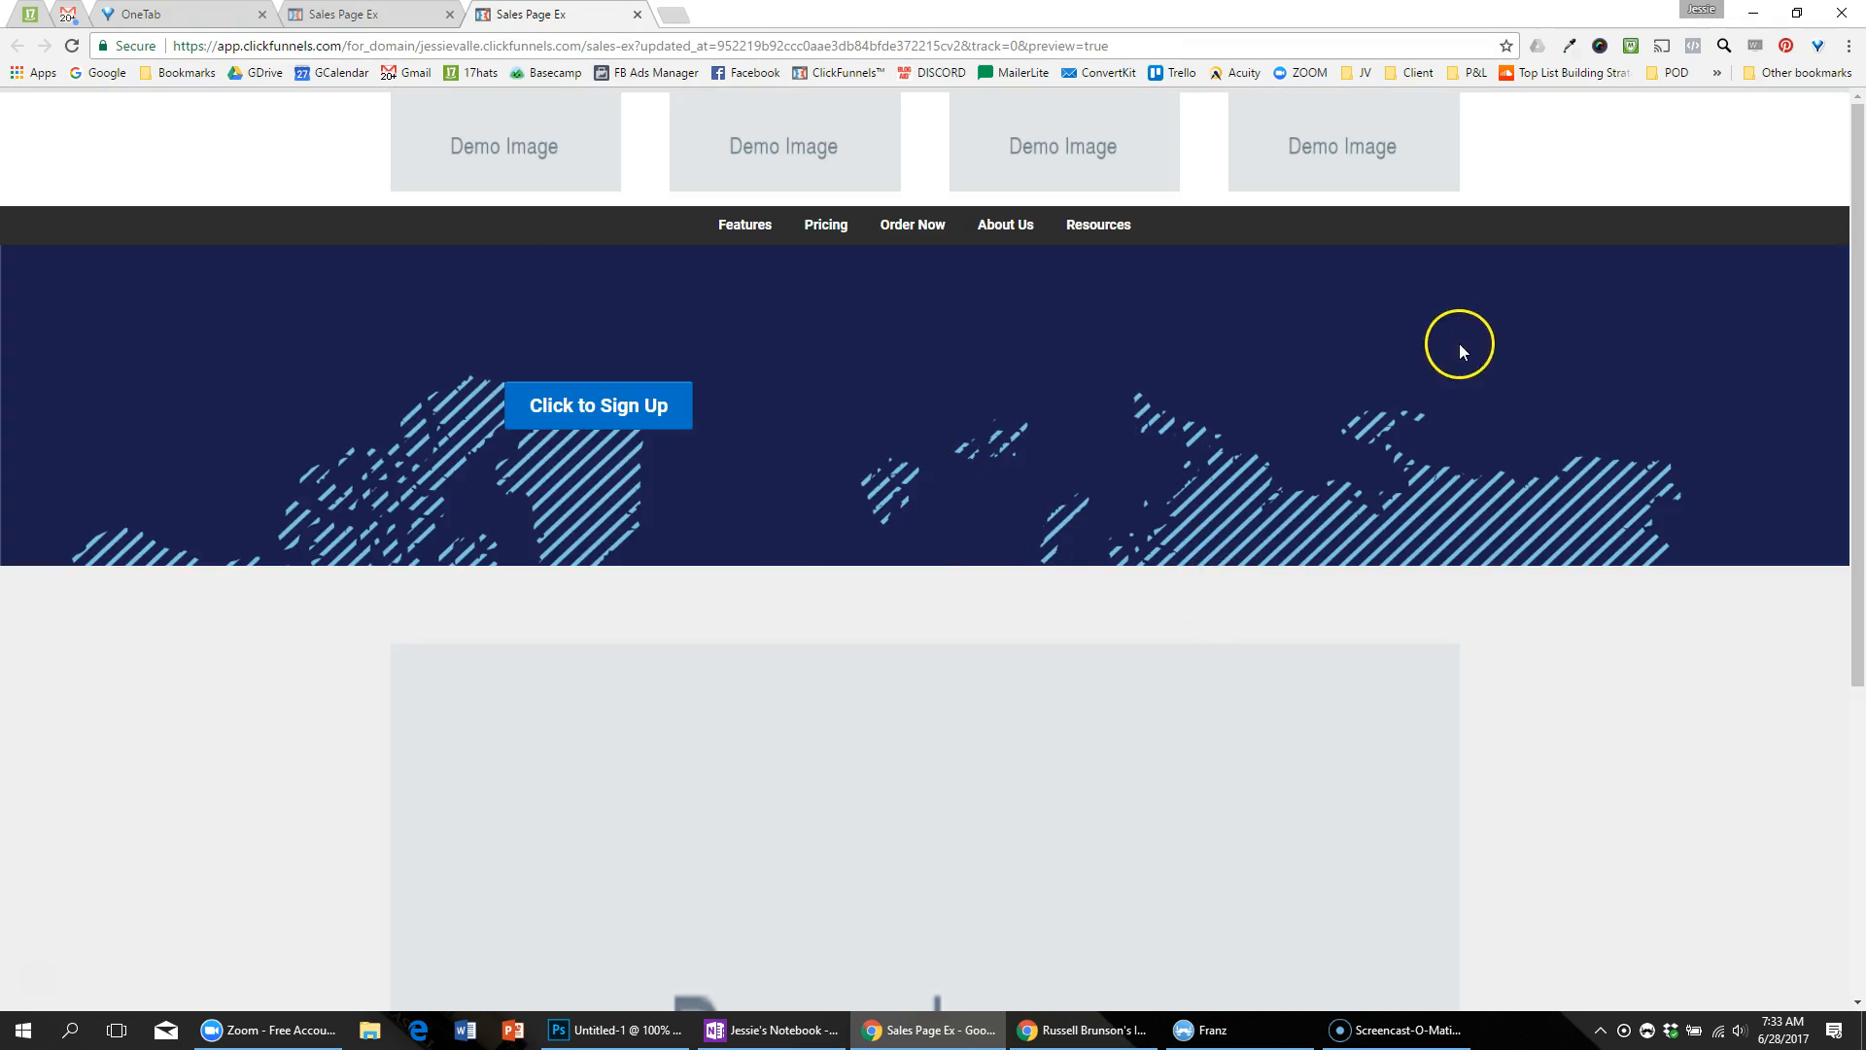
pyautogui.click(1808, 22)
pyautogui.moveTo(1785, 348); pyautogui.dragTo(1109, 368)
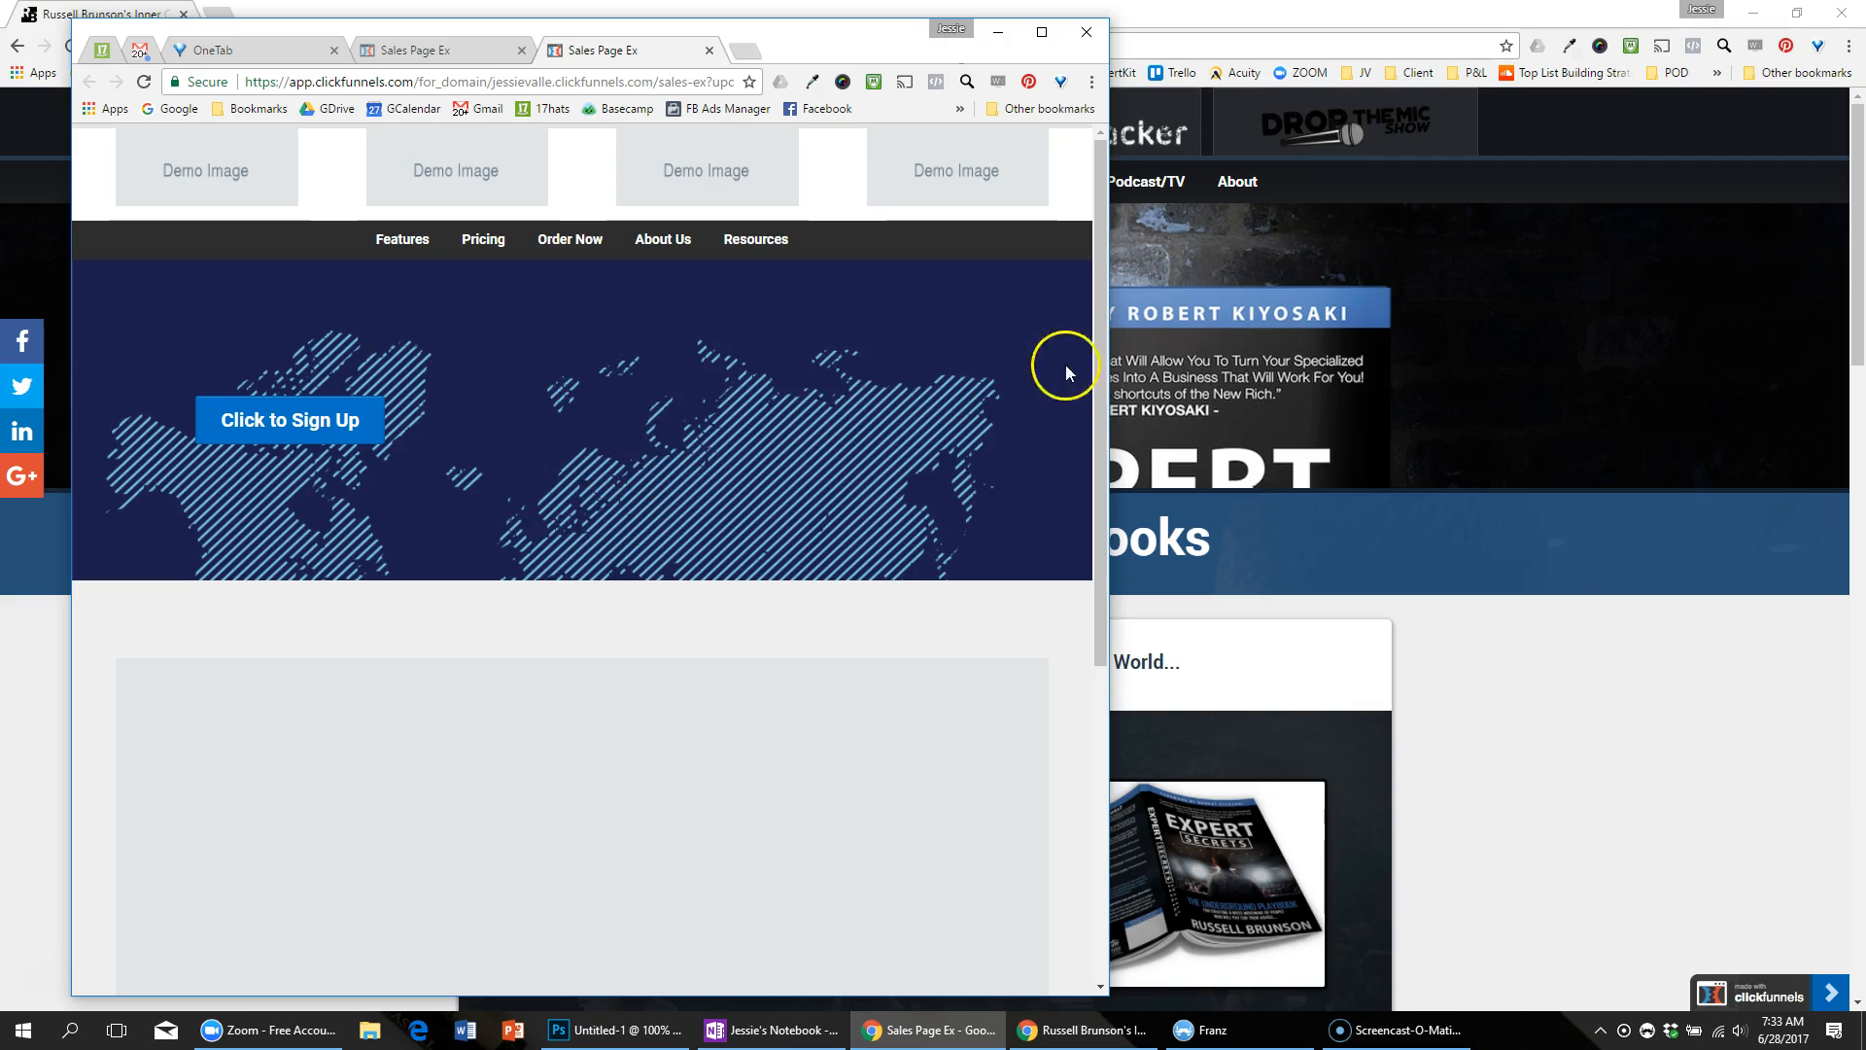
pyautogui.moveTo(1109, 399); pyautogui.dragTo(784, 378)
pyautogui.scroll(-6, 511, 442)
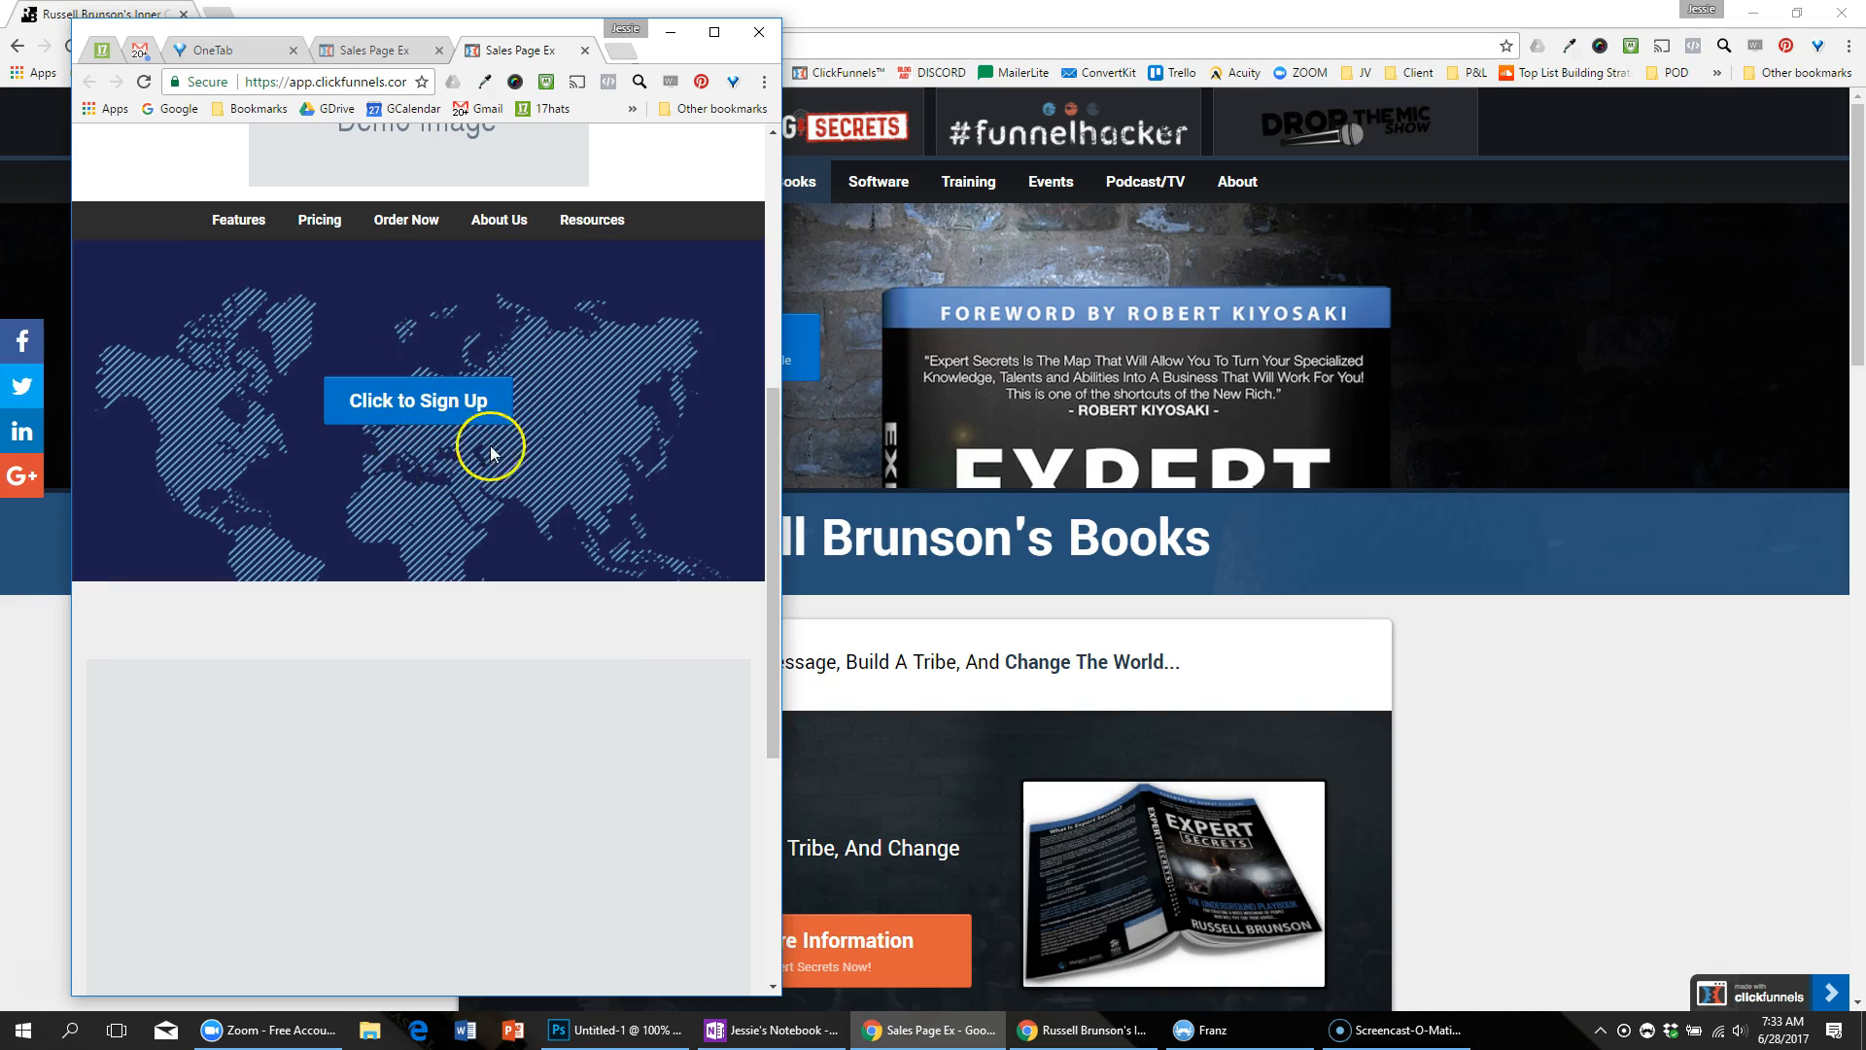
pyautogui.moveTo(783, 405); pyautogui.dragTo(1458, 463)
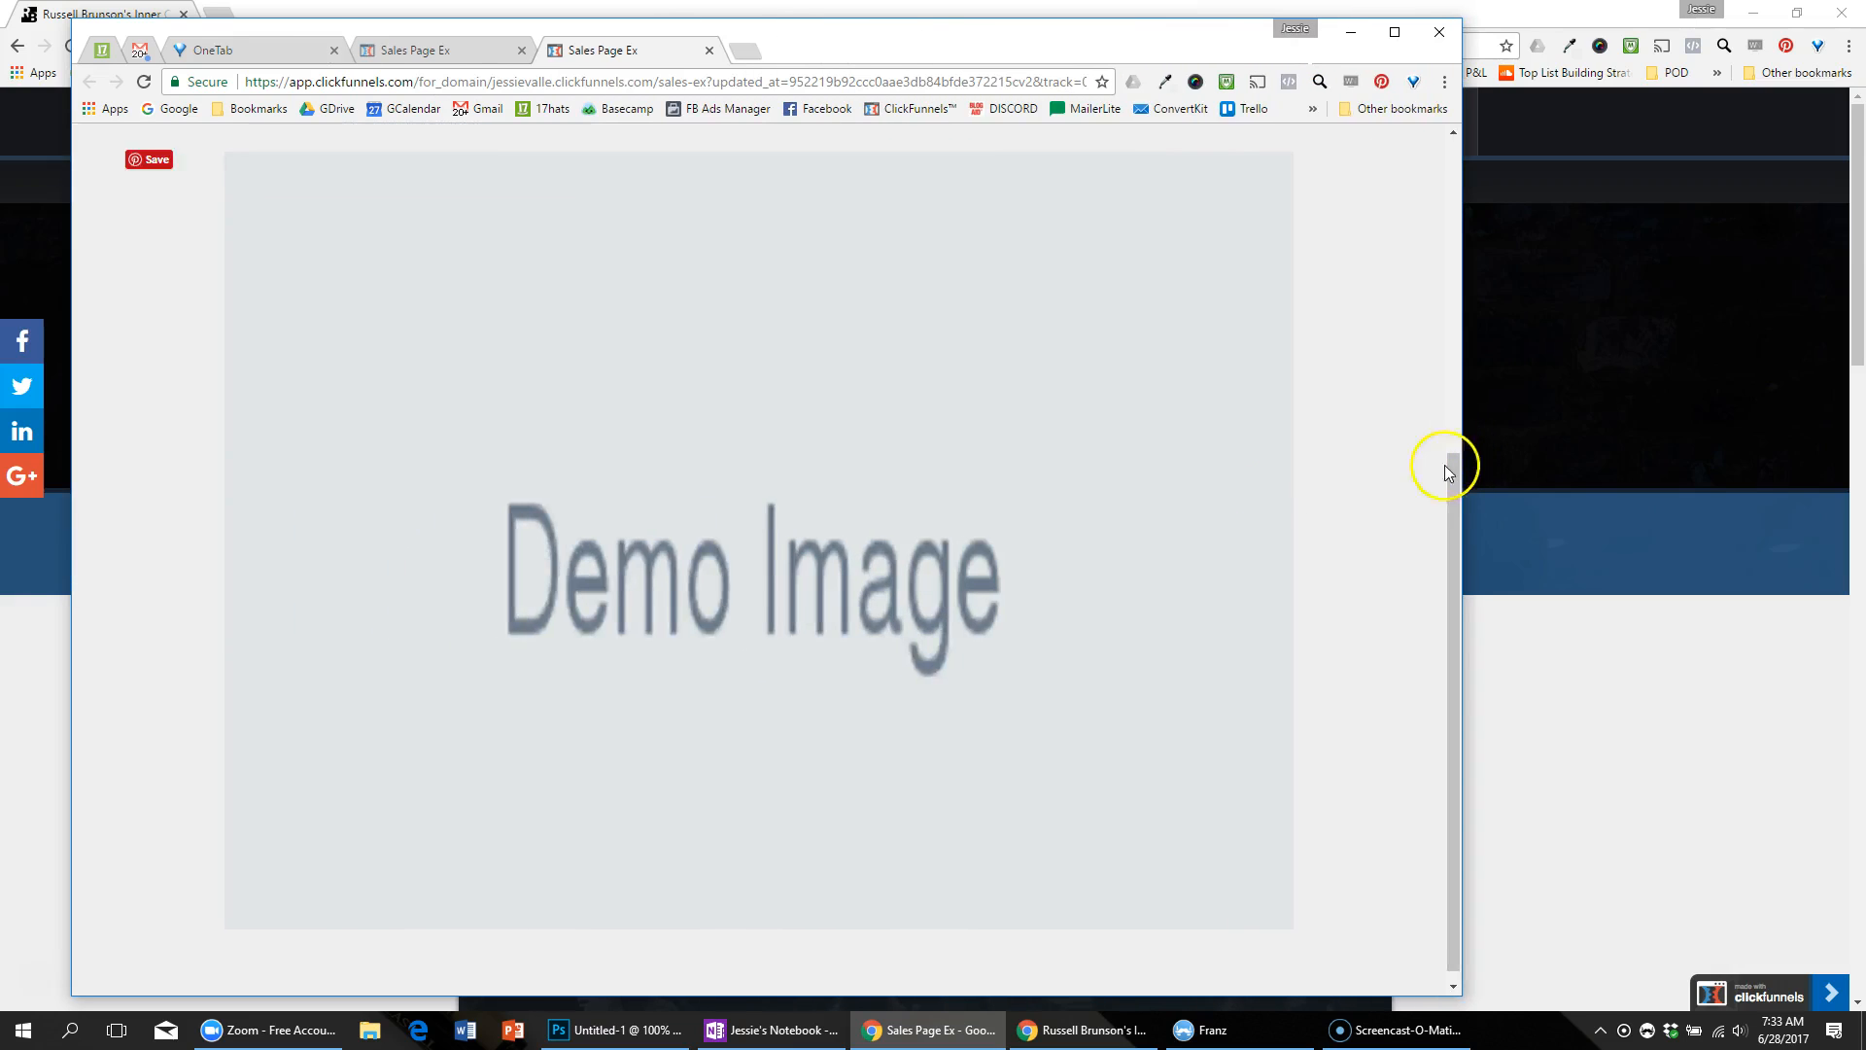
pyautogui.scroll(5, 1065, 577)
pyautogui.scroll(-2, 583, 346)
pyautogui.click(1394, 32)
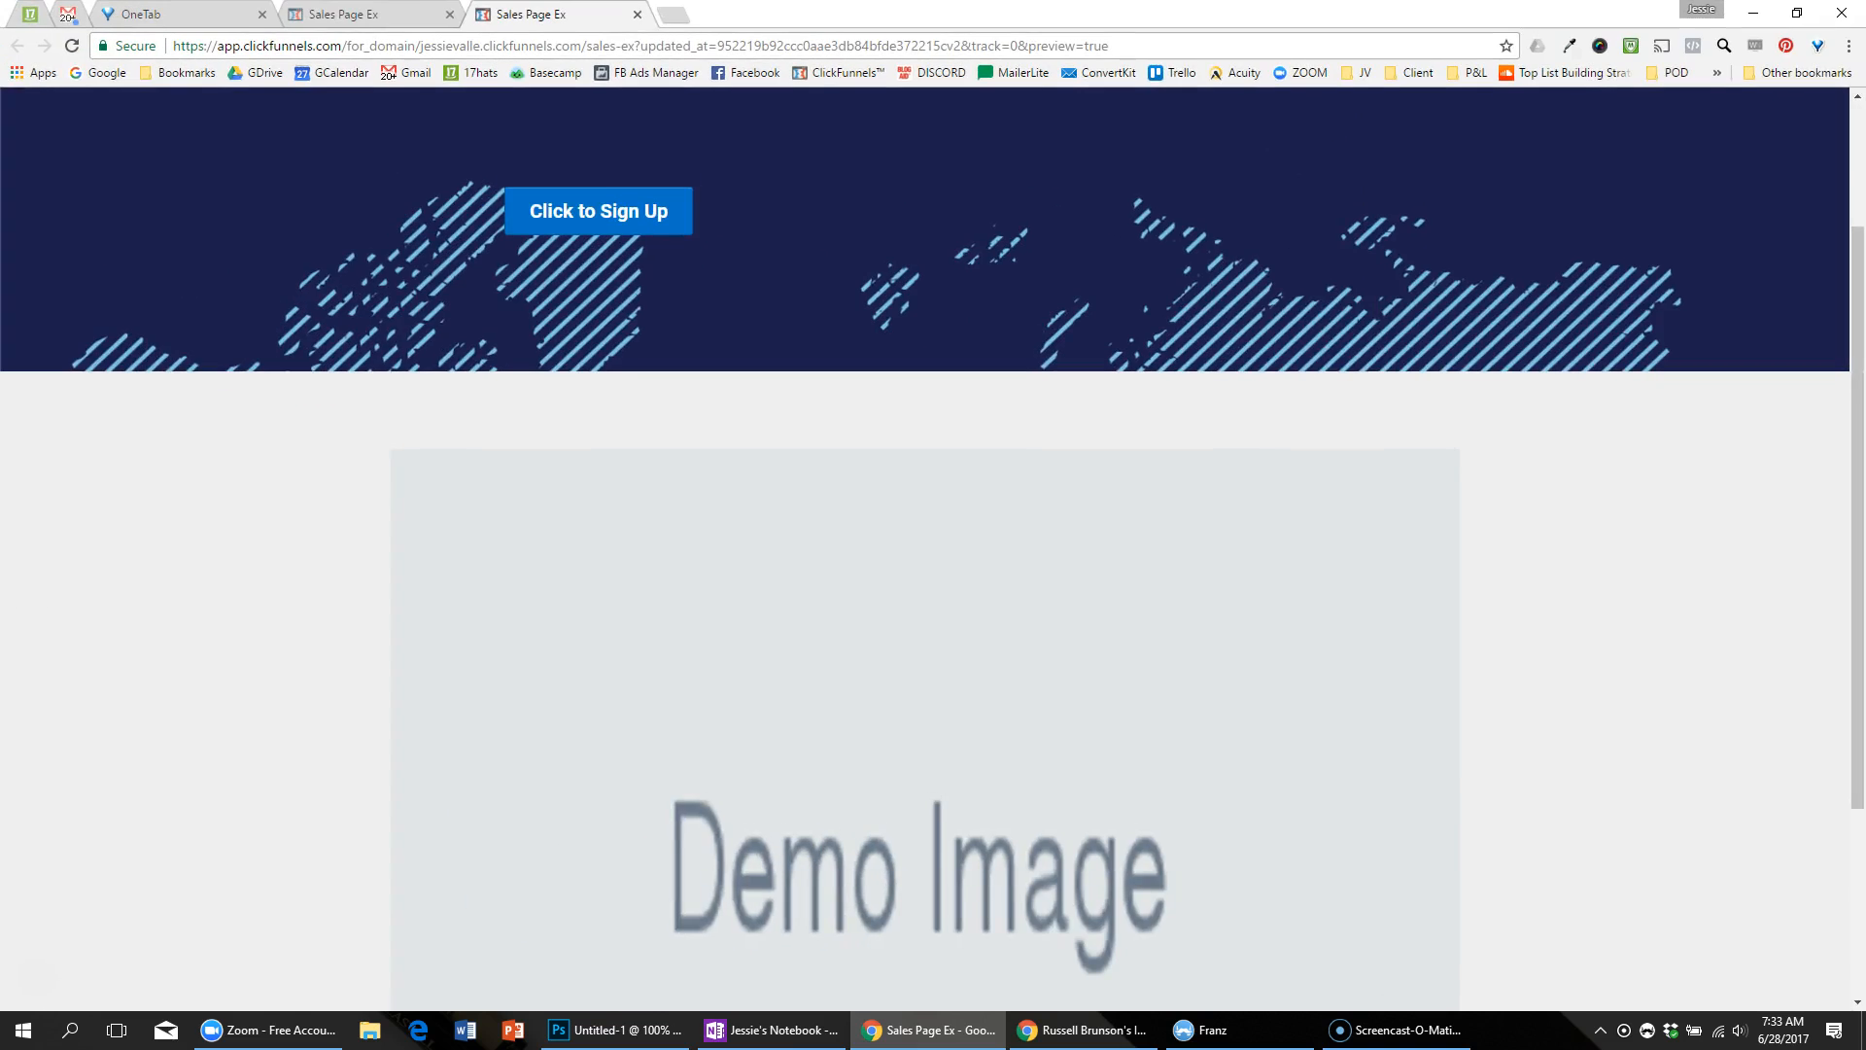
pyautogui.click(639, 15)
# Step: Add a full-width section below the world map section for the title band and open its background color choices
pyautogui.hotkey('alt', 'Tab')
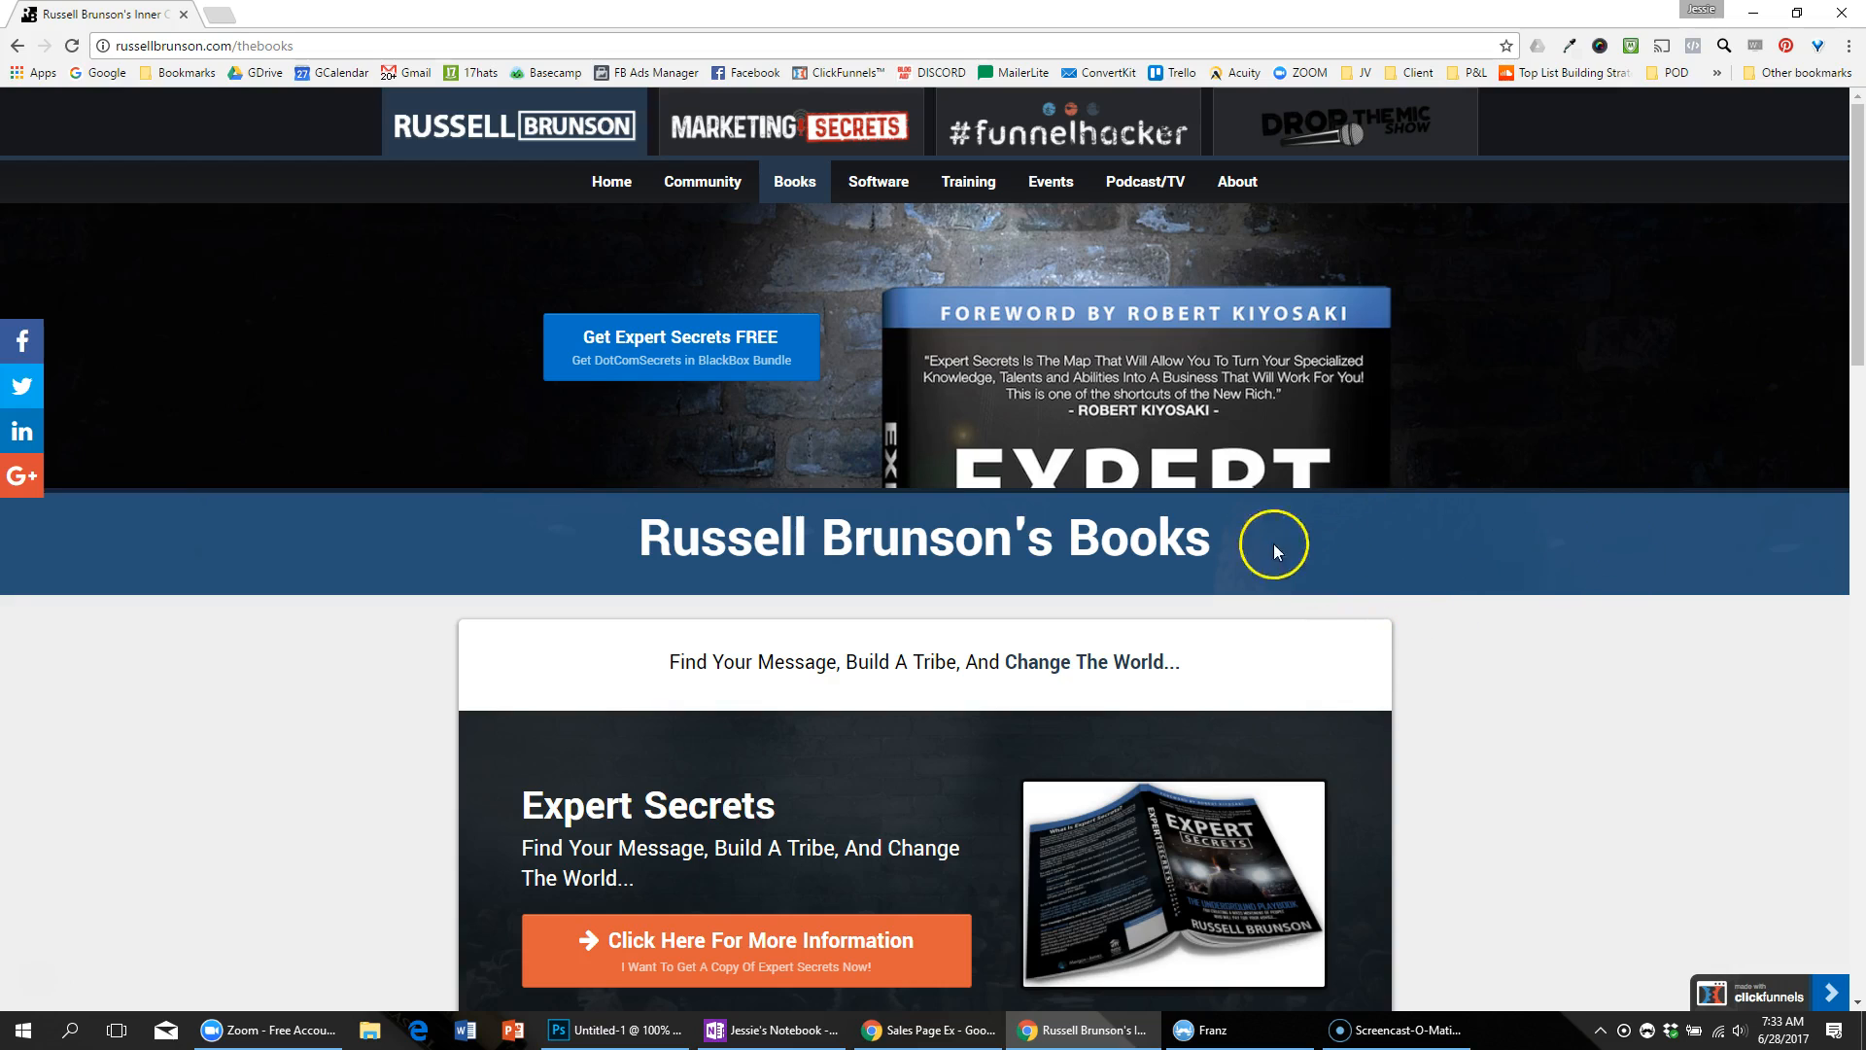
pyautogui.hotkey('alt', 'Tab')
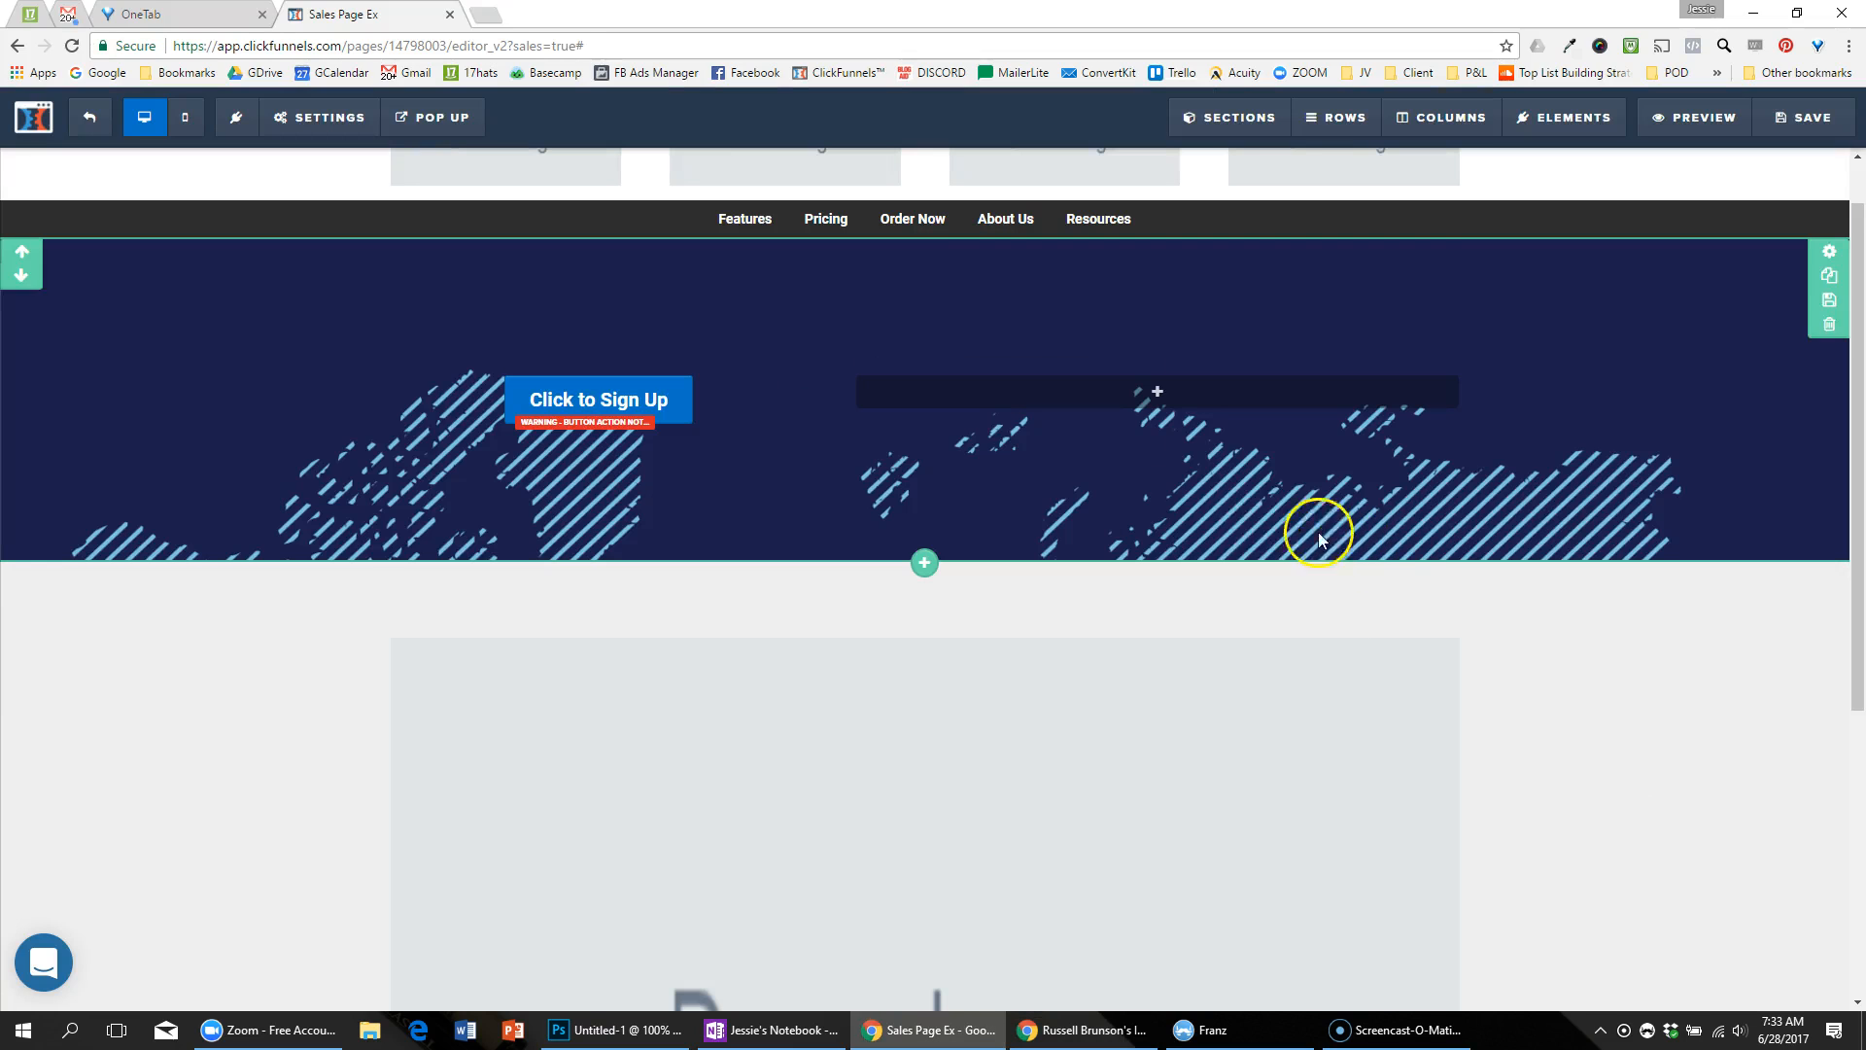
pyautogui.click(924, 561)
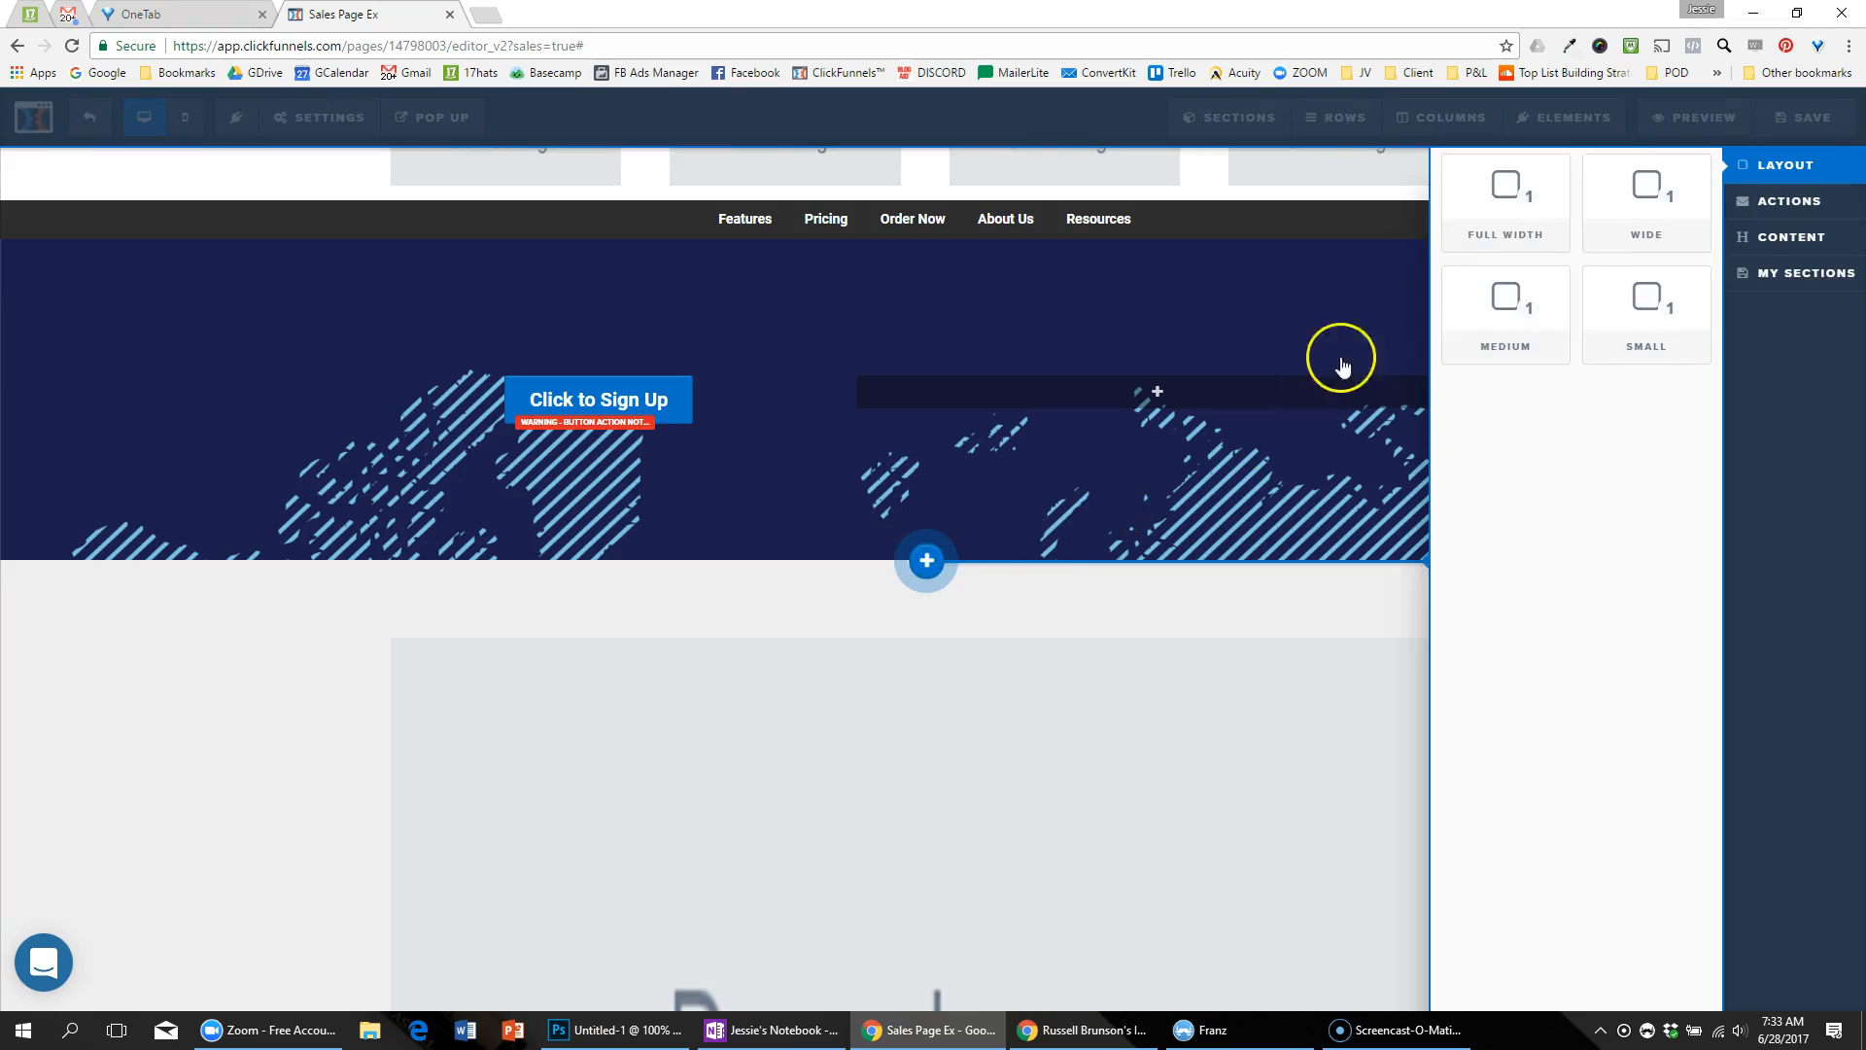
pyautogui.moveTo(1183, 445); pyautogui.dragTo(942, 734)
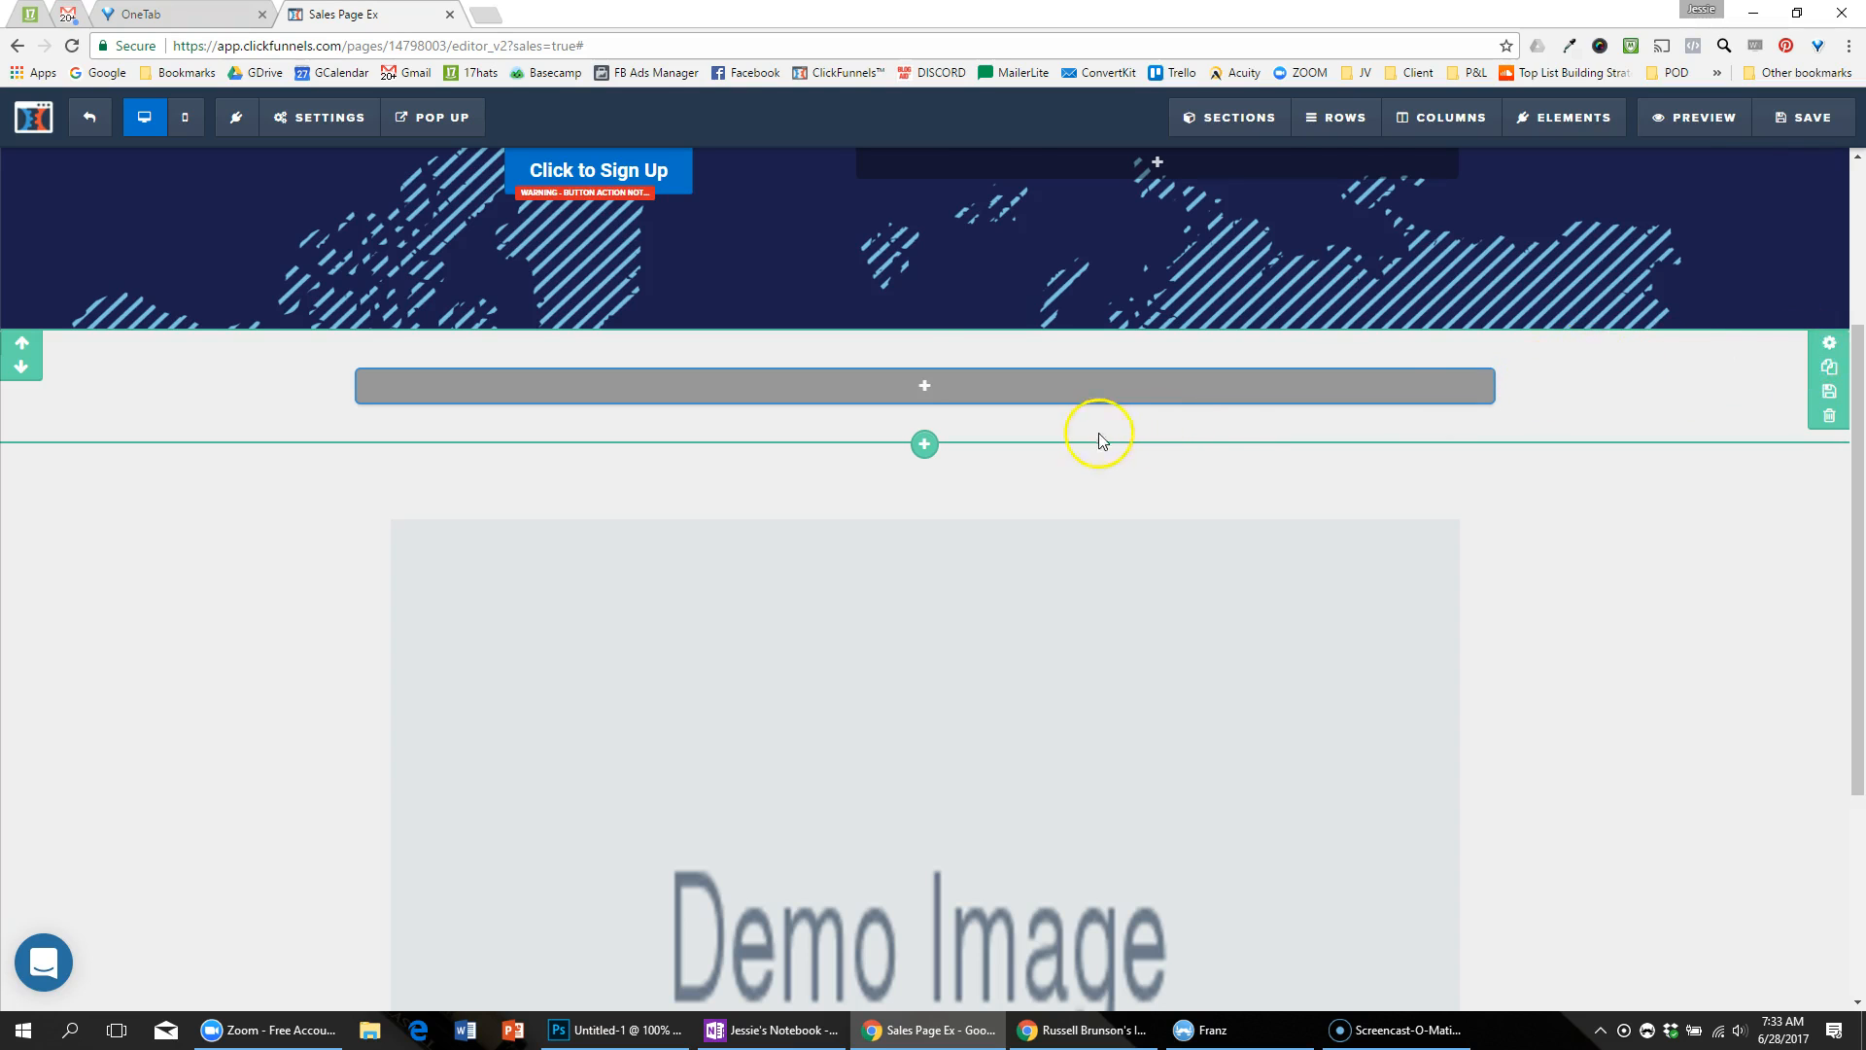
pyautogui.hotkey('alt', 'Tab')
pyautogui.hotkey('alt', 'Tab')
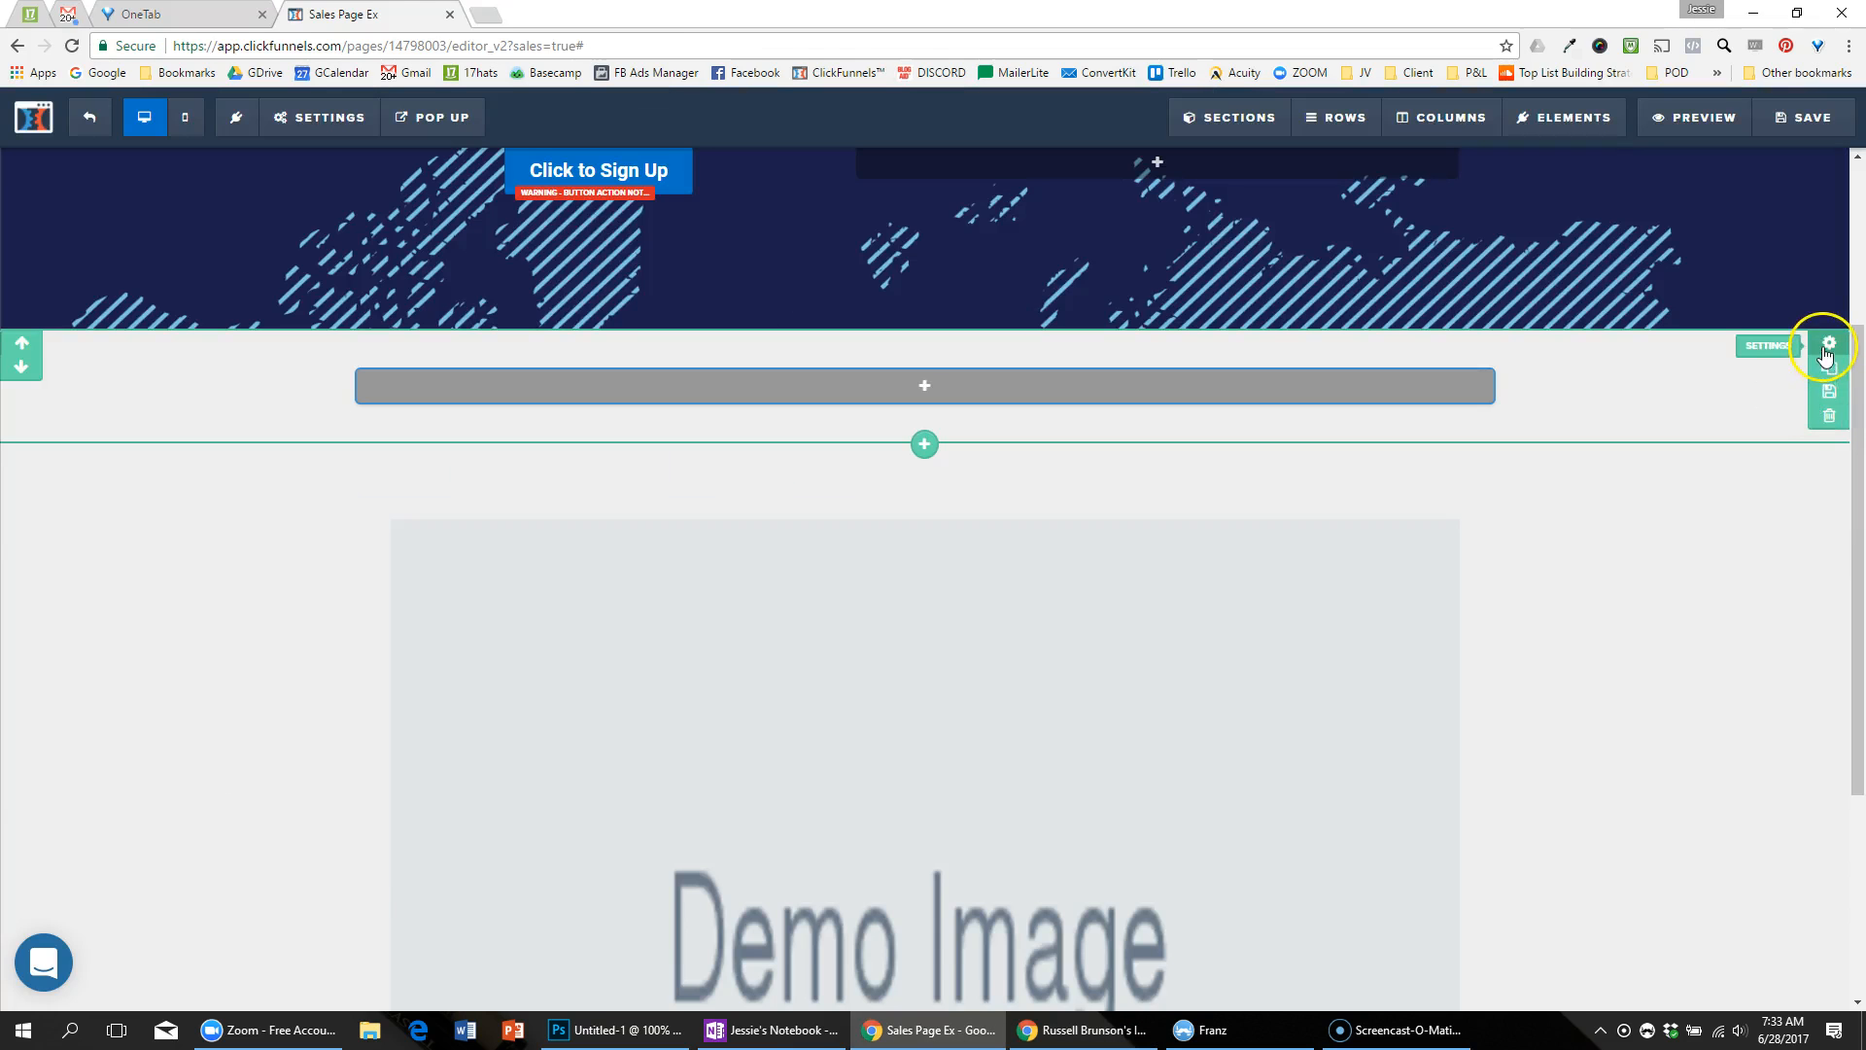
pyautogui.click(1826, 350)
pyautogui.click(1712, 588)
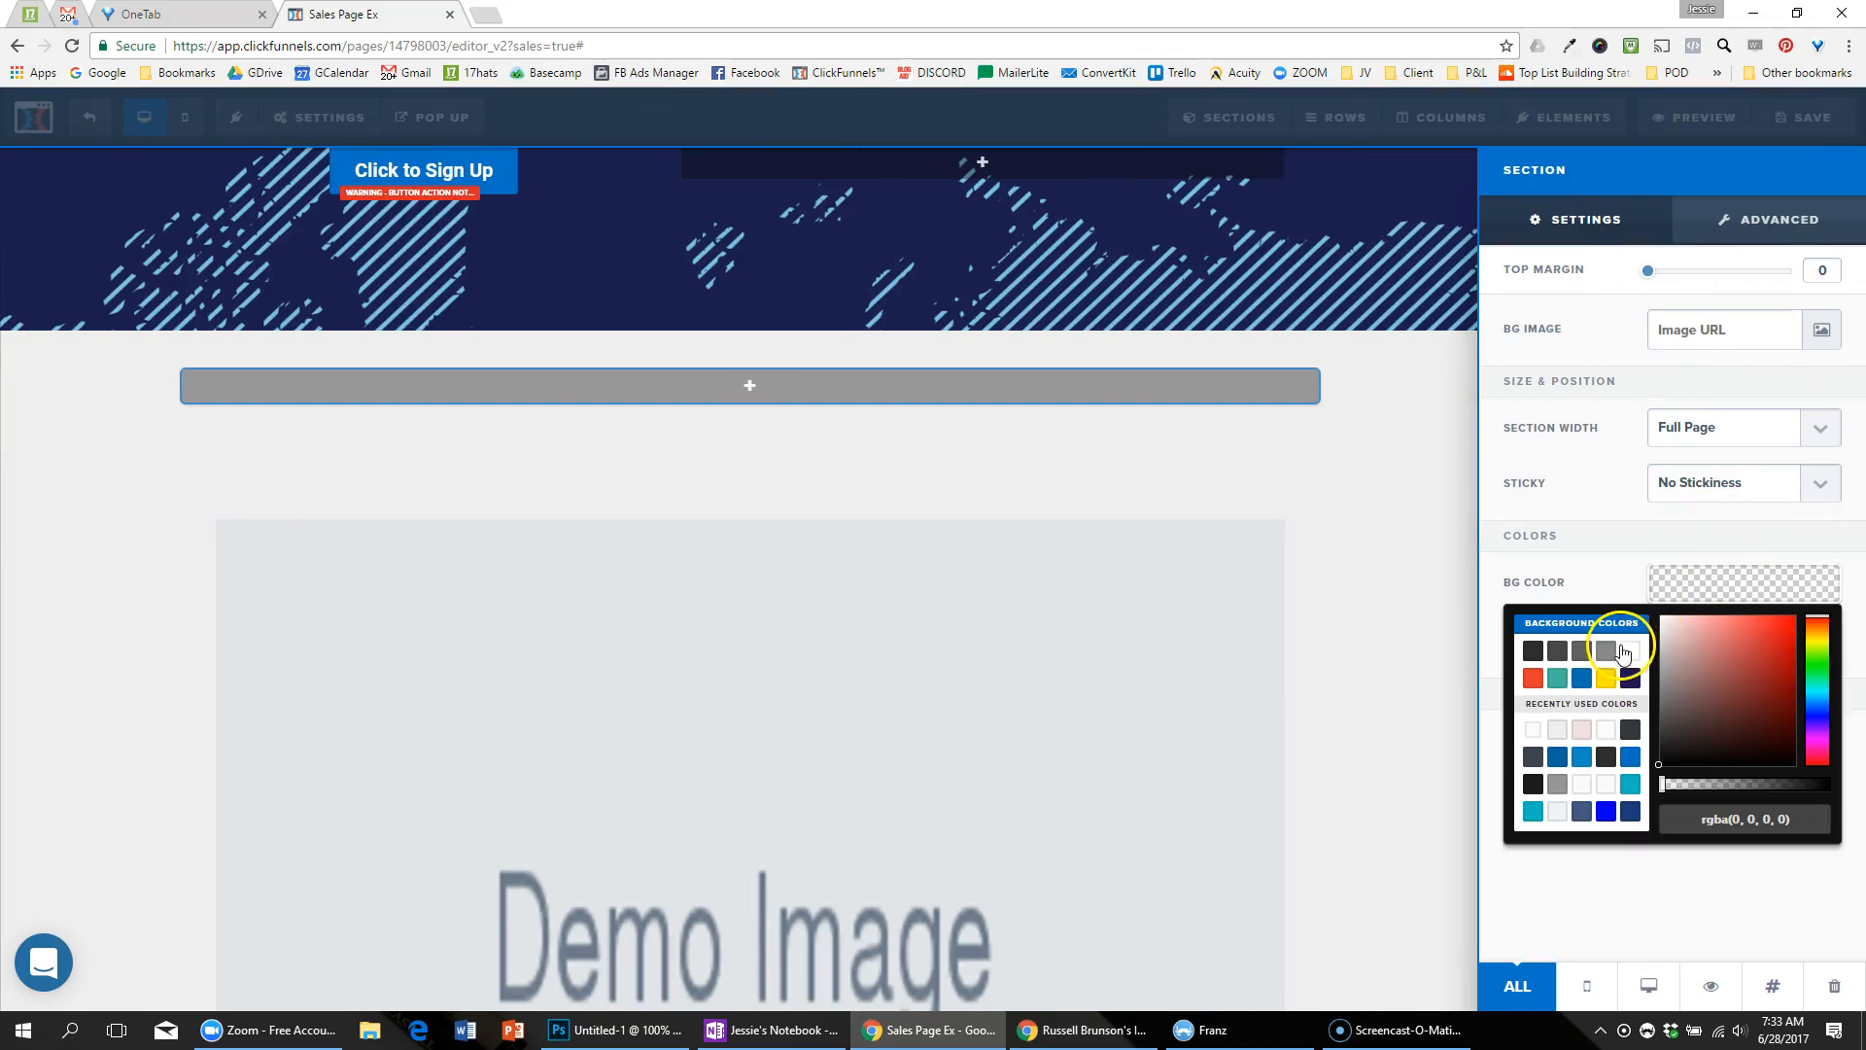
# Step: Try the blues #0e8dc7, #435780 and #4363a5 as the new section's background, comparing with the reference title band
pyautogui.click(1582, 758)
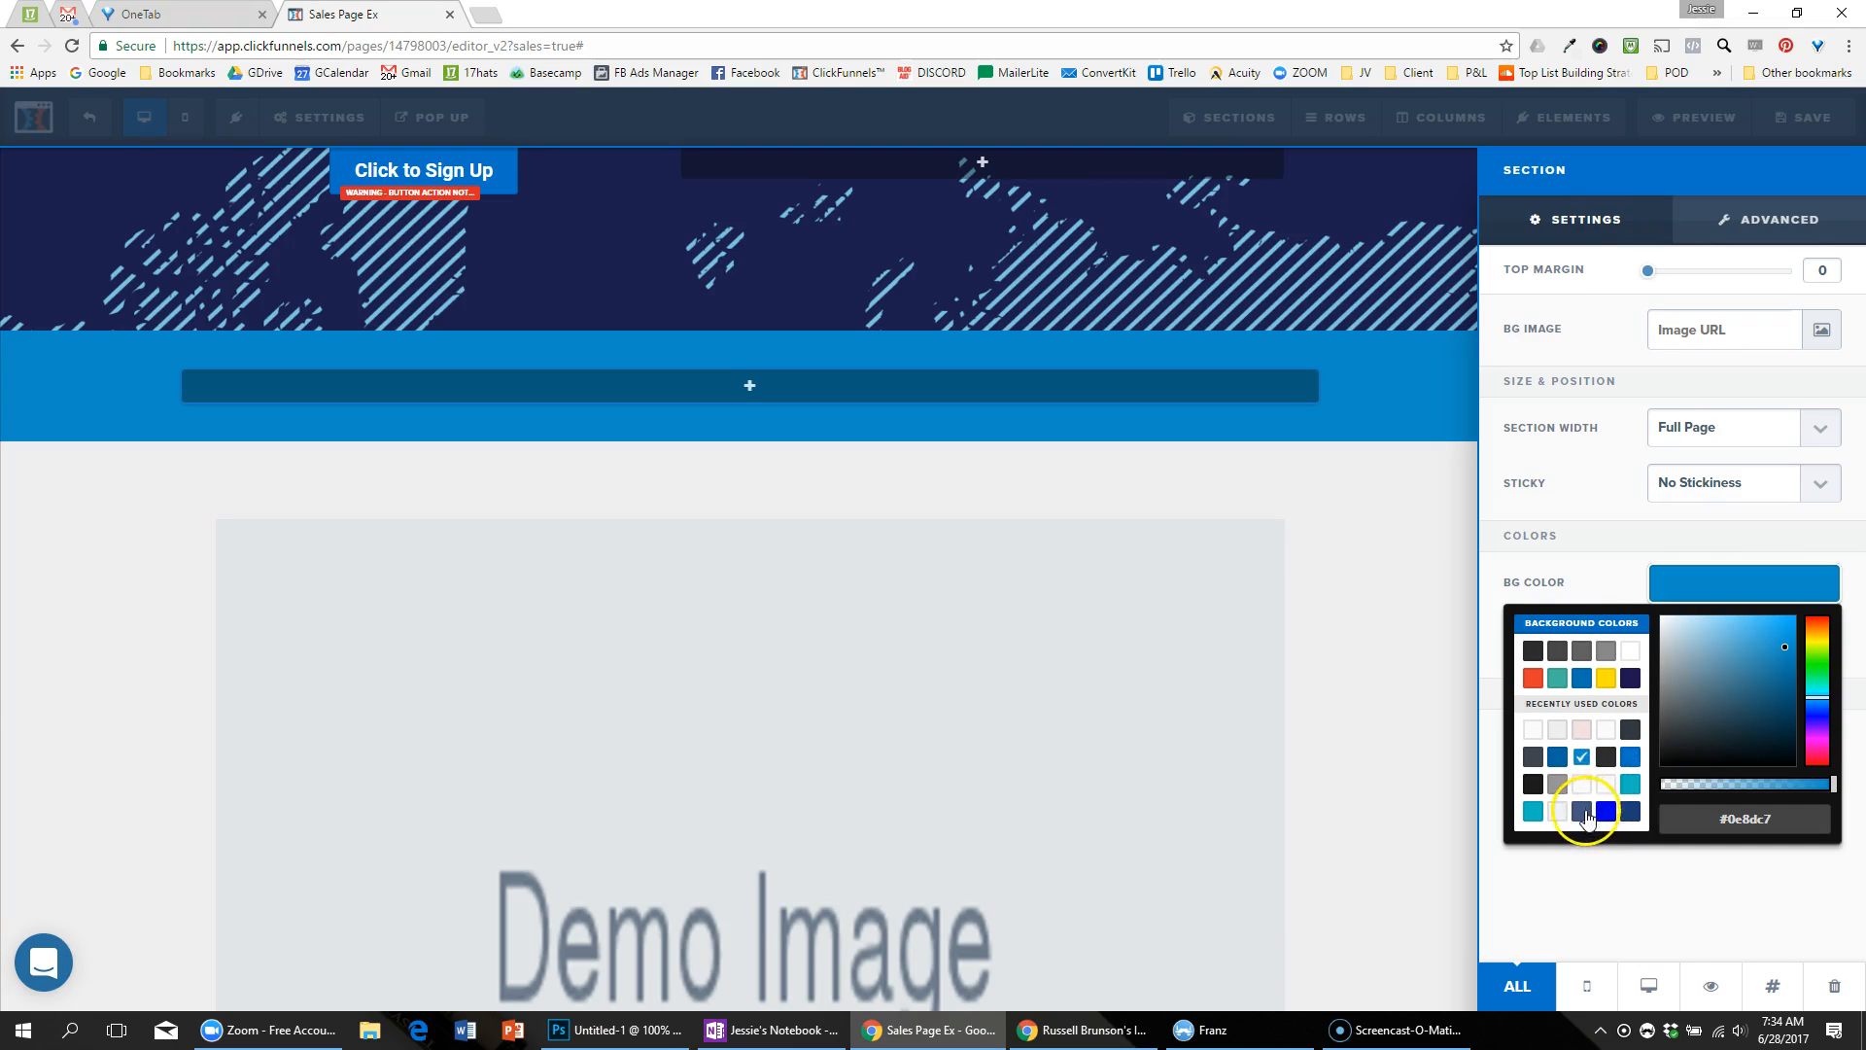
pyautogui.click(1583, 811)
pyautogui.hotkey('alt', 'Tab')
pyautogui.hotkey('alt', 'Tab')
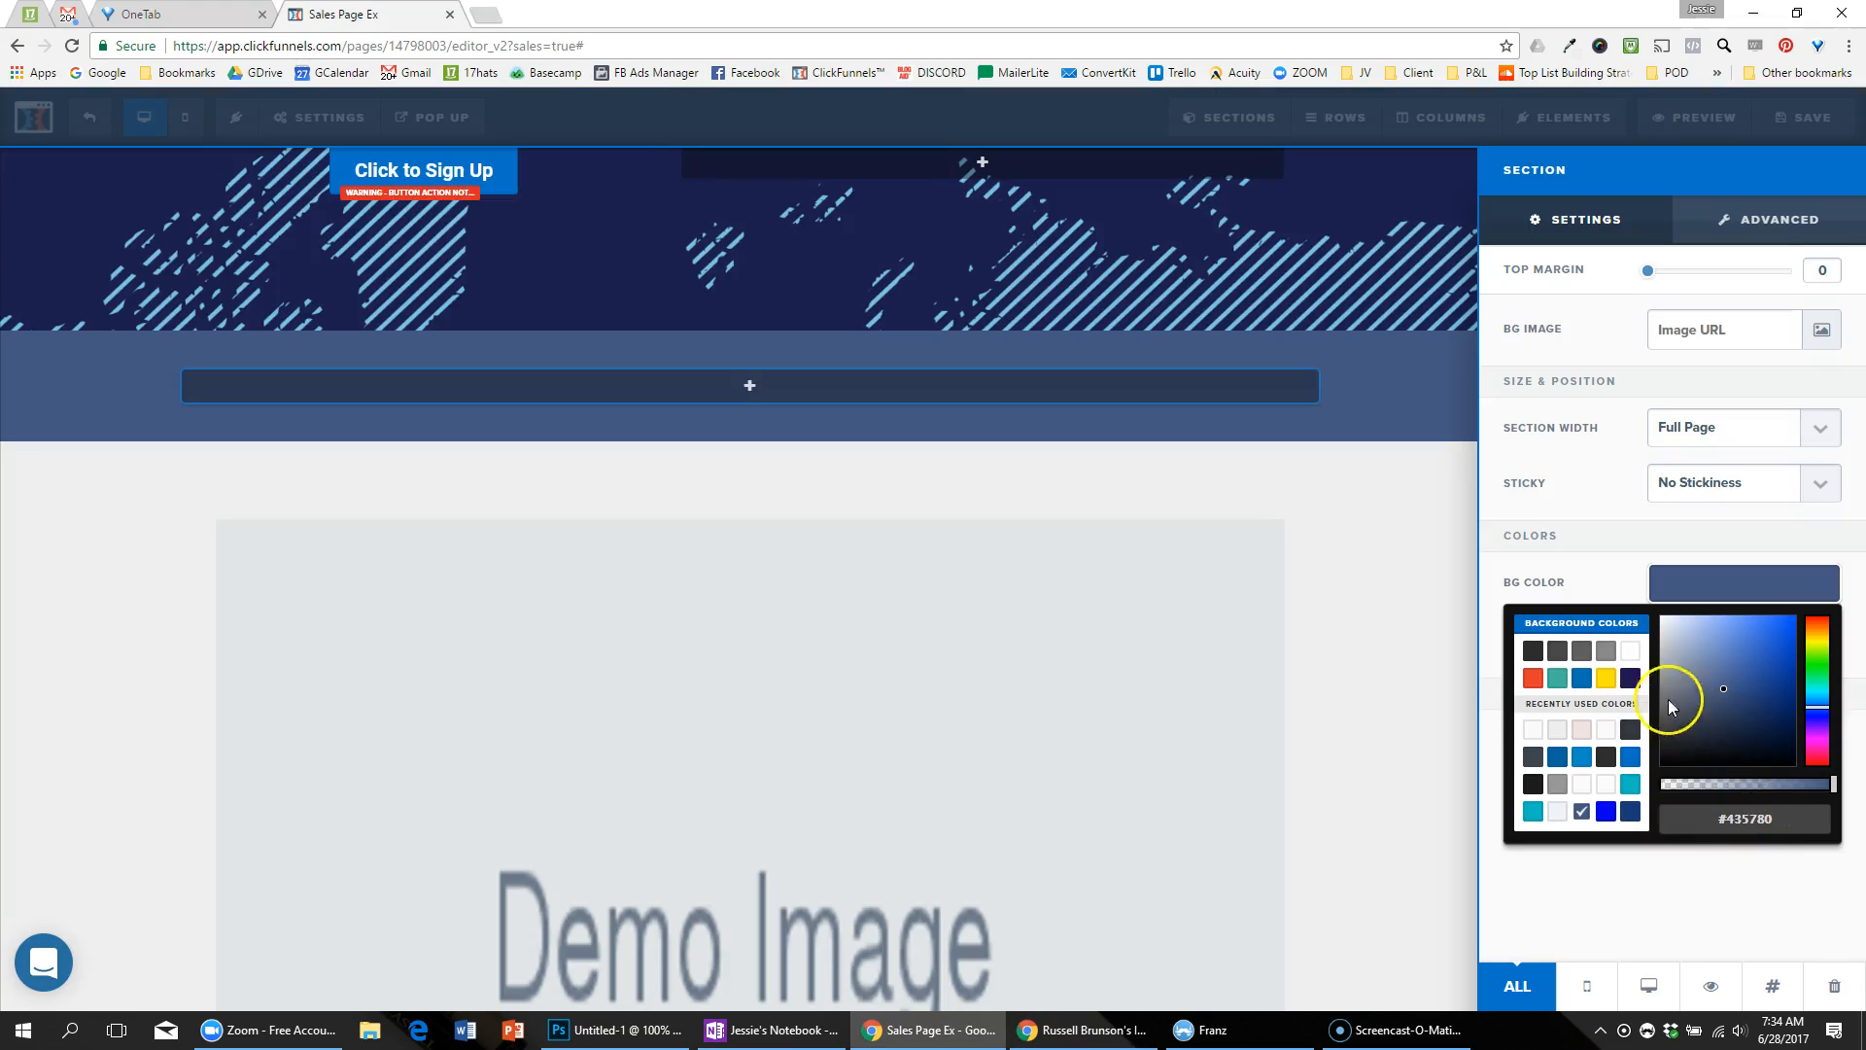
pyautogui.click(1740, 668)
# Step: Sample the blue of the "Russell Brunson's Books" title band with the Eye Dropper and copy its hex code
pyautogui.hotkey('alt', 'Tab')
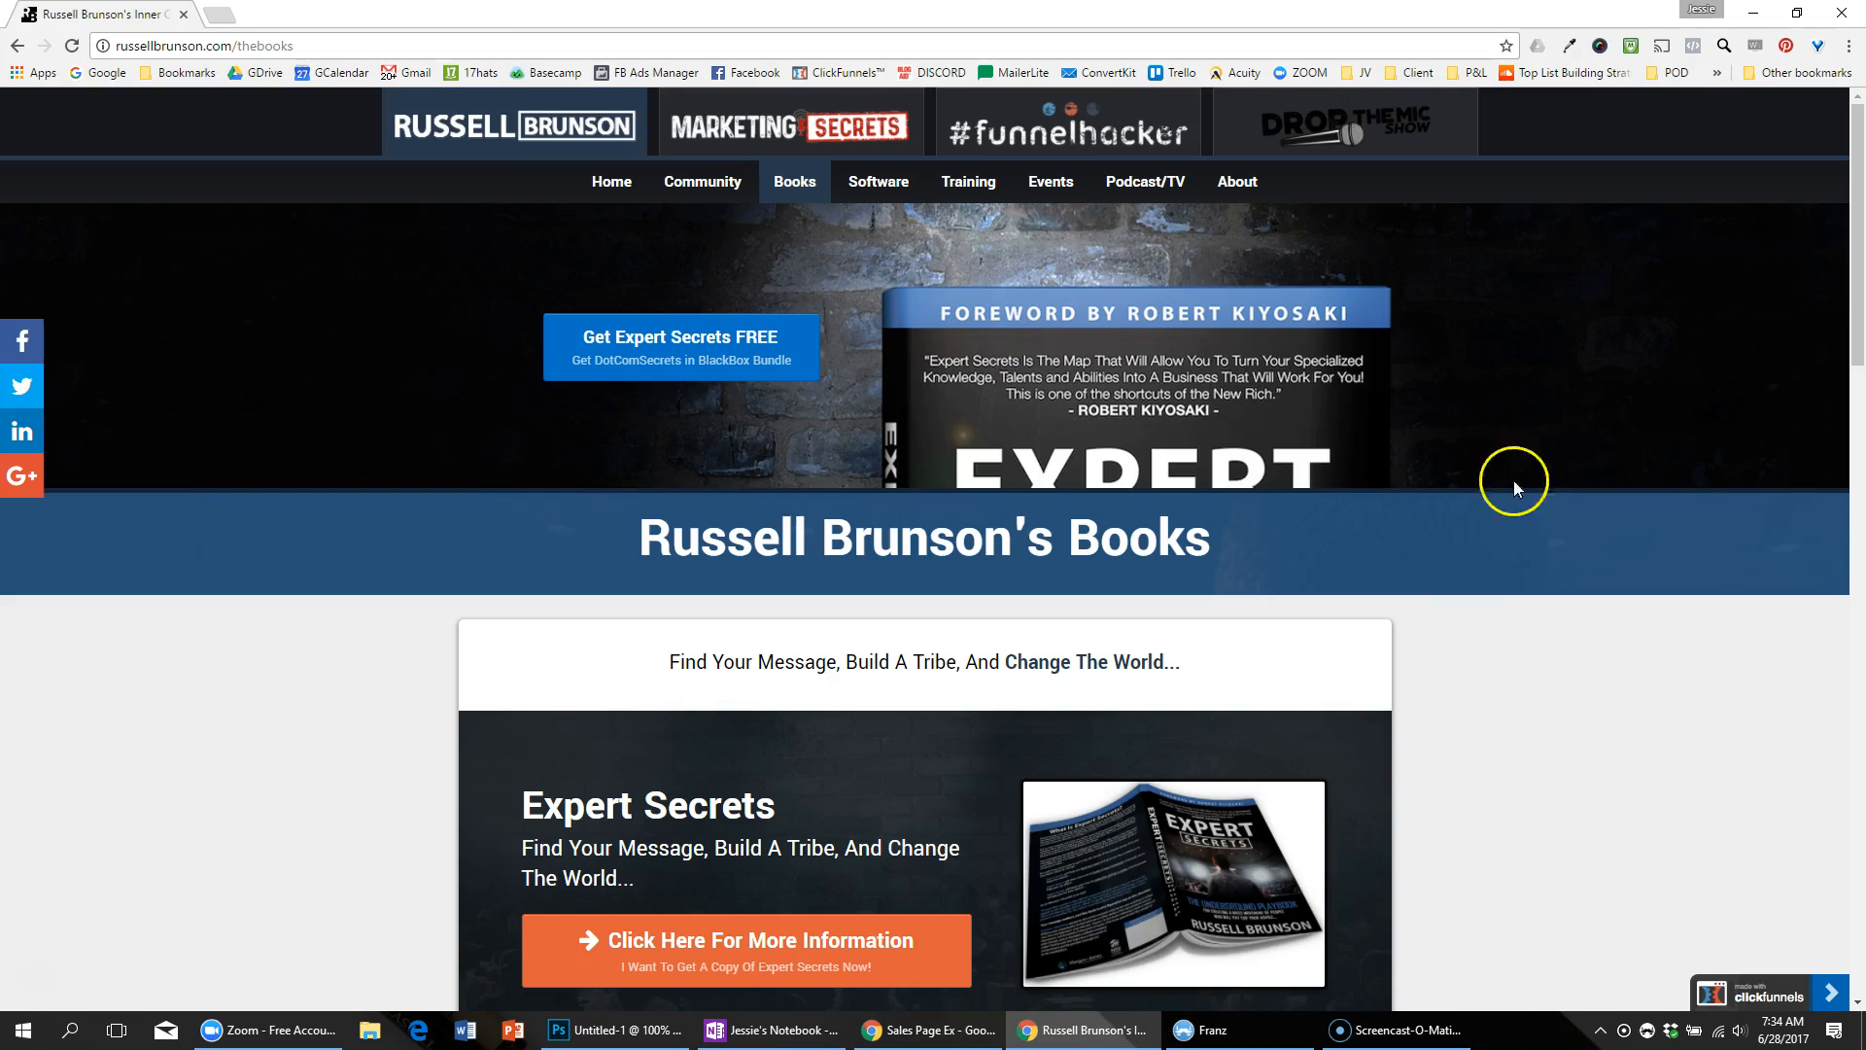
pyautogui.click(1570, 47)
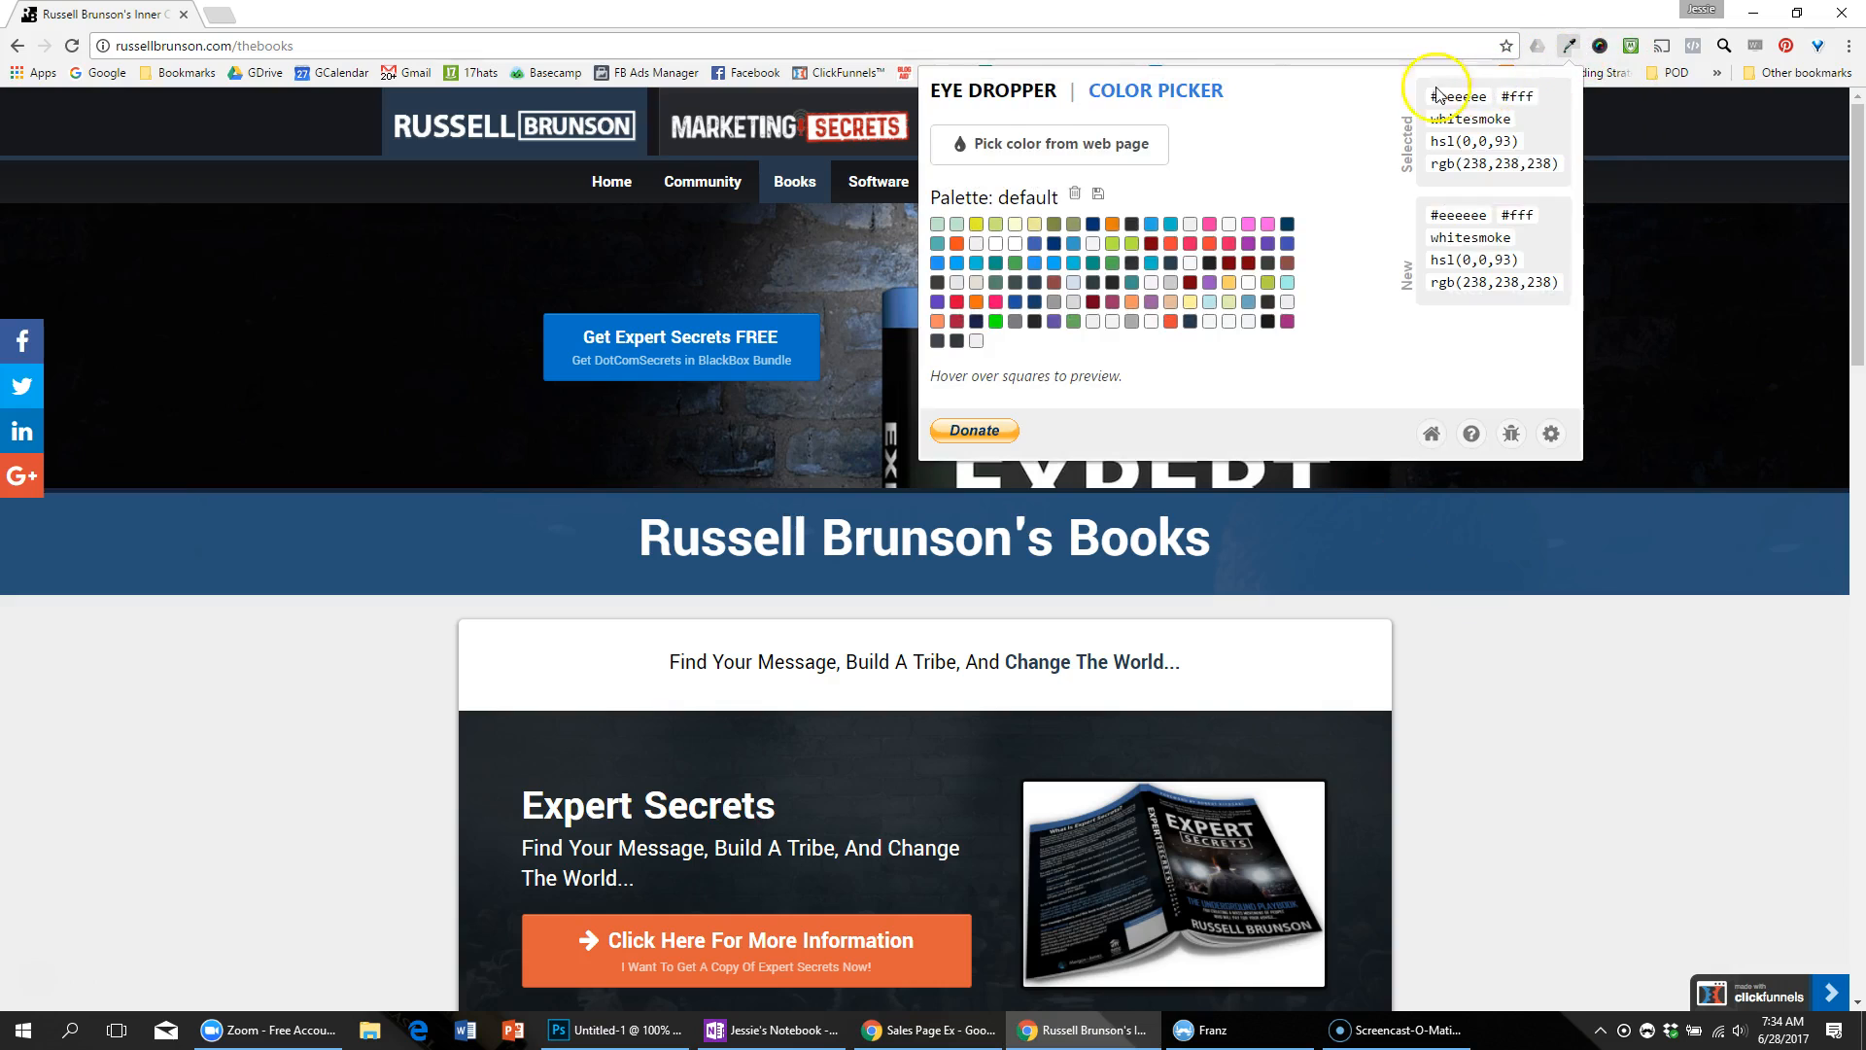
pyautogui.click(1011, 141)
pyautogui.click(295, 528)
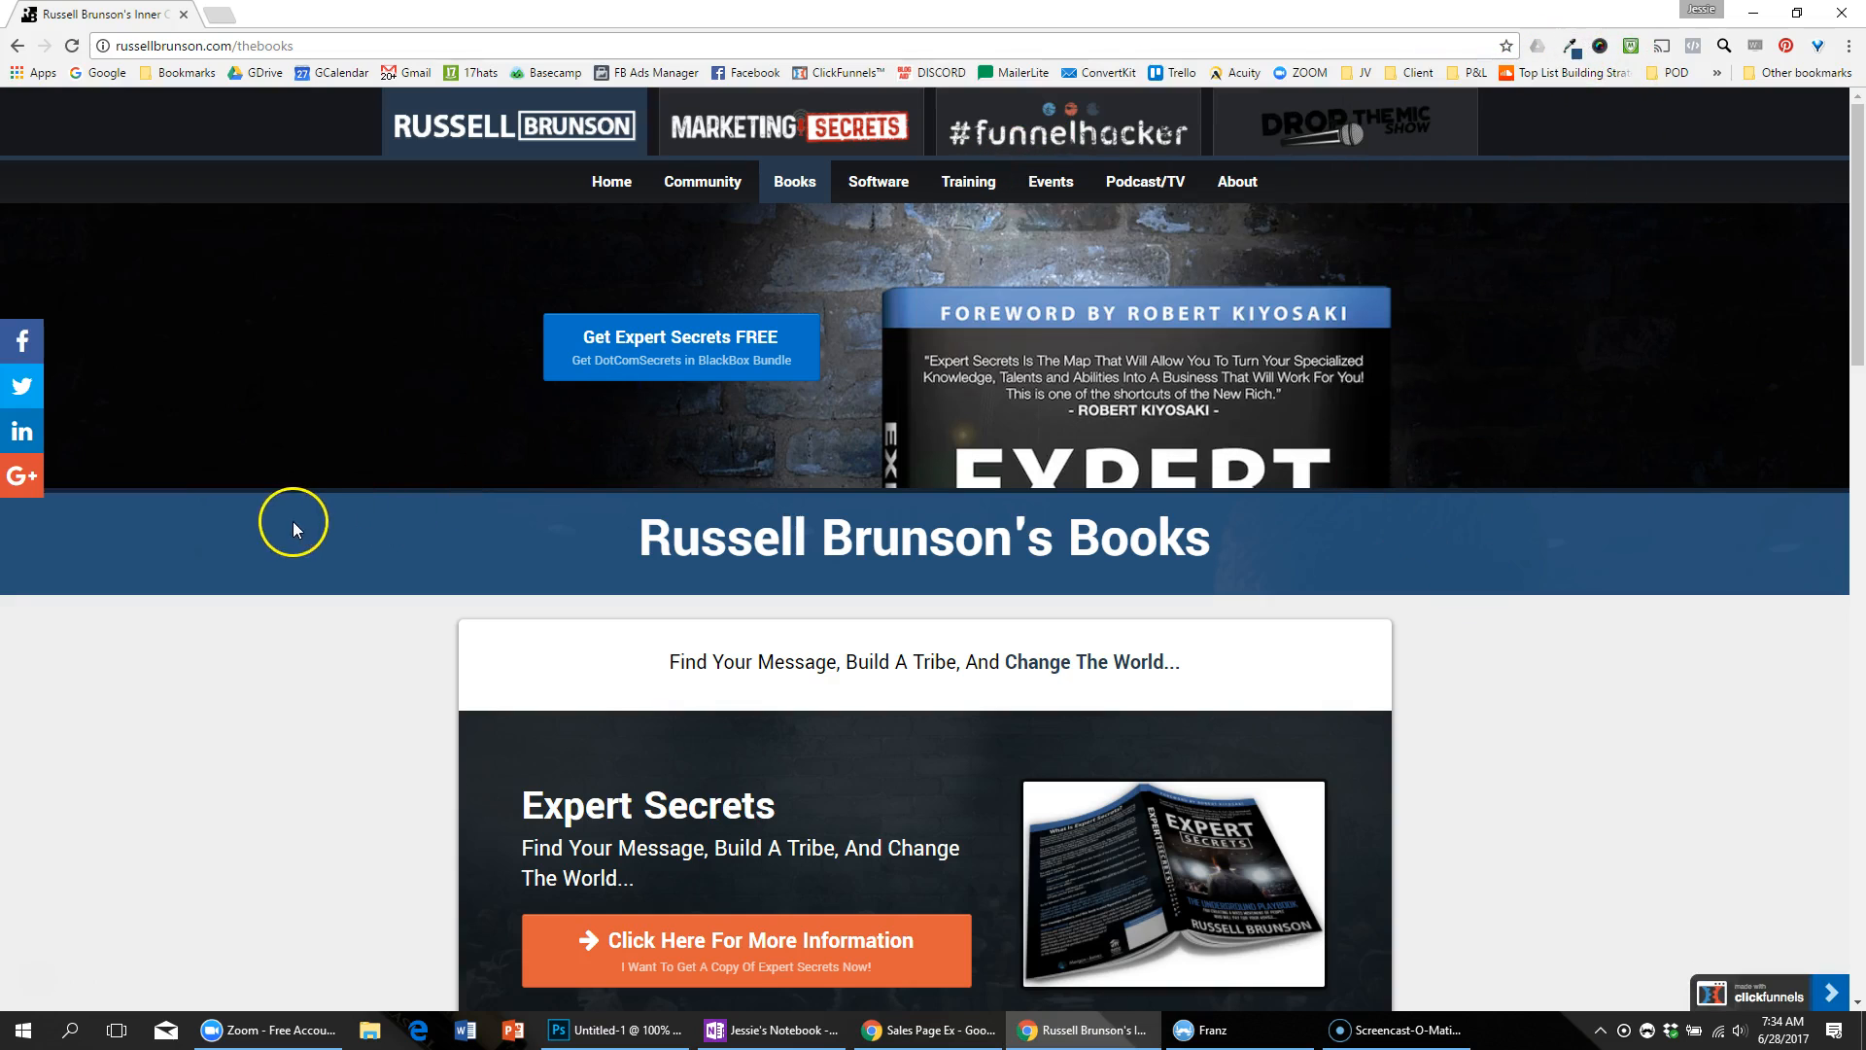
pyautogui.click(1571, 47)
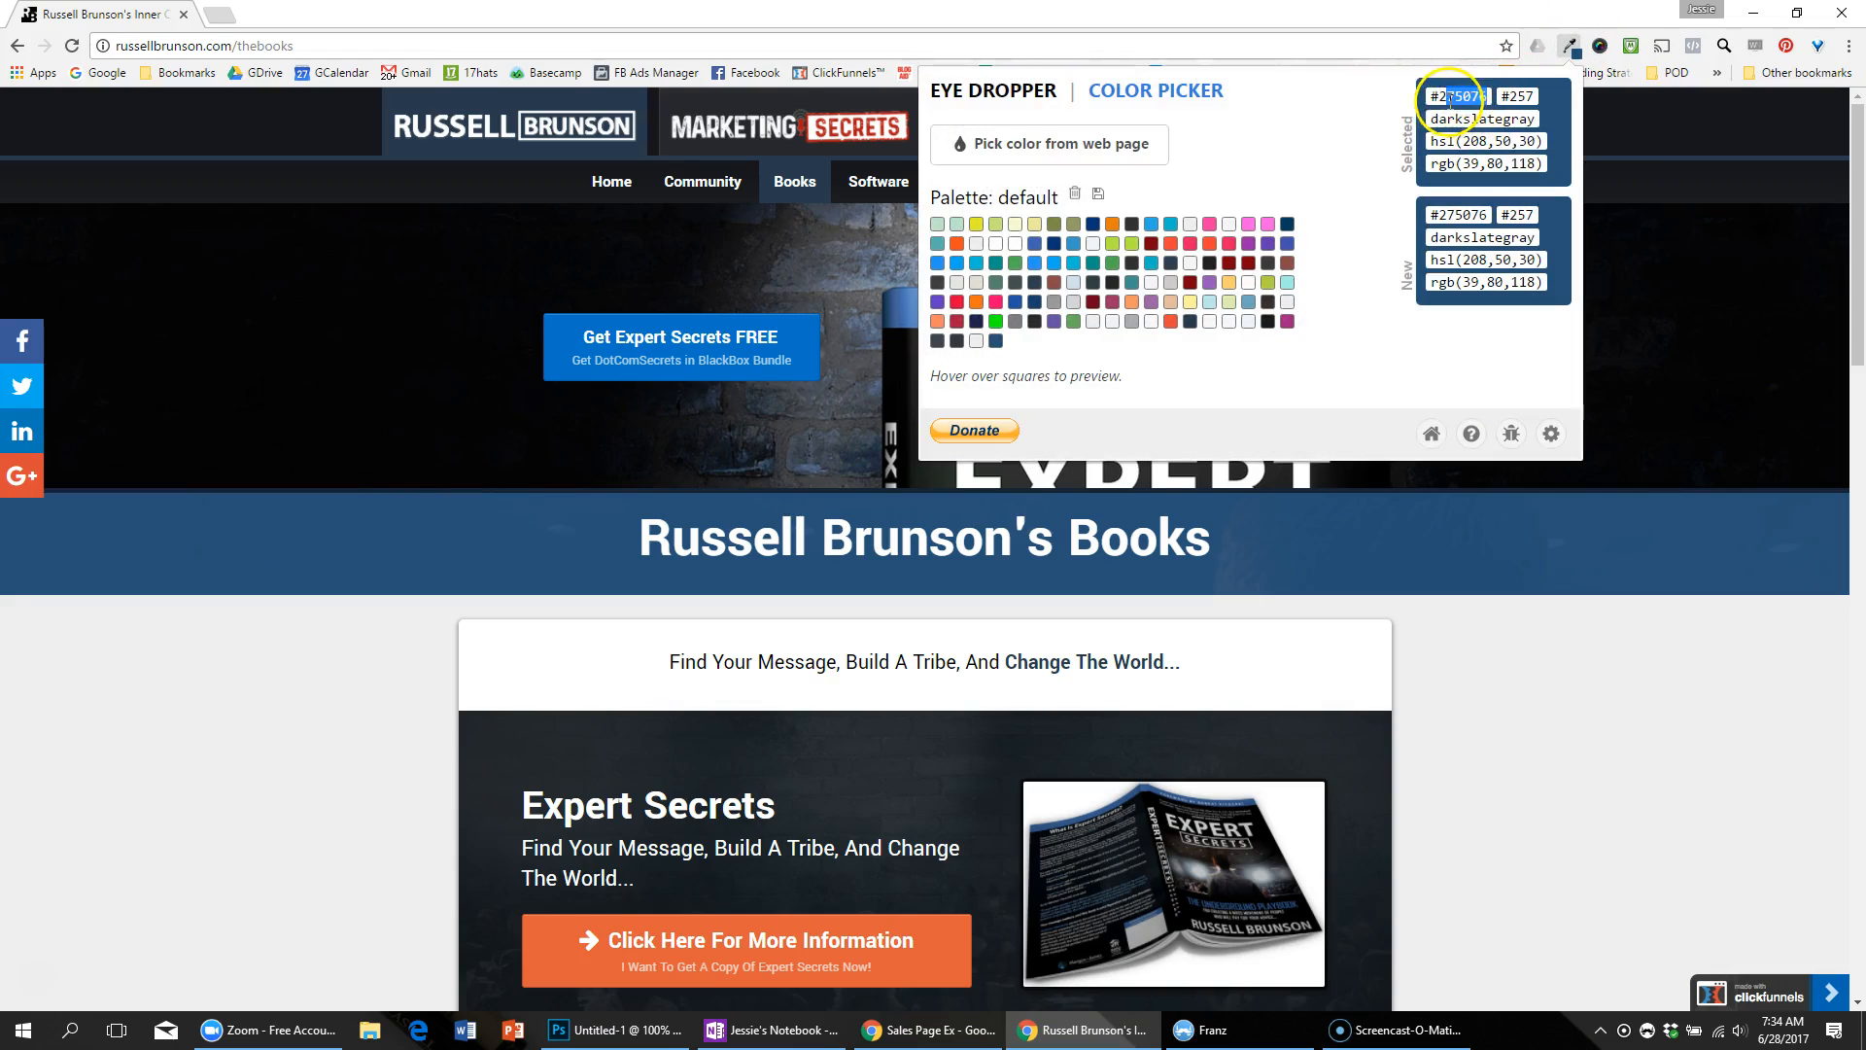
# Step: Set the new section's background color to the sampled #275076 in the page editor
pyautogui.hotkey('alt', 'Tab')
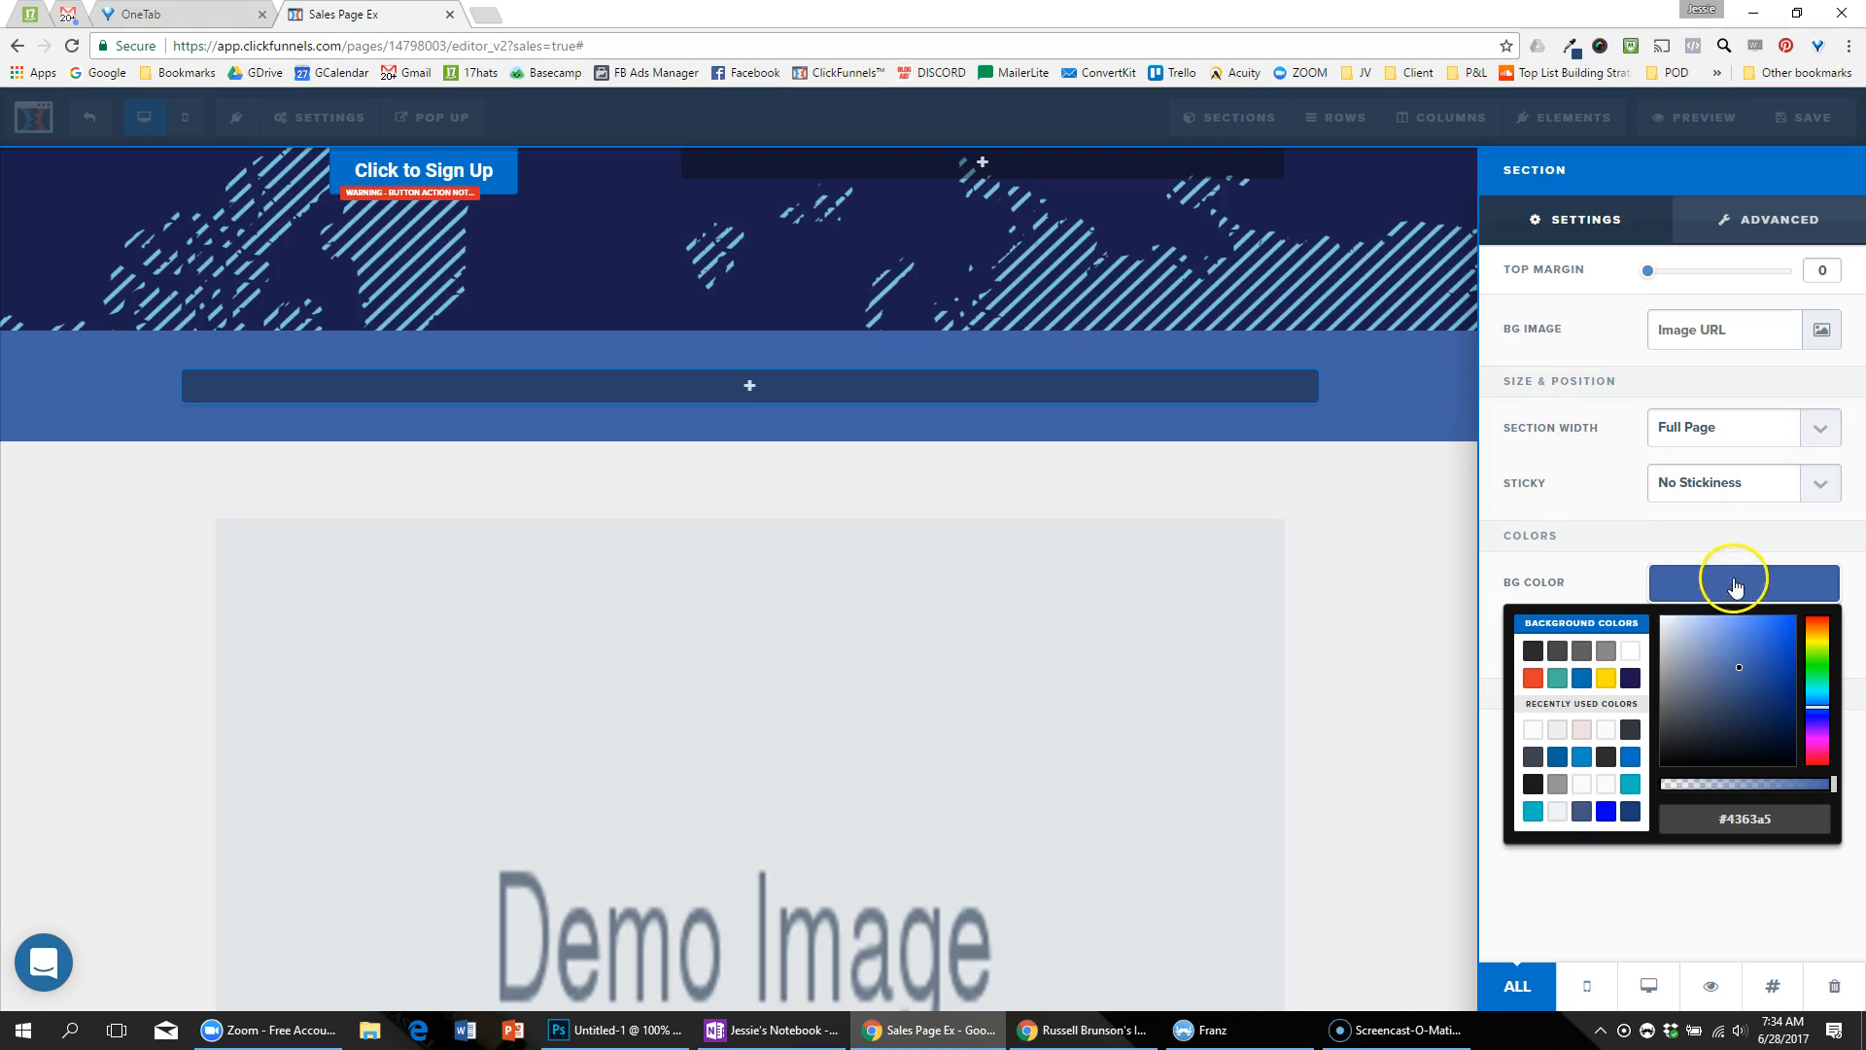
pyautogui.moveTo(1793, 820); pyautogui.dragTo(1606, 821)
pyautogui.write('#275076')
pyautogui.click(1349, 294)
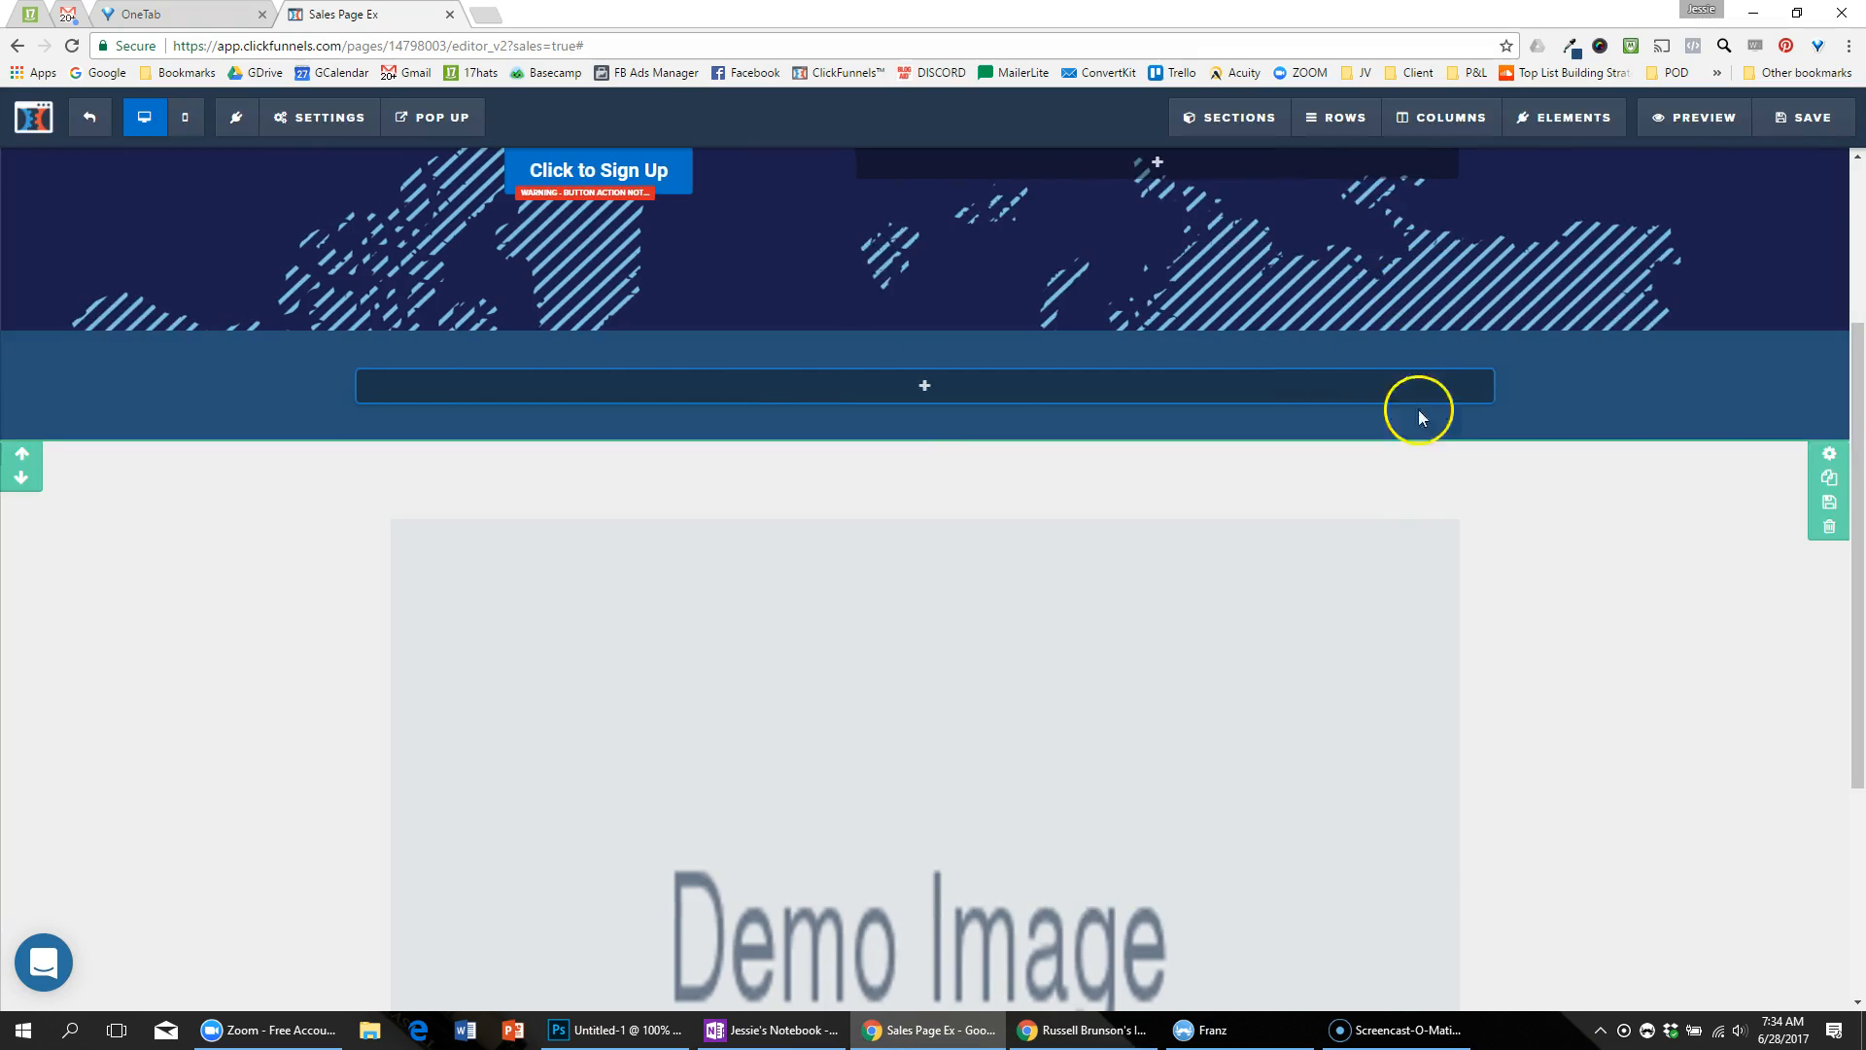
# Step: Add a one-column row to the blue title section and place a headline element in it
pyautogui.hotkey('alt', 'Tab')
pyautogui.hotkey('alt', 'Tab')
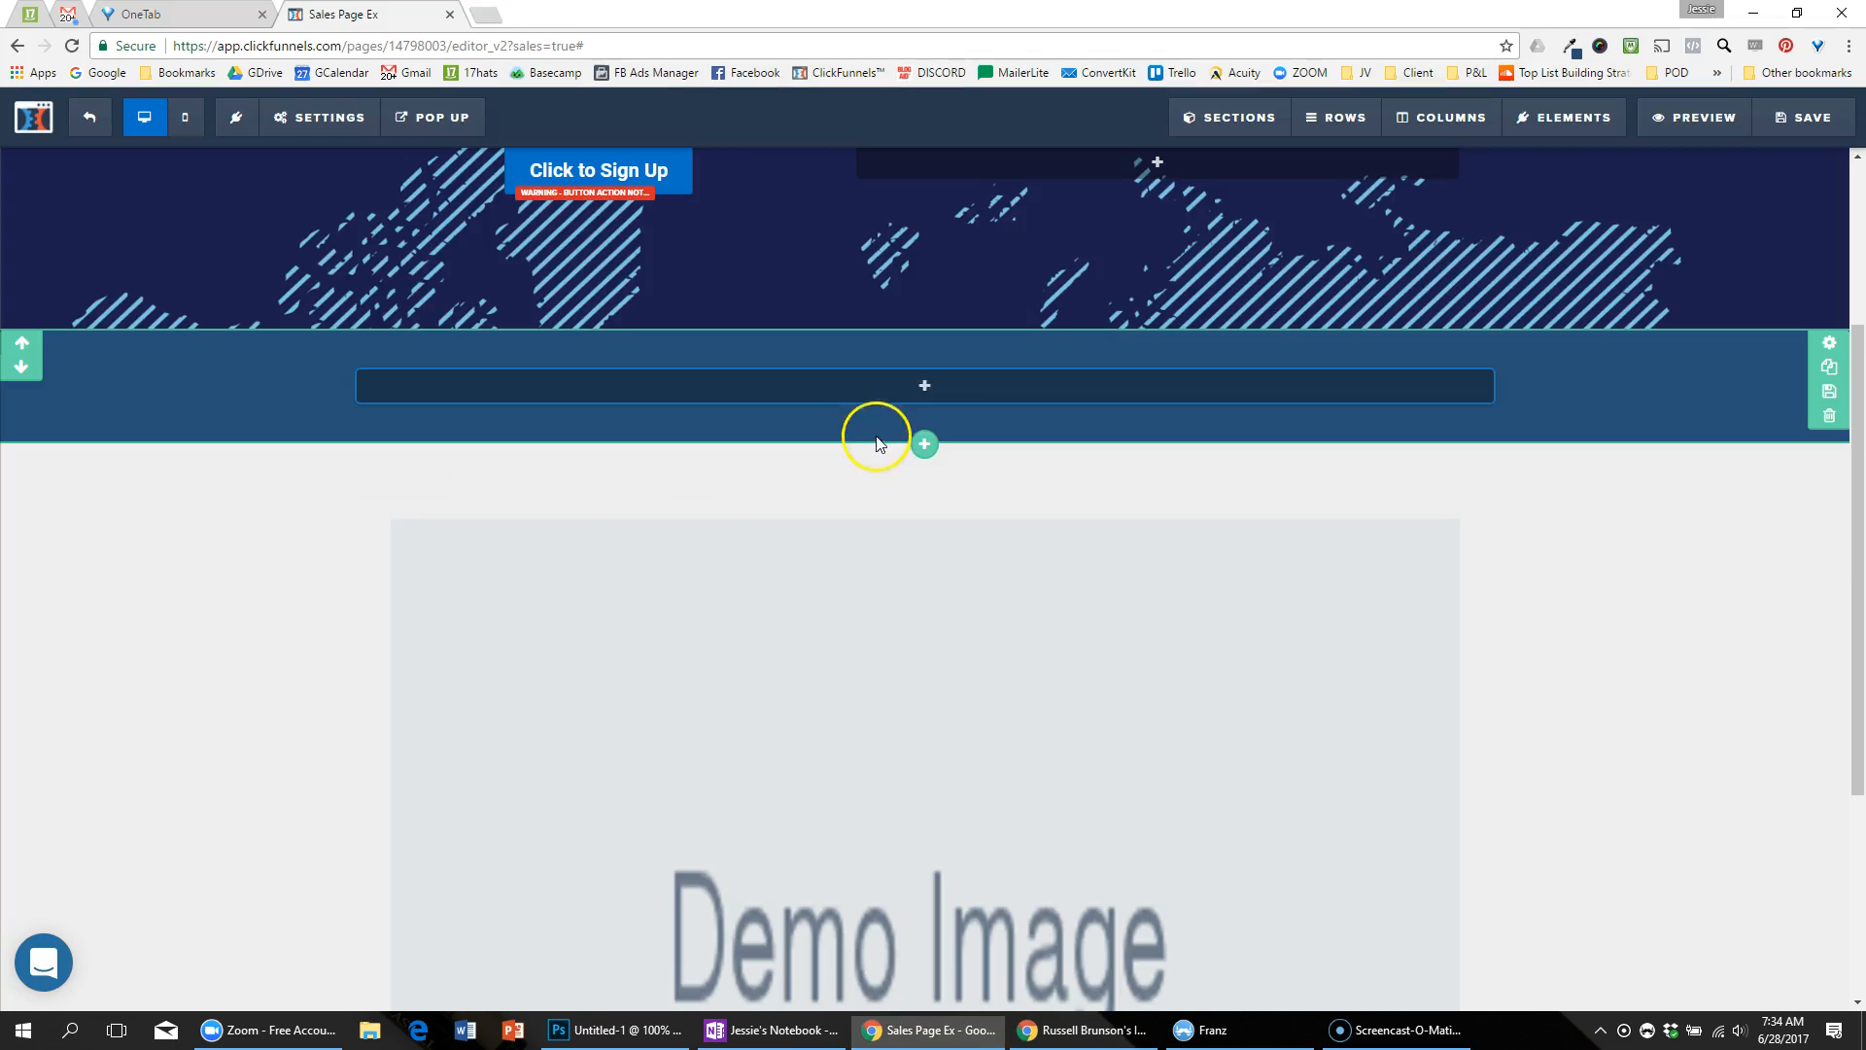
pyautogui.click(927, 401)
pyautogui.moveTo(1469, 211); pyautogui.dragTo(931, 505)
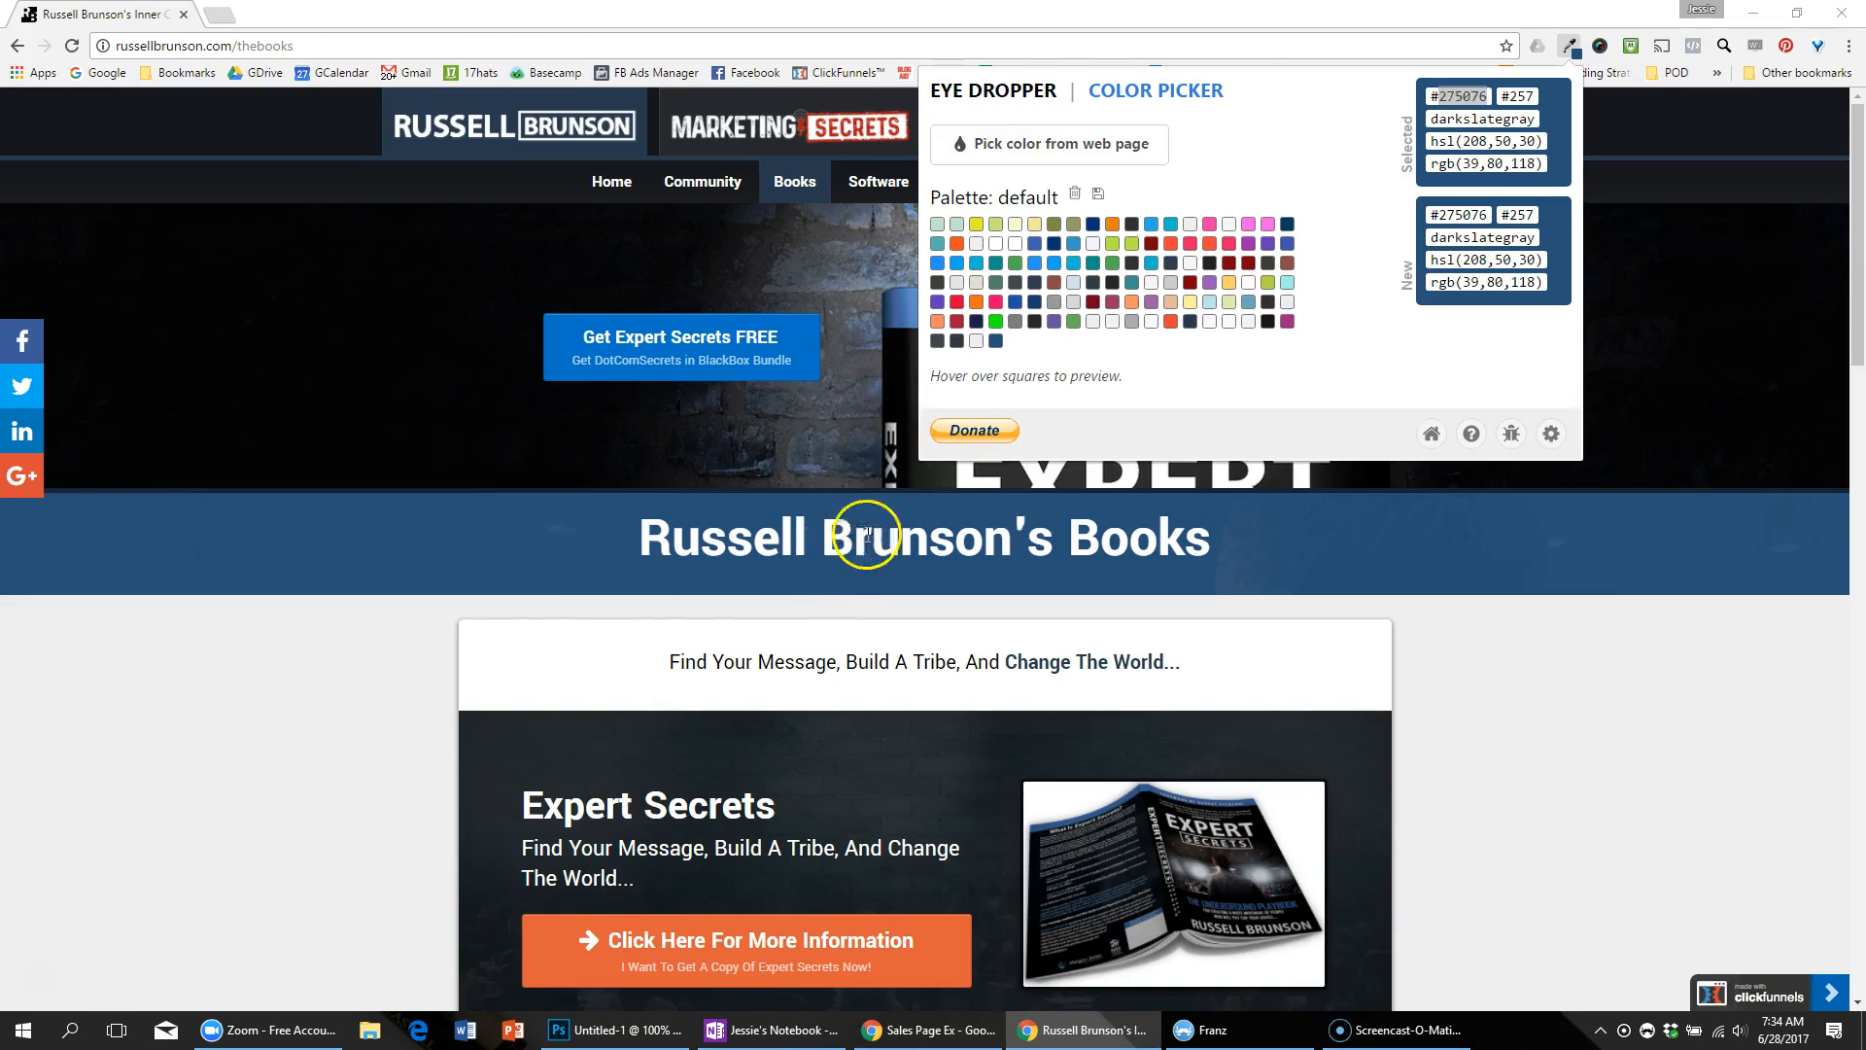
pyautogui.hotkey('alt', 'Tab')
pyautogui.click(924, 393)
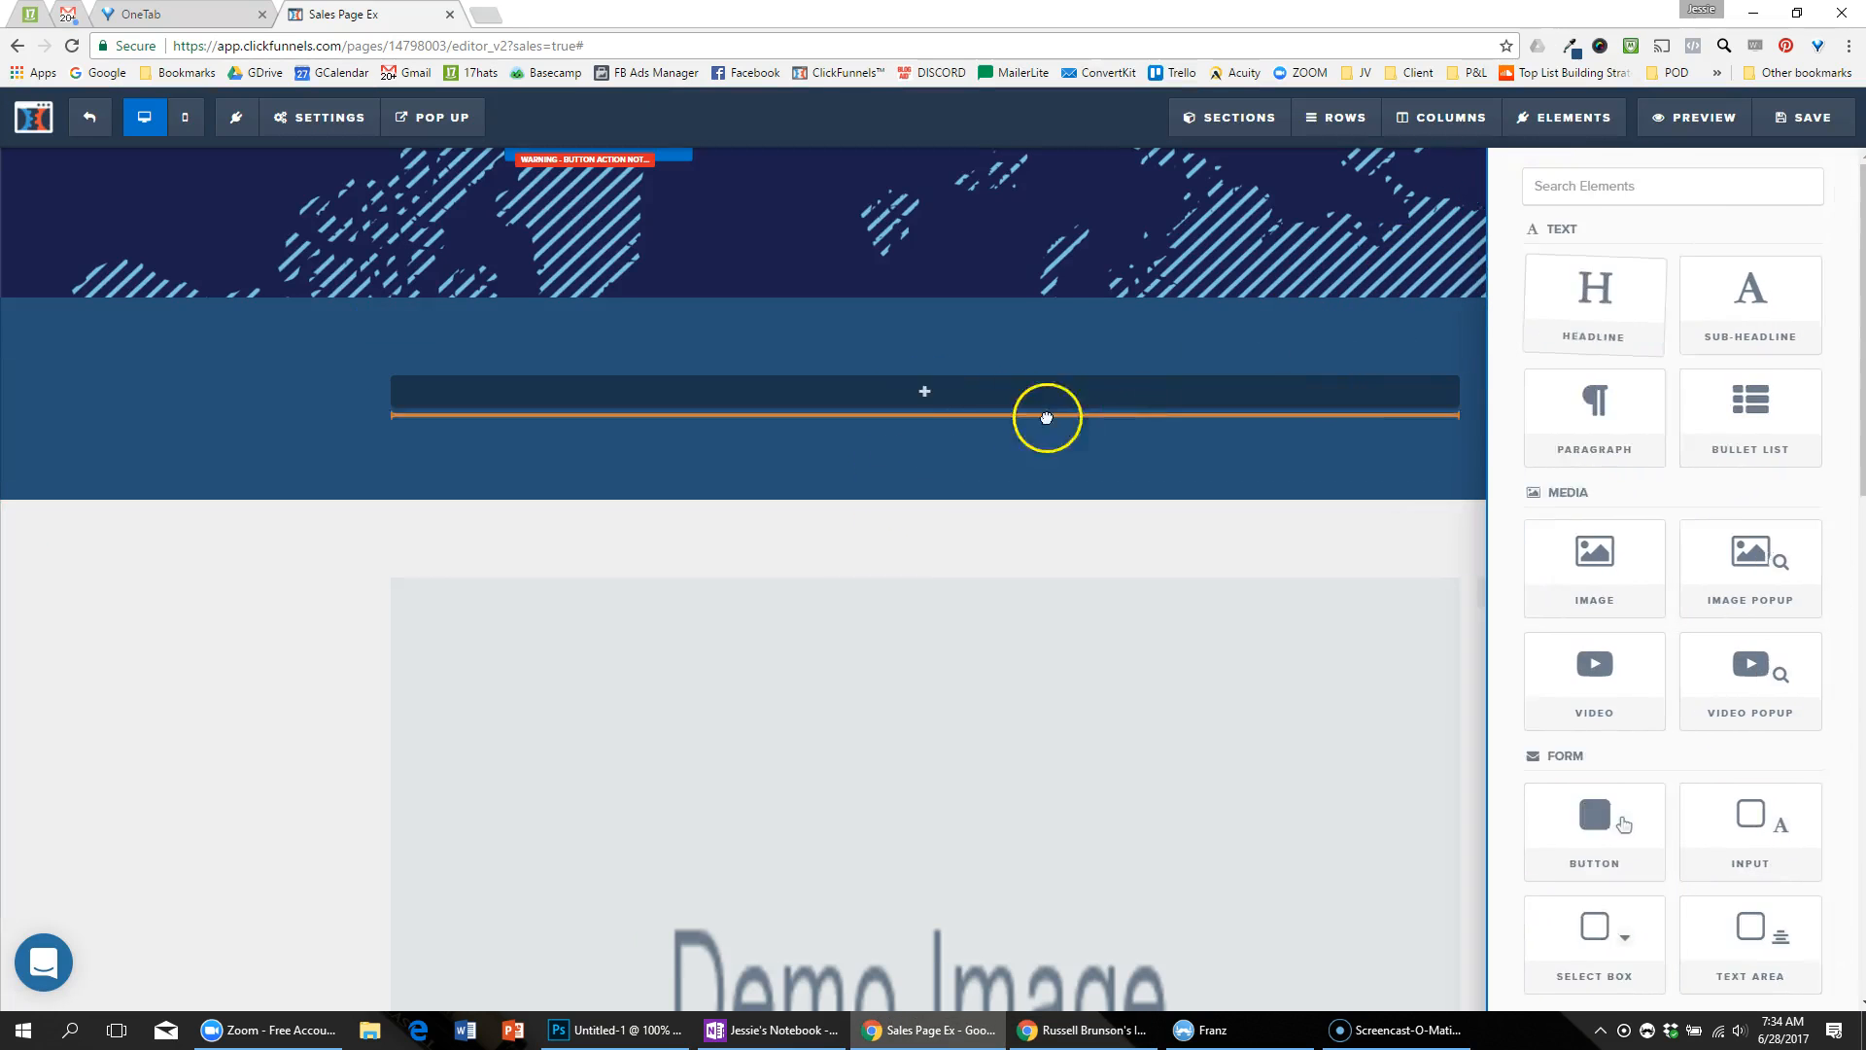
pyautogui.moveTo(1047, 418); pyautogui.dragTo(1047, 418)
# Step: Set the title section headline's text color to white (#ffffff) and compare it with the reference page's title
pyautogui.click(833, 395)
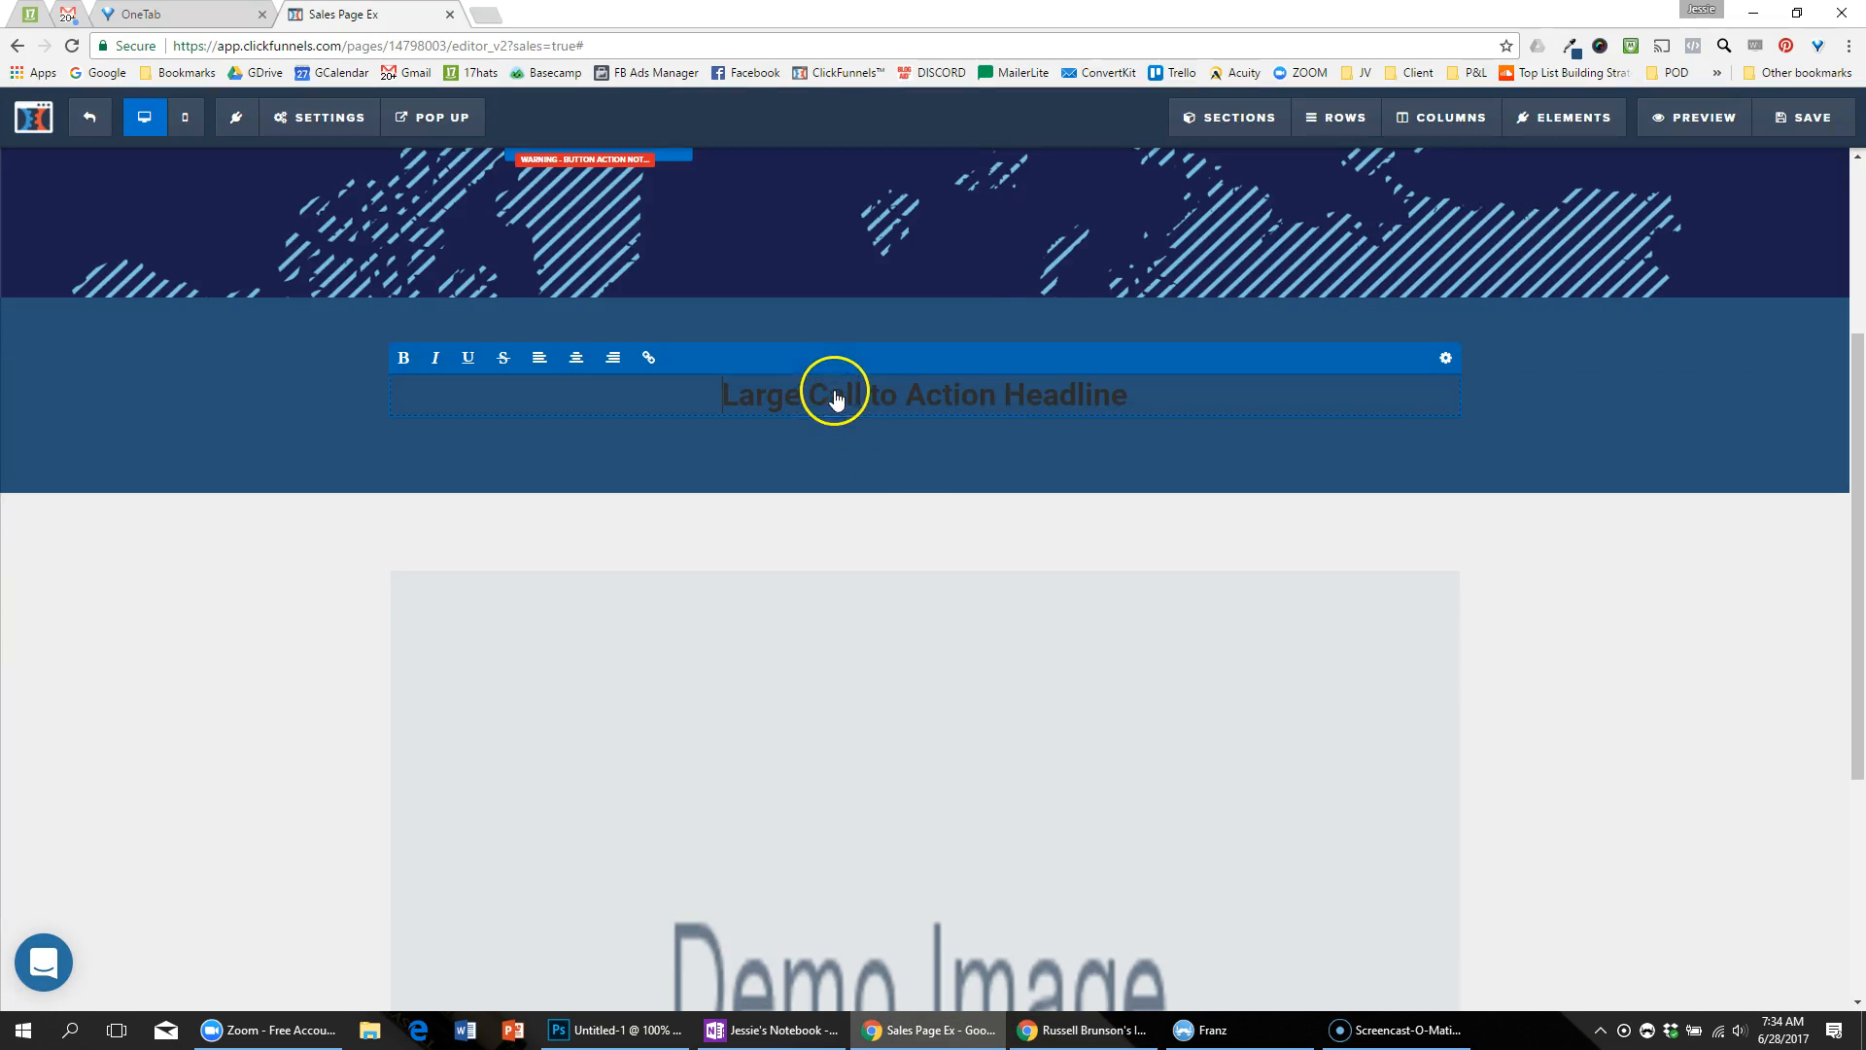
pyautogui.click(1442, 363)
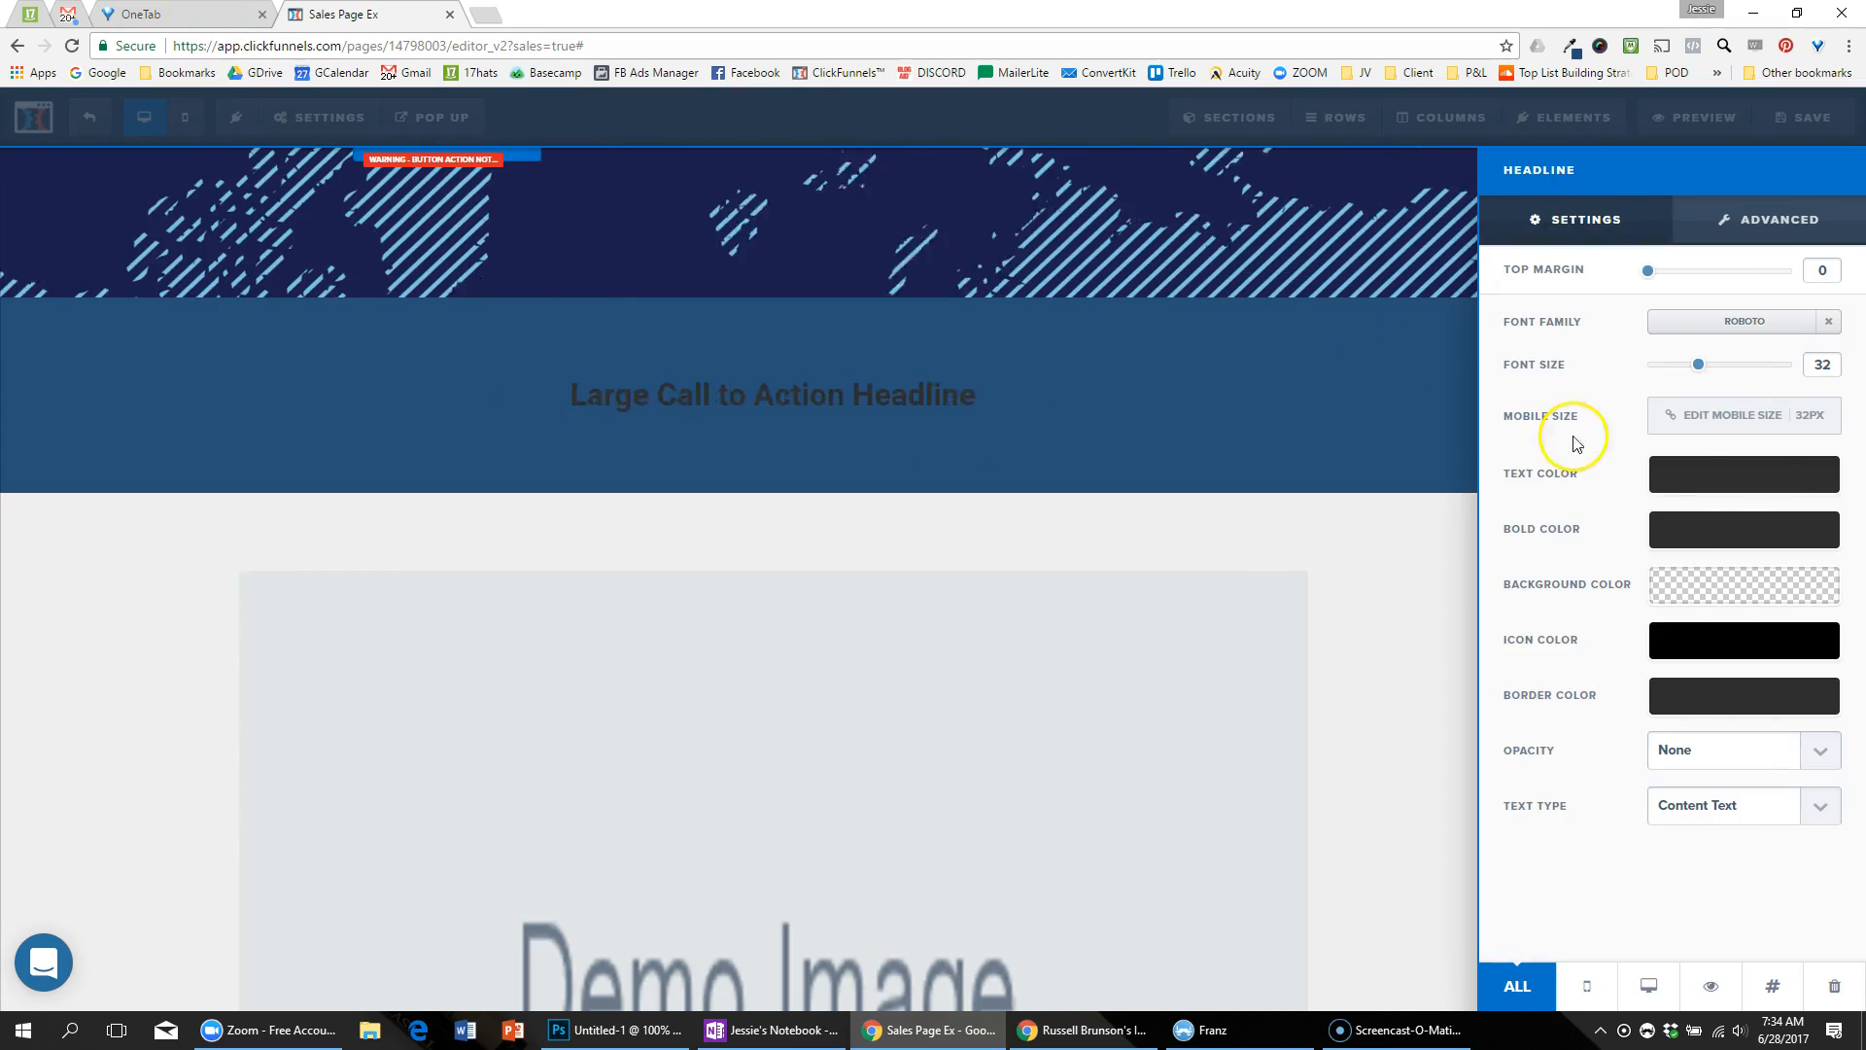
pyautogui.click(1736, 488)
pyautogui.click(1629, 542)
pyautogui.hotkey('alt', 'Tab')
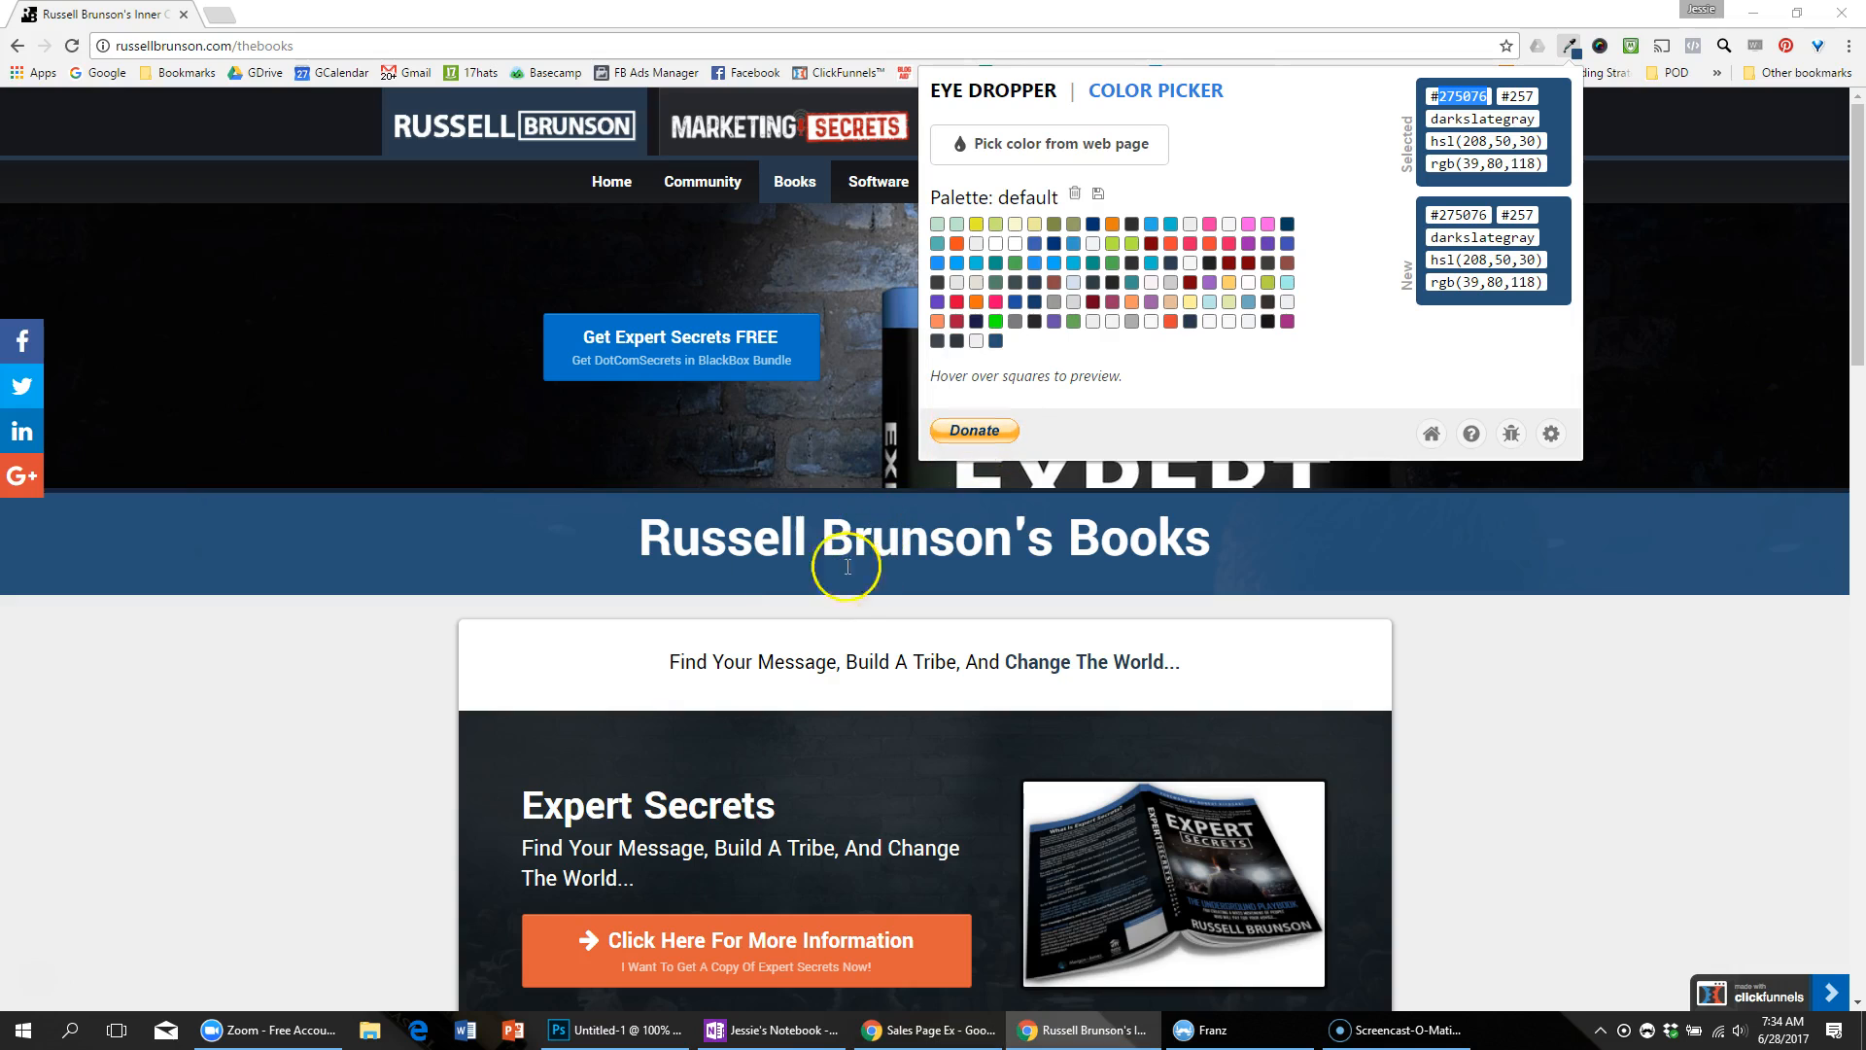
pyautogui.hotkey('alt', 'Tab')
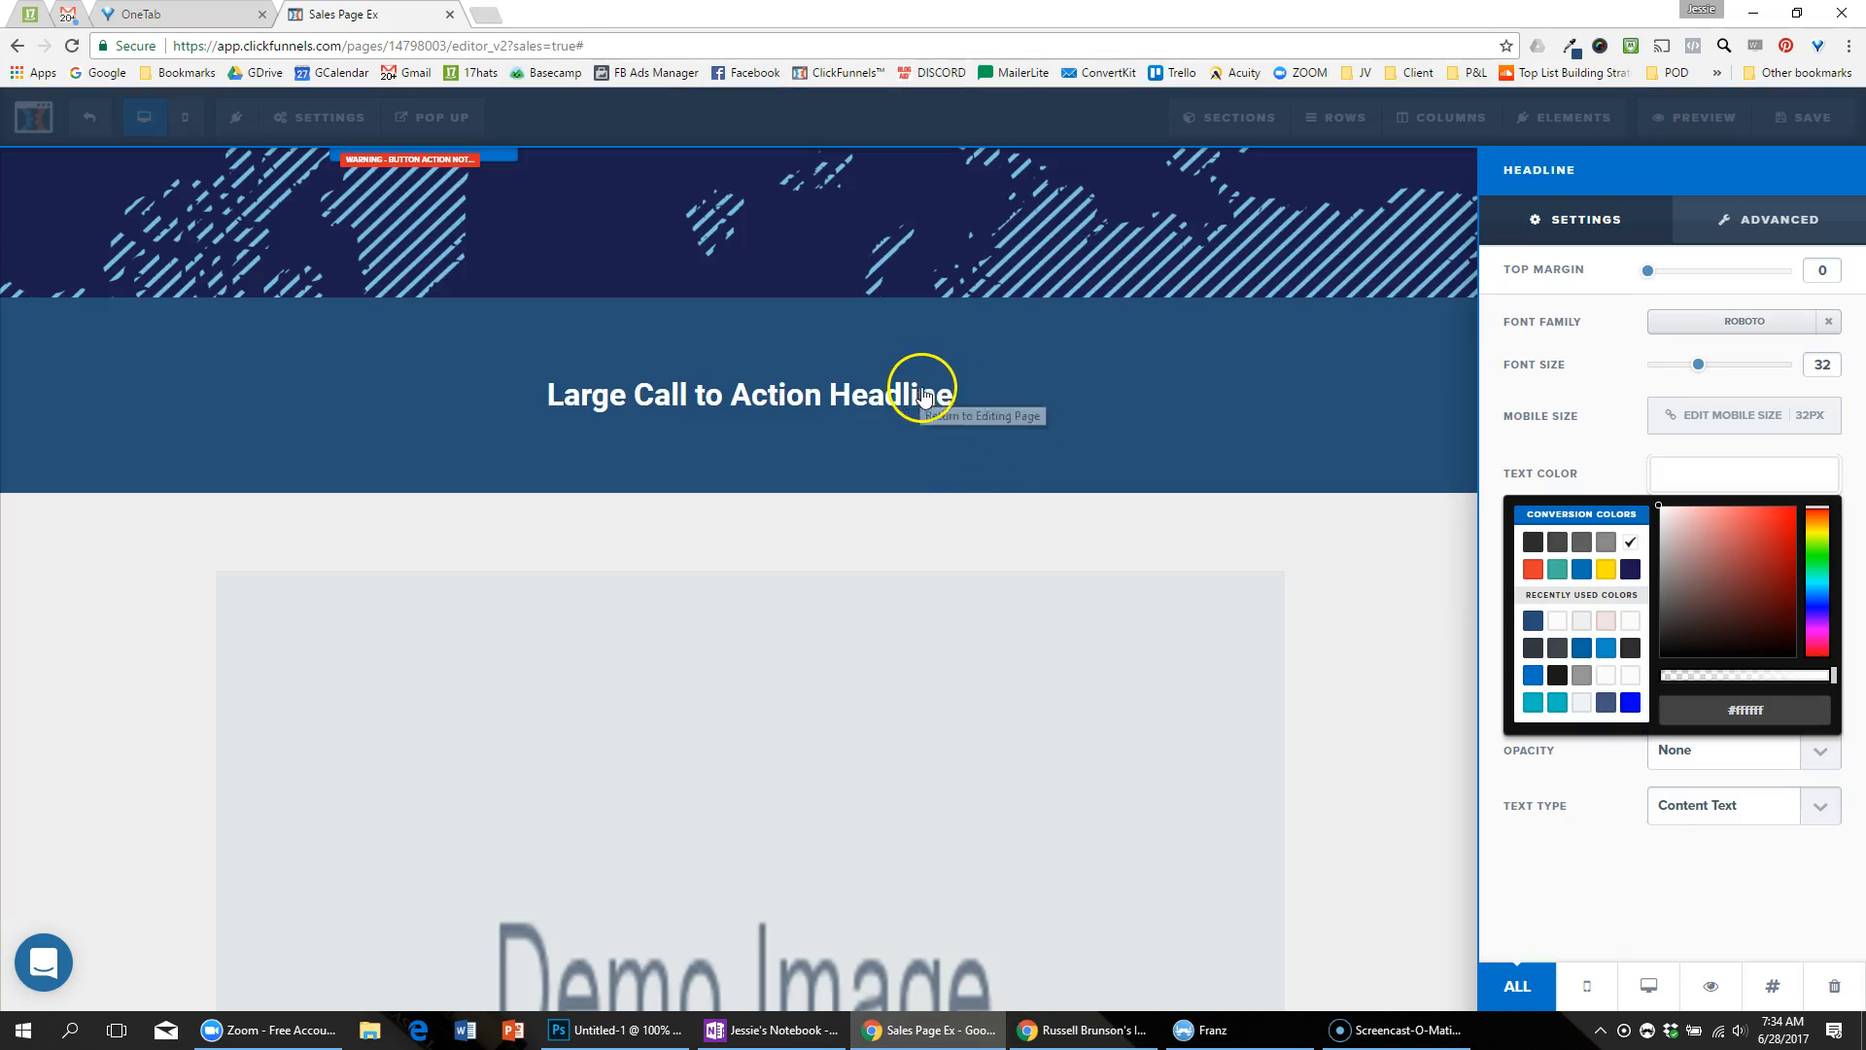
# Step: Replace the title section's headline text with "Russell Brunson's Books" copied from the reference page
pyautogui.hotkey('alt', 'Tab')
pyautogui.hotkey('alt', 'Tab')
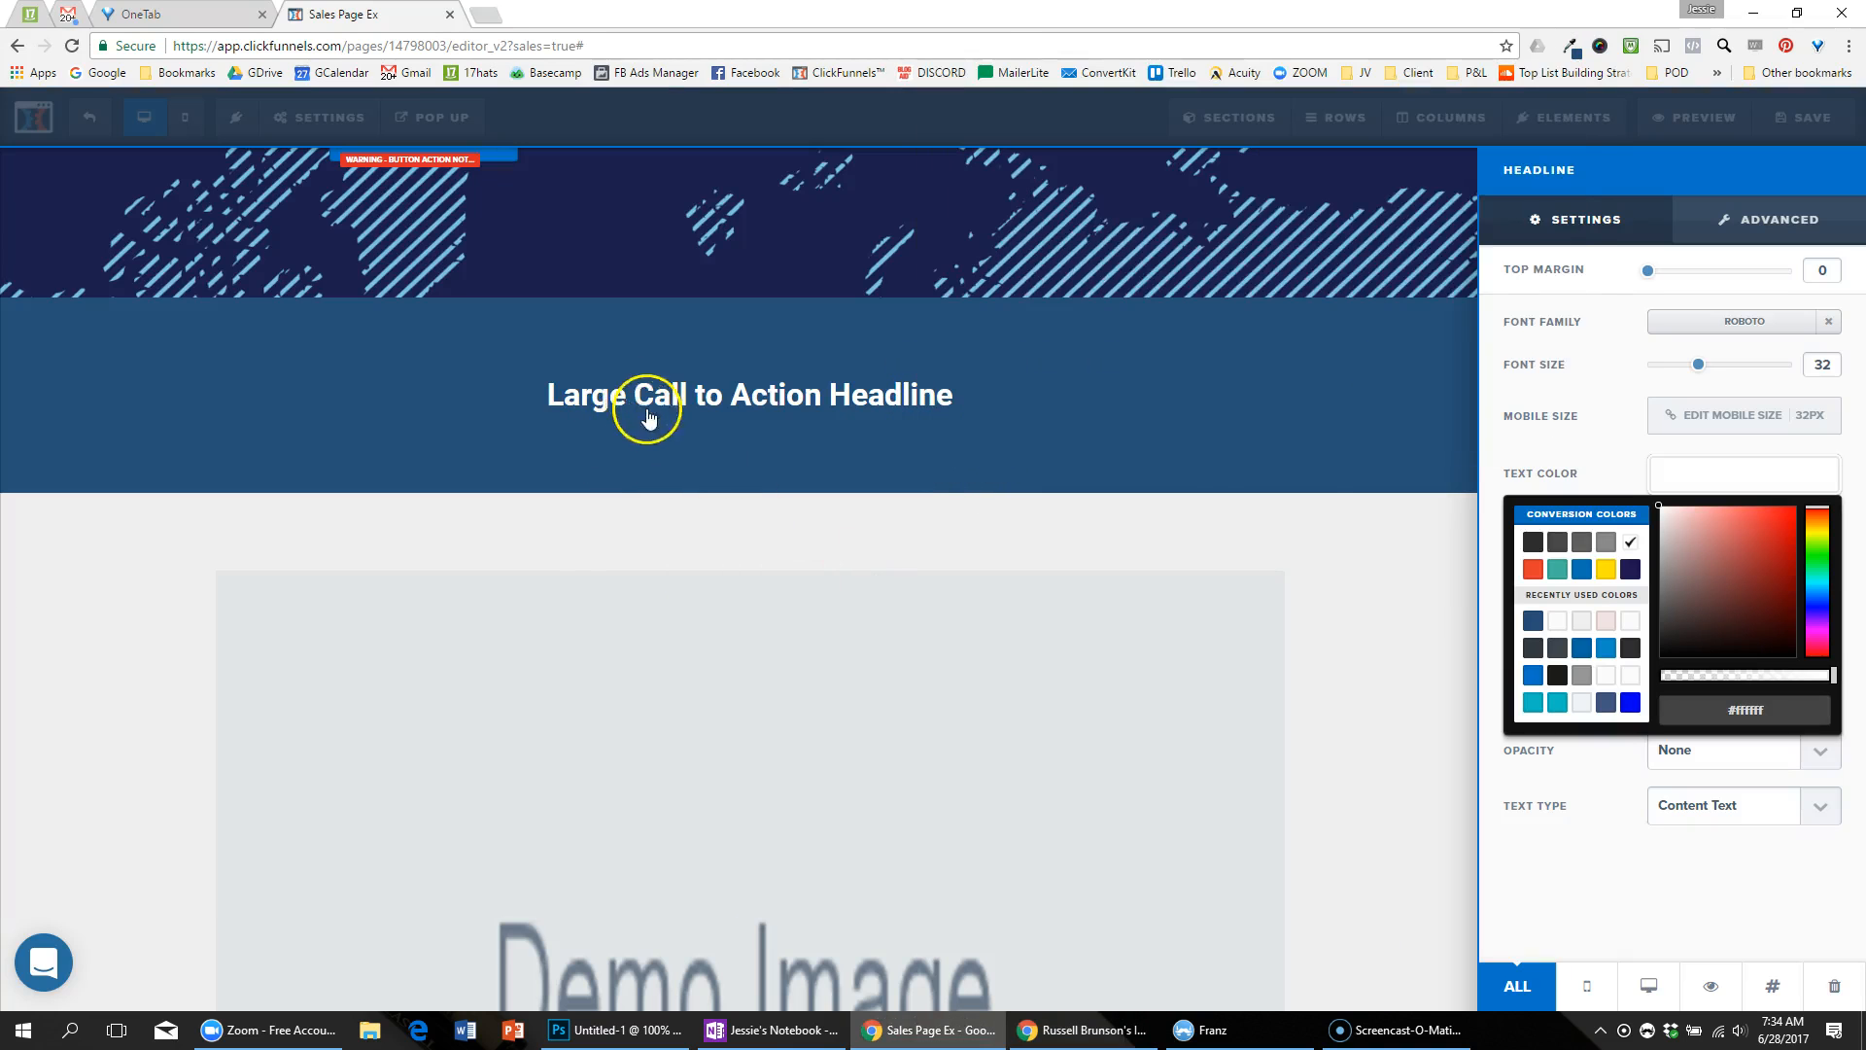
pyautogui.hotkey('alt', 'Tab')
pyautogui.moveTo(641, 535); pyautogui.dragTo(1202, 556)
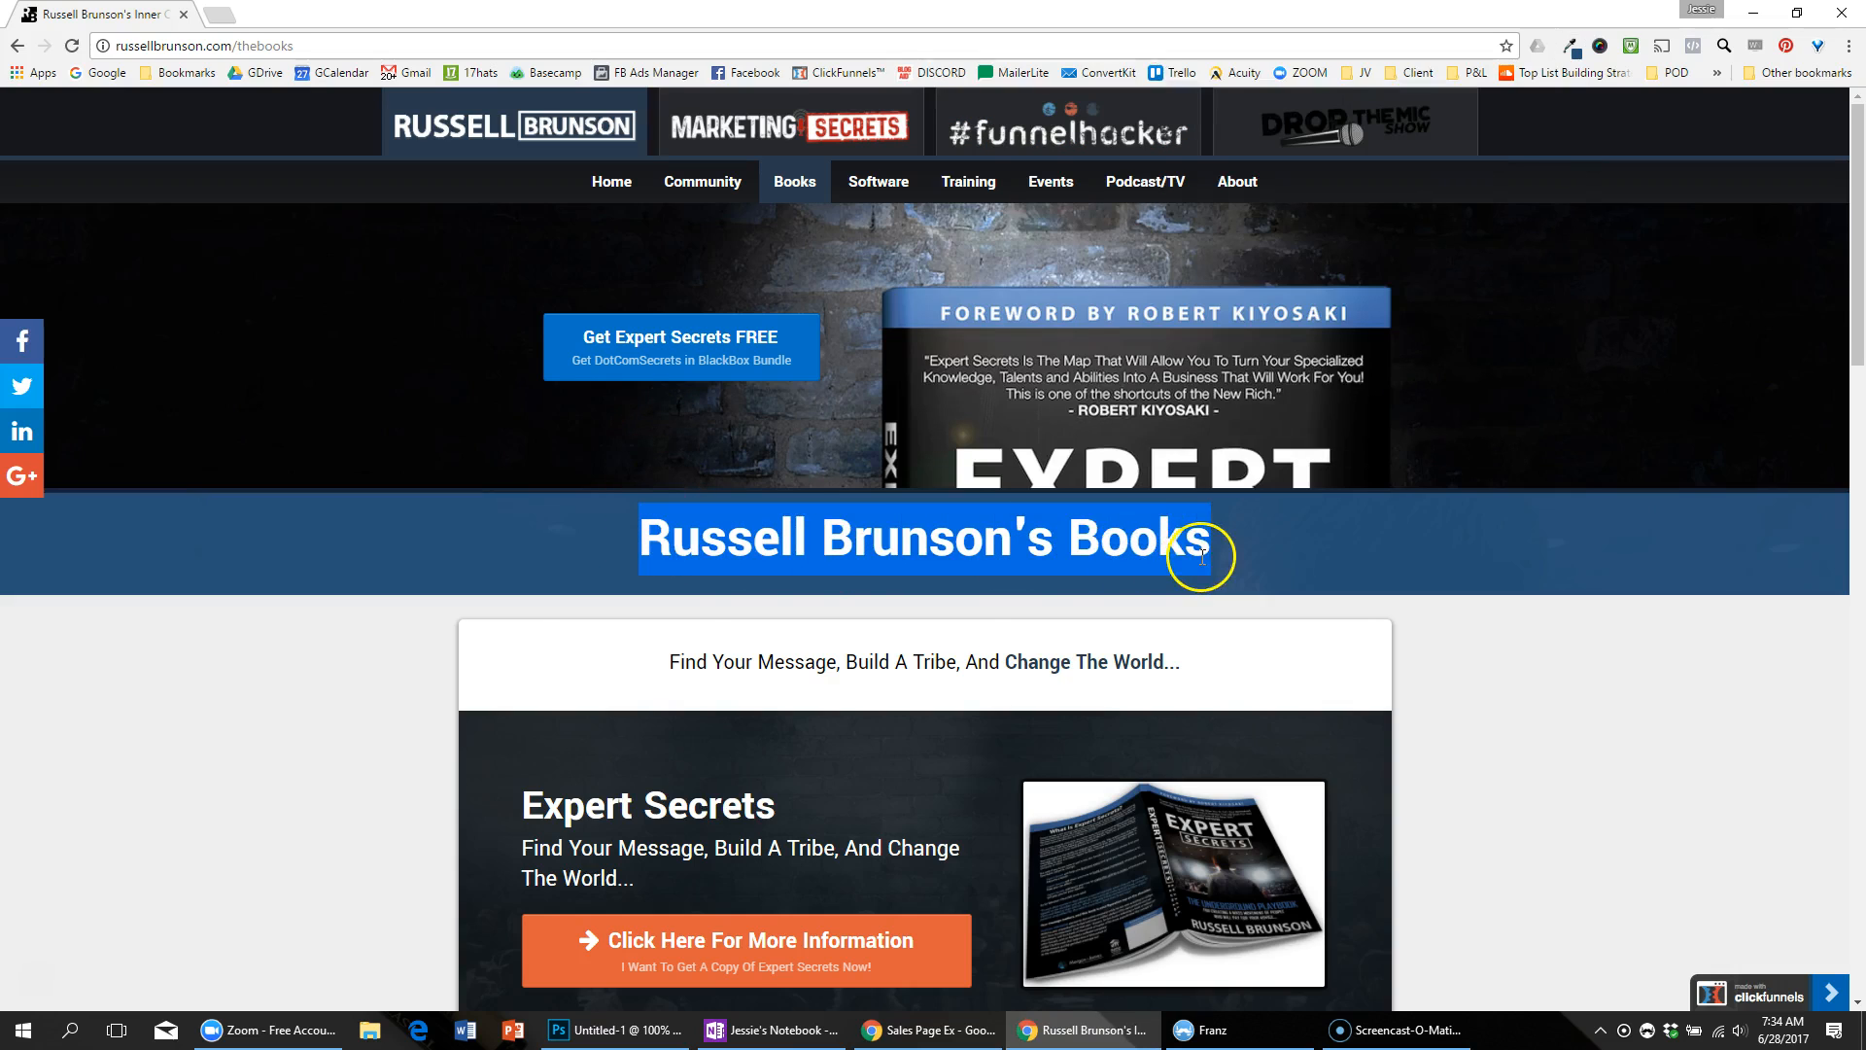
pyautogui.hotkey('ctrl', 'c')
pyautogui.hotkey('alt', 'Tab')
pyautogui.click(863, 405)
pyautogui.doubleClick(941, 429)
pyautogui.hotkey('ctrl', 'v')
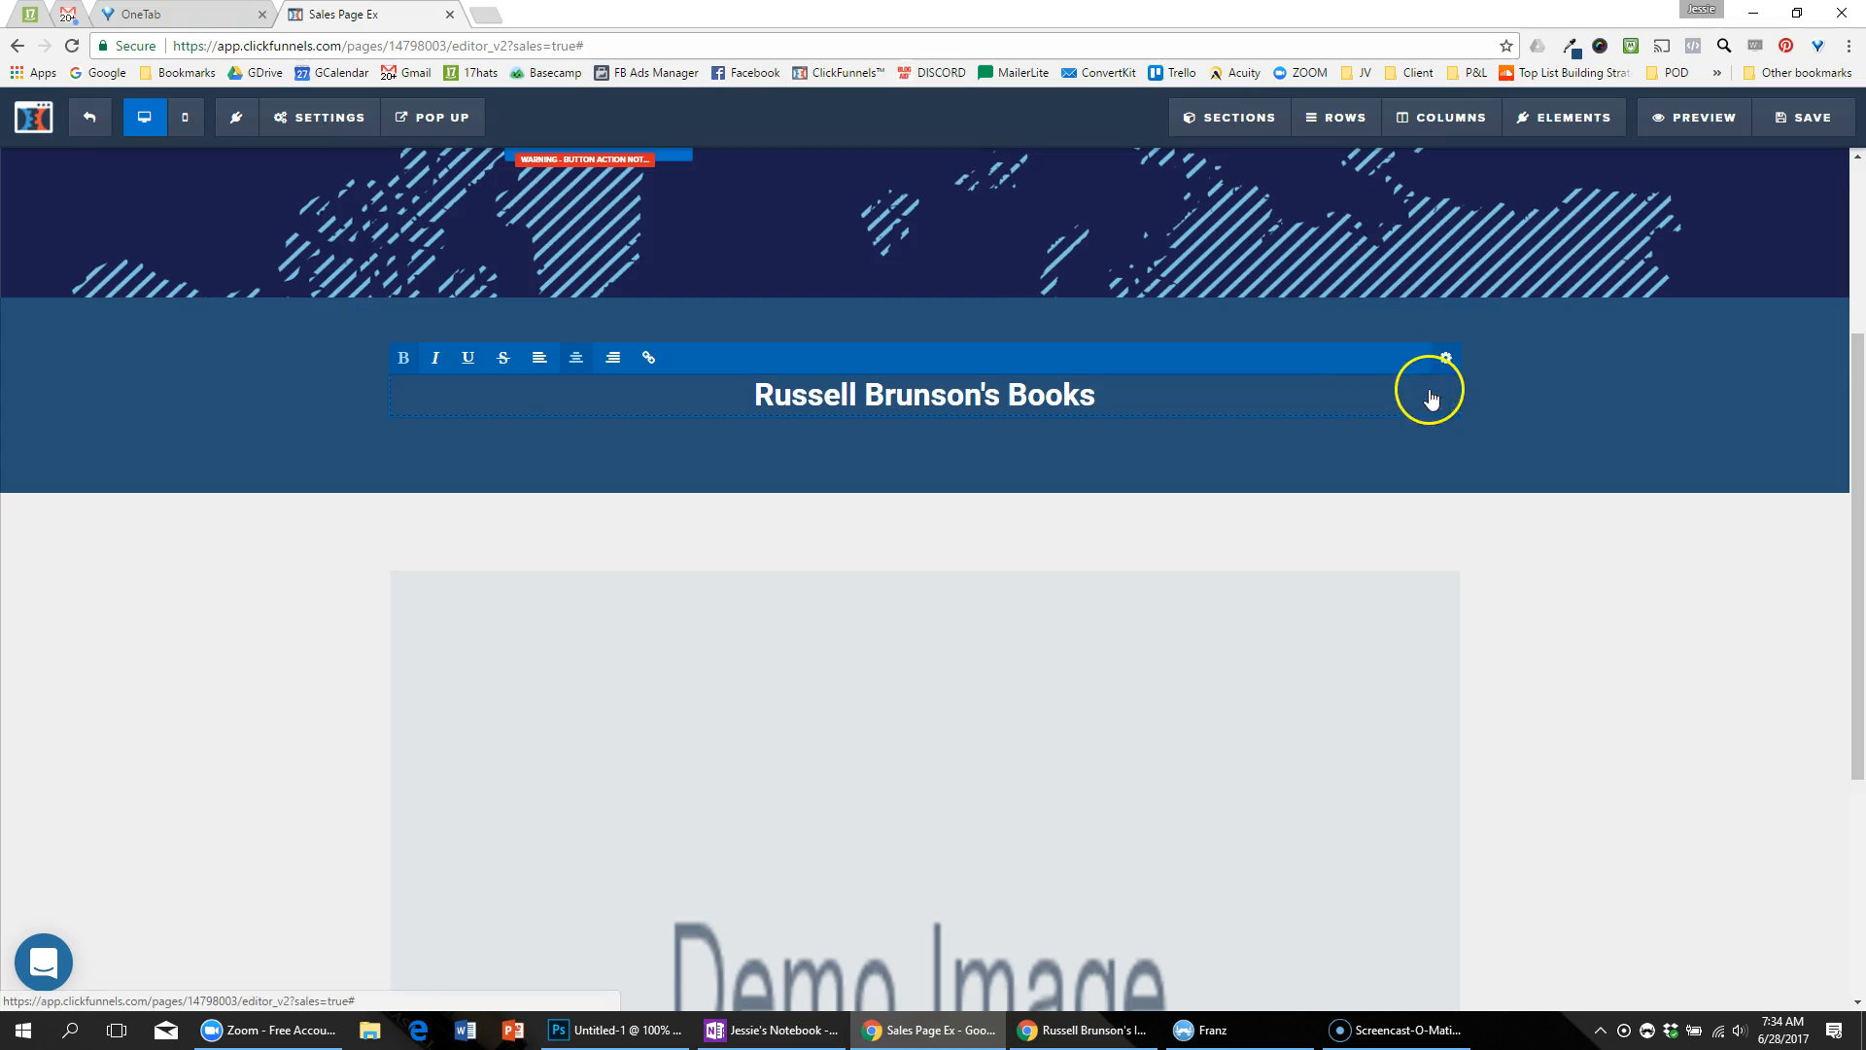
# Step: Set the "Russell Brunson's Books" headline's font size to 52 and compare it with the reference page's title
pyautogui.click(1443, 359)
pyautogui.moveTo(1711, 374); pyautogui.dragTo(1750, 378)
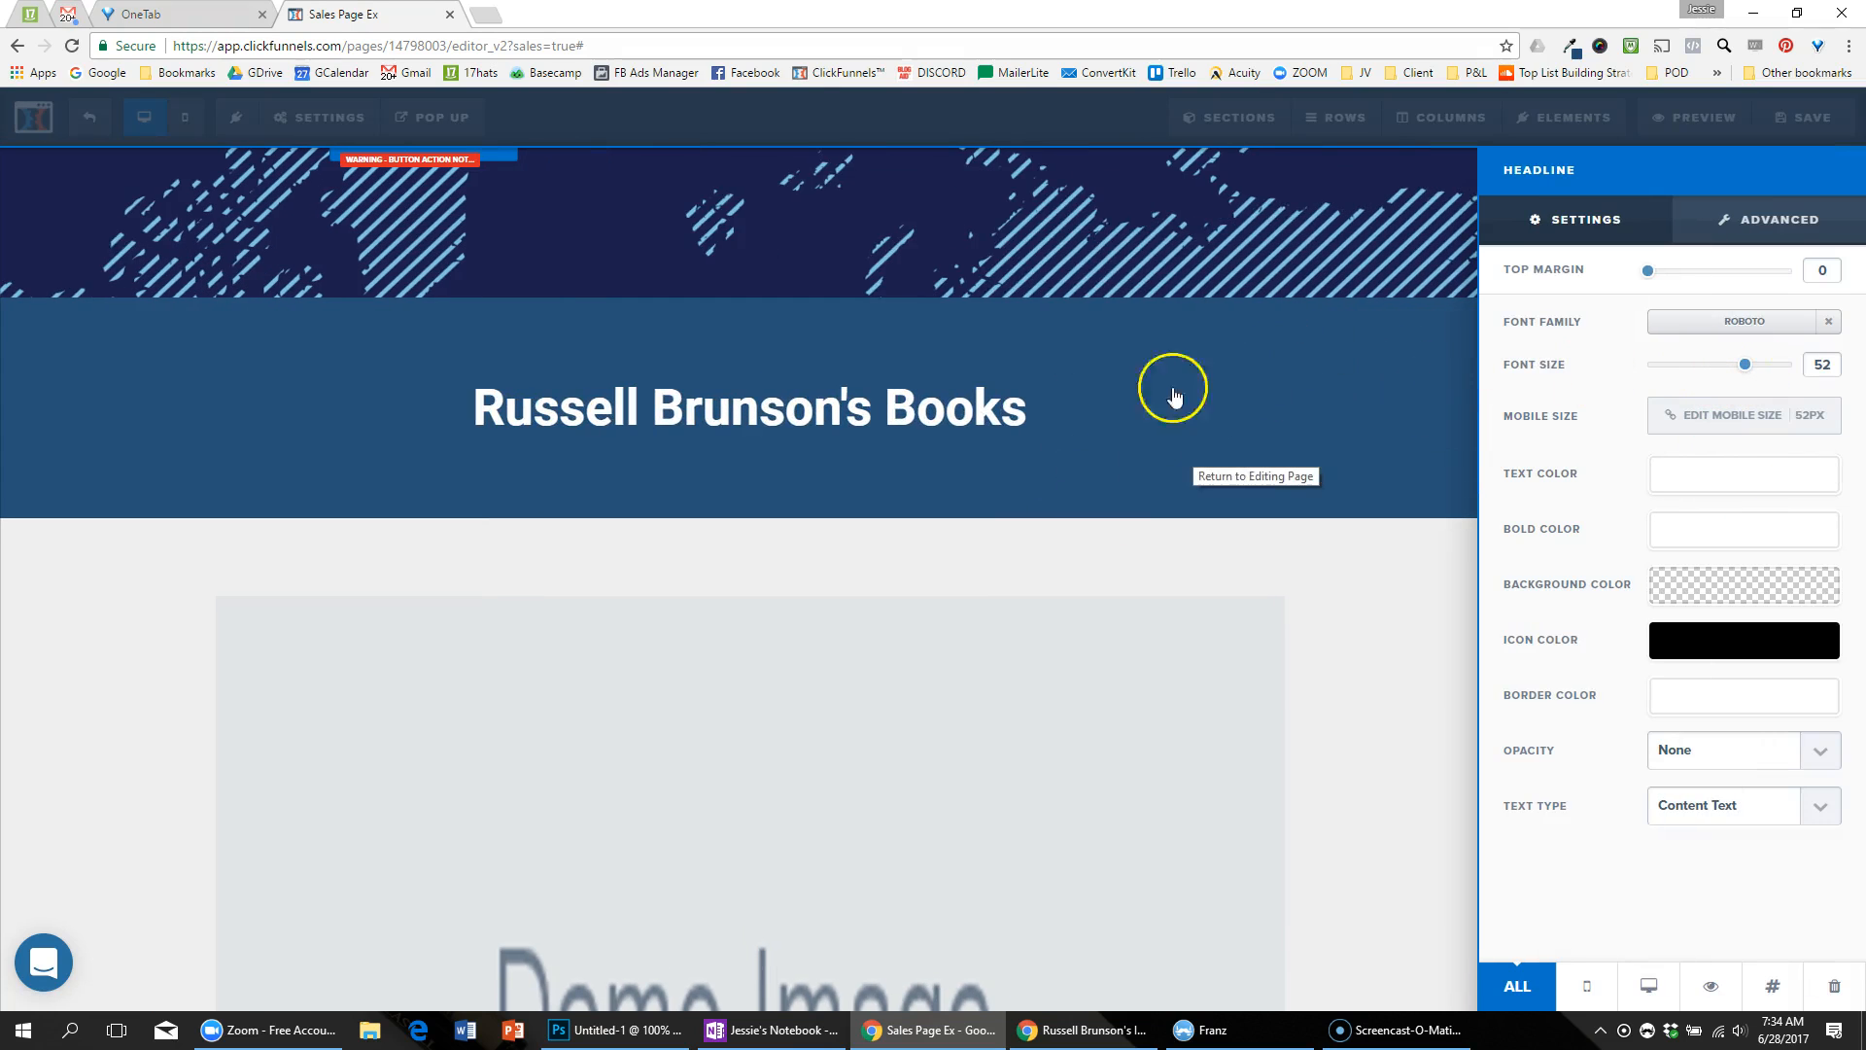
pyautogui.hotkey('alt', 'Tab')
pyautogui.click(1230, 544)
pyautogui.hotkey('alt', 'Tab')
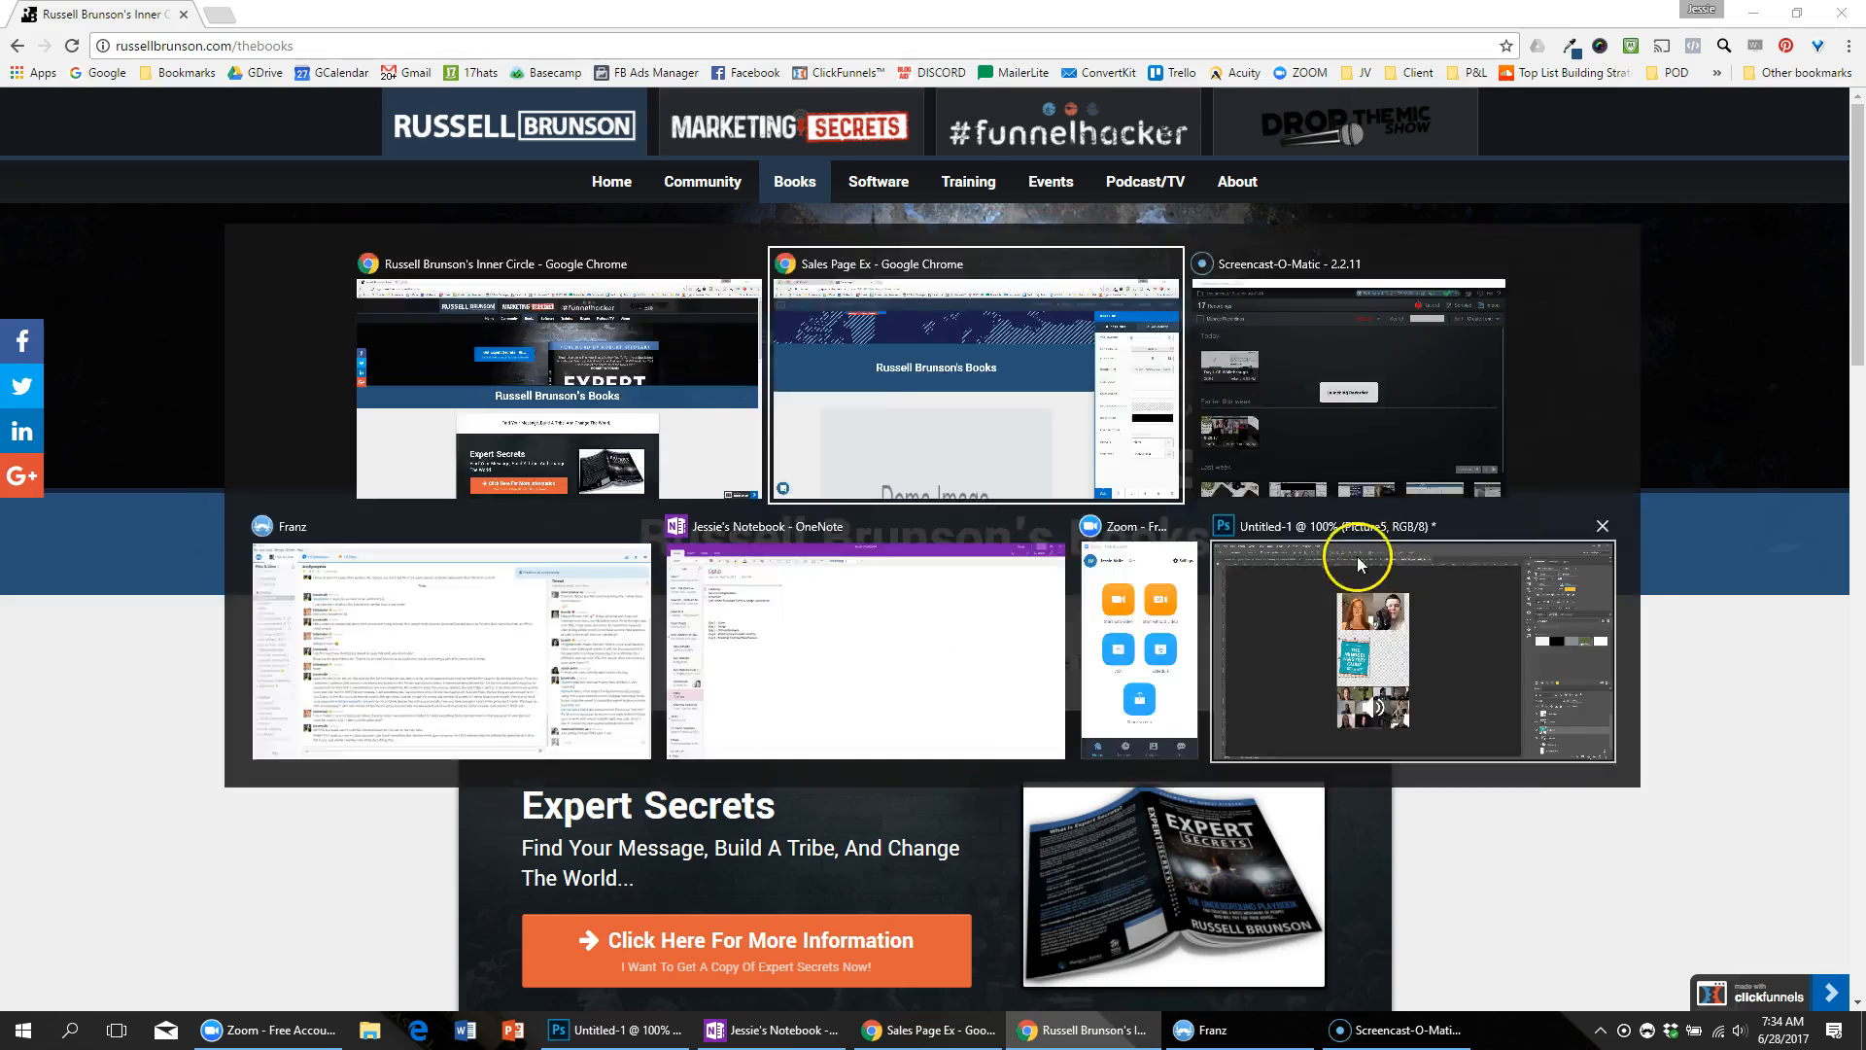
pyautogui.click(1188, 431)
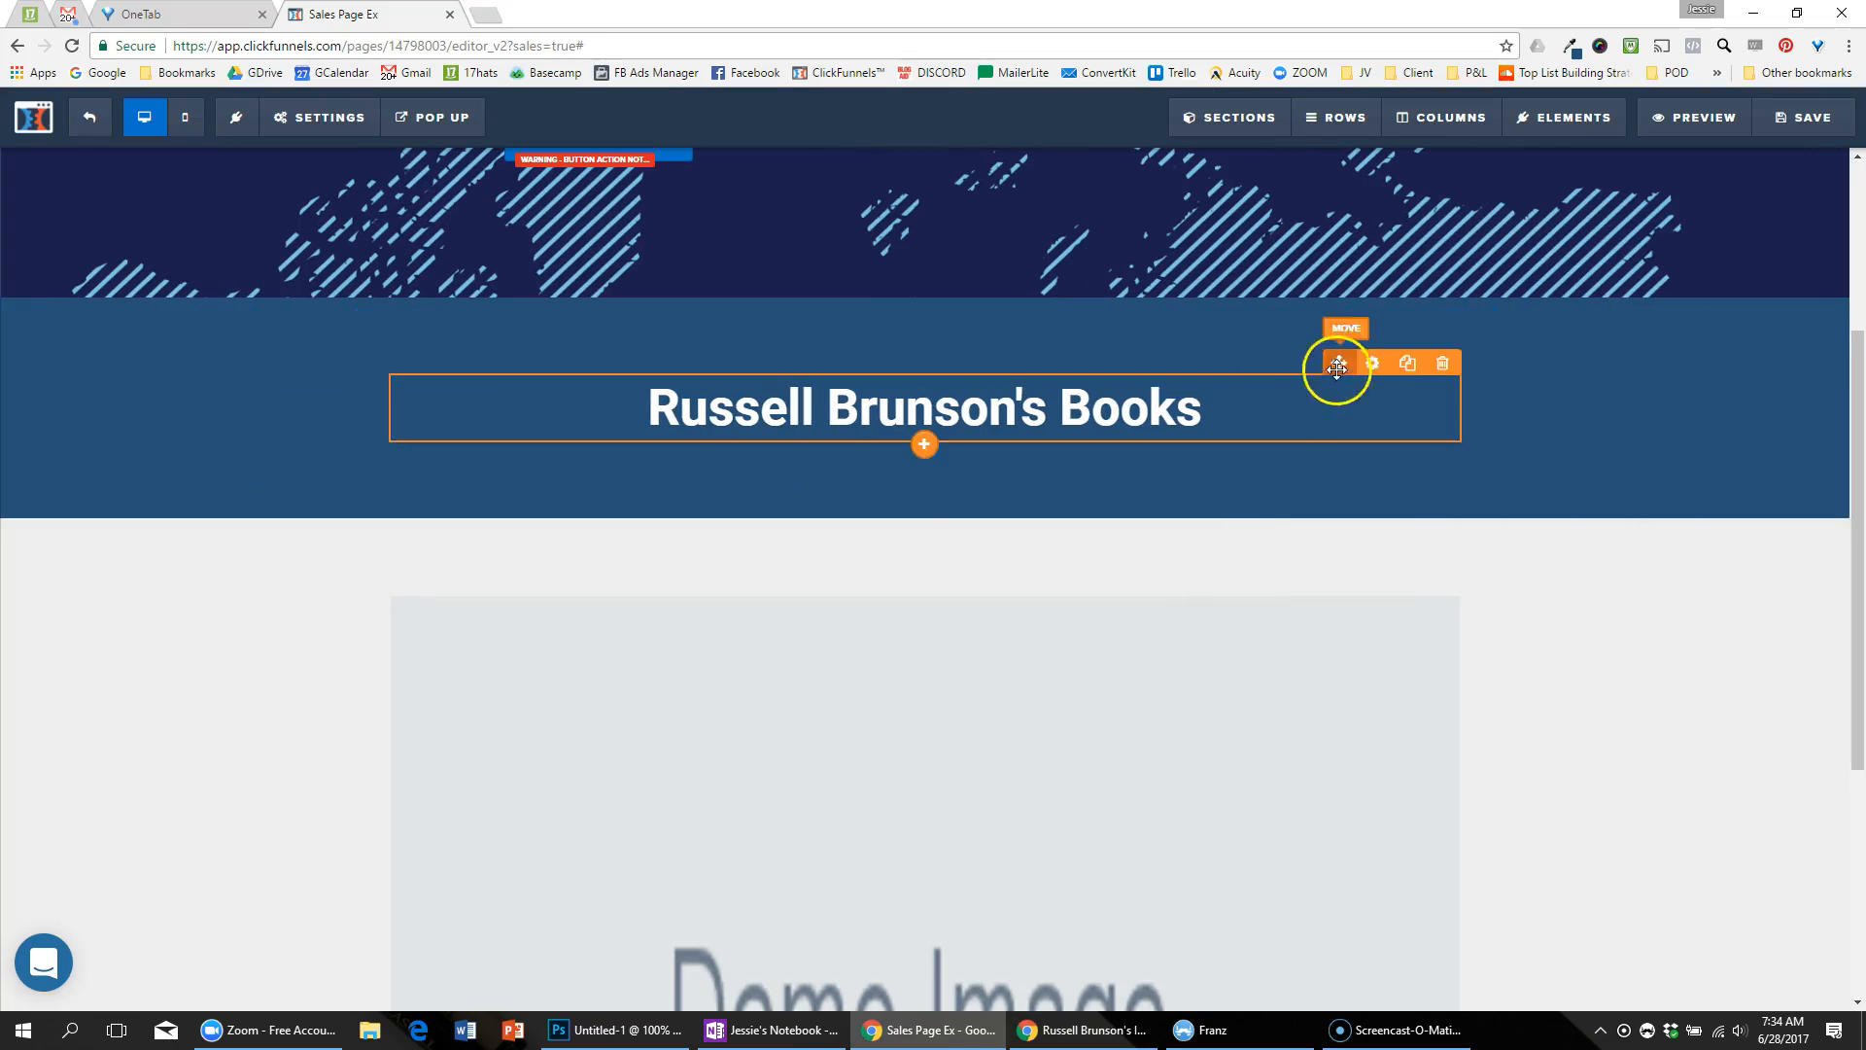
# Step: Set the blue title section's top and bottom padding to 20 each, checking the band's height against the reference page
pyautogui.click(1368, 322)
pyautogui.moveTo(1705, 713); pyautogui.dragTo(1650, 756)
pyautogui.click(1391, 325)
pyautogui.click(1829, 309)
pyautogui.moveTo(1705, 732); pyautogui.dragTo(1664, 795)
pyautogui.hotkey('alt', 'Tab')
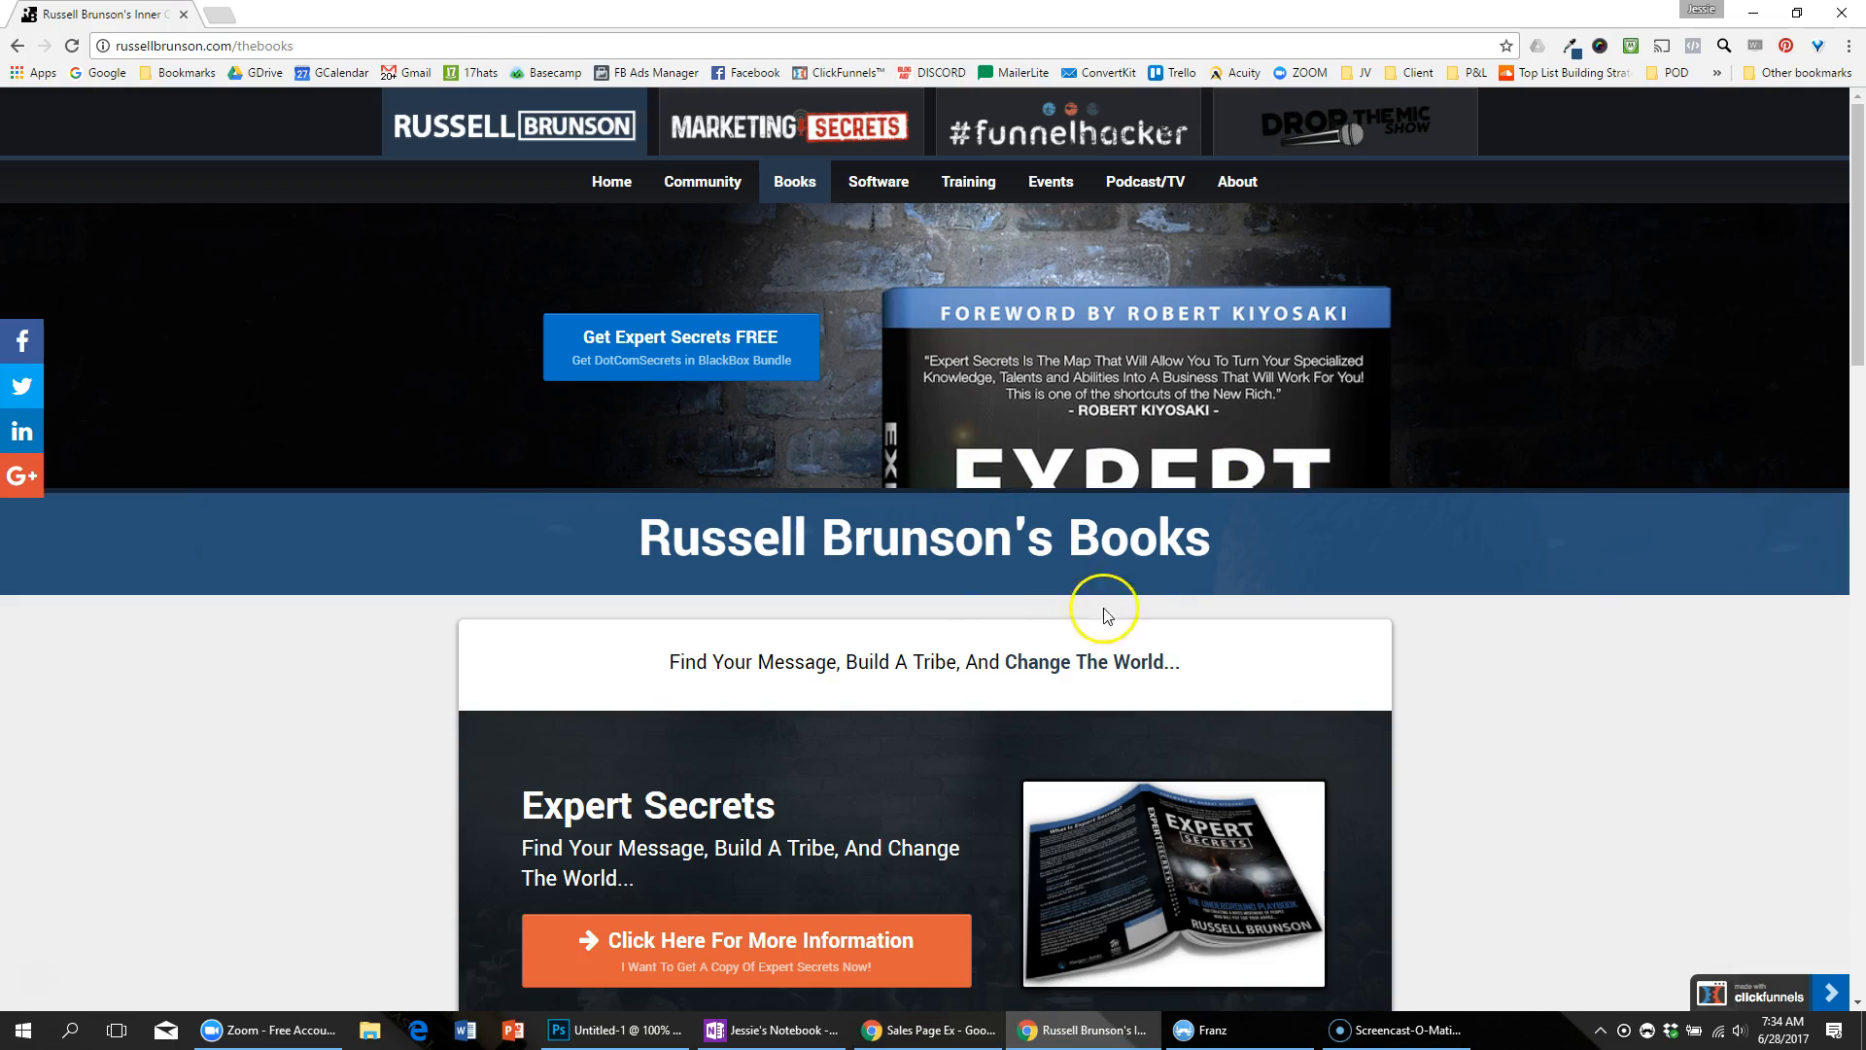
pyautogui.hotkey('alt', 'Tab')
pyautogui.moveTo(1664, 741); pyautogui.dragTo(1679, 778)
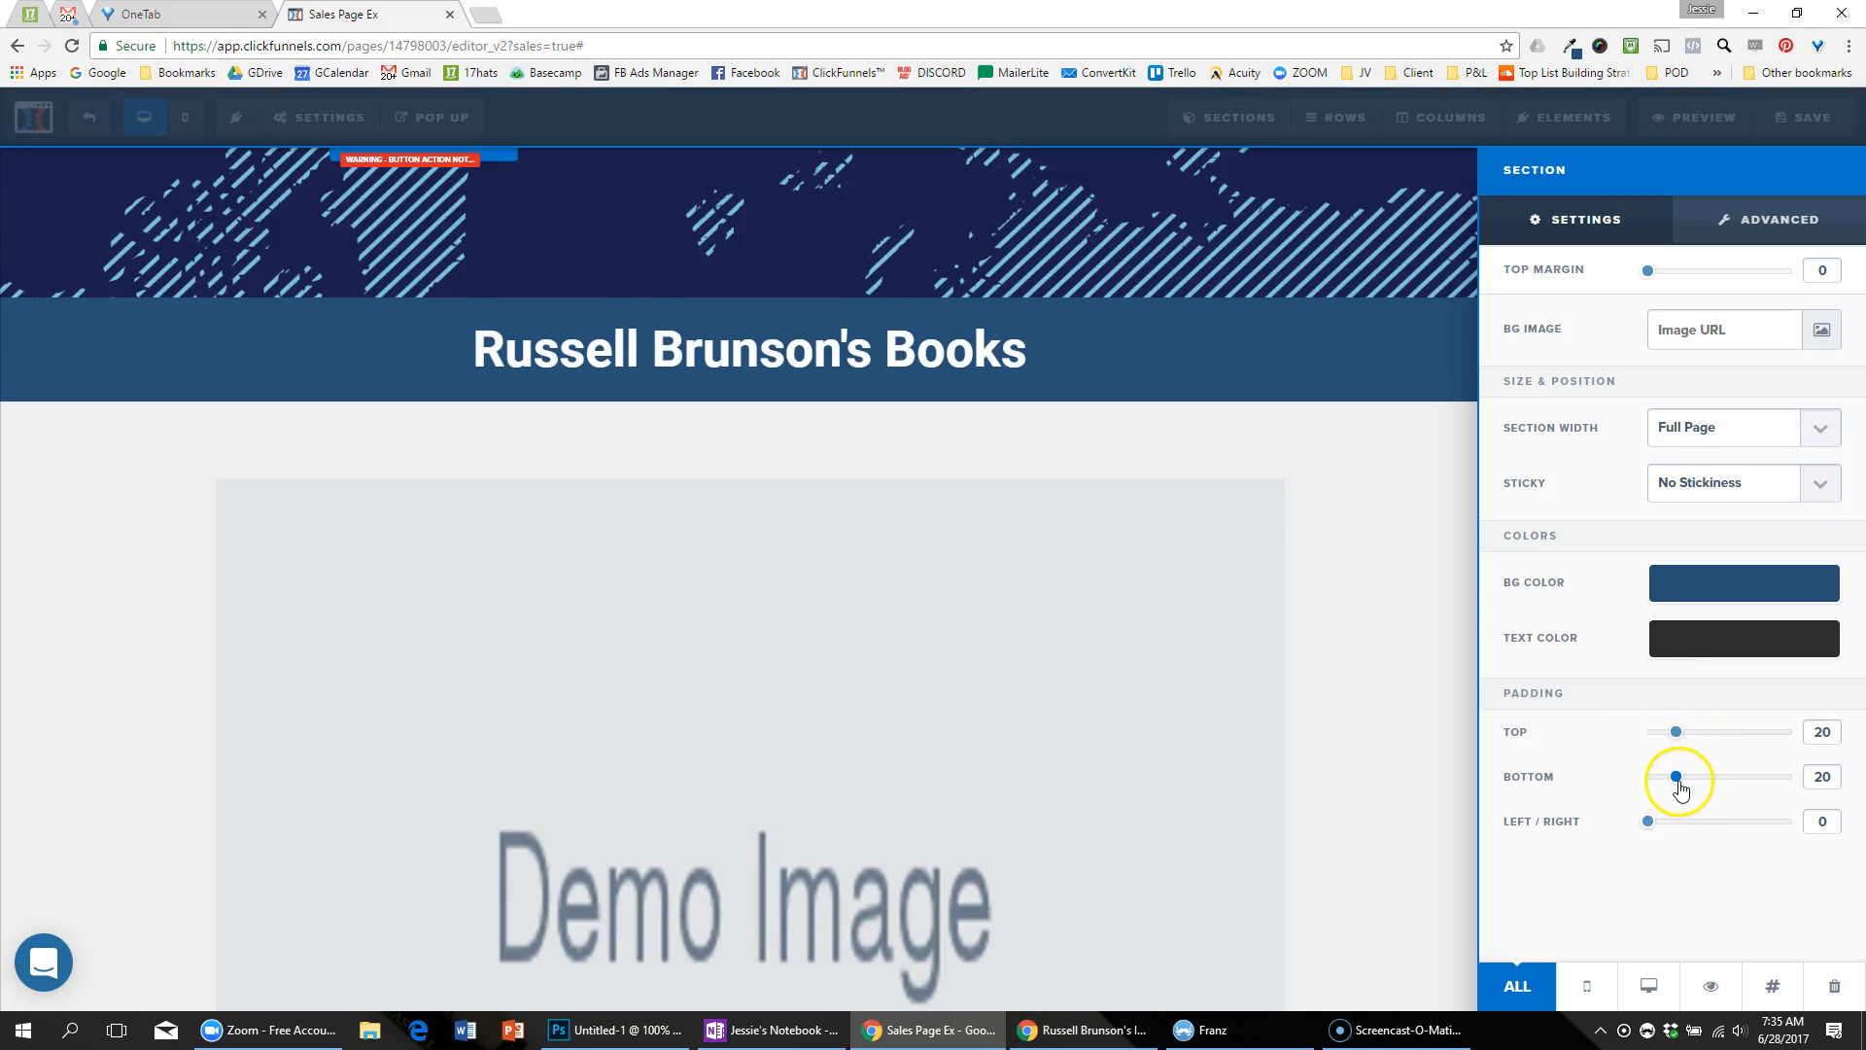
pyautogui.hotkey('alt', 'Tab')
pyautogui.hotkey('alt', 'Tab')
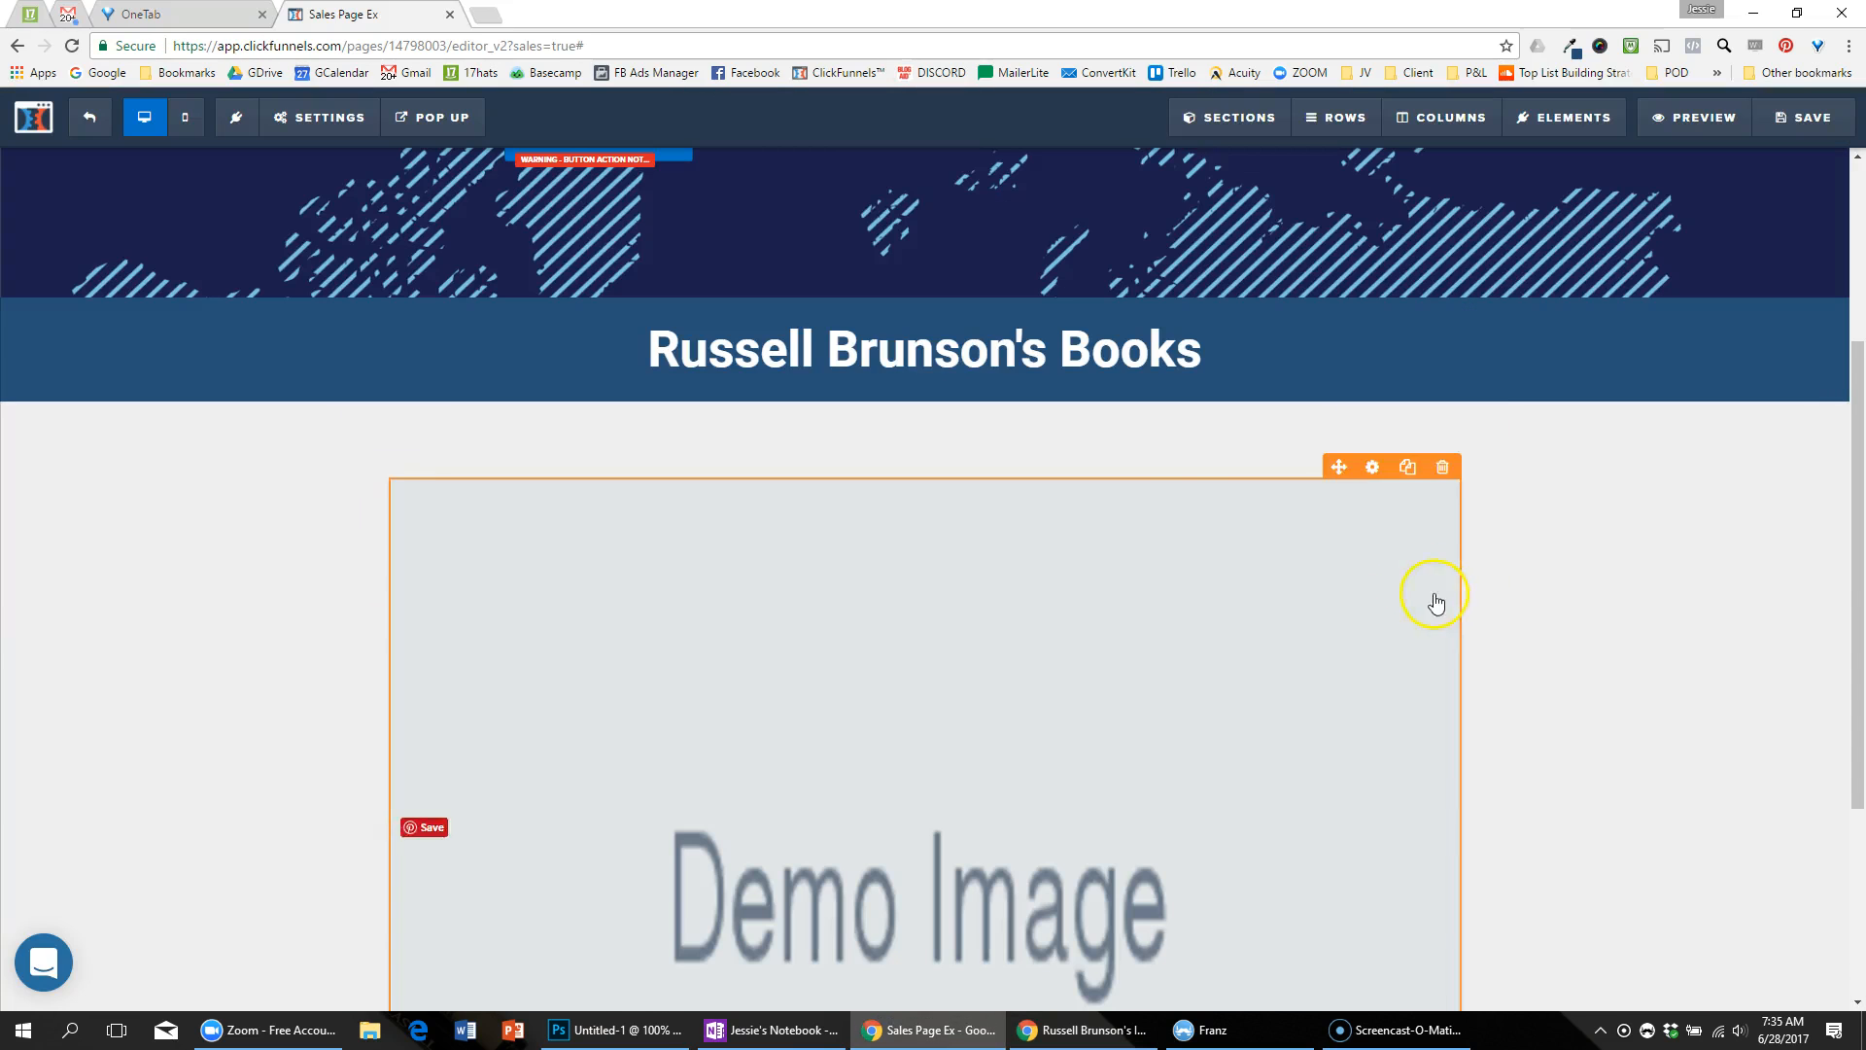
# Step: Delete the large demo image section below the title band and add a new medium-width section in its place
pyautogui.hotkey('alt', 'Tab')
pyautogui.scroll(-3, 982, 476)
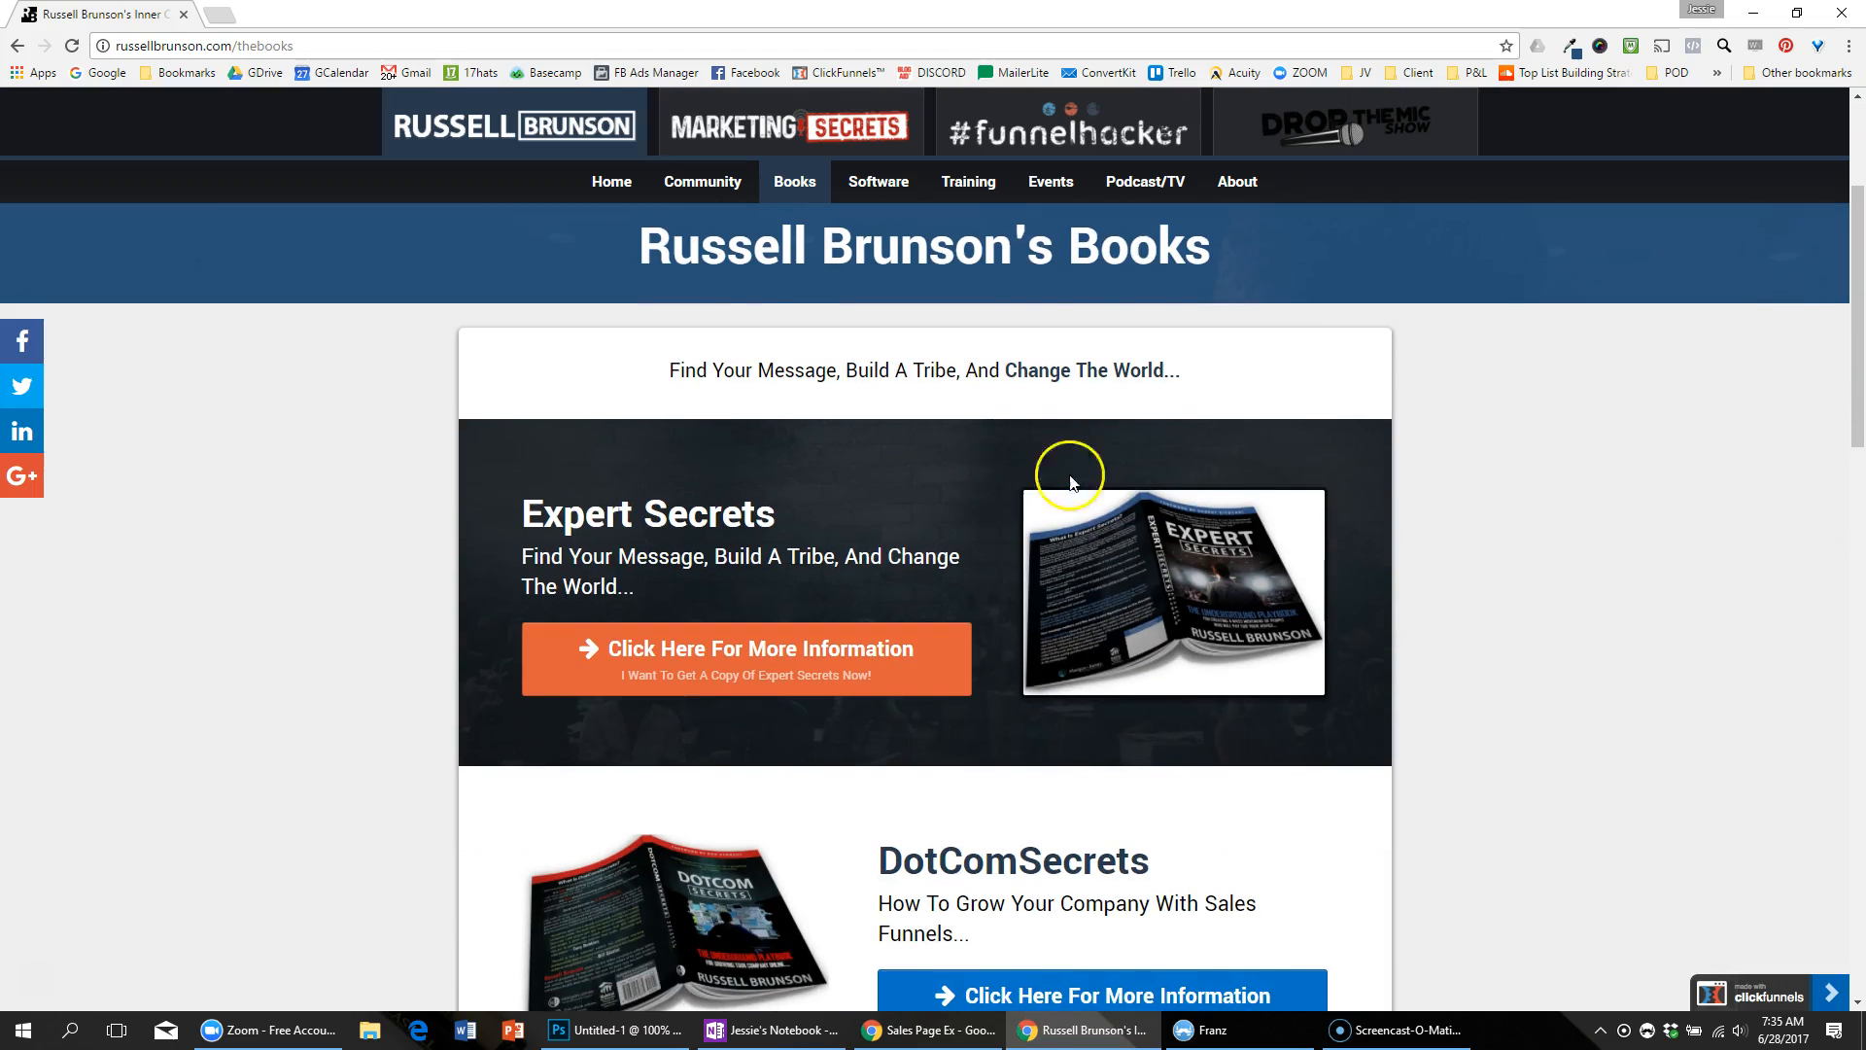
pyautogui.hotkey('alt', 'Tab')
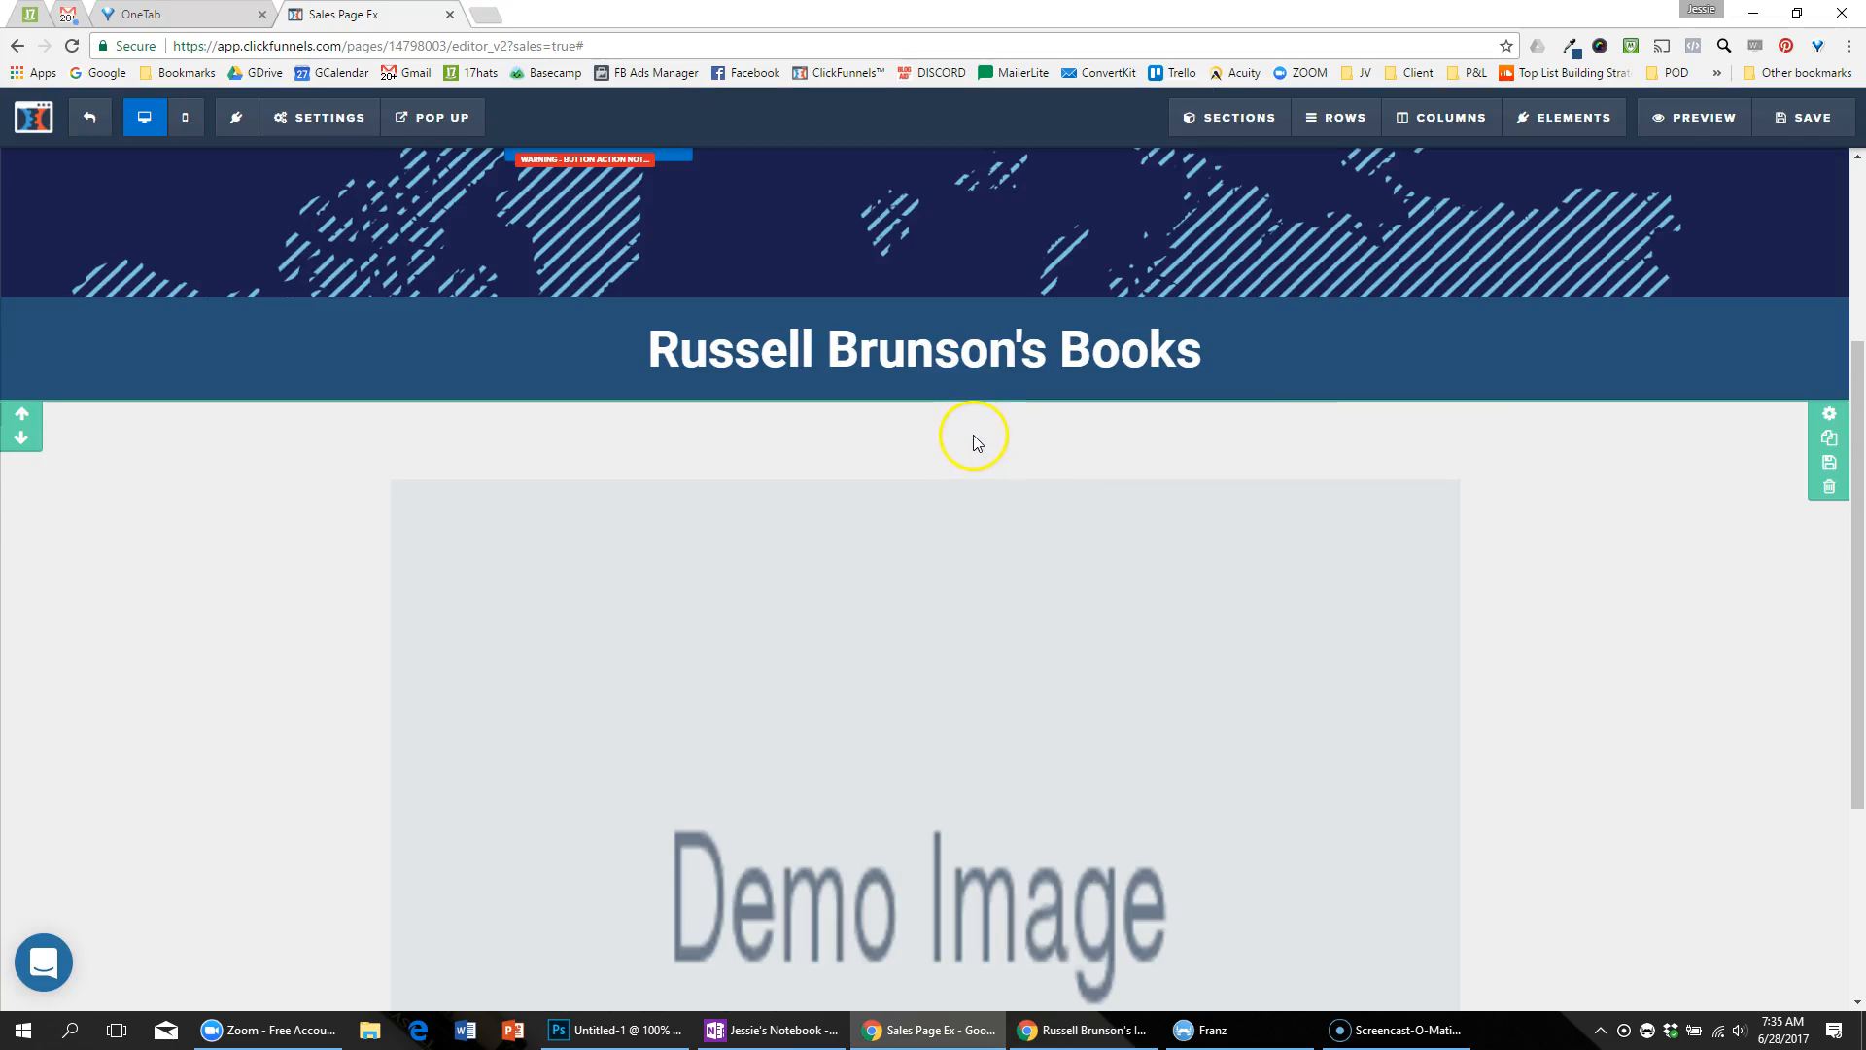
pyautogui.click(1832, 486)
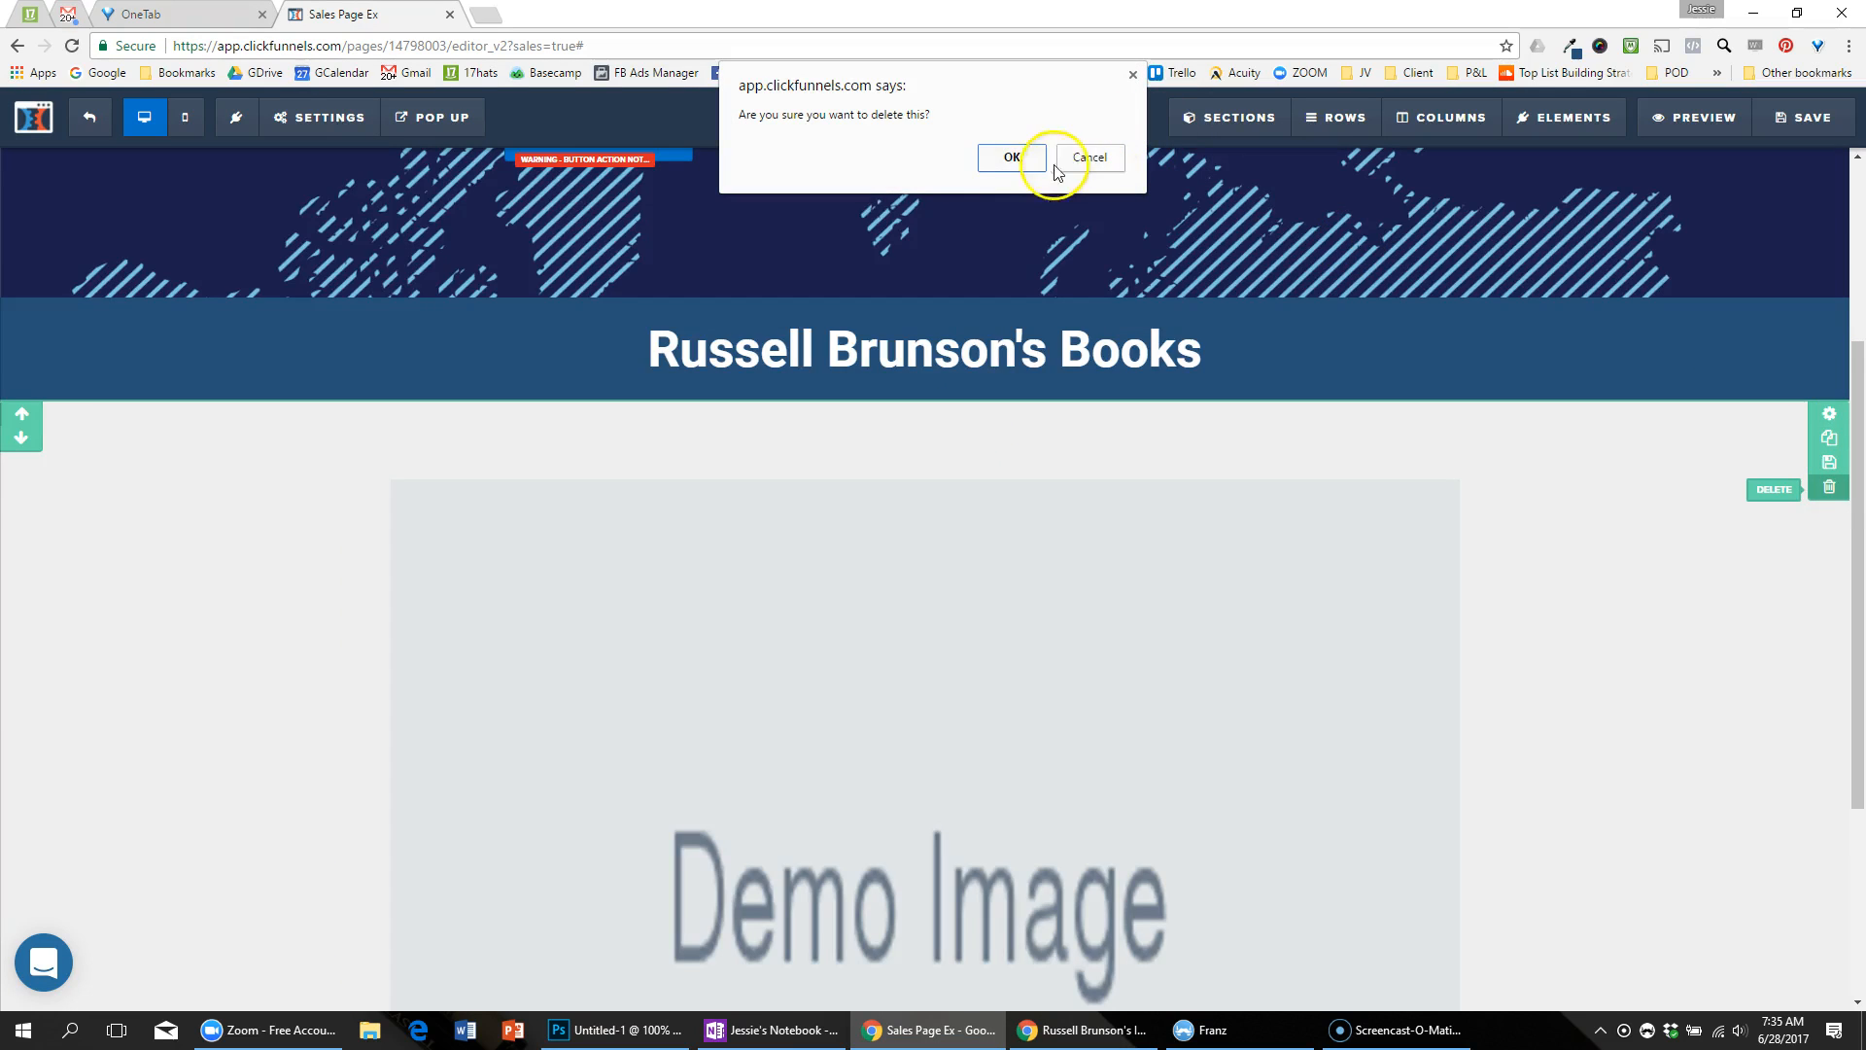
pyautogui.click(1019, 158)
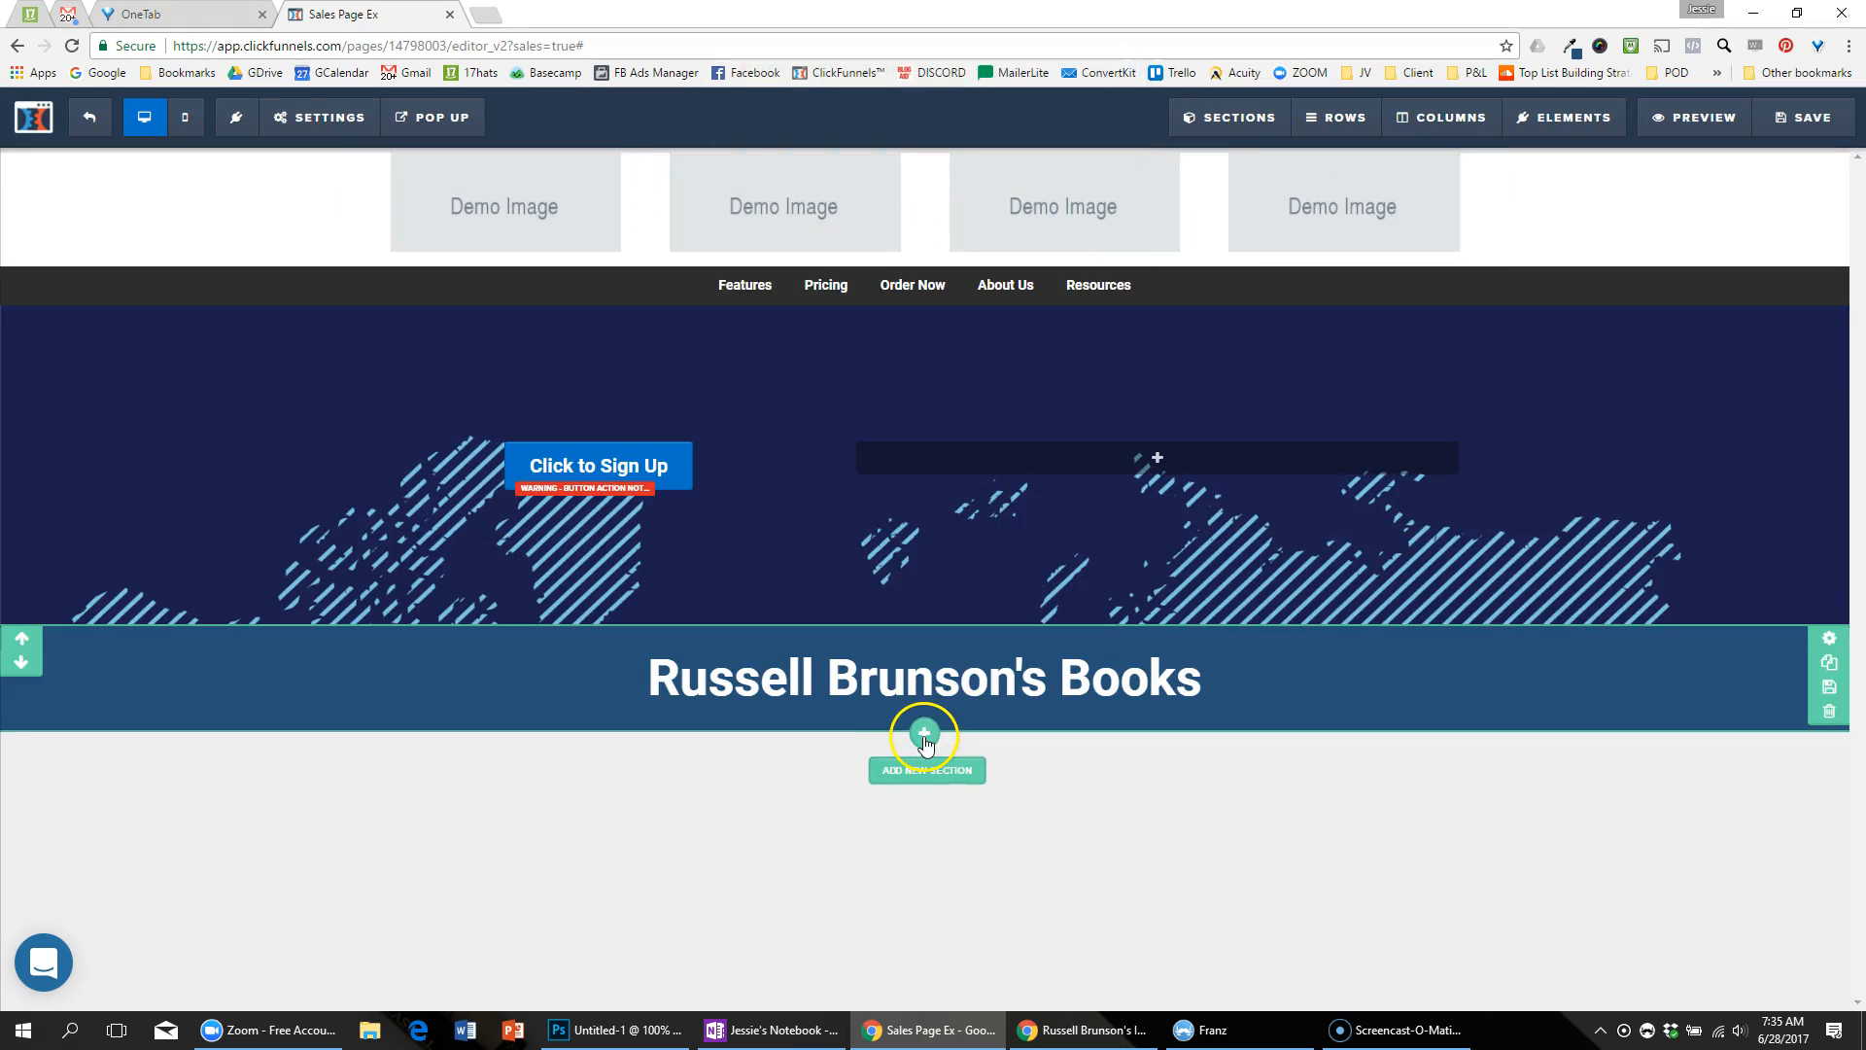
pyautogui.click(925, 738)
pyautogui.moveTo(1497, 350); pyautogui.dragTo(929, 914)
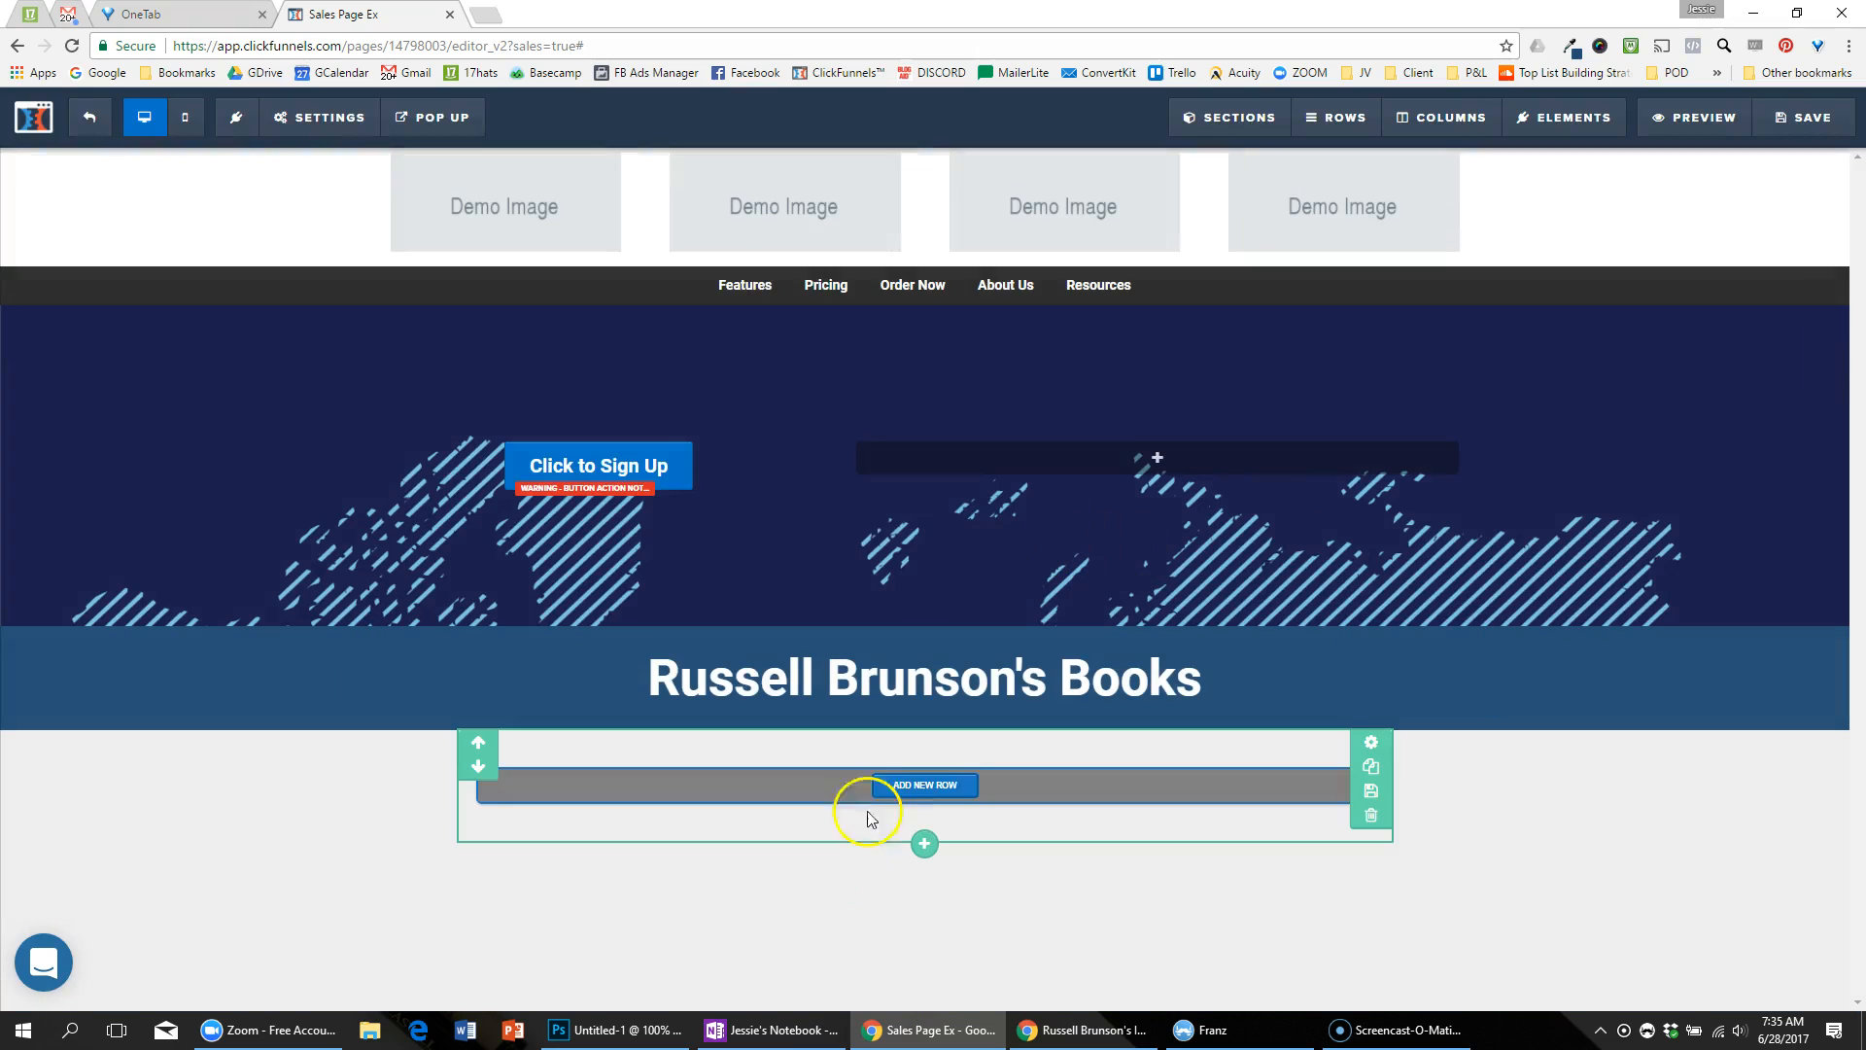
# Step: Try the Wide and Small widths on the new section, return it to Medium and compare with the reference page
pyautogui.click(1362, 750)
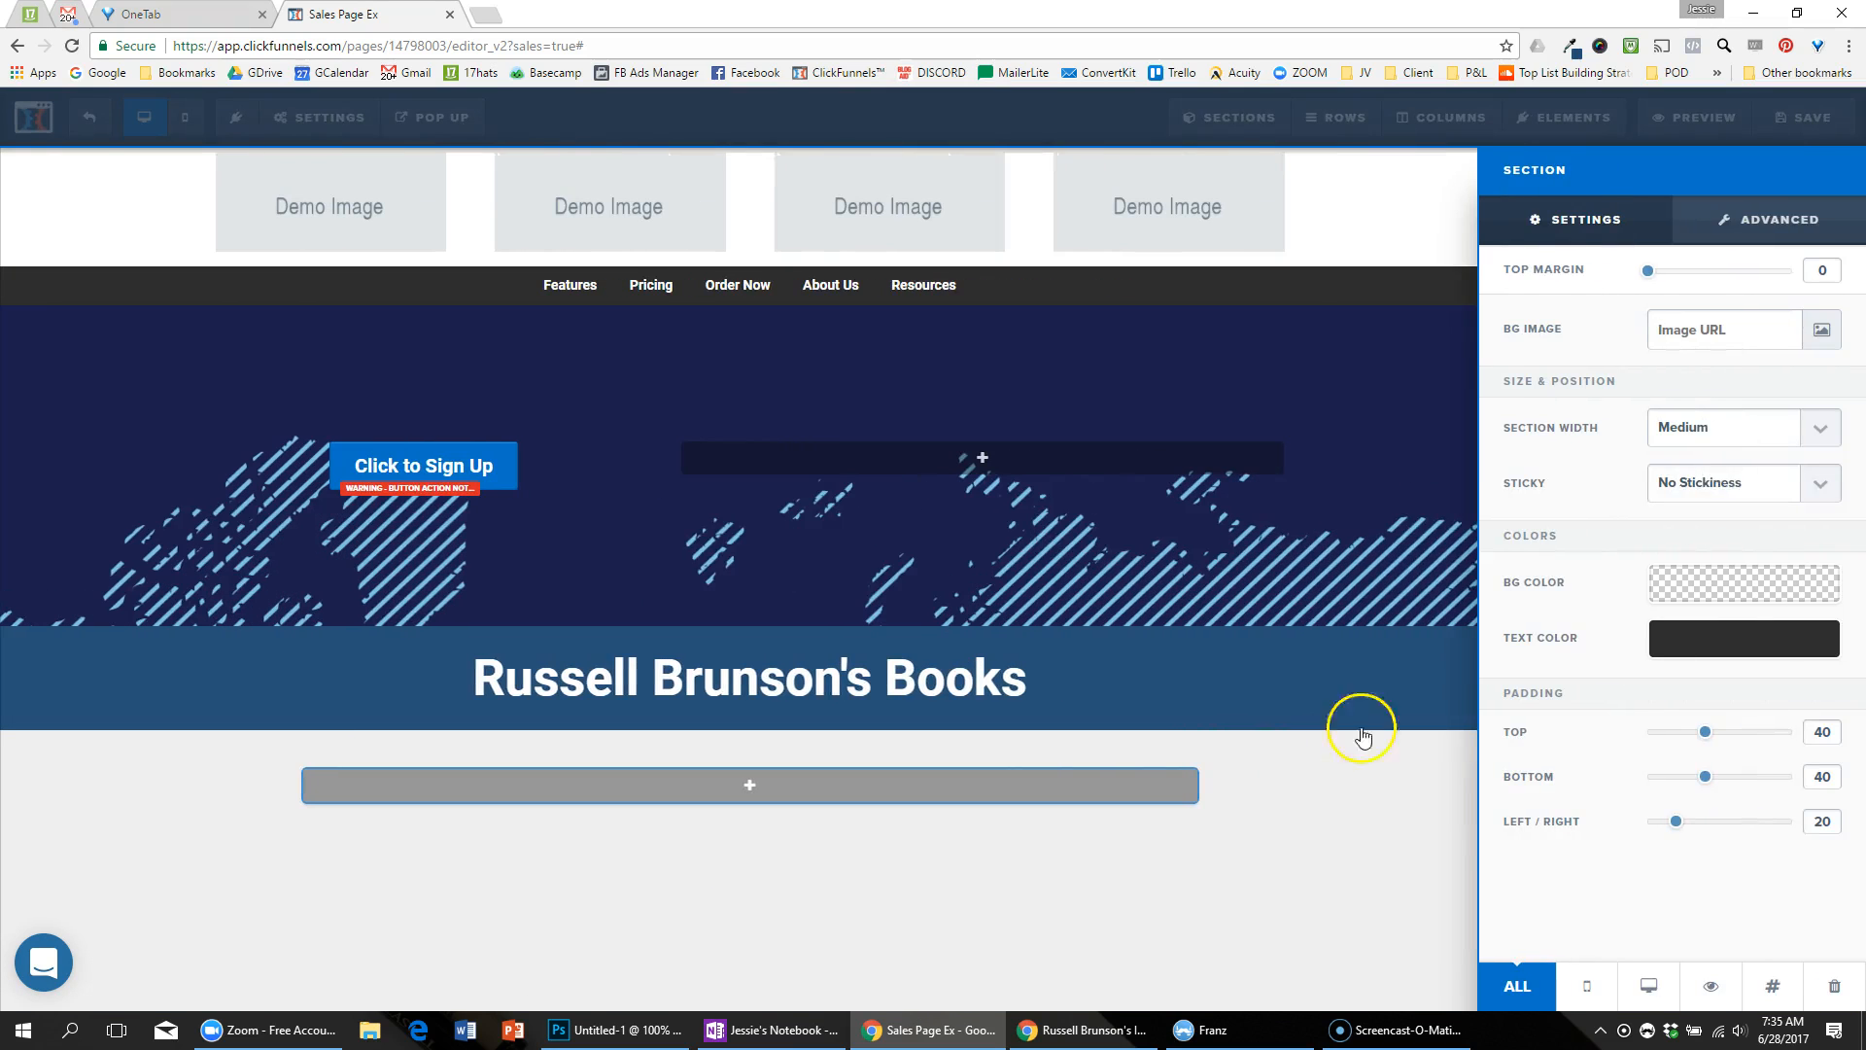
pyautogui.click(1755, 453)
pyautogui.click(1740, 478)
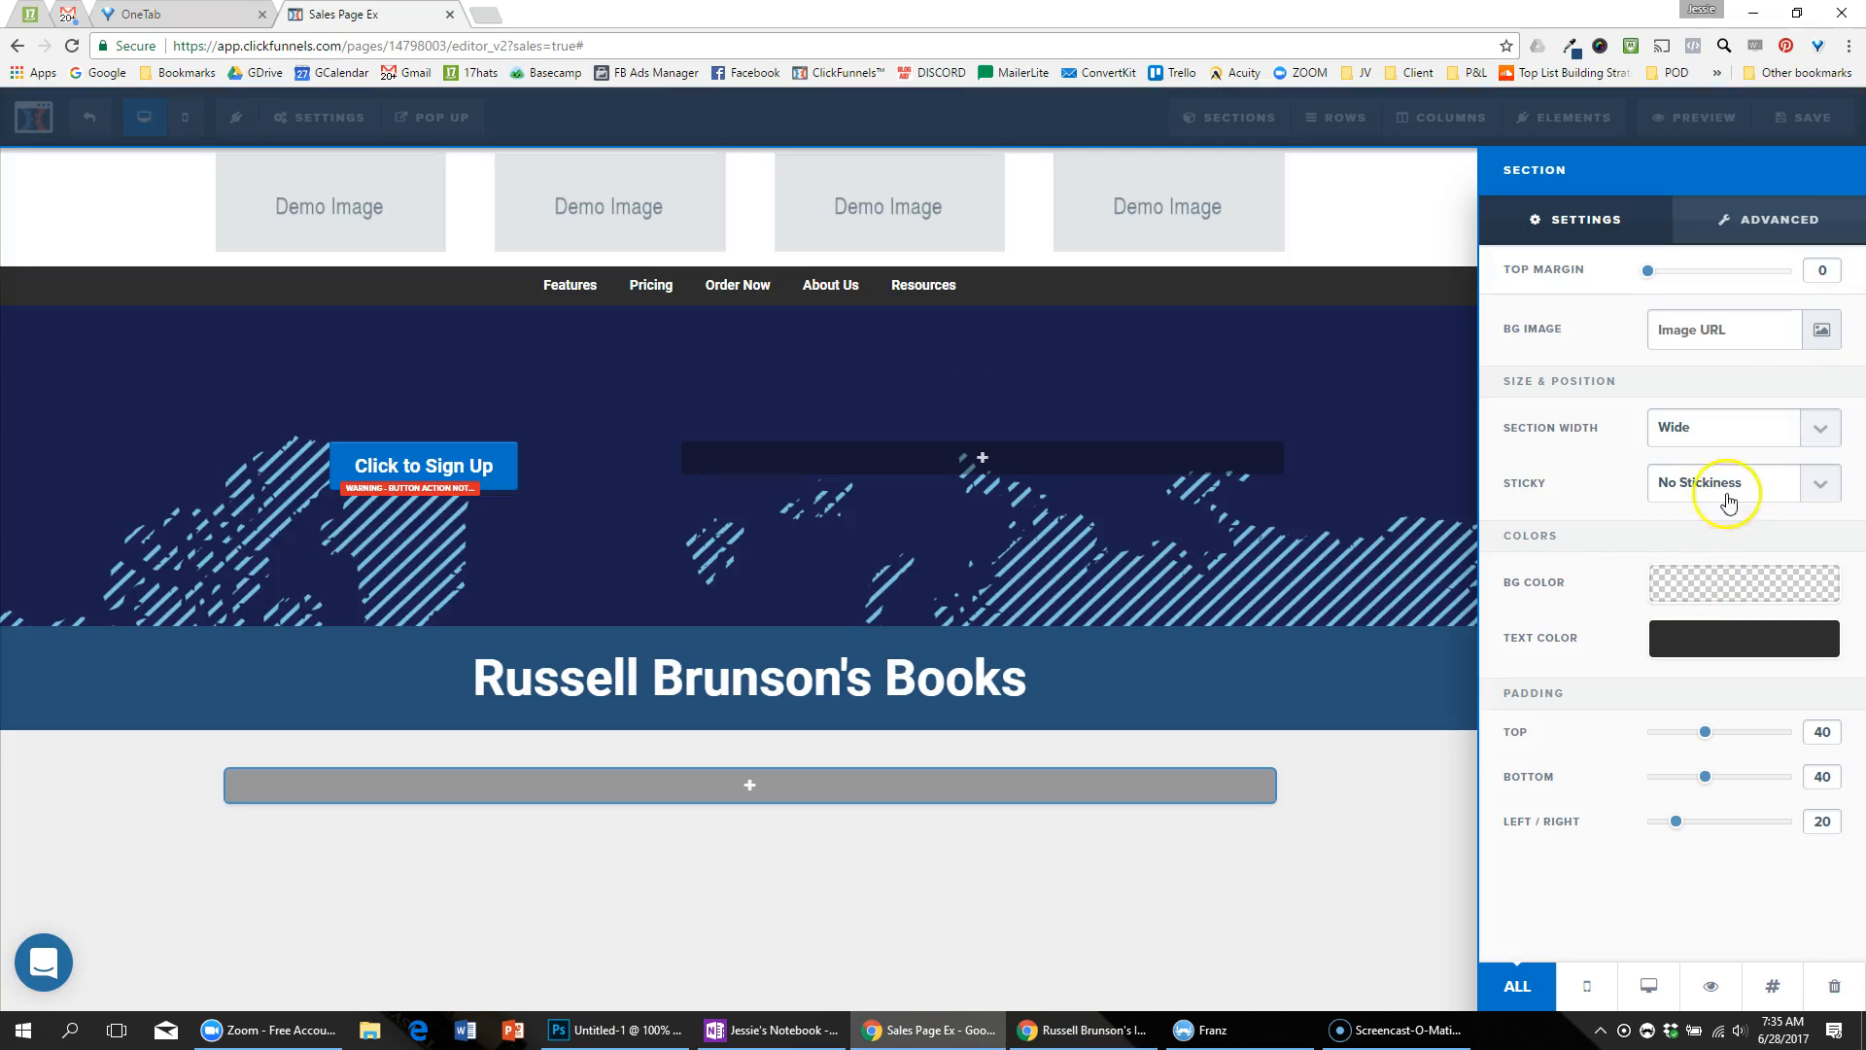
pyautogui.click(1711, 433)
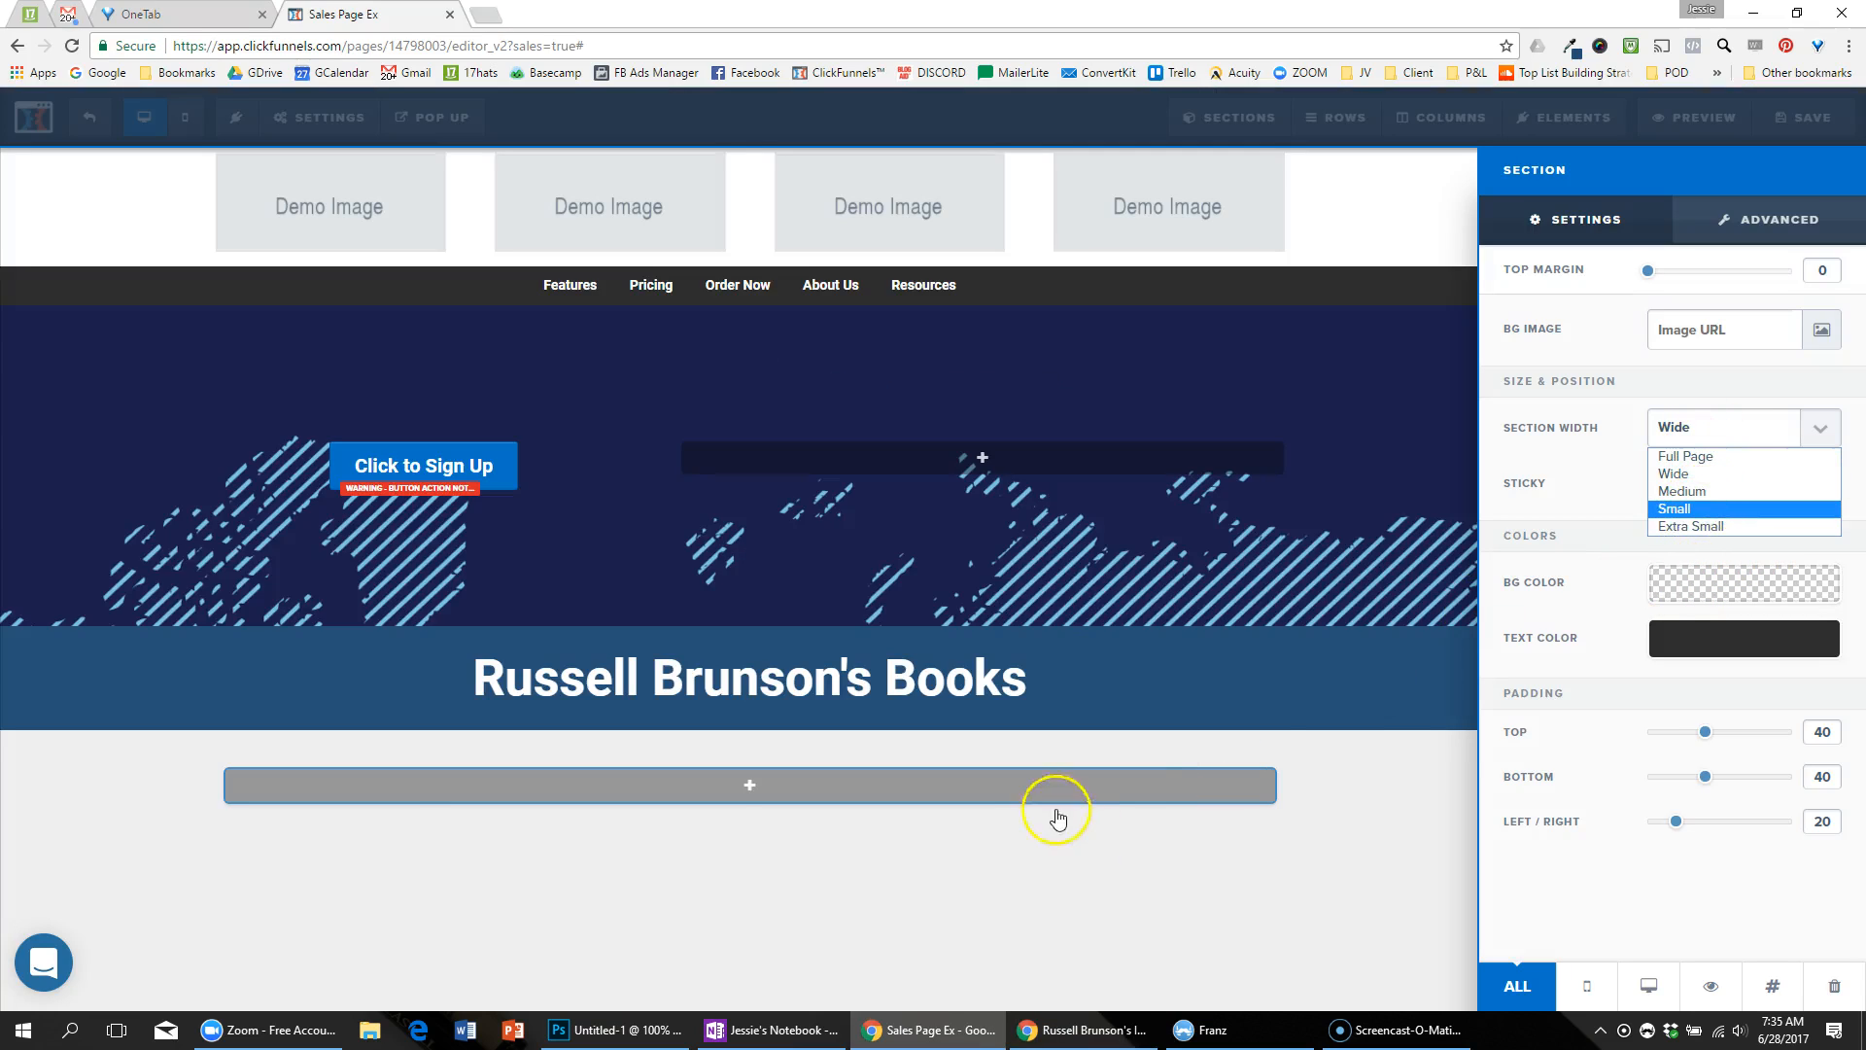
pyautogui.click(1672, 508)
pyautogui.click(1753, 442)
pyautogui.click(1750, 491)
pyautogui.hotkey('alt', 'Tab')
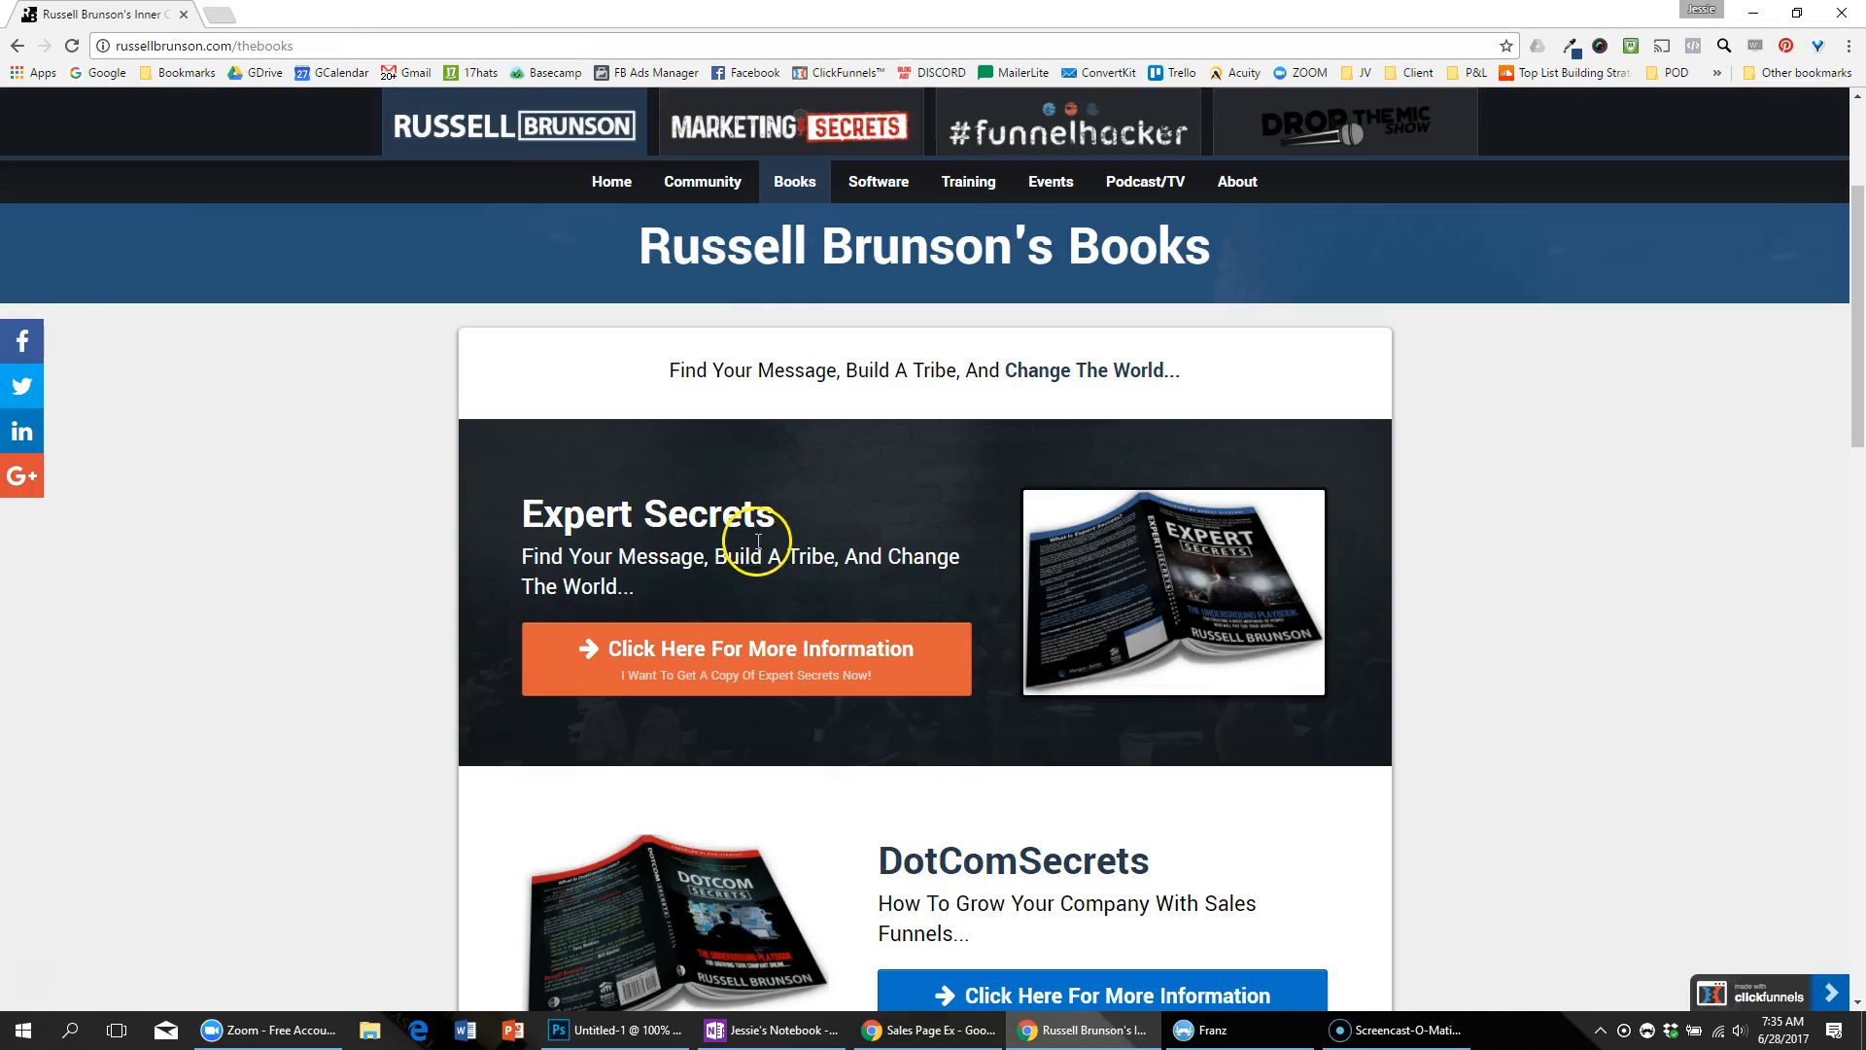
pyautogui.hotkey('alt', 'Tab')
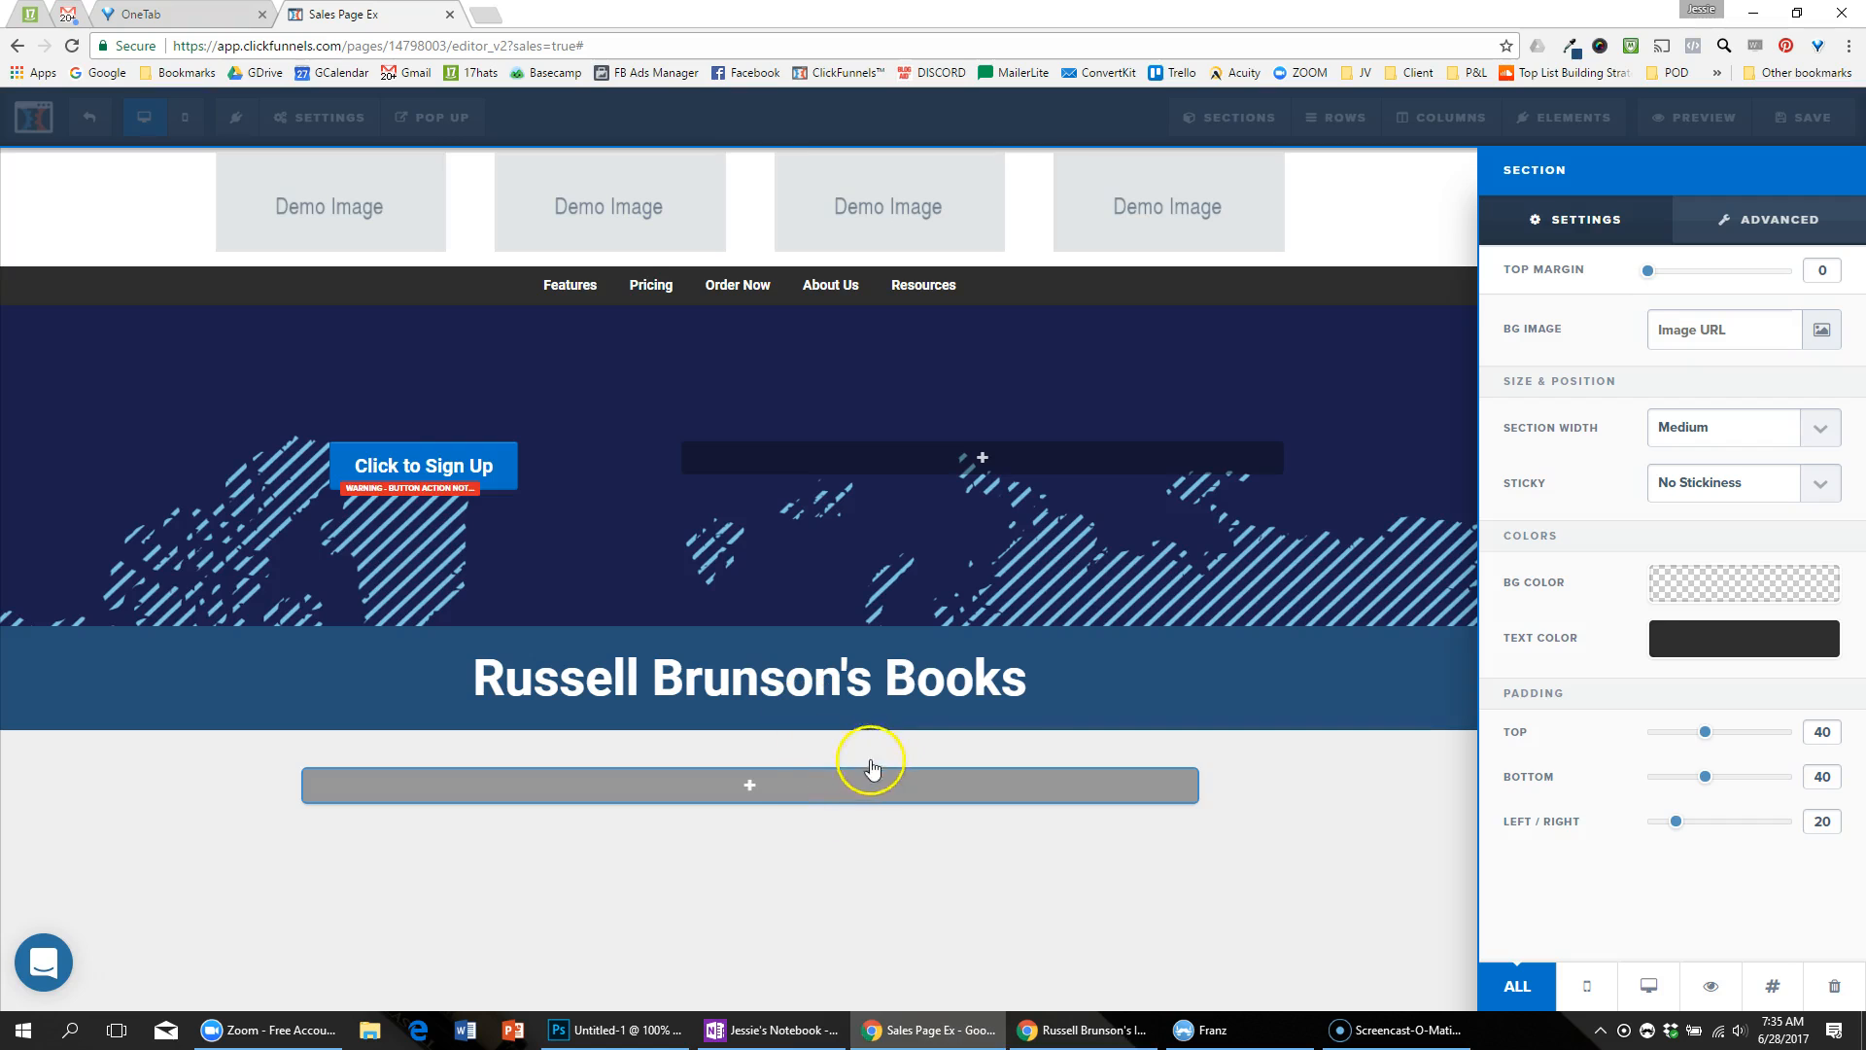
# Step: Add a one-column row to the new section and place a paragraph element in it
pyautogui.click(751, 793)
pyautogui.click(924, 797)
pyautogui.moveTo(1491, 190); pyautogui.dragTo(933, 947)
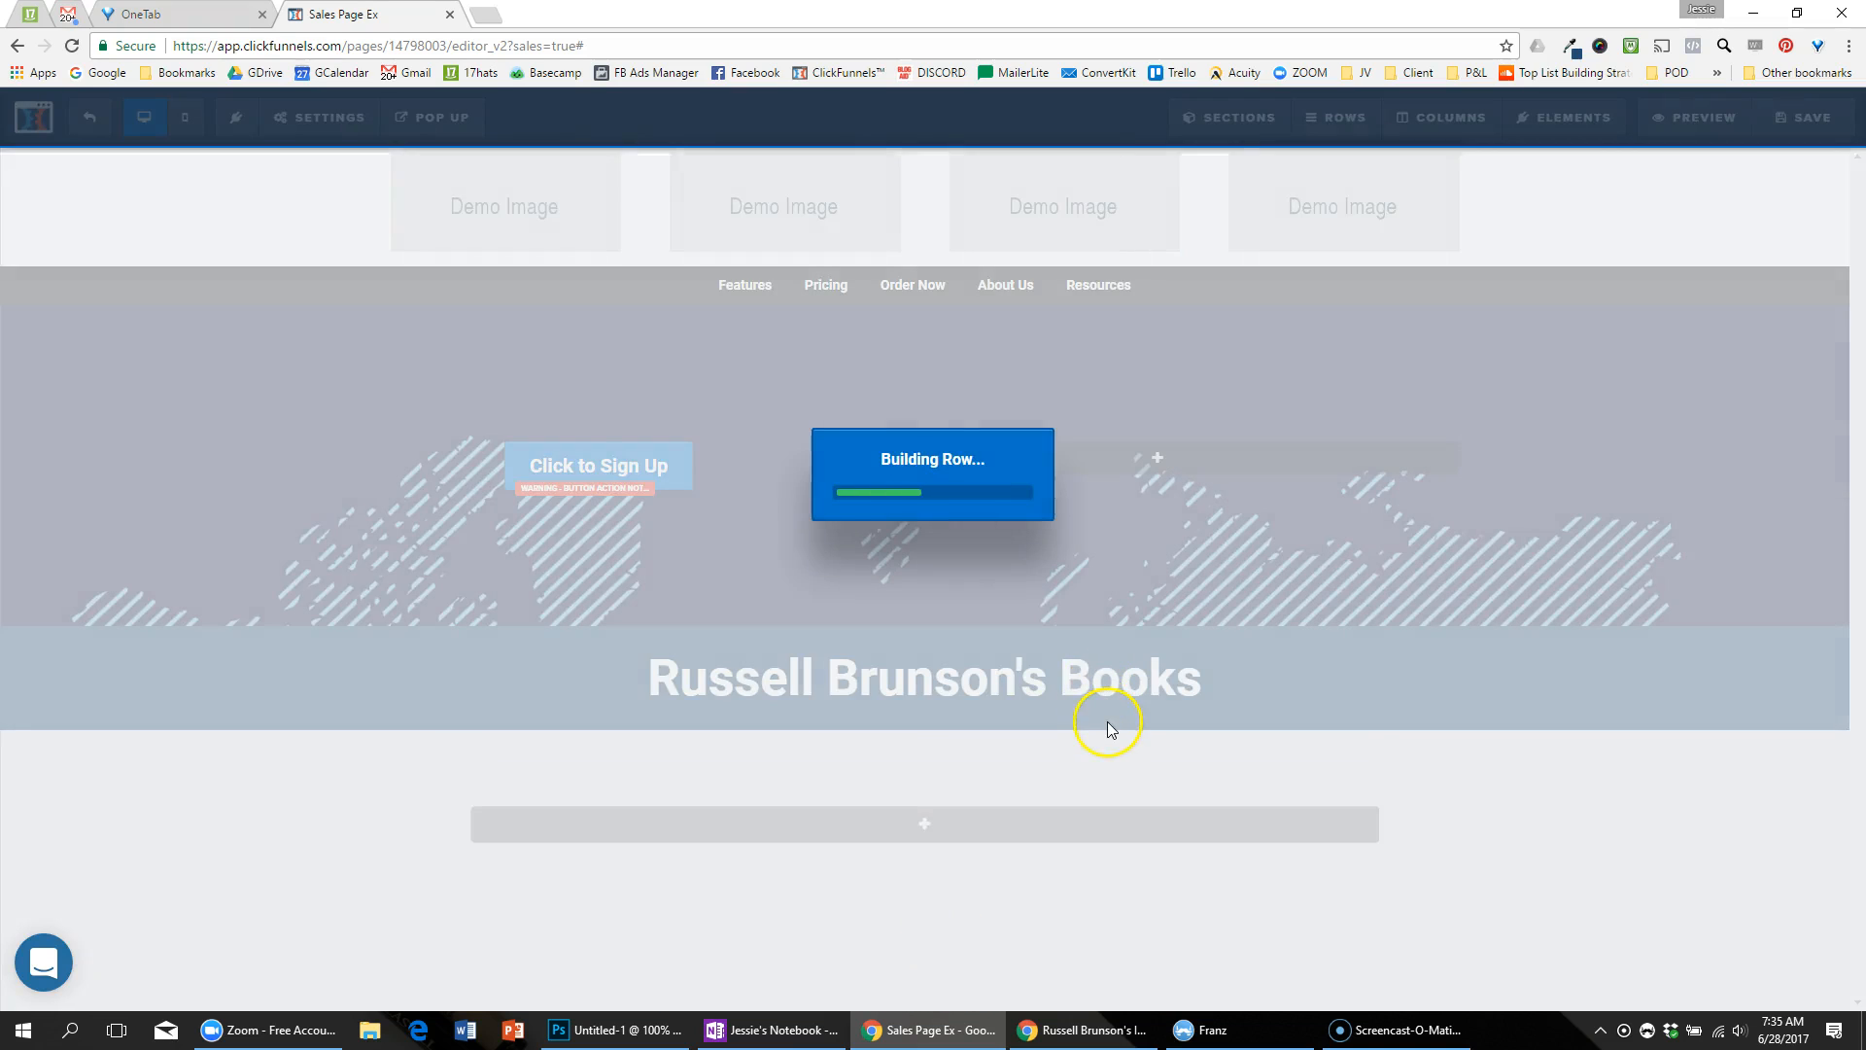
pyautogui.hotkey('alt', 'Tab')
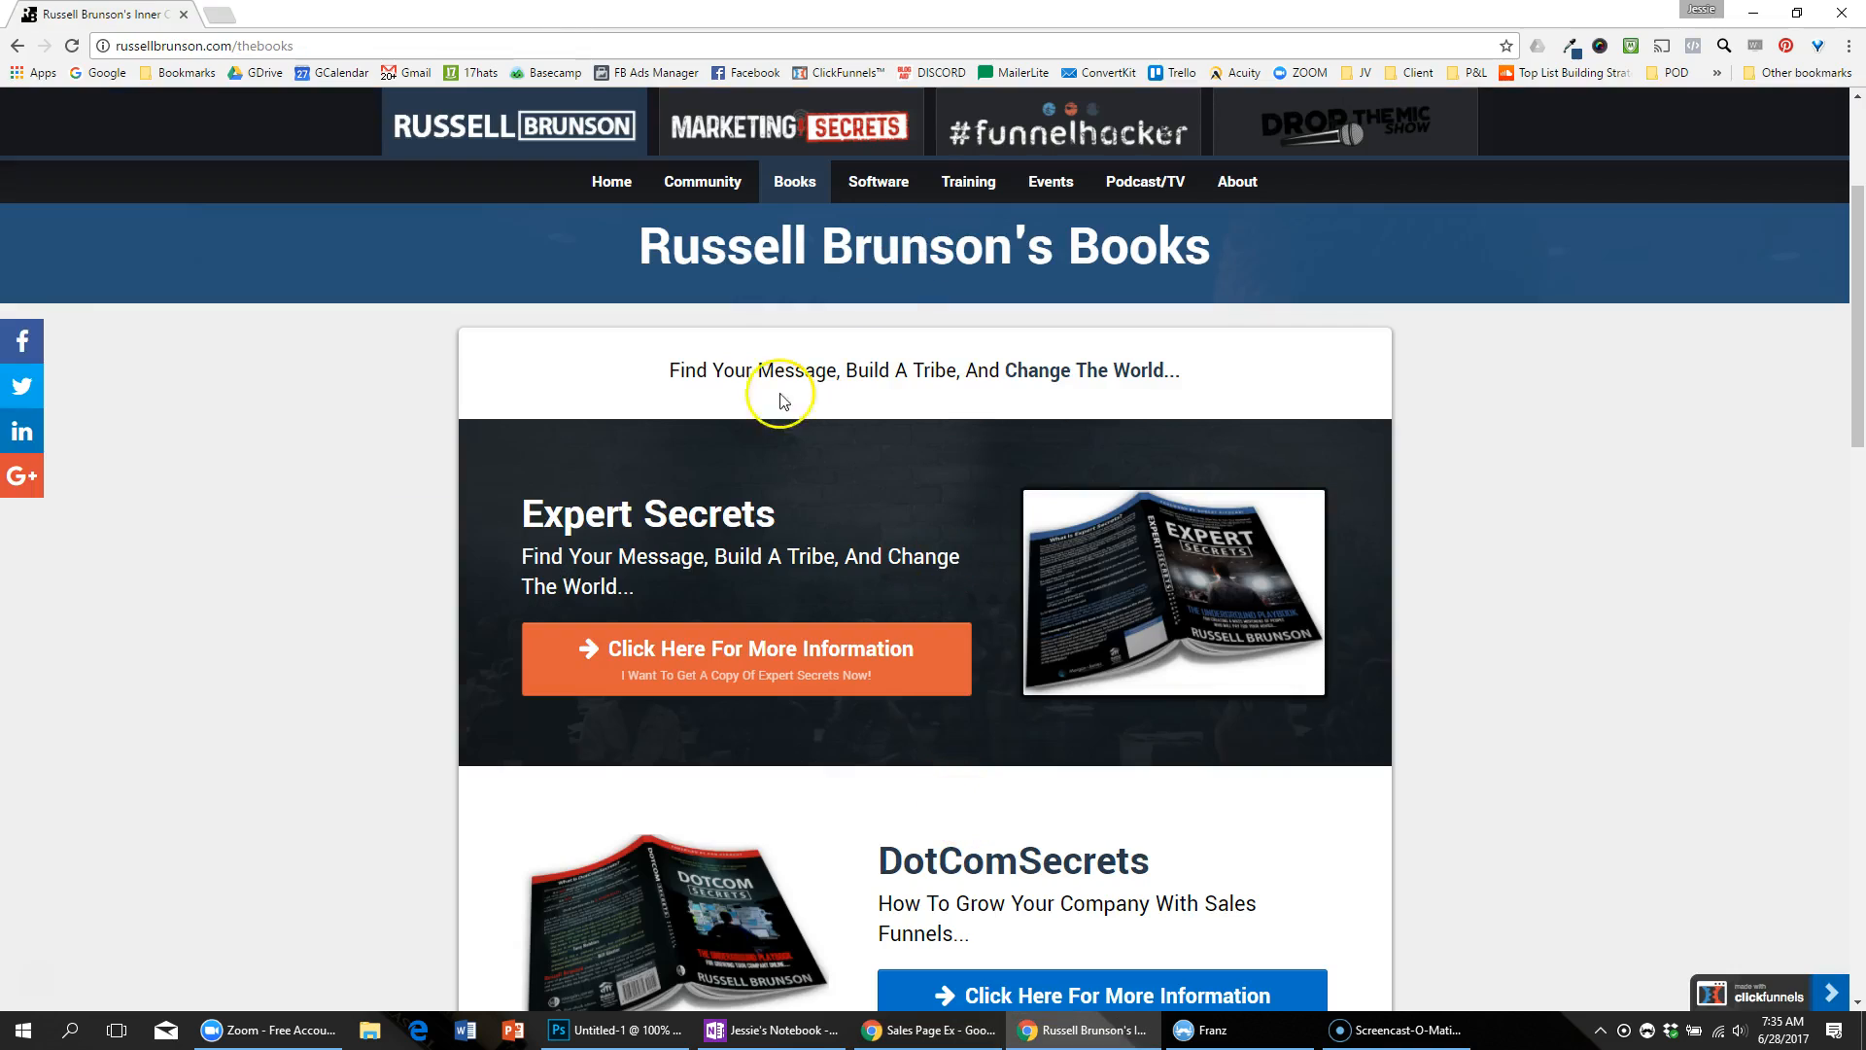
pyautogui.hotkey('alt', 'Tab')
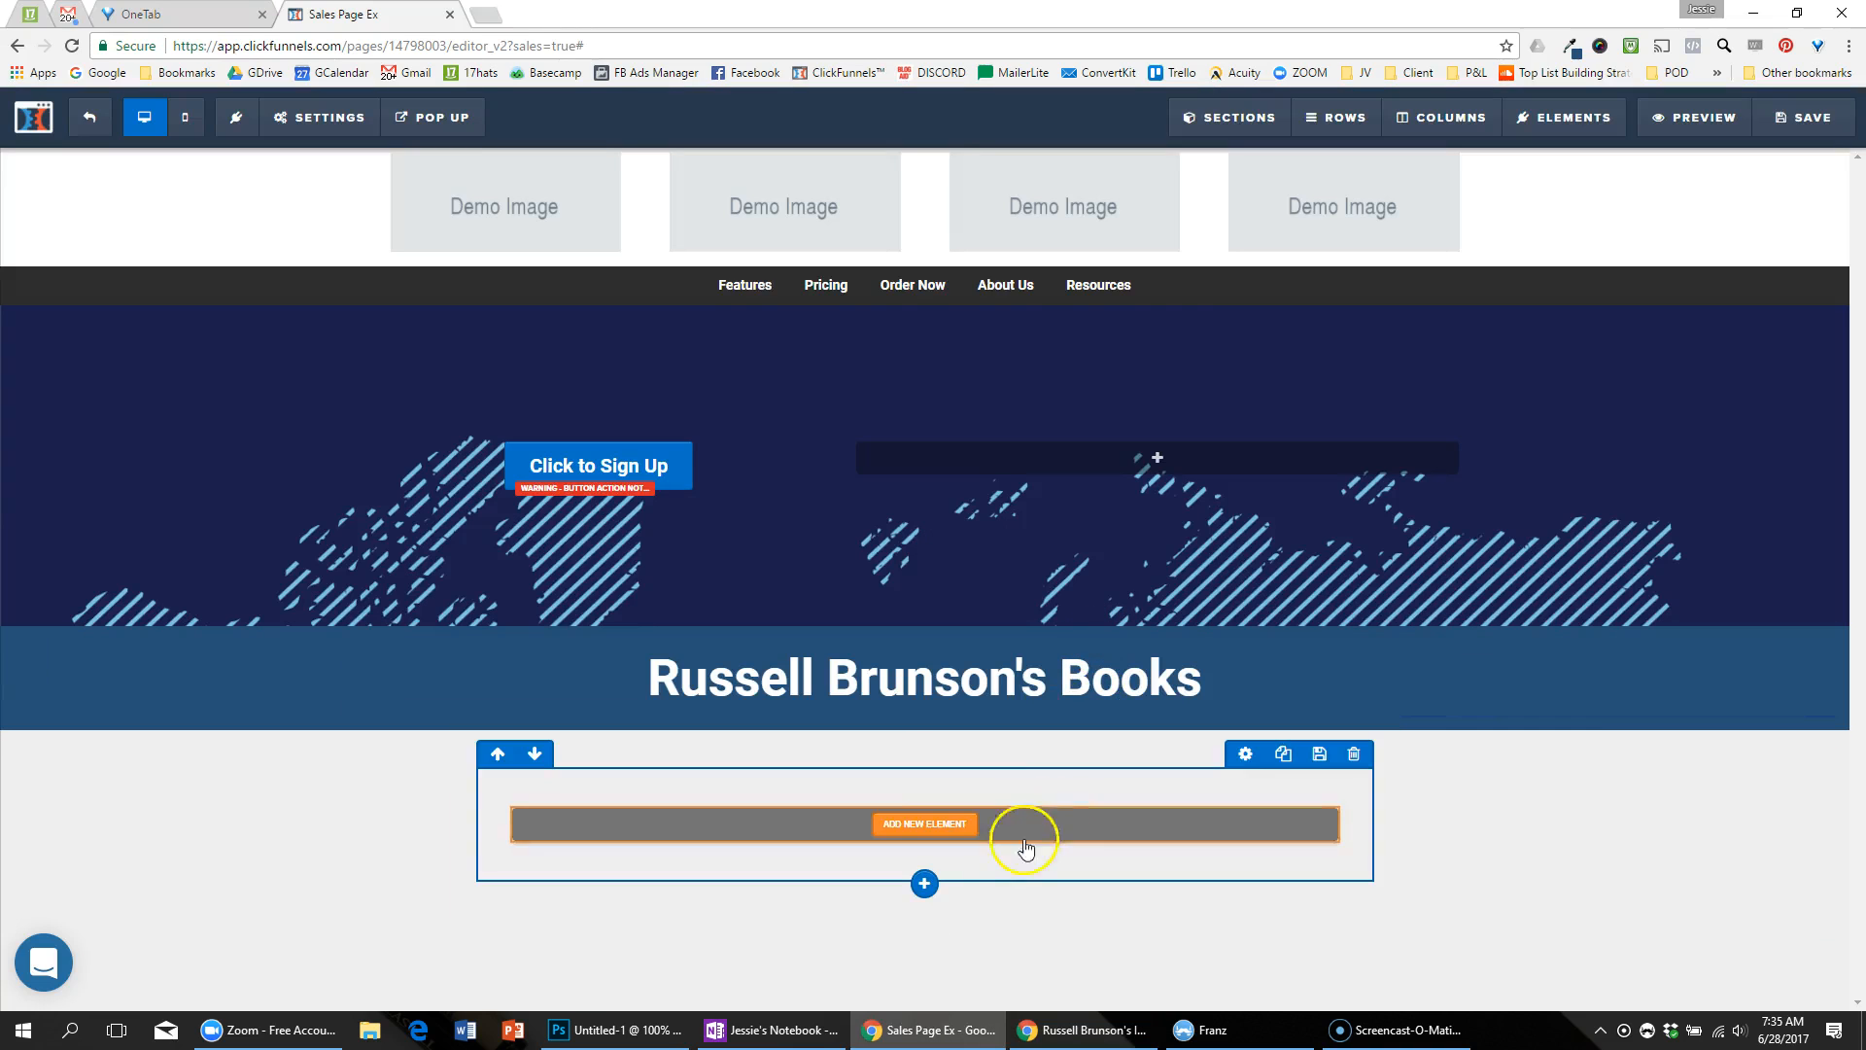
pyautogui.click(929, 822)
pyautogui.moveTo(1502, 398); pyautogui.dragTo(962, 836)
# Step: Replace the paragraph text with "Find Your Message, Build A Tribe, And Change The World..." copied from the reference page
pyautogui.hotkey('alt', 'Tab')
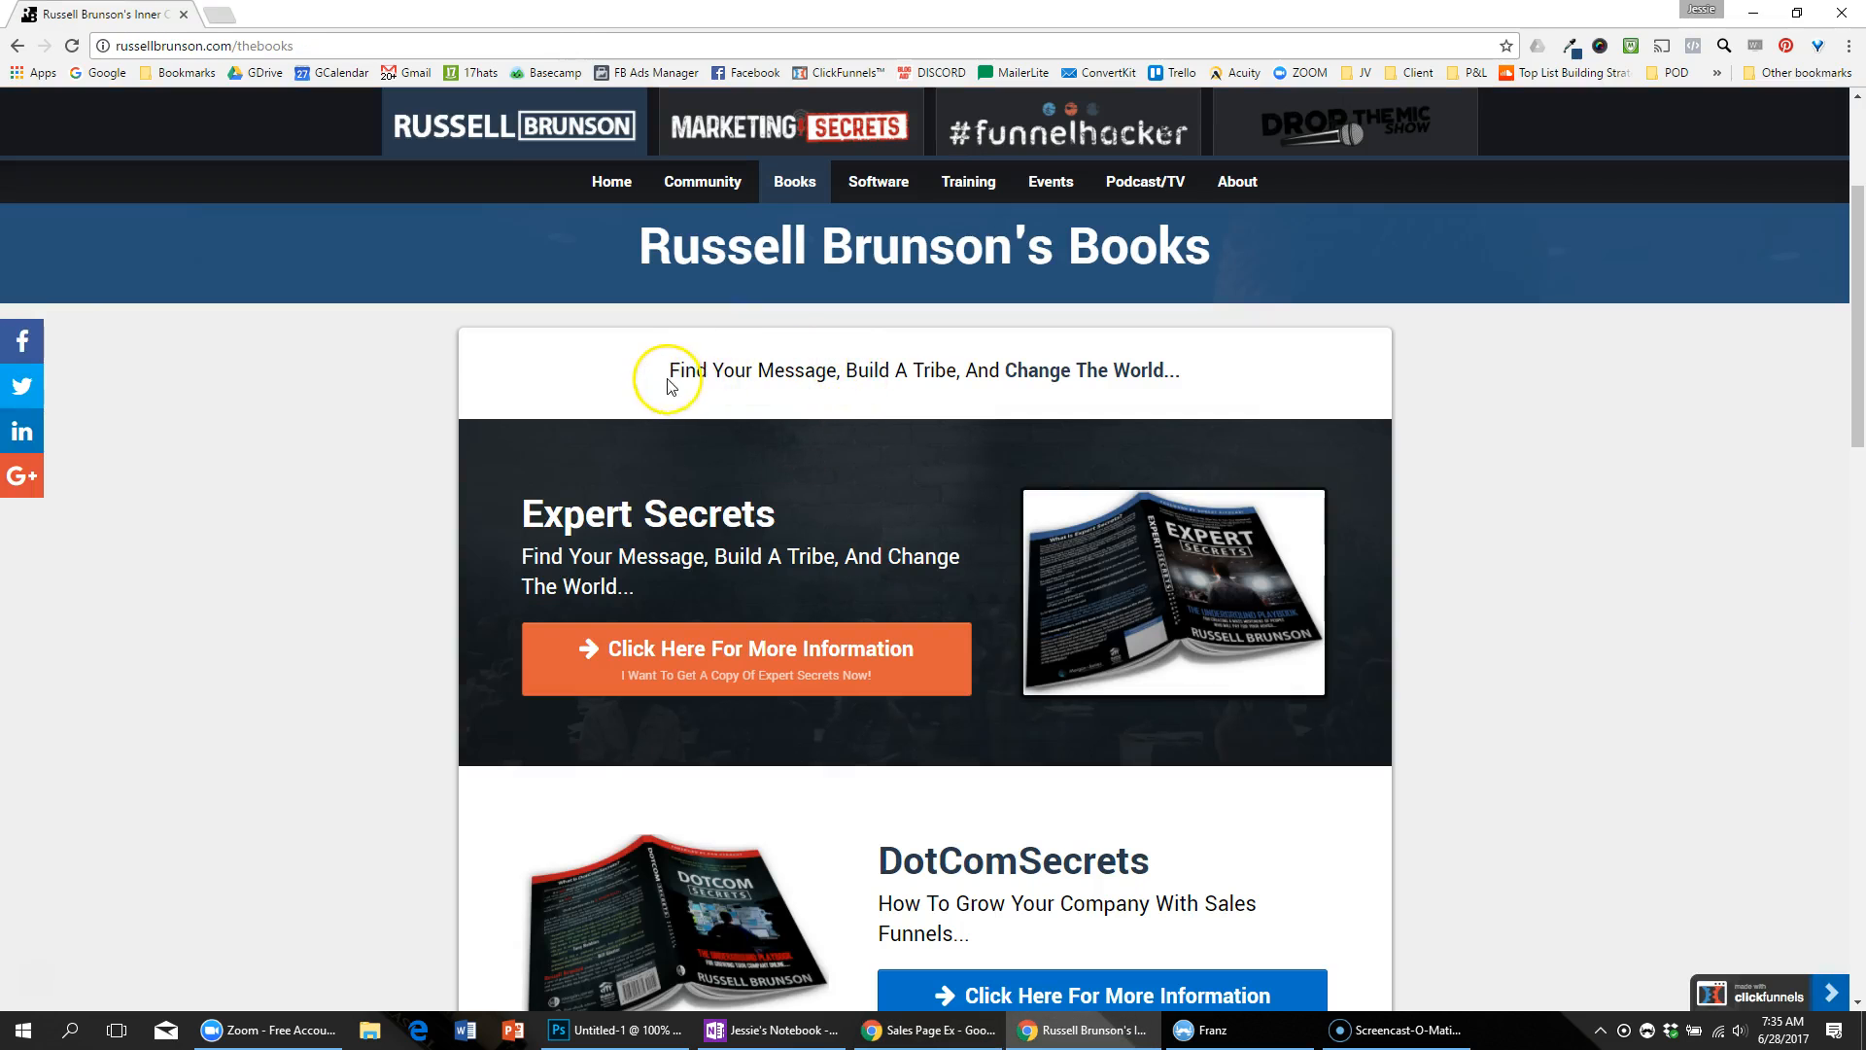
pyautogui.moveTo(668, 386); pyautogui.dragTo(1218, 381)
pyautogui.hotkey('ctrl', 'c')
pyautogui.hotkey('alt', 'Tab')
pyautogui.click(992, 825)
pyautogui.hotkey('ctrl', 'a')
pyautogui.hotkey('ctrl', 'v')
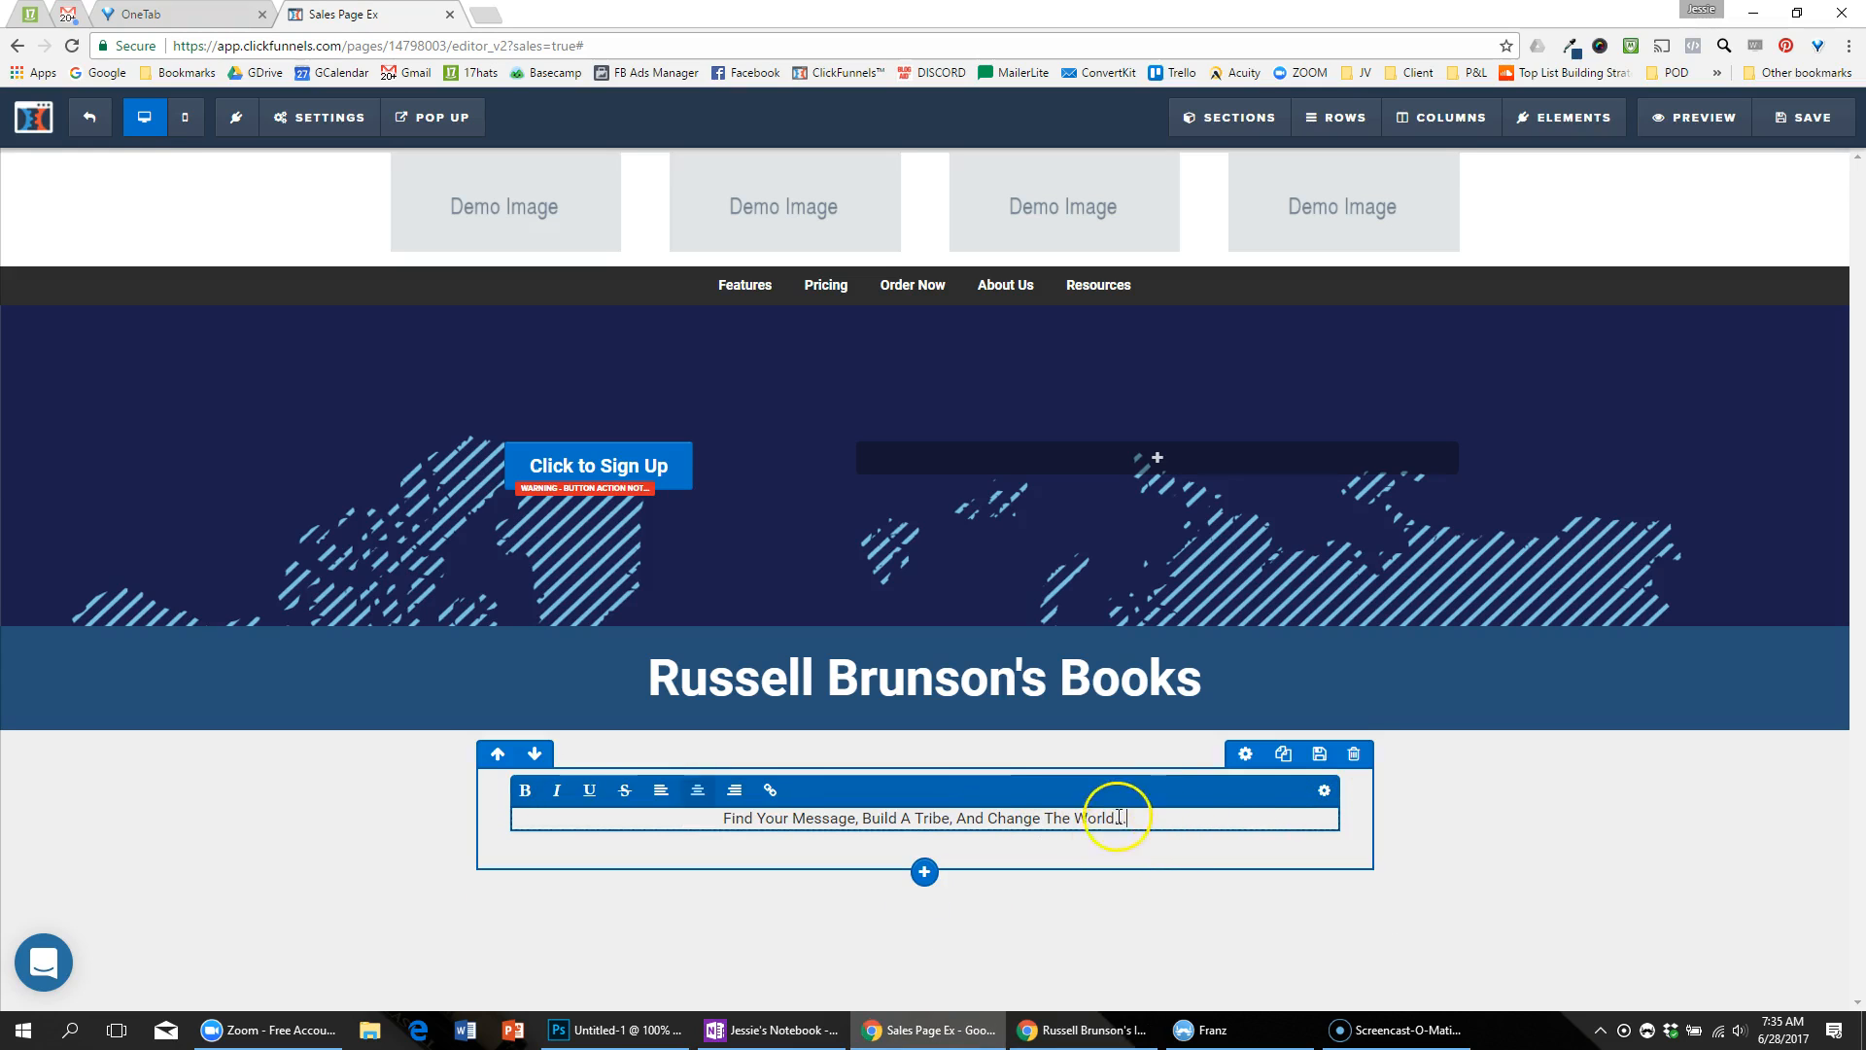
# Step: Make "The World..." bold in the paragraph and set the paragraph's font size to 22
pyautogui.hotkey('ctrl', 'b')
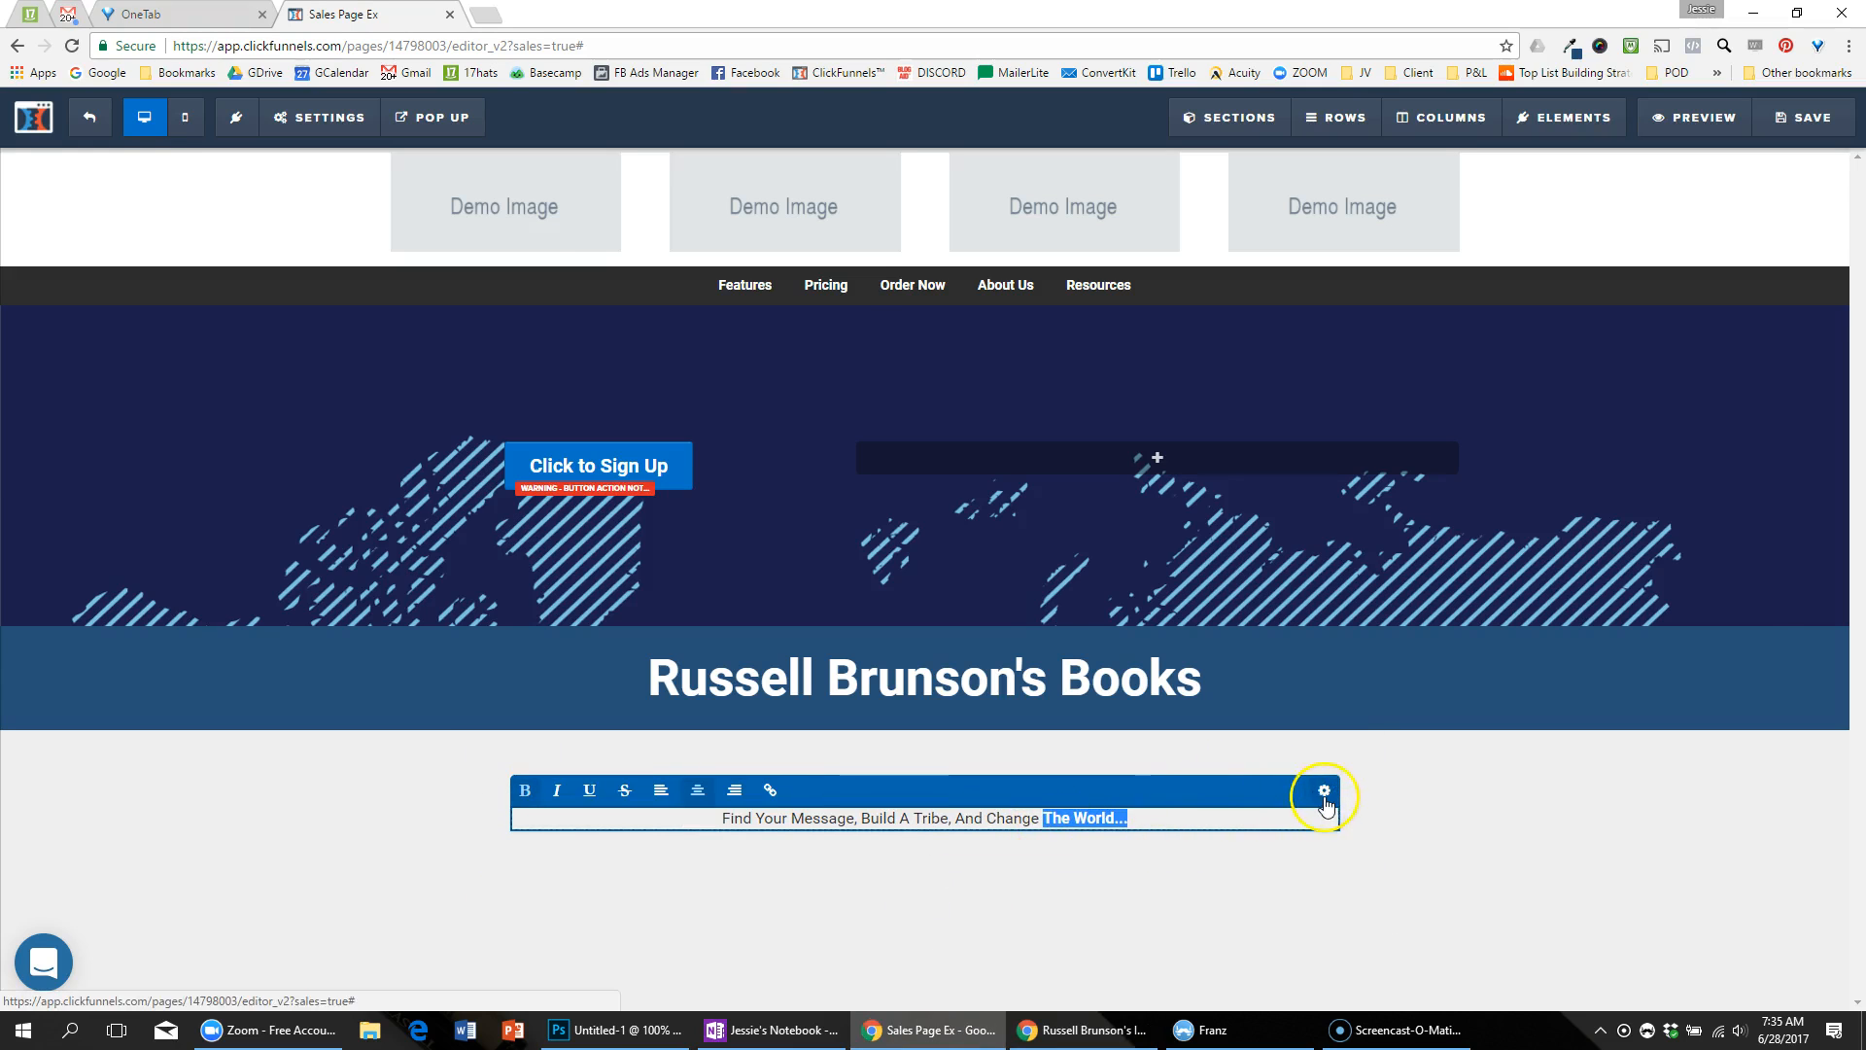
pyautogui.click(1324, 791)
pyautogui.moveTo(1662, 372)
pyautogui.mouseDown()
pyautogui.moveTo(1692, 367)
pyautogui.moveTo(1672, 370)
pyautogui.mouseUp()
pyautogui.hotkey('alt', 'Tab')
pyautogui.hotkey('alt', 'Tab')
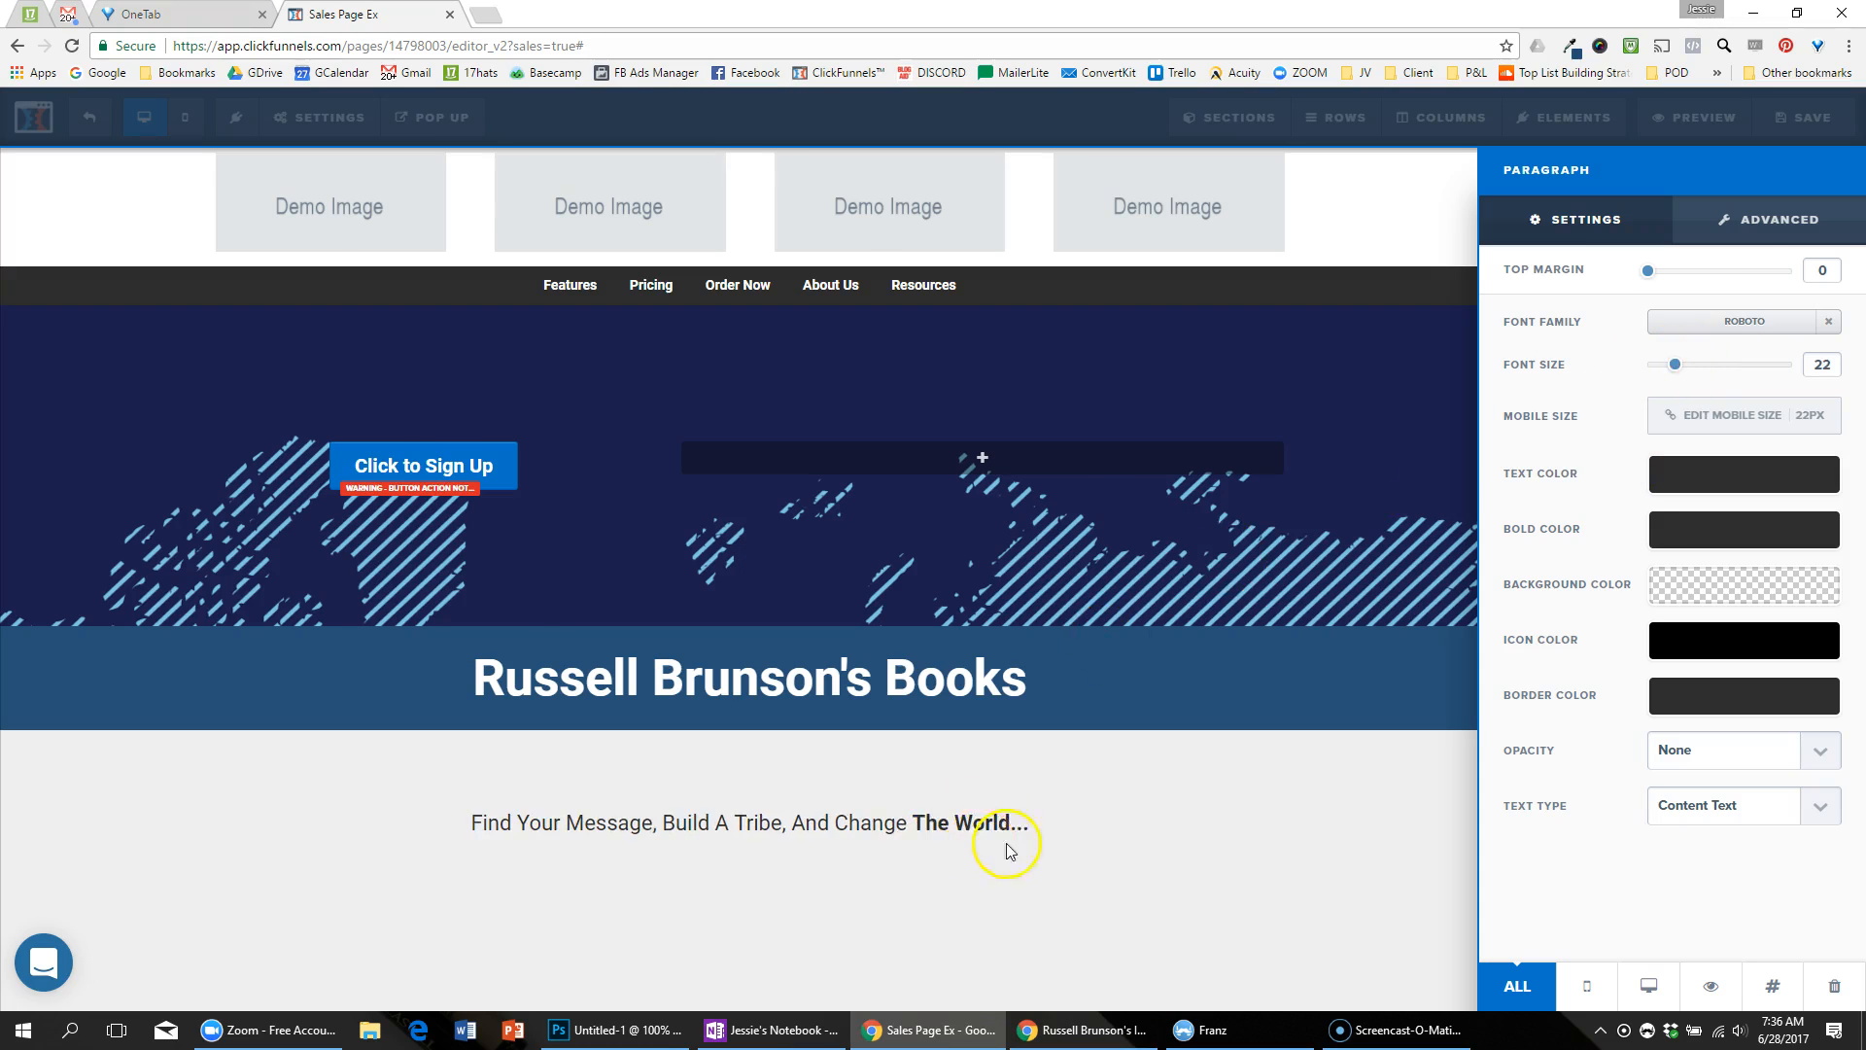
# Step: Check the reference page's content box and give the paragraph's section a 30% drop shadow
pyautogui.hotkey('alt', 'Tab')
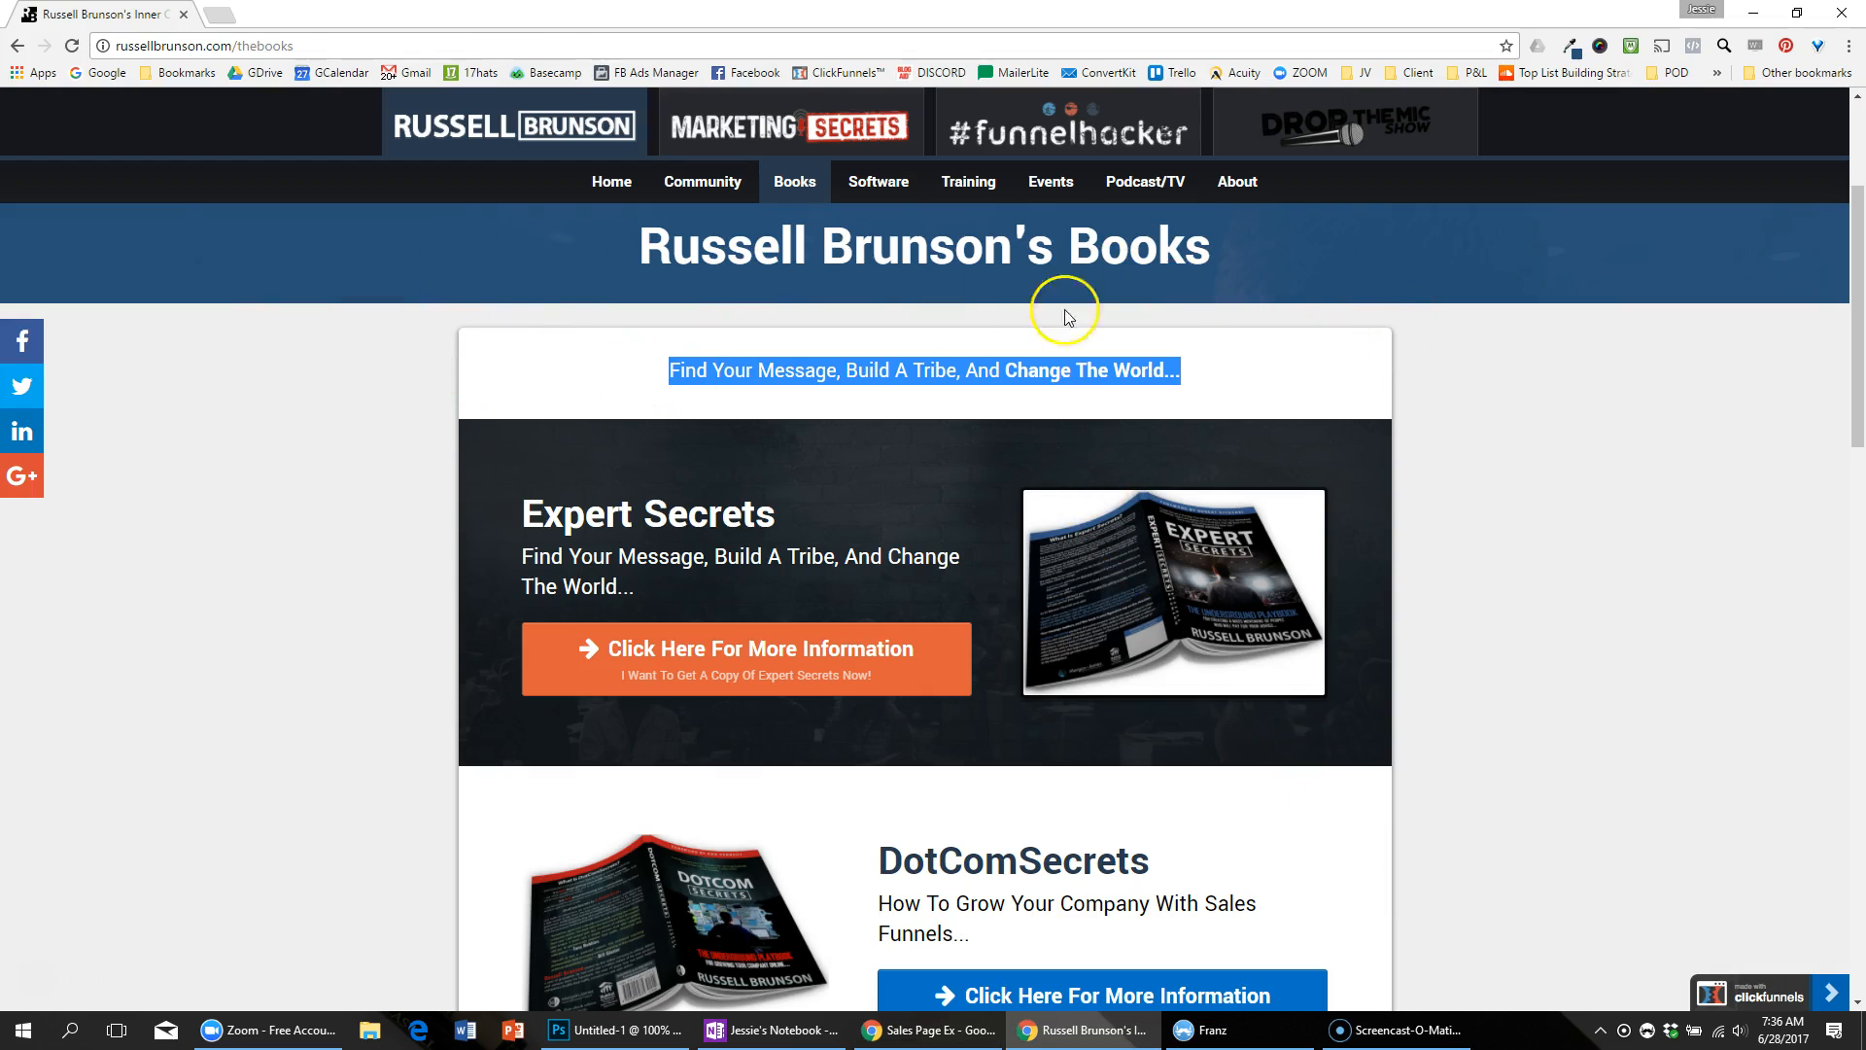
pyautogui.hotkey('alt', 'Tab')
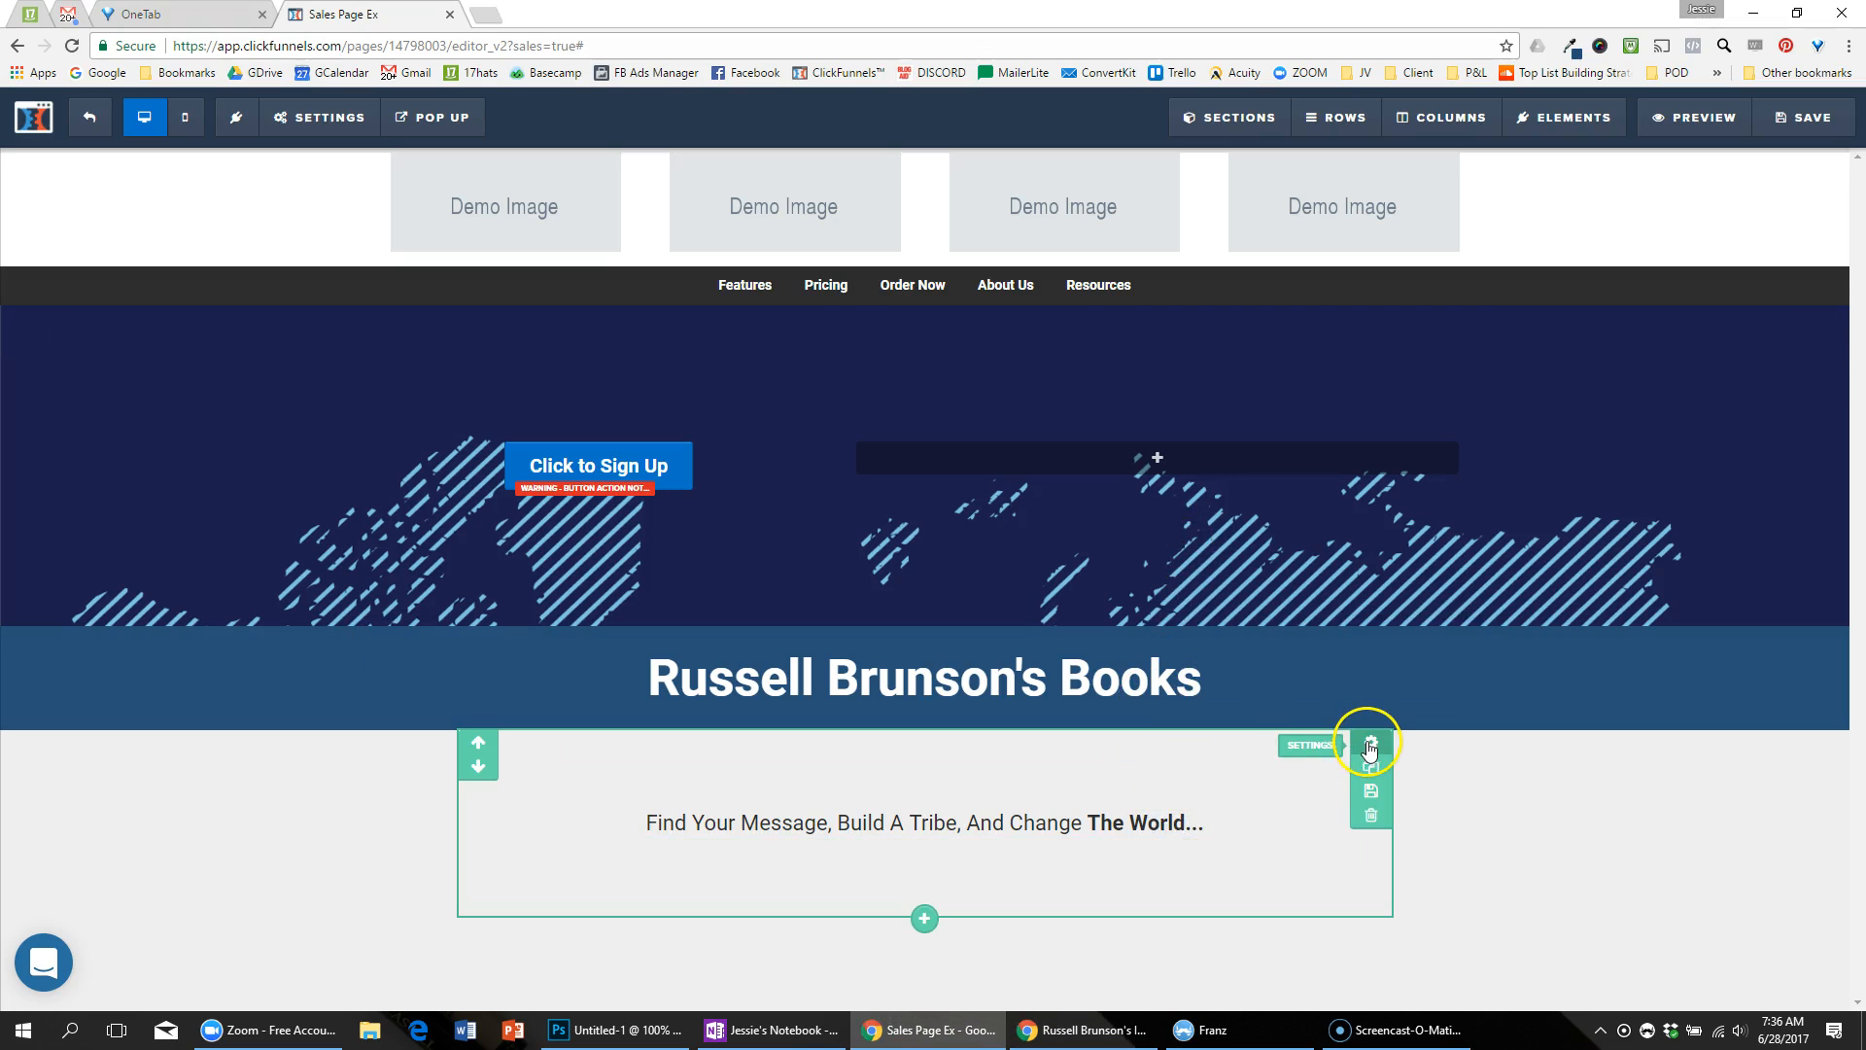
pyautogui.hotkey('alt', 'Tab')
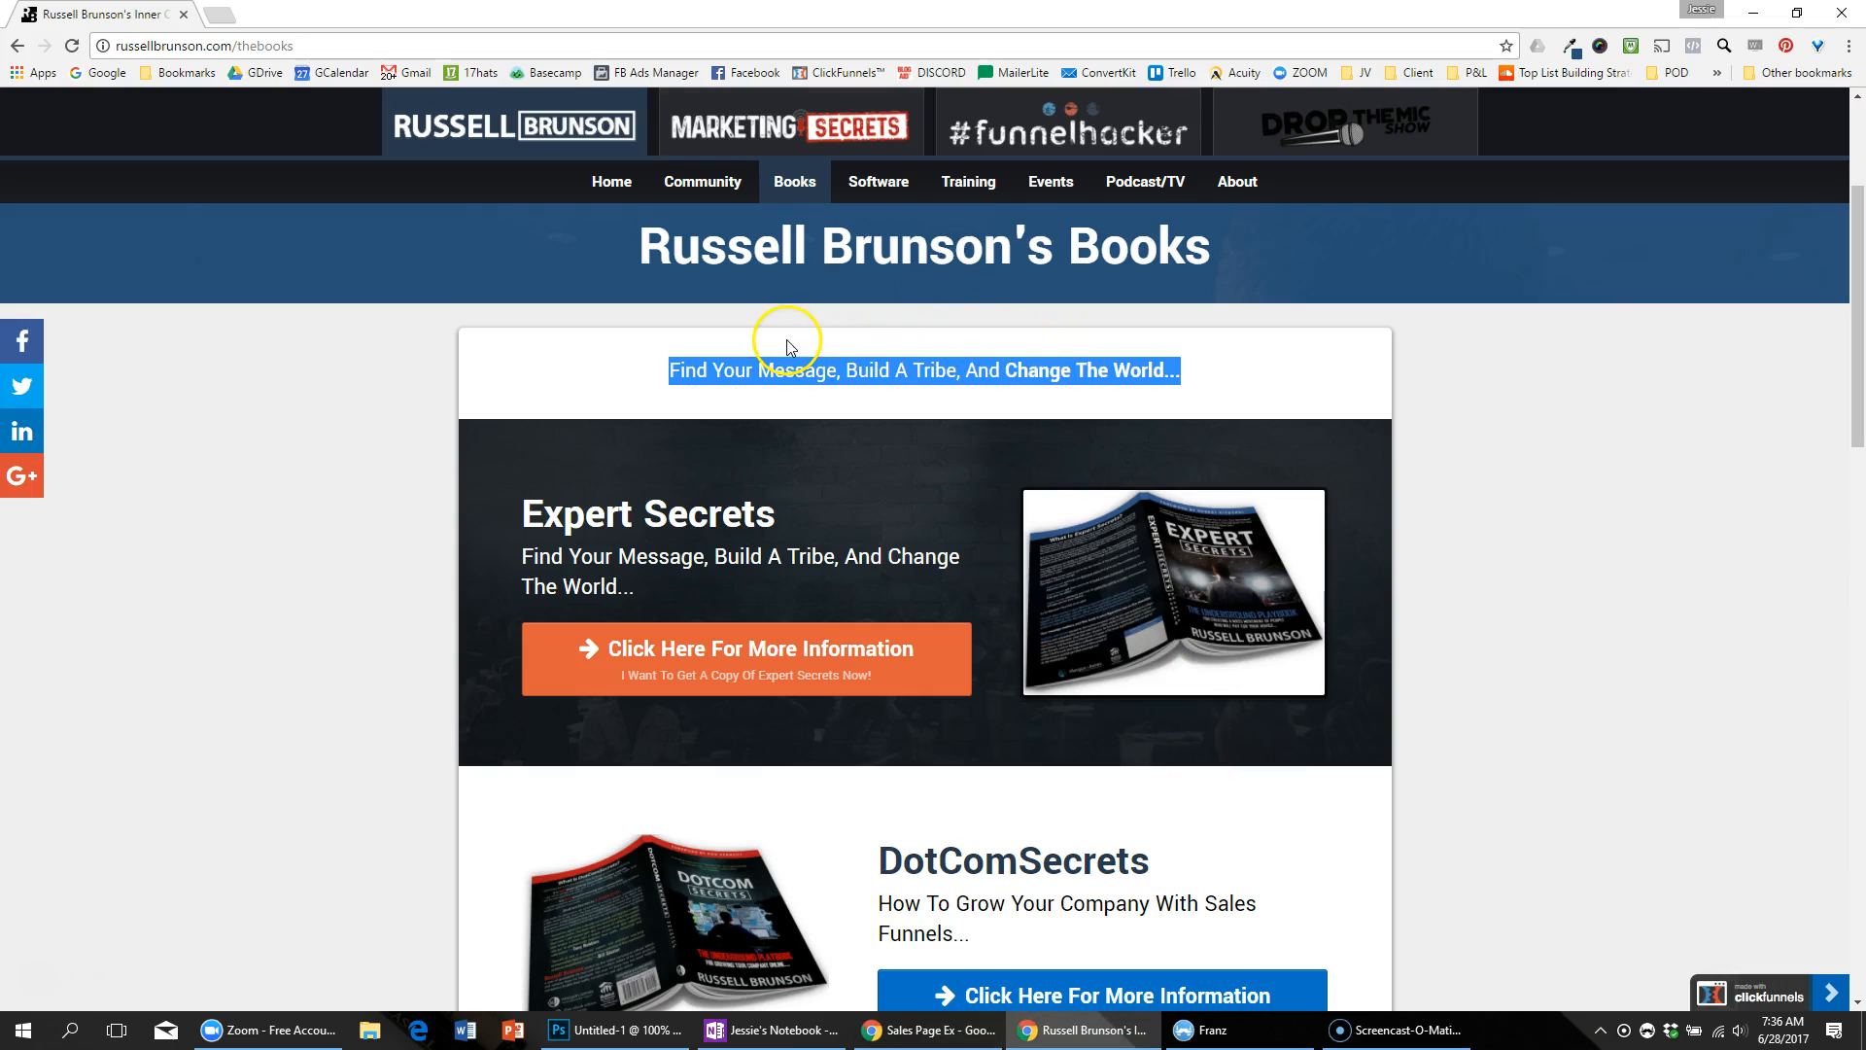
pyautogui.hotkey('alt', 'Tab')
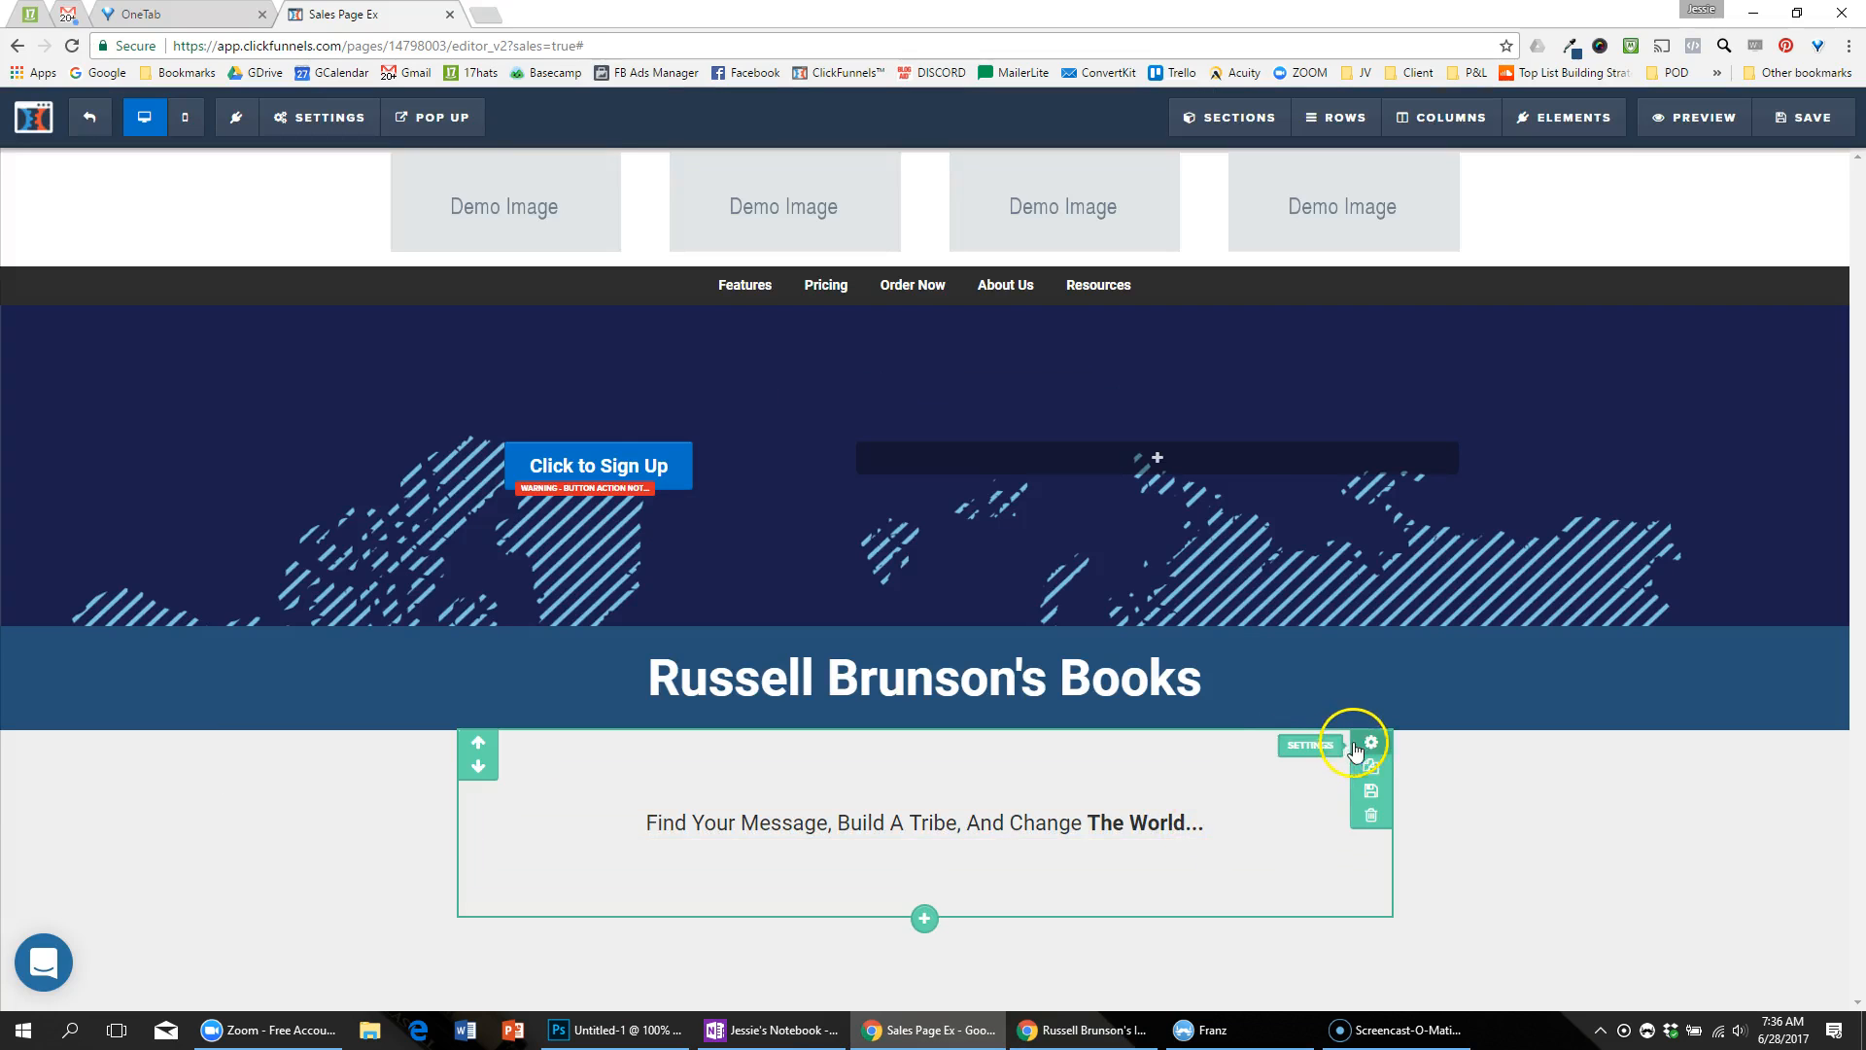
pyautogui.click(1370, 759)
pyautogui.click(1774, 226)
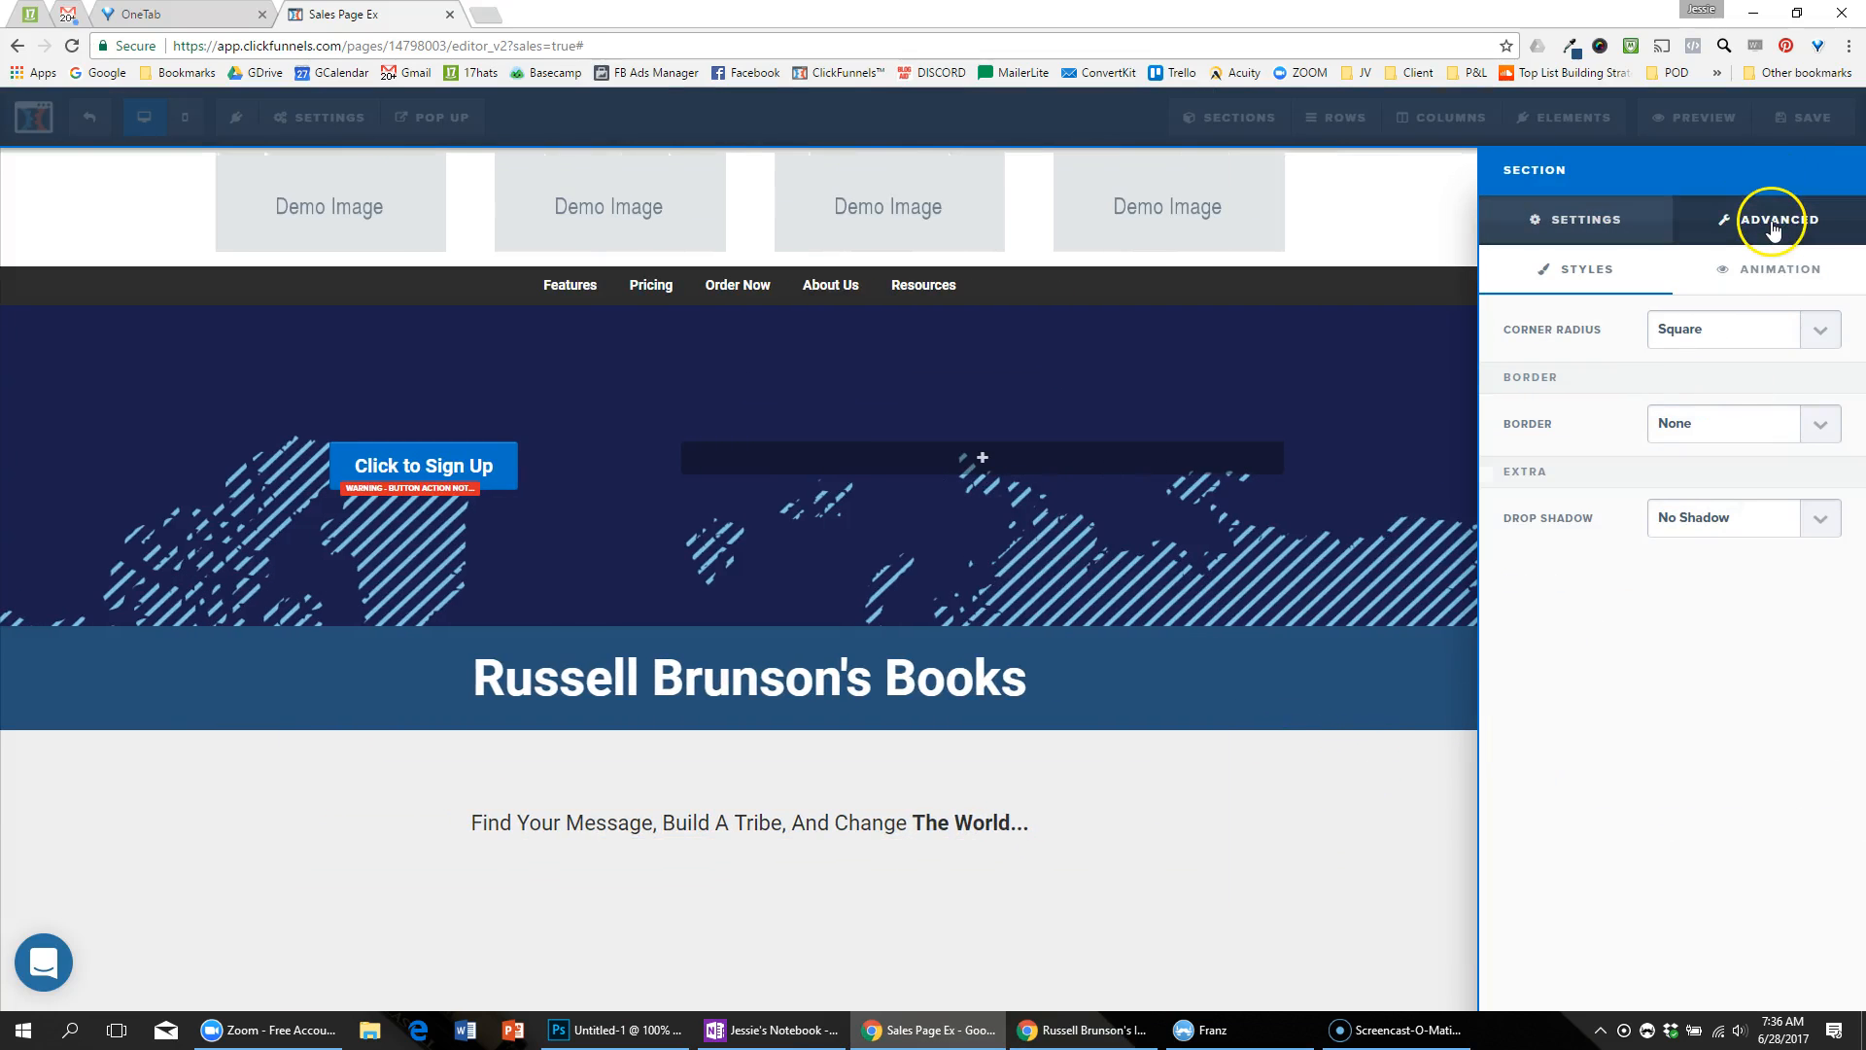
pyautogui.click(1691, 525)
pyautogui.click(1706, 612)
# Step: Set the paragraph section's corner radius to 10px, comparing its corners with the reference page's content box
pyautogui.hotkey('alt', 'Tab')
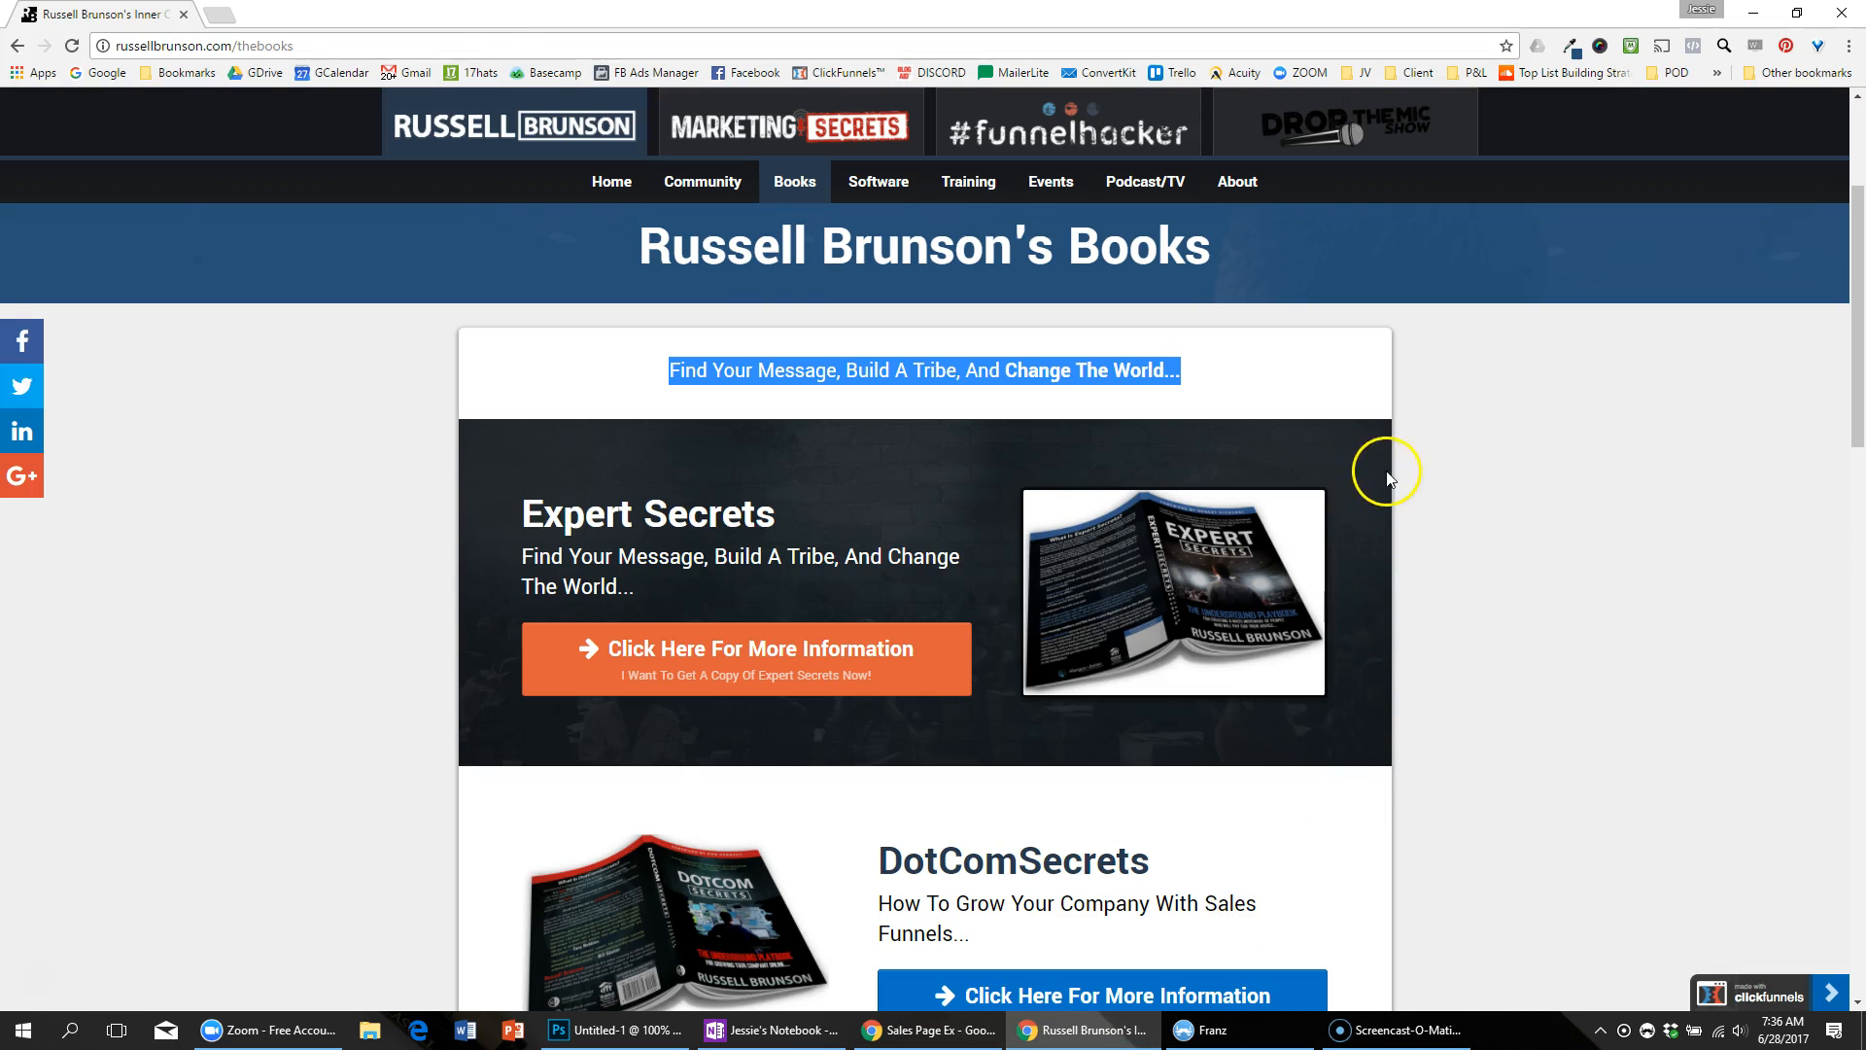
pyautogui.hotkey('alt', 'Tab')
pyautogui.click(1696, 340)
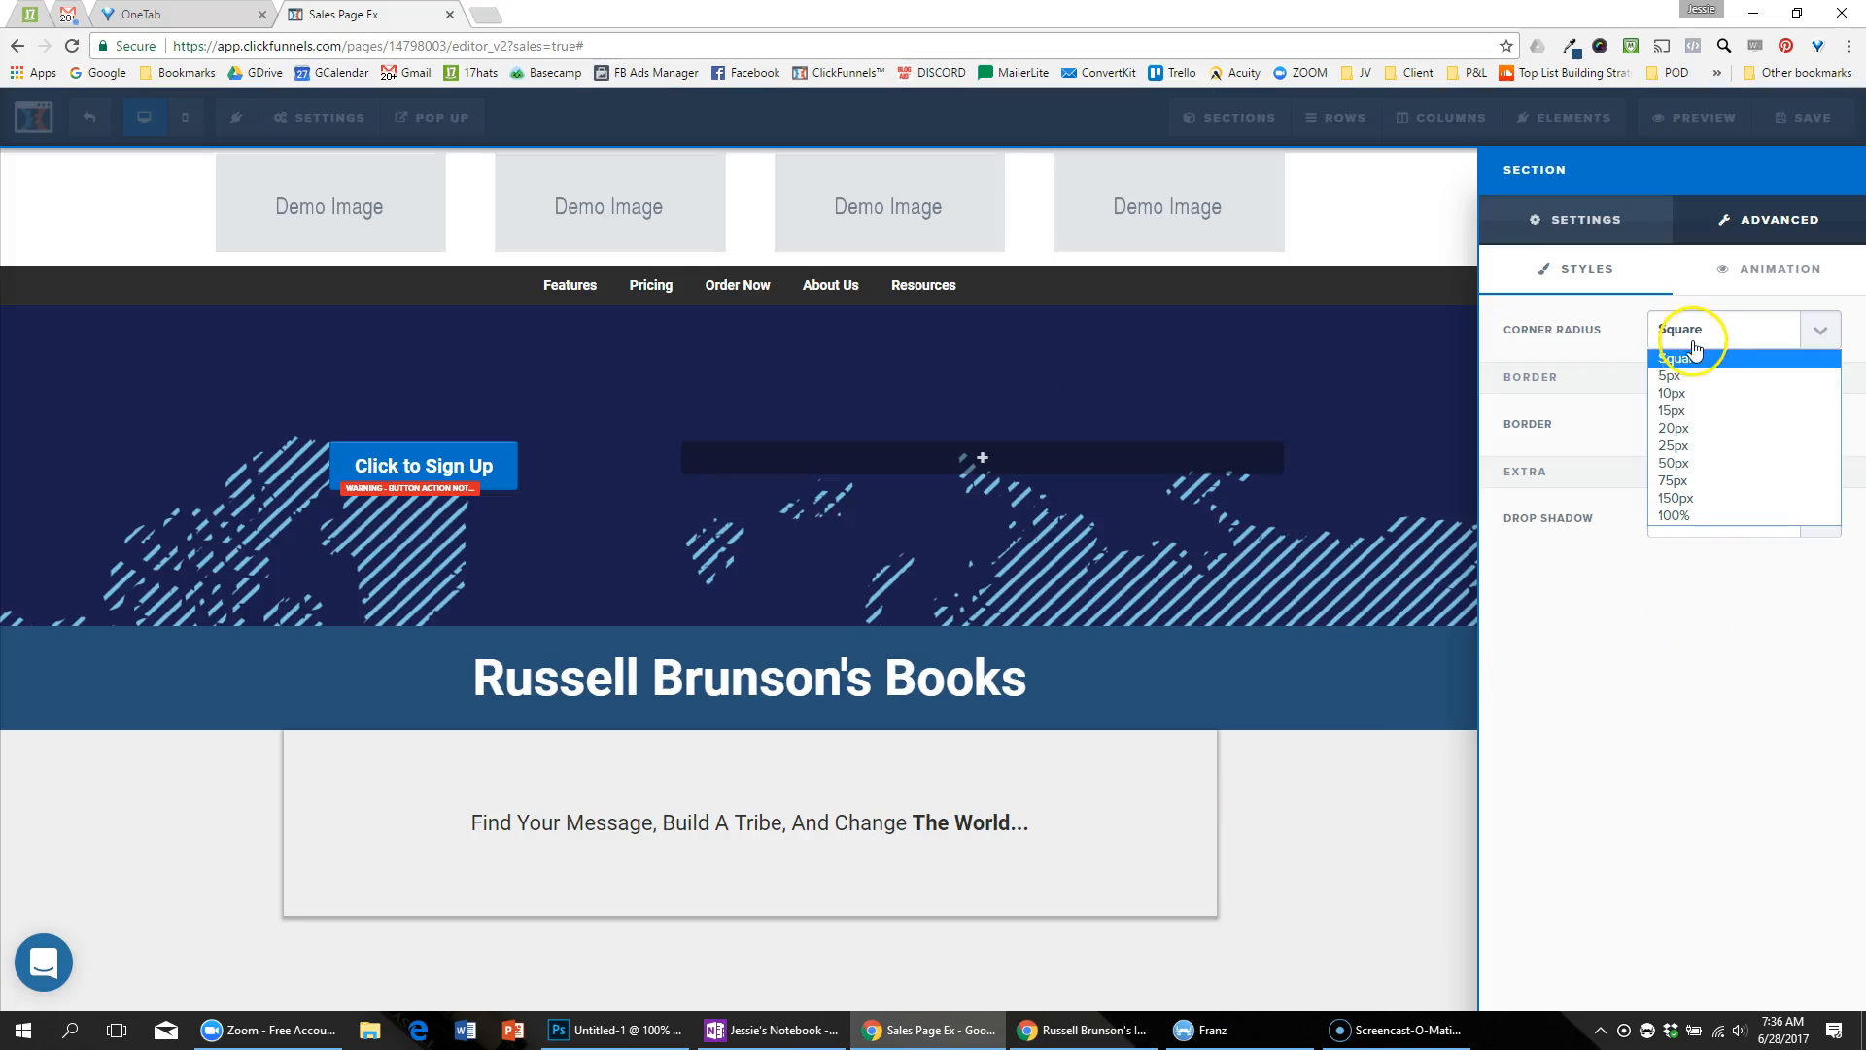
pyautogui.click(1708, 412)
pyautogui.hotkey('alt', 'Tab')
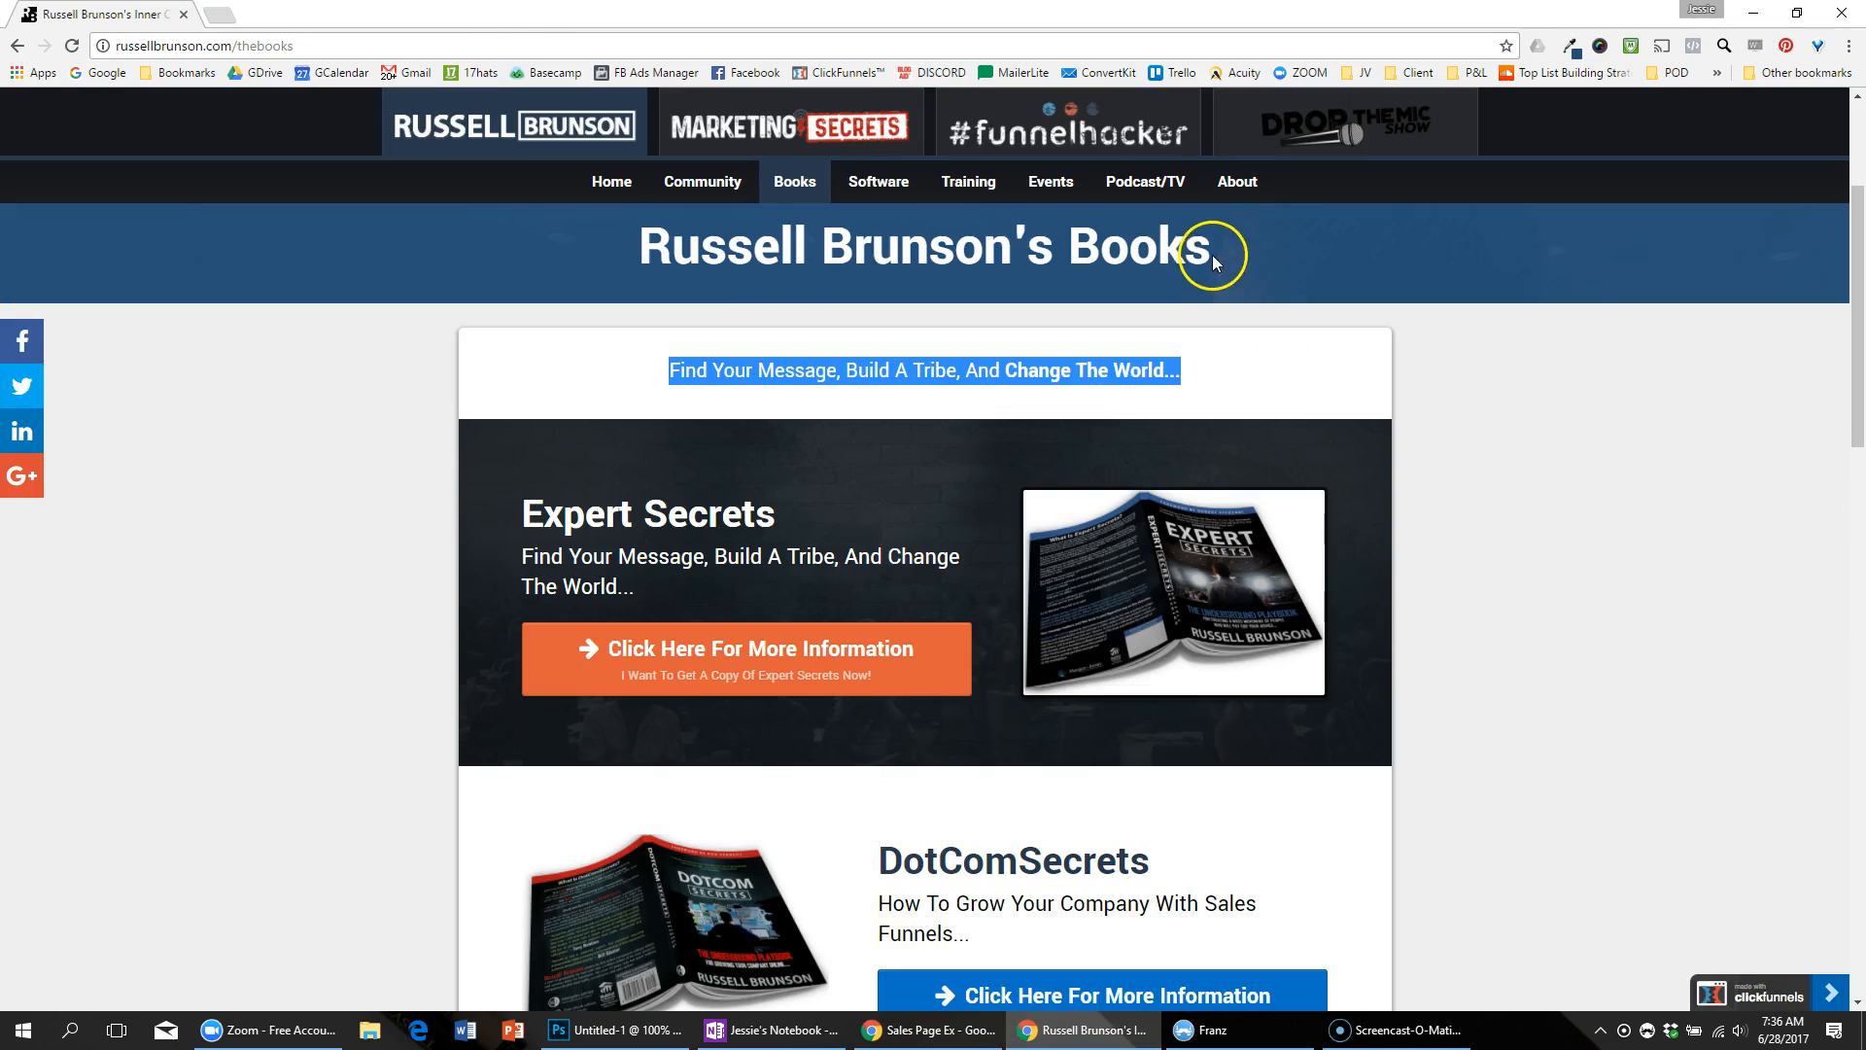
pyautogui.hotkey('alt', 'Tab')
pyautogui.click(1674, 336)
pyautogui.click(1697, 398)
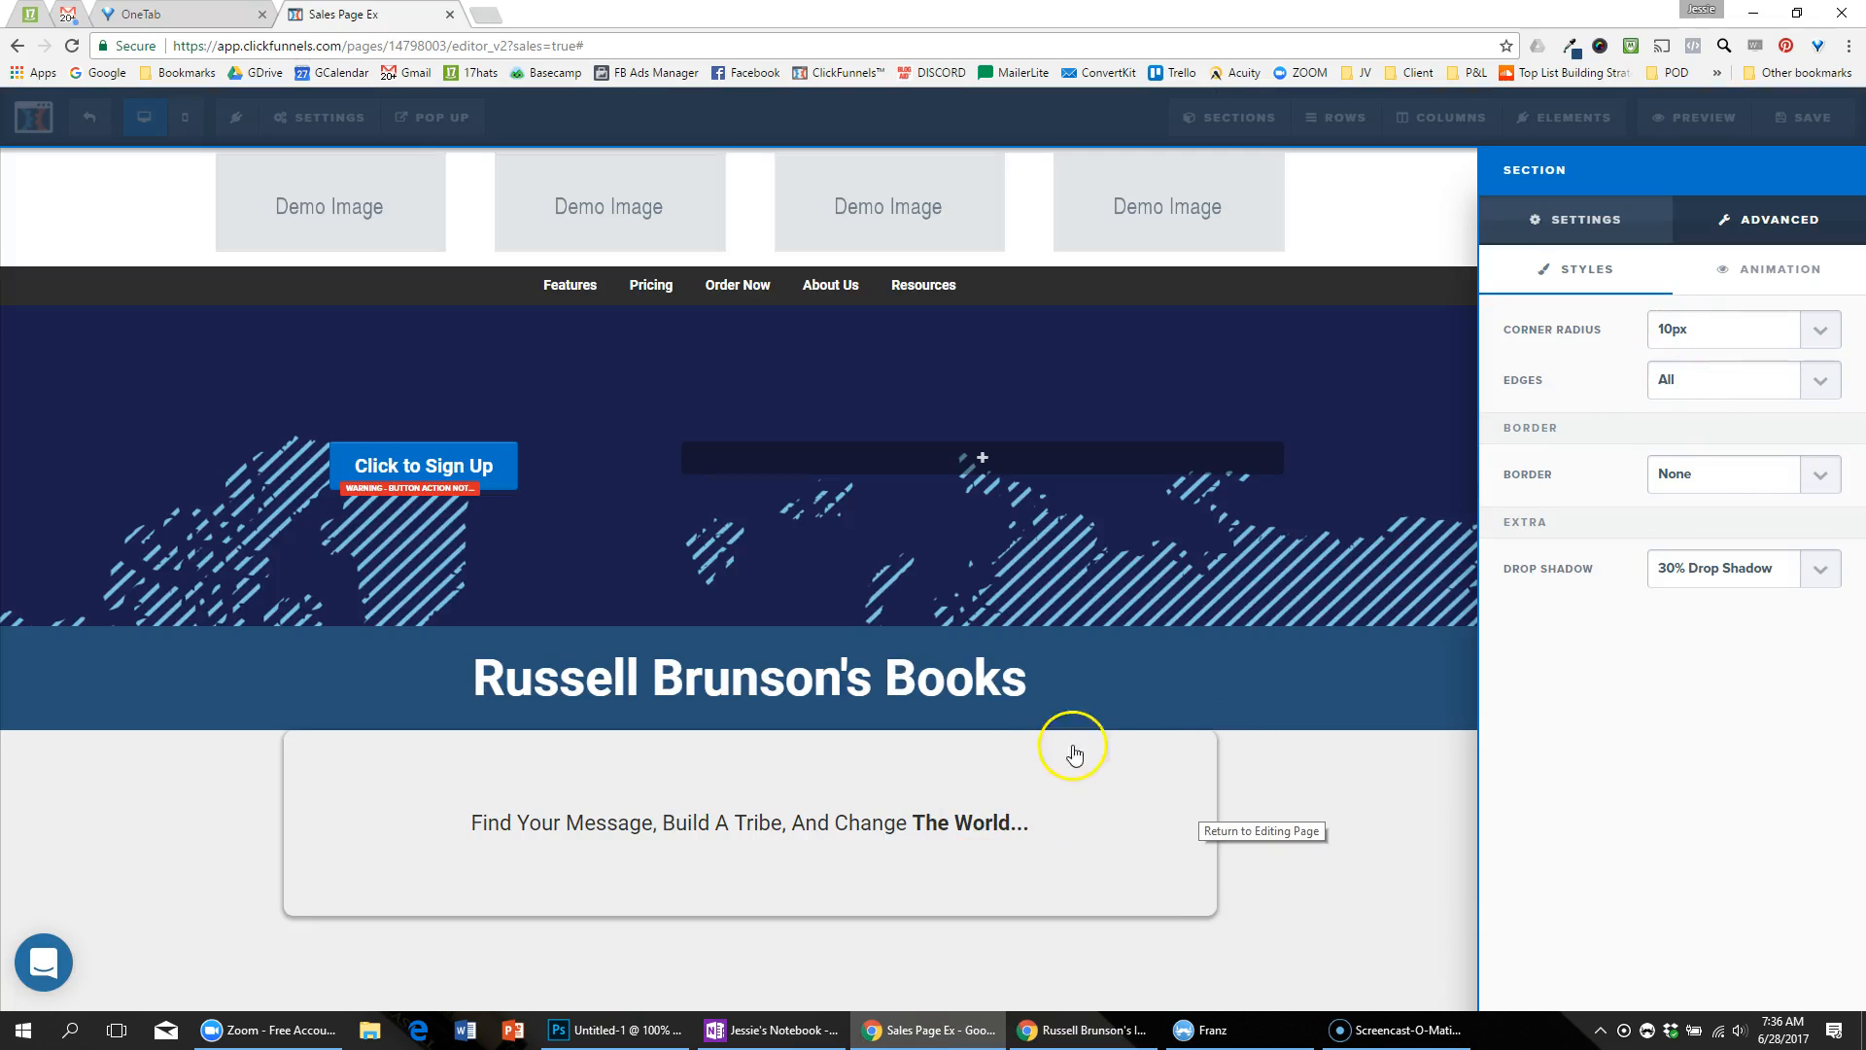
# Step: Set the paragraph section's top margin to 30, comparing the gap below the title band with the reference page
pyautogui.hotkey('alt', 'Tab')
pyautogui.hotkey('alt', 'Tab')
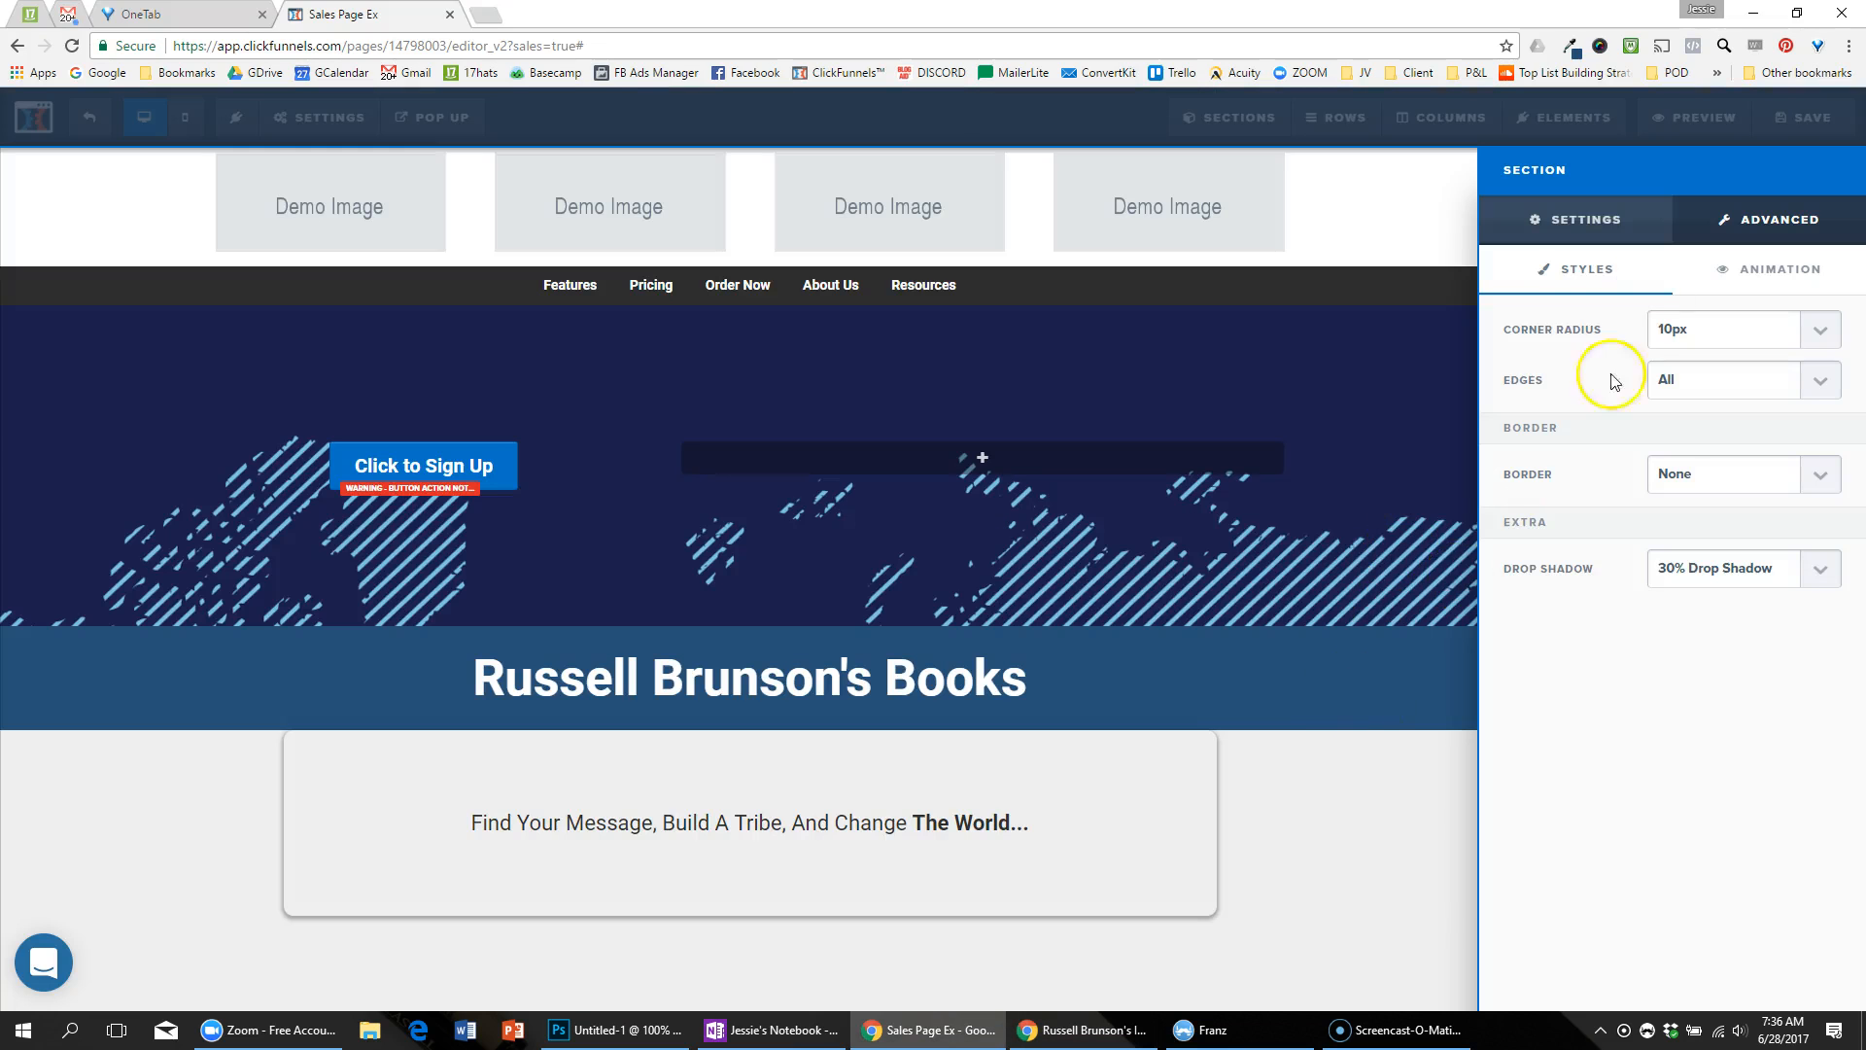
pyautogui.moveTo(1649, 279); pyautogui.dragTo(1691, 286)
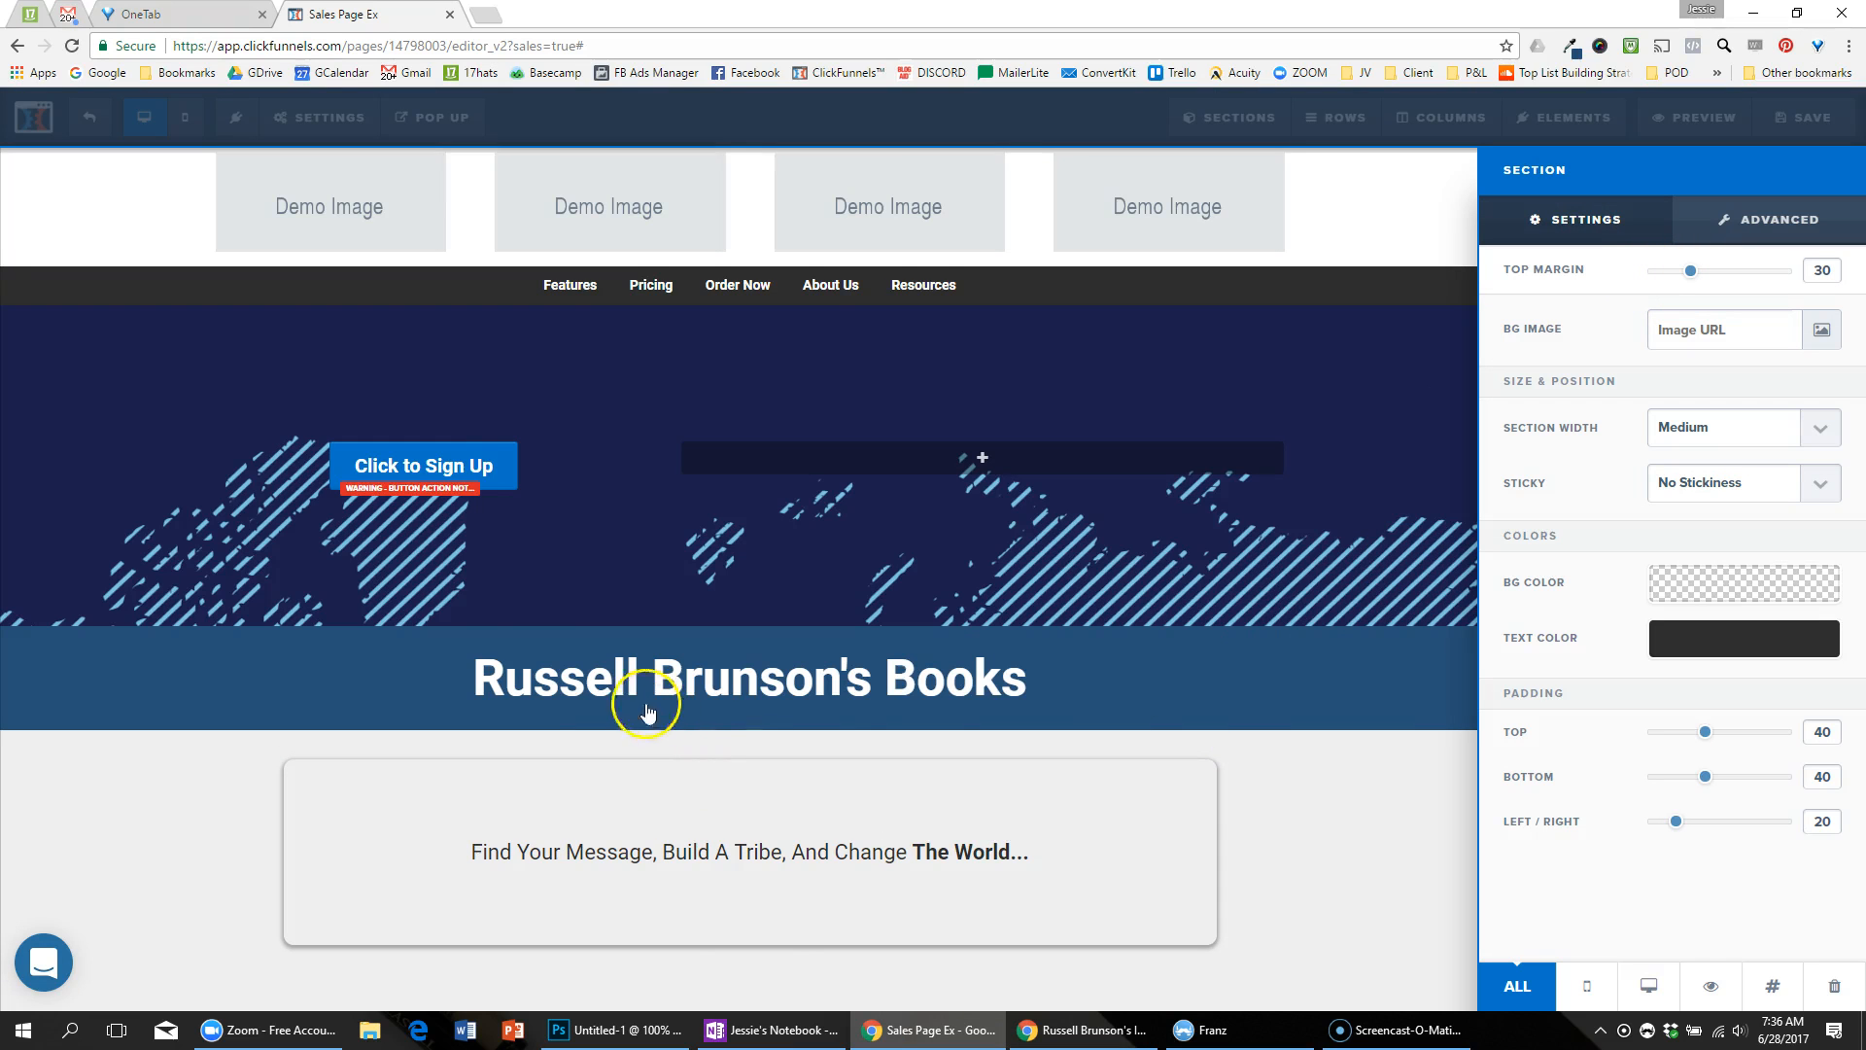
pyautogui.click(1162, 773)
pyautogui.hotkey('alt', 'Tab')
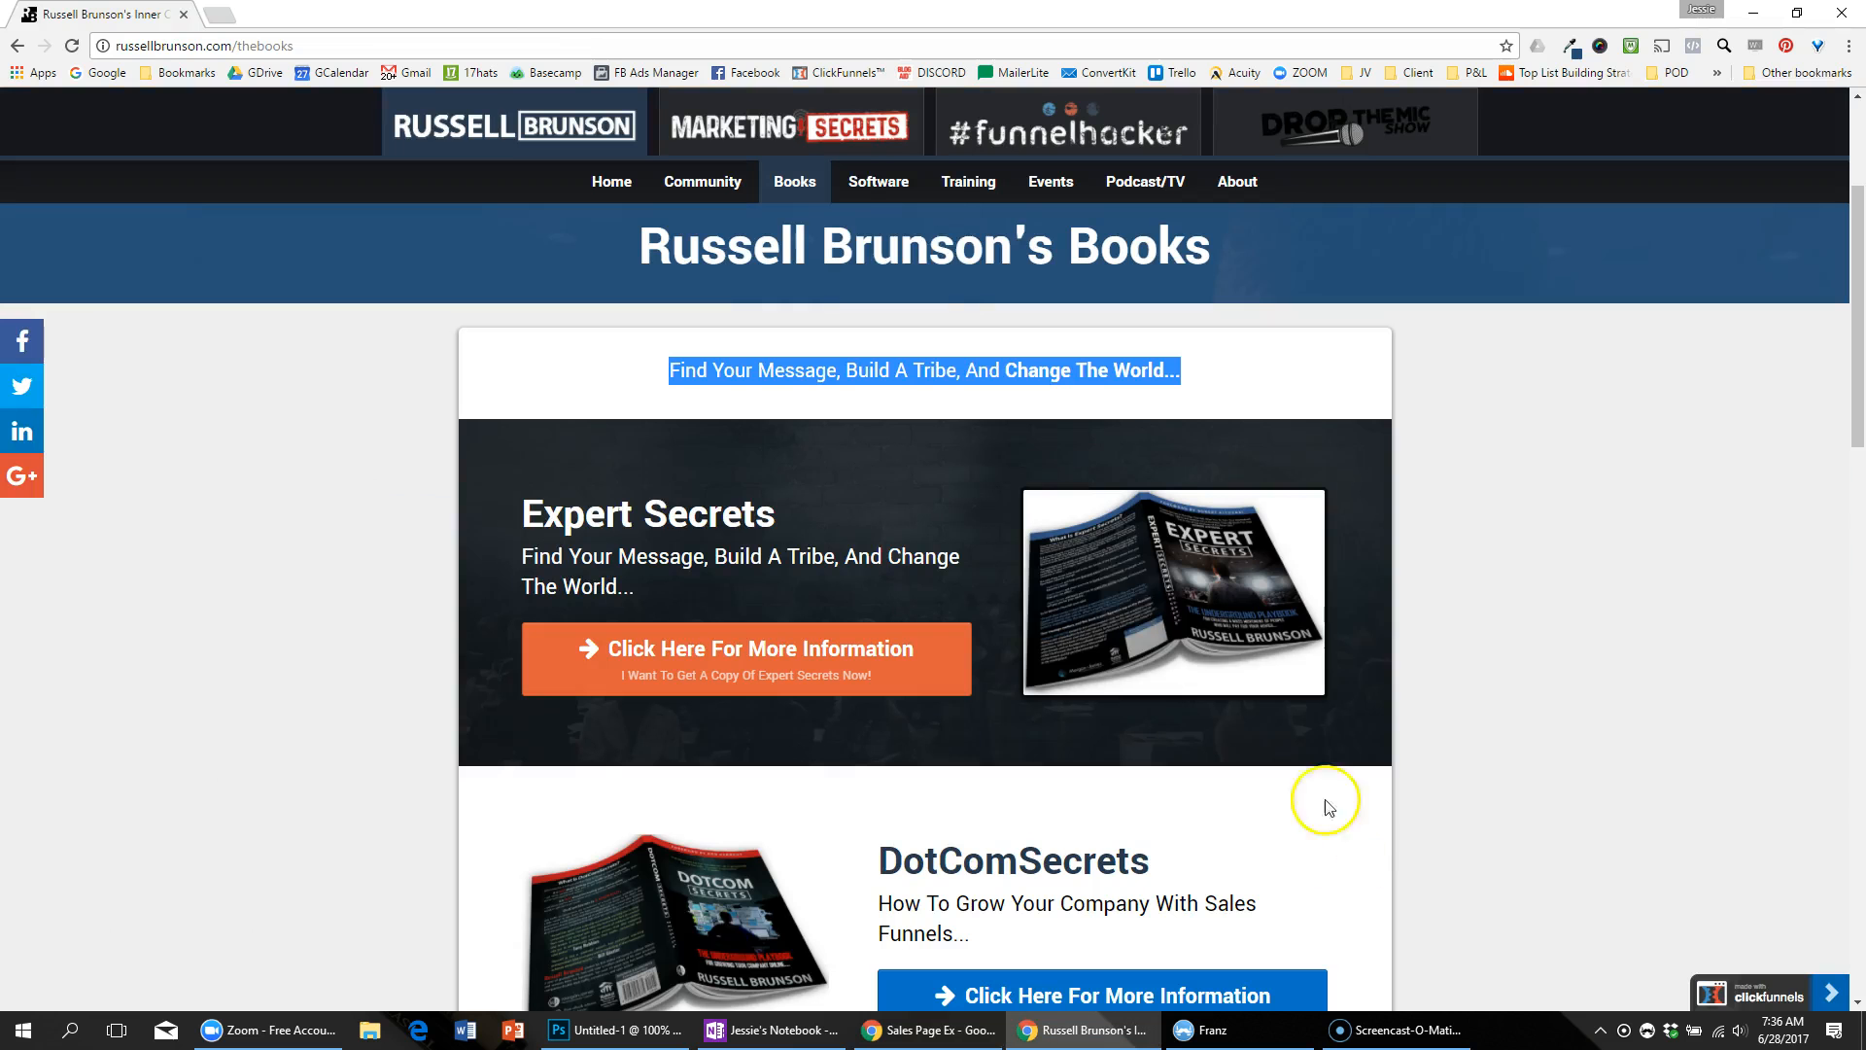
pyautogui.hotkey('alt', 'Tab')
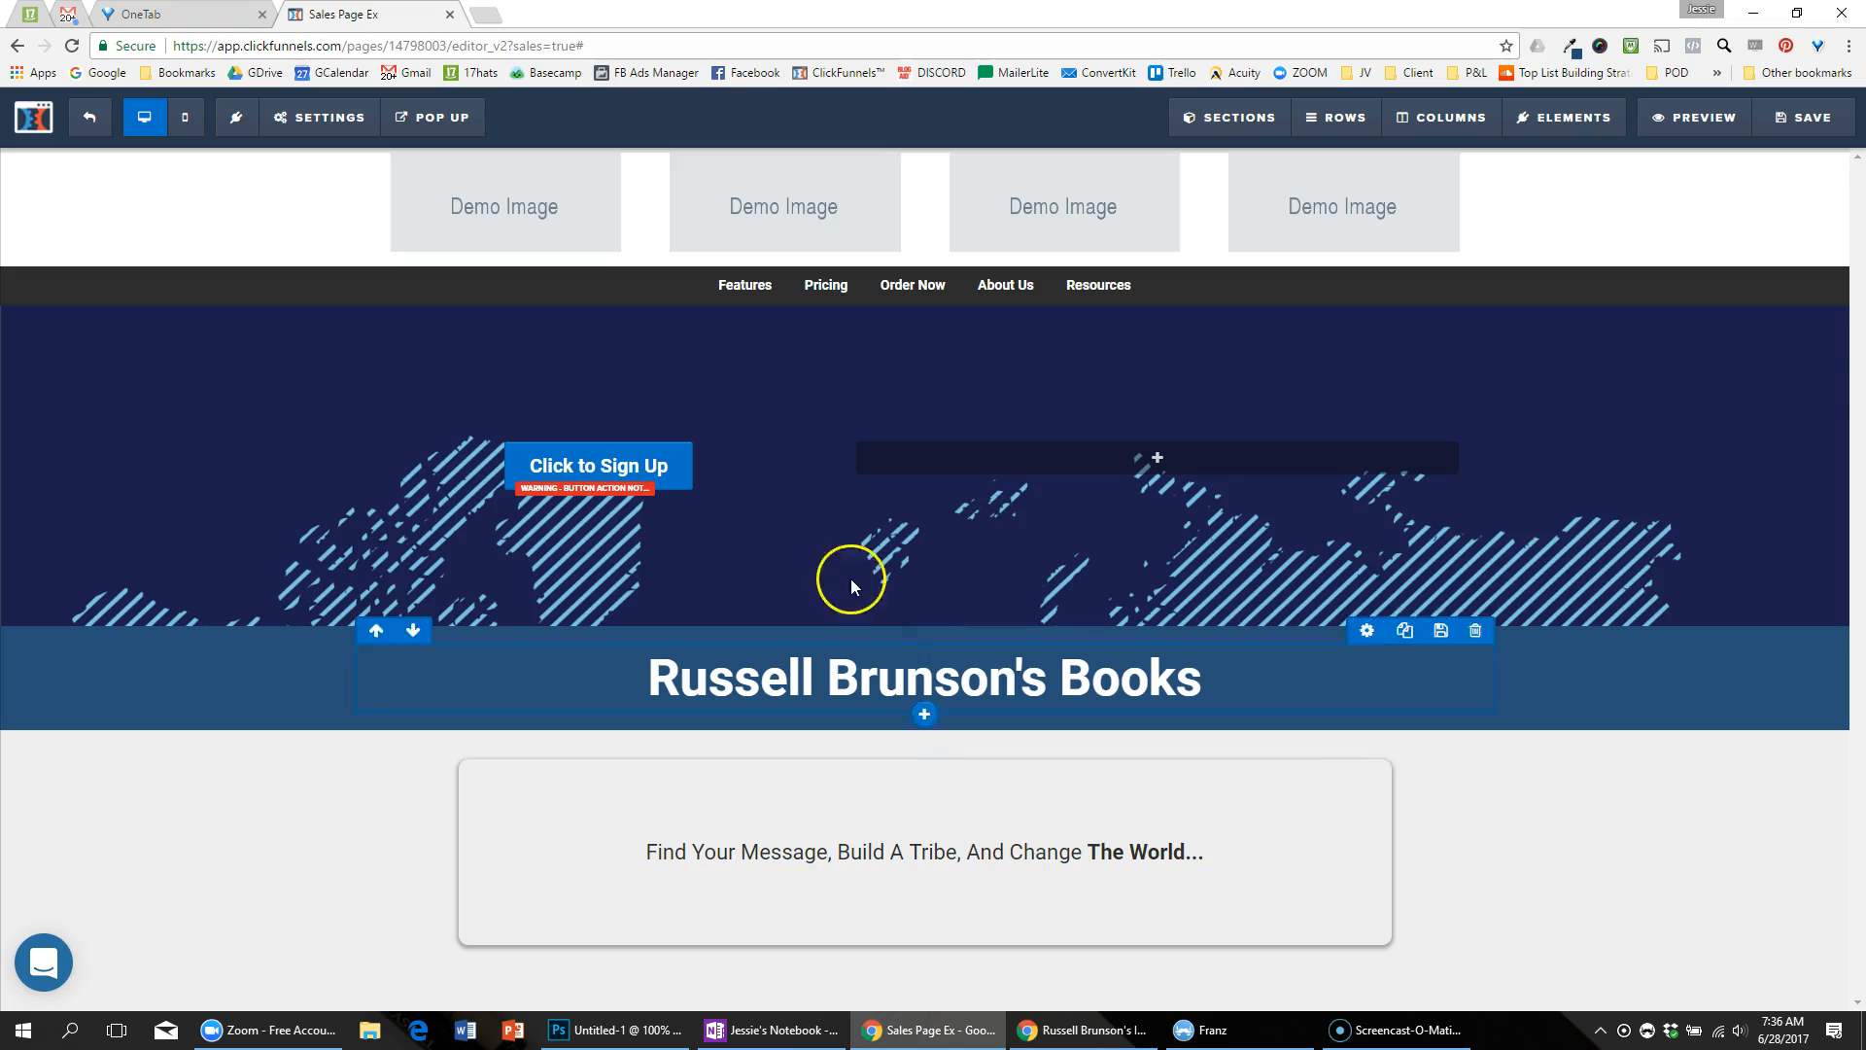
# Step: Check the reference page's content box and set the paragraph section's background color to white (#ffffff)
pyautogui.hotkey('alt', 'Tab')
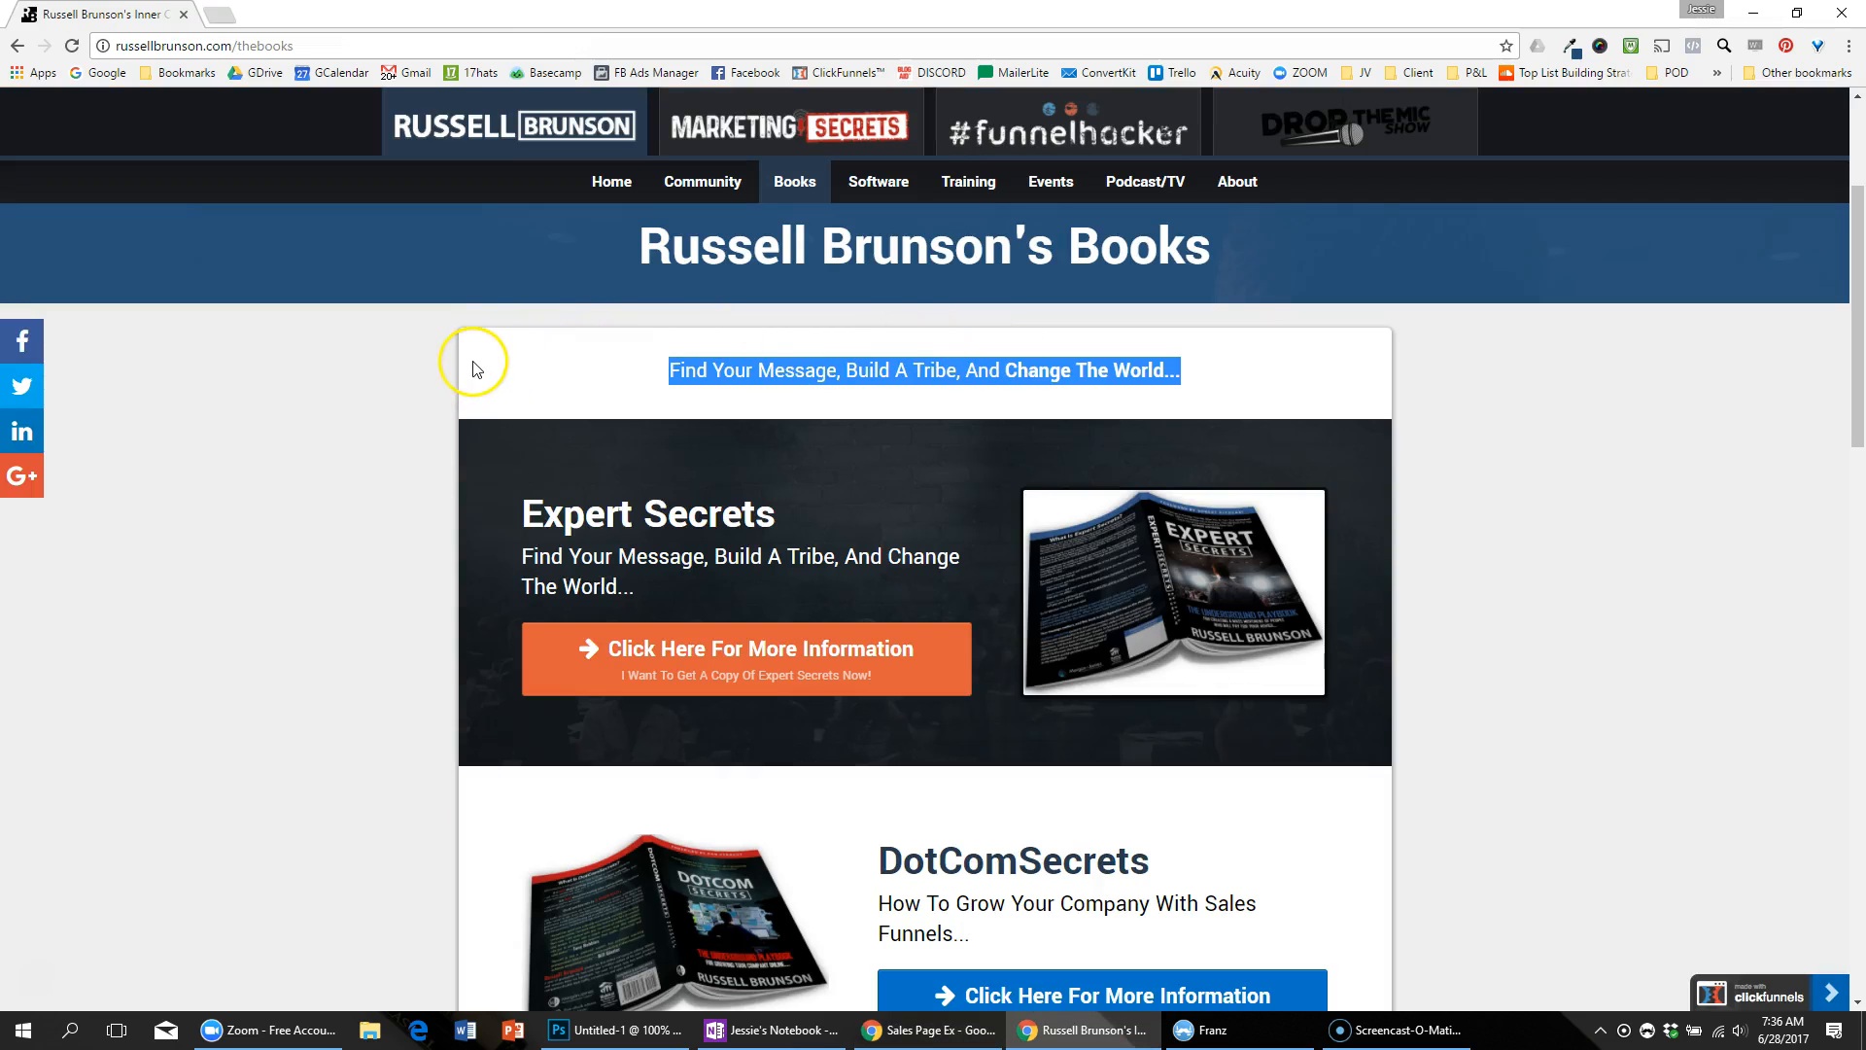
pyautogui.hotkey('alt', 'Tab')
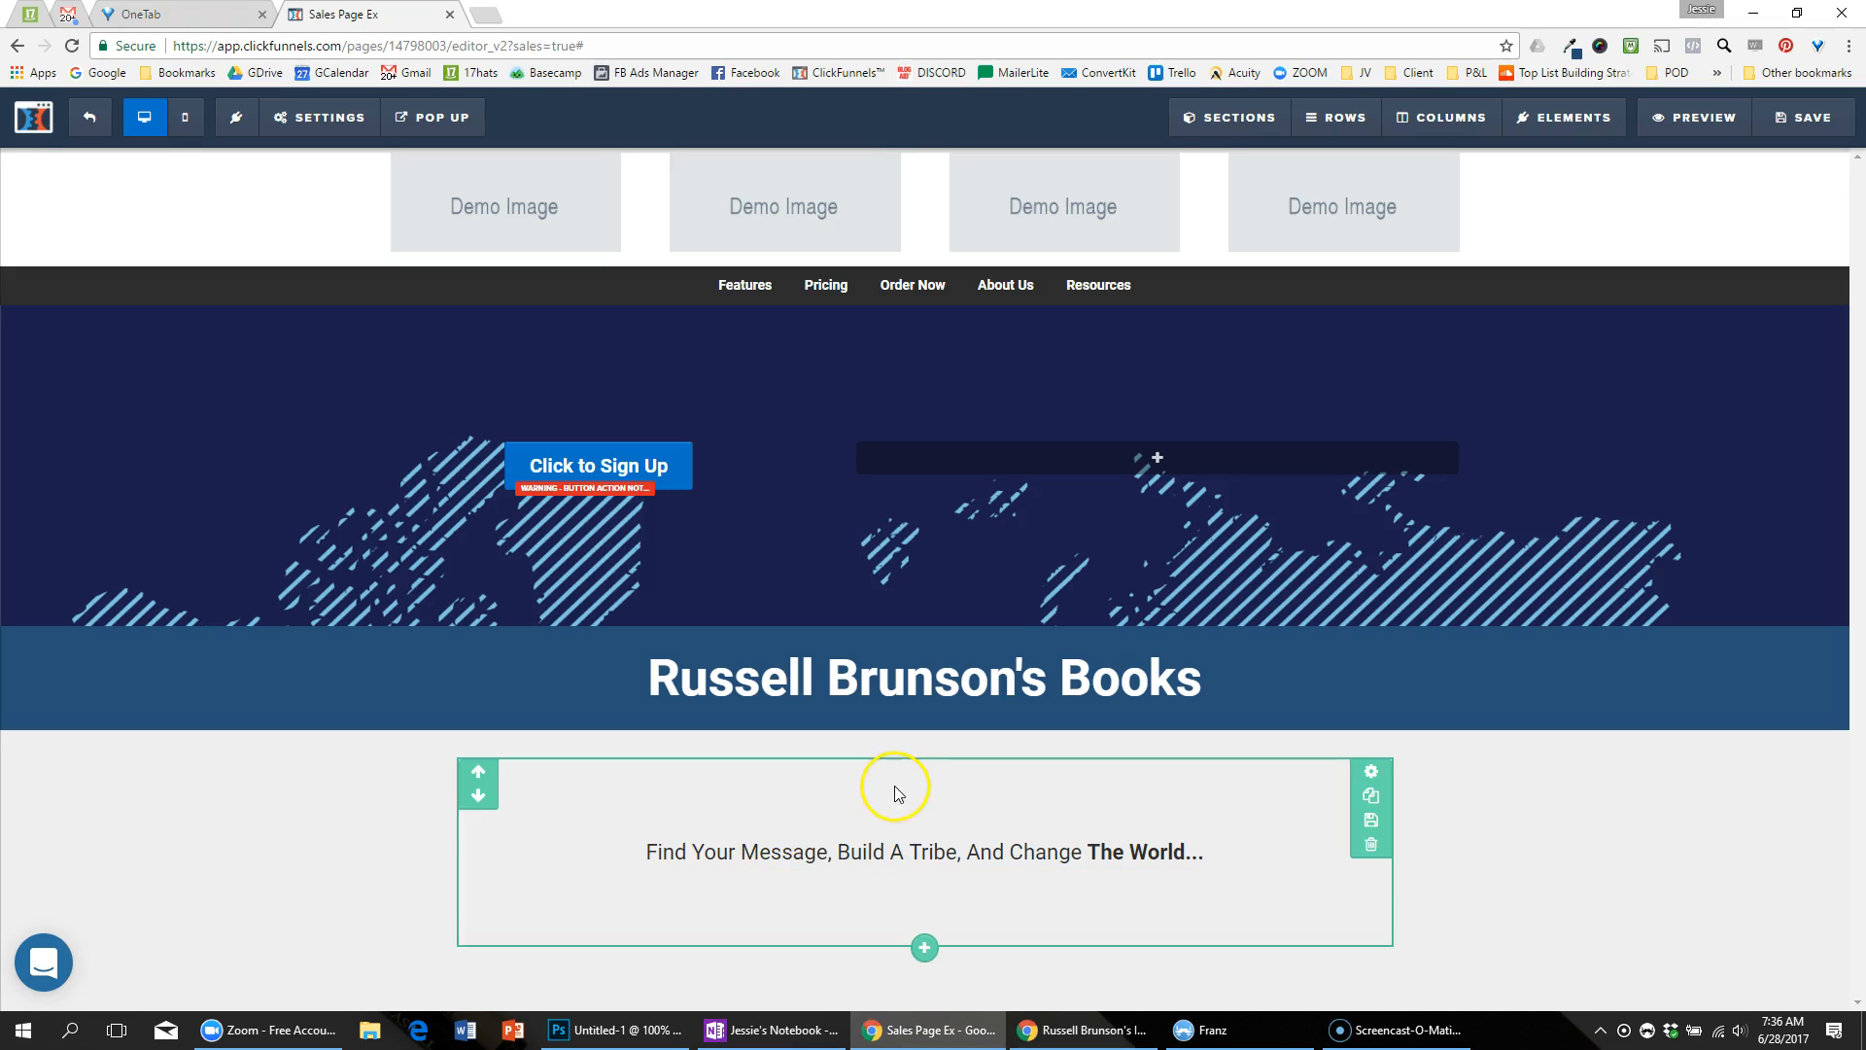
pyautogui.hotkey('alt', 'Tab')
pyautogui.hotkey('alt', 'Tab')
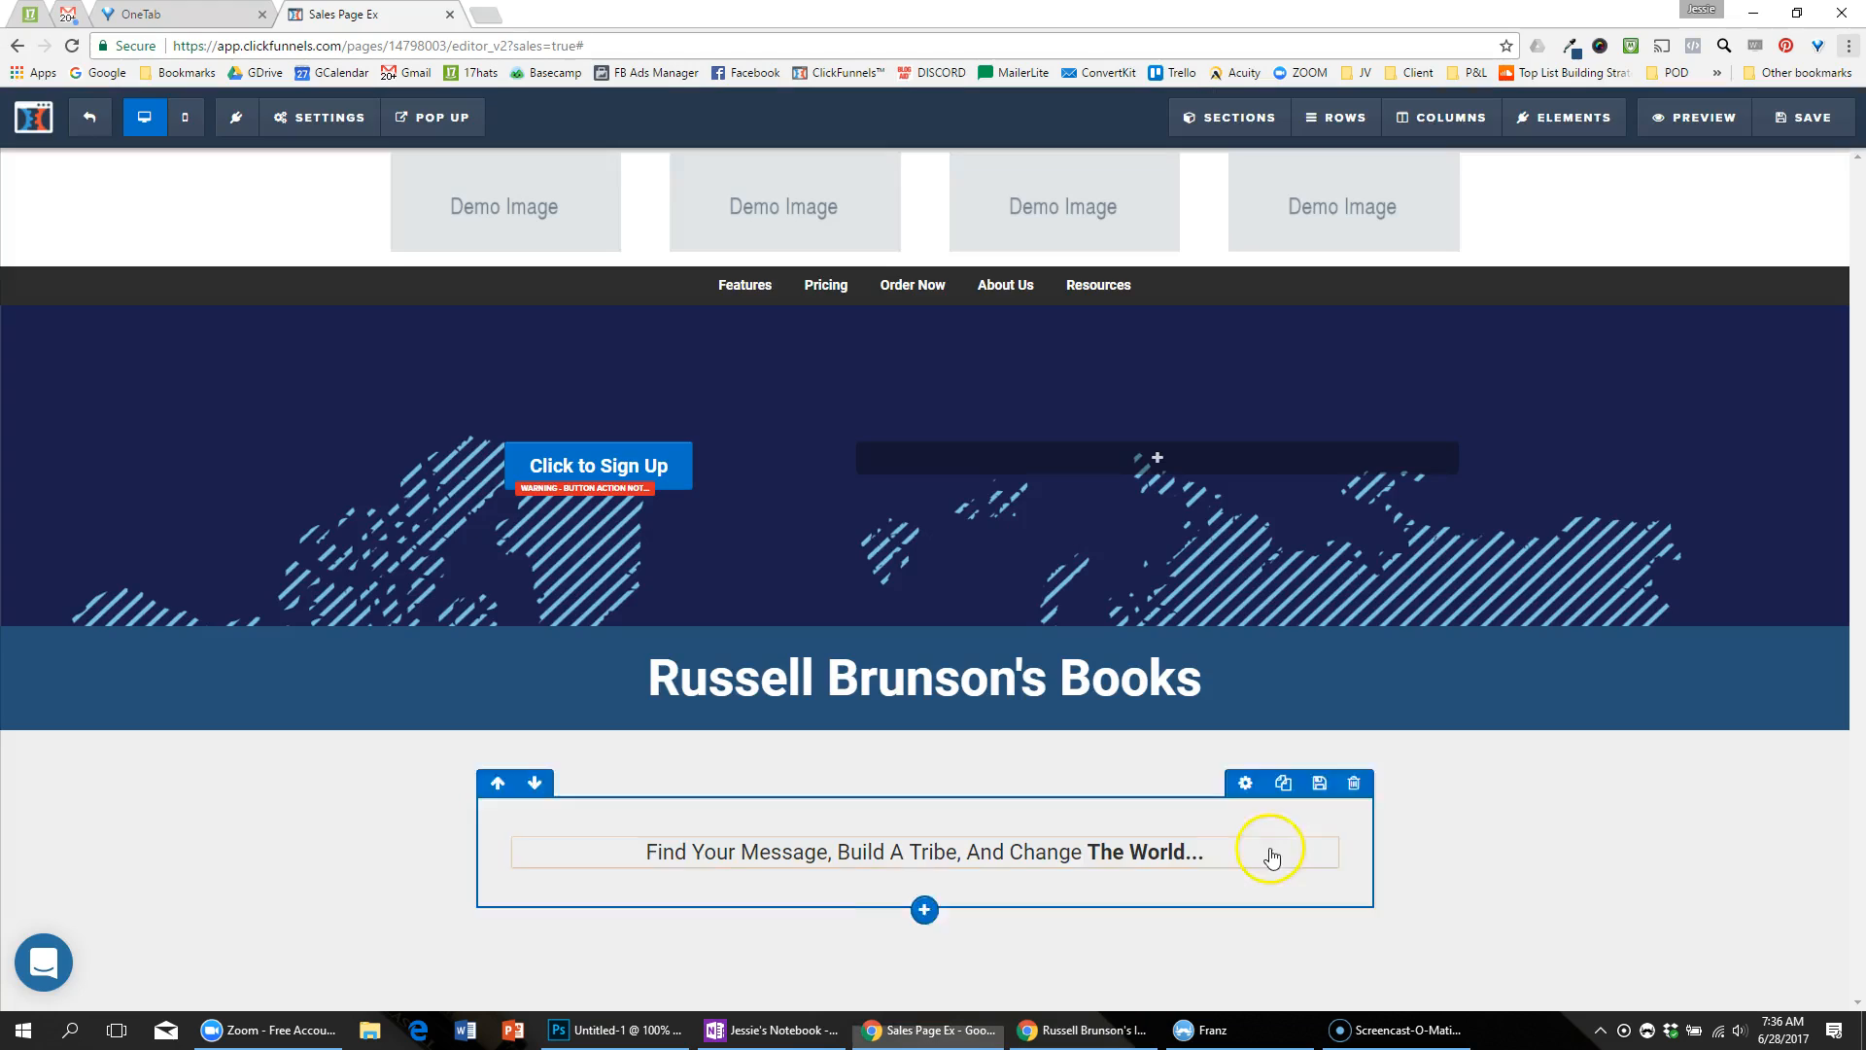
pyautogui.click(1367, 775)
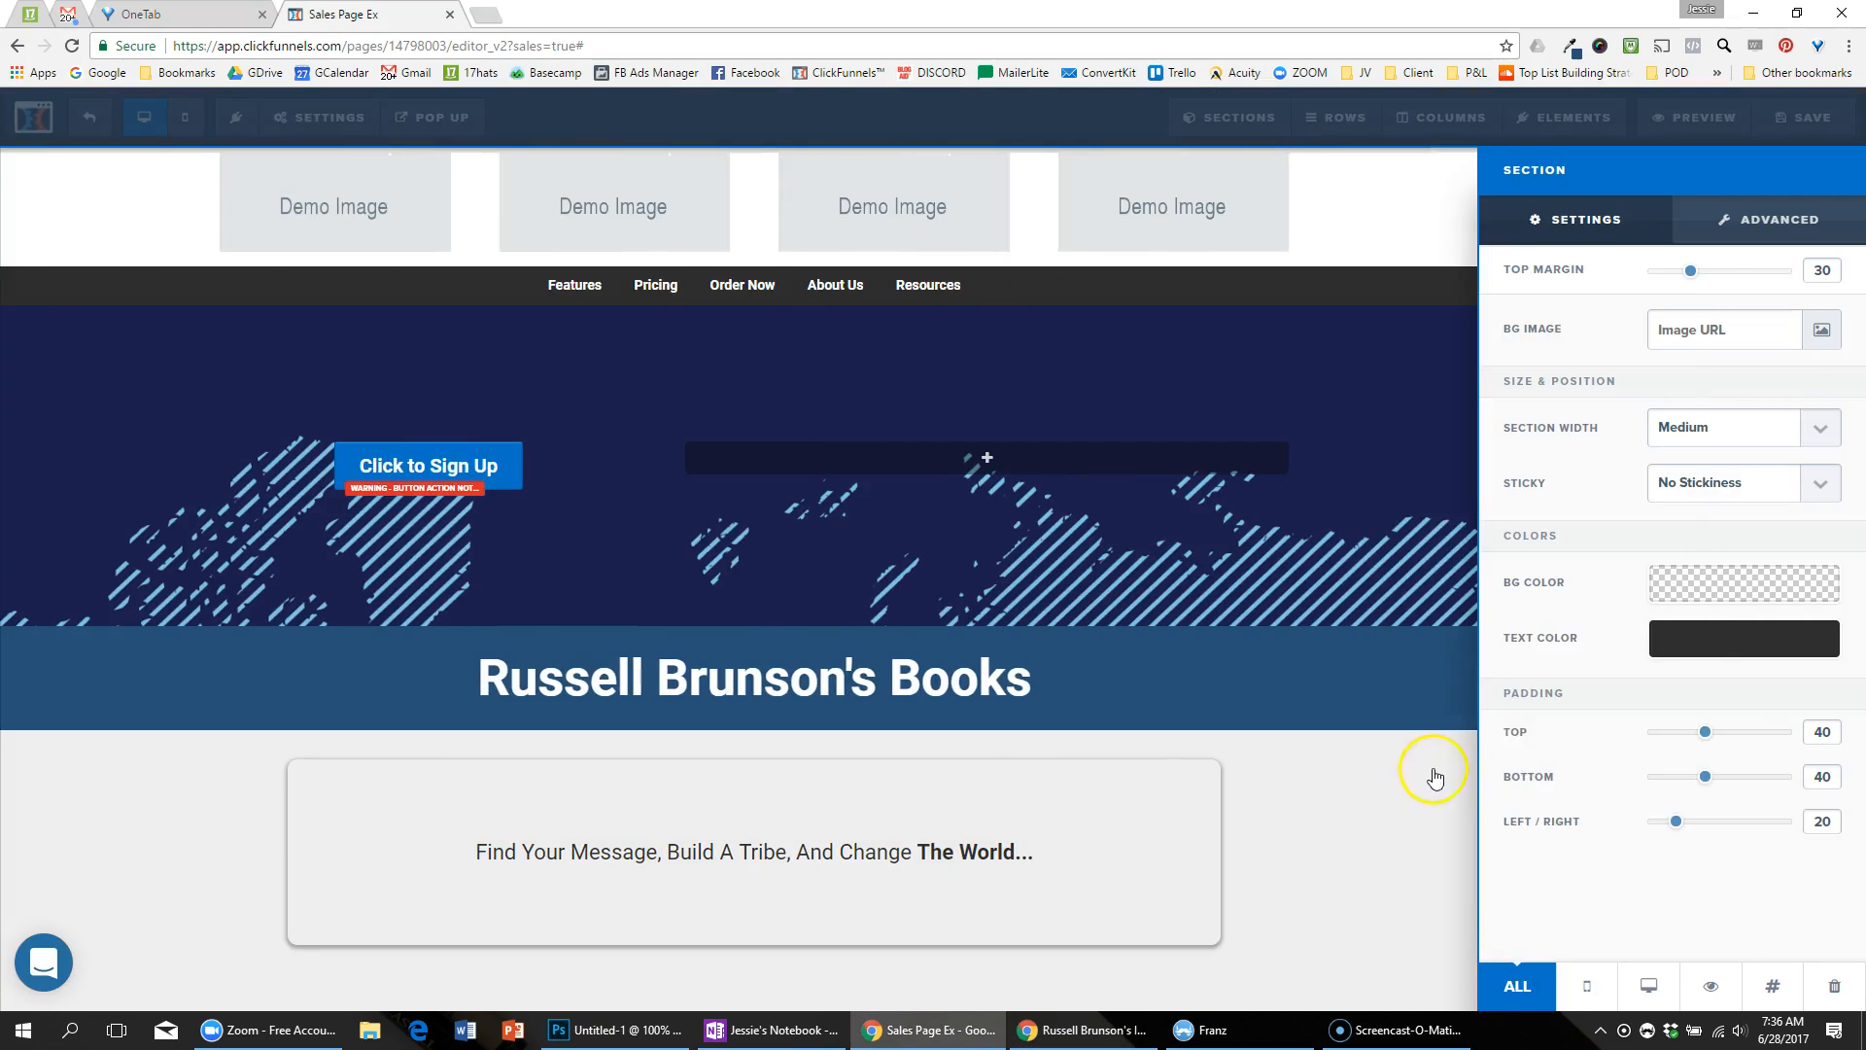
pyautogui.click(1715, 600)
pyautogui.click(1640, 661)
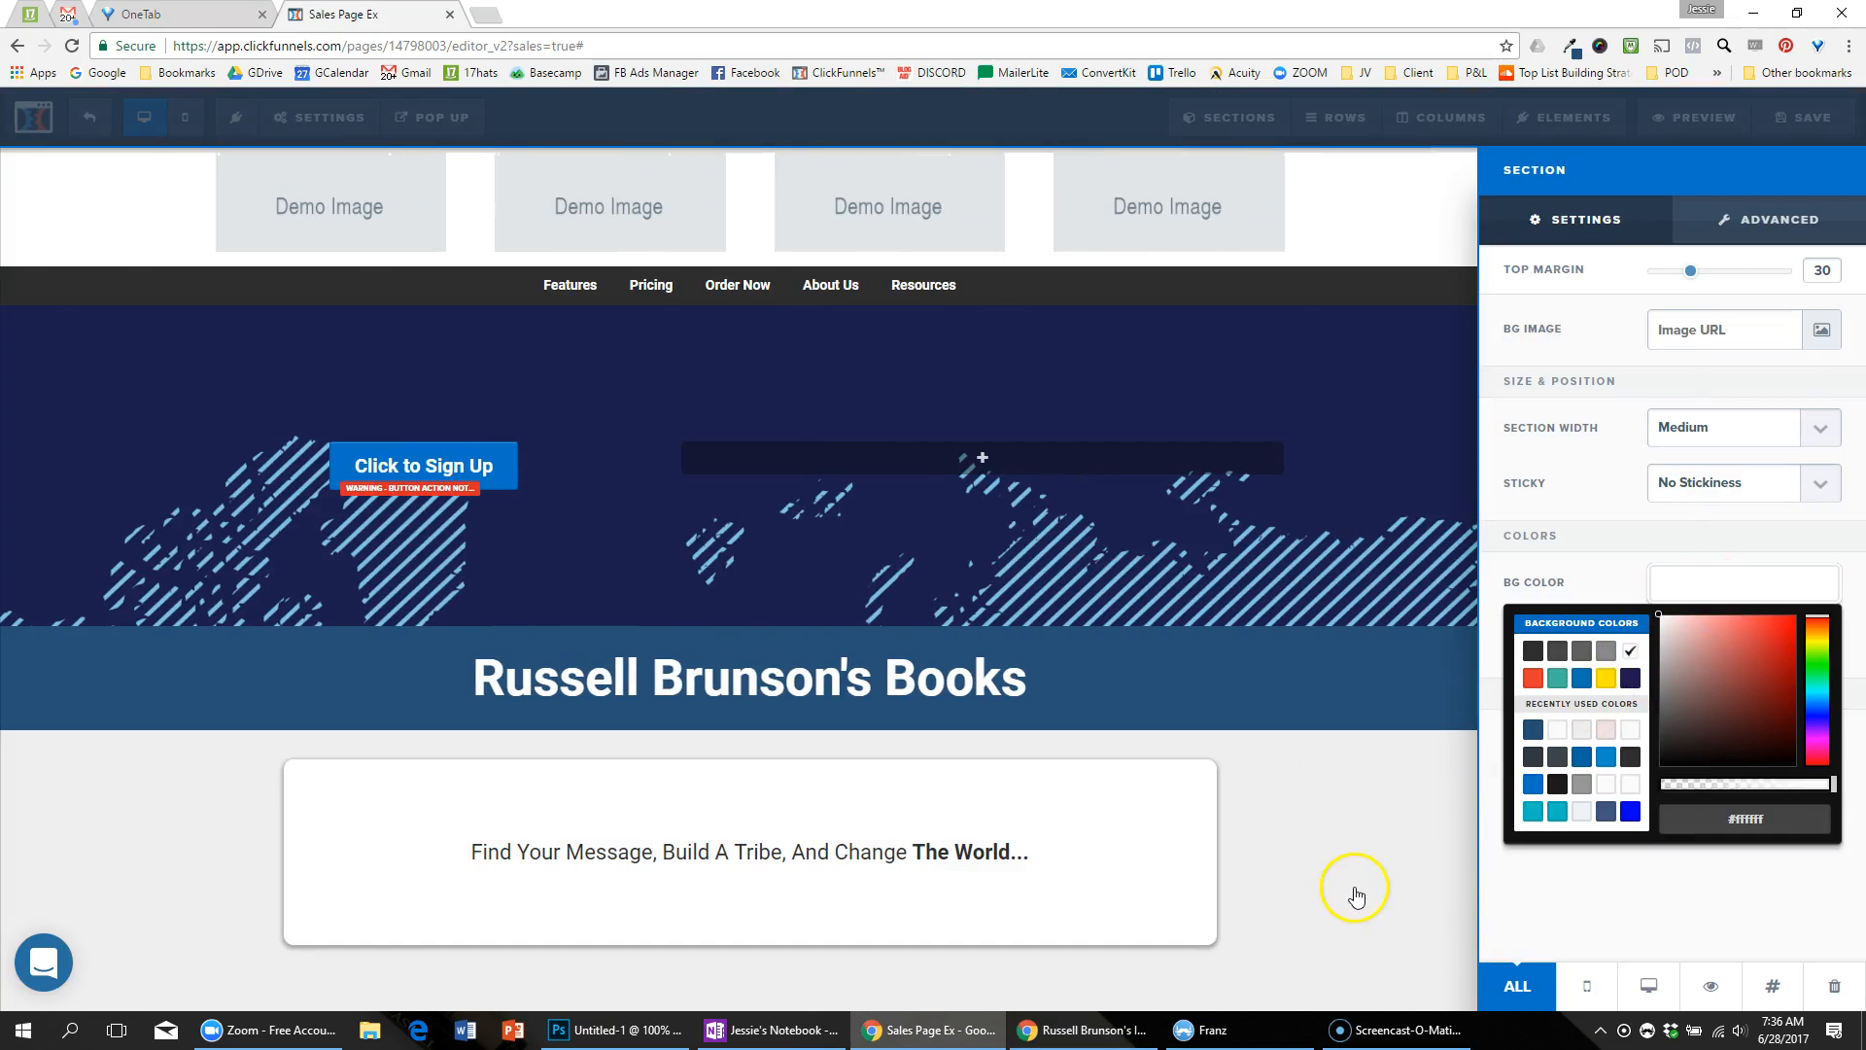
pyautogui.hotkey('alt', 'Tab')
pyautogui.hotkey('alt', 'Tab')
pyautogui.click(1153, 854)
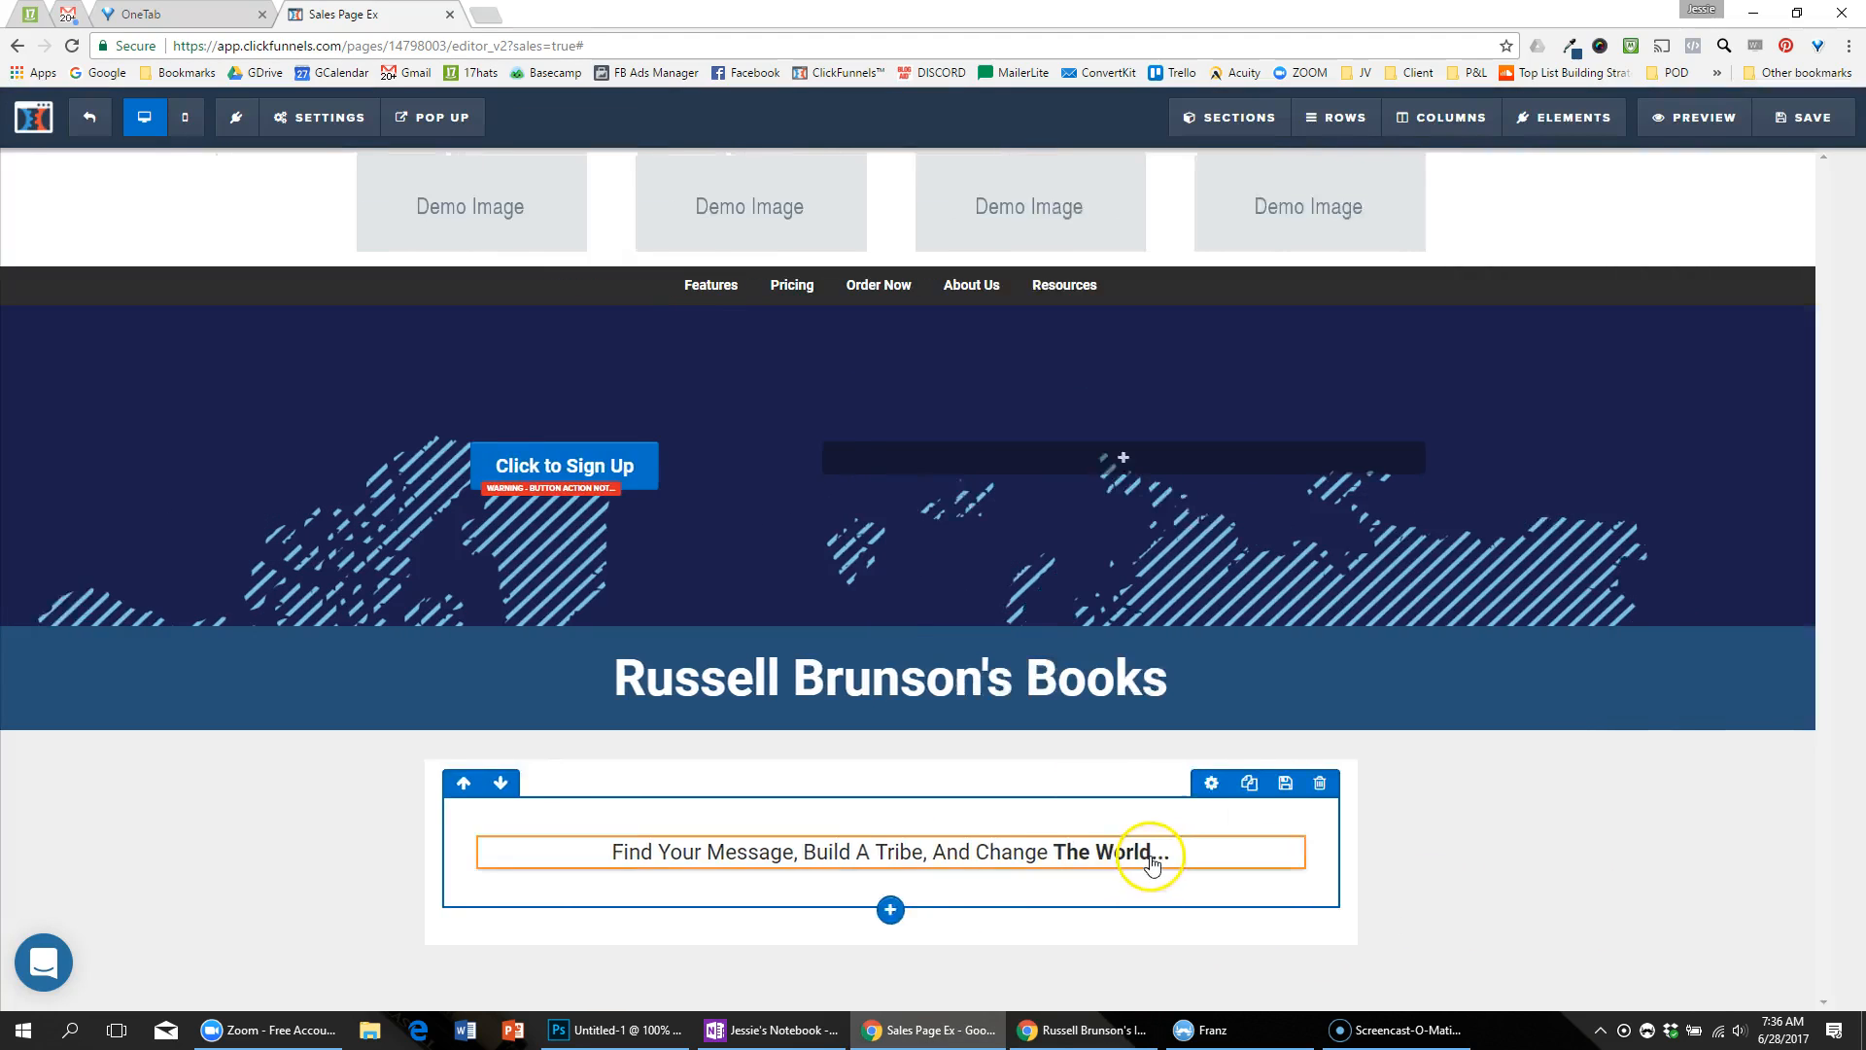
# Step: Reduce the paragraph row's top padding to its minimum, comparing the spacing with the reference page's content box
pyautogui.click(1238, 787)
pyautogui.moveTo(1684, 714); pyautogui.dragTo(1638, 716)
pyautogui.hotkey('alt', 'Tab')
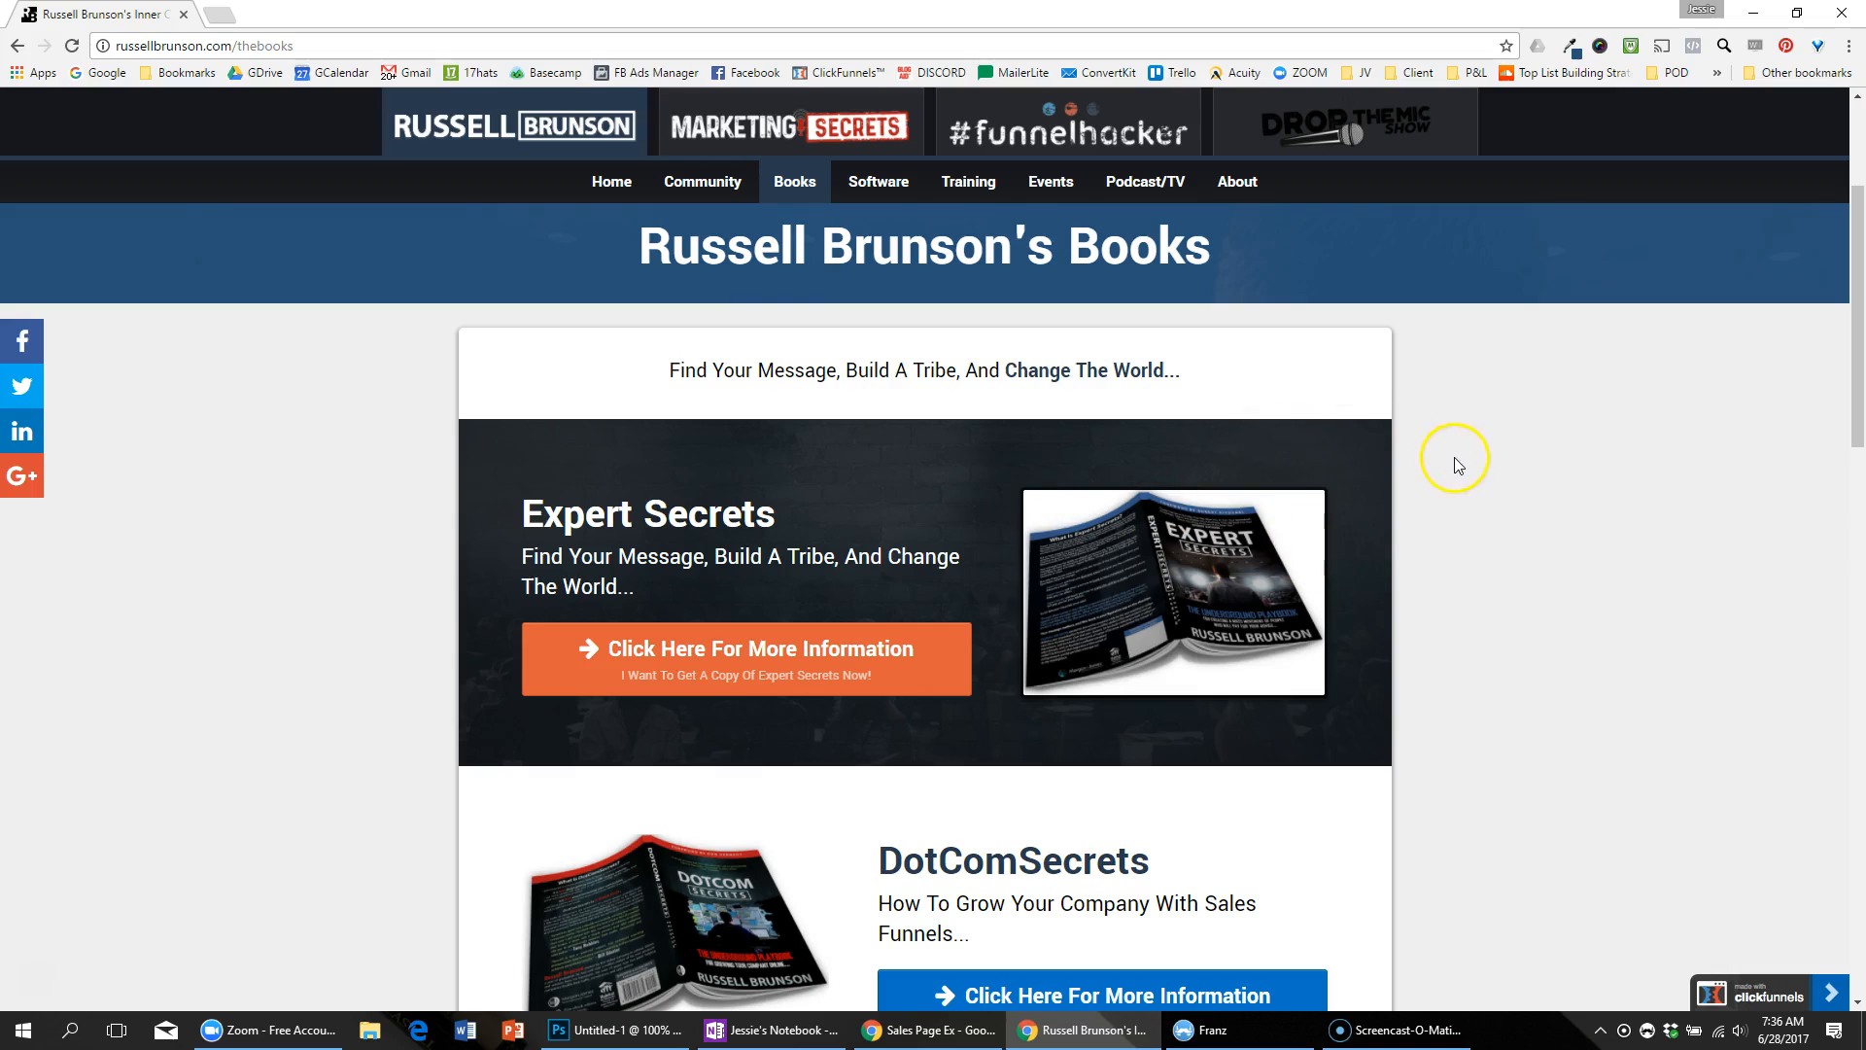
pyautogui.scroll(-1, 1264, 408)
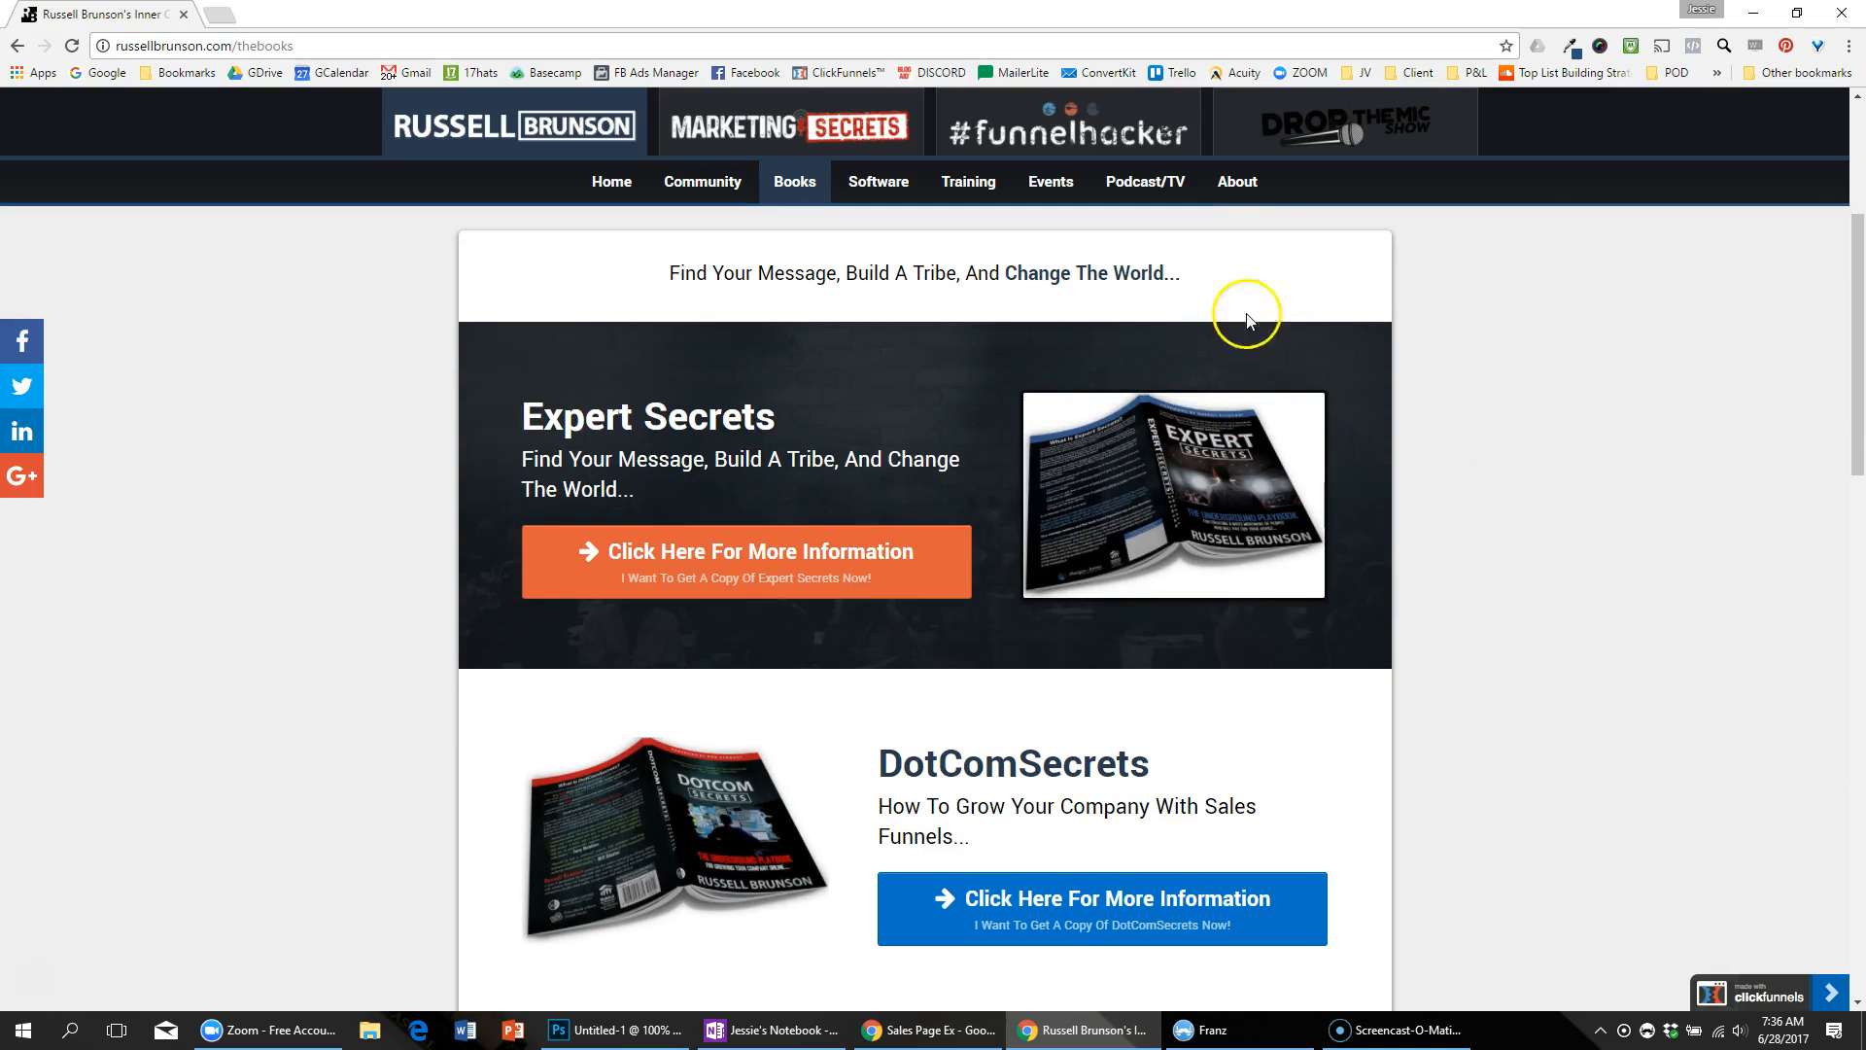
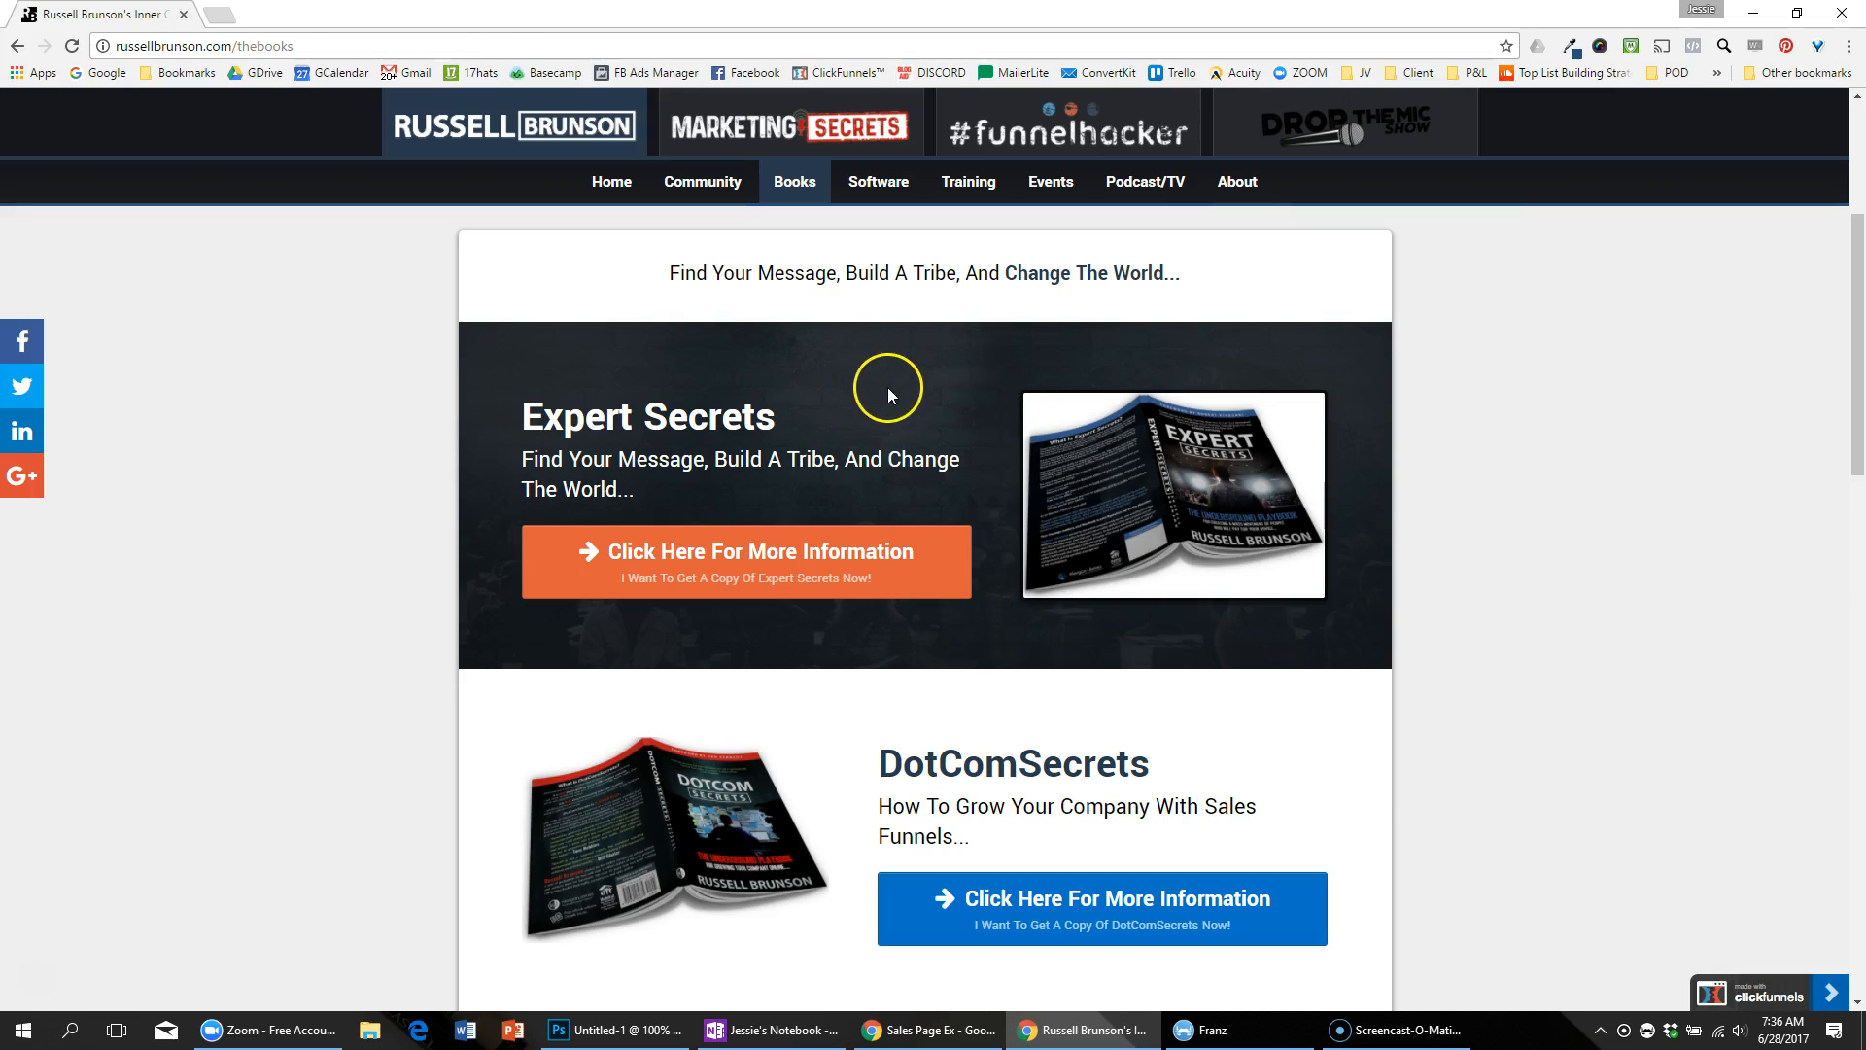
pyautogui.hotkey('alt', 'Tab')
pyautogui.click(913, 827)
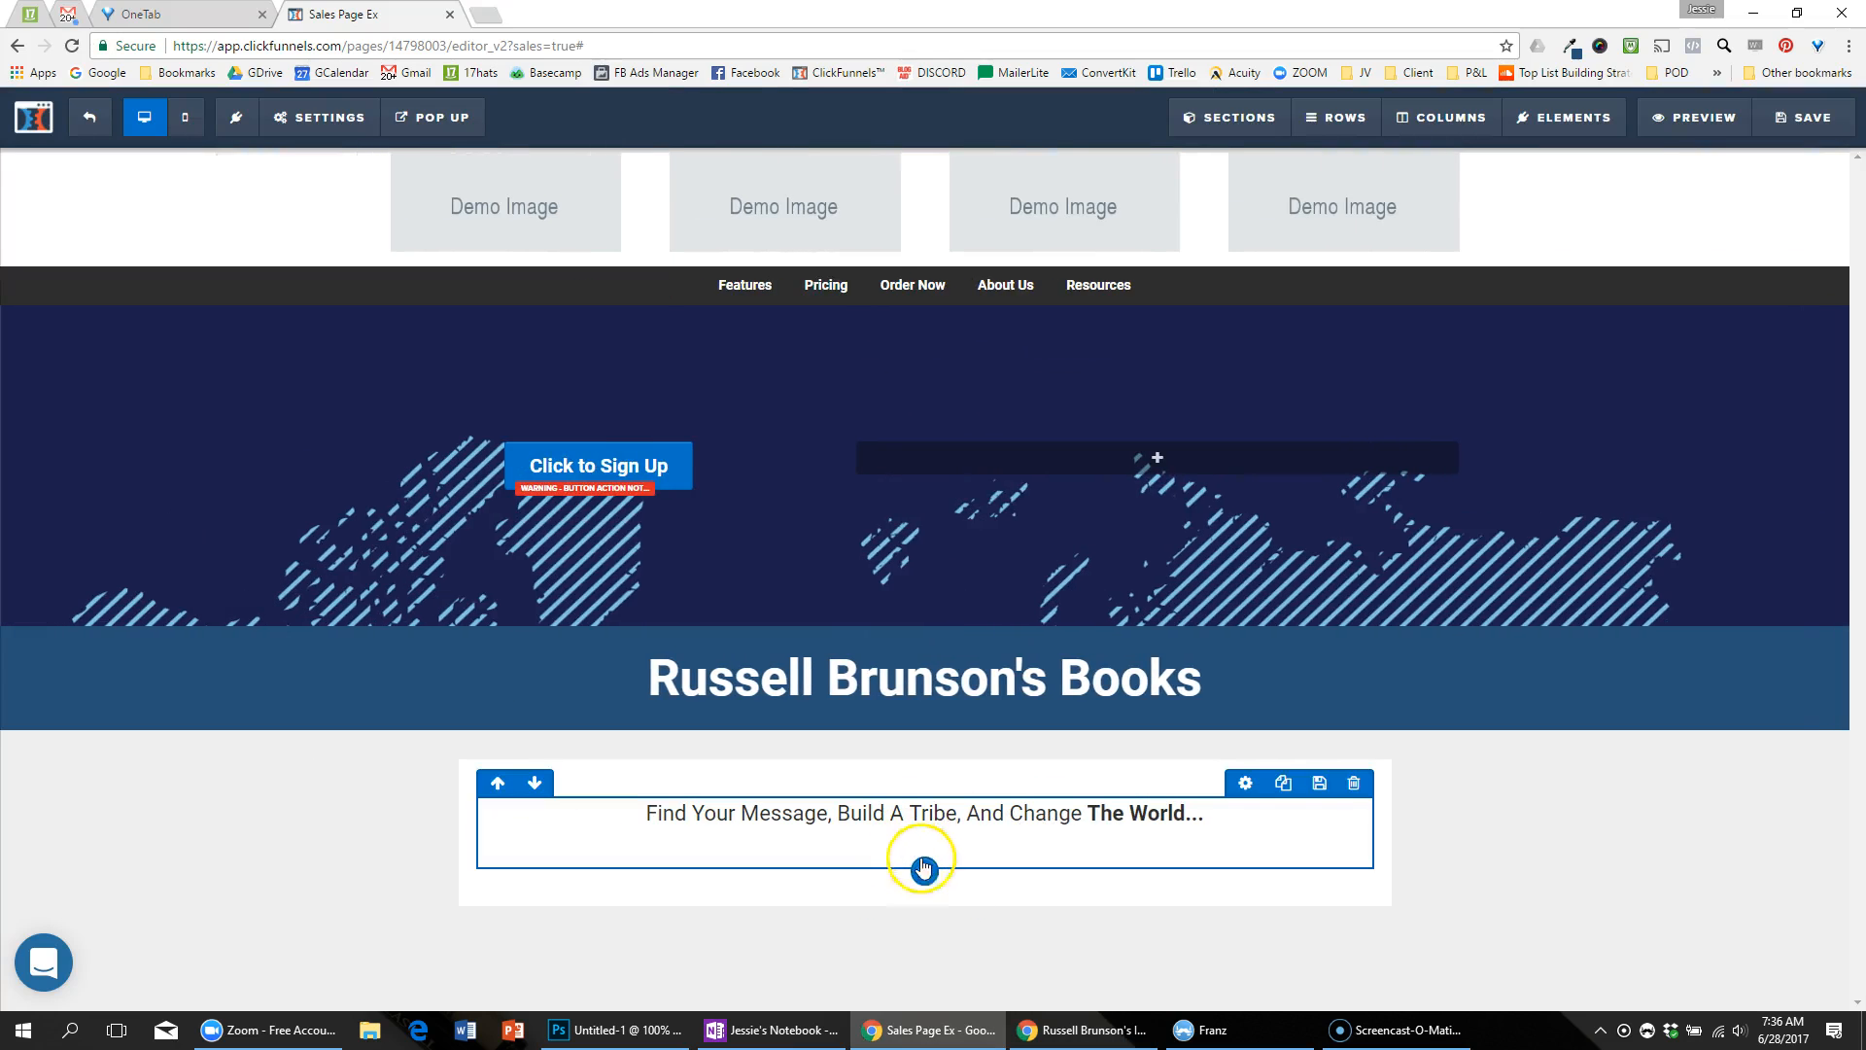
# Step: Add a one-column row below the paragraph row and give it the uploaded world map as background image
pyautogui.click(927, 873)
pyautogui.moveTo(1508, 292); pyautogui.dragTo(930, 943)
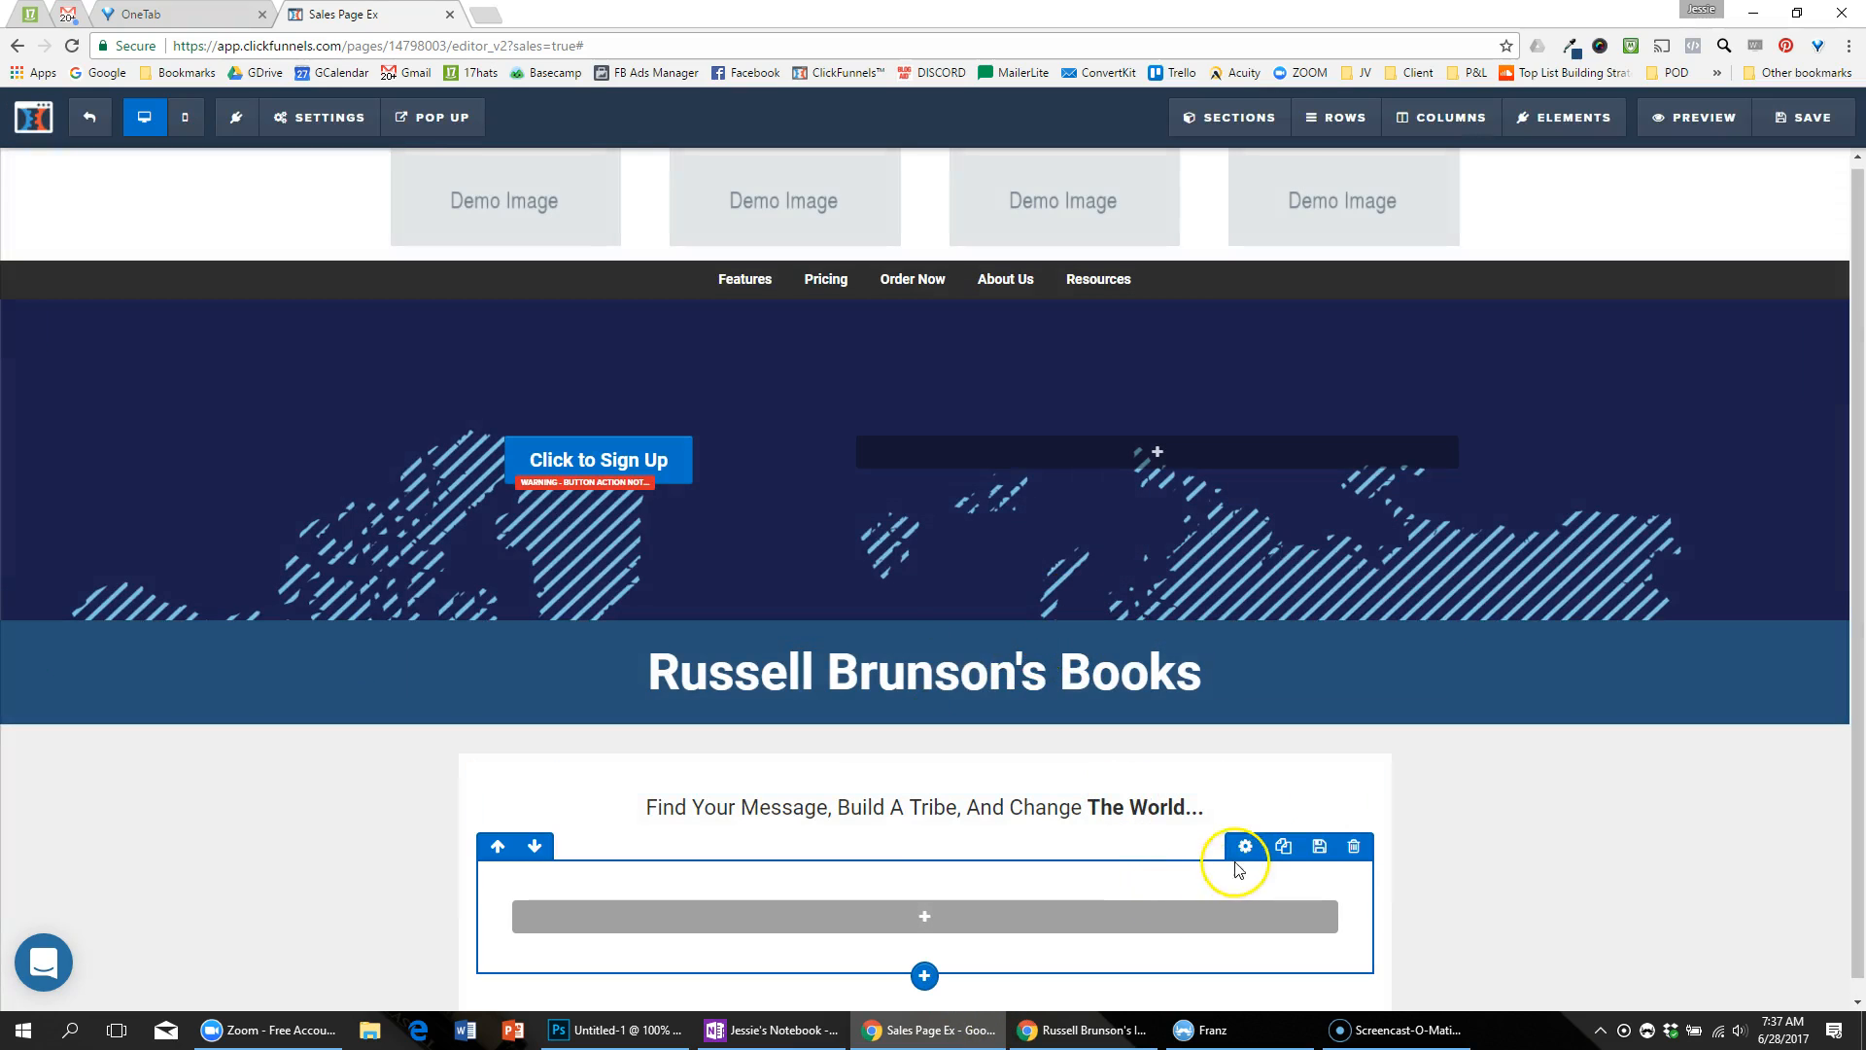
pyautogui.click(1244, 847)
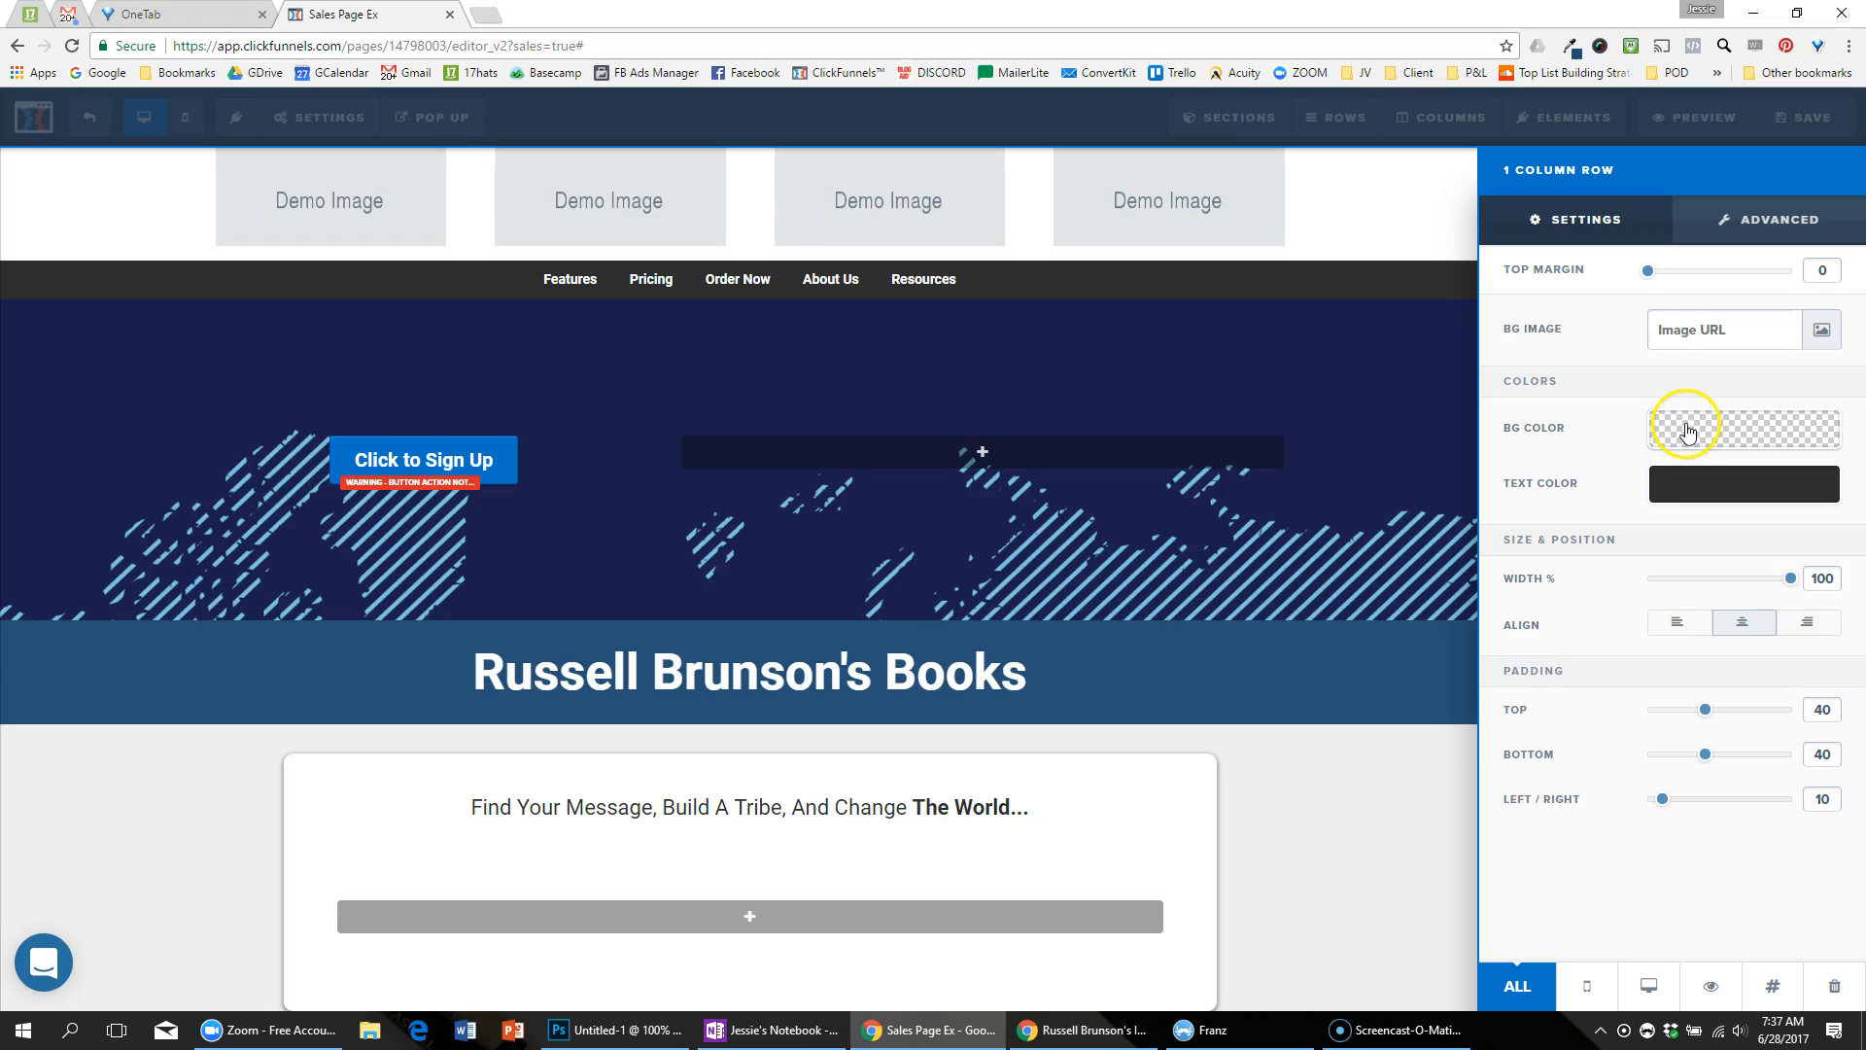
pyautogui.click(1821, 333)
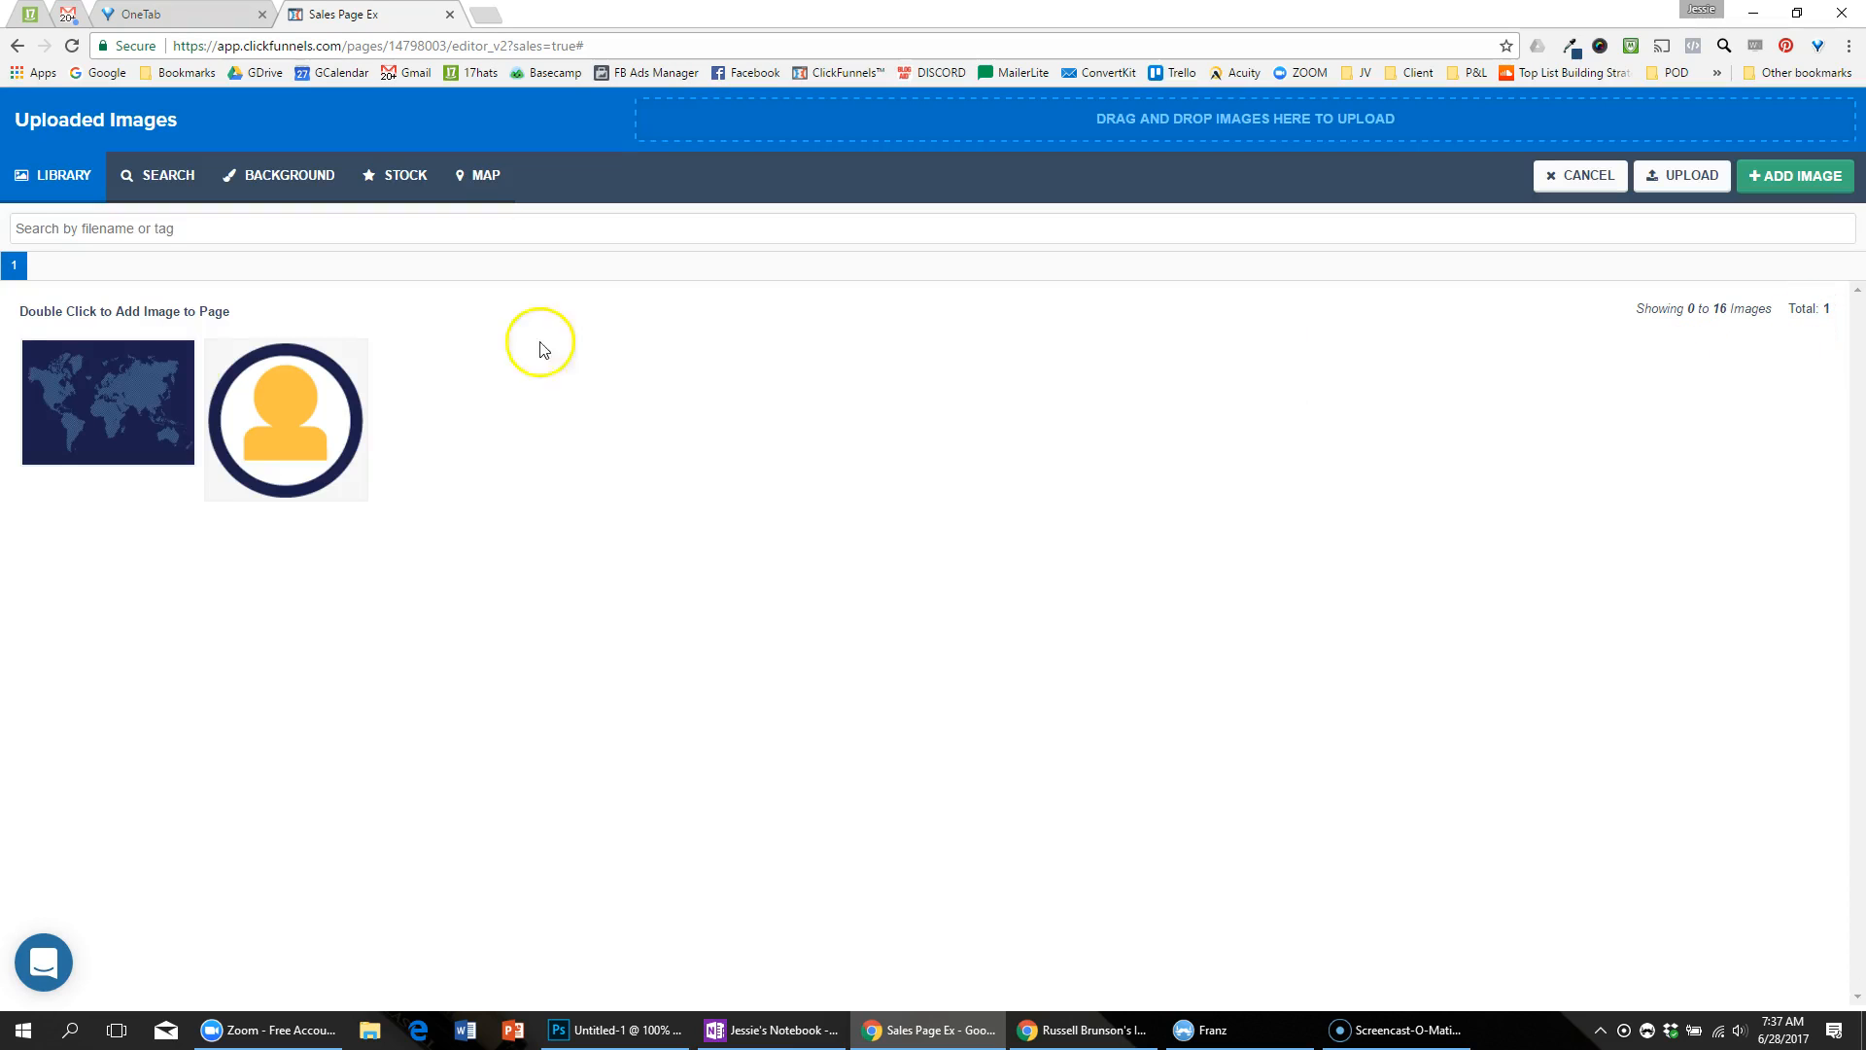
pyautogui.click(1818, 185)
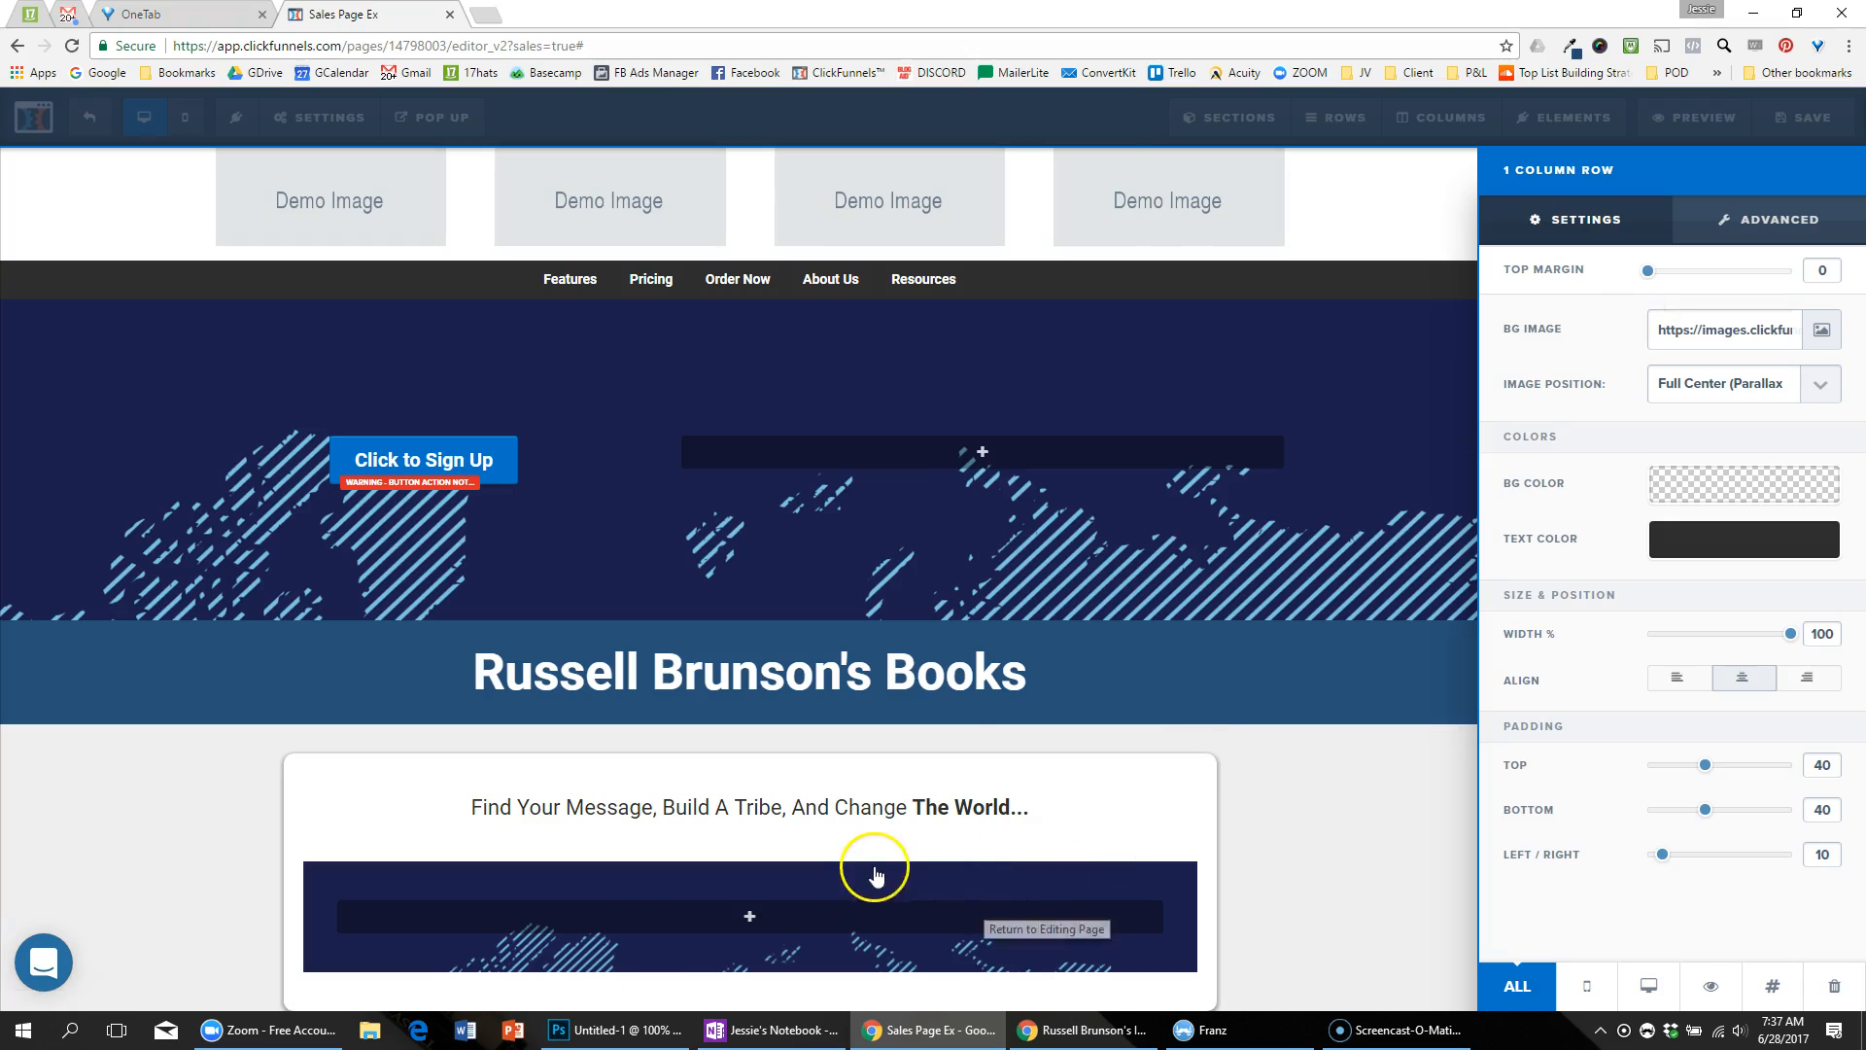
pyautogui.hotkey('alt', 'Tab')
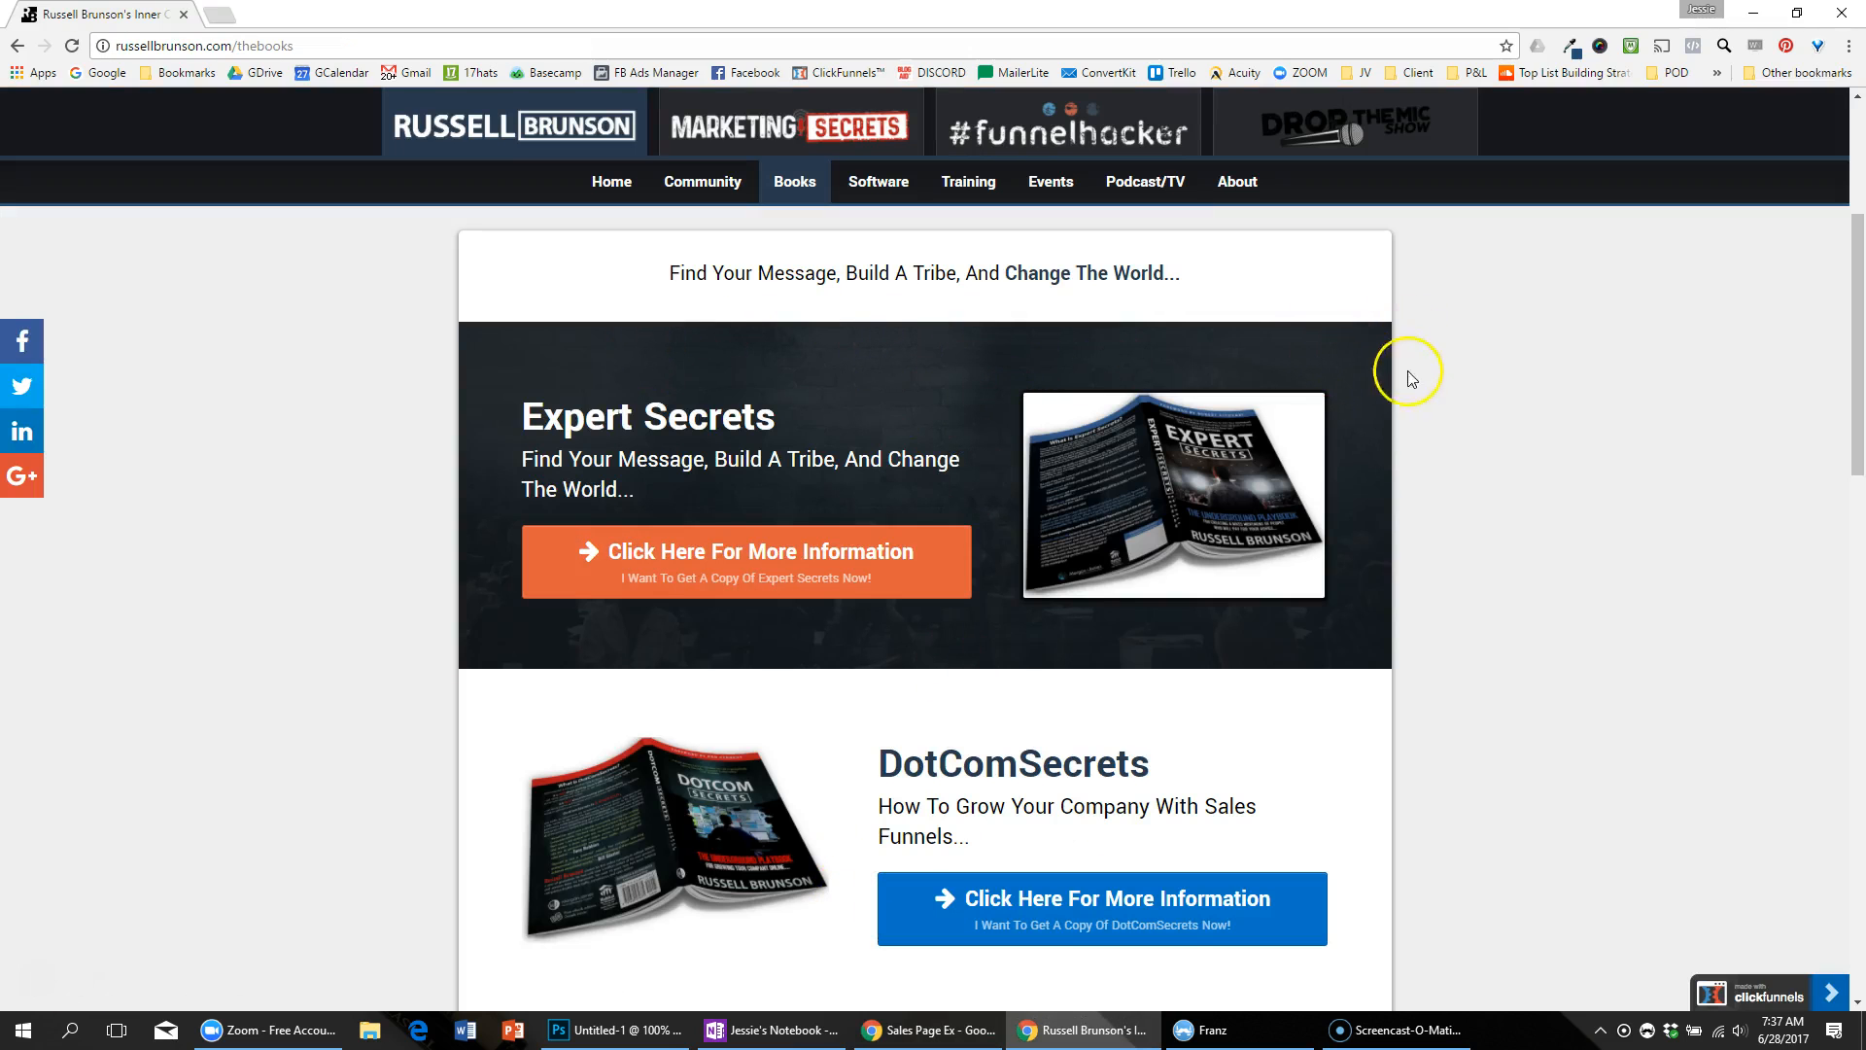
pyautogui.hotkey('alt', 'Tab')
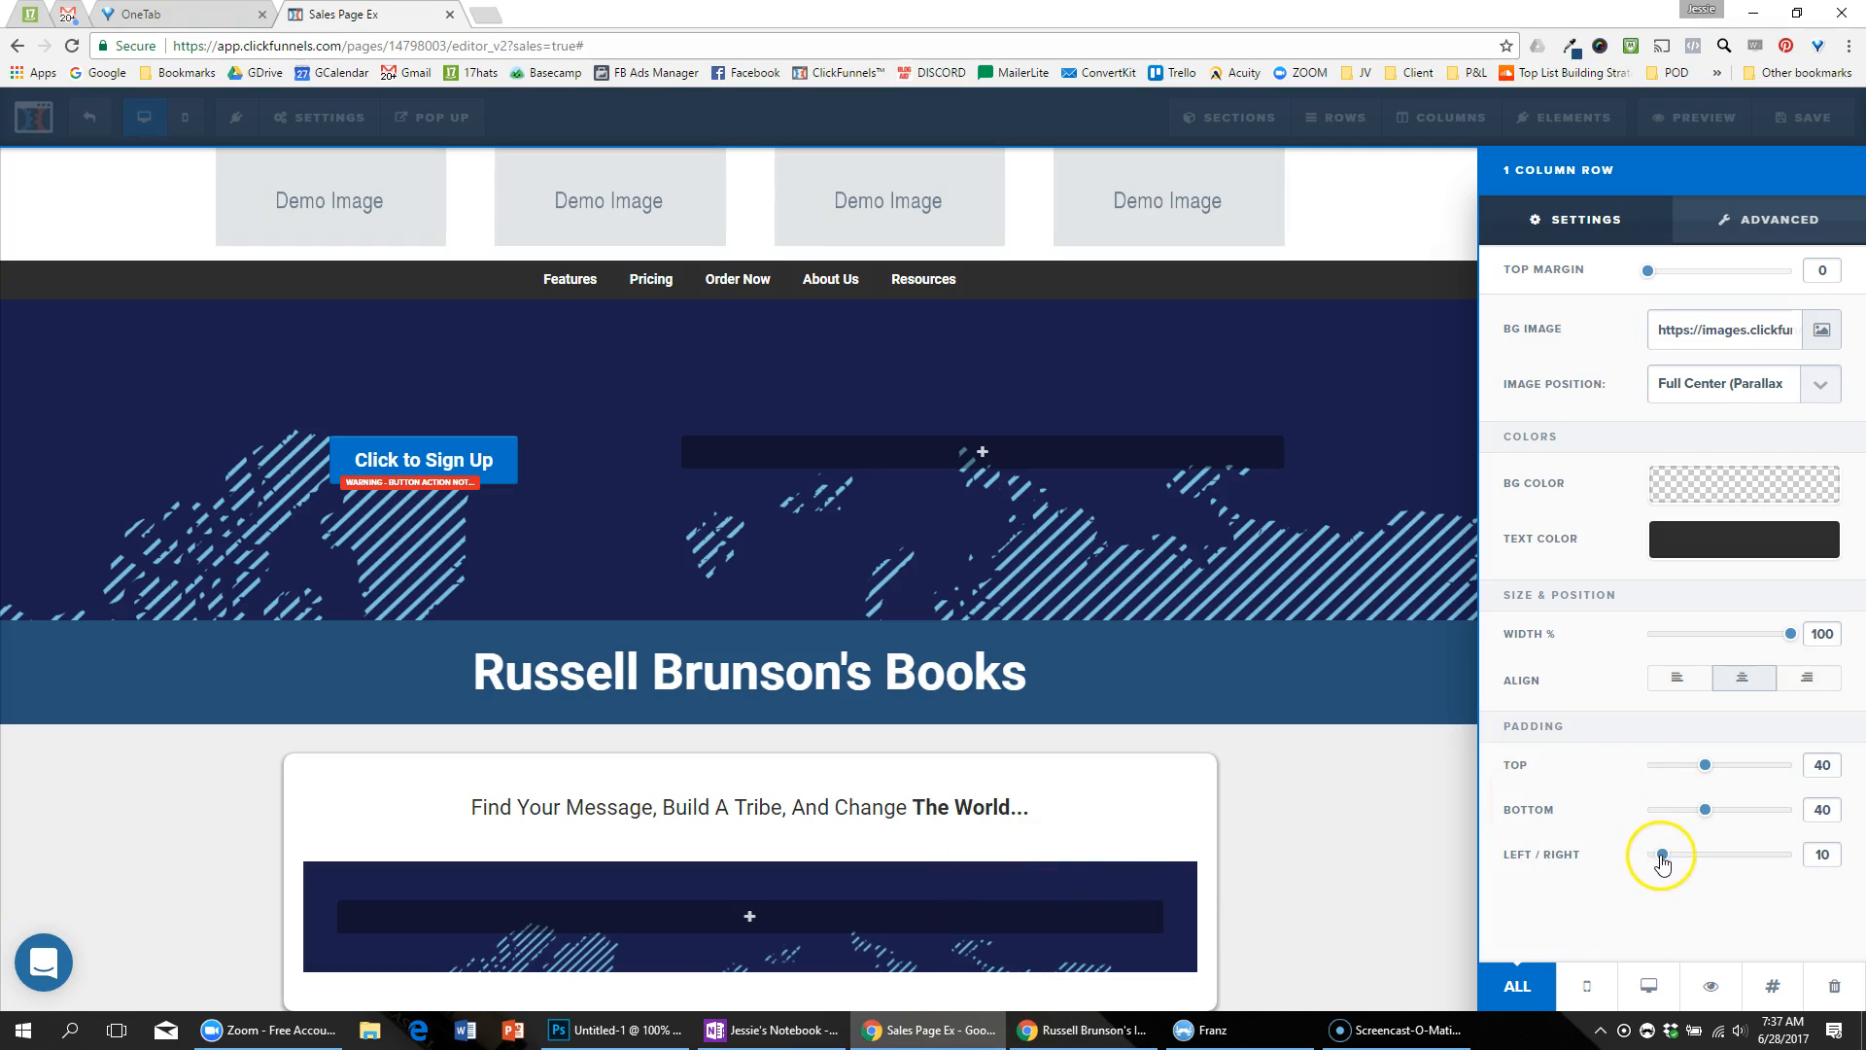
# Step: Set the white content section's left/right padding to 0 so its rows span the full box width
pyautogui.click(1188, 881)
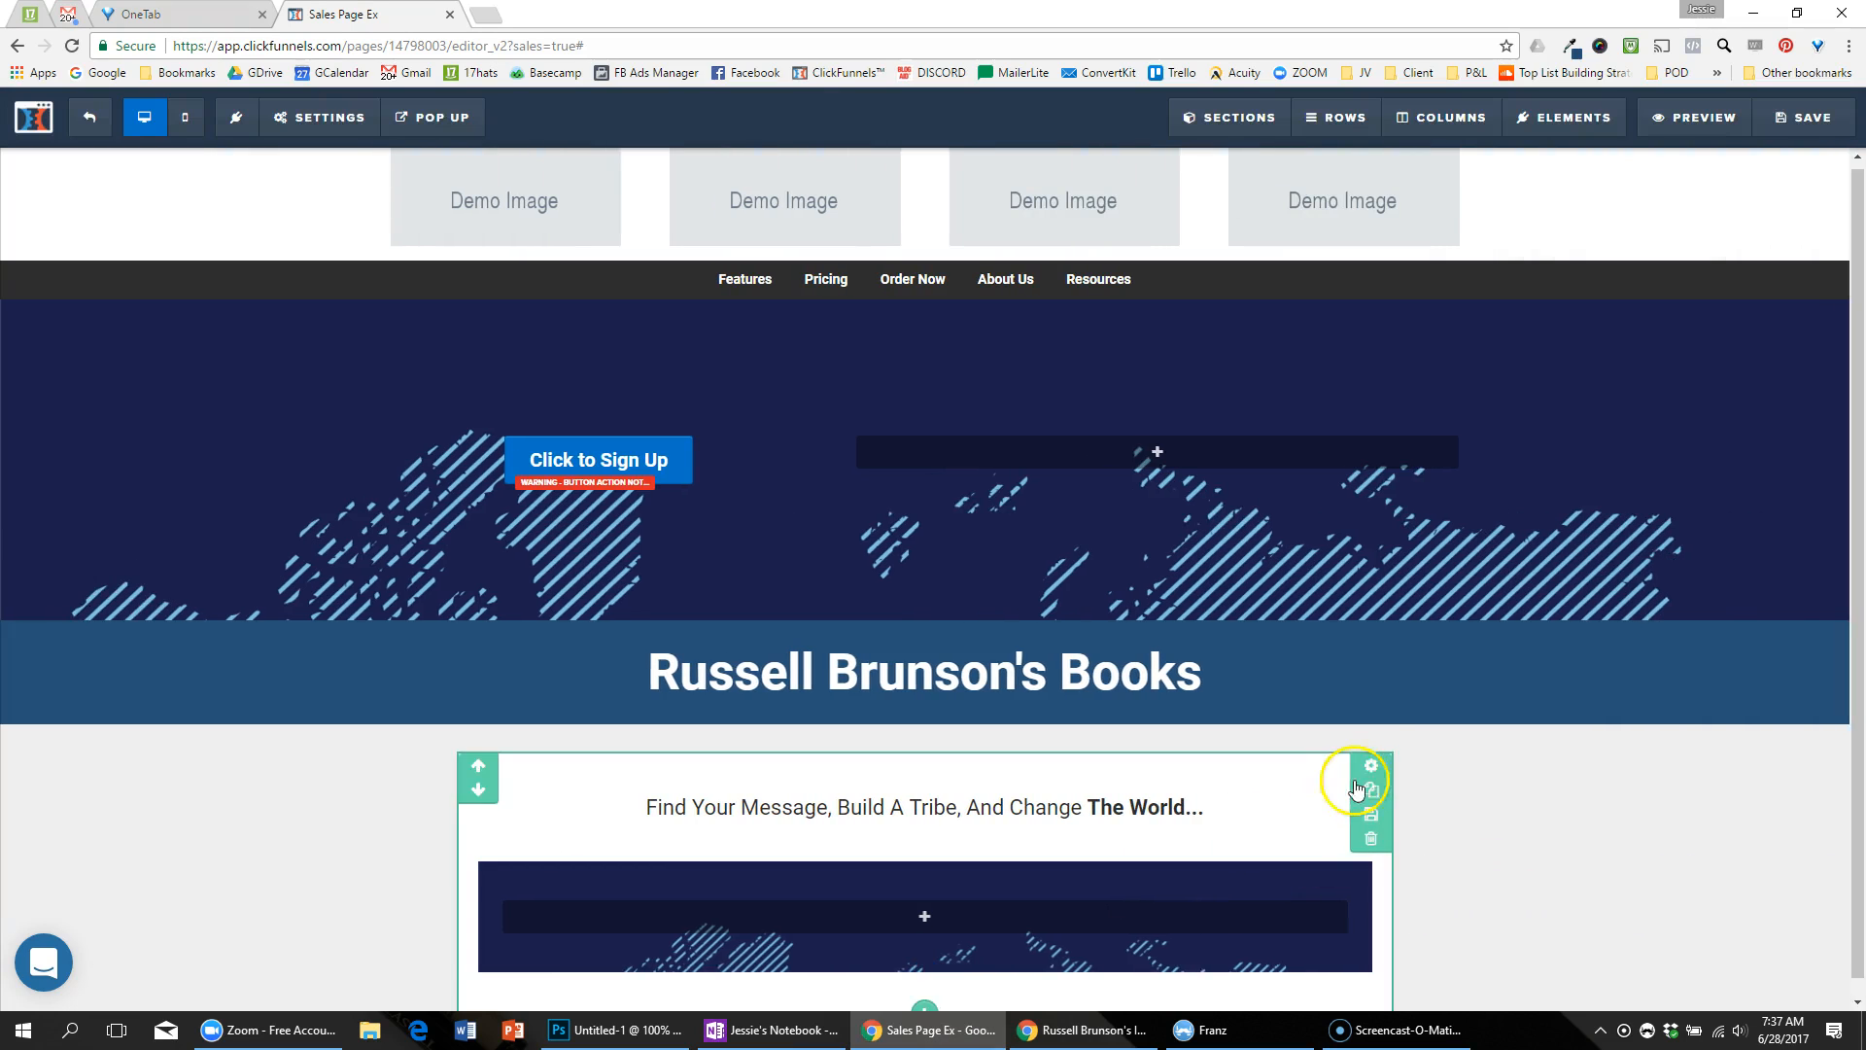
pyautogui.click(1372, 766)
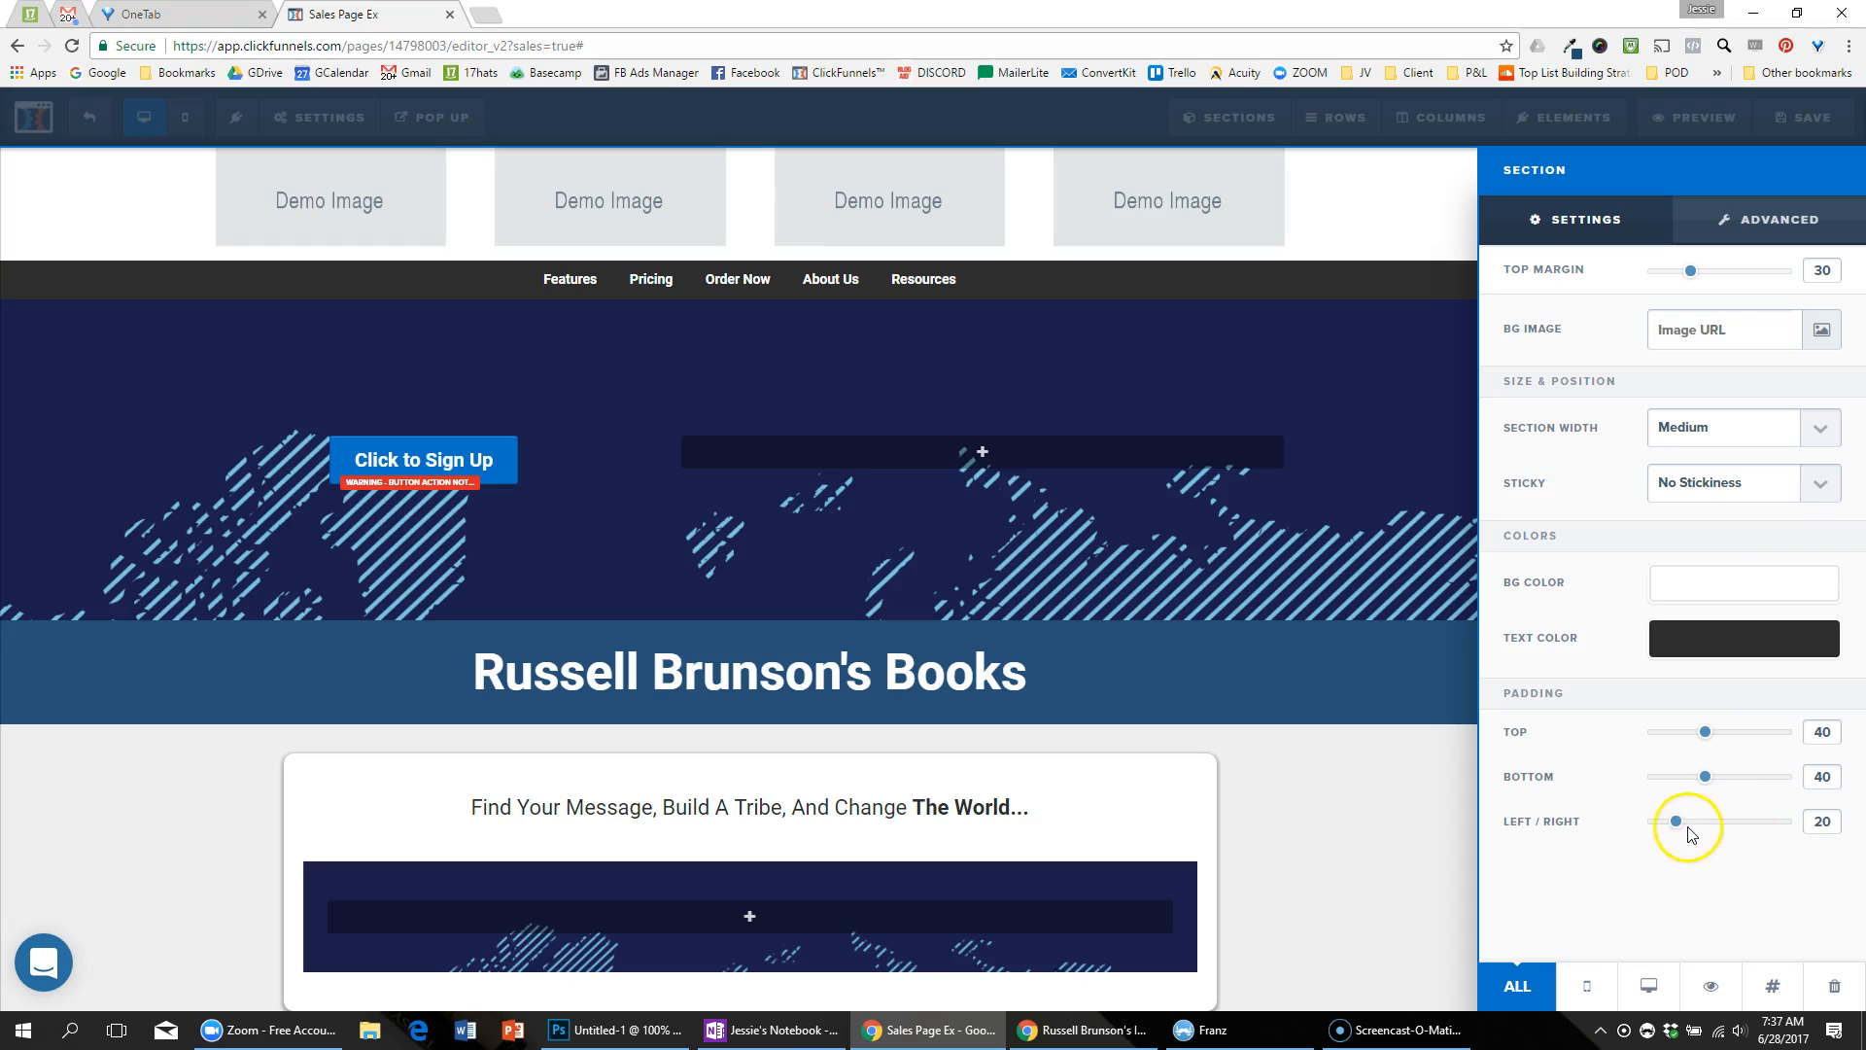
pyautogui.moveTo(1673, 827); pyautogui.dragTo(1597, 821)
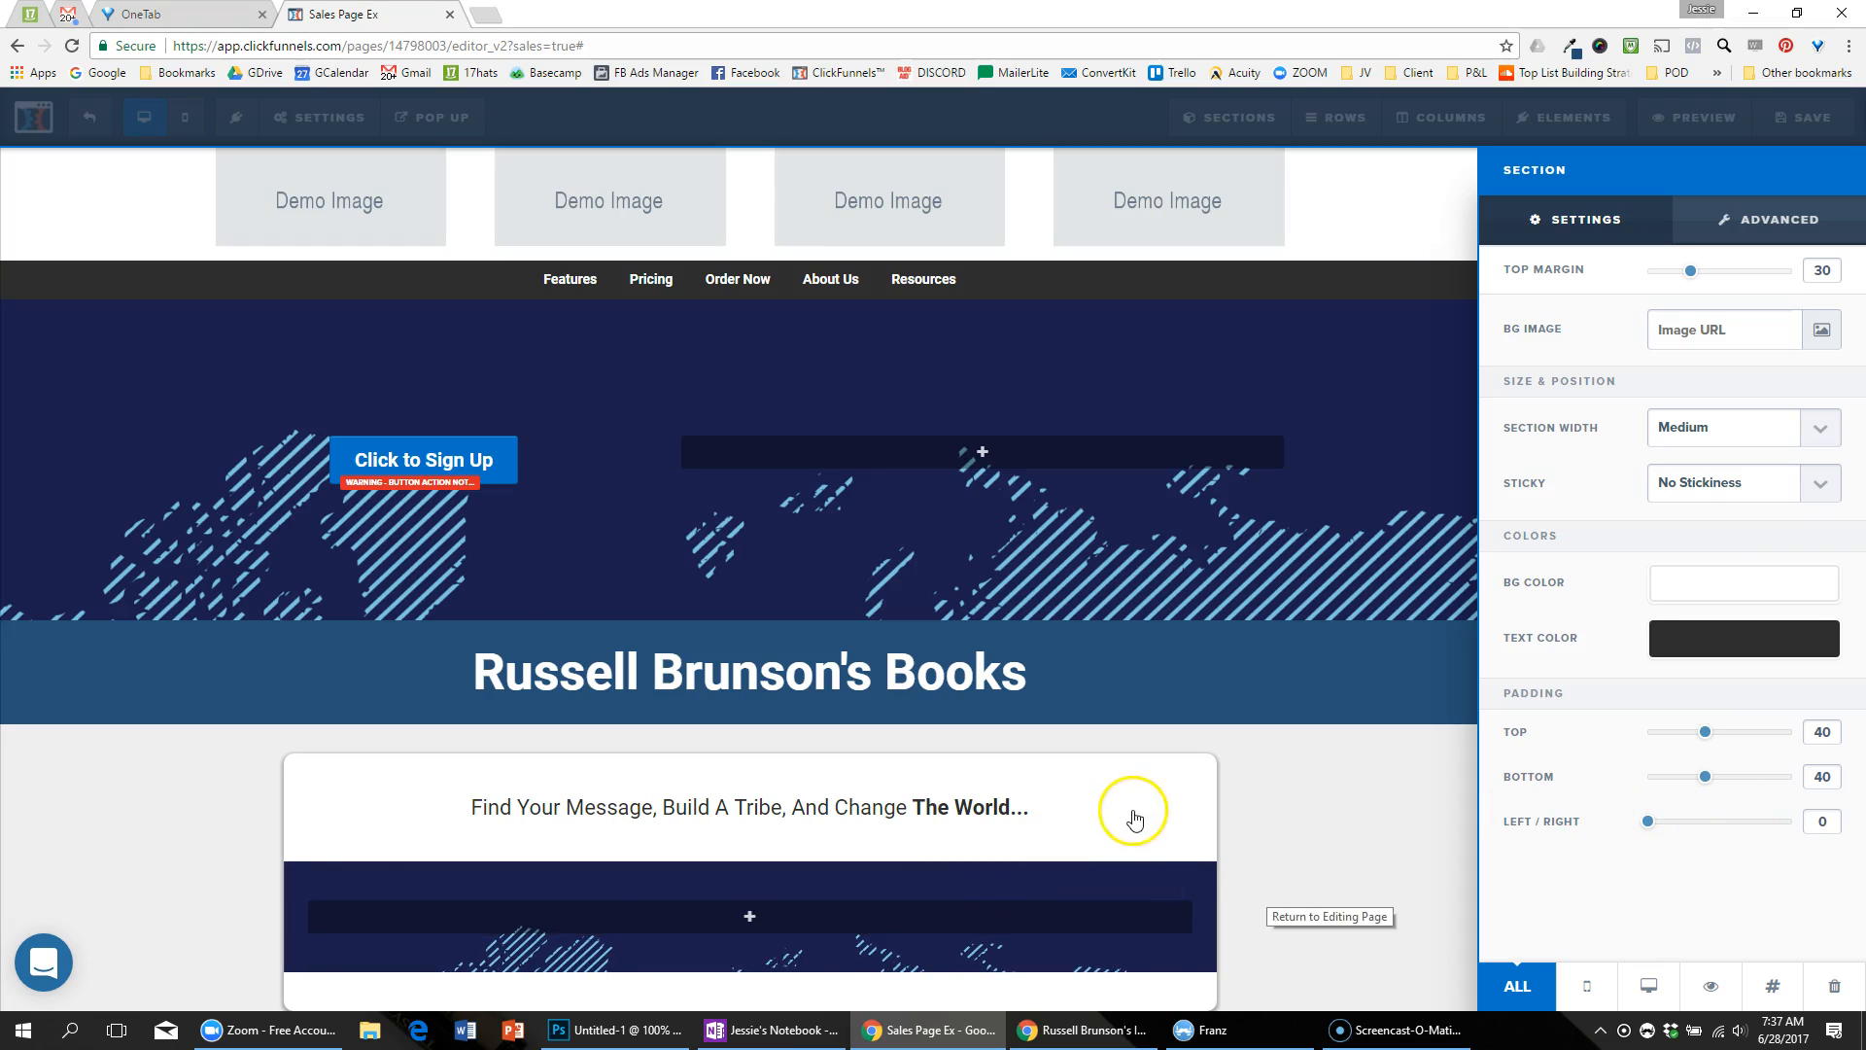
pyautogui.click(1069, 815)
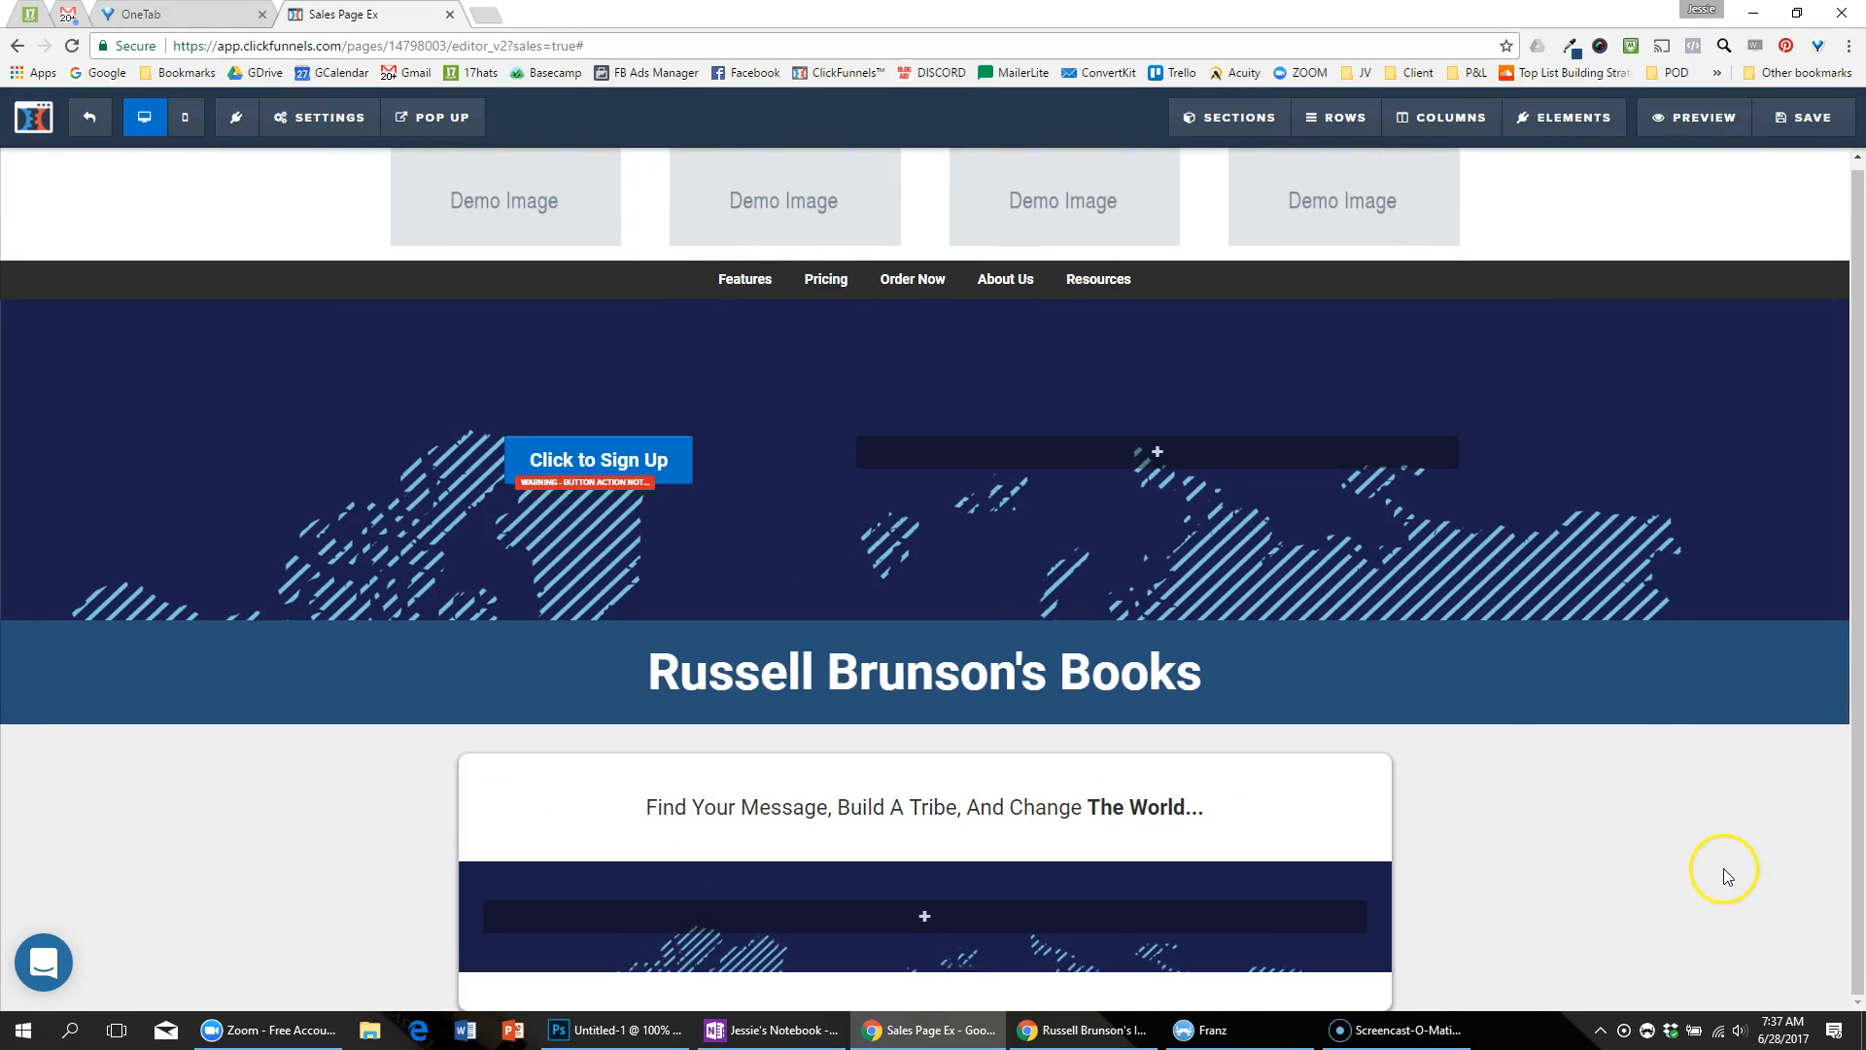
pyautogui.hotkey('alt', 'Tab')
pyautogui.hotkey('alt', 'Tab')
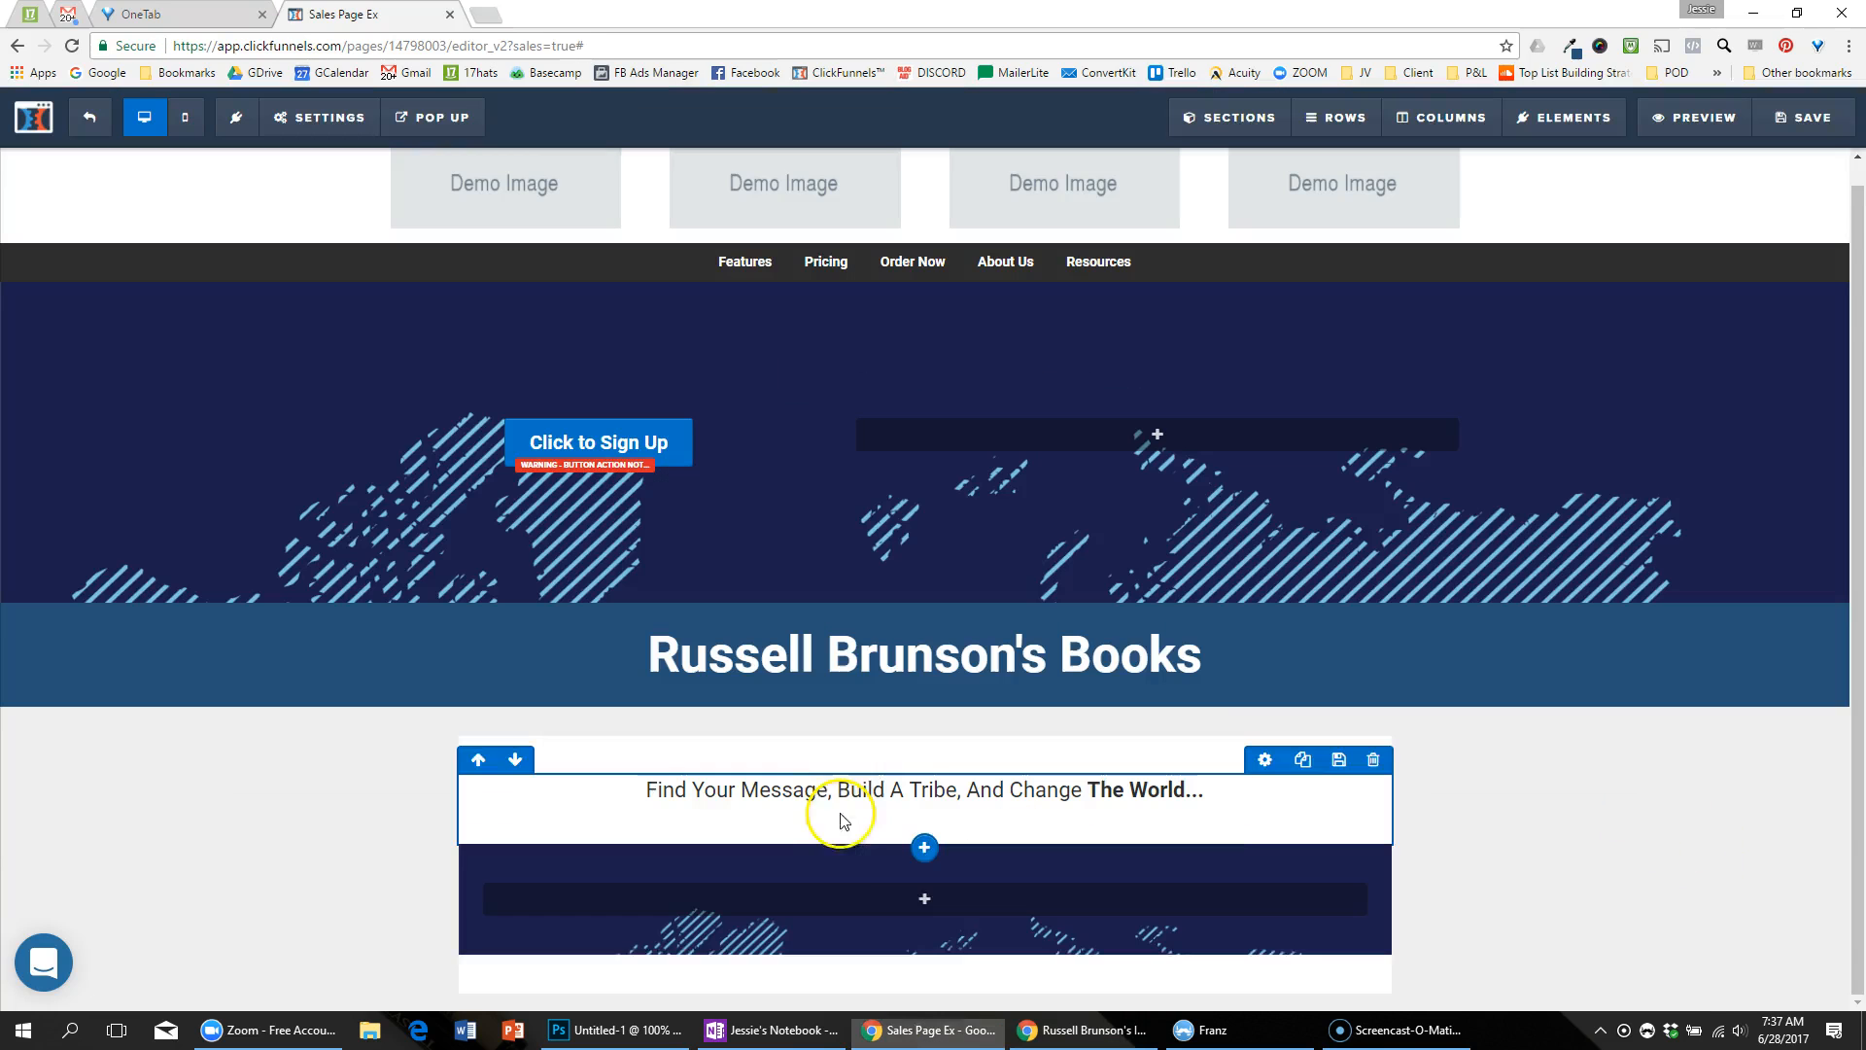
# Step: Add a two-column row below the map row and make its left column wider, following the reference page's Expert Secrets block
pyautogui.hotkey('alt', 'Tab')
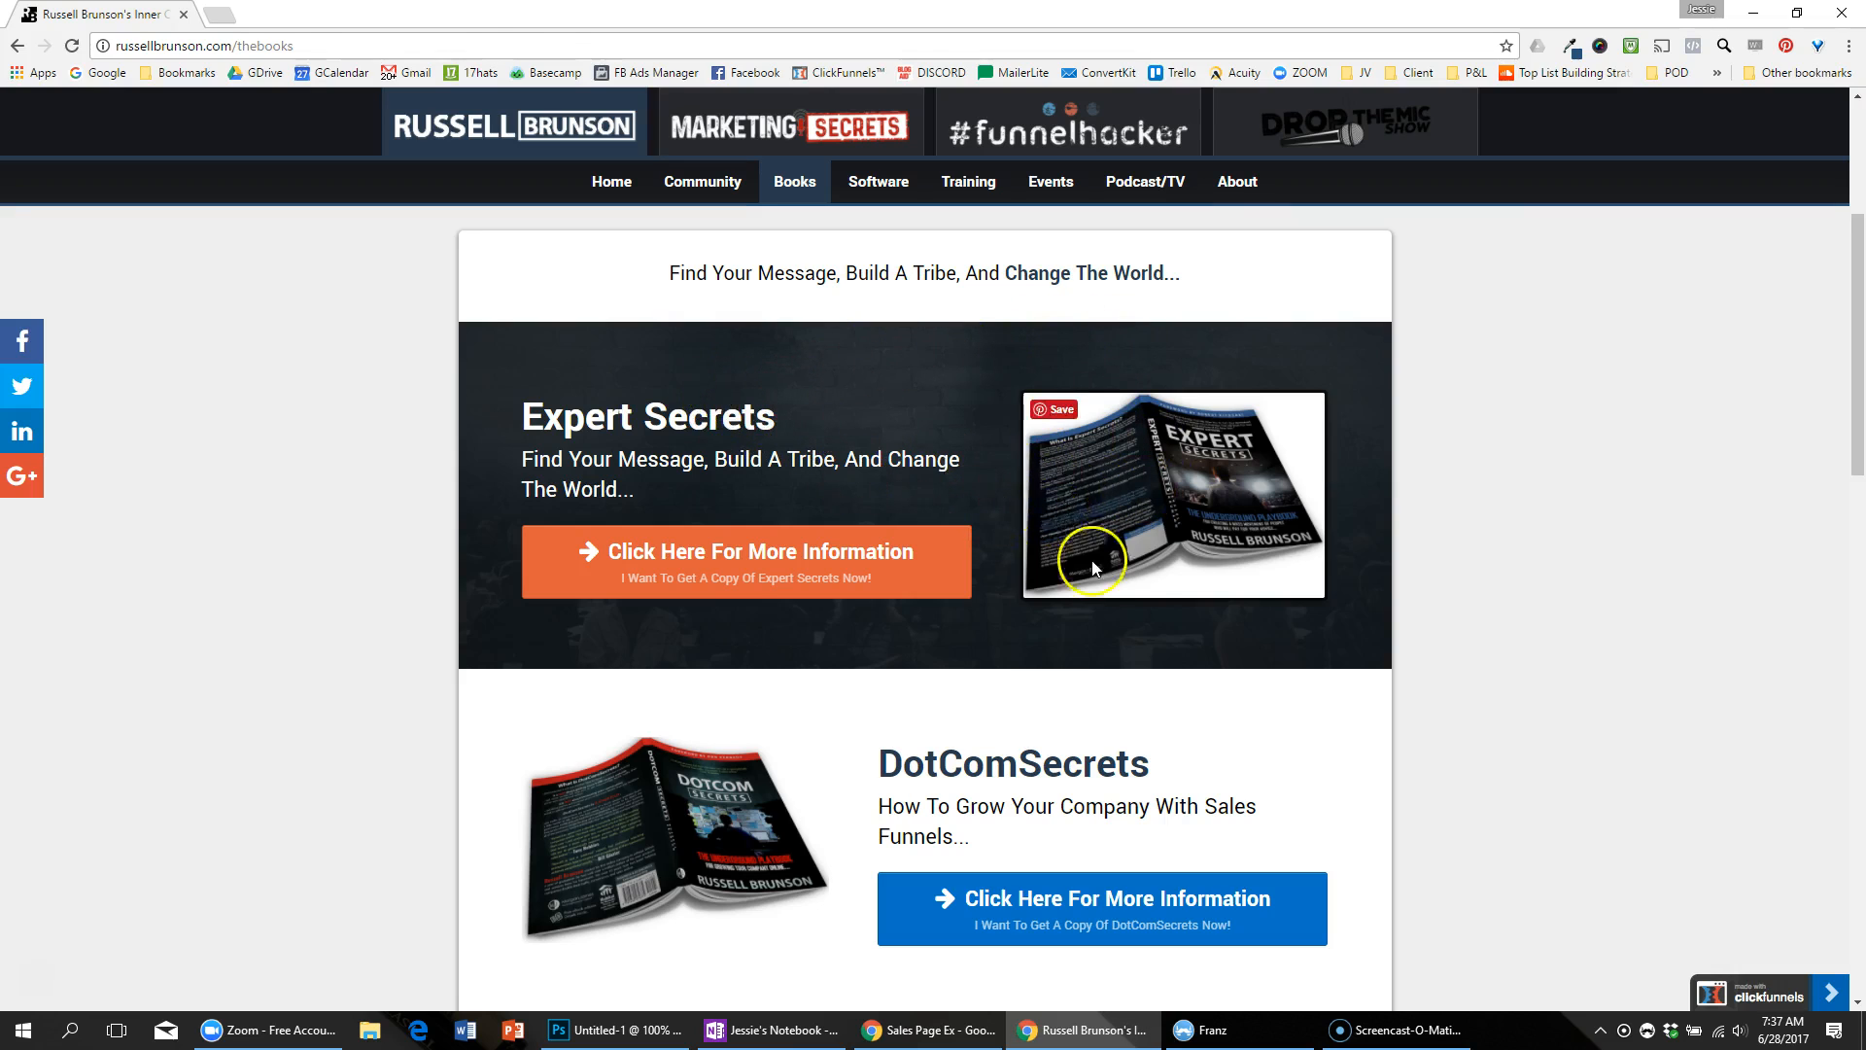
pyautogui.hotkey('alt', 'Tab')
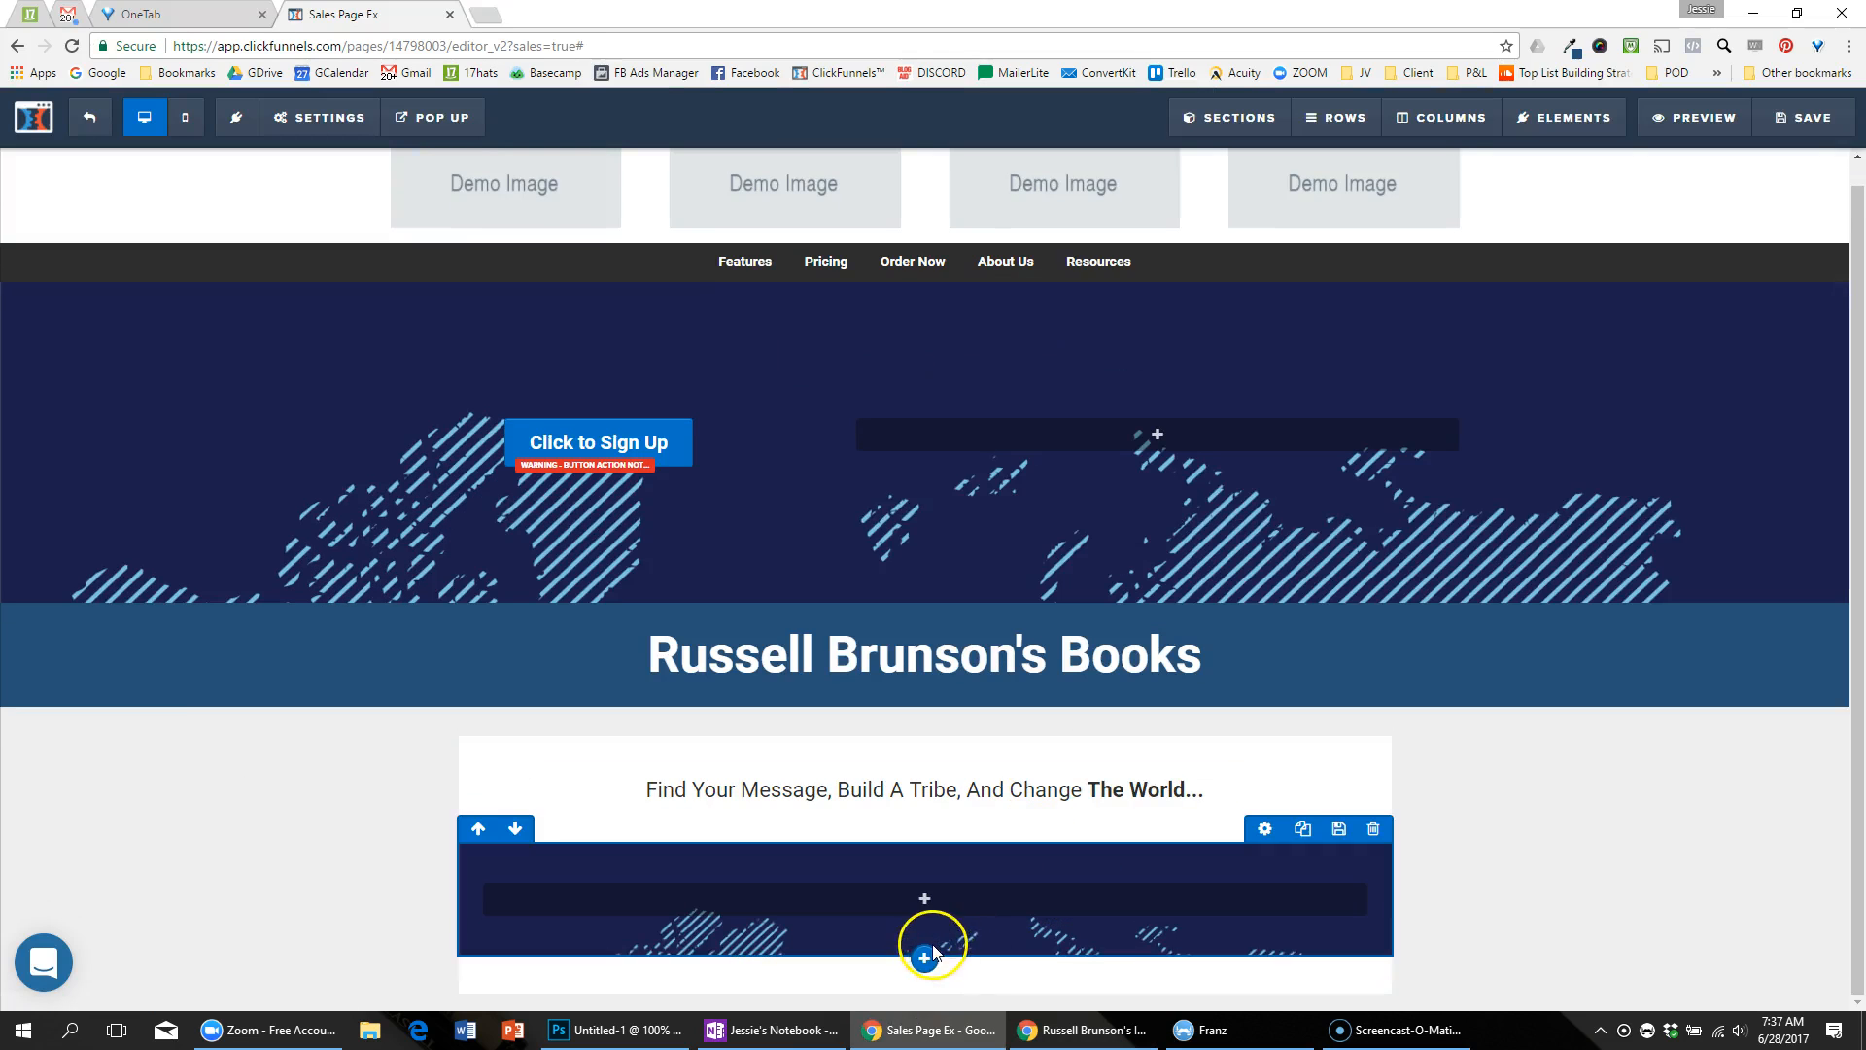
pyautogui.click(924, 958)
pyautogui.moveTo(1666, 187); pyautogui.dragTo(938, 938)
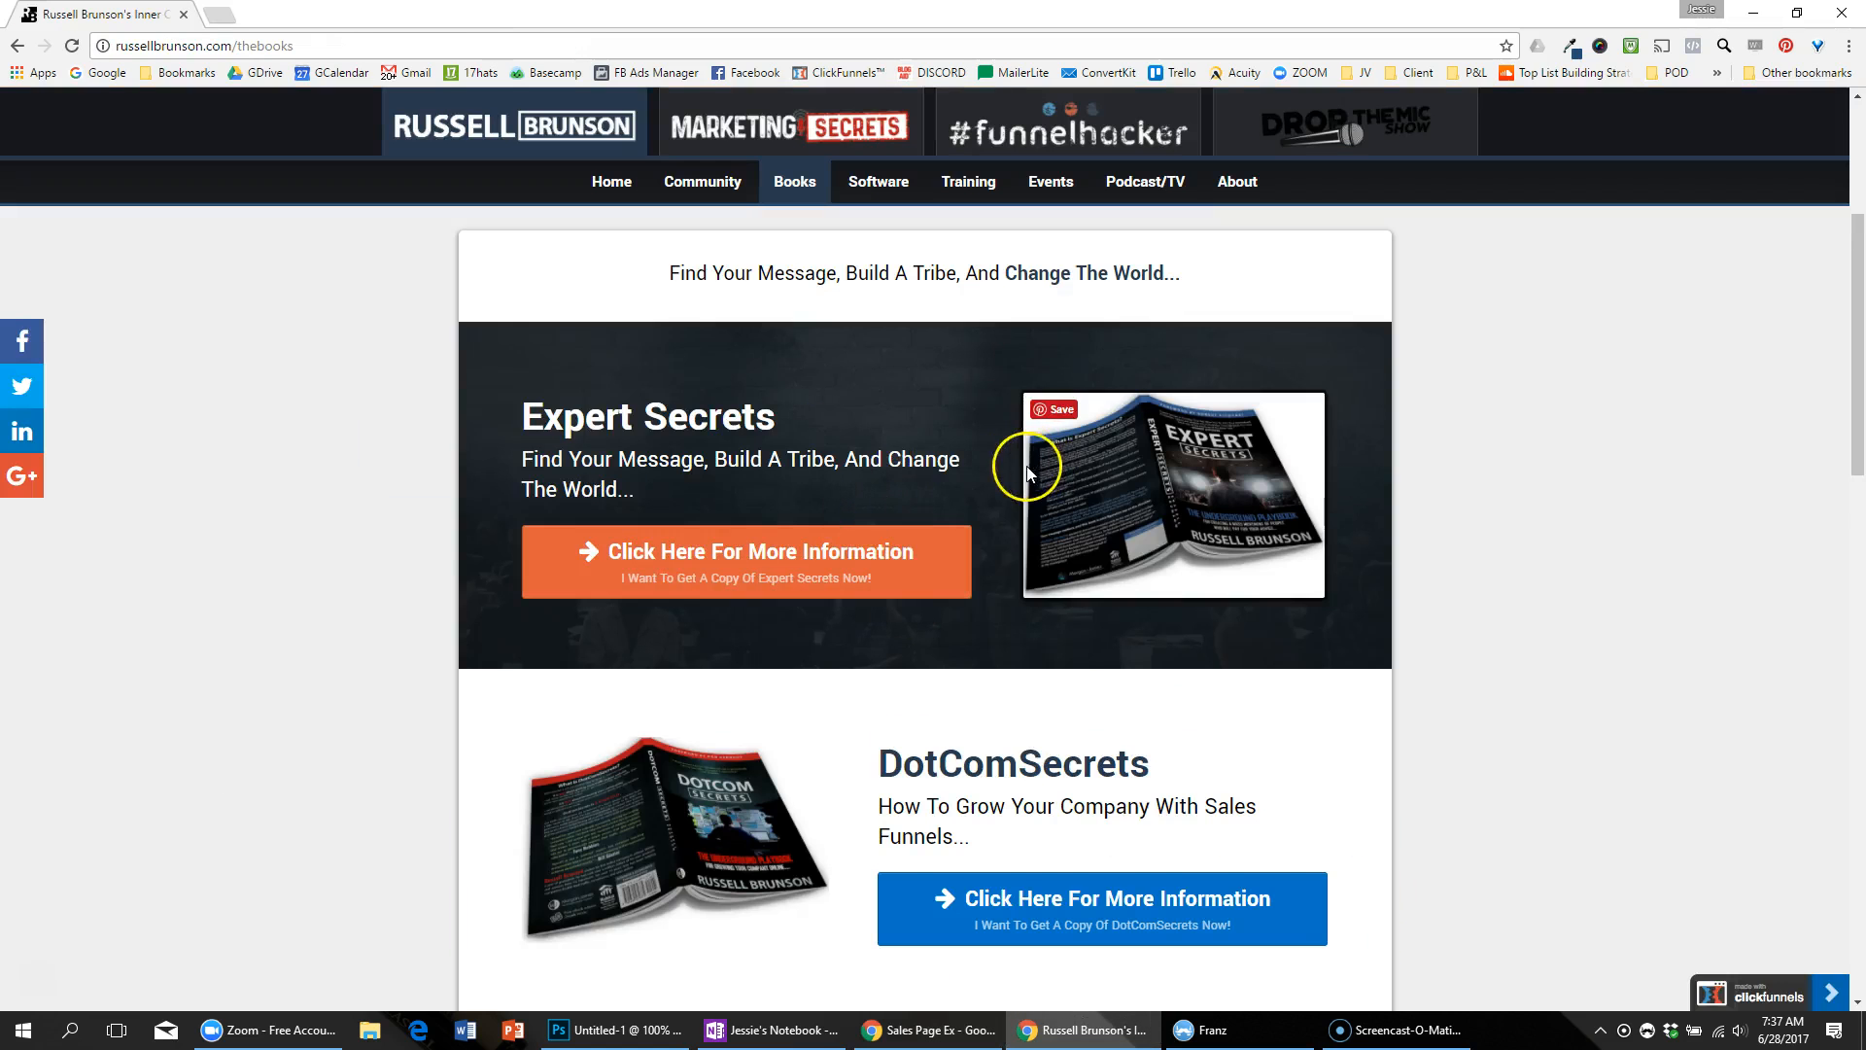
pyautogui.hotkey('alt', 'Tab')
pyautogui.moveTo(924, 895); pyautogui.dragTo(1036, 896)
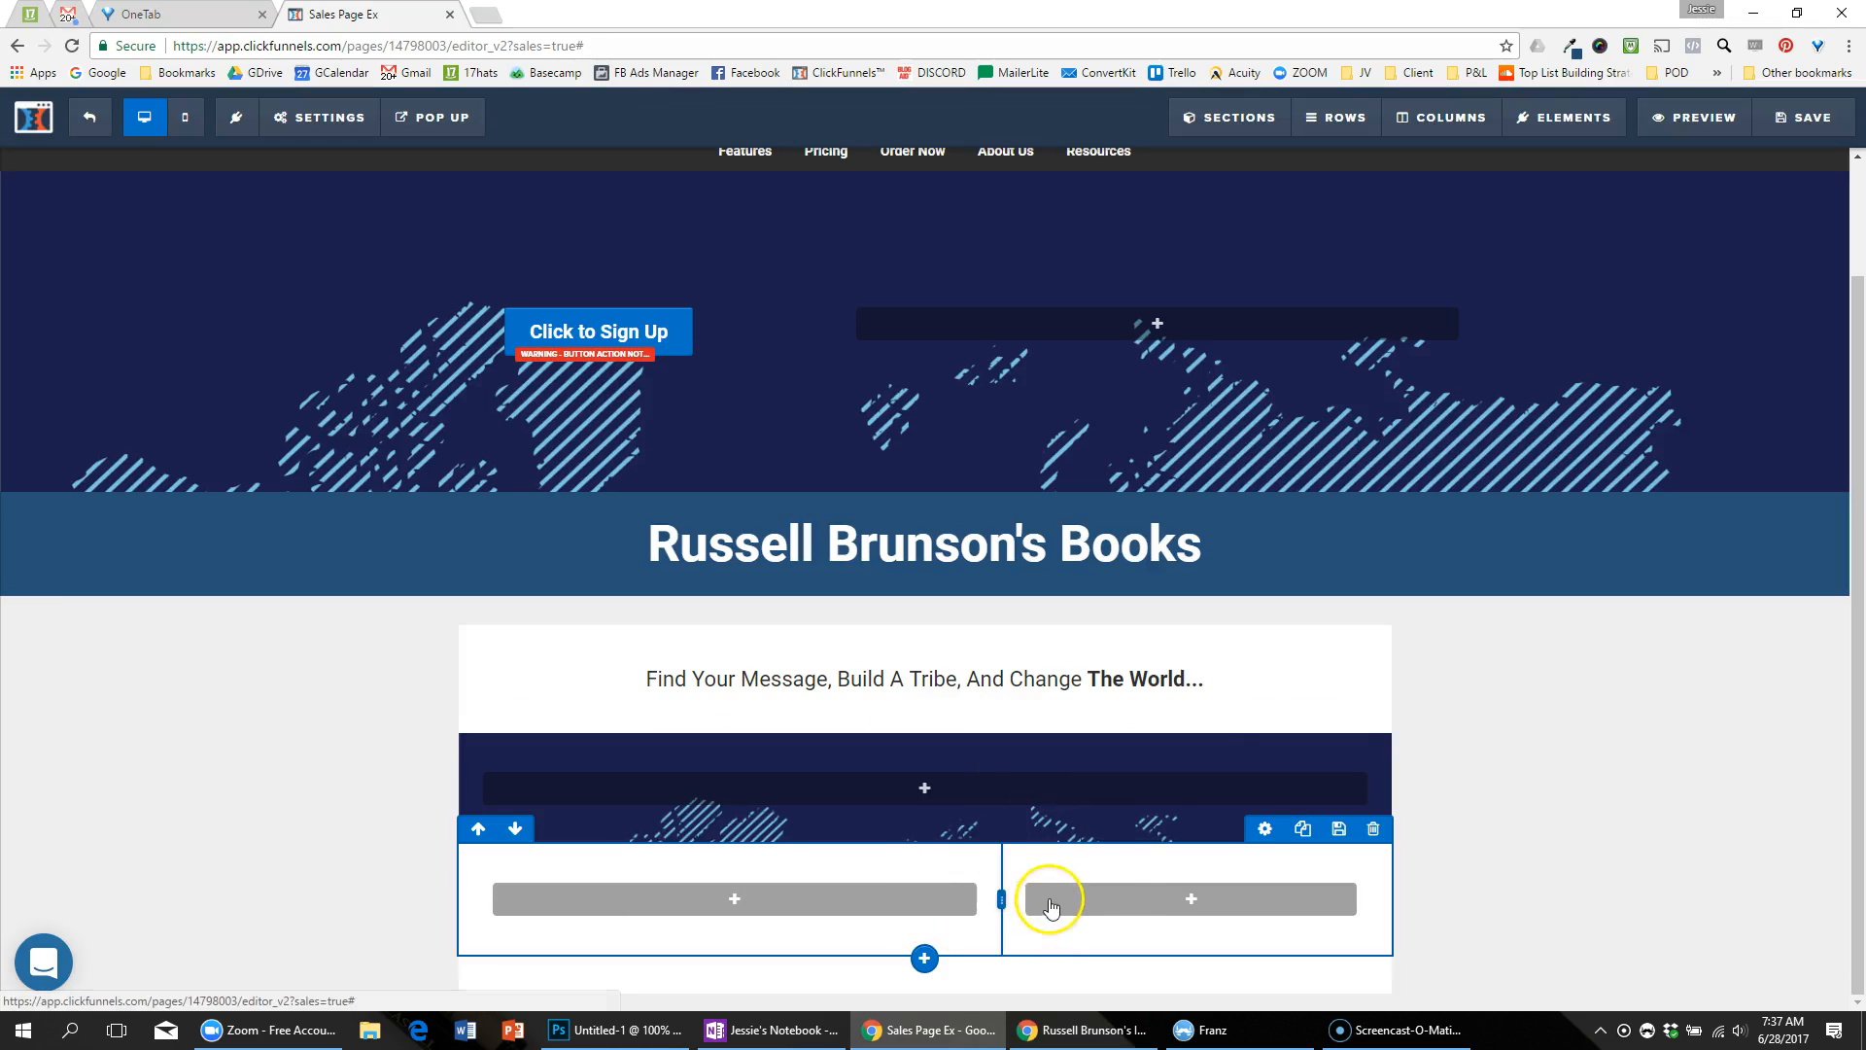
# Step: Give the two-column row the uploaded world map as its background image
pyautogui.click(1265, 829)
pyautogui.click(1829, 334)
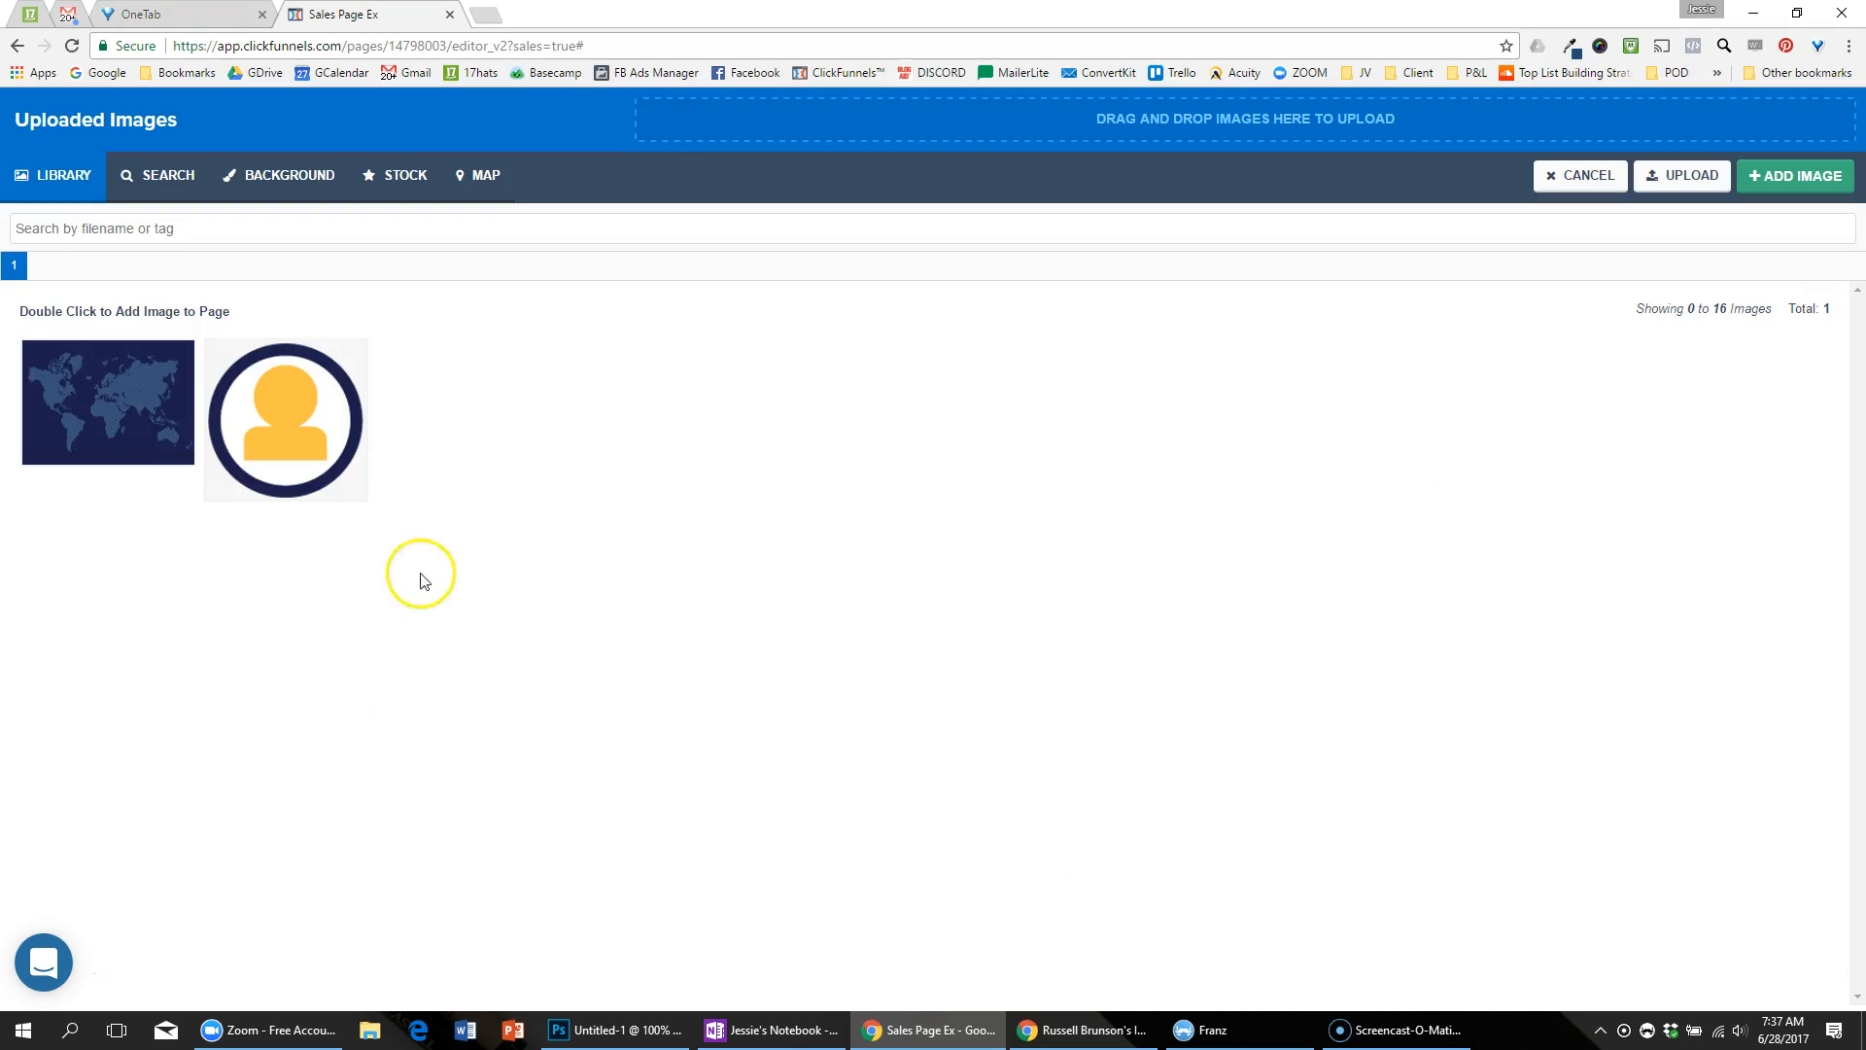
pyautogui.click(195, 408)
pyautogui.click(1795, 173)
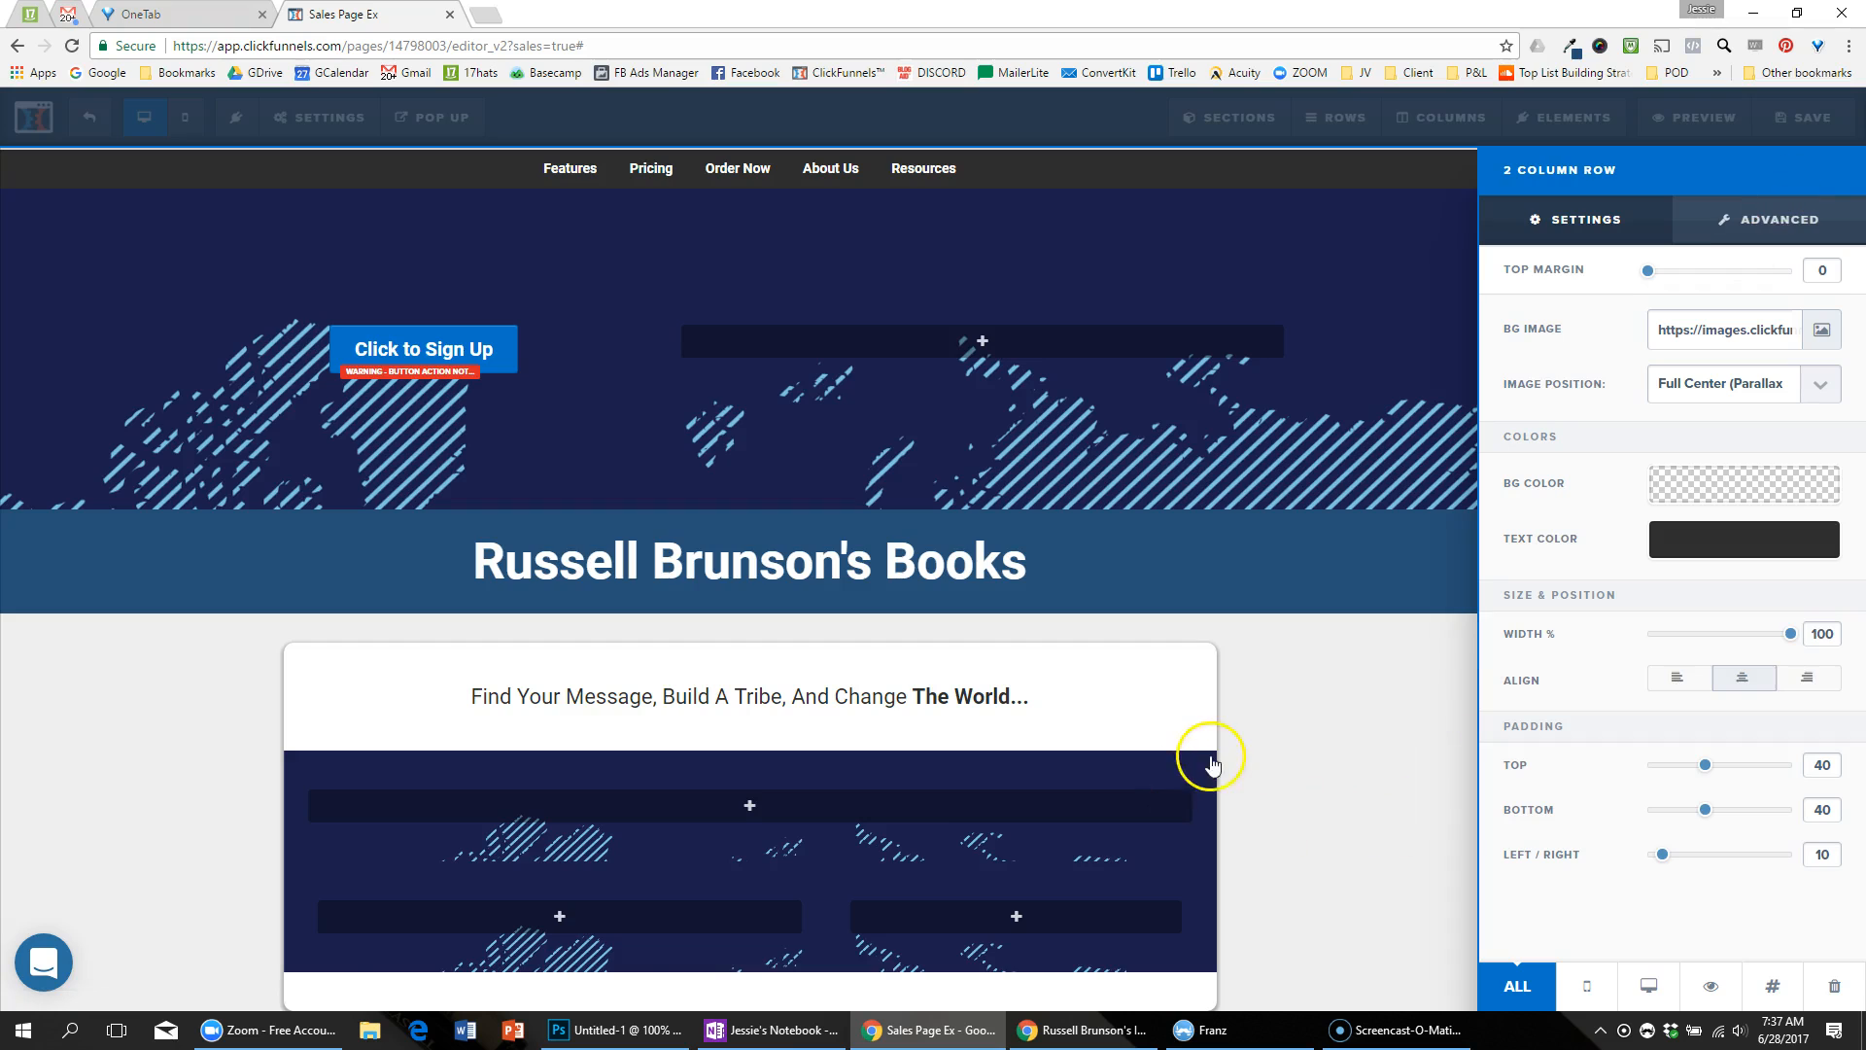
# Step: Delete the empty one-column map row above the two-column row
pyautogui.click(1263, 768)
pyautogui.click(1374, 736)
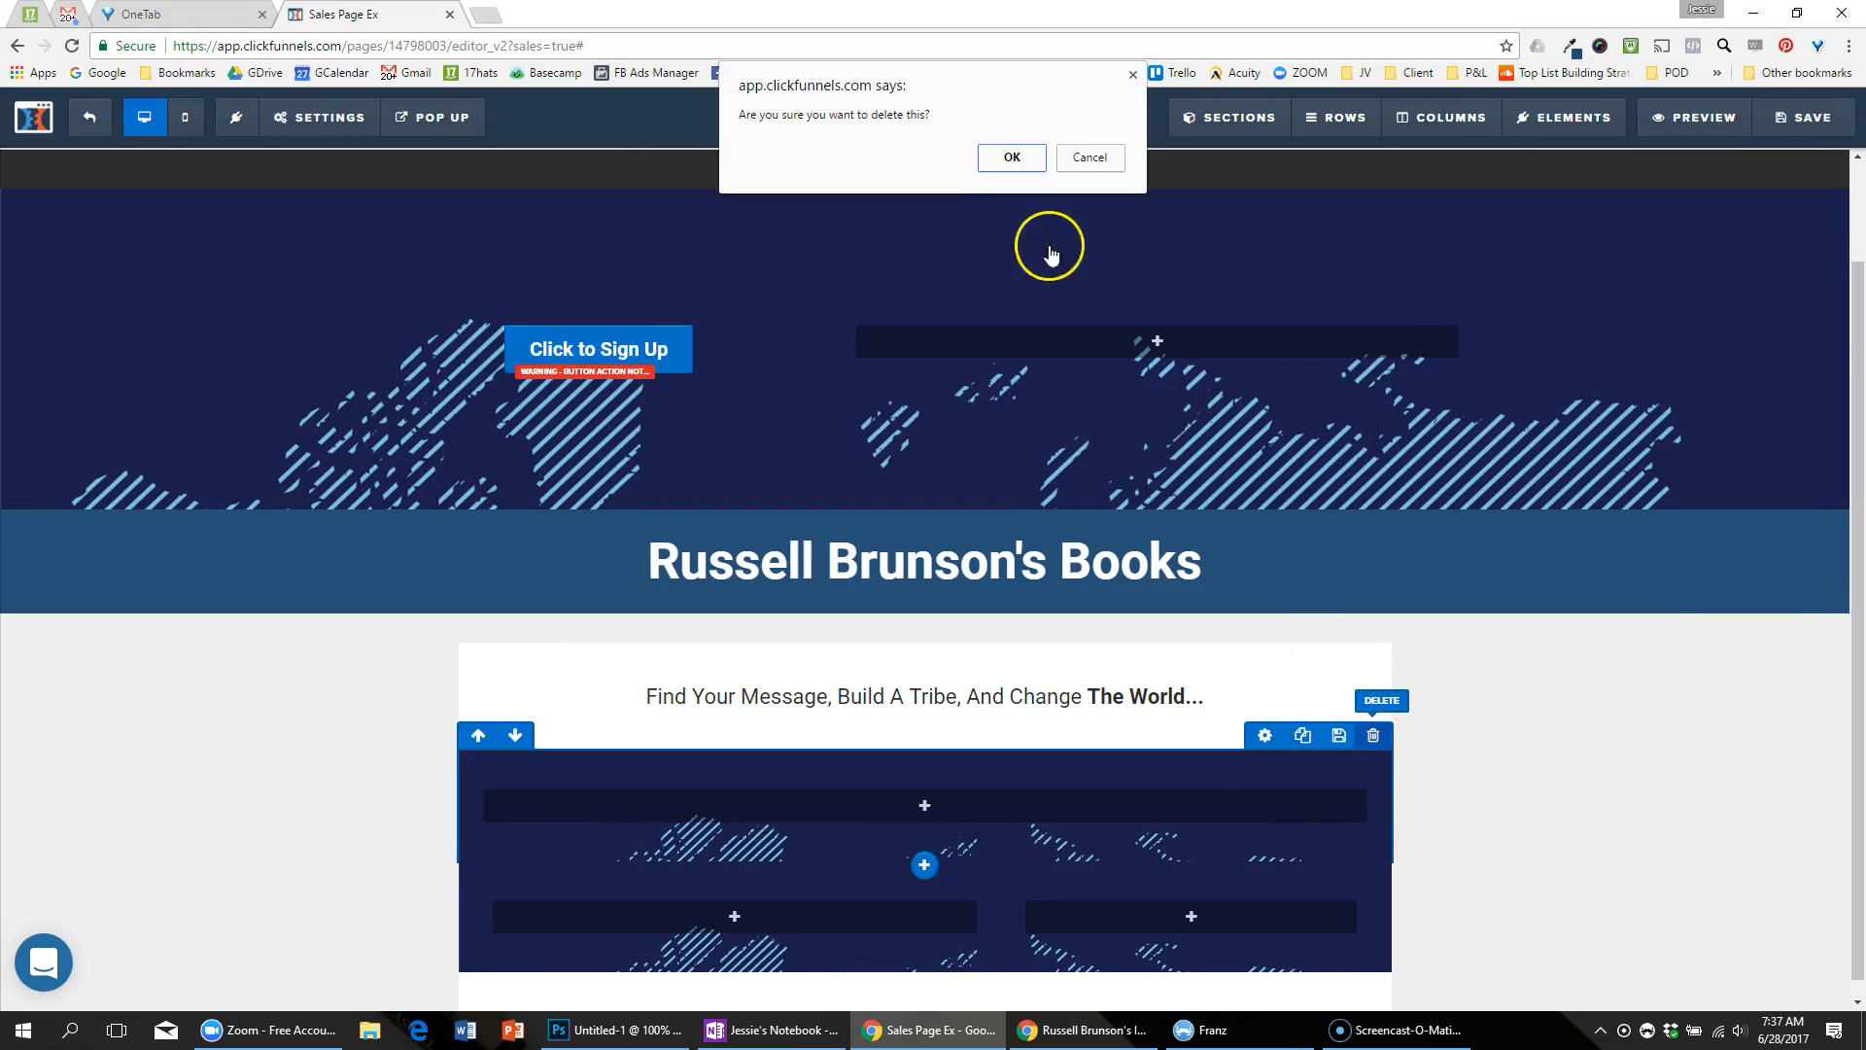
pyautogui.click(1025, 166)
# Step: Add a headline element to the left column of the two-column map row and select it for editing
pyautogui.click(905, 910)
pyautogui.click(1502, 291)
pyautogui.click(753, 909)
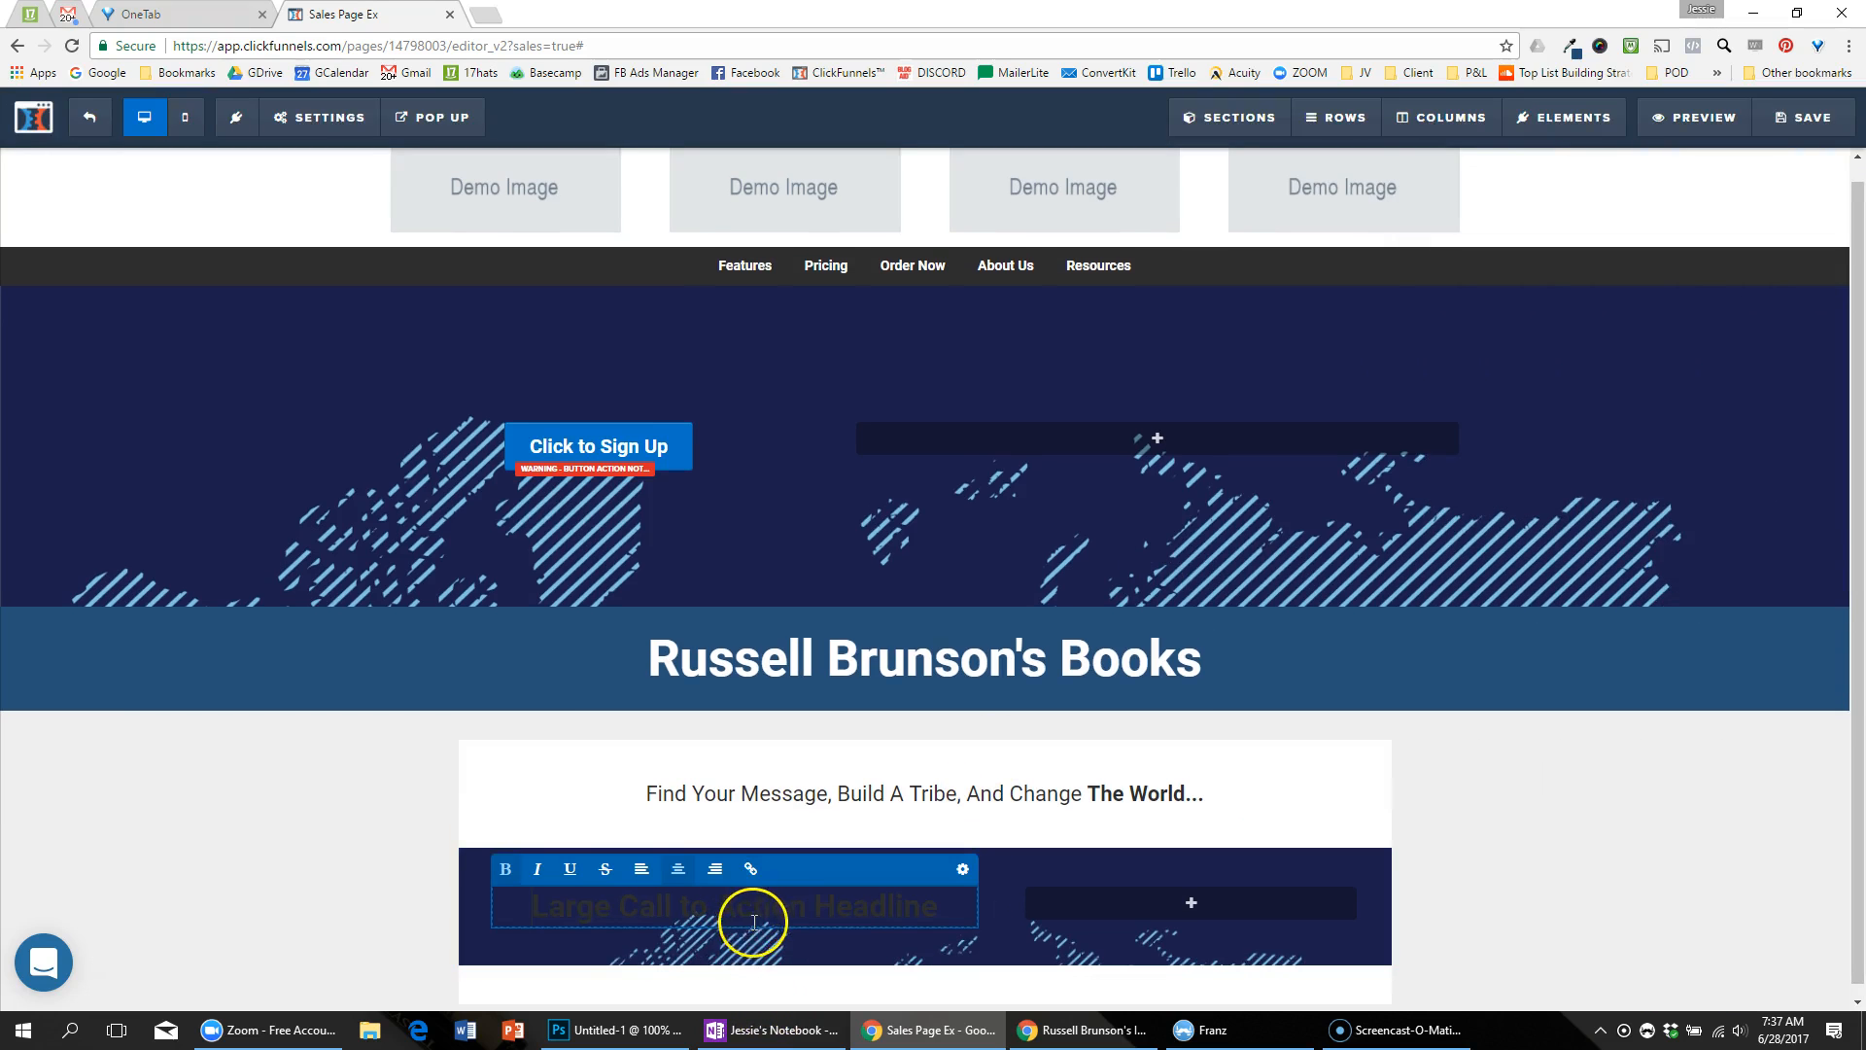
# Step: Change the new headline's text color to match the white Expert Secrets title on the reference page
pyautogui.click(962, 868)
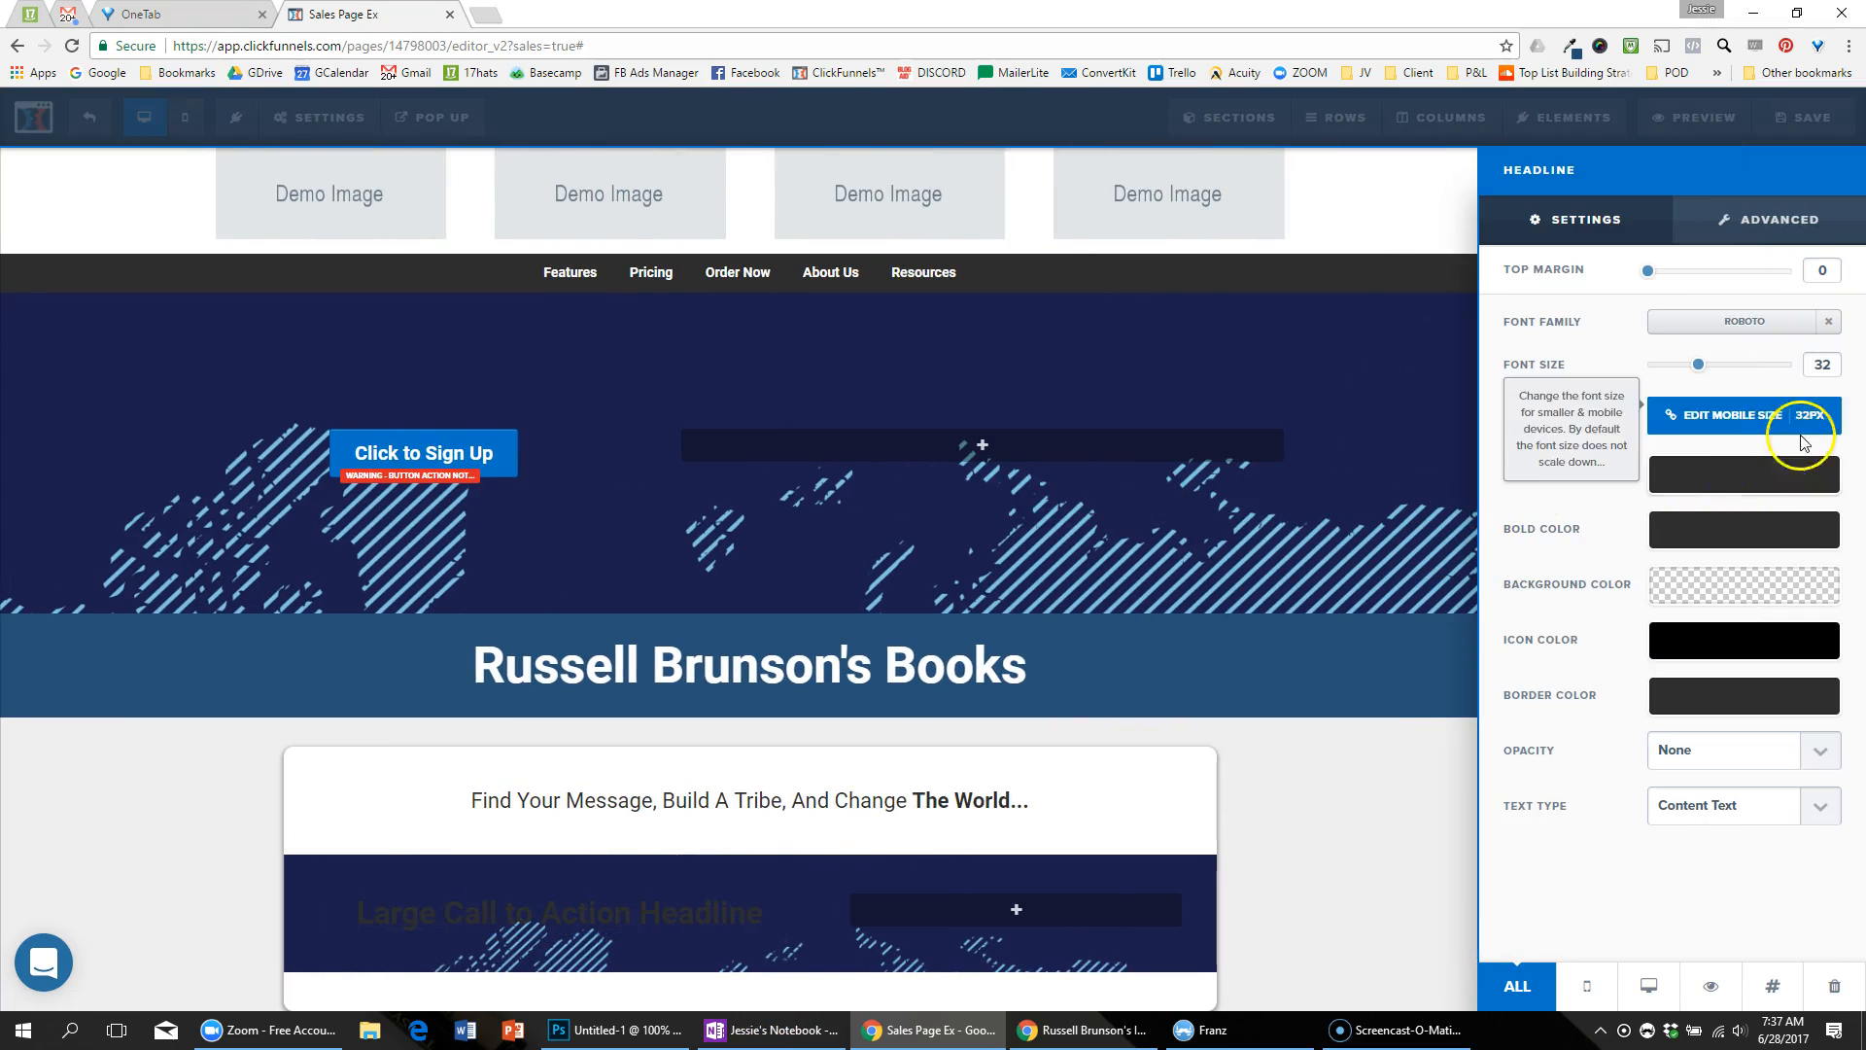
pyautogui.click(1804, 470)
pyautogui.click(1630, 542)
pyautogui.hotkey('alt', 'Tab')
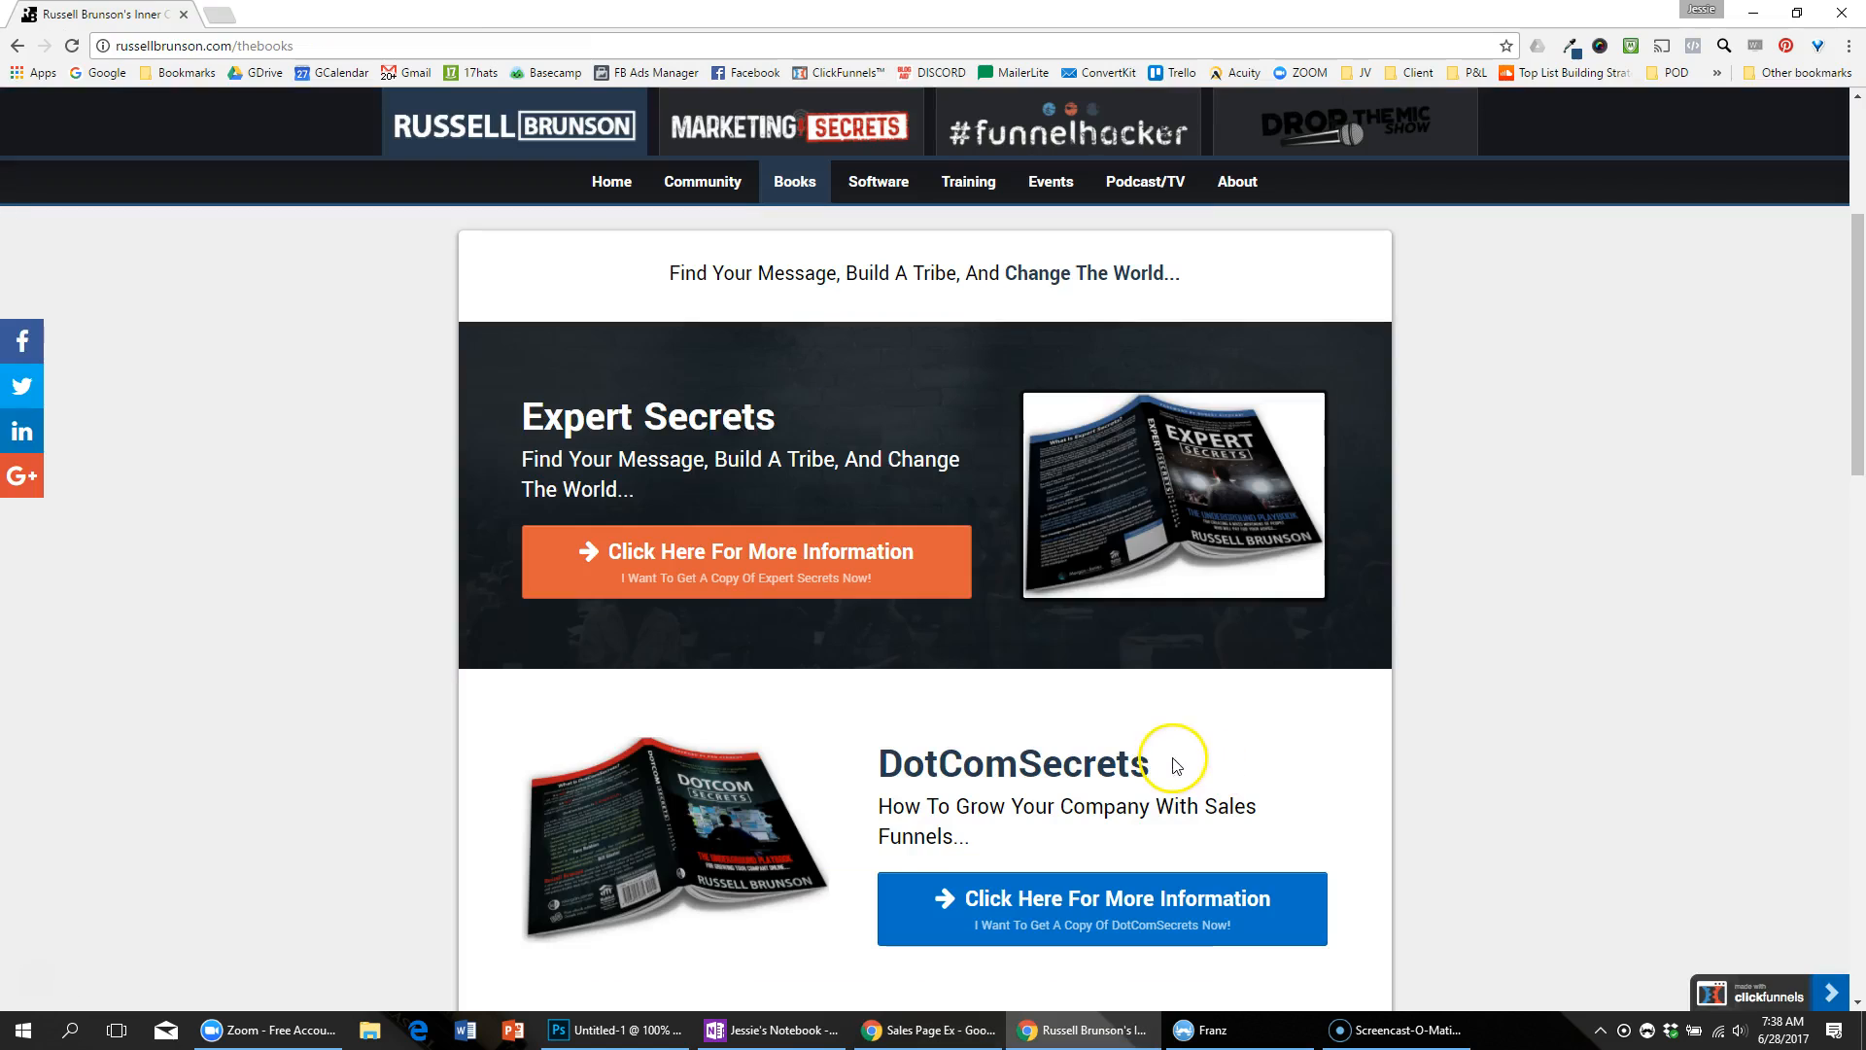
# Step: Add a button element beneath the headline in the left column of the map row
pyautogui.hotkey('alt', 'Tab')
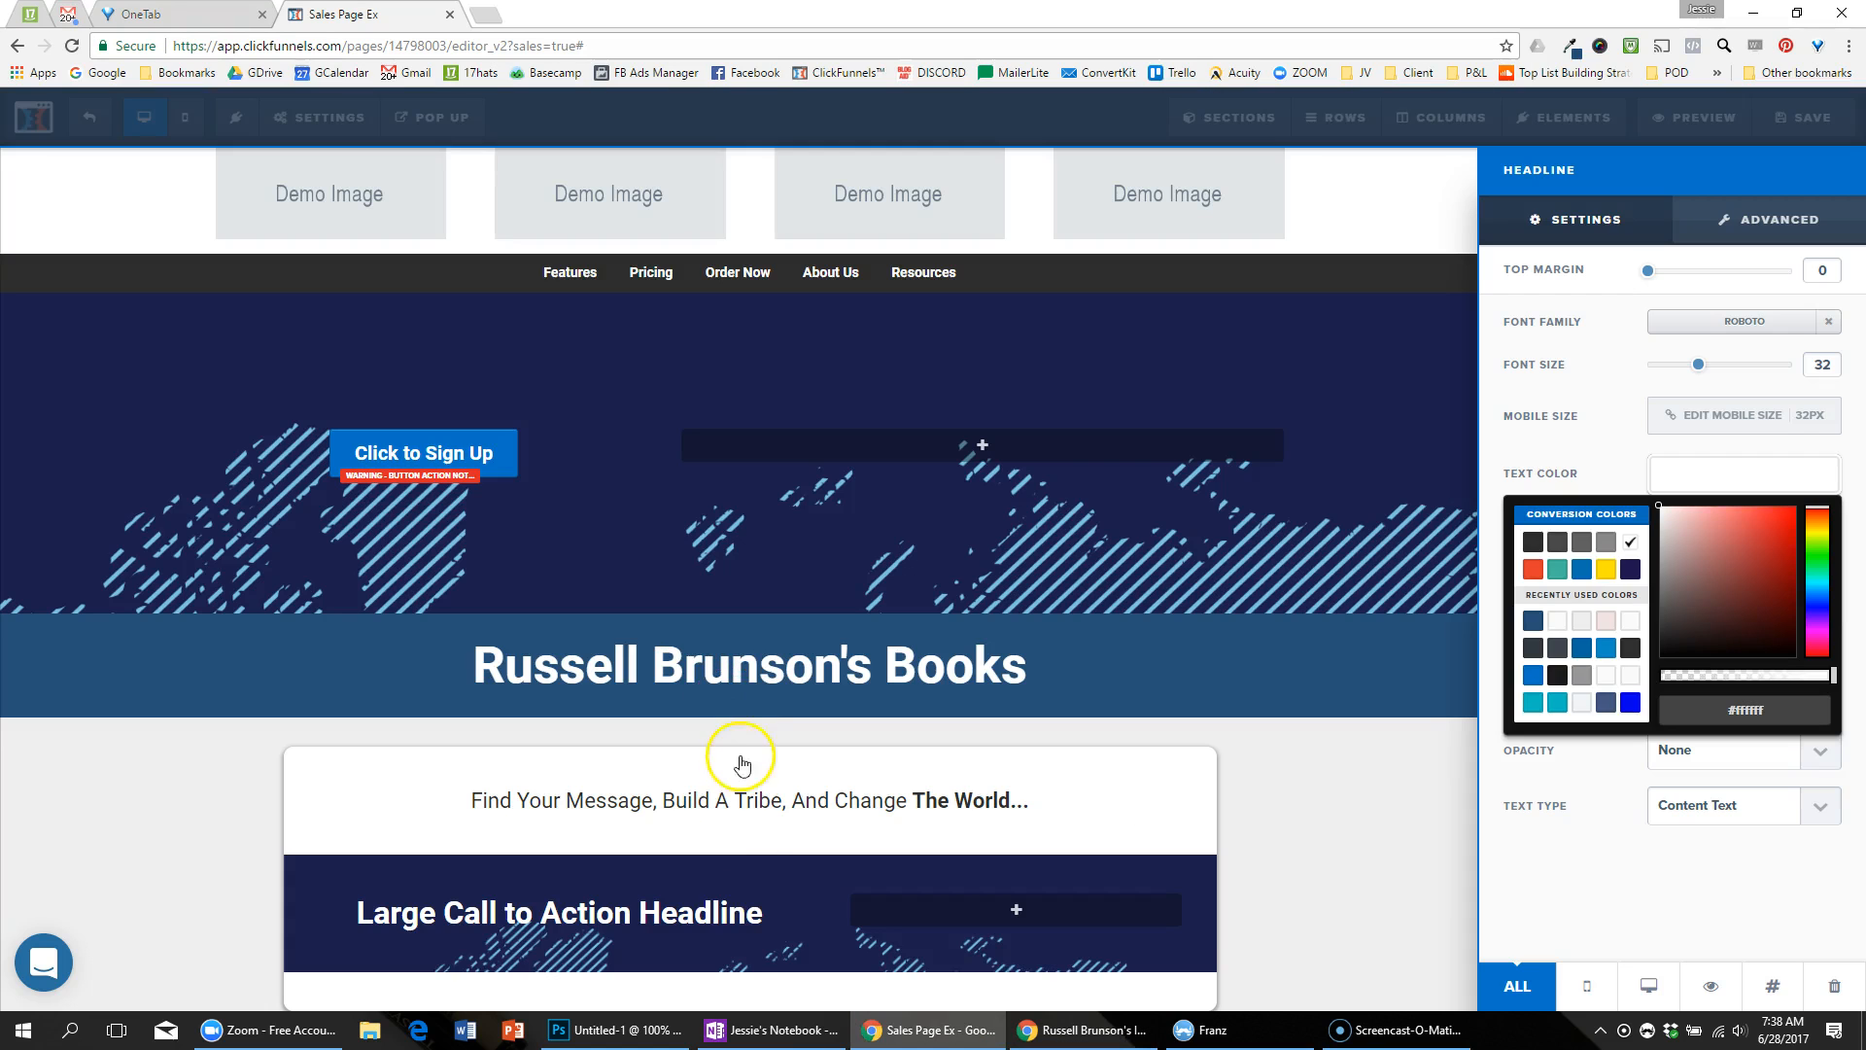
pyautogui.click(764, 923)
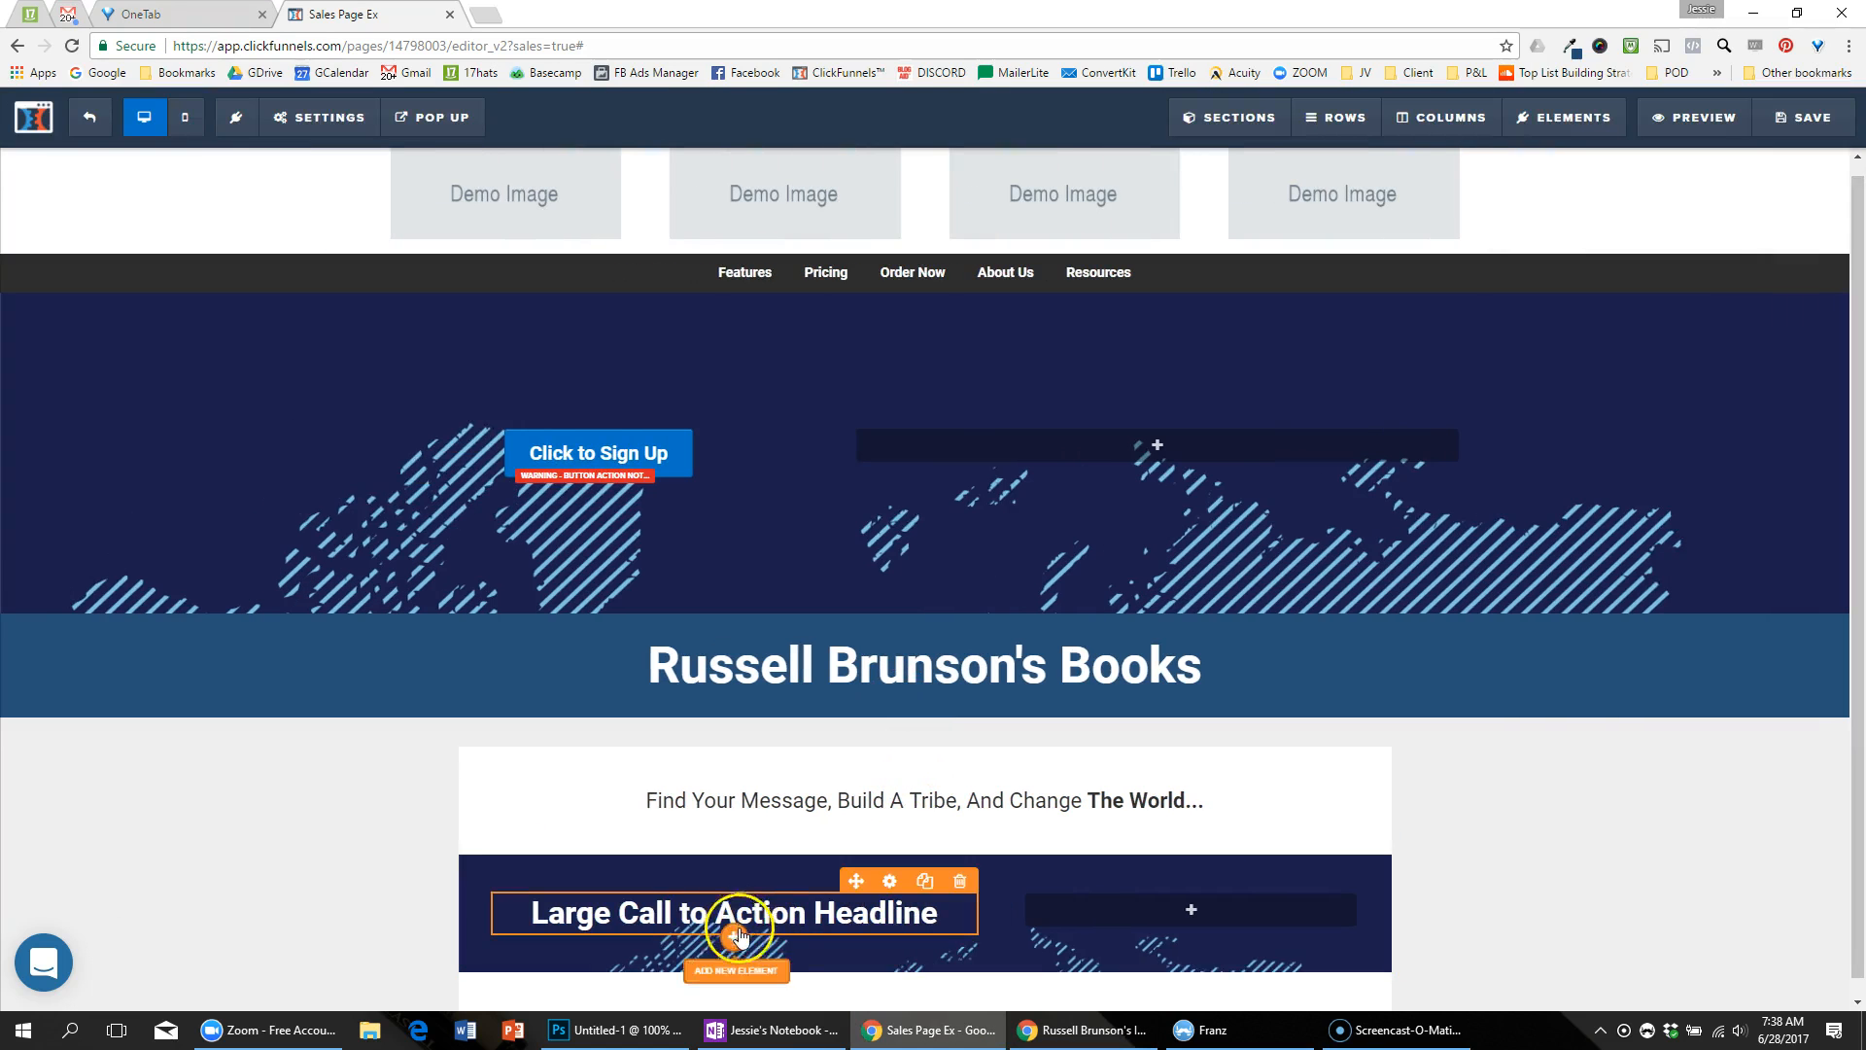
pyautogui.click(736, 934)
pyautogui.moveTo(1502, 802); pyautogui.dragTo(745, 929)
pyautogui.click(746, 927)
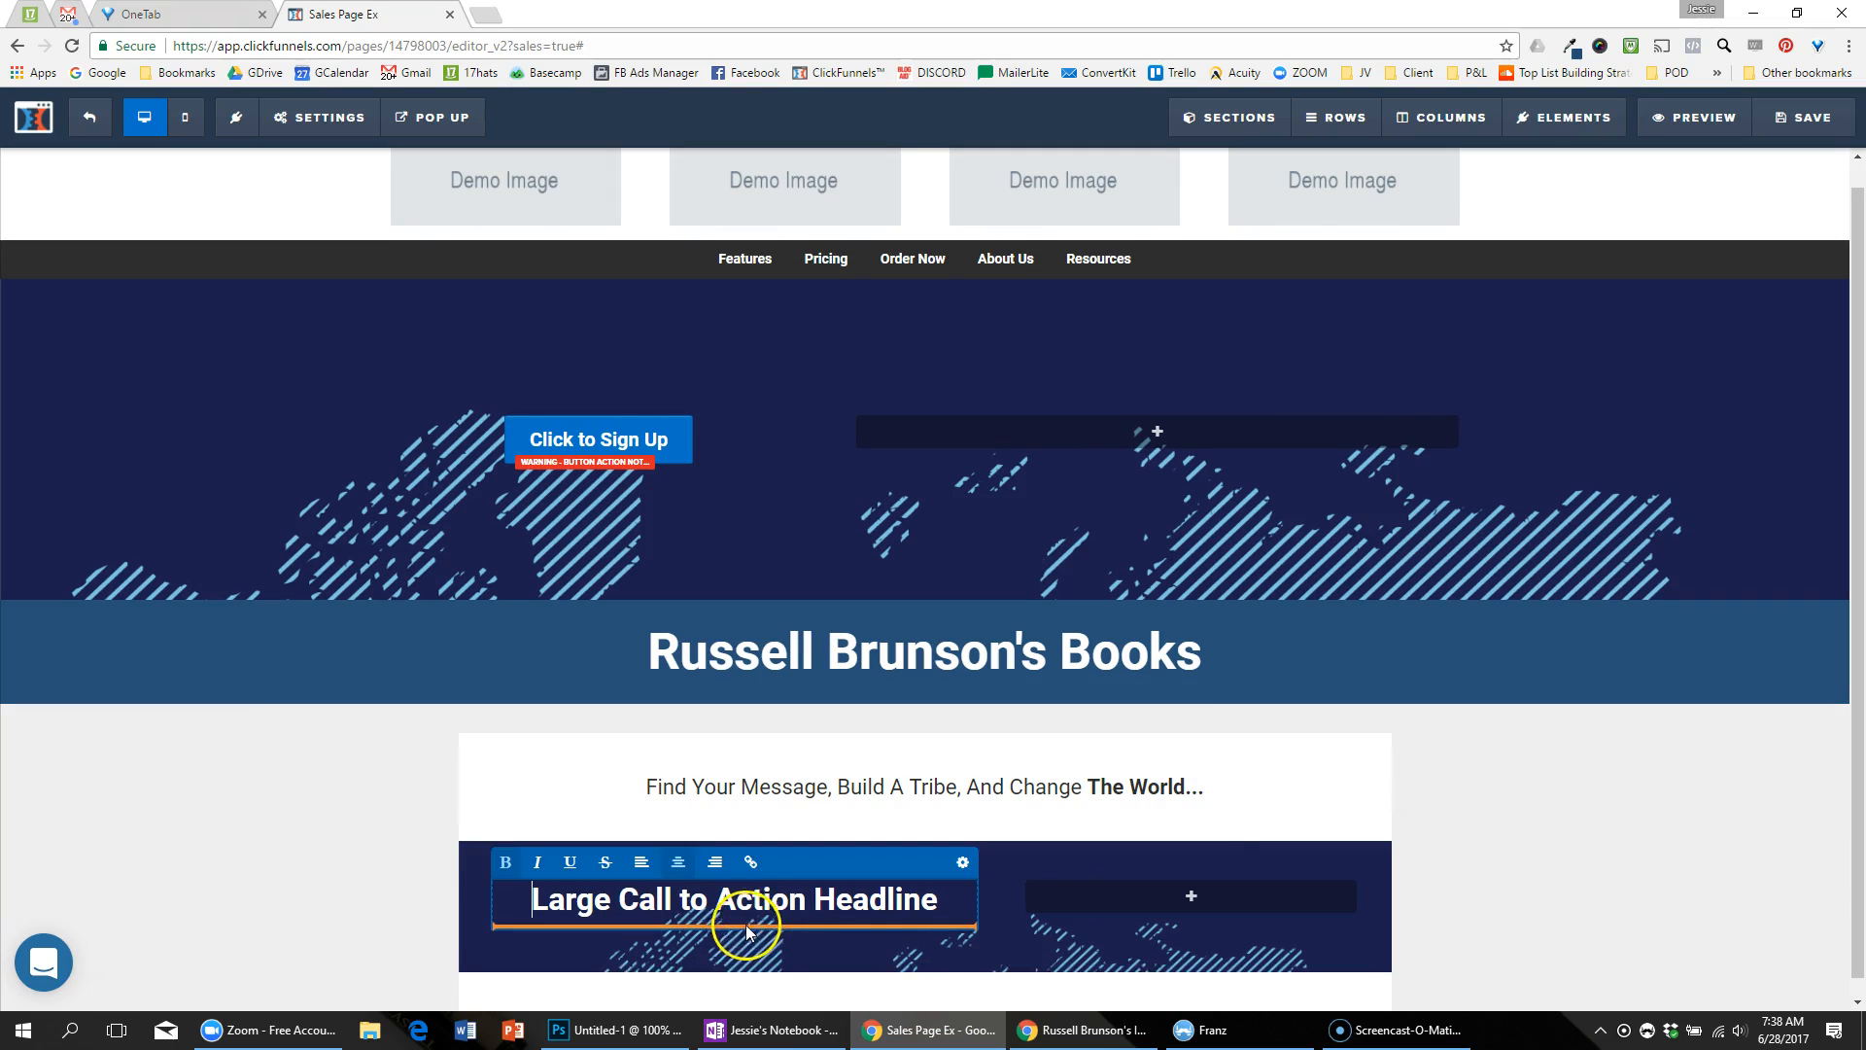
pyautogui.click(757, 957)
pyautogui.click(736, 929)
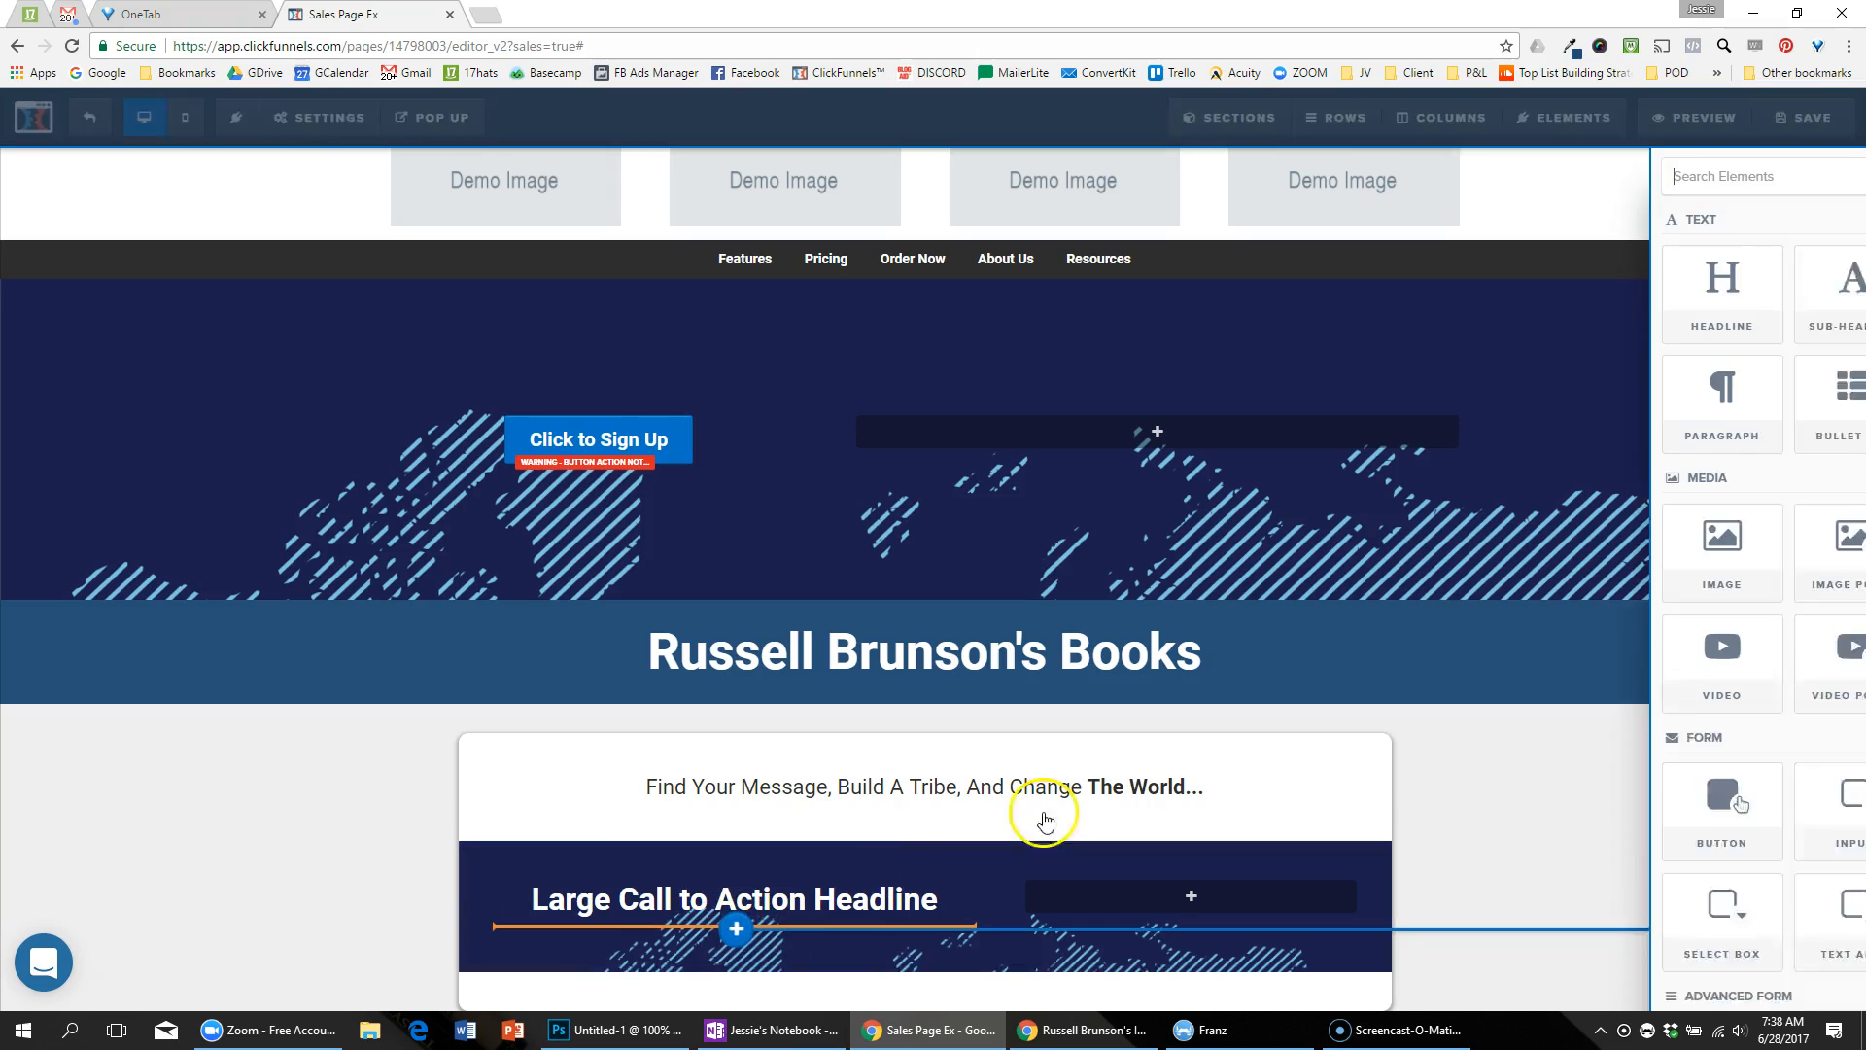
pyautogui.click(1497, 812)
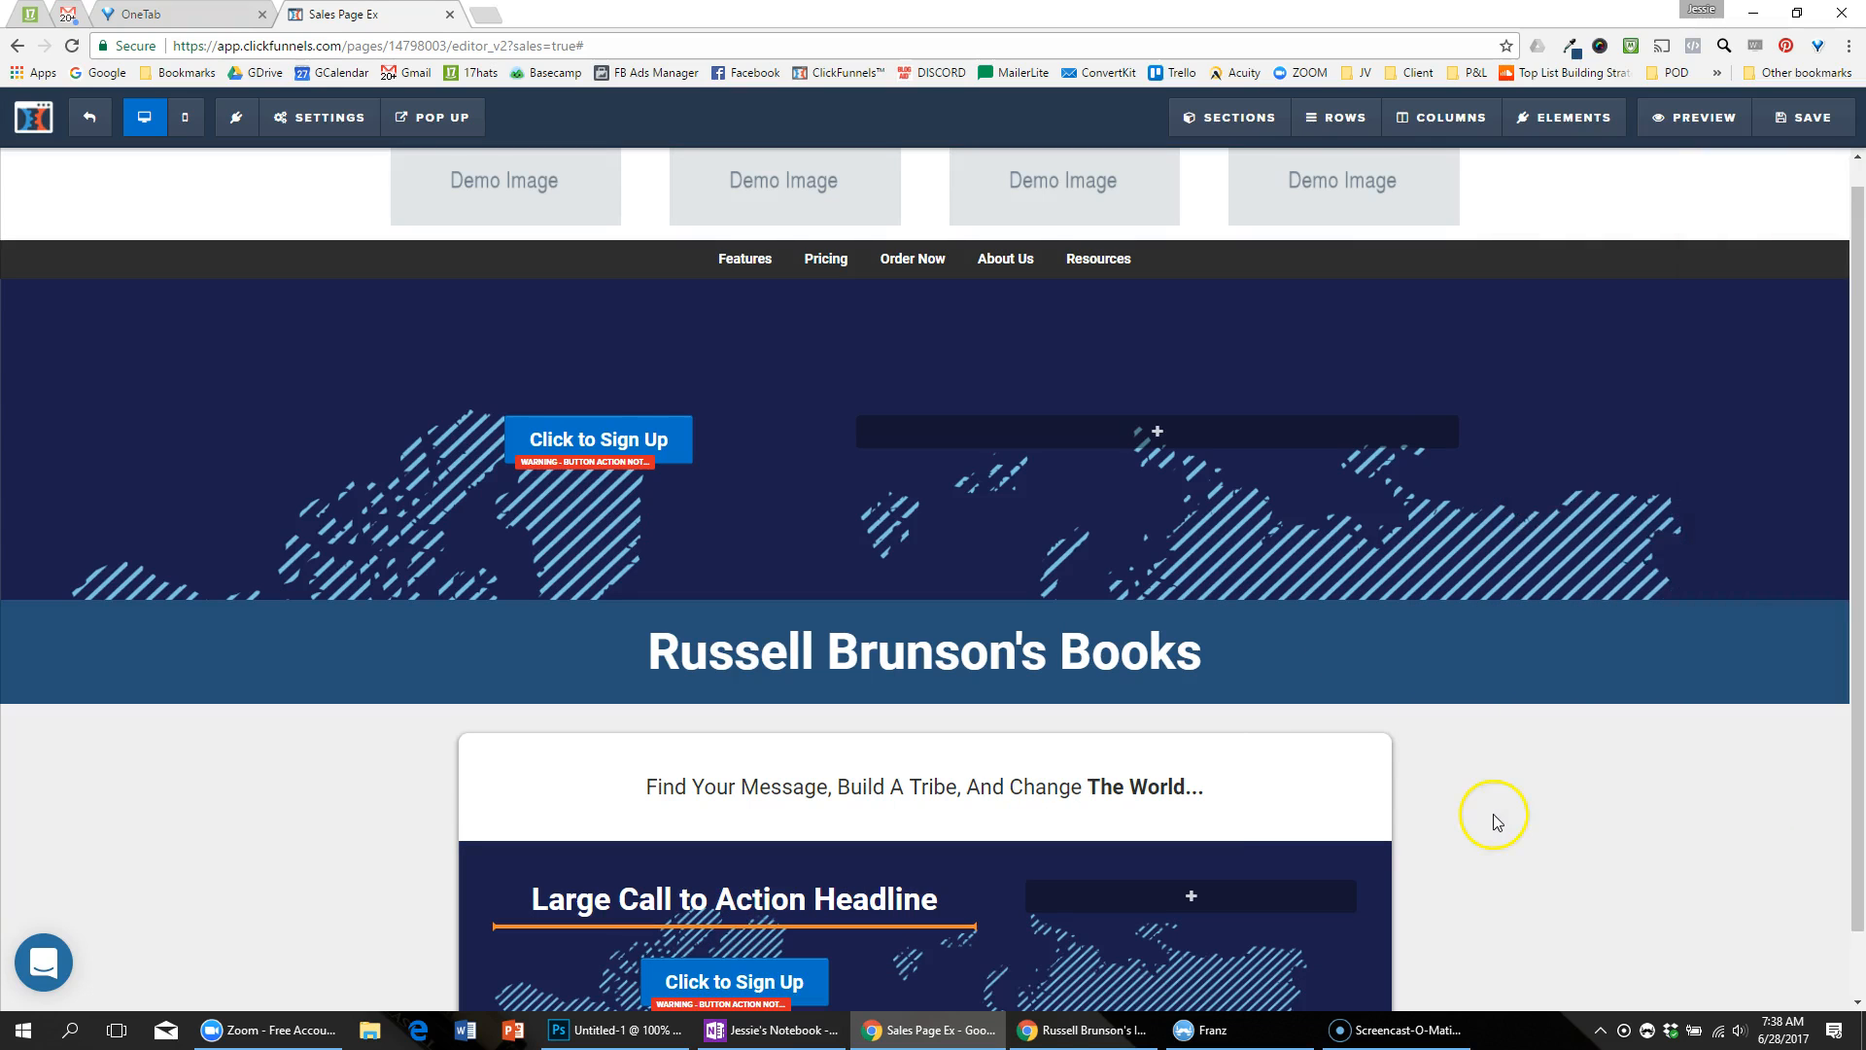
# Step: Set the new button's width to Fill Width, following the wide button on the reference page
pyautogui.scroll(-1, 778, 890)
pyautogui.hotkey('alt', 'Tab')
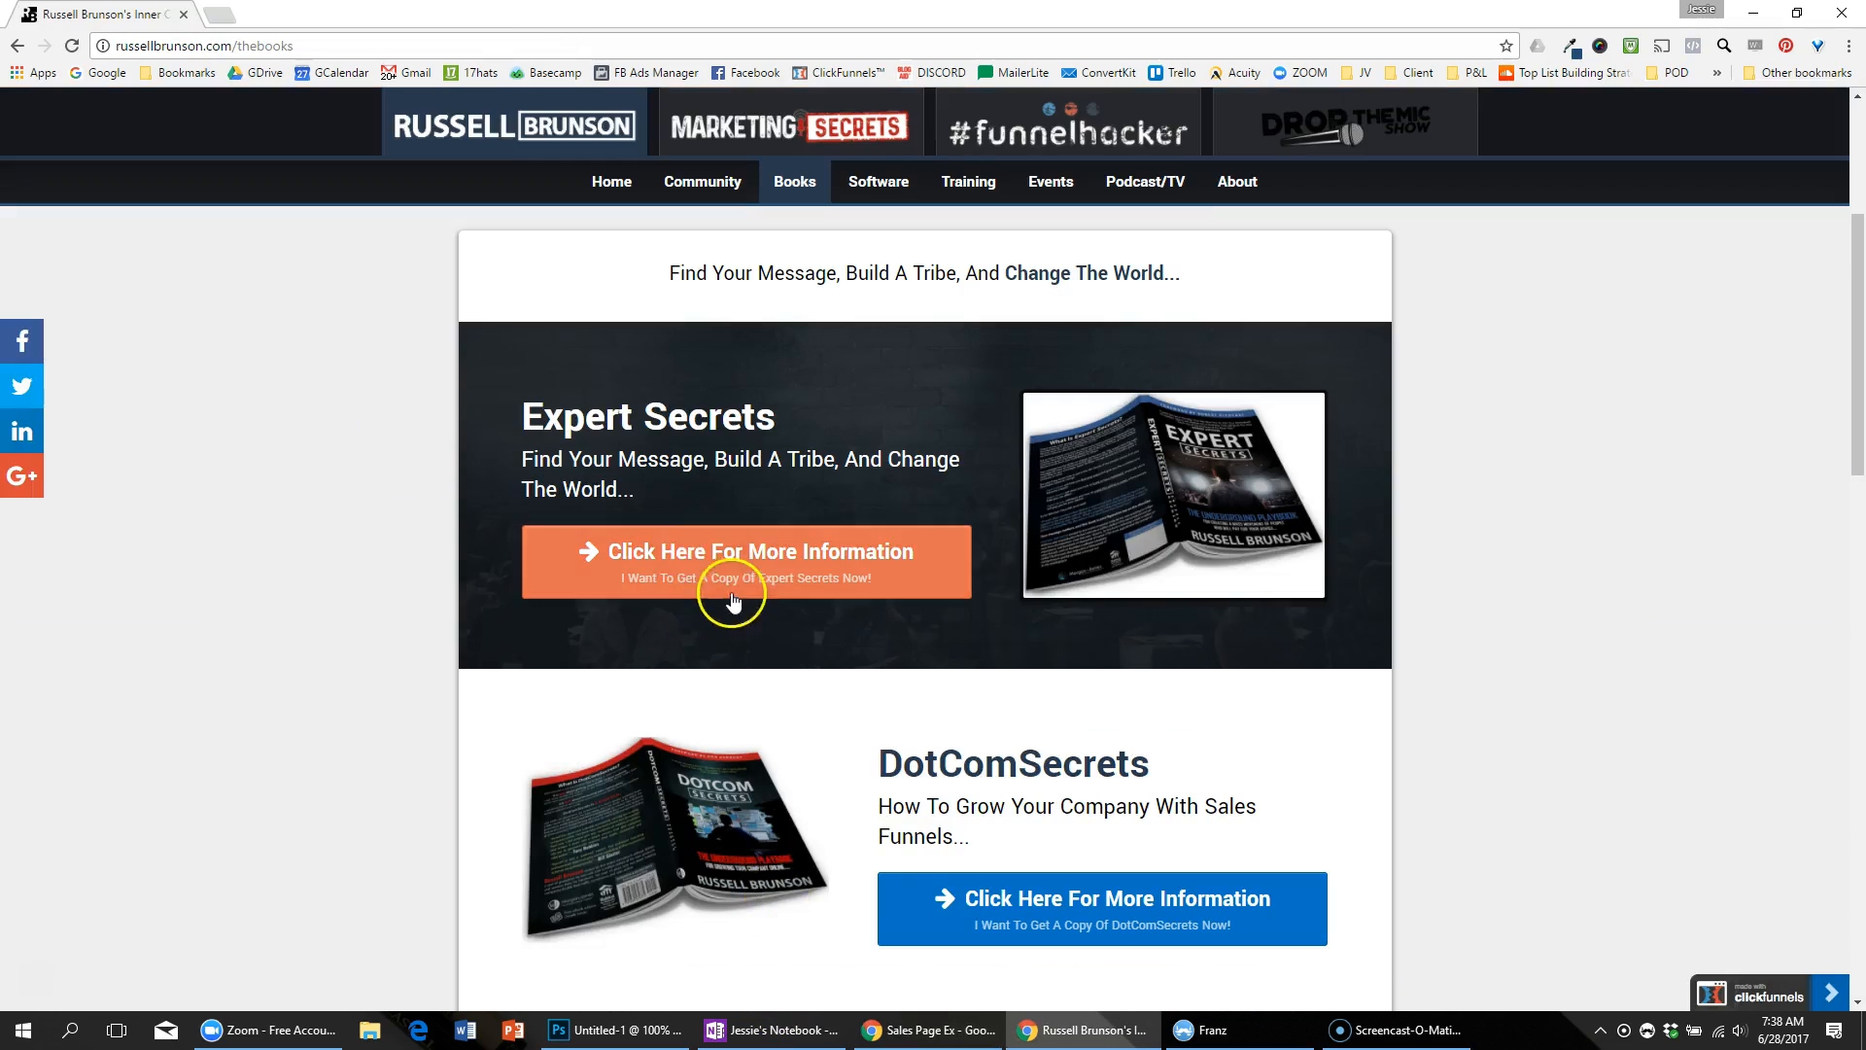
pyautogui.hotkey('alt', 'Tab')
pyautogui.click(757, 895)
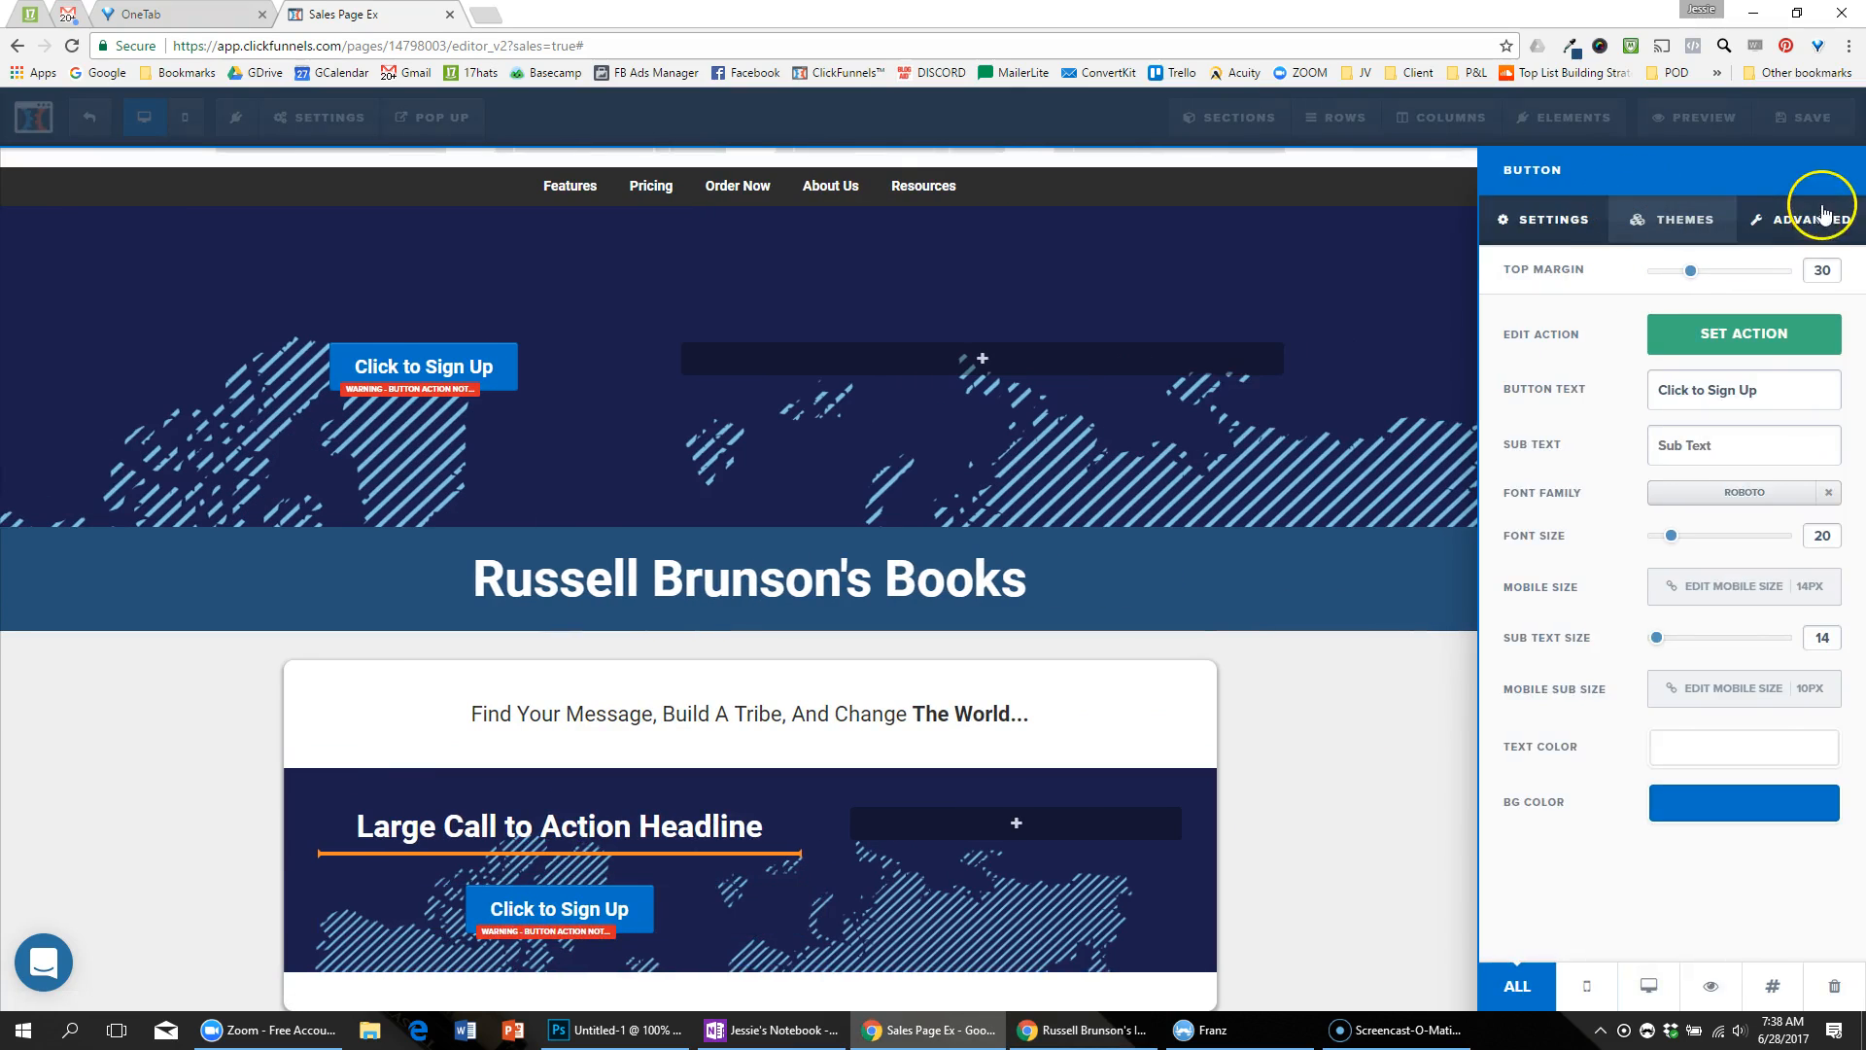
pyautogui.click(1810, 219)
pyautogui.click(1711, 332)
pyautogui.click(1713, 375)
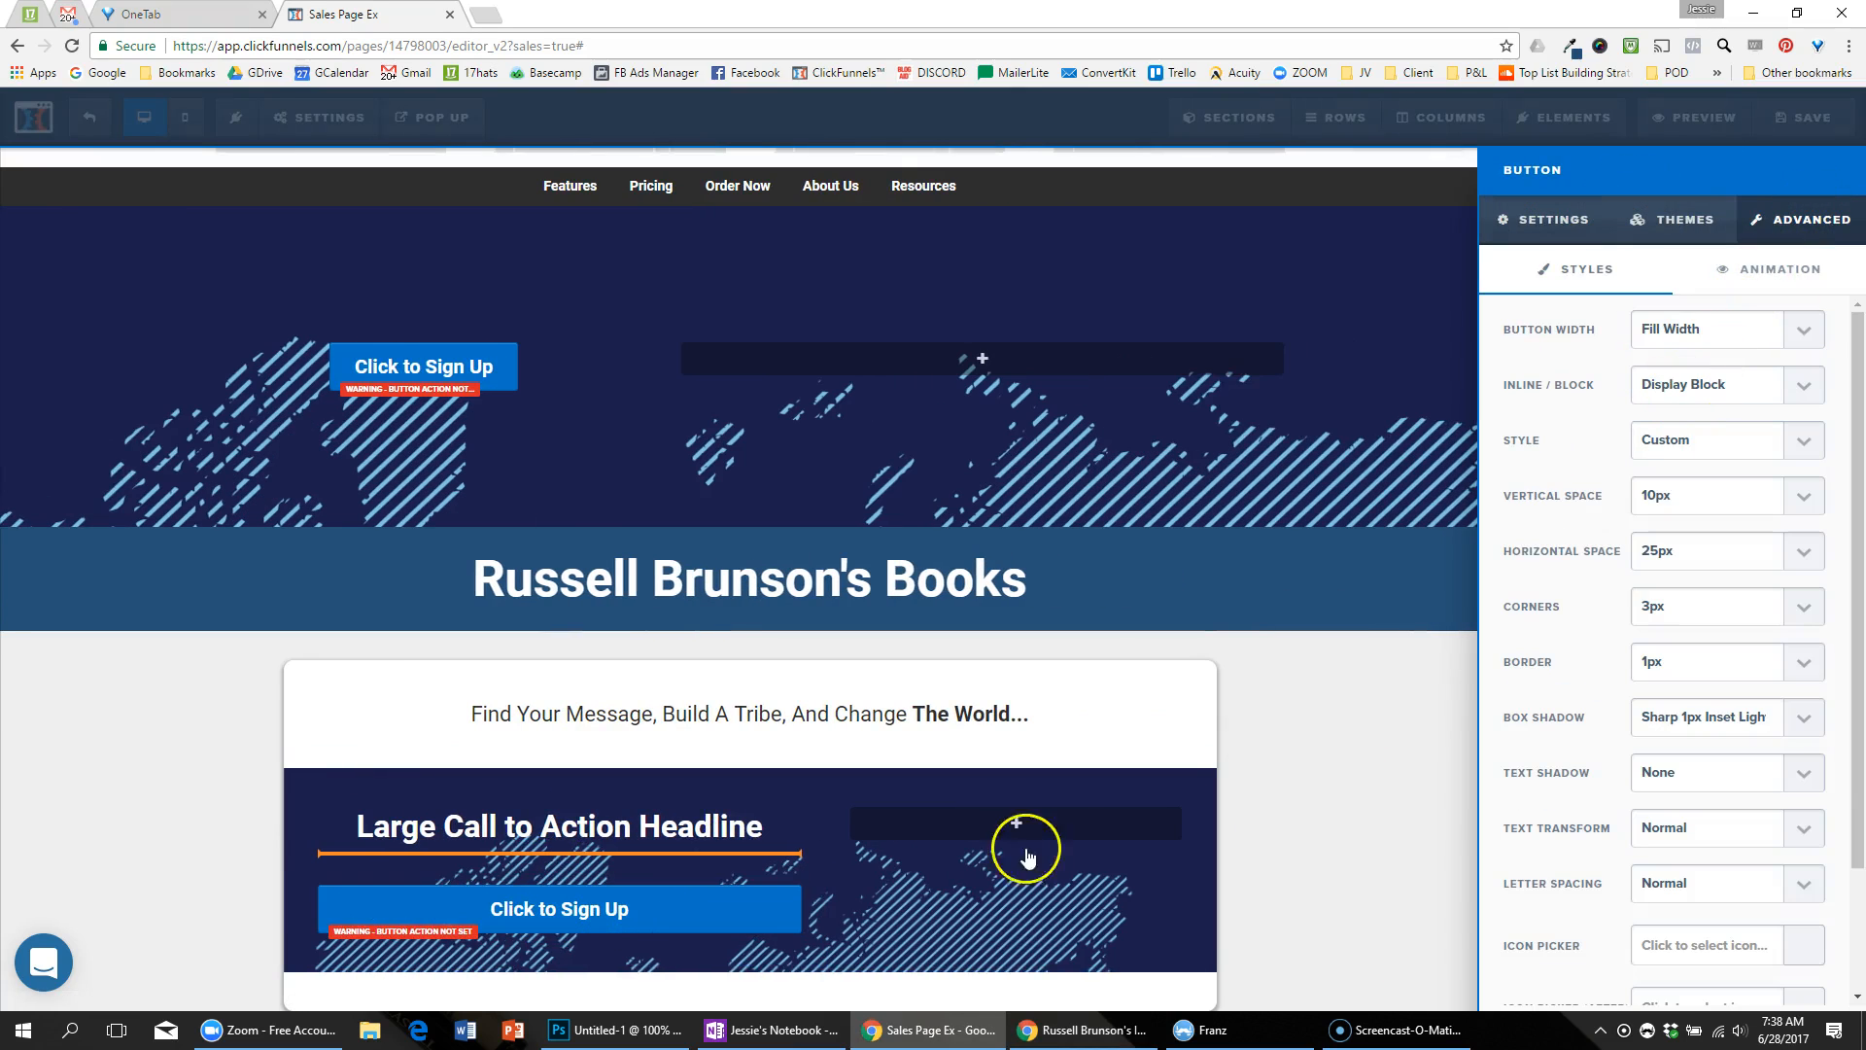
pyautogui.click(601, 945)
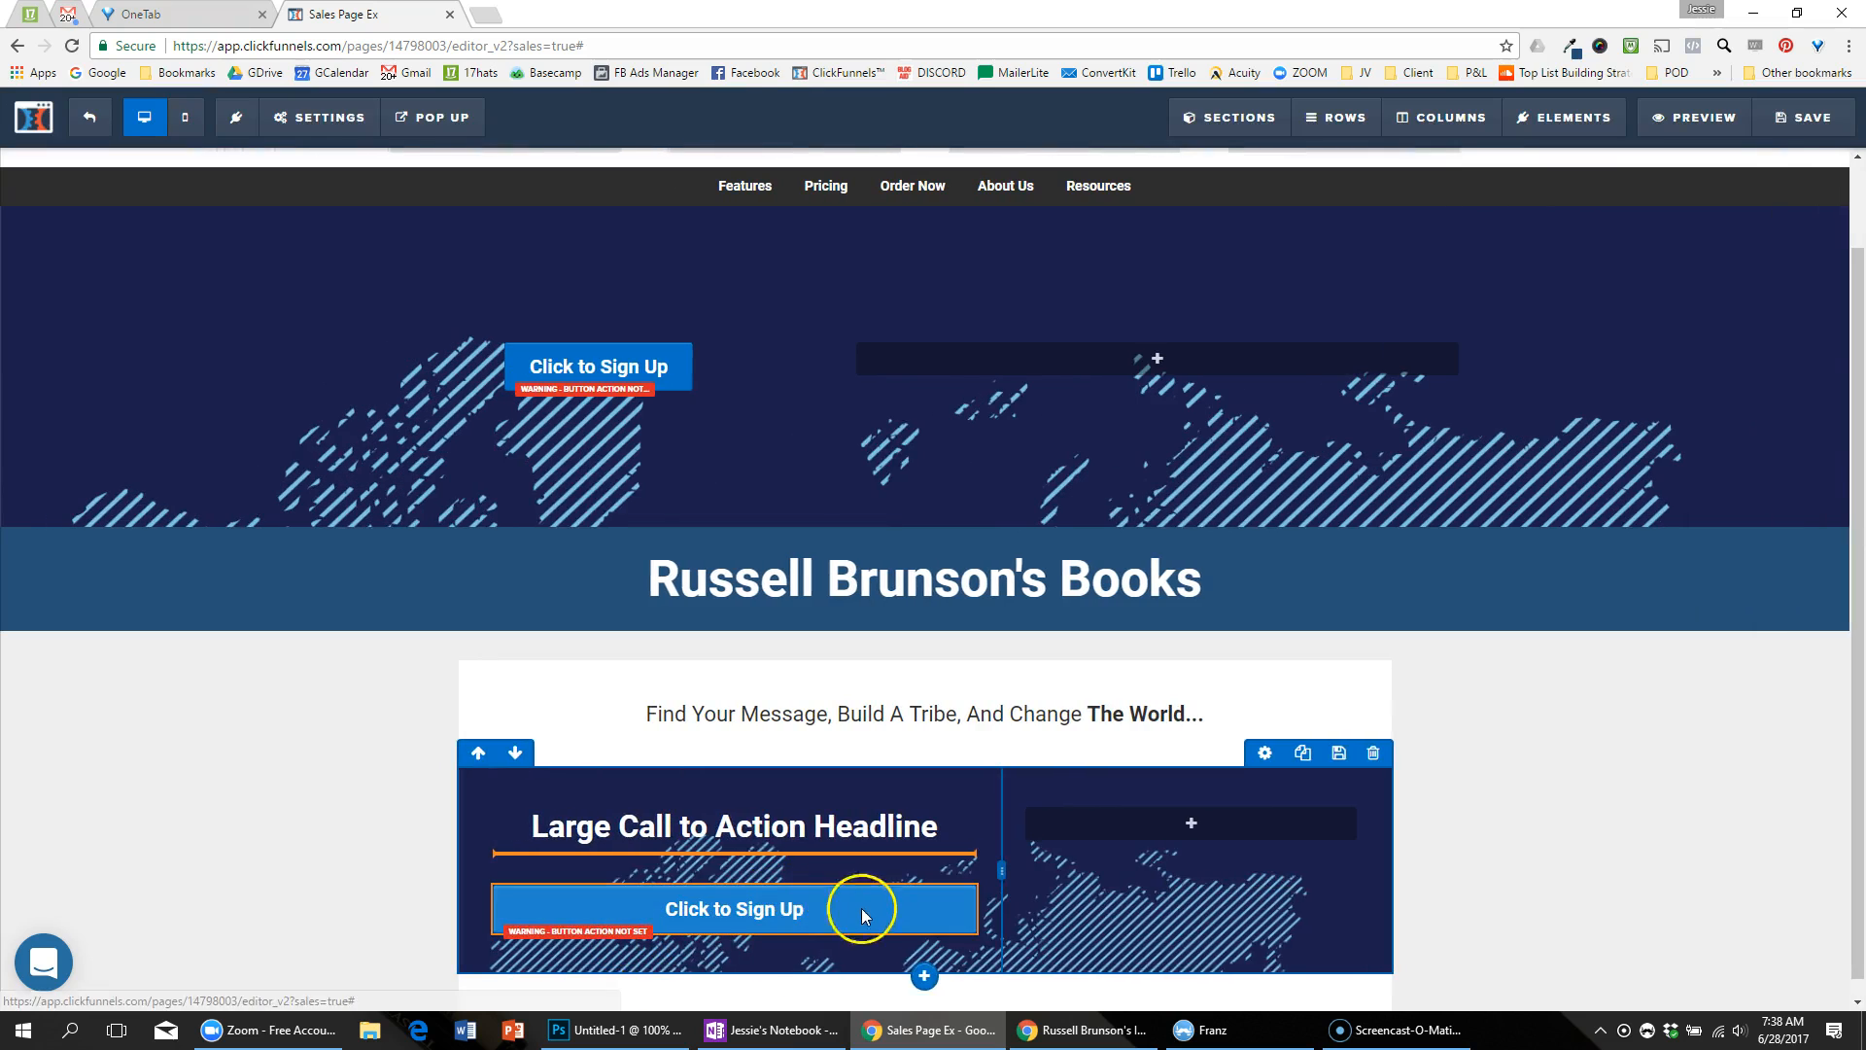
# Step: Duplicate the white headline in the left column, then remove the bold from the lower copy and left-align it
pyautogui.click(931, 795)
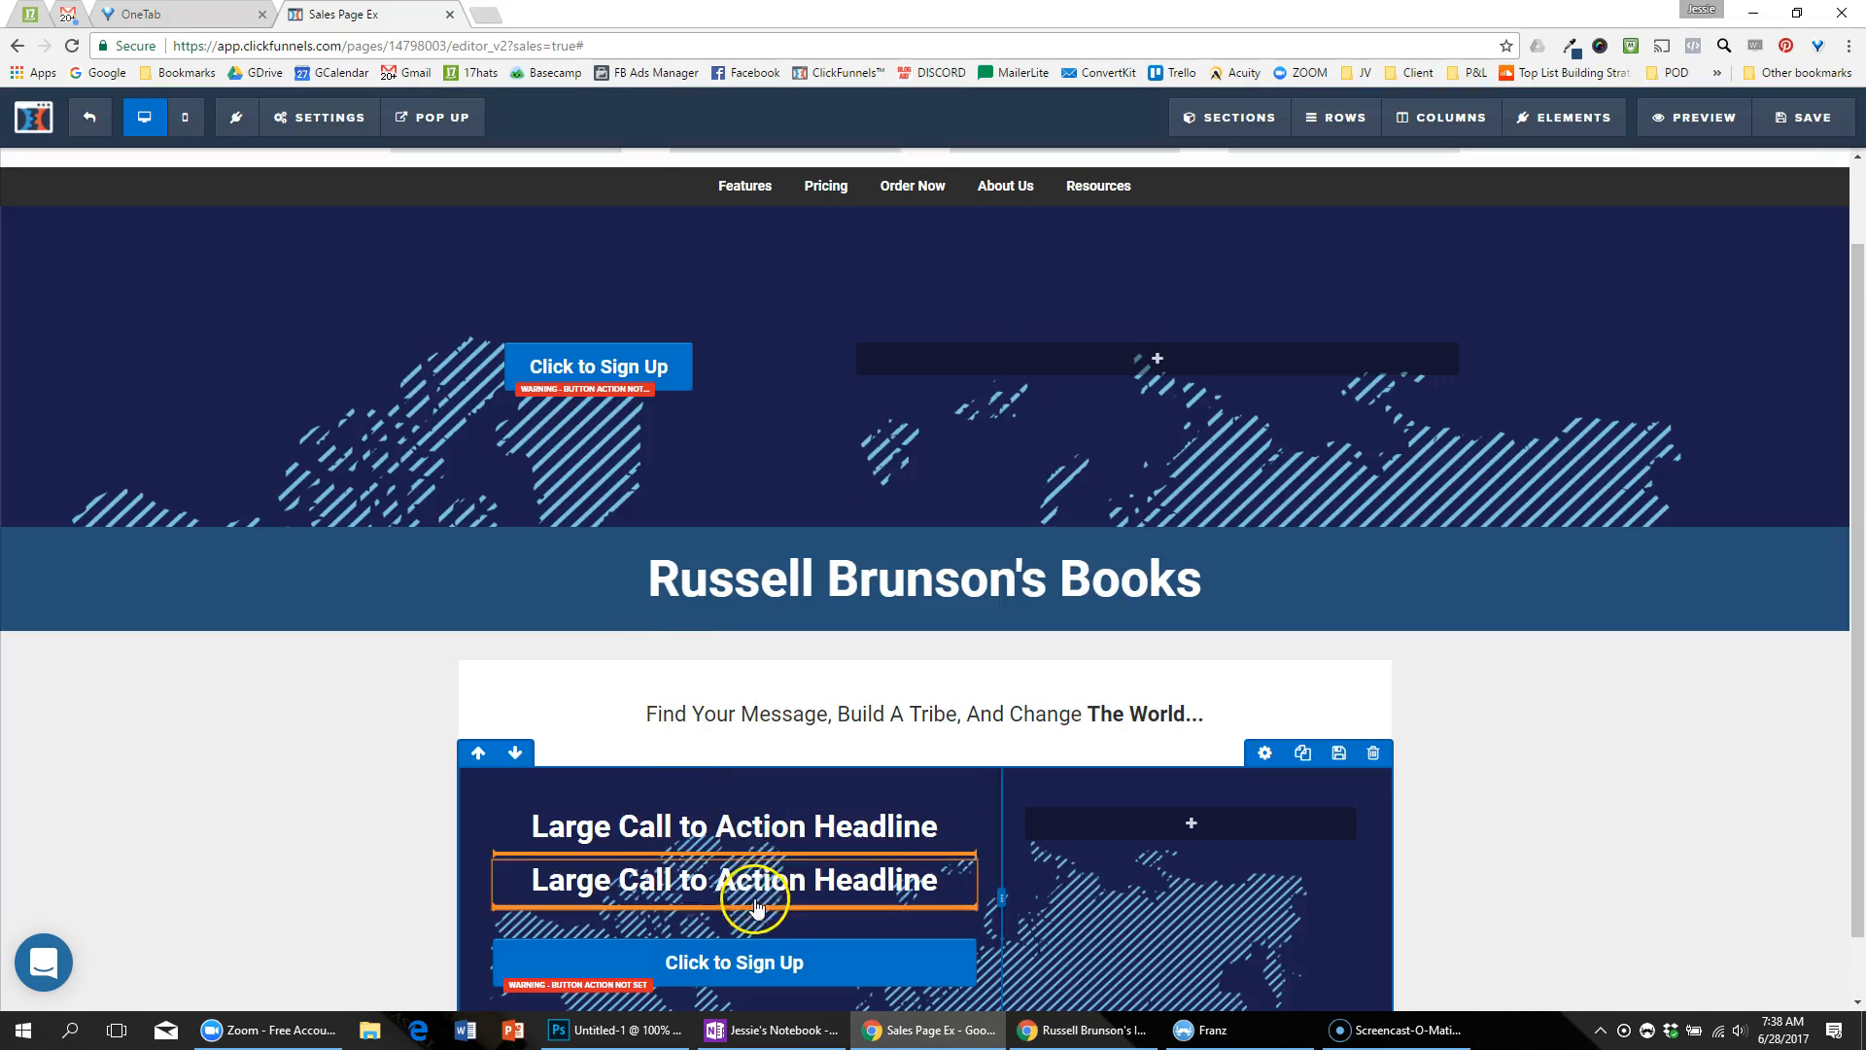
pyautogui.click(768, 883)
pyautogui.hotkey('ctrl', 'a')
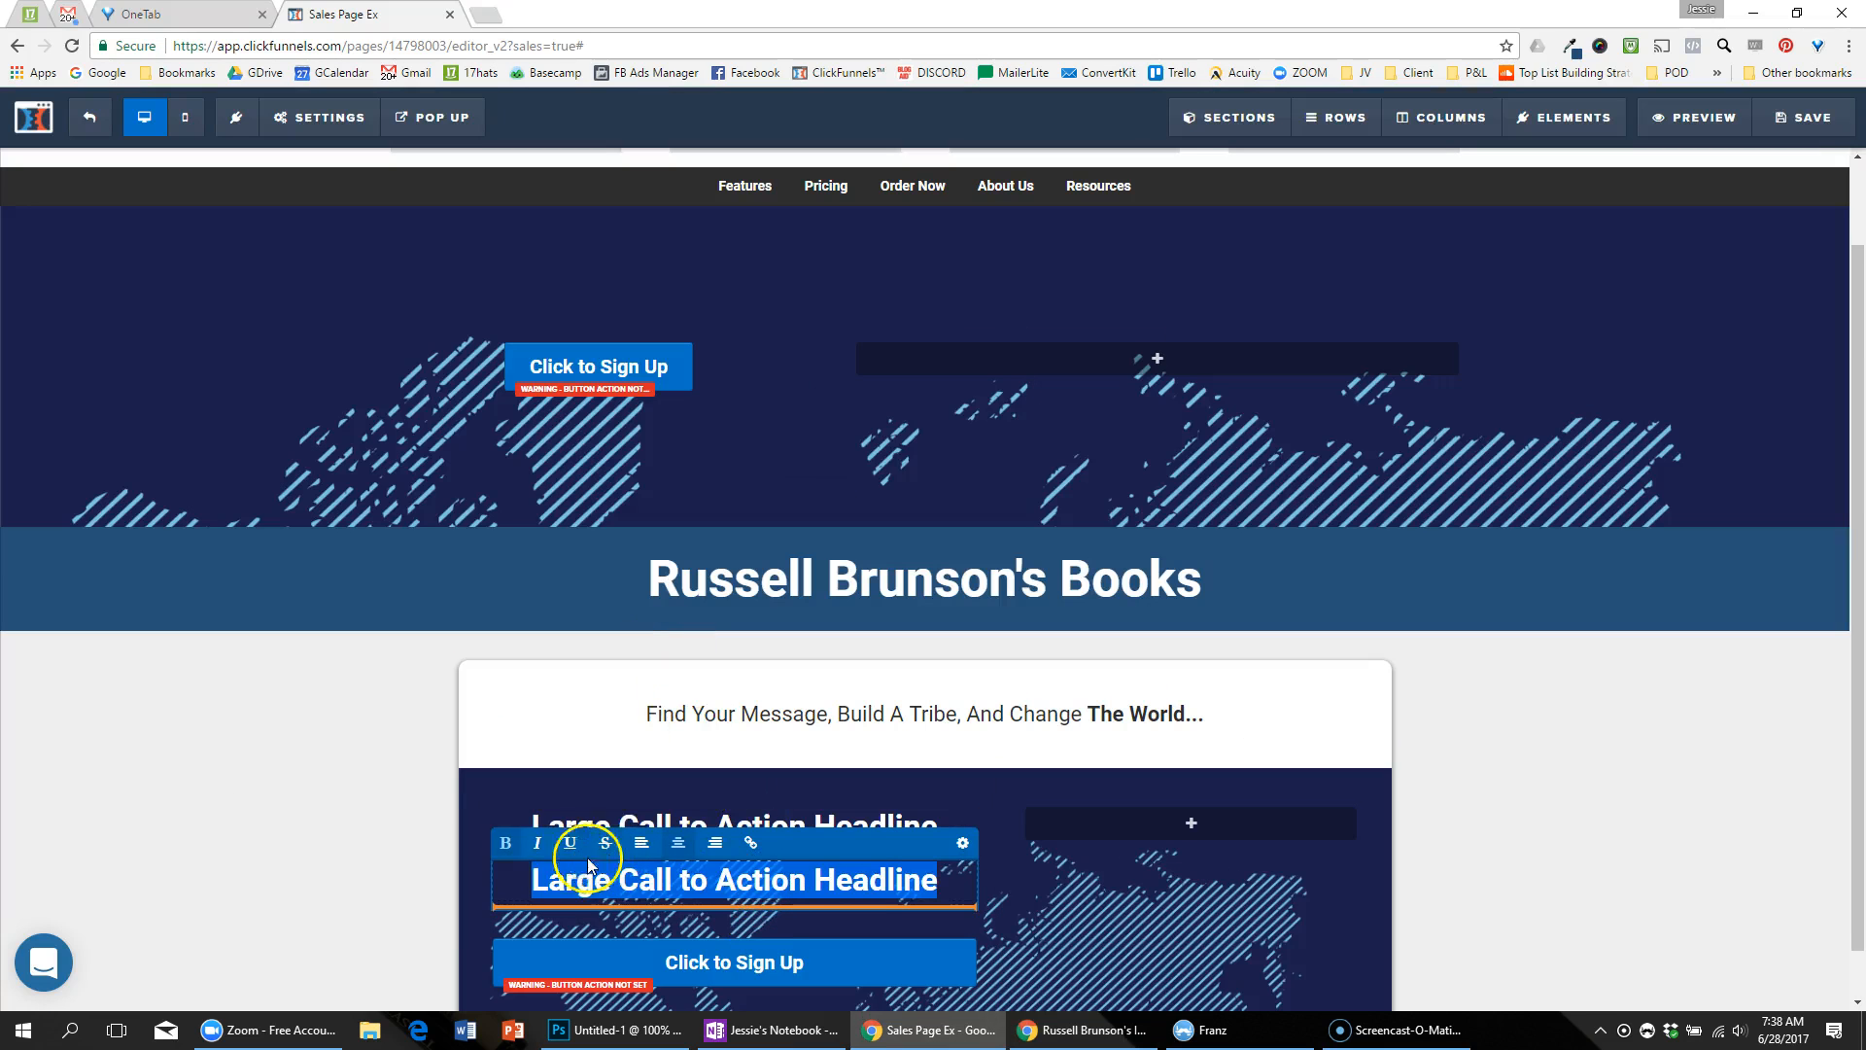
pyautogui.click(516, 845)
pyautogui.click(642, 843)
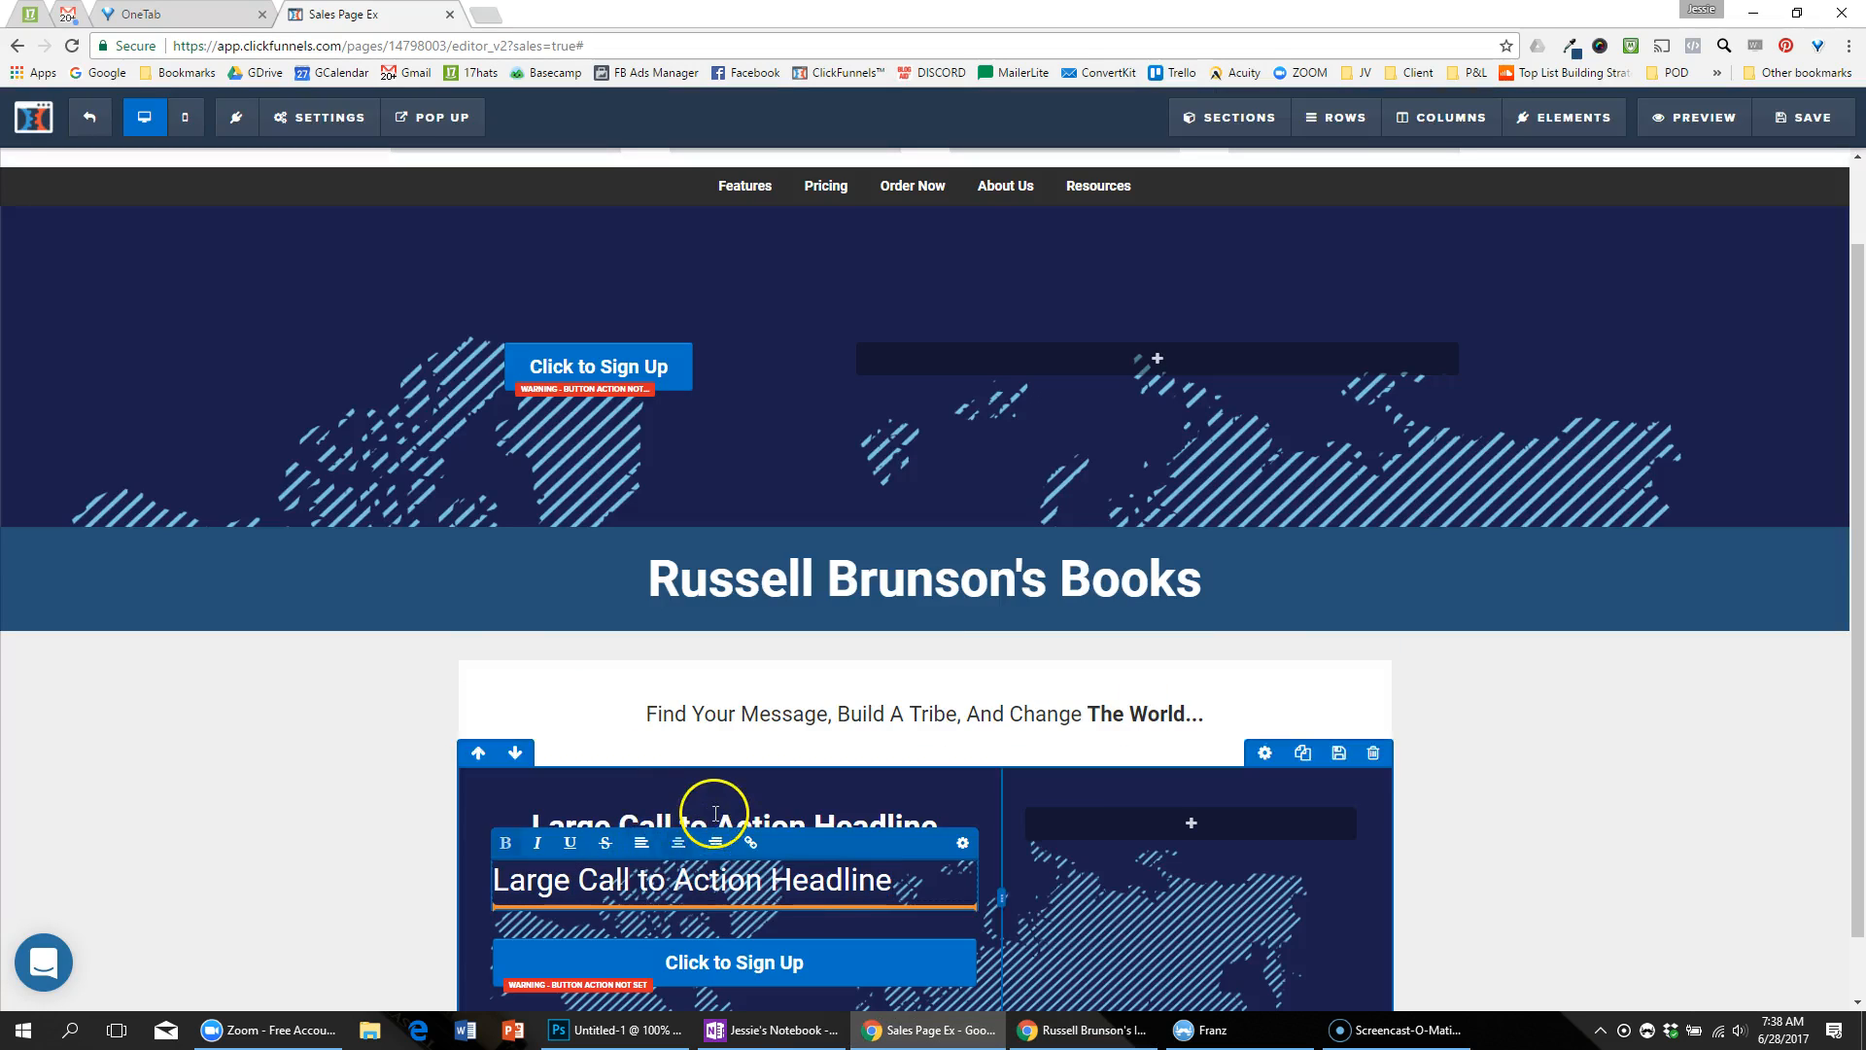
# Step: Left-align the upper headline and replace its text with the title "Expert Secrets" copied from the reference page
pyautogui.click(706, 822)
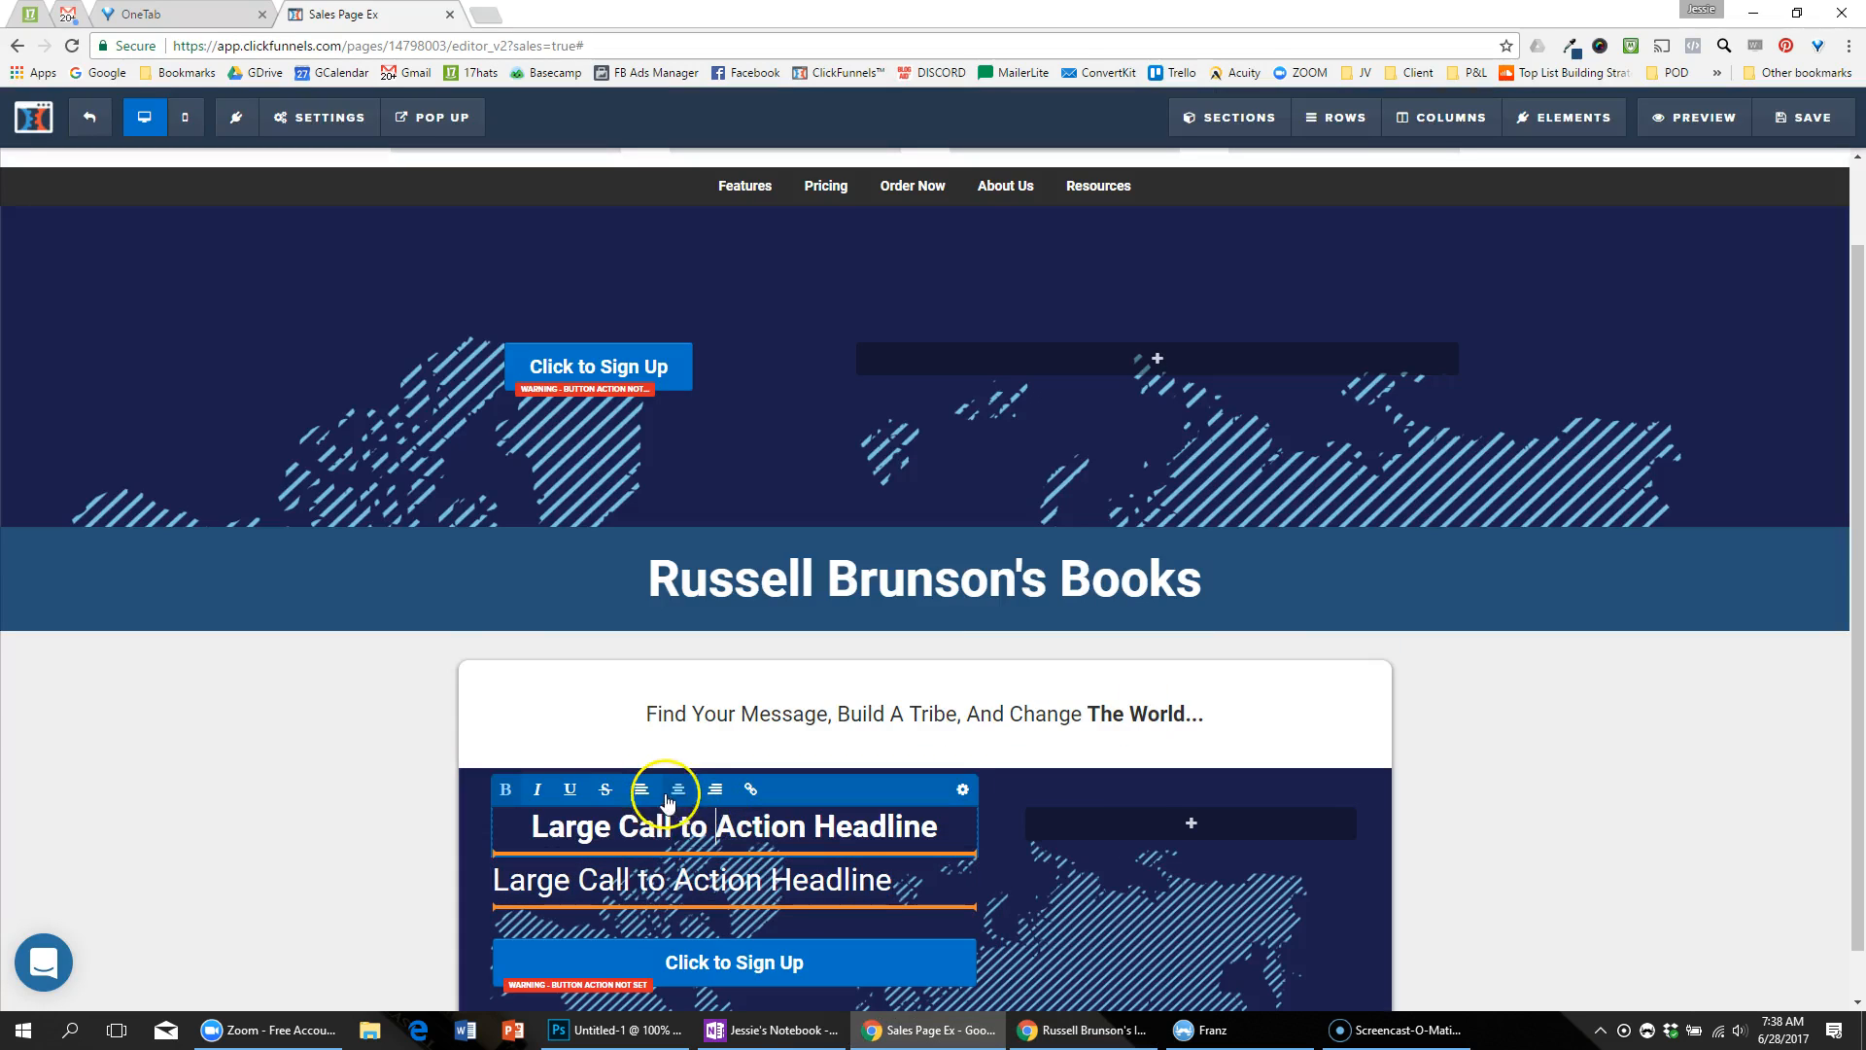
pyautogui.hotkey('alt', 'Tab')
pyautogui.moveTo(778, 418); pyautogui.dragTo(515, 431)
pyautogui.hotkey('ctrl', 'c')
pyautogui.hotkey('alt', 'Tab')
pyautogui.hotkey('ctrl', 'v')
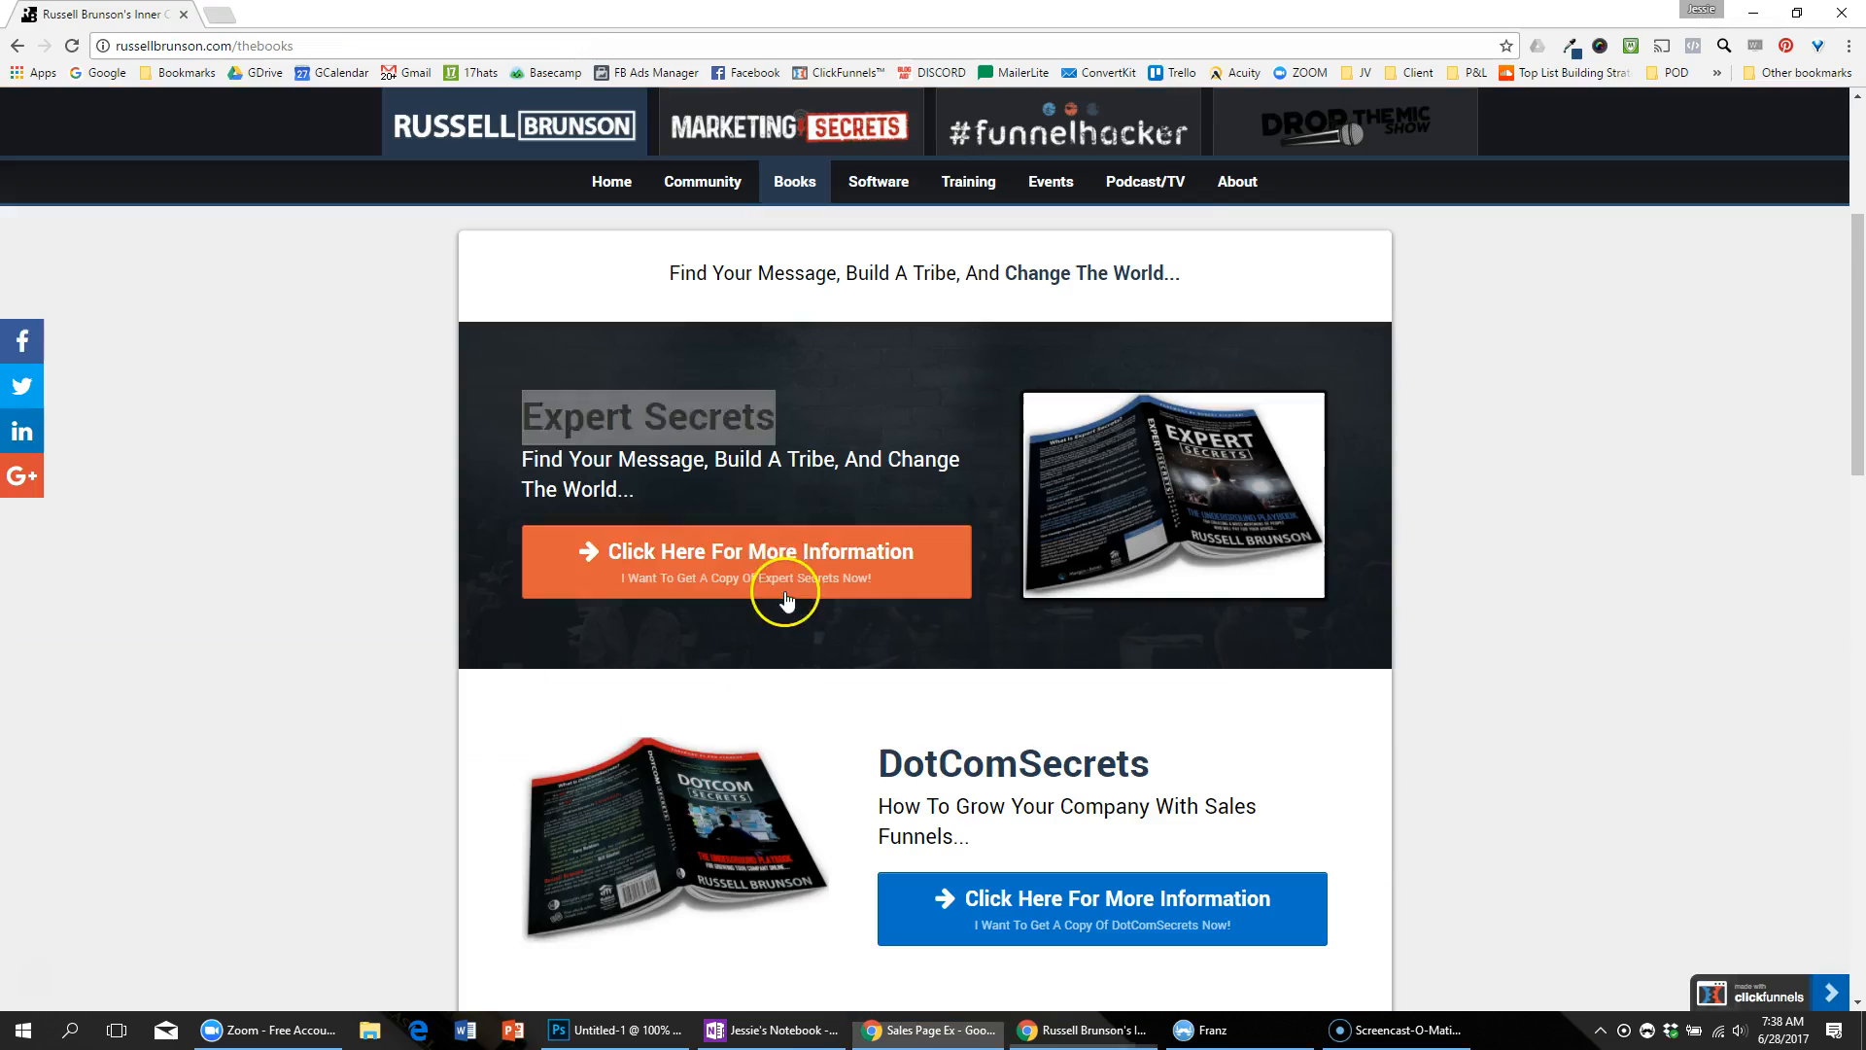
# Step: Replace the lower headline's text with "Find Your Message, Build A Tribe, And Change The World..." copied from the reference page
pyautogui.hotkey('alt', 'Tab')
pyautogui.moveTo(641, 491); pyautogui.dragTo(534, 453)
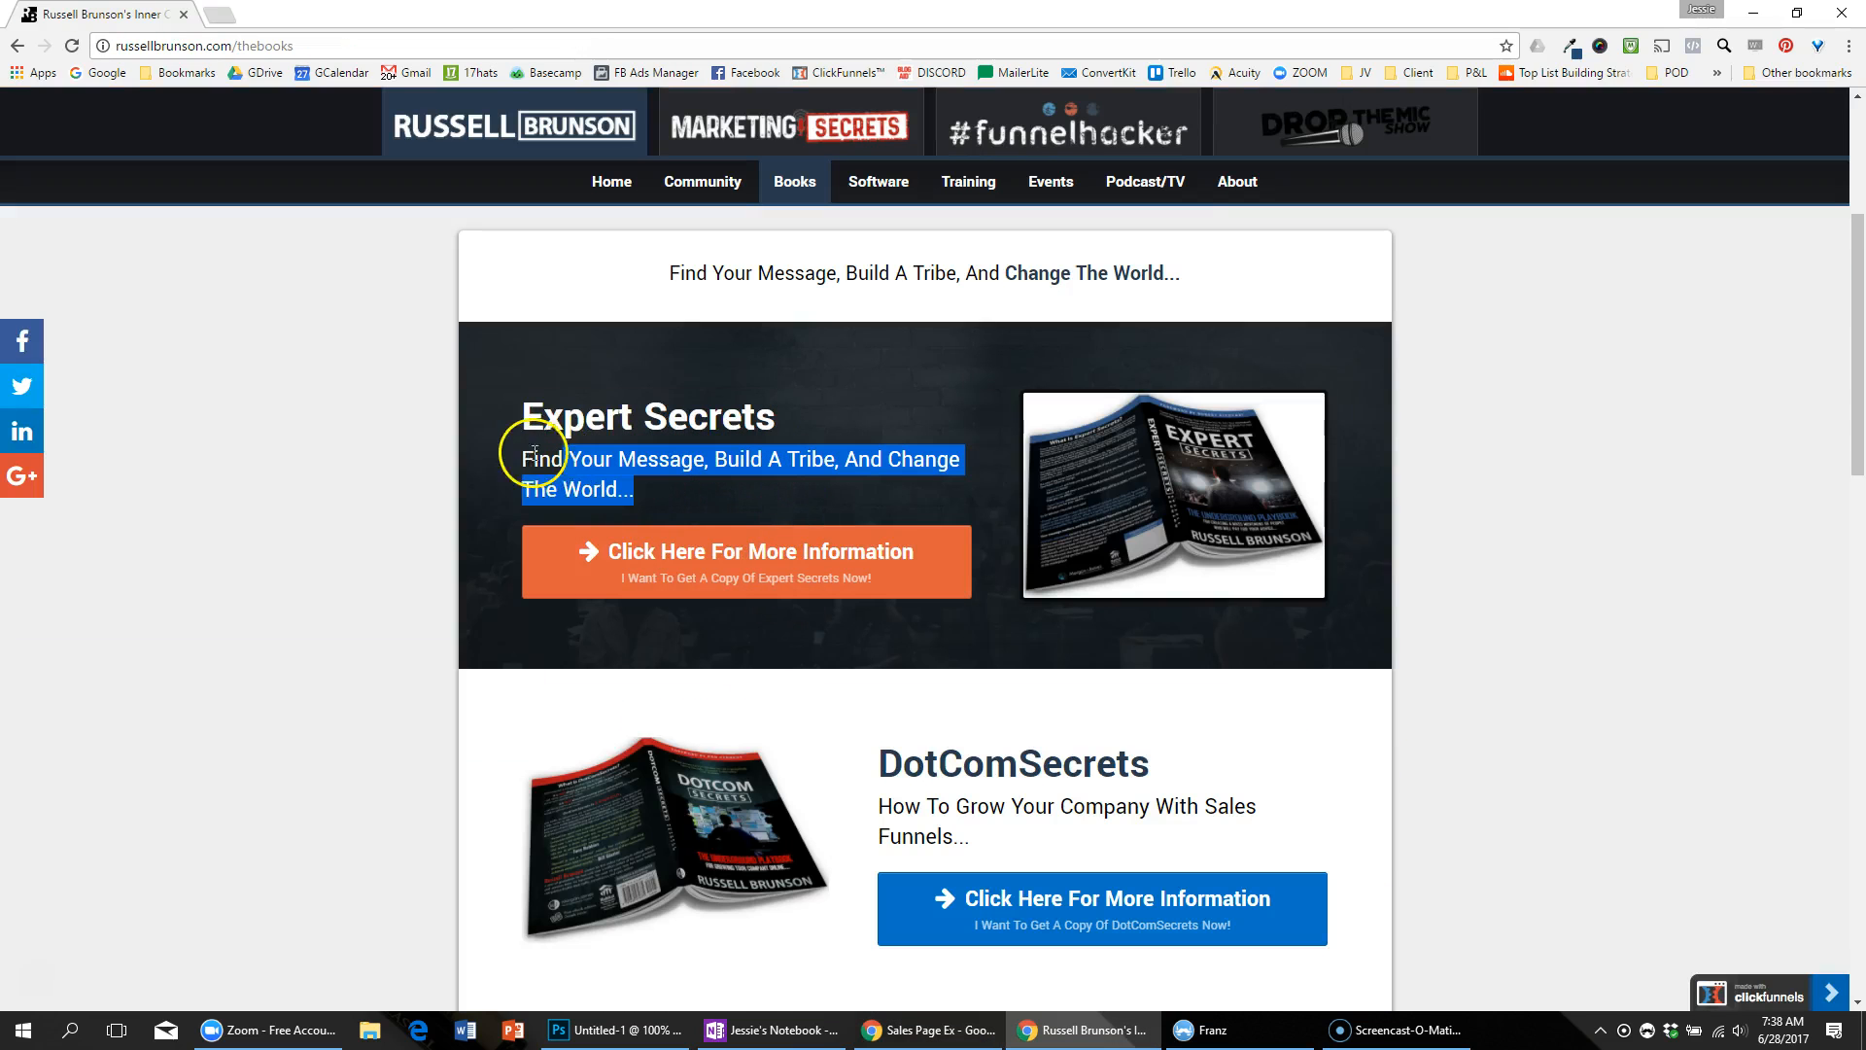
pyautogui.hotkey('ctrl', 'c')
pyautogui.hotkey('alt', 'Tab')
pyautogui.click(692, 887)
pyautogui.hotkey('ctrl', 'a')
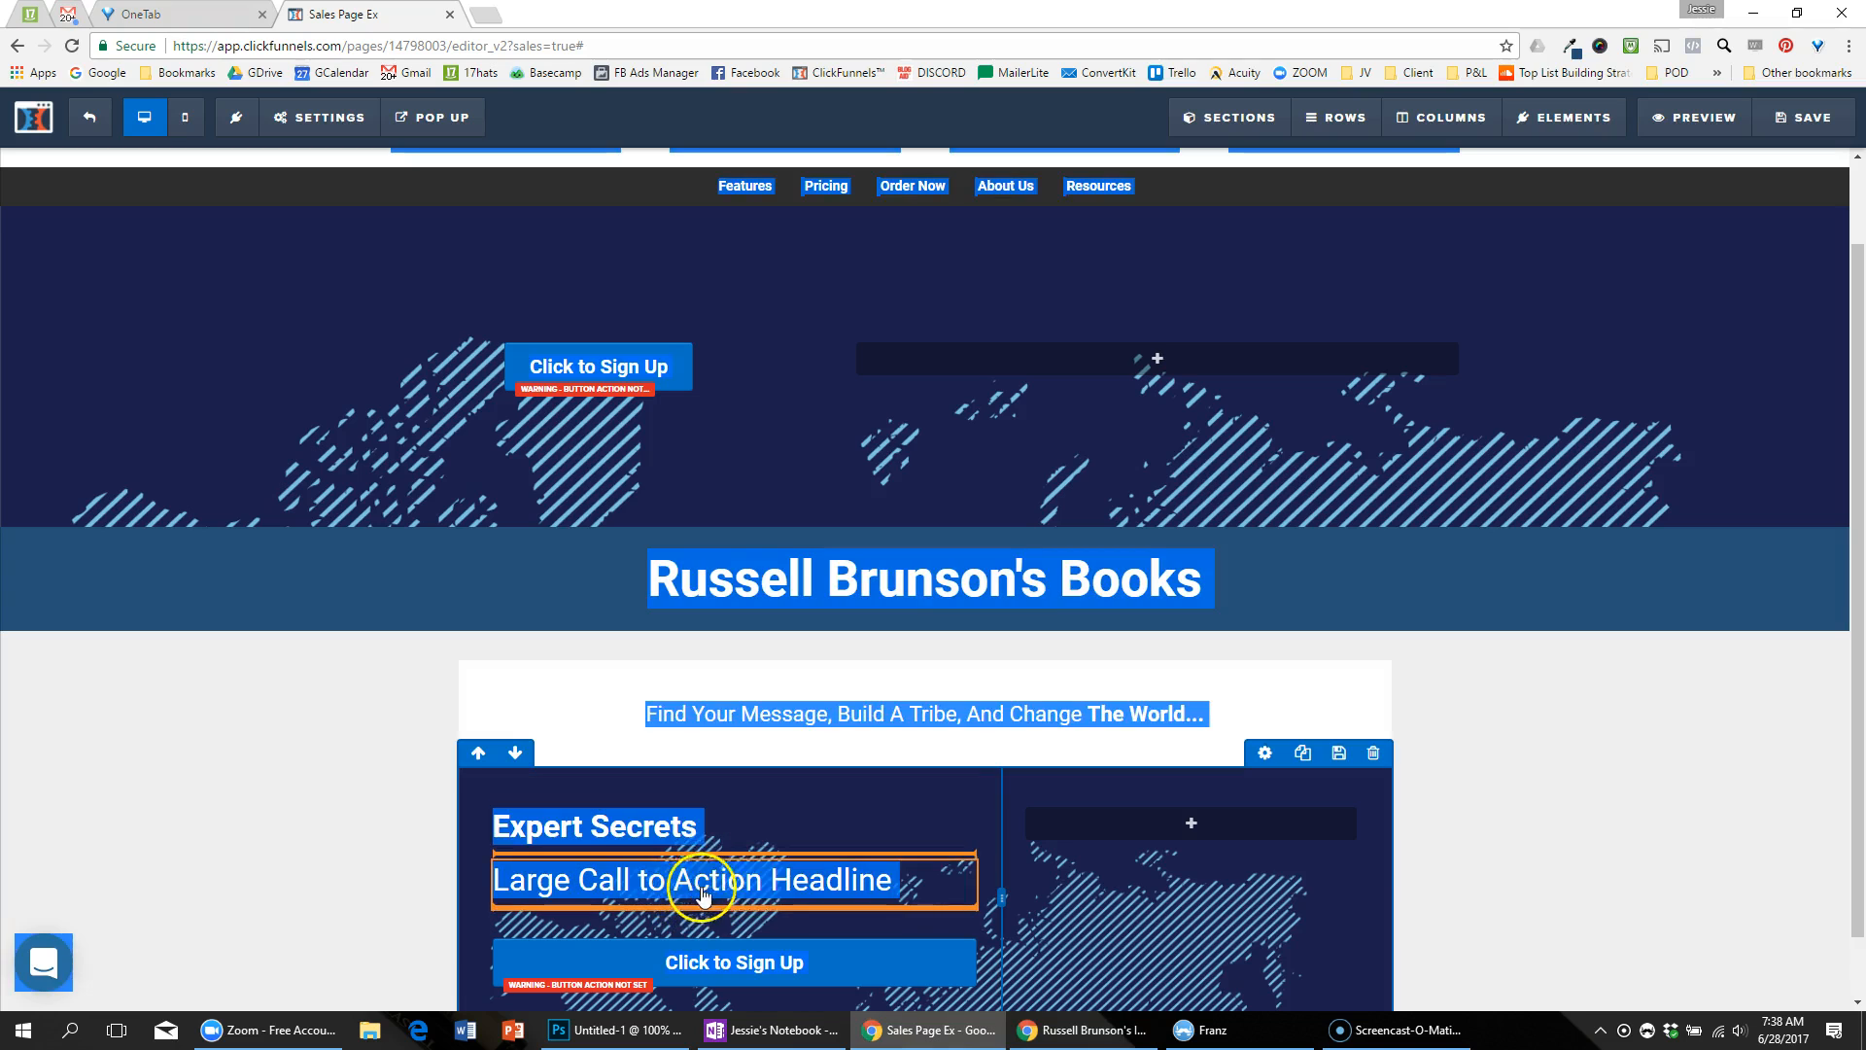
pyautogui.click(747, 896)
pyautogui.hotkey('ctrl', 'a')
pyautogui.hotkey('ctrl', 'v')
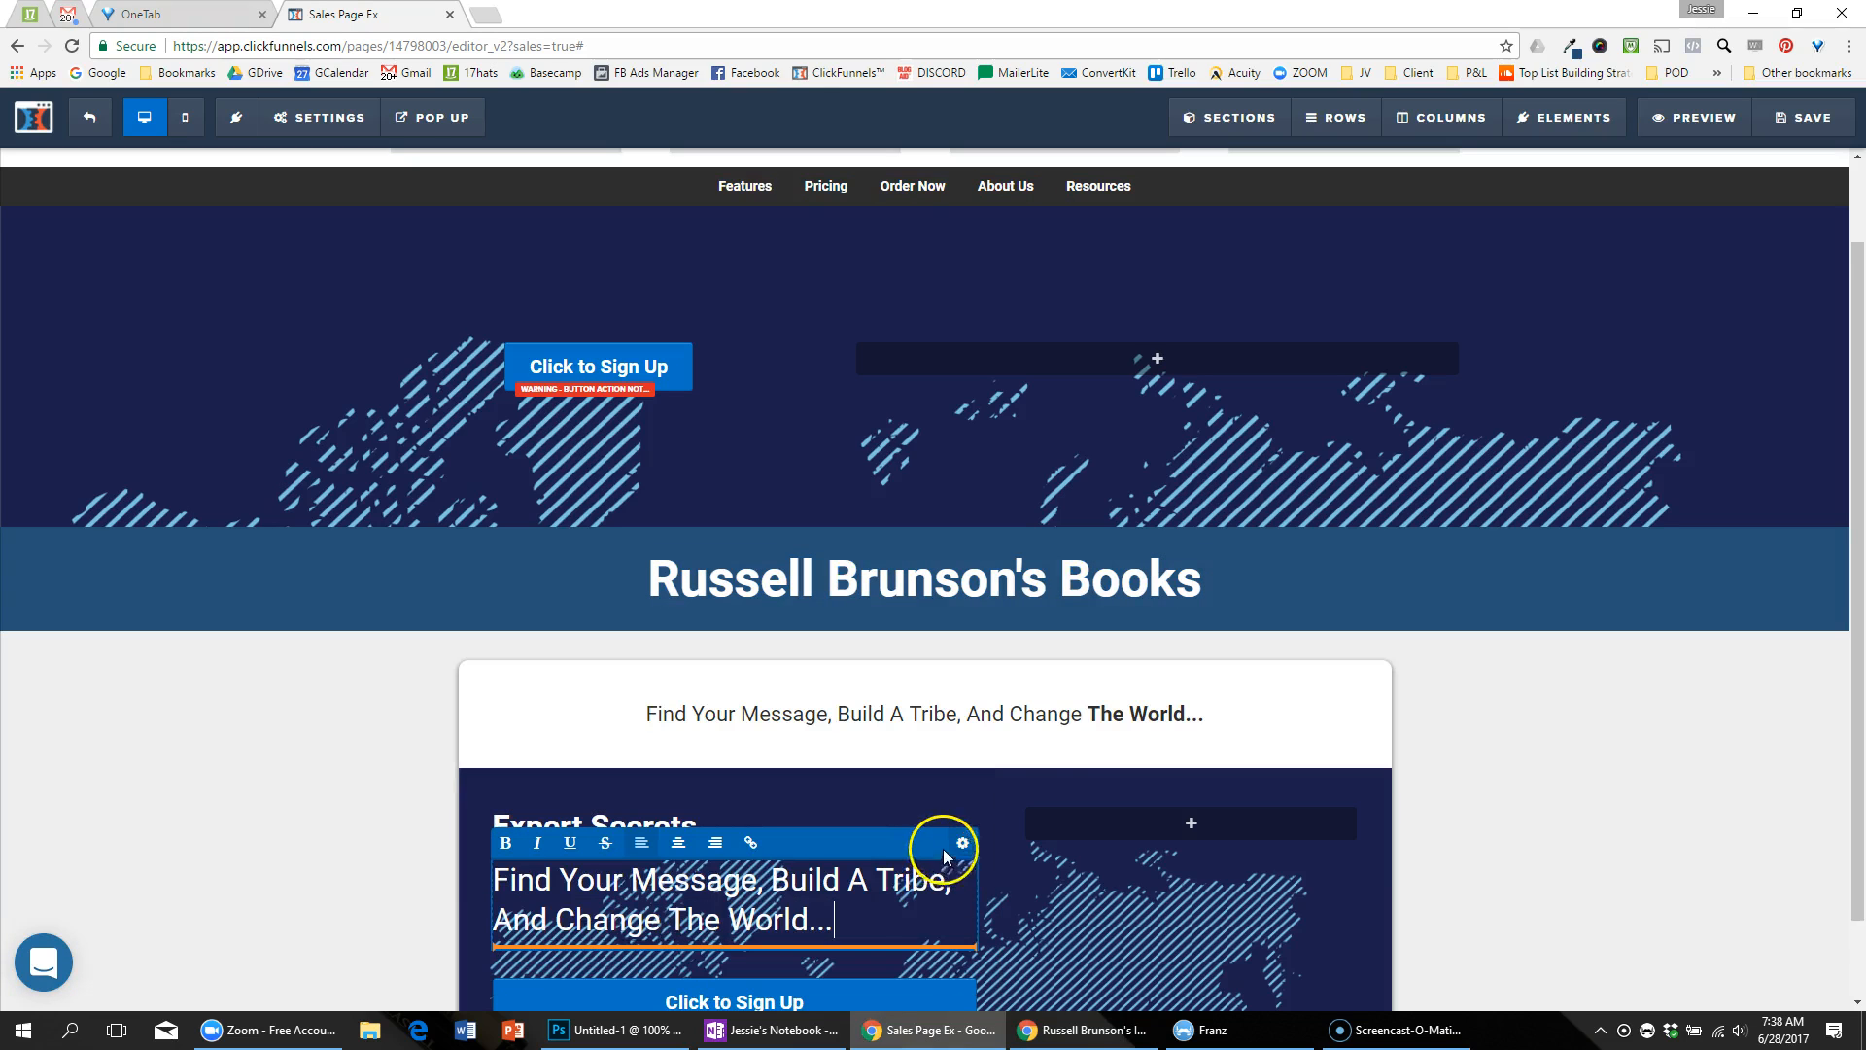
# Step: Set the font size of the tagline below Expert Secrets to 24
pyautogui.click(962, 844)
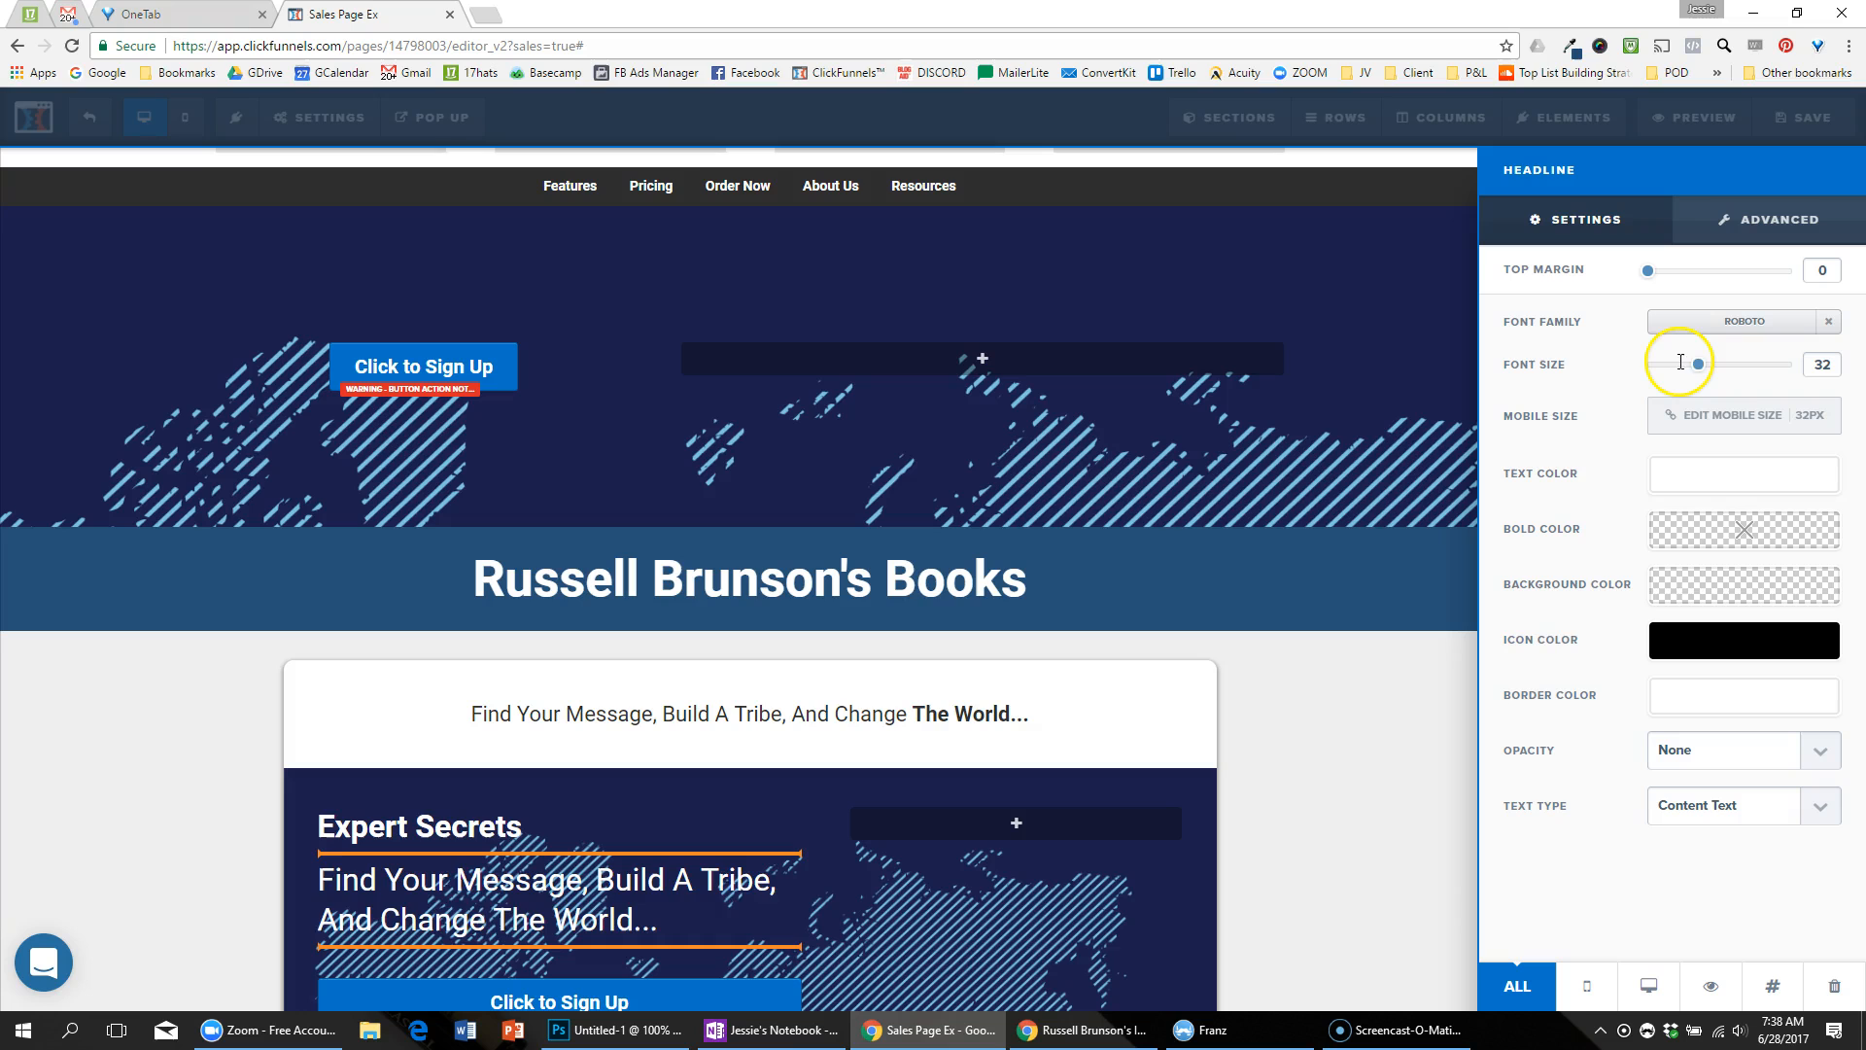
pyautogui.moveTo(1697, 368); pyautogui.dragTo(1680, 369)
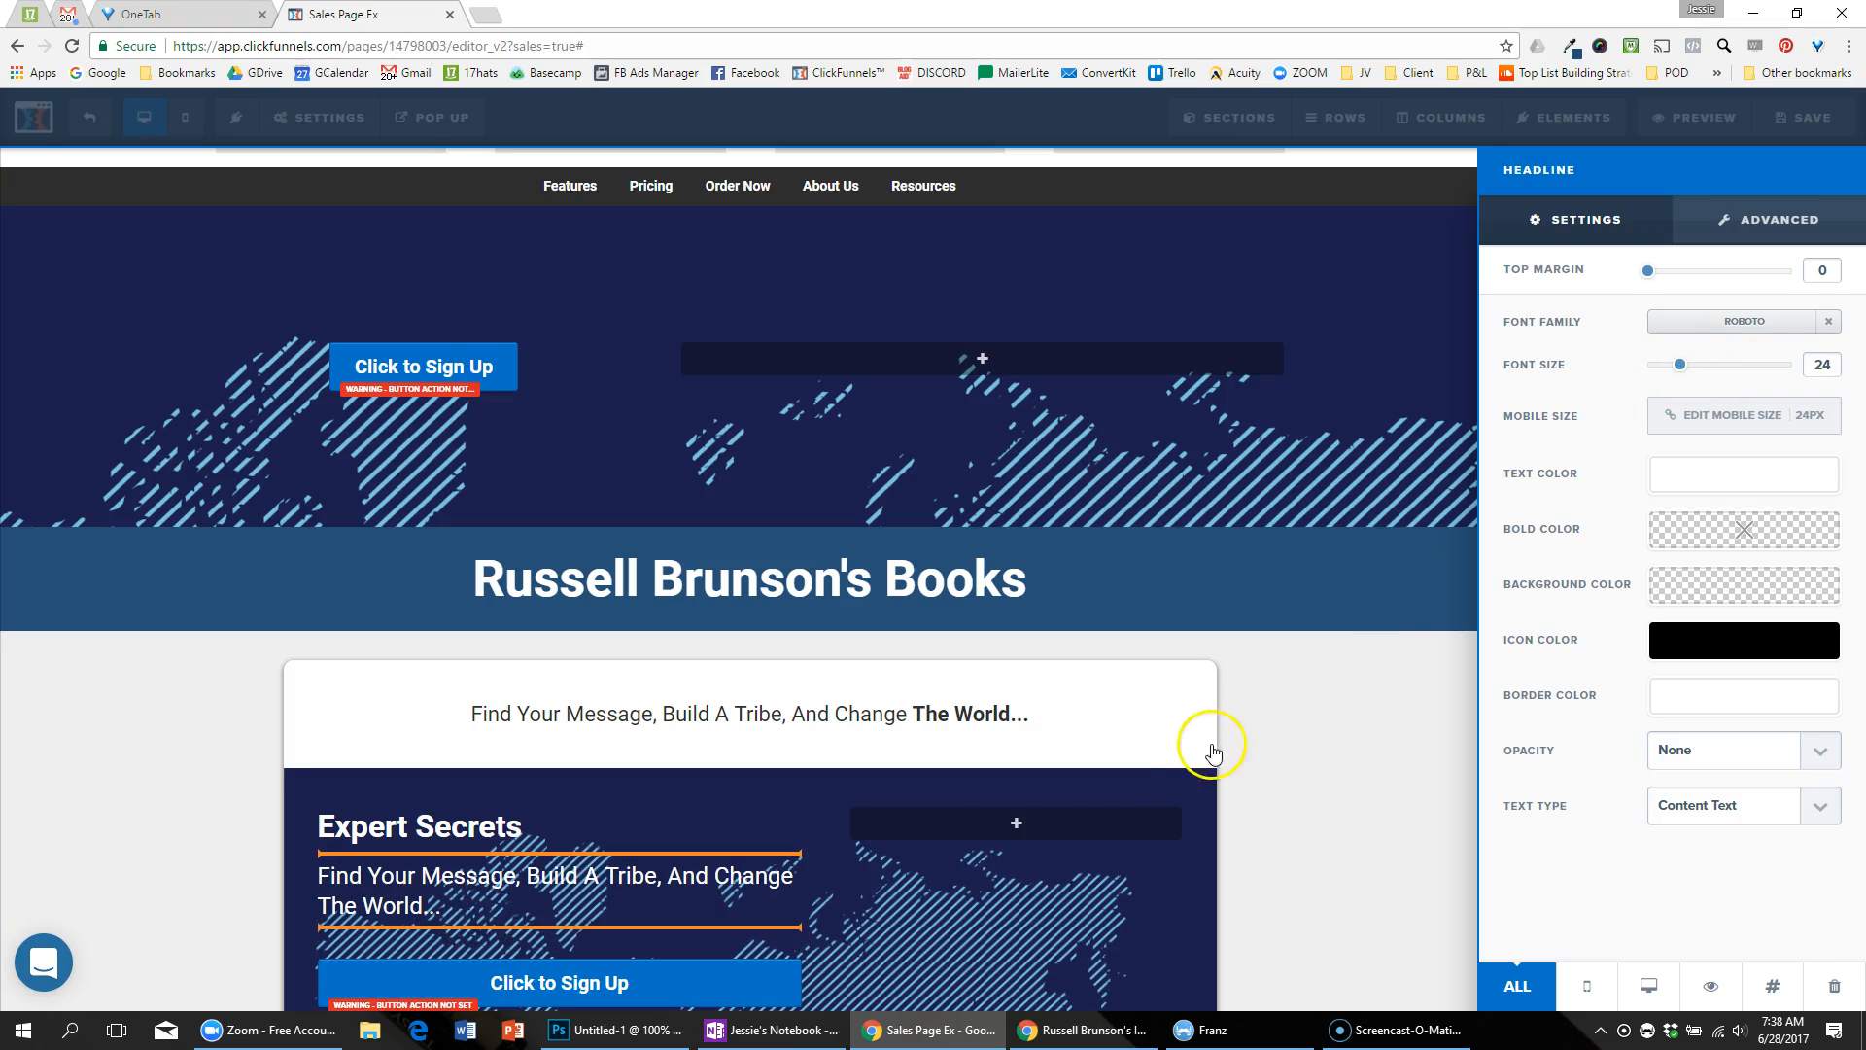
pyautogui.click(620, 849)
# Step: Increase the font size of the Expert Secrets headline and save the page
pyautogui.click(587, 838)
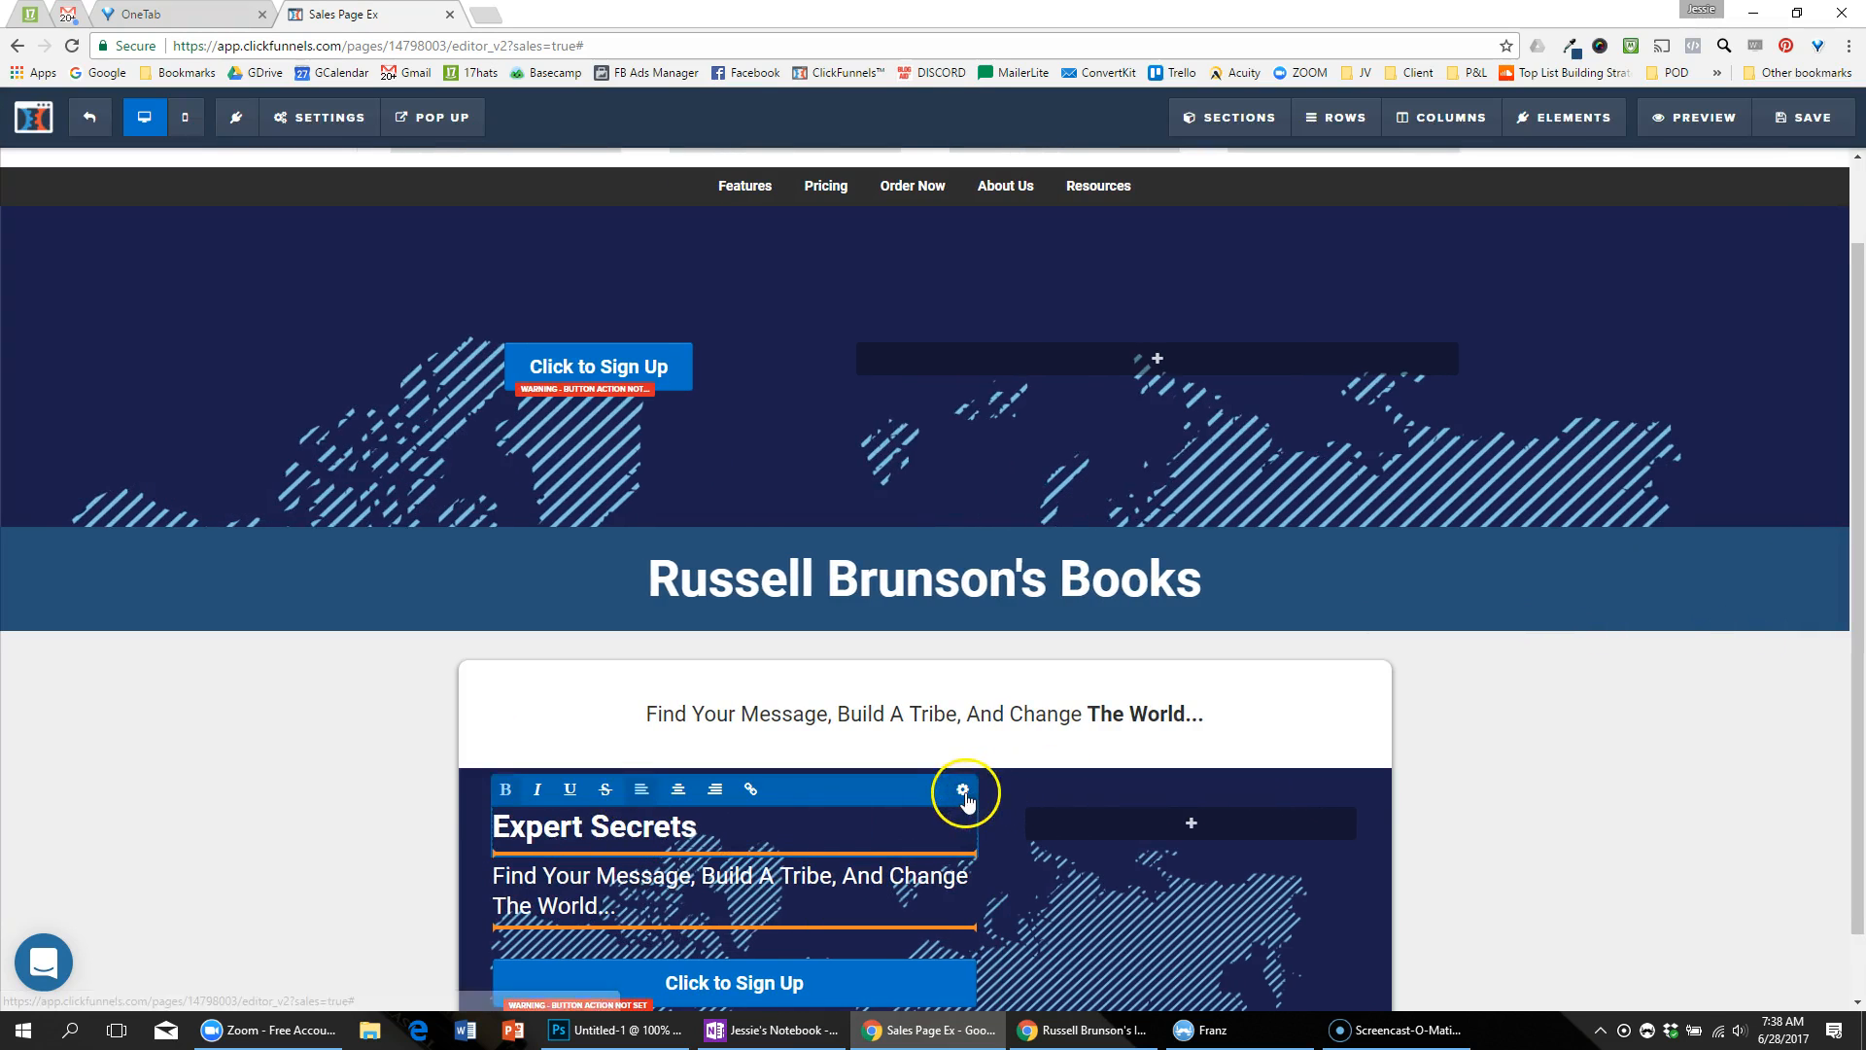
pyautogui.click(965, 791)
pyautogui.moveTo(1700, 367); pyautogui.dragTo(1722, 368)
pyautogui.click(1205, 597)
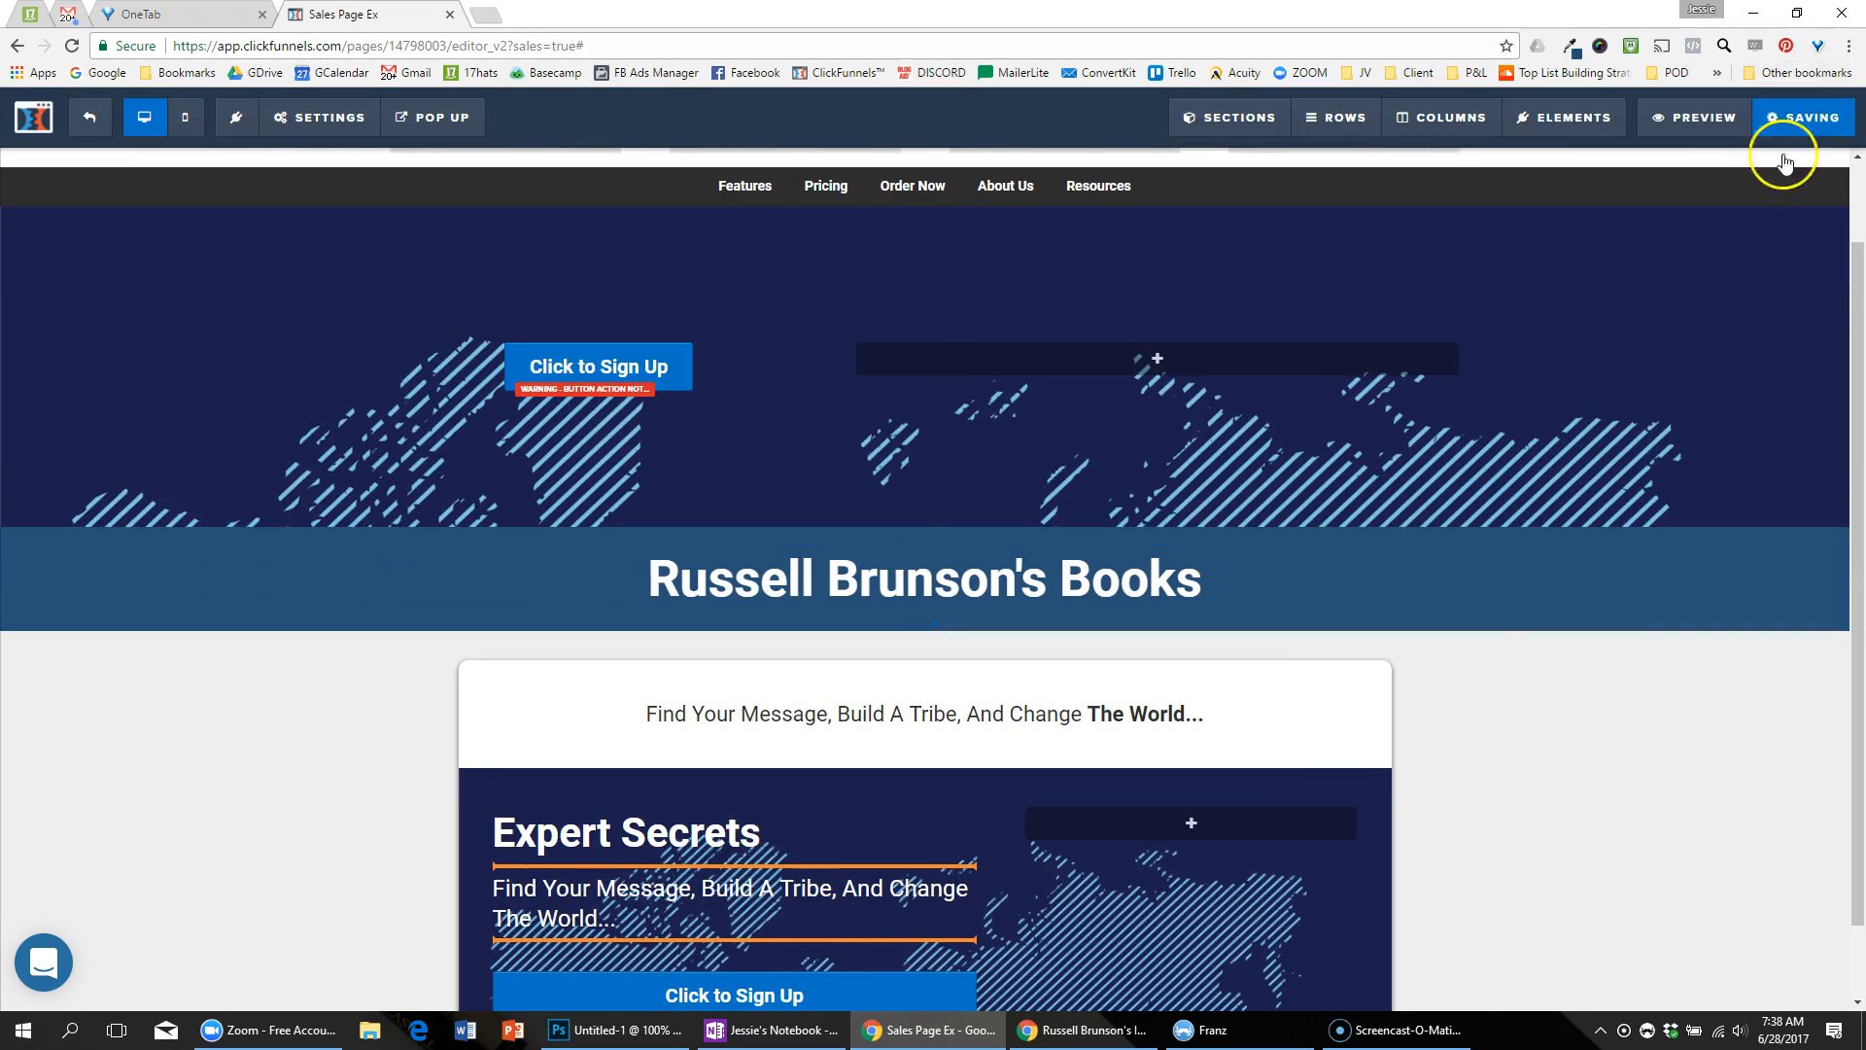
# Step: Save the Expert Secrets book picture from the reference page to Downloads as the JPEG expert-secrets-book-spine
pyautogui.hotkey('alt', 'Tab')
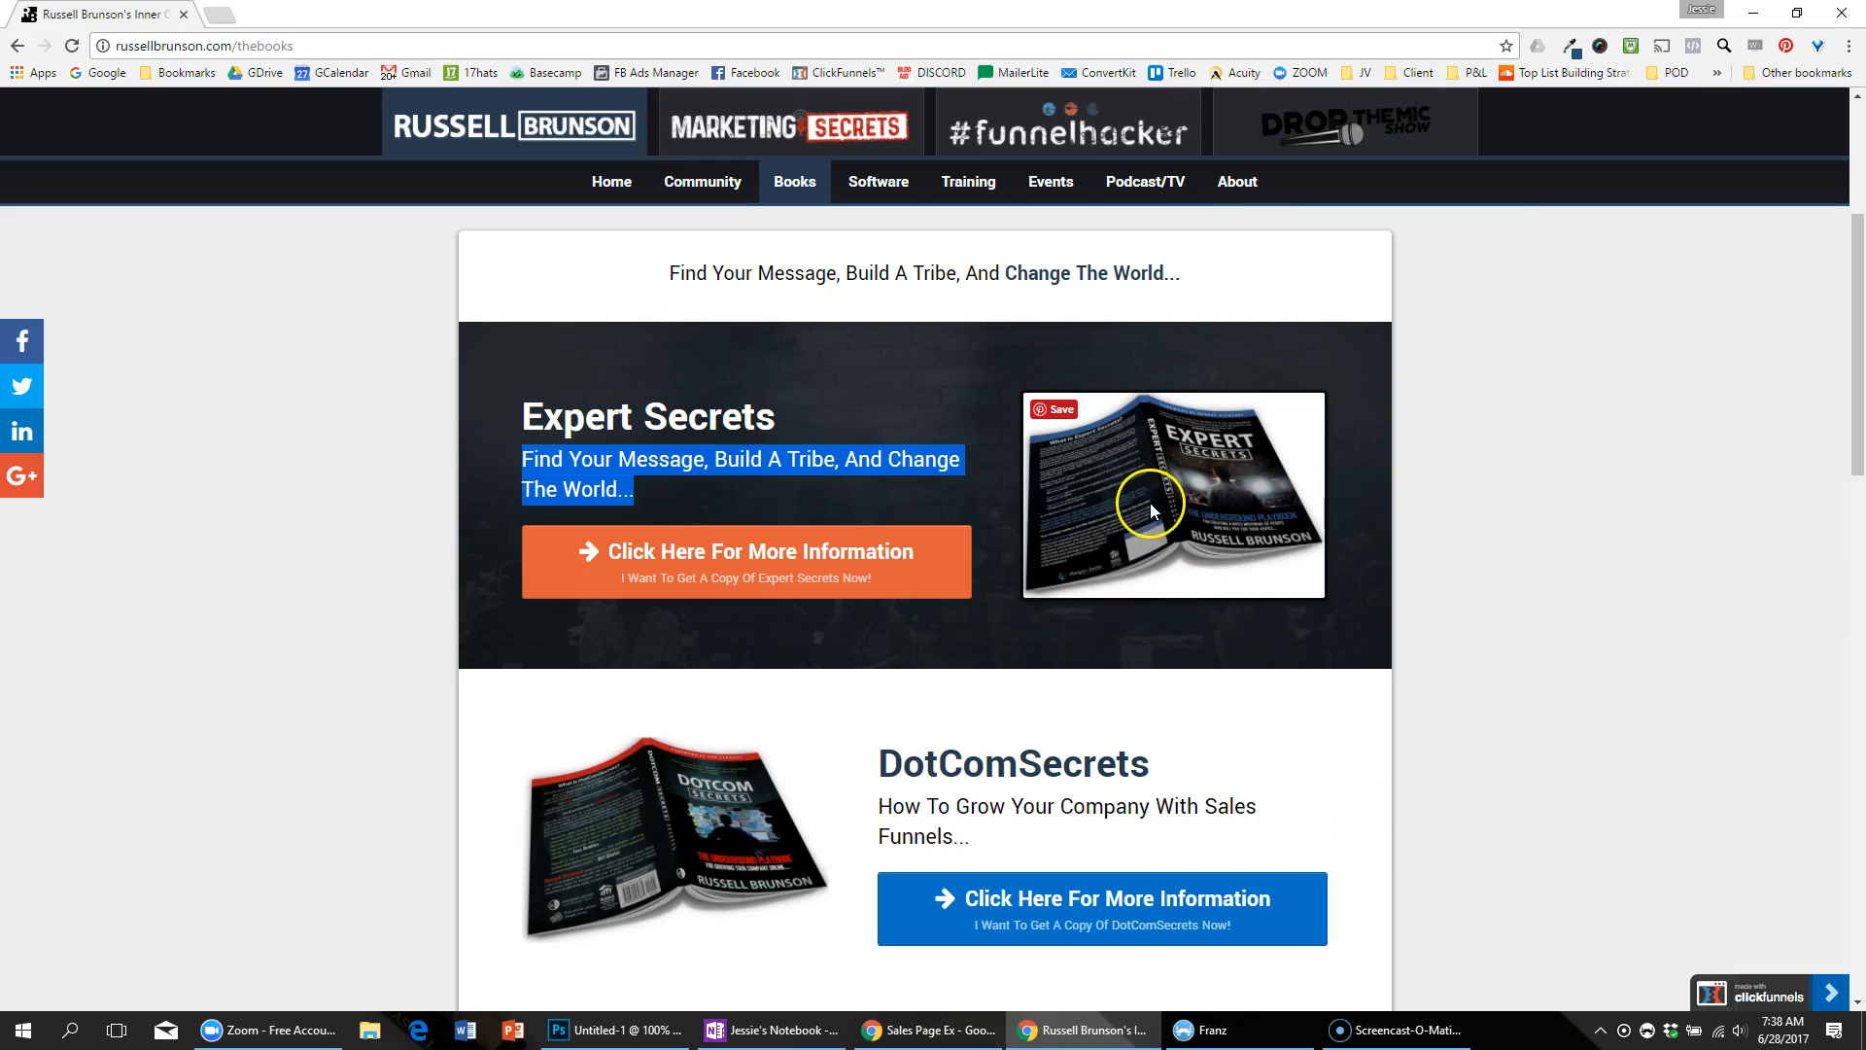
pyautogui.rightClick(1151, 504)
pyautogui.click(1215, 537)
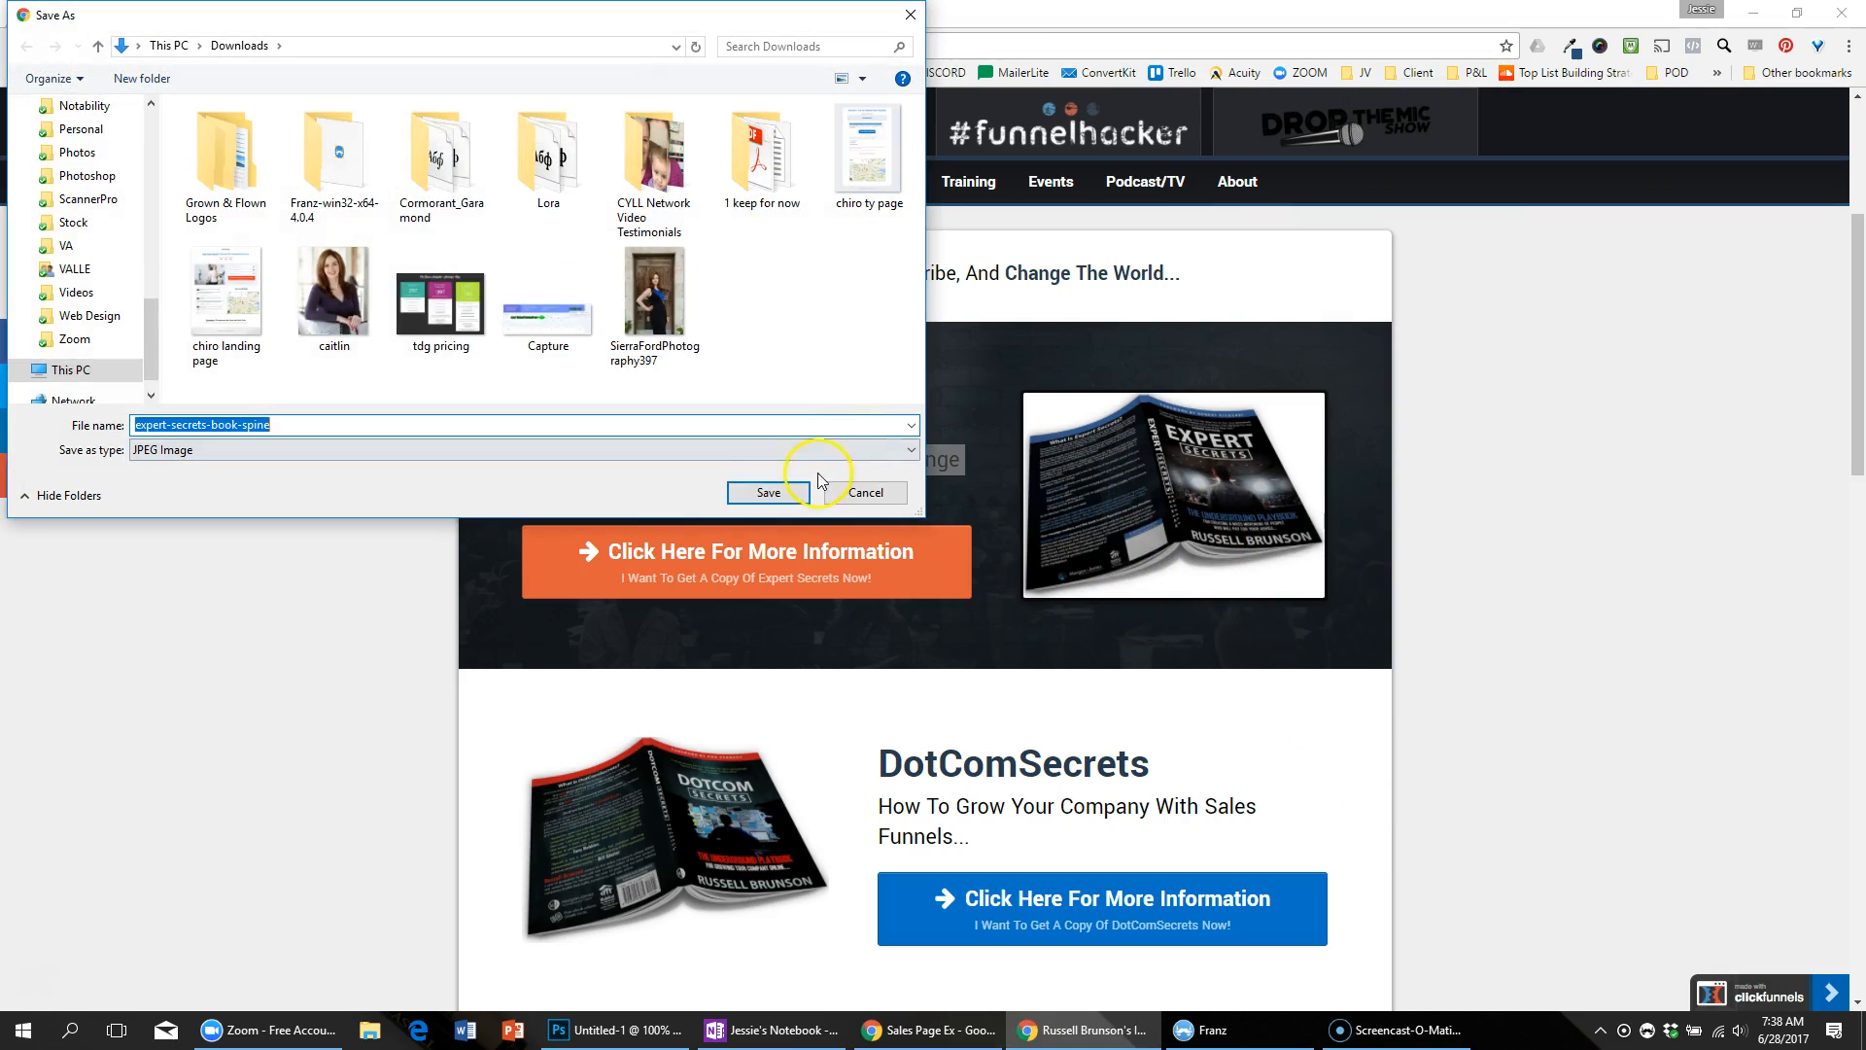
pyautogui.click(767, 492)
# Step: Add an image element to the empty right column of the map row in the page editor and show its settings
pyautogui.hotkey('alt', 'Tab')
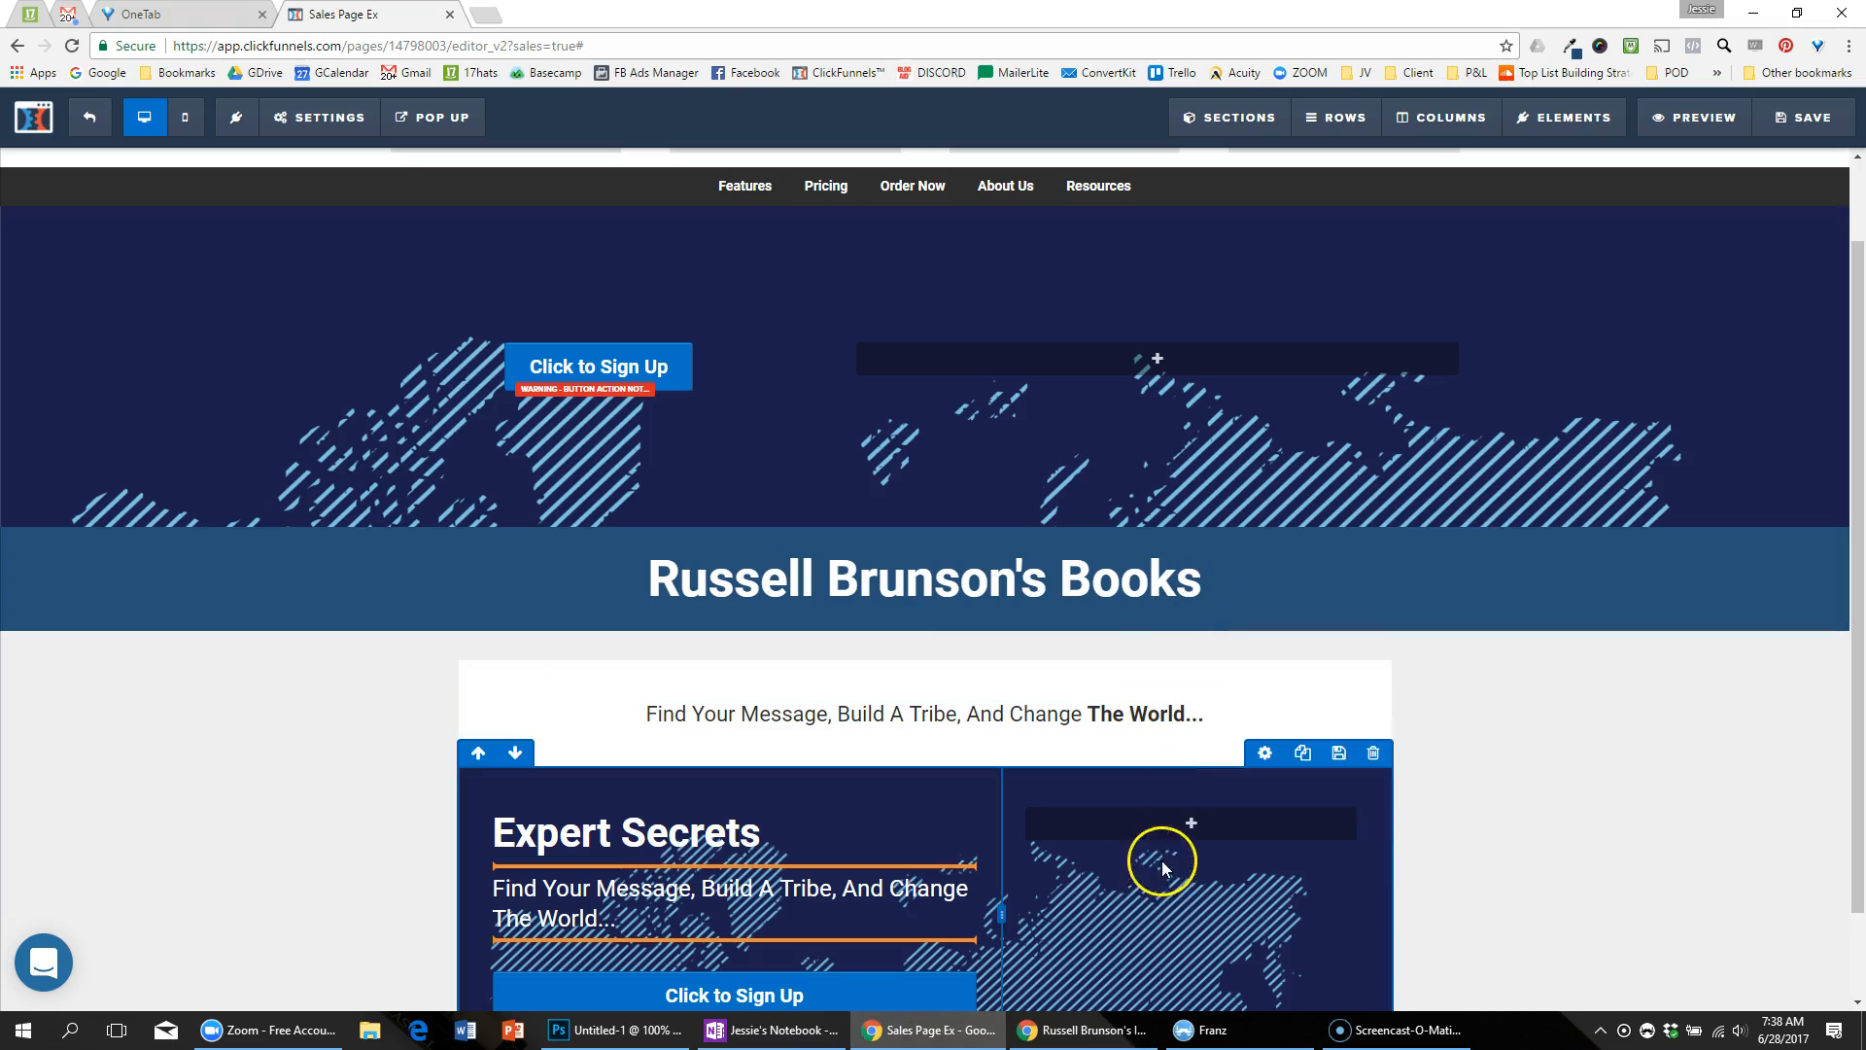
pyautogui.click(1191, 826)
pyautogui.click(1487, 552)
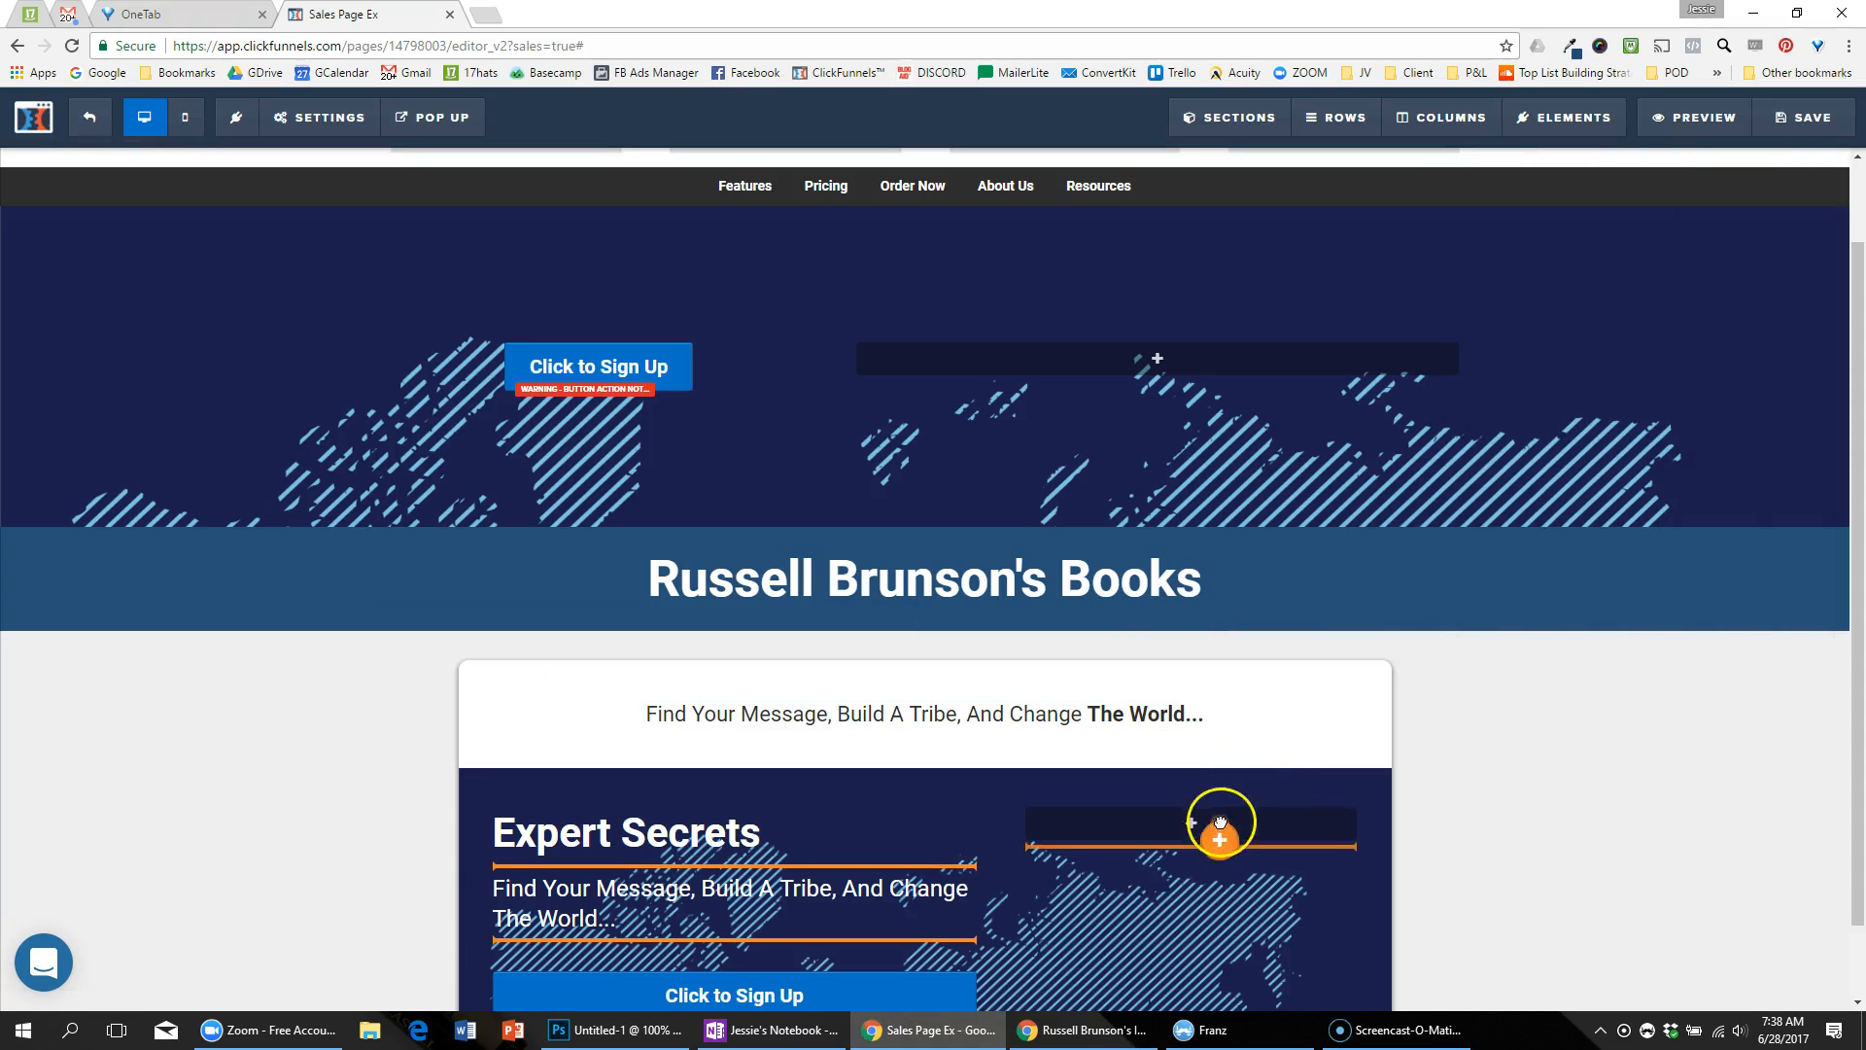
pyautogui.click(1205, 849)
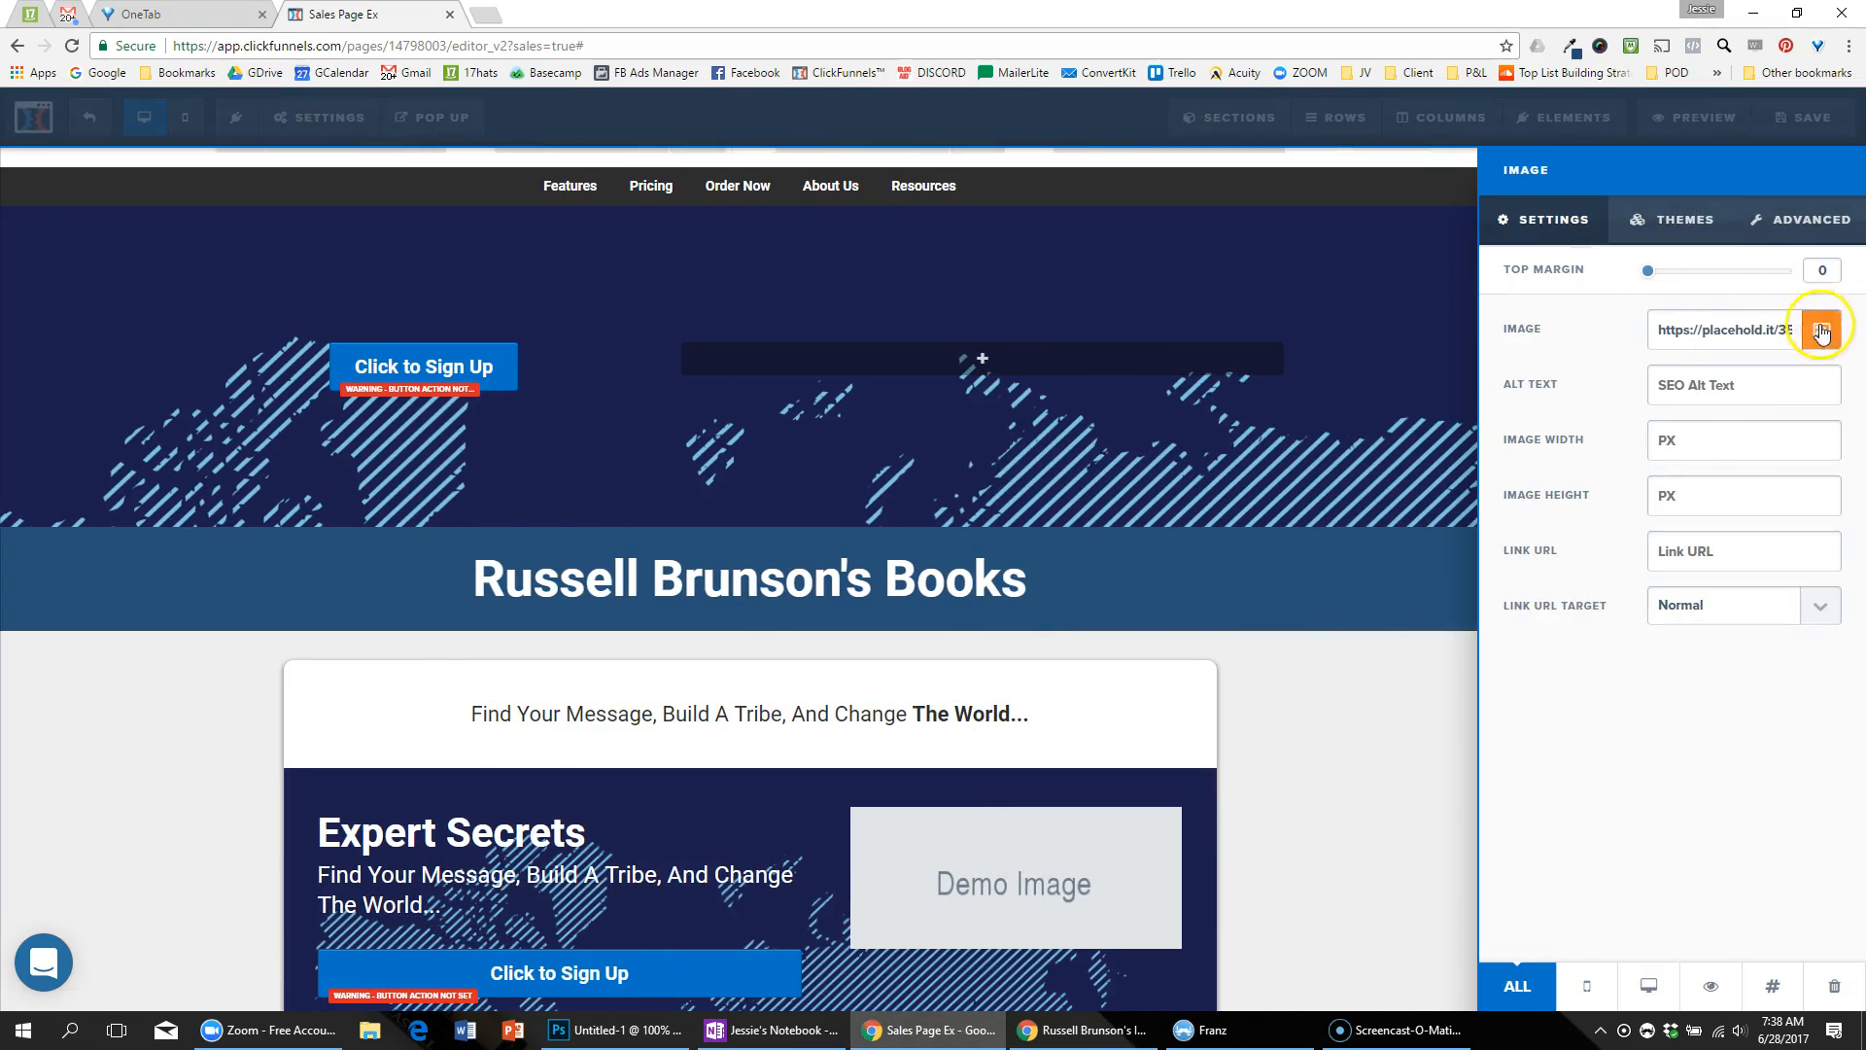
# Step: Upload expert-secrets-book-spine and use it as the picture of the right column's image element
pyautogui.click(1820, 321)
pyautogui.click(1682, 175)
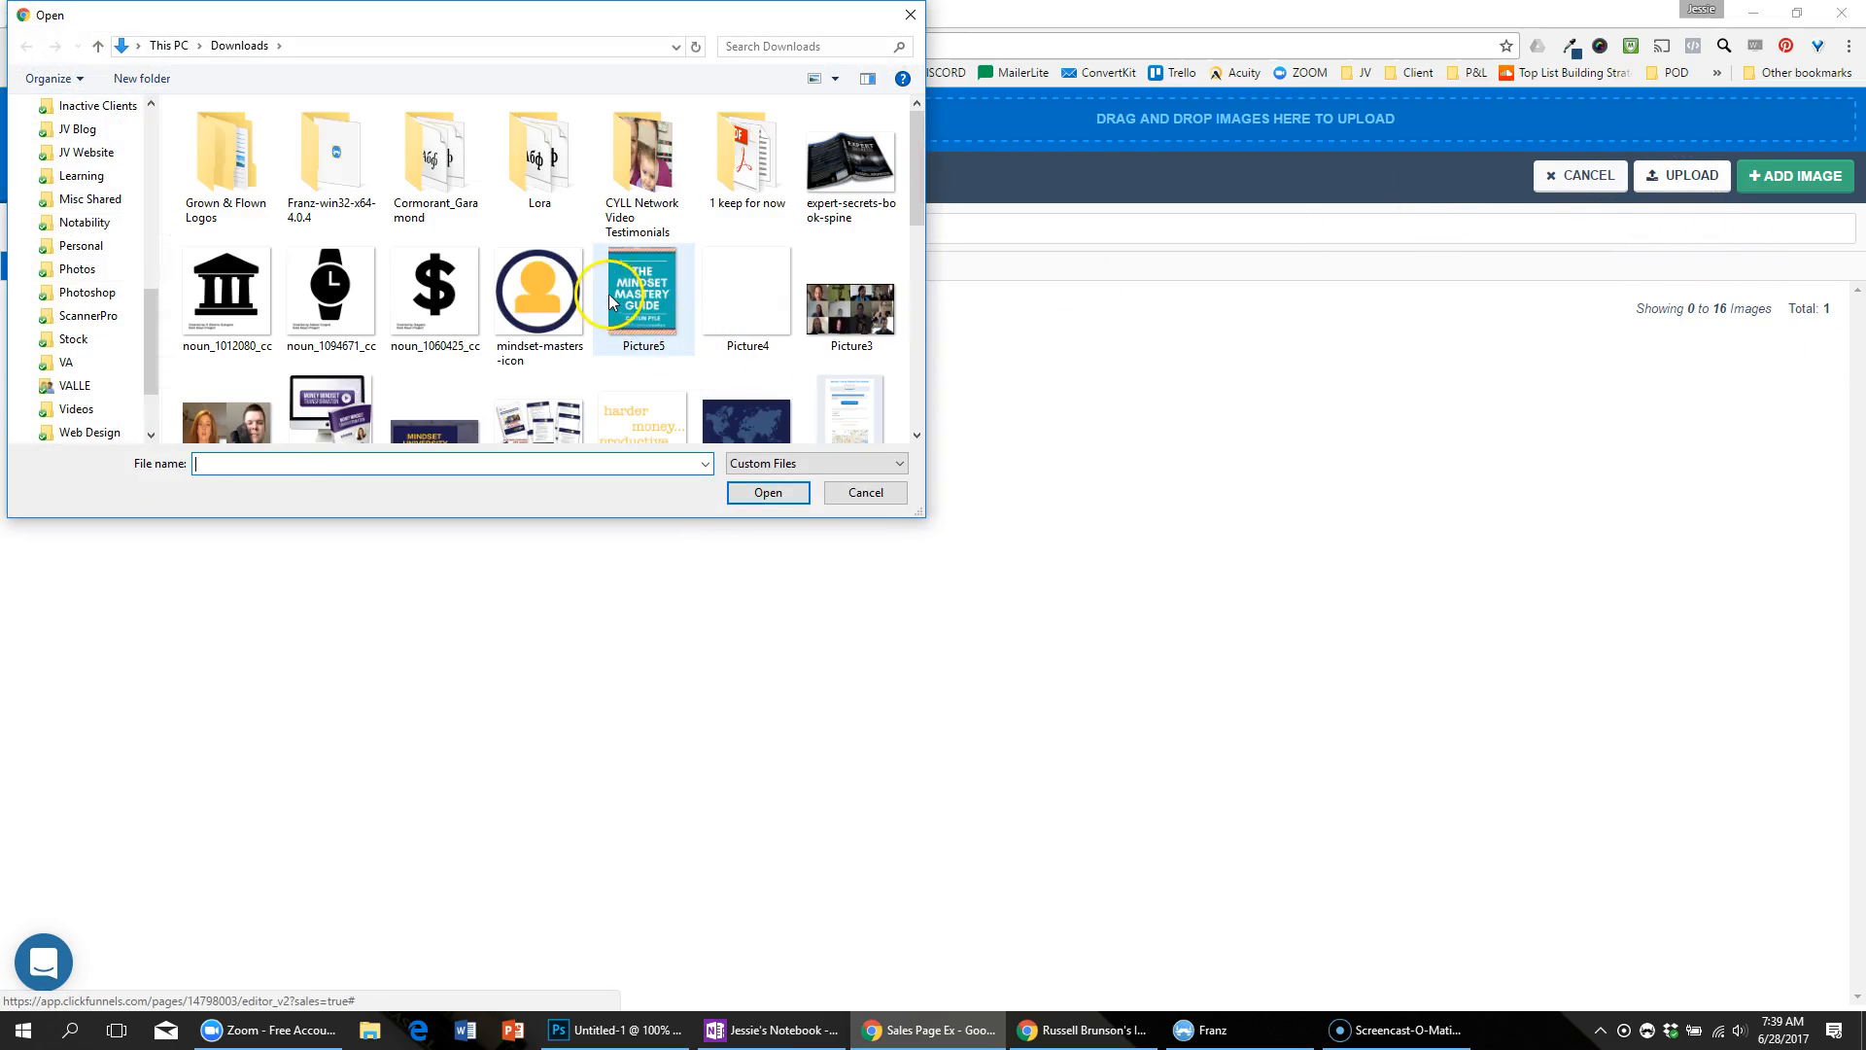
pyautogui.doubleClick(827, 202)
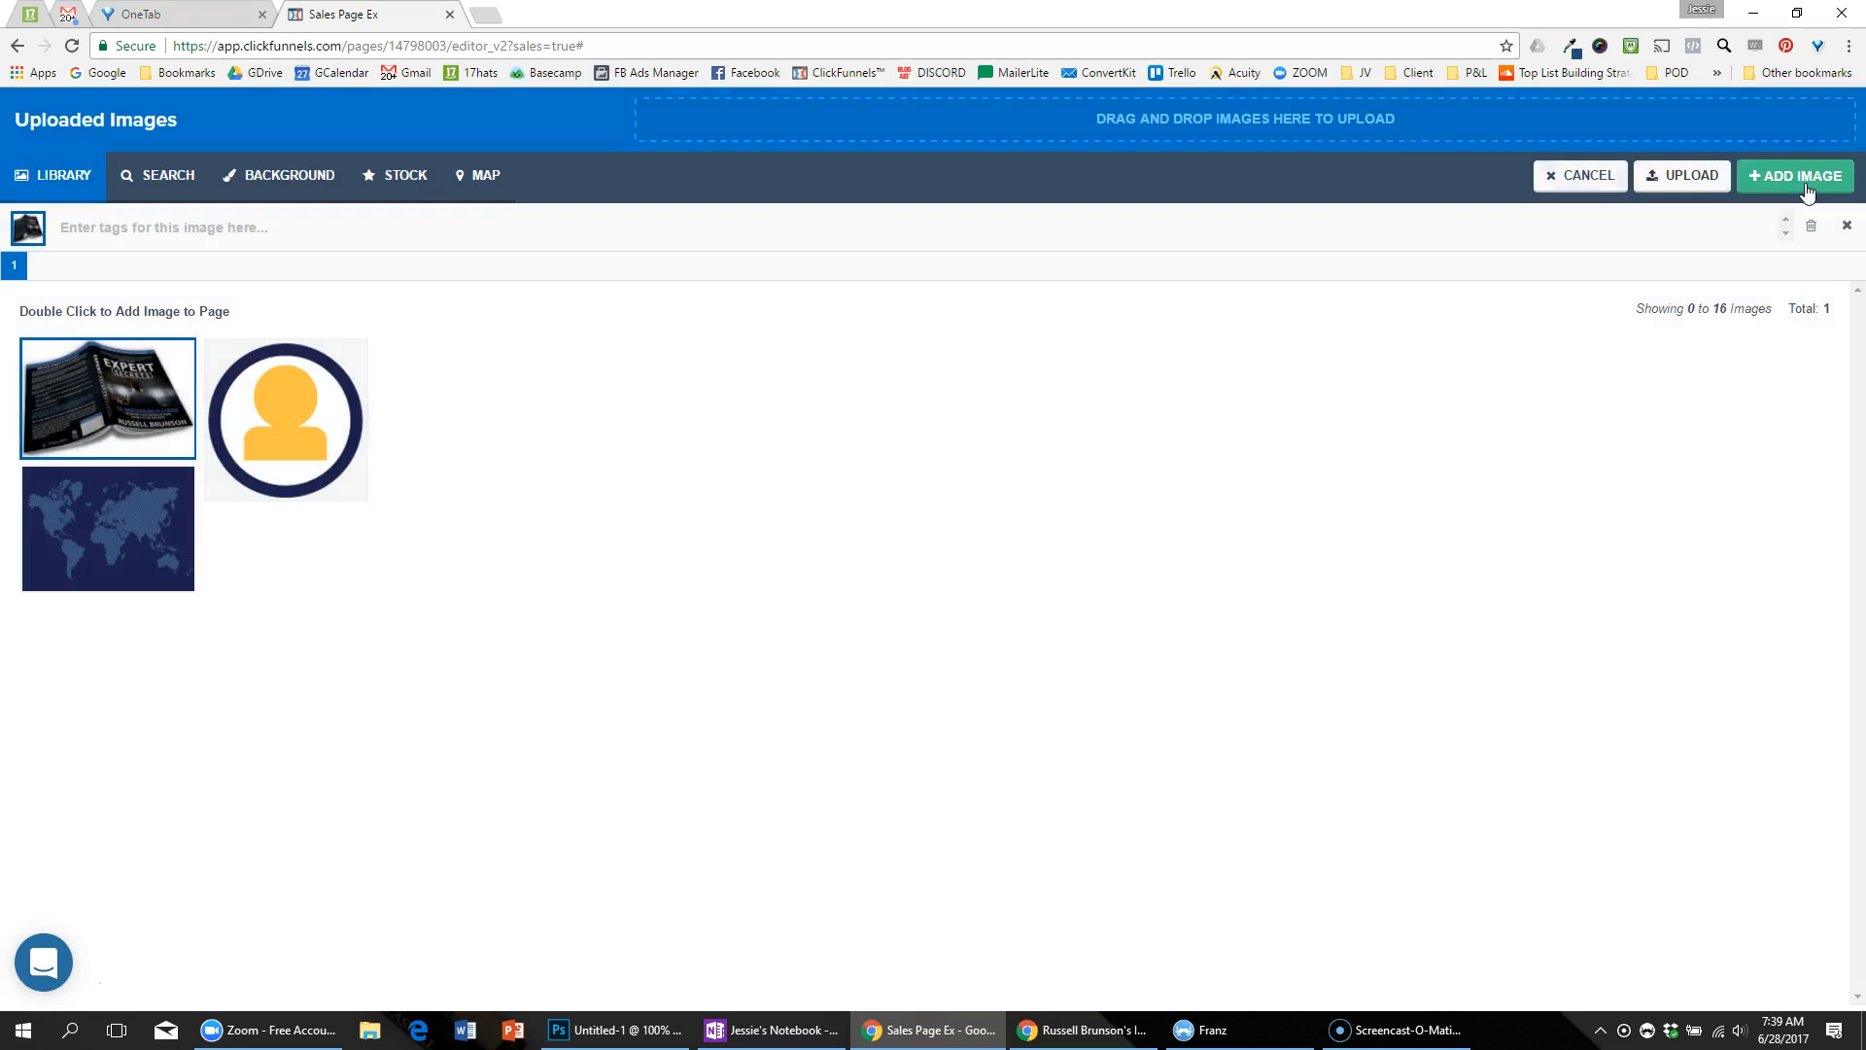
pyautogui.click(1805, 183)
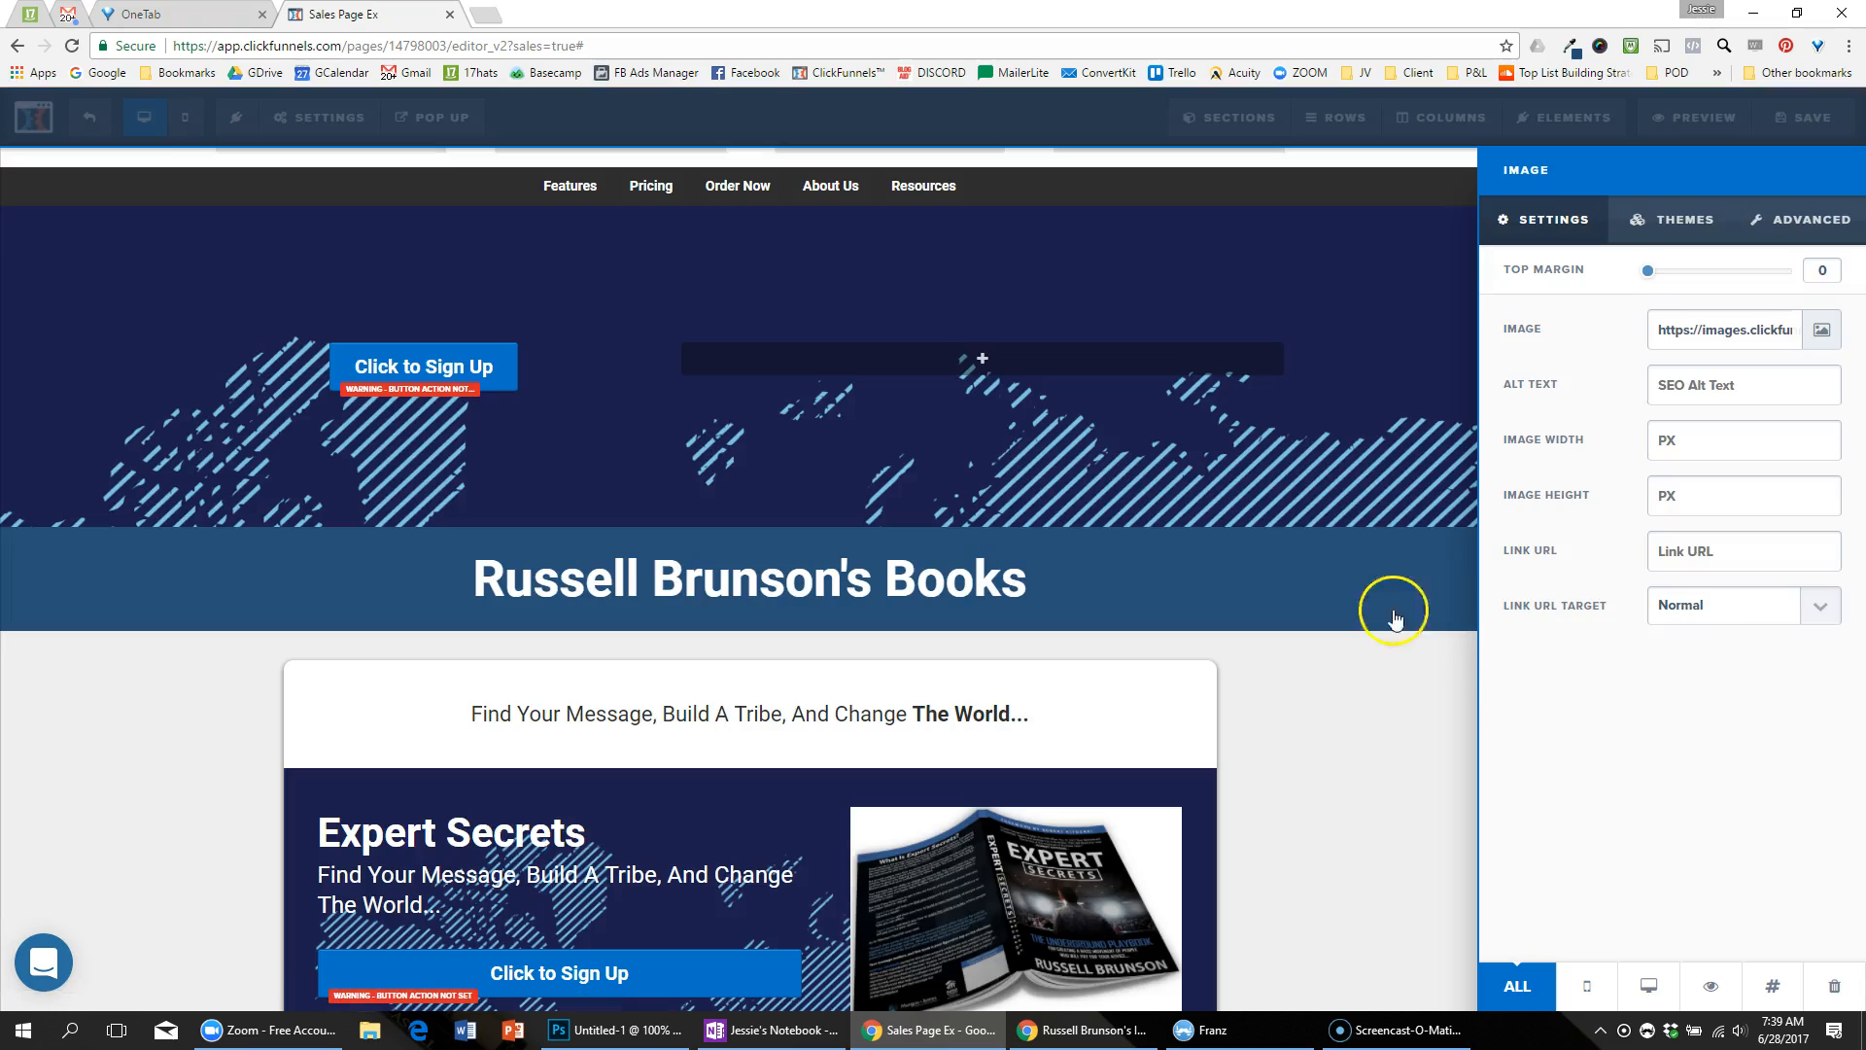
pyautogui.click(1368, 582)
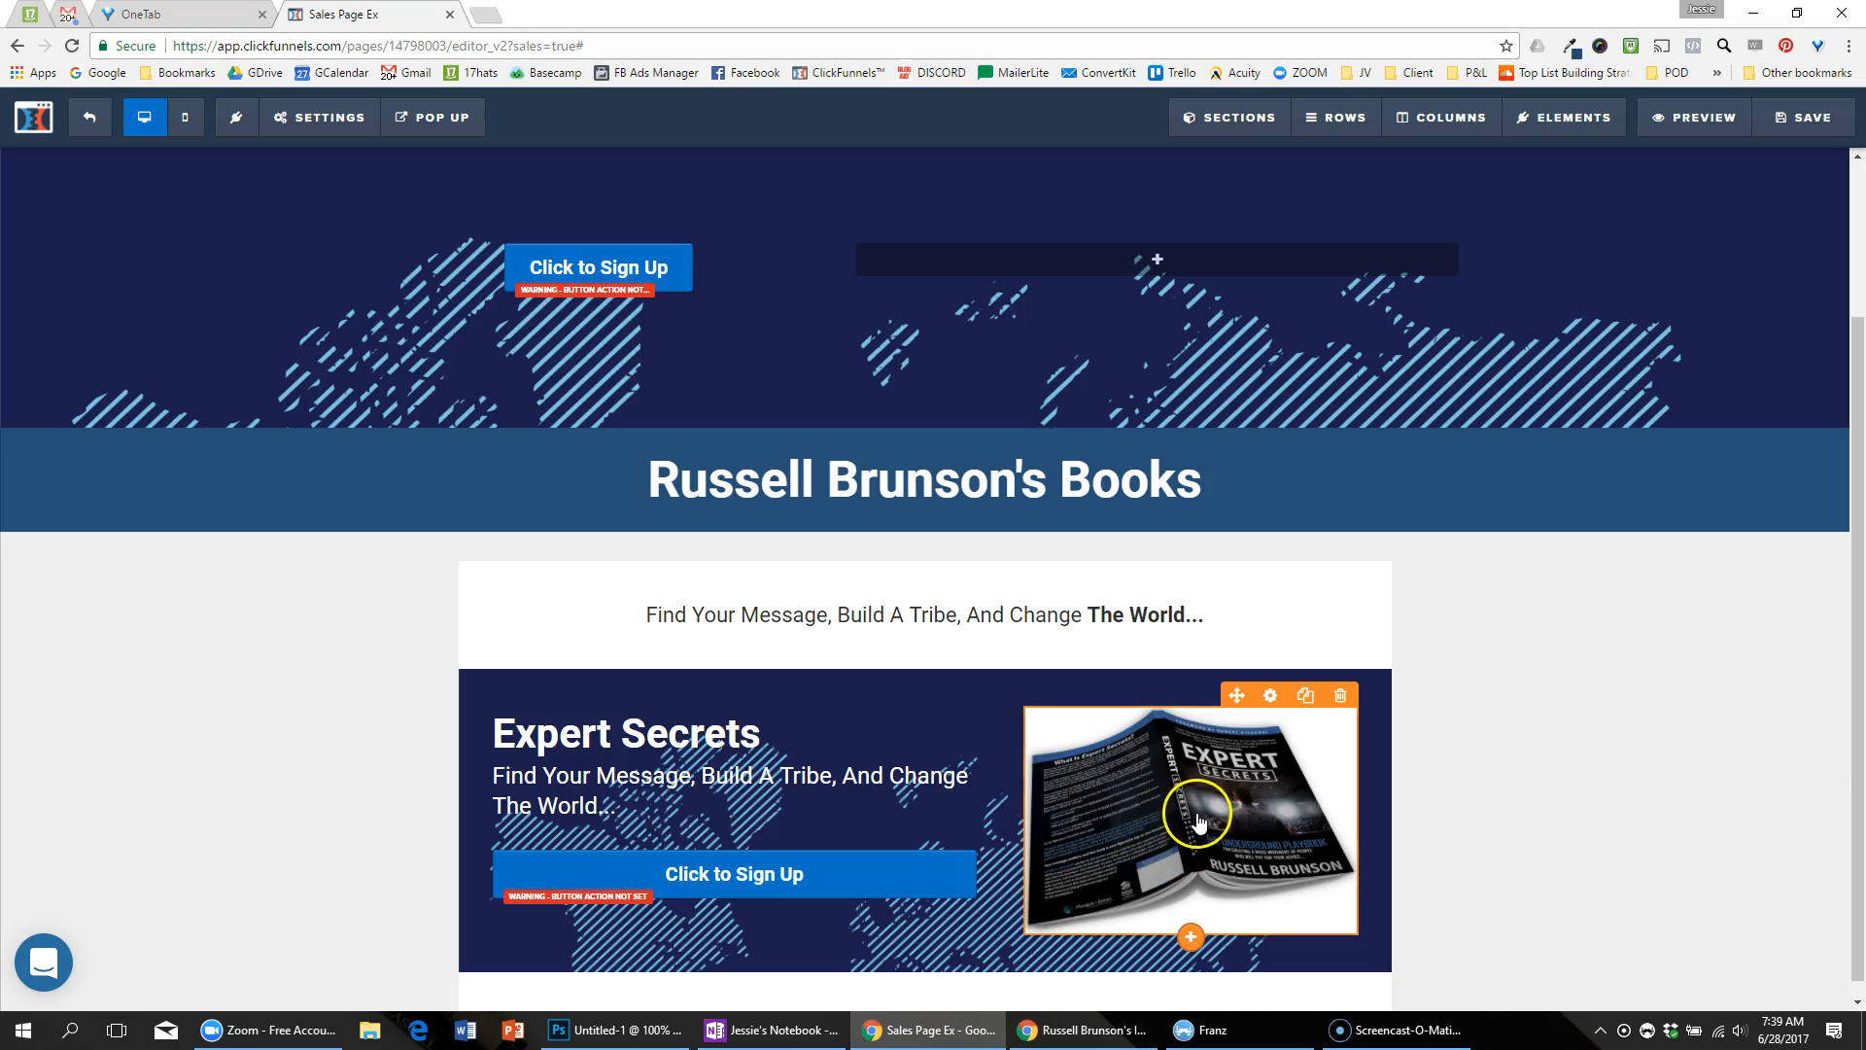
# Step: Apply the second framed theme to the book image and compare its border with the reference page
pyautogui.click(1198, 822)
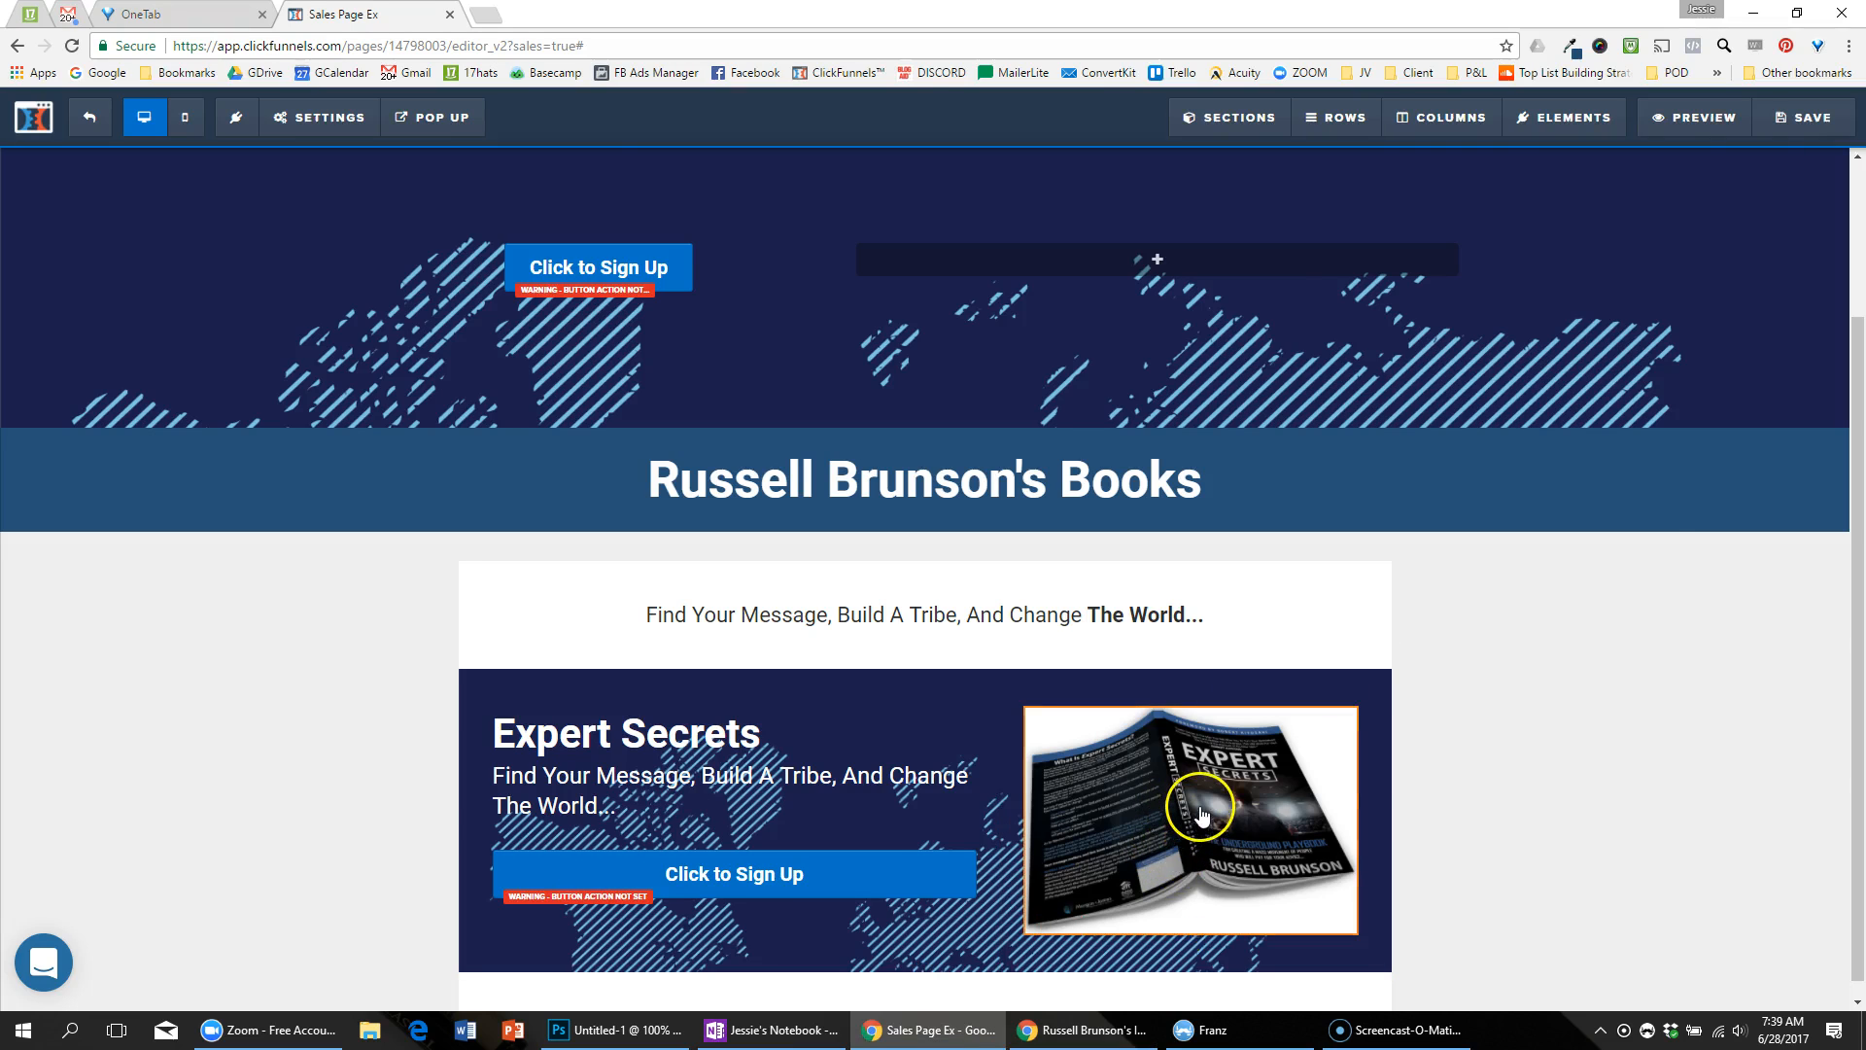
pyautogui.click(1787, 225)
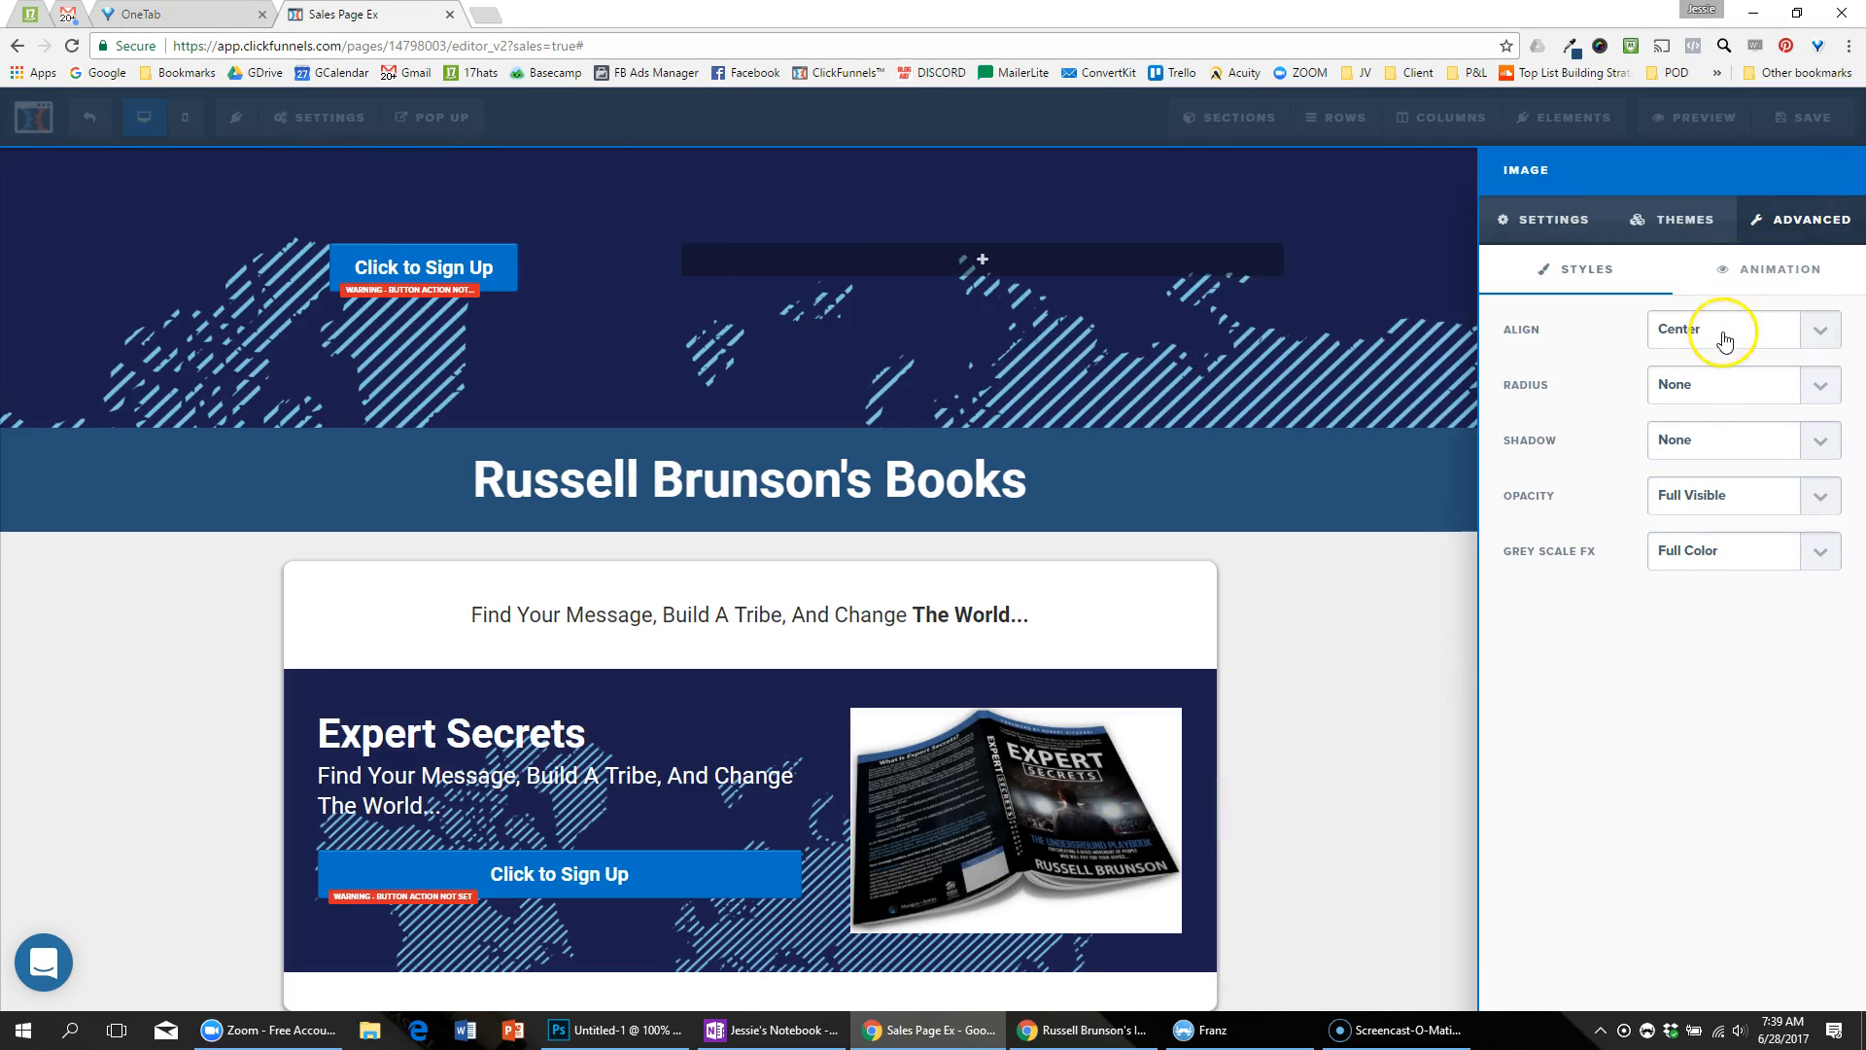
pyautogui.click(1612, 228)
pyautogui.click(1637, 559)
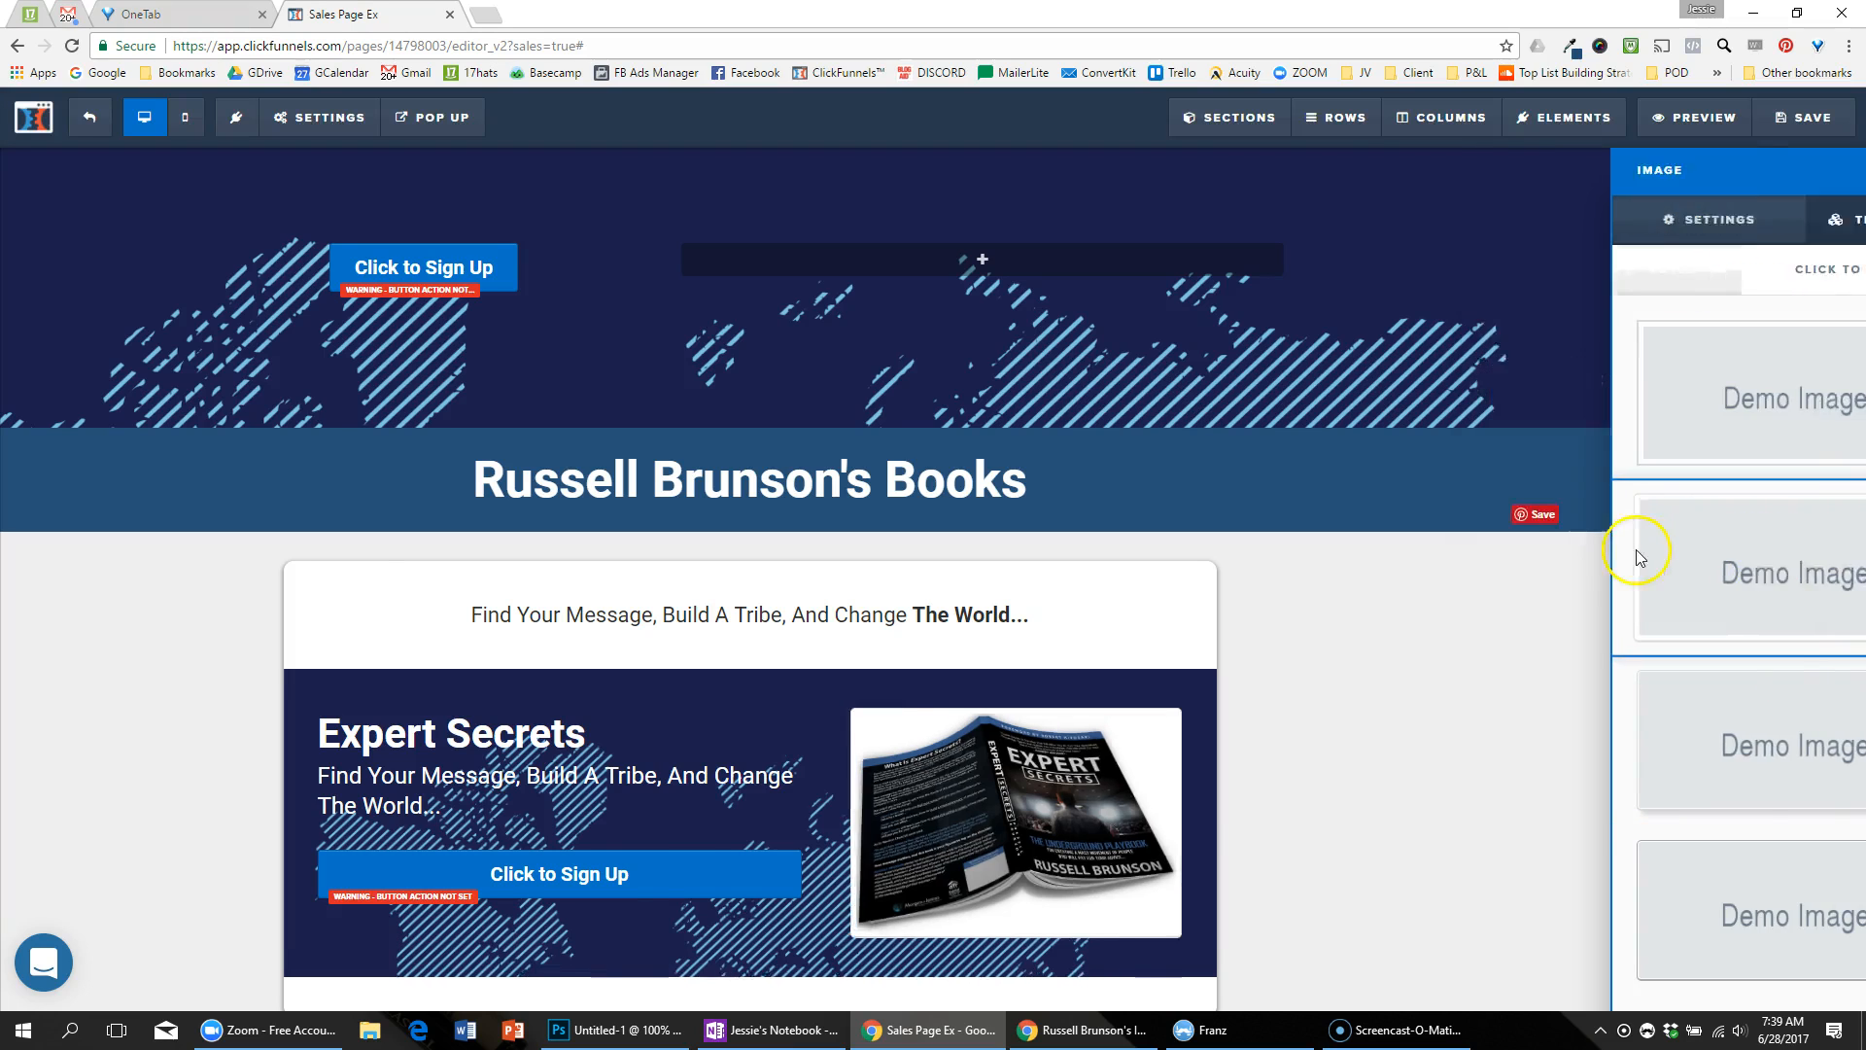
pyautogui.hotkey('alt', 'Tab')
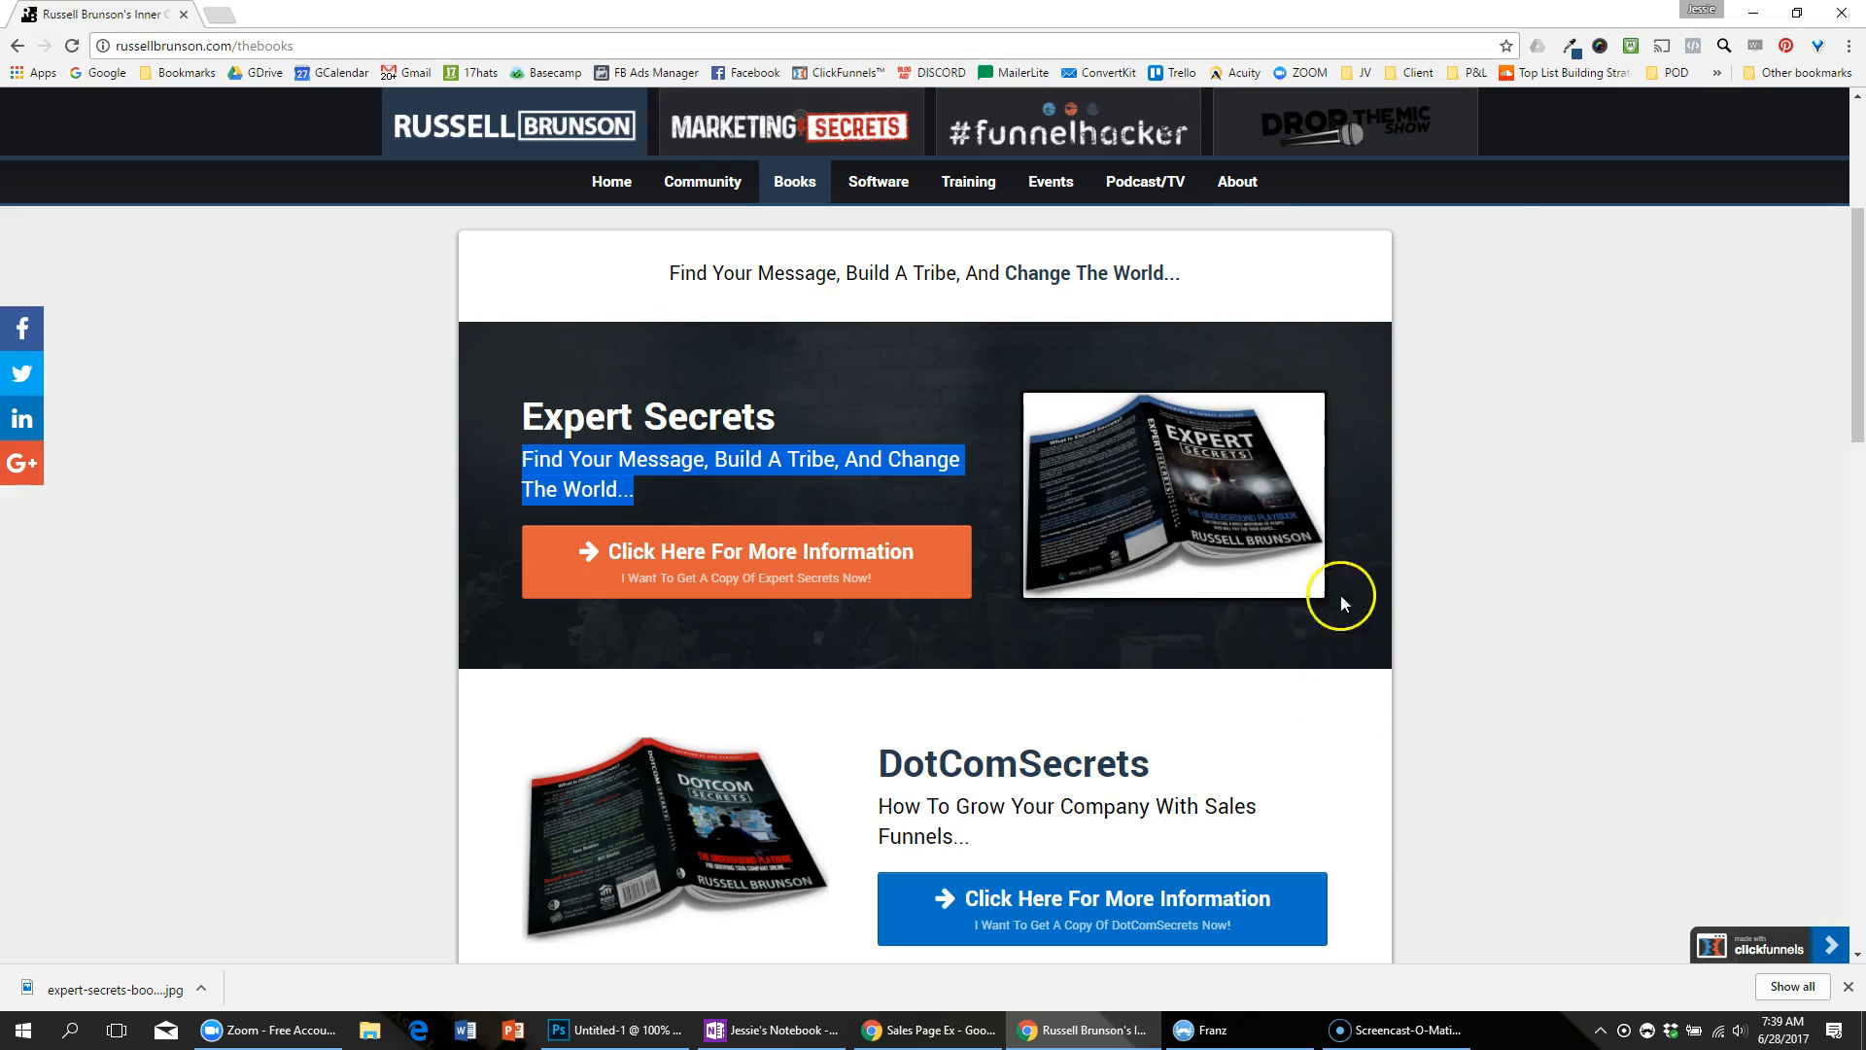
pyautogui.hotkey('alt', 'Tab')
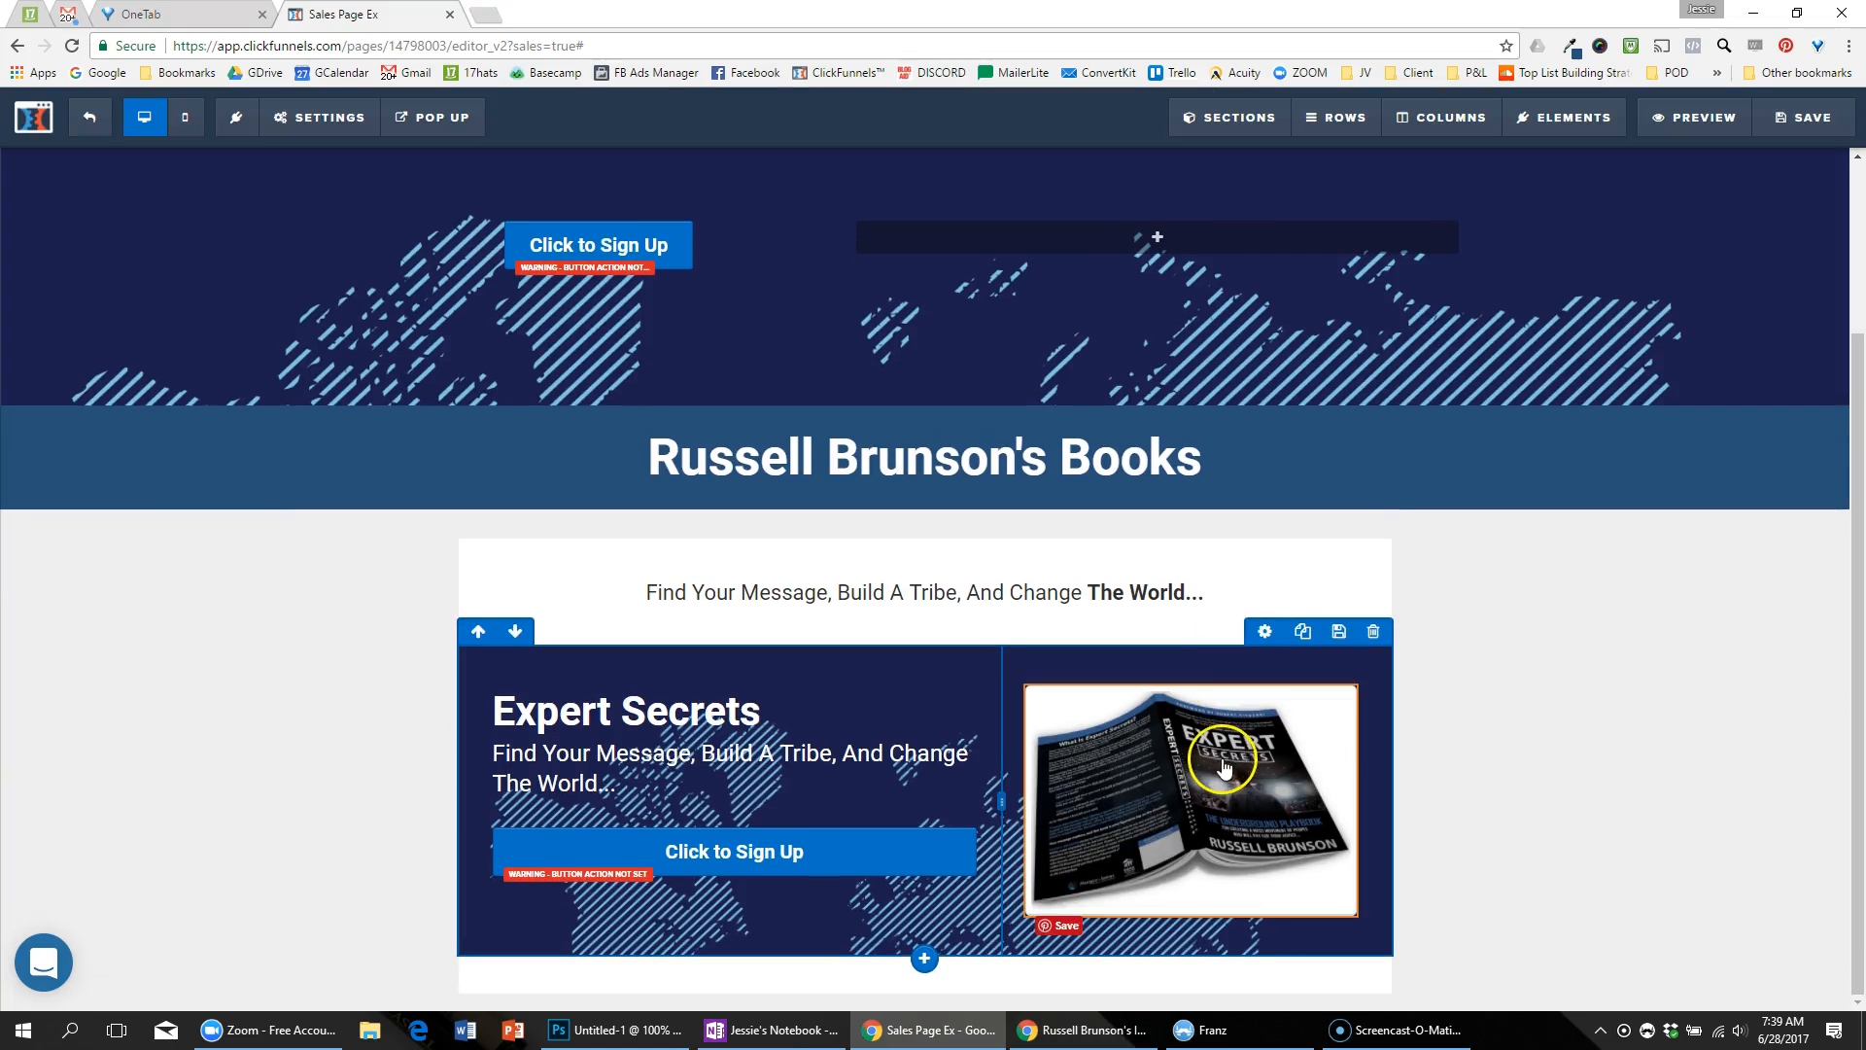
# Step: Set the Expert Secrets book image's width to 250 px and increase its top margin
pyautogui.click(1246, 768)
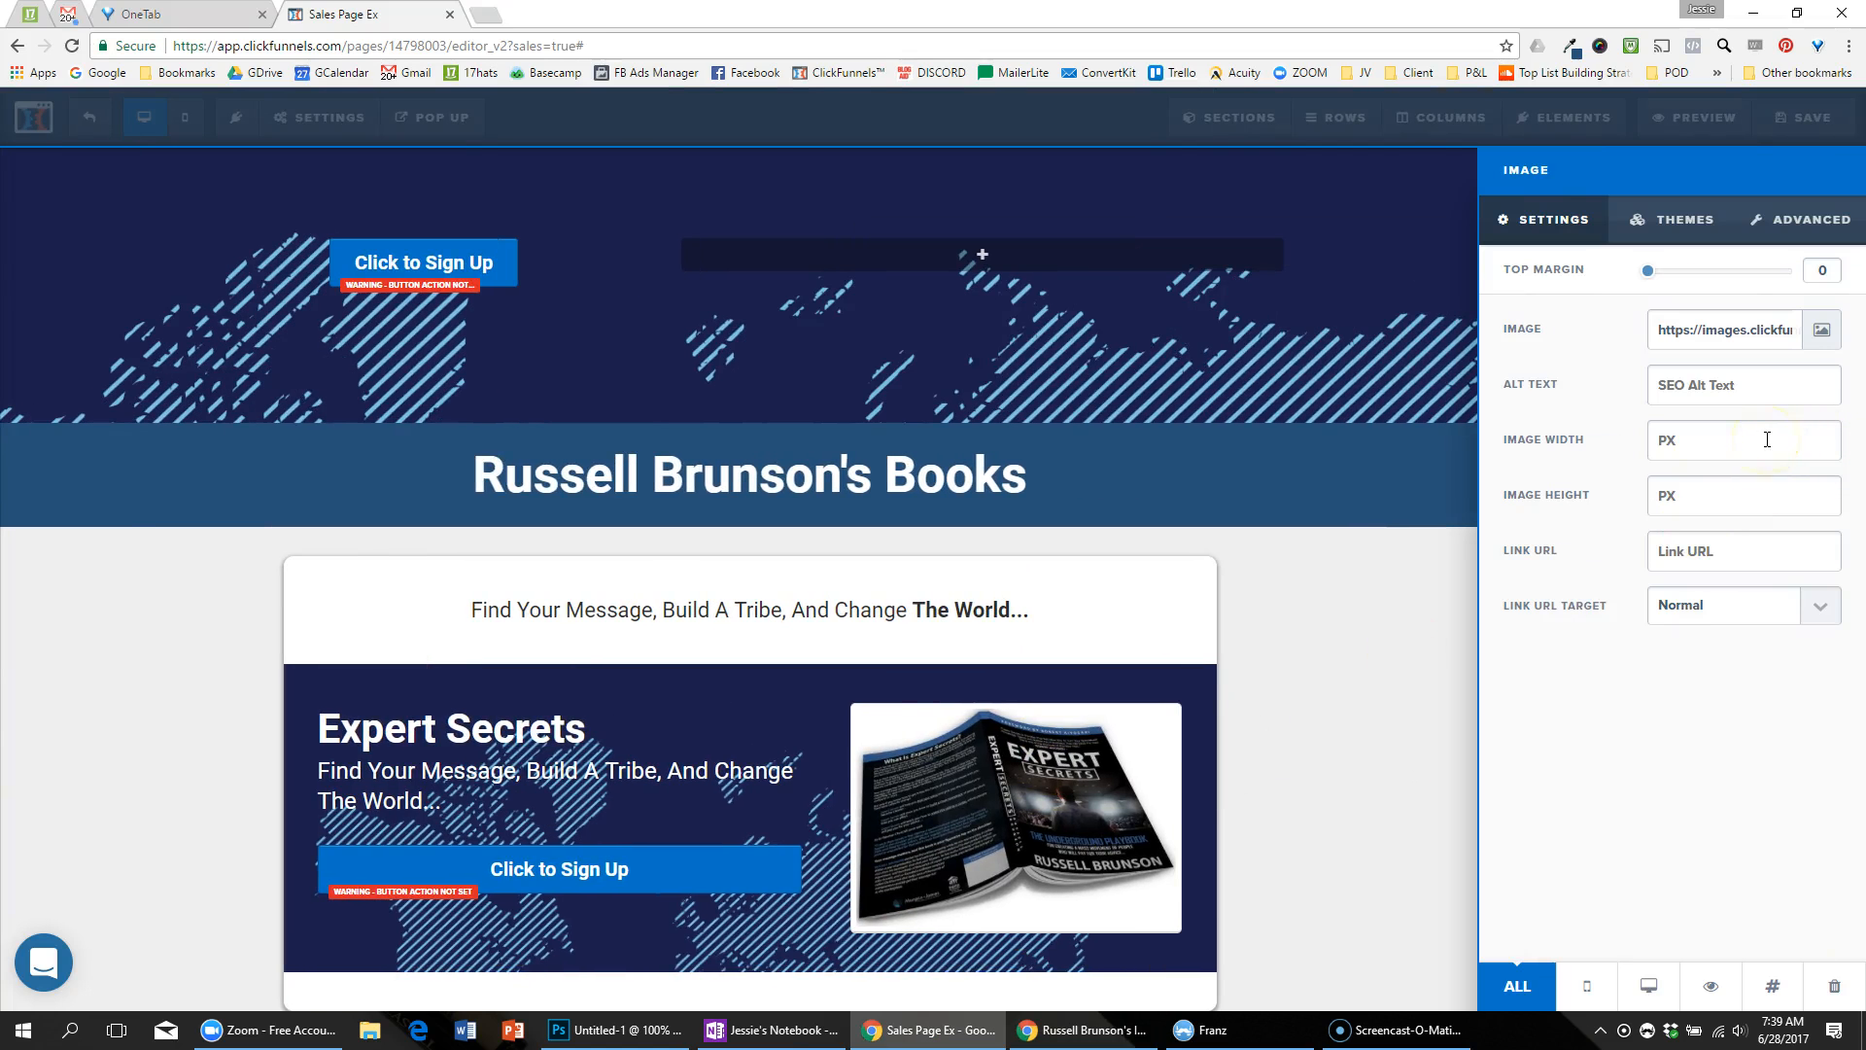
pyautogui.click(1767, 439)
pyautogui.write('250')
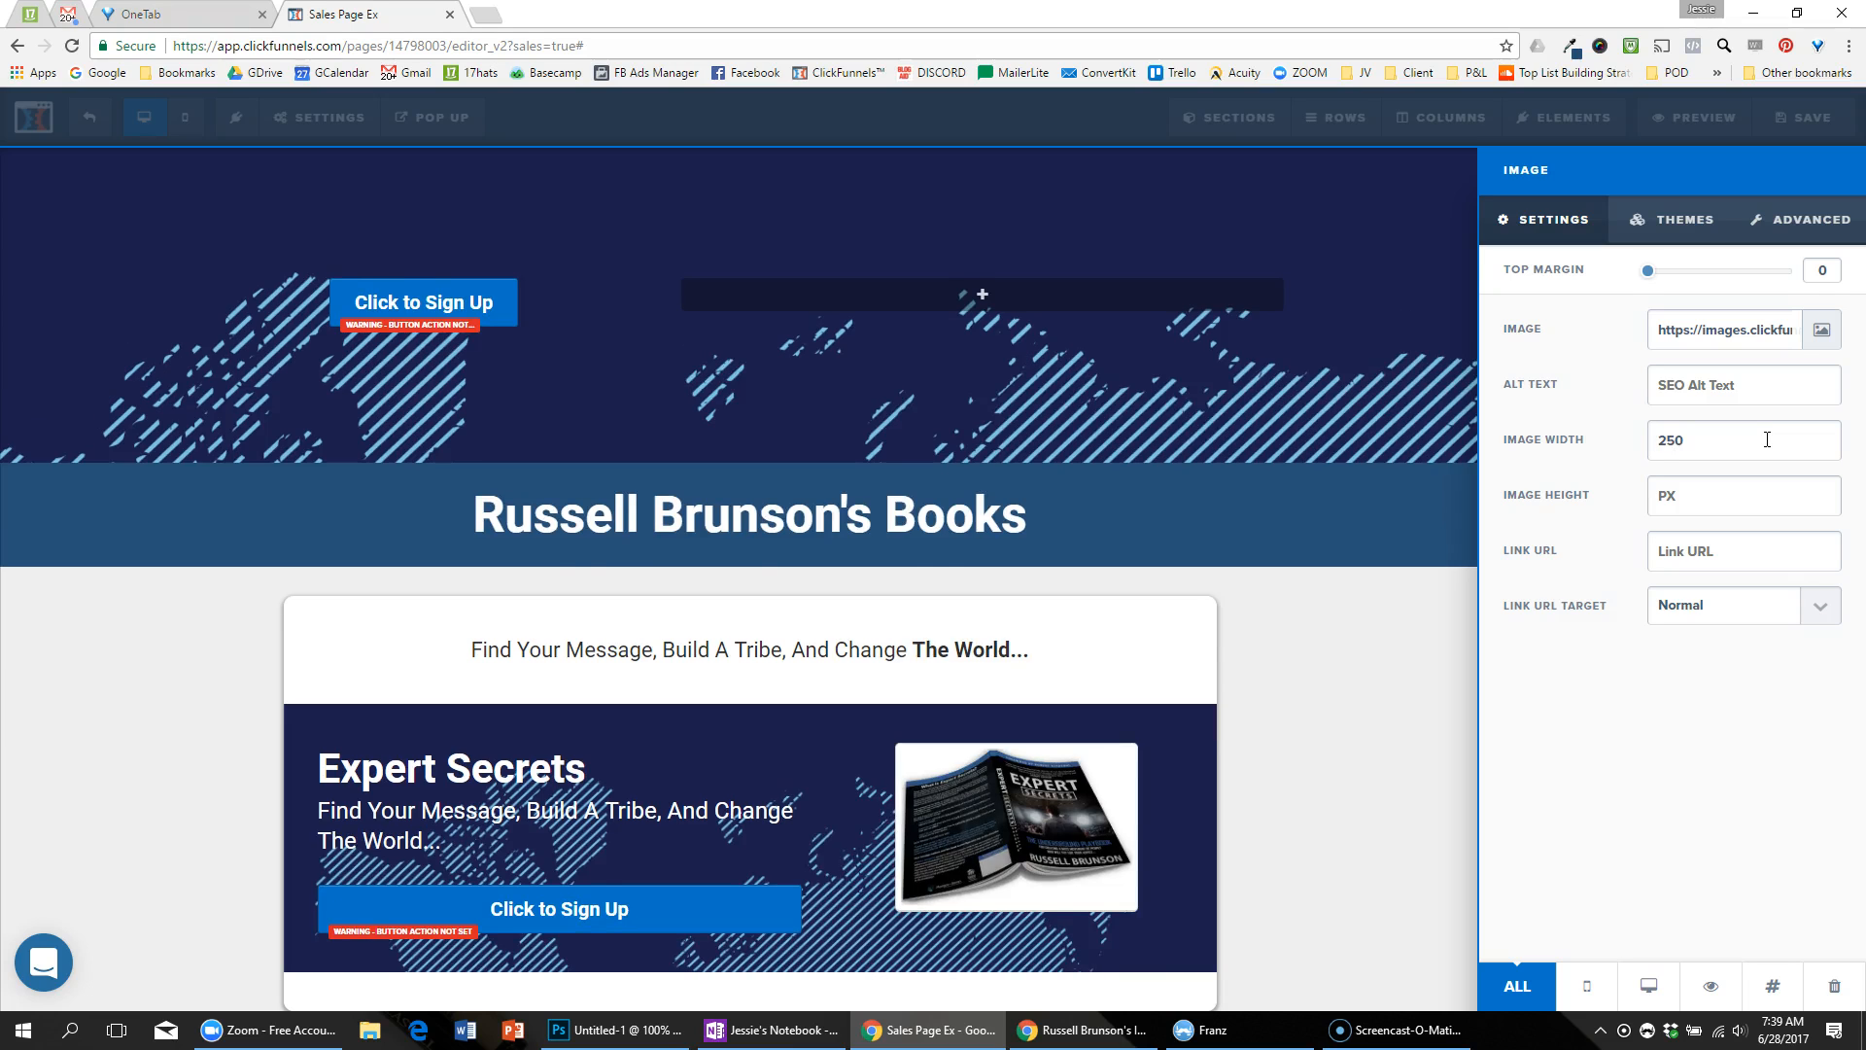
pyautogui.moveTo(1650, 277); pyautogui.dragTo(1684, 279)
pyautogui.click(1238, 577)
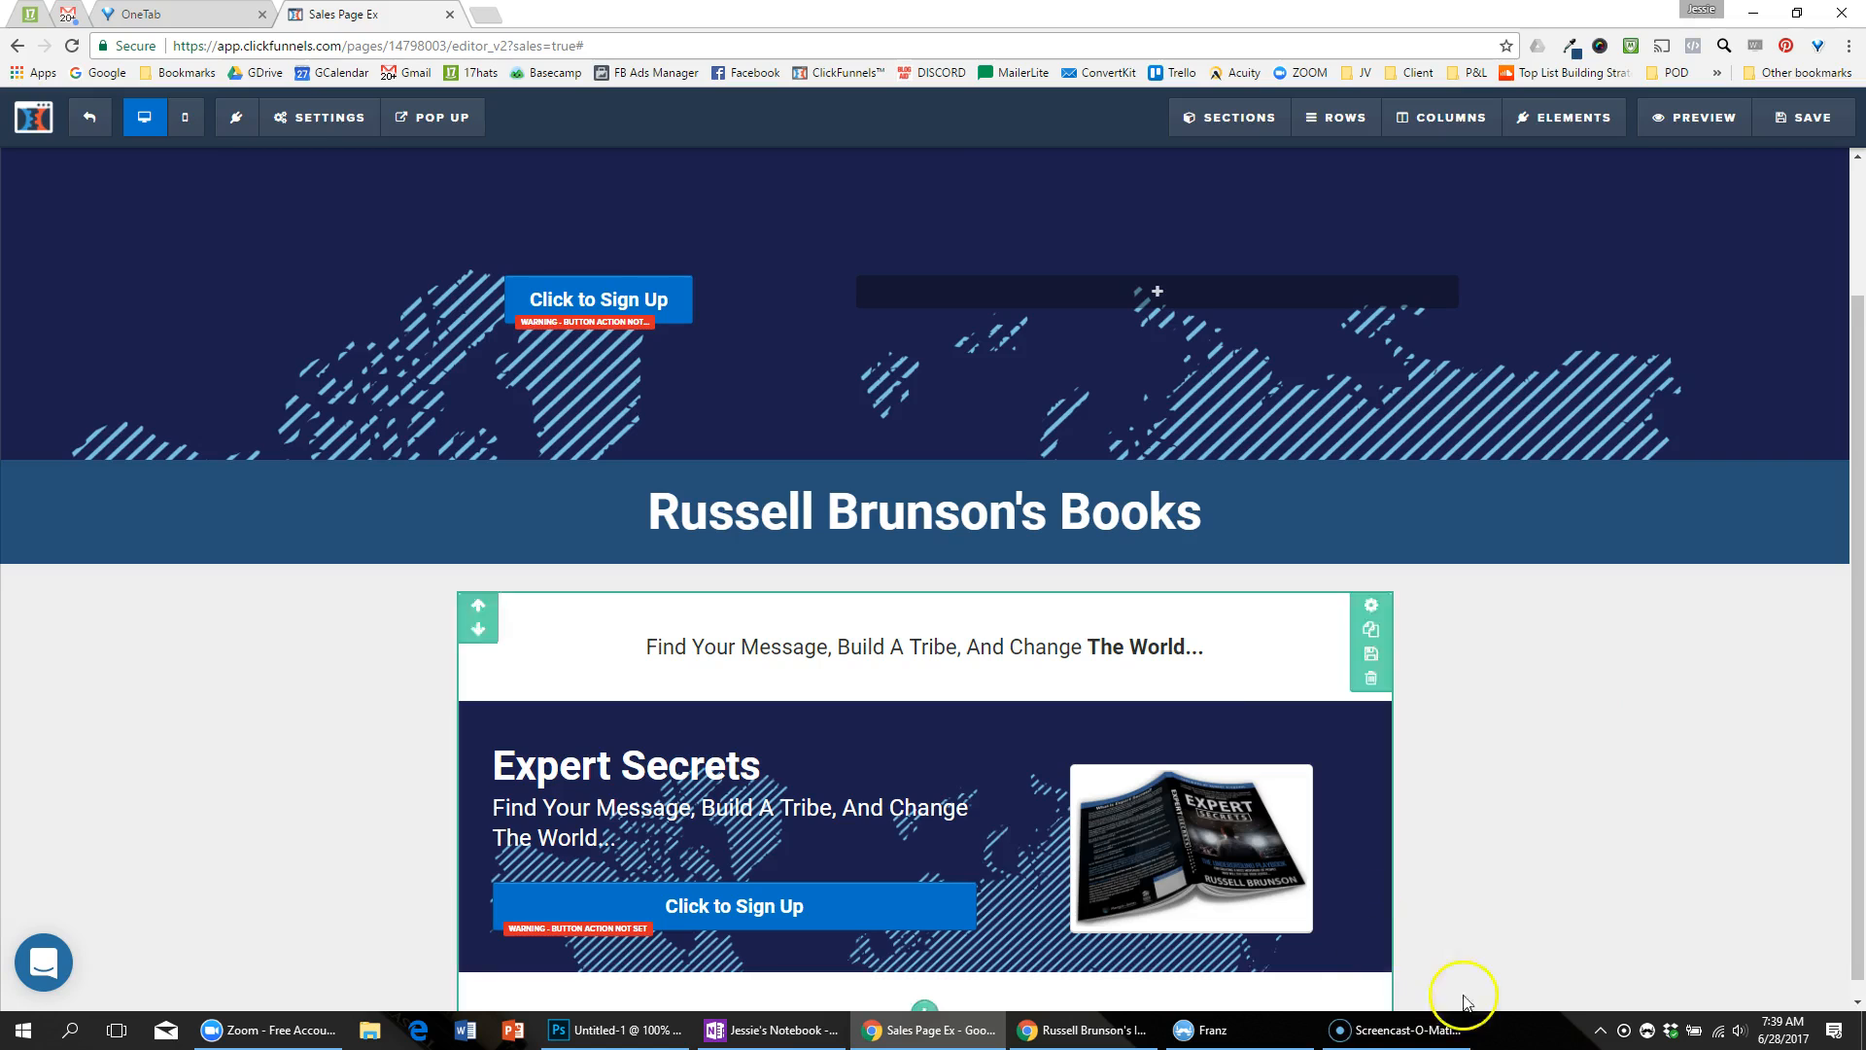
# Step: Check the sequence of book rows on the reference page and clone the Expert Secrets row in the page editor
pyautogui.hotkey('alt', 'Tab')
pyautogui.scroll(-6, 941, 395)
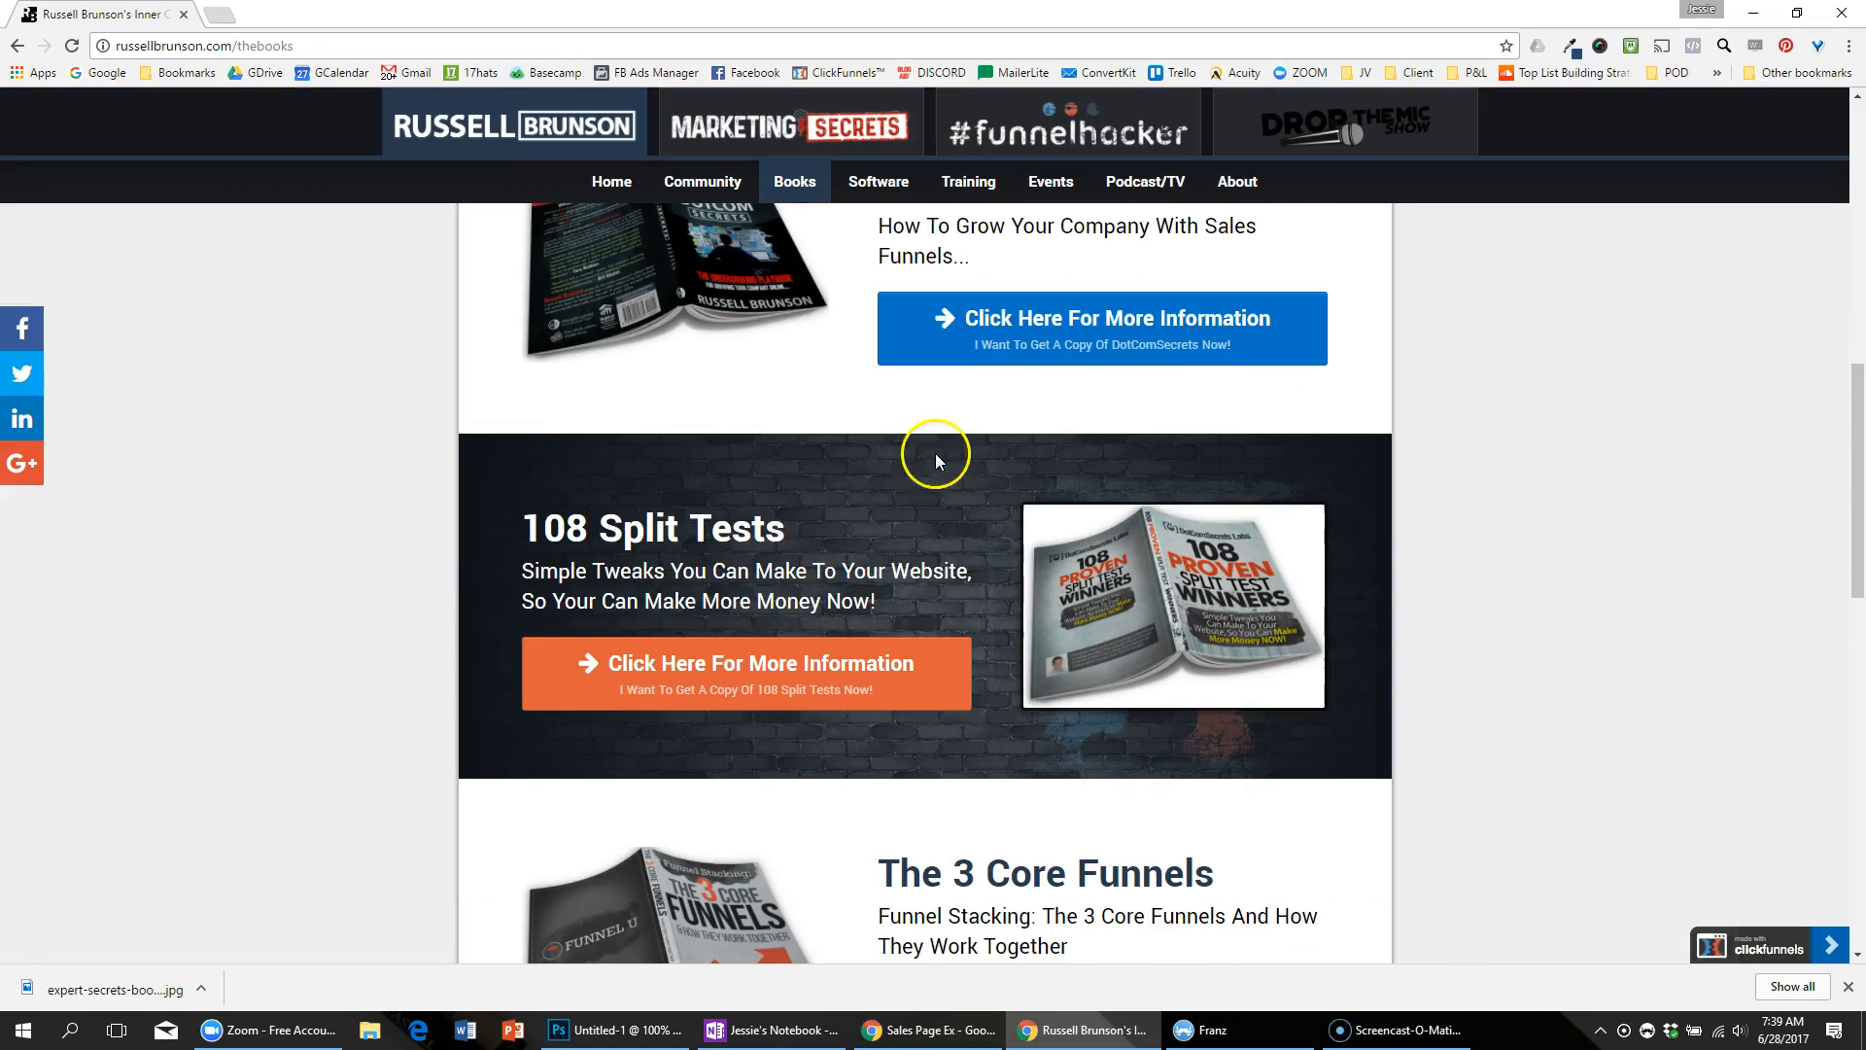
pyautogui.scroll(6, 1081, 672)
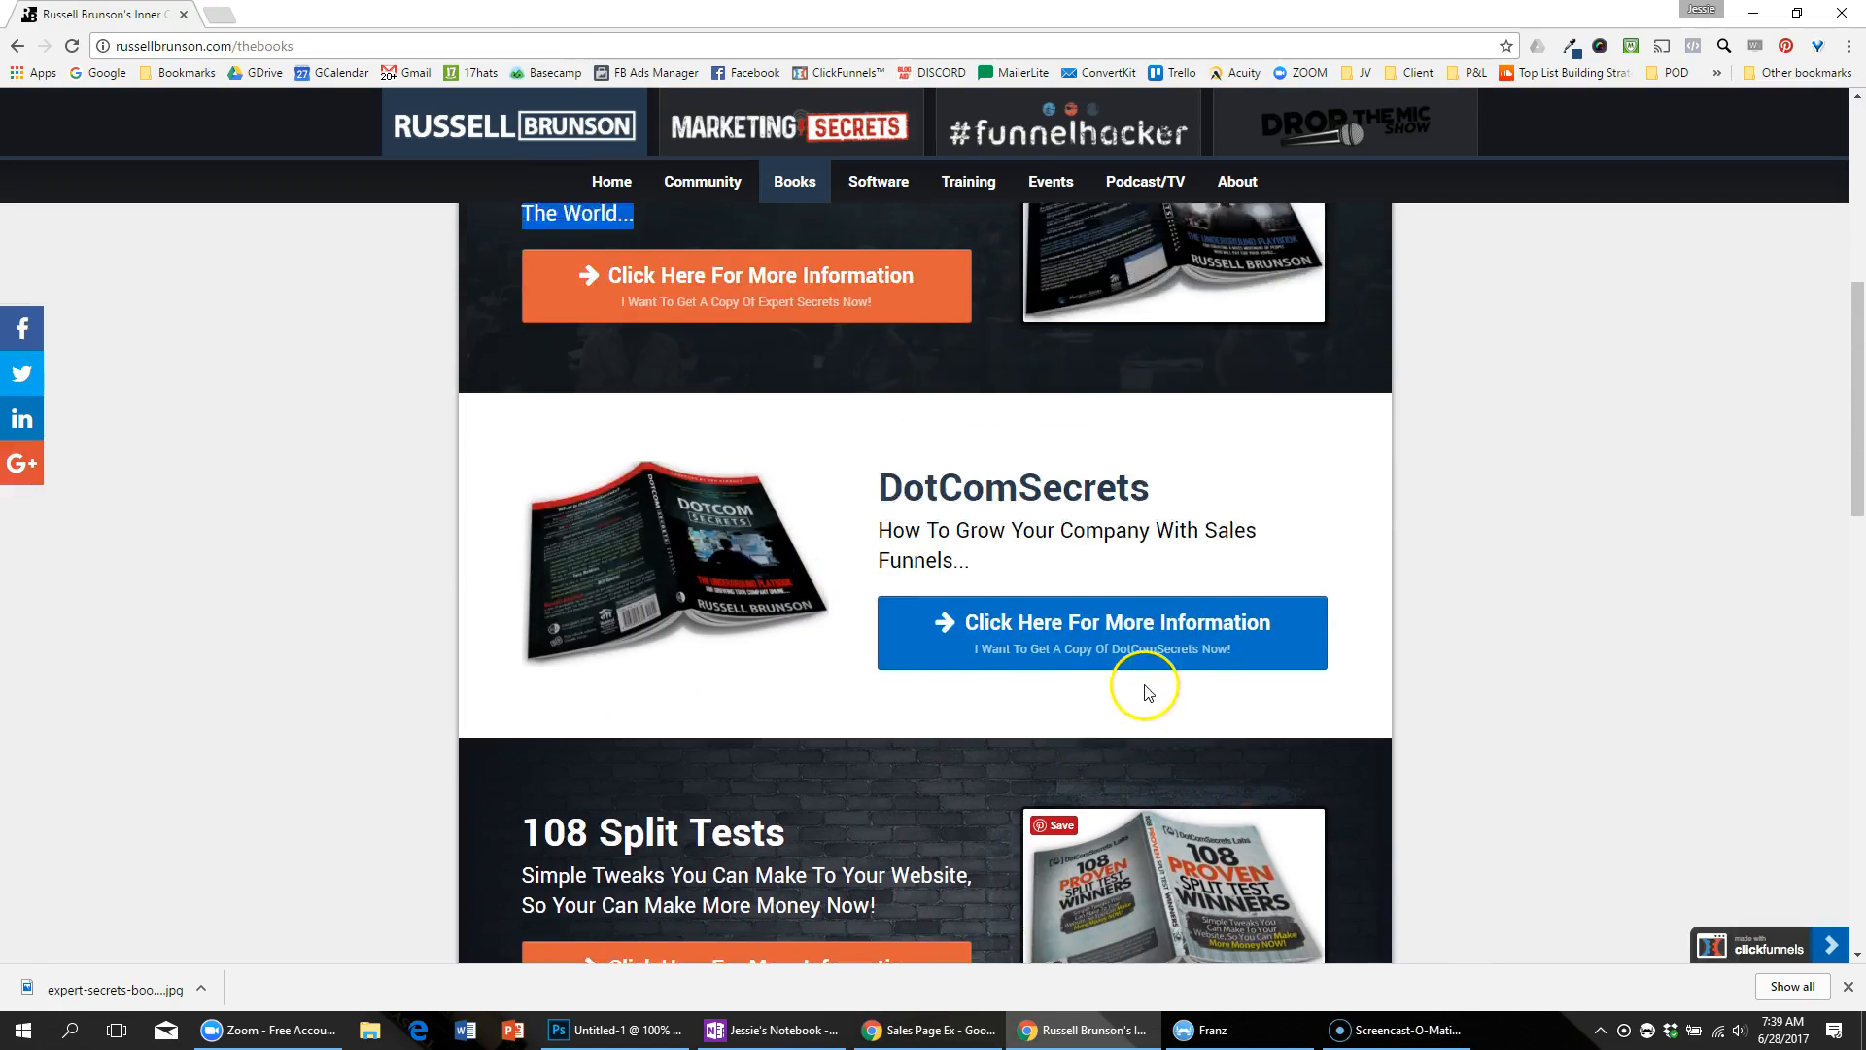
pyautogui.tripleClick(972, 505)
pyautogui.hotkey('alt', 'Tab')
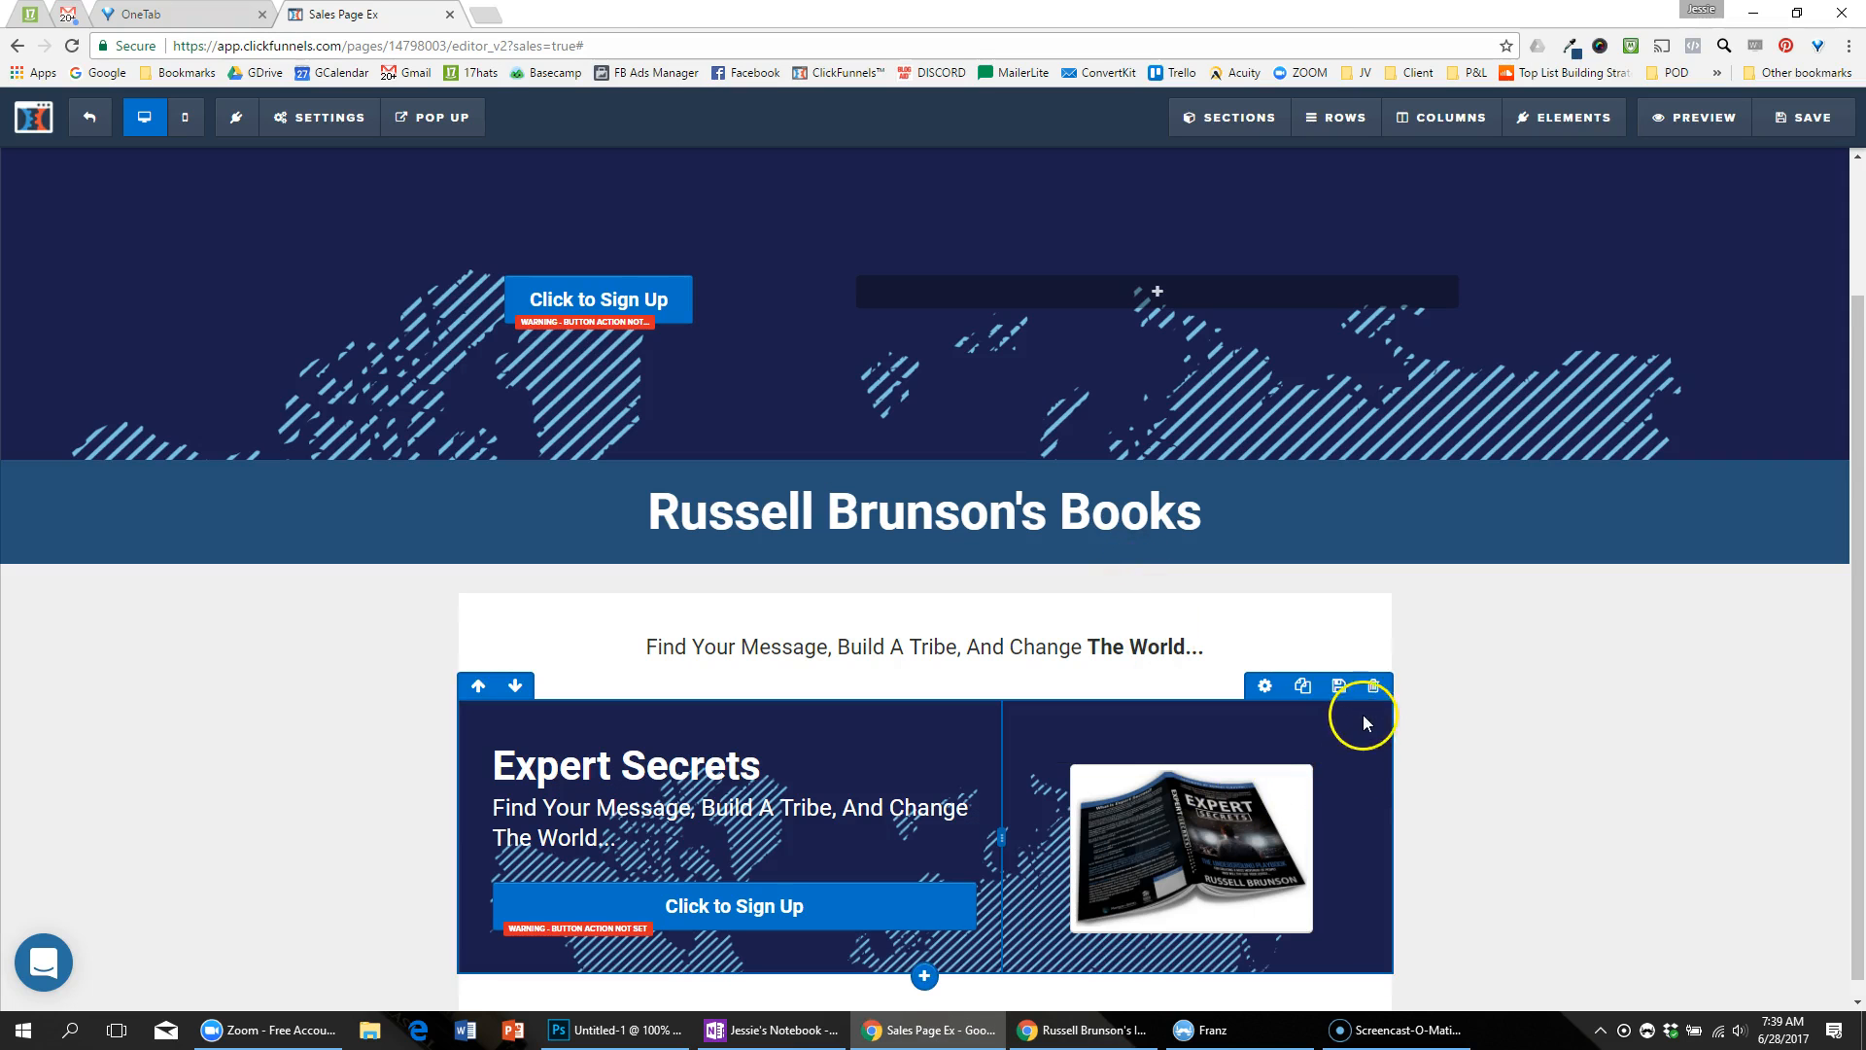
pyautogui.click(1317, 694)
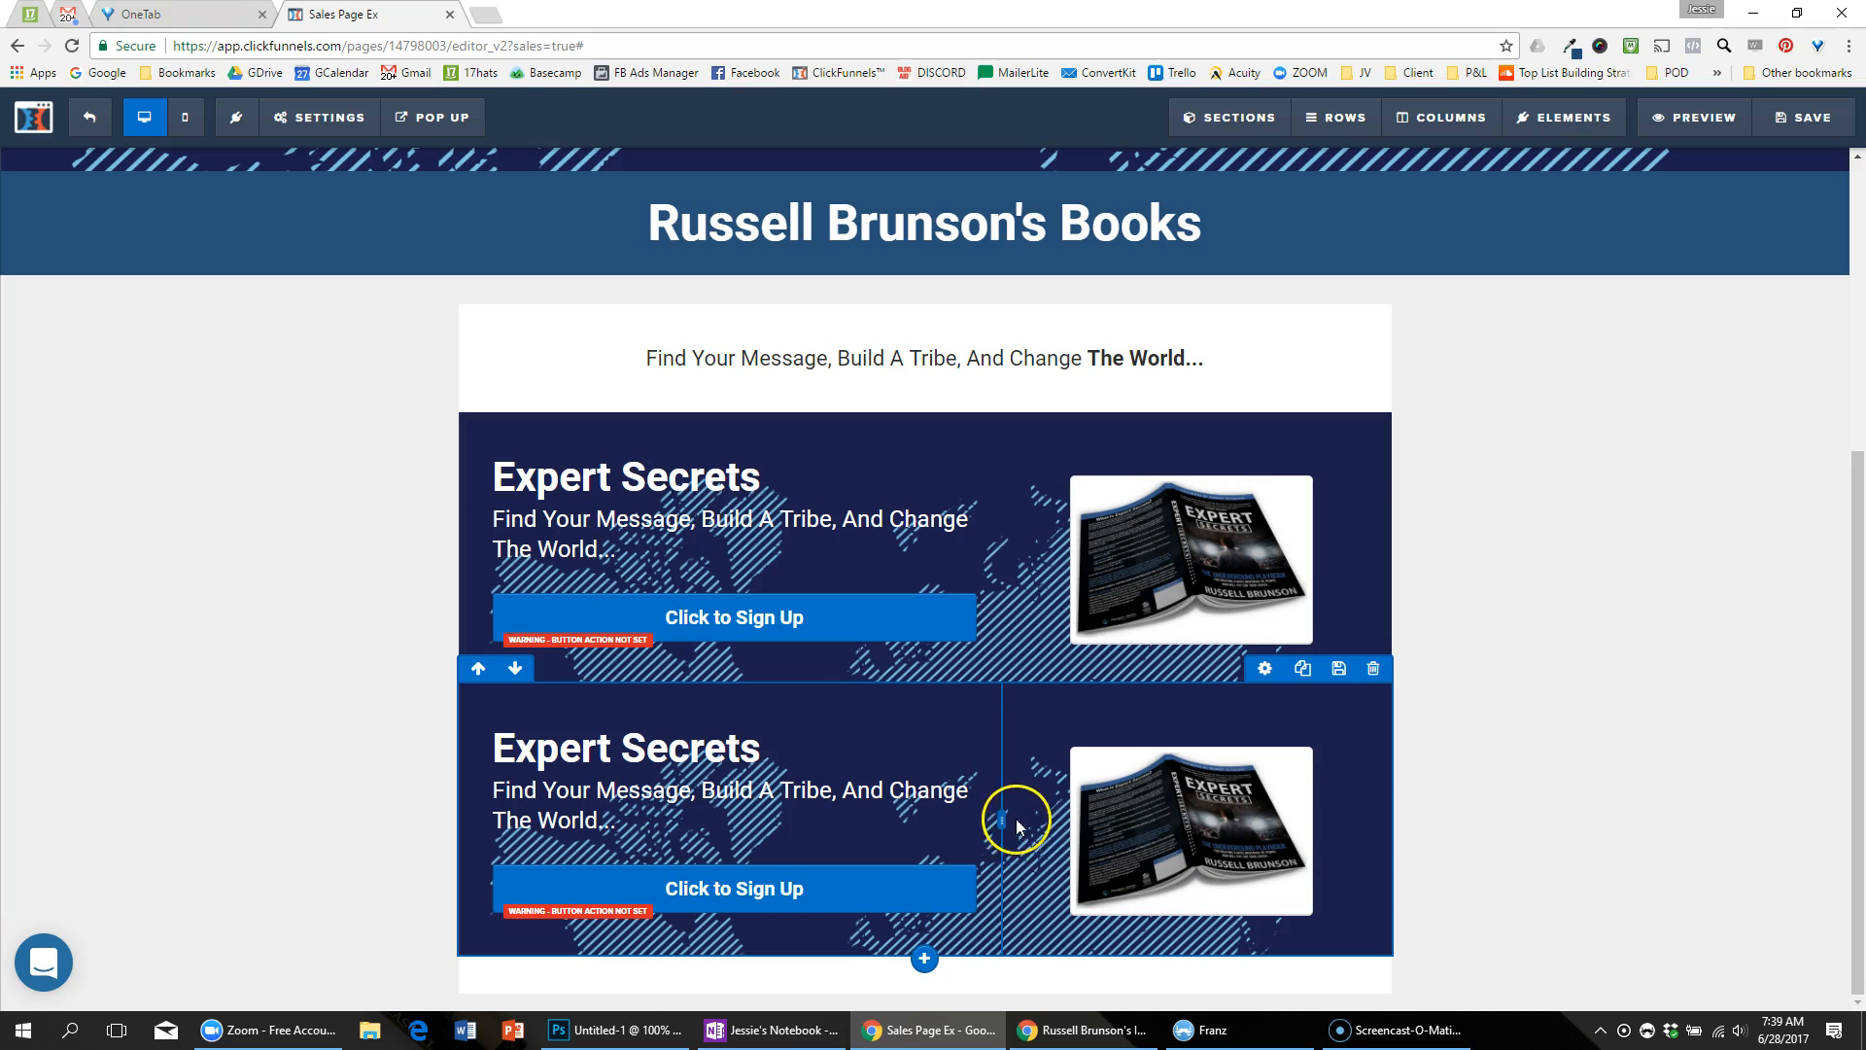
# Step: Compare the rows with the reference page again and clone the Expert Secrets row a second time
pyautogui.hotkey('alt', 'Tab')
pyautogui.scroll(-3, 1017, 634)
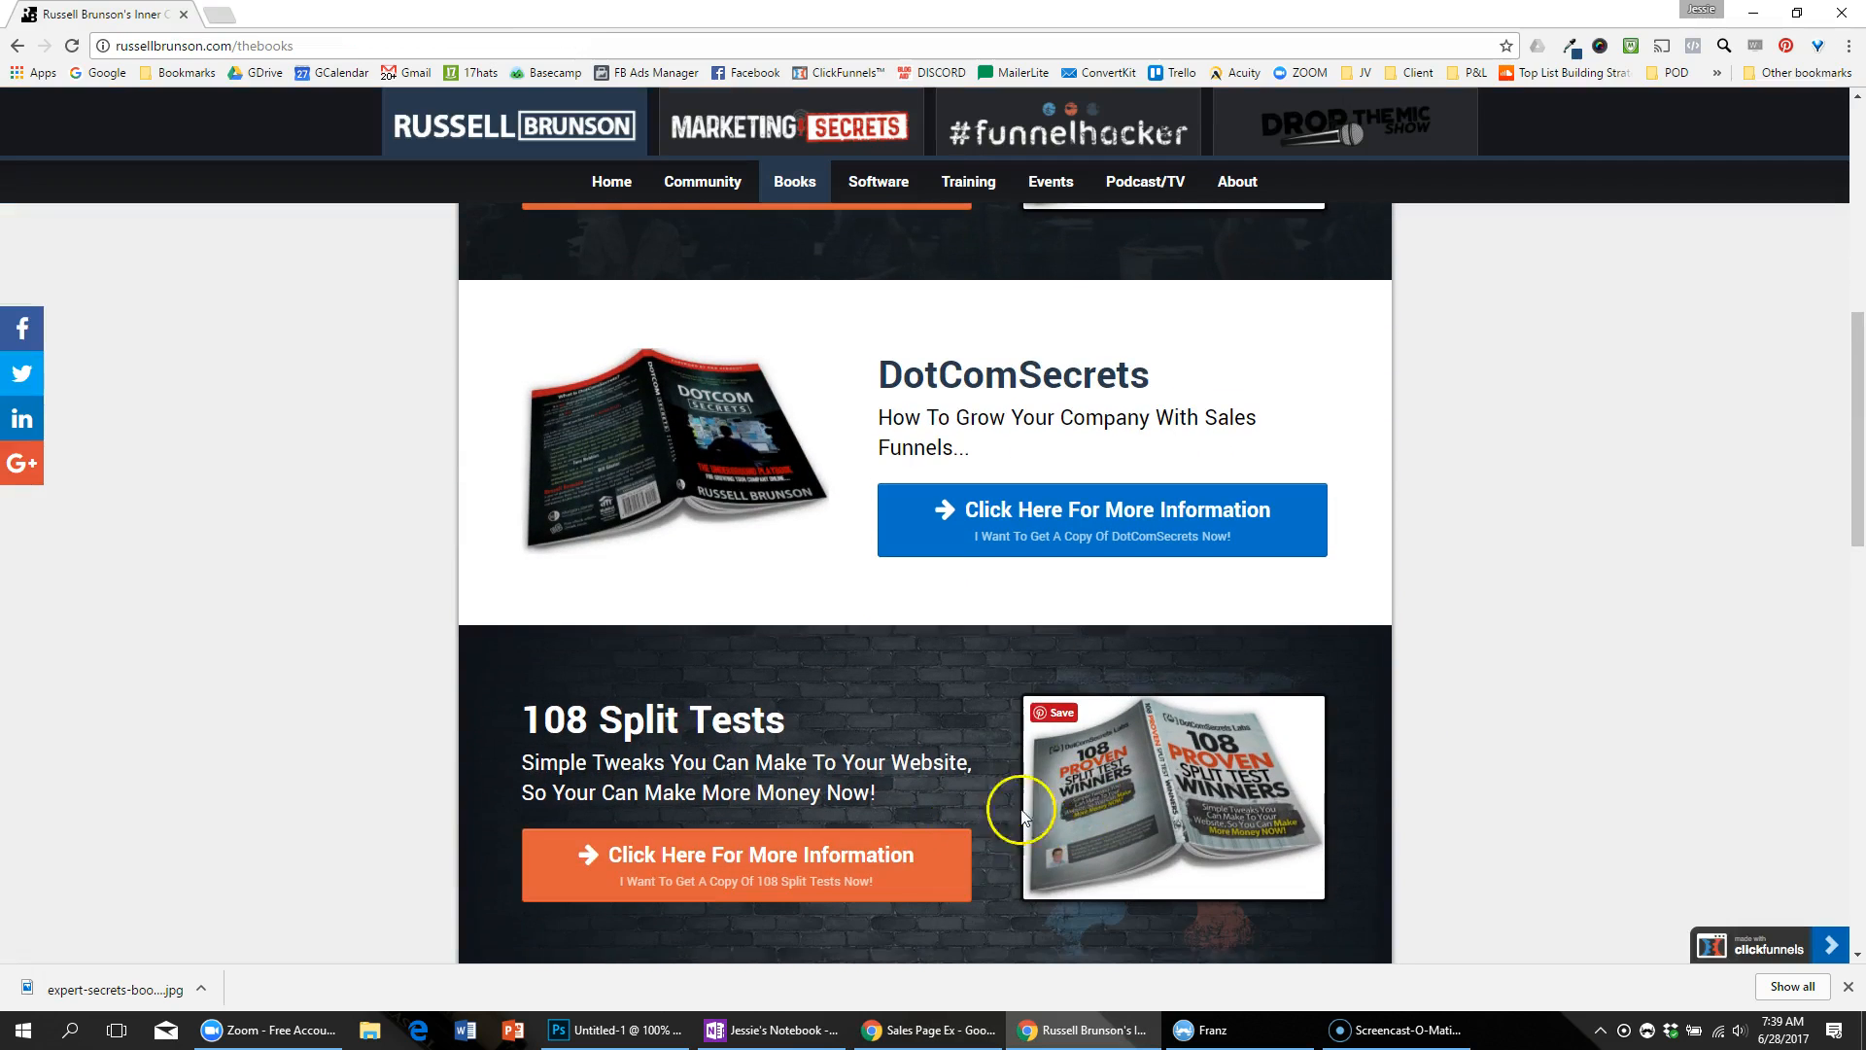
pyautogui.scroll(3, 1069, 778)
pyautogui.hotkey('alt', 'Tab')
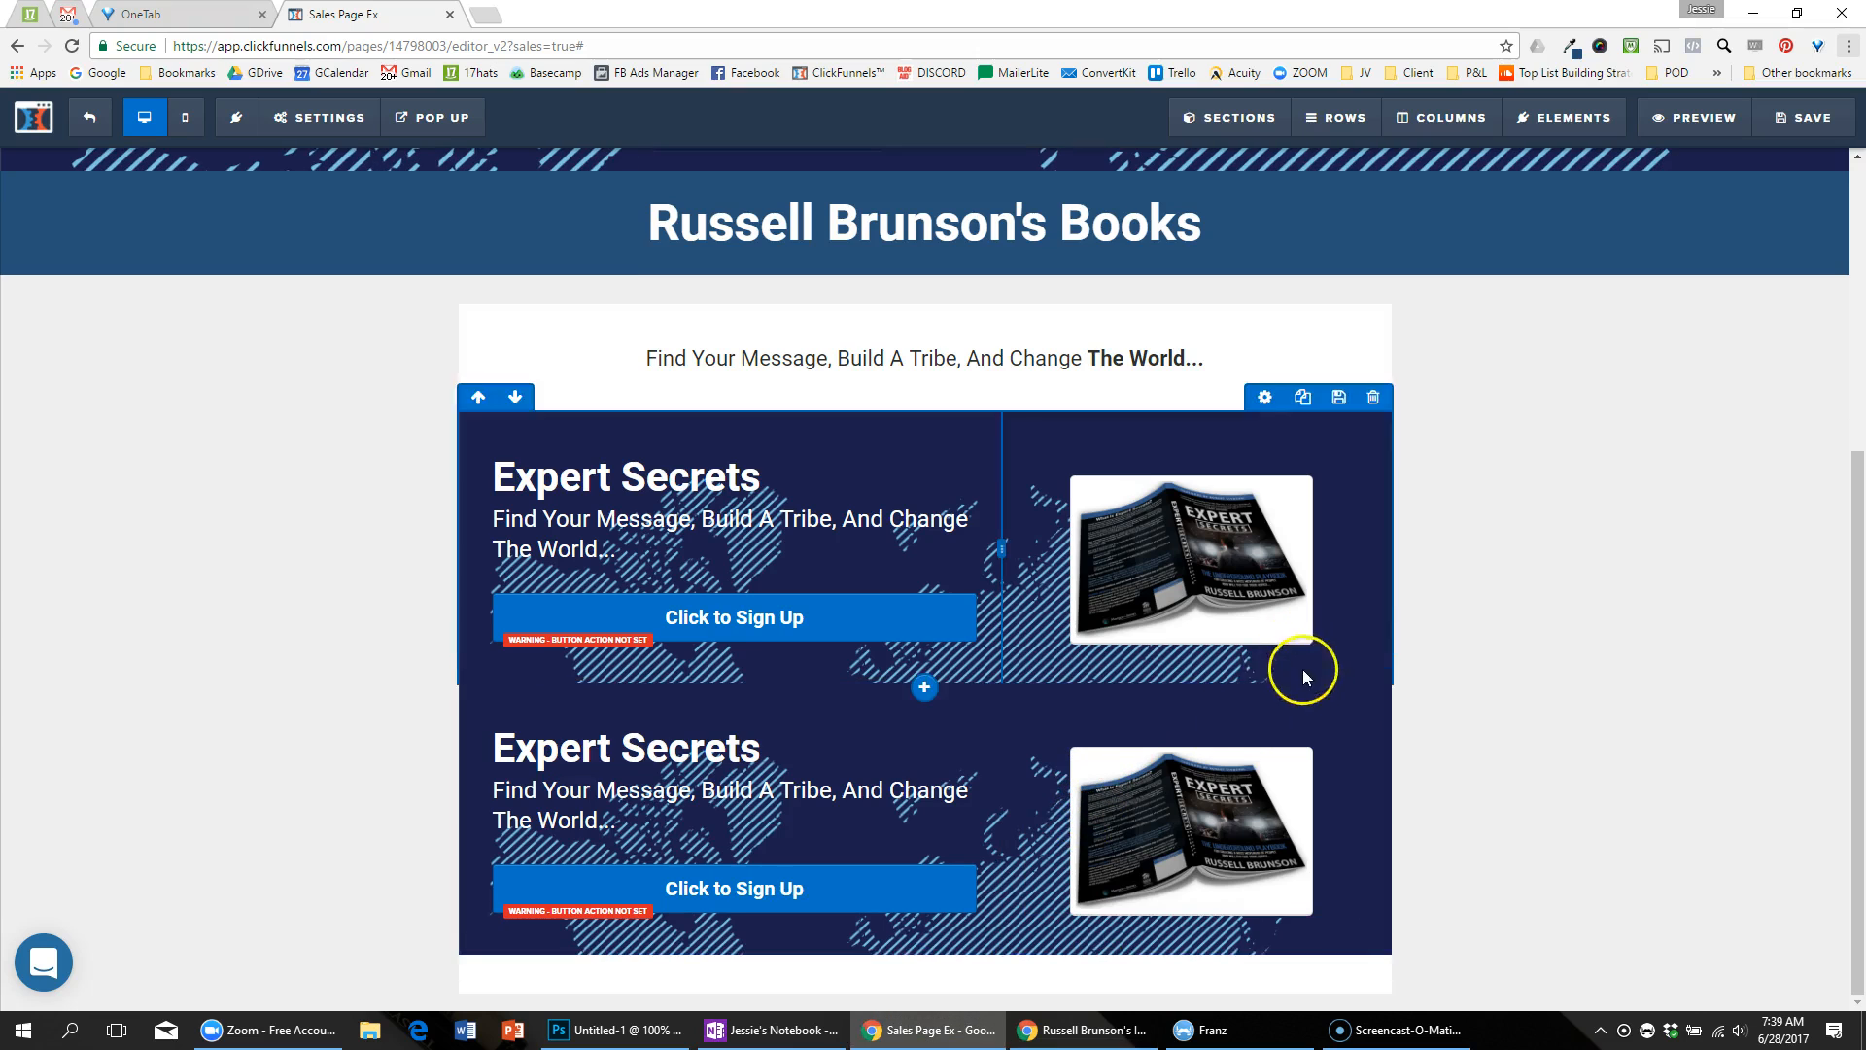
pyautogui.click(1302, 670)
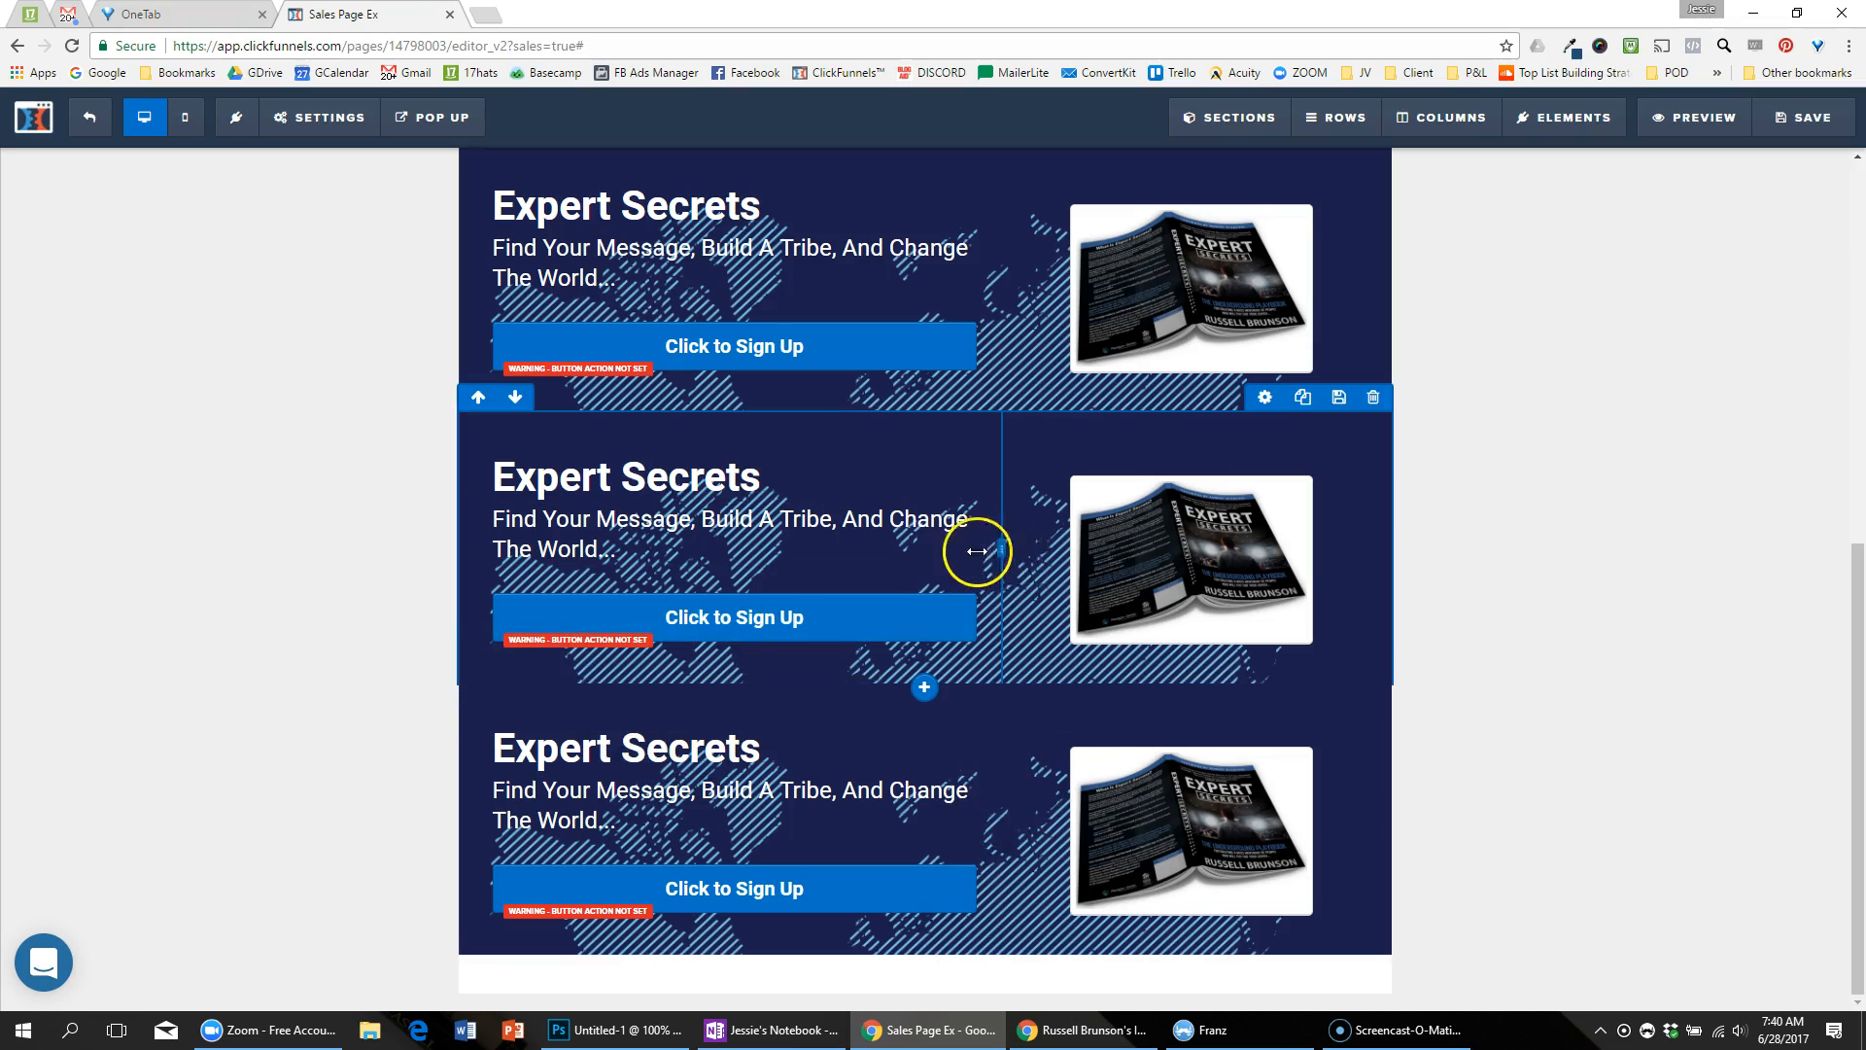
# Step: Mirror the middle row's layout: narrow its first column, place the book image there and move the headline, sub-headline and button into the second column
pyautogui.moveTo(977, 551); pyautogui.dragTo(841, 544)
pyautogui.moveTo(1062, 528); pyautogui.dragTo(669, 476)
pyautogui.moveTo(663, 671); pyautogui.dragTo(1039, 531)
pyautogui.moveTo(729, 700); pyautogui.dragTo(1098, 627)
pyautogui.hotkey('alt', 'Tab')
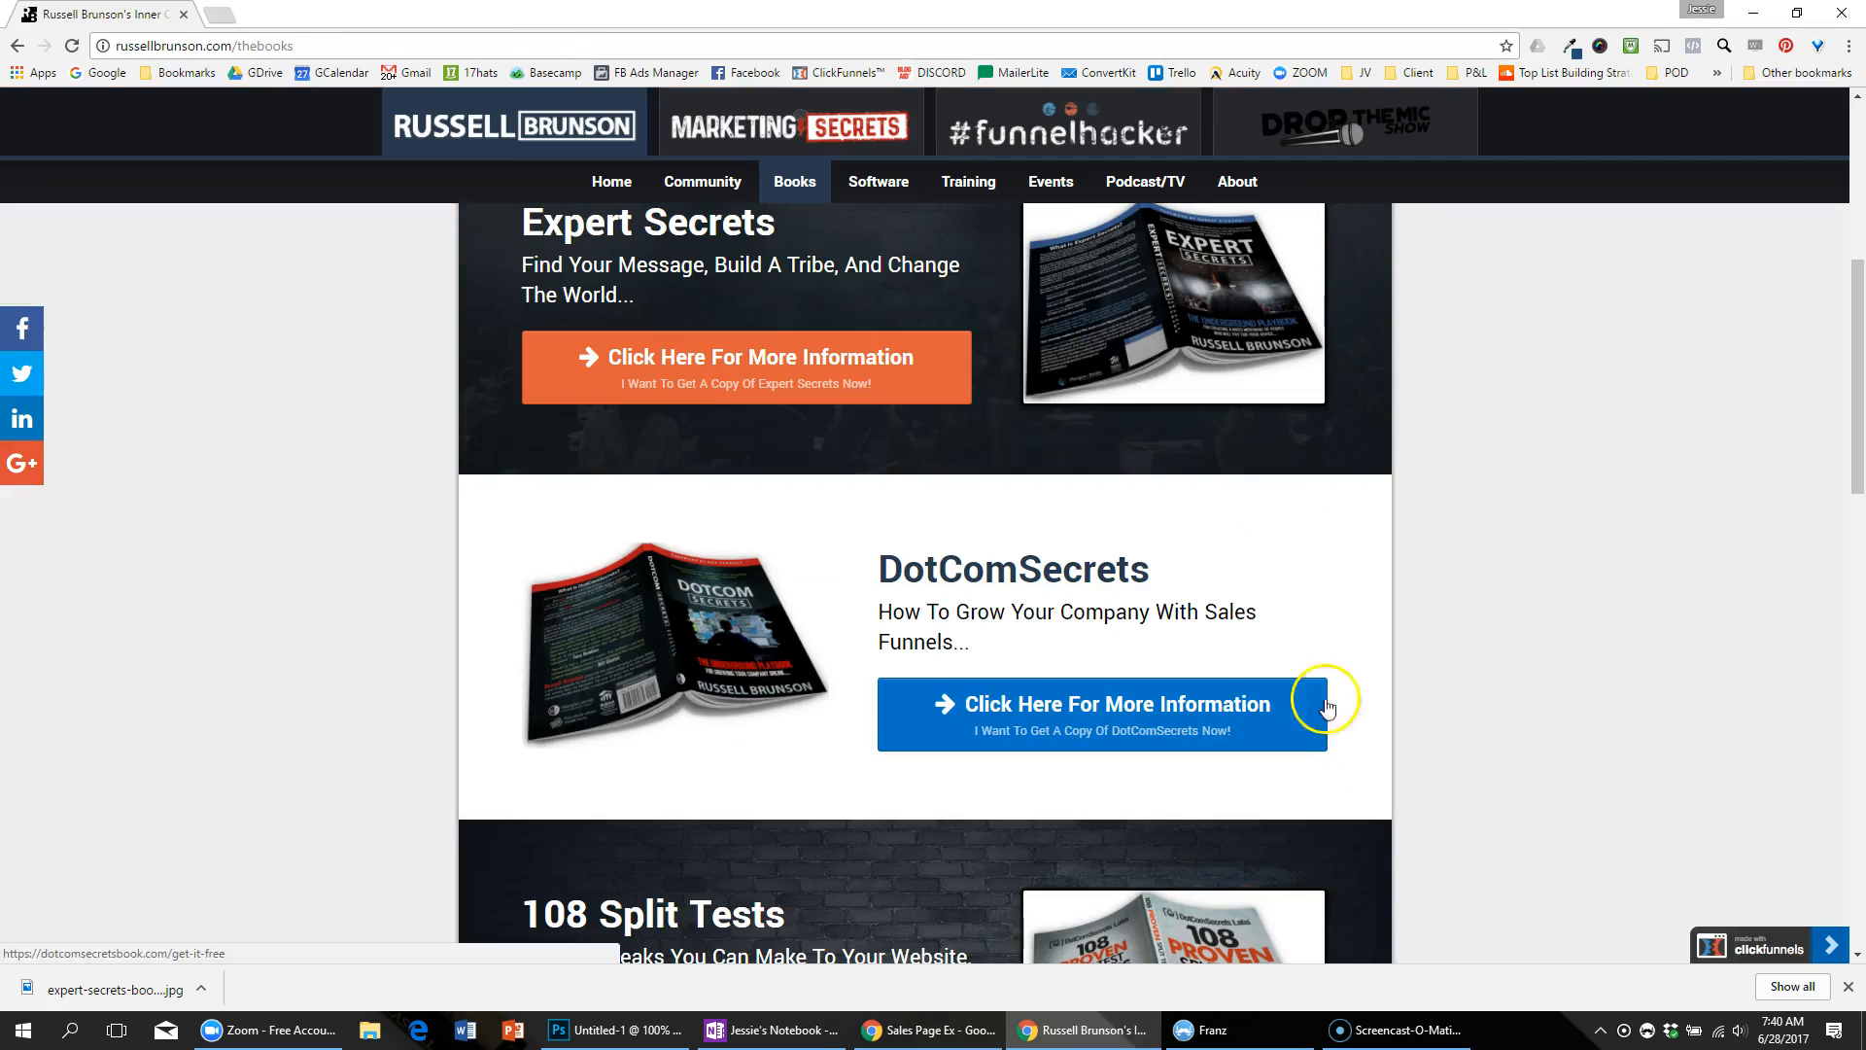
pyautogui.hotkey('alt', 'Tab')
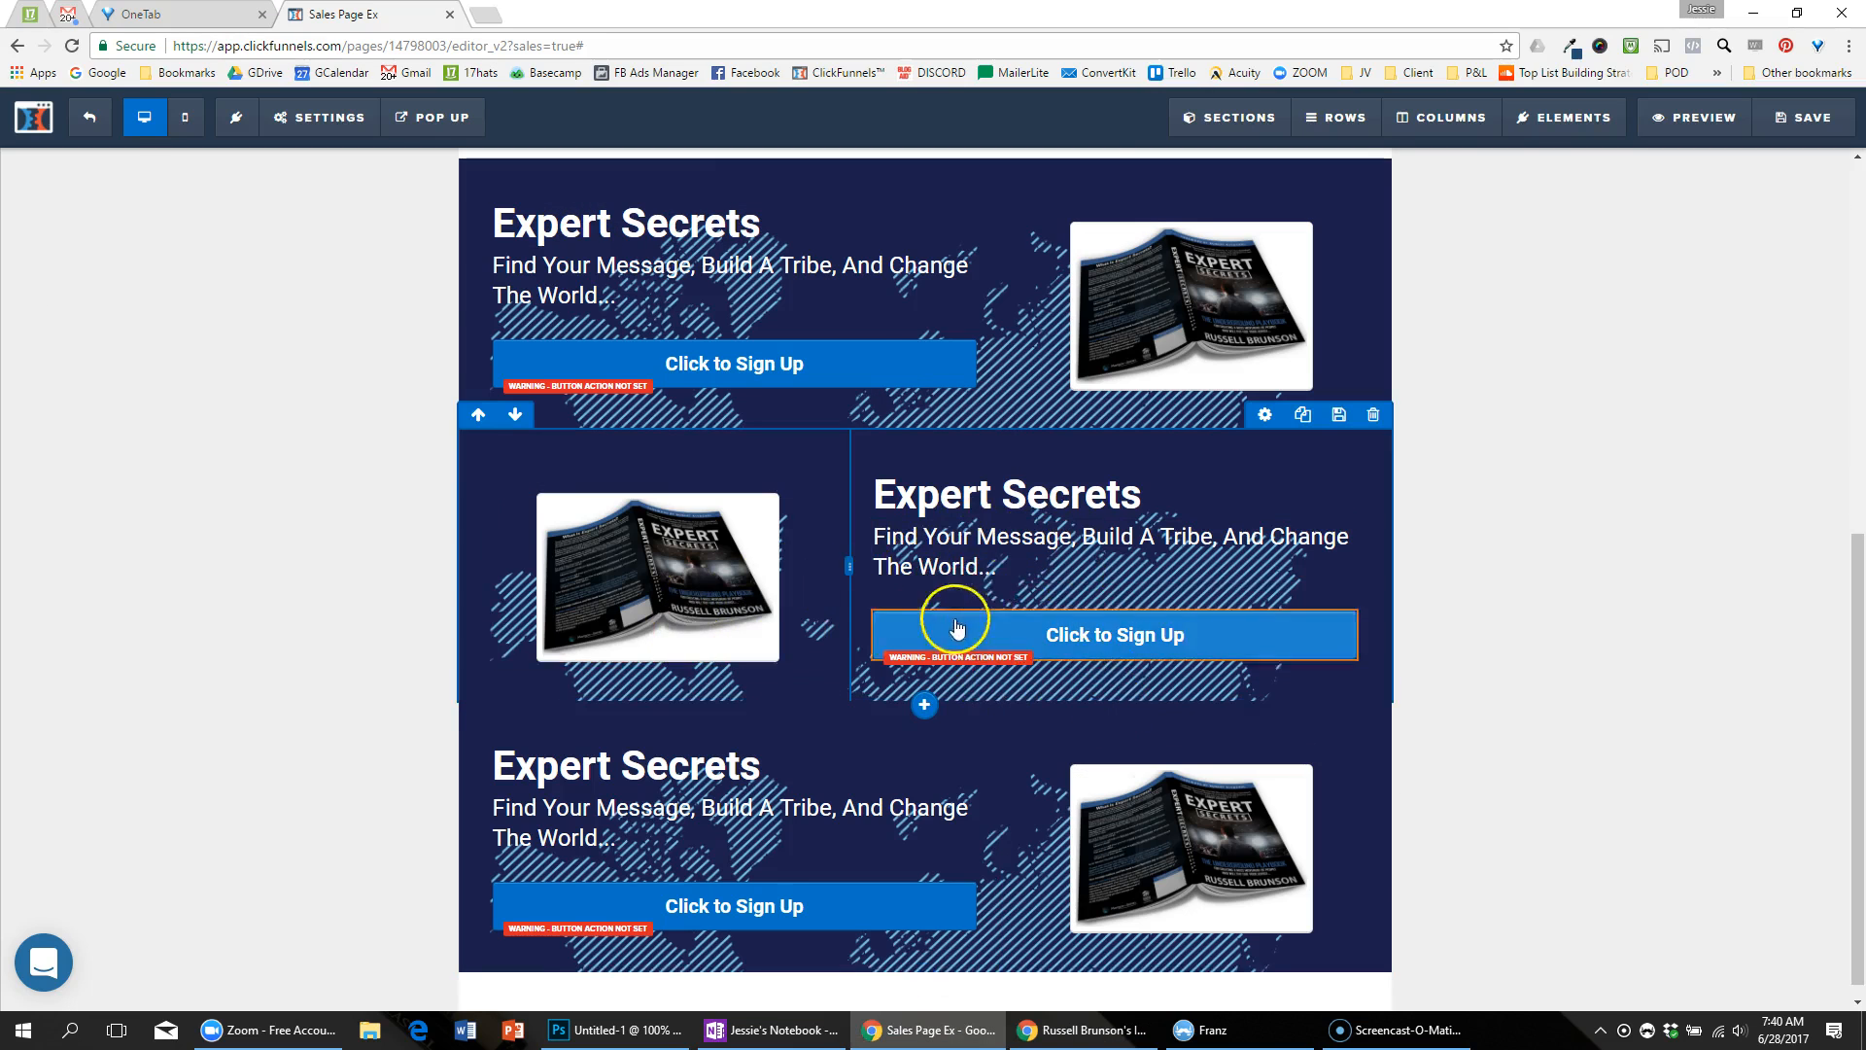
# Step: Remove the middle row's background image and set its background colour to white, matching the reference page's light rows
pyautogui.hotkey('alt', 'Tab')
pyautogui.scroll(-4, 1125, 662)
pyautogui.hotkey('alt', 'Tab')
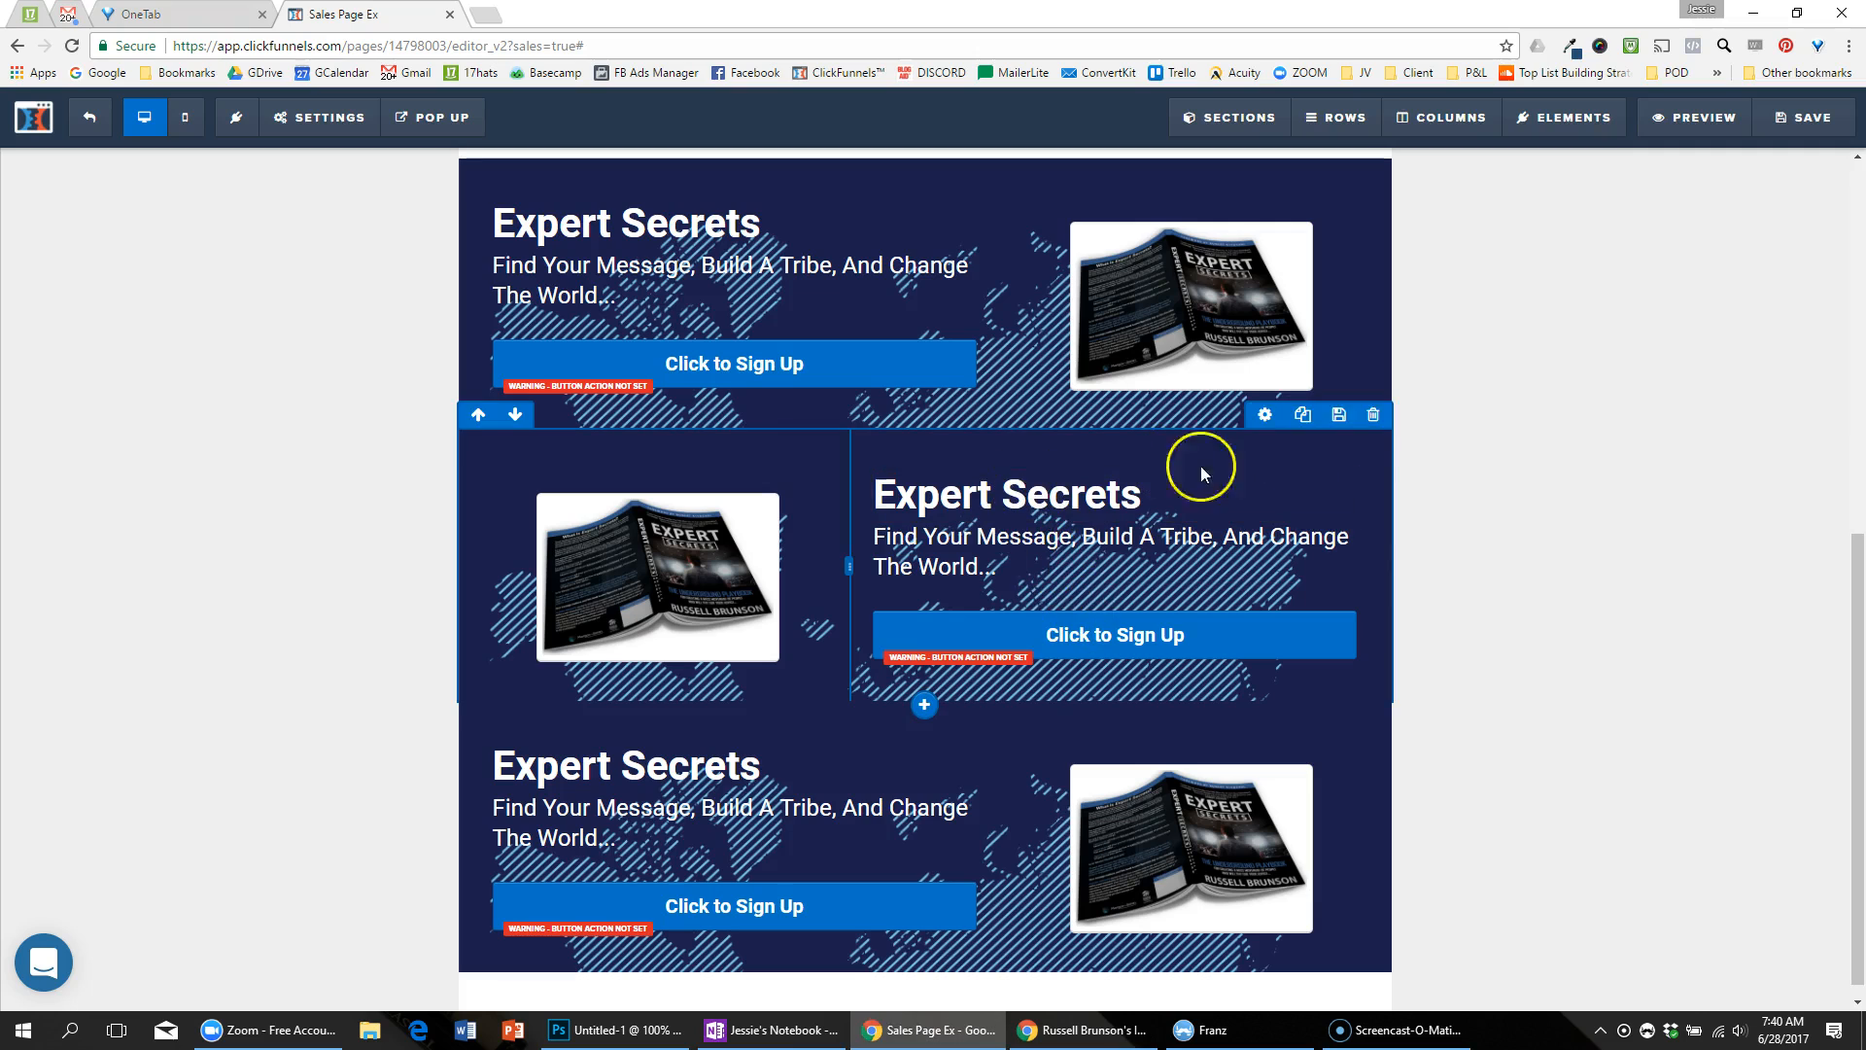
pyautogui.click(1265, 416)
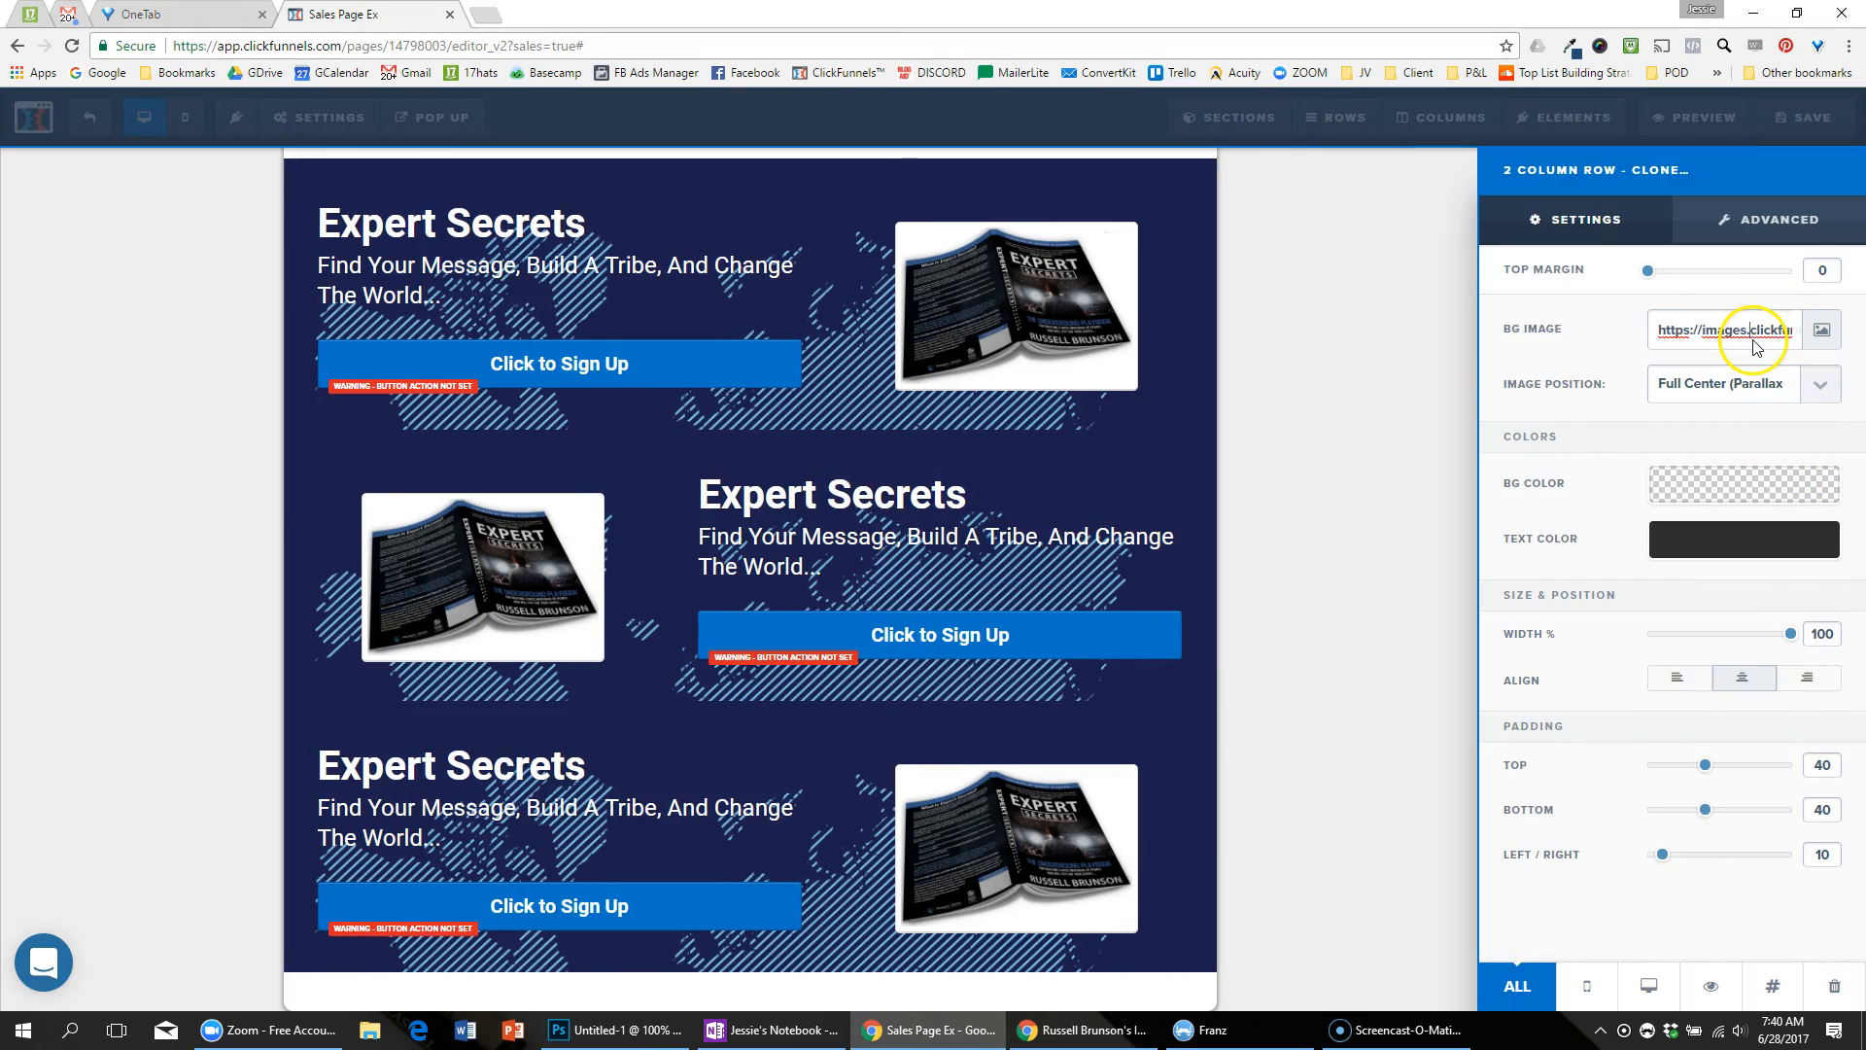
pyautogui.hotkey('ctrl', 's')
pyautogui.click(899, 504)
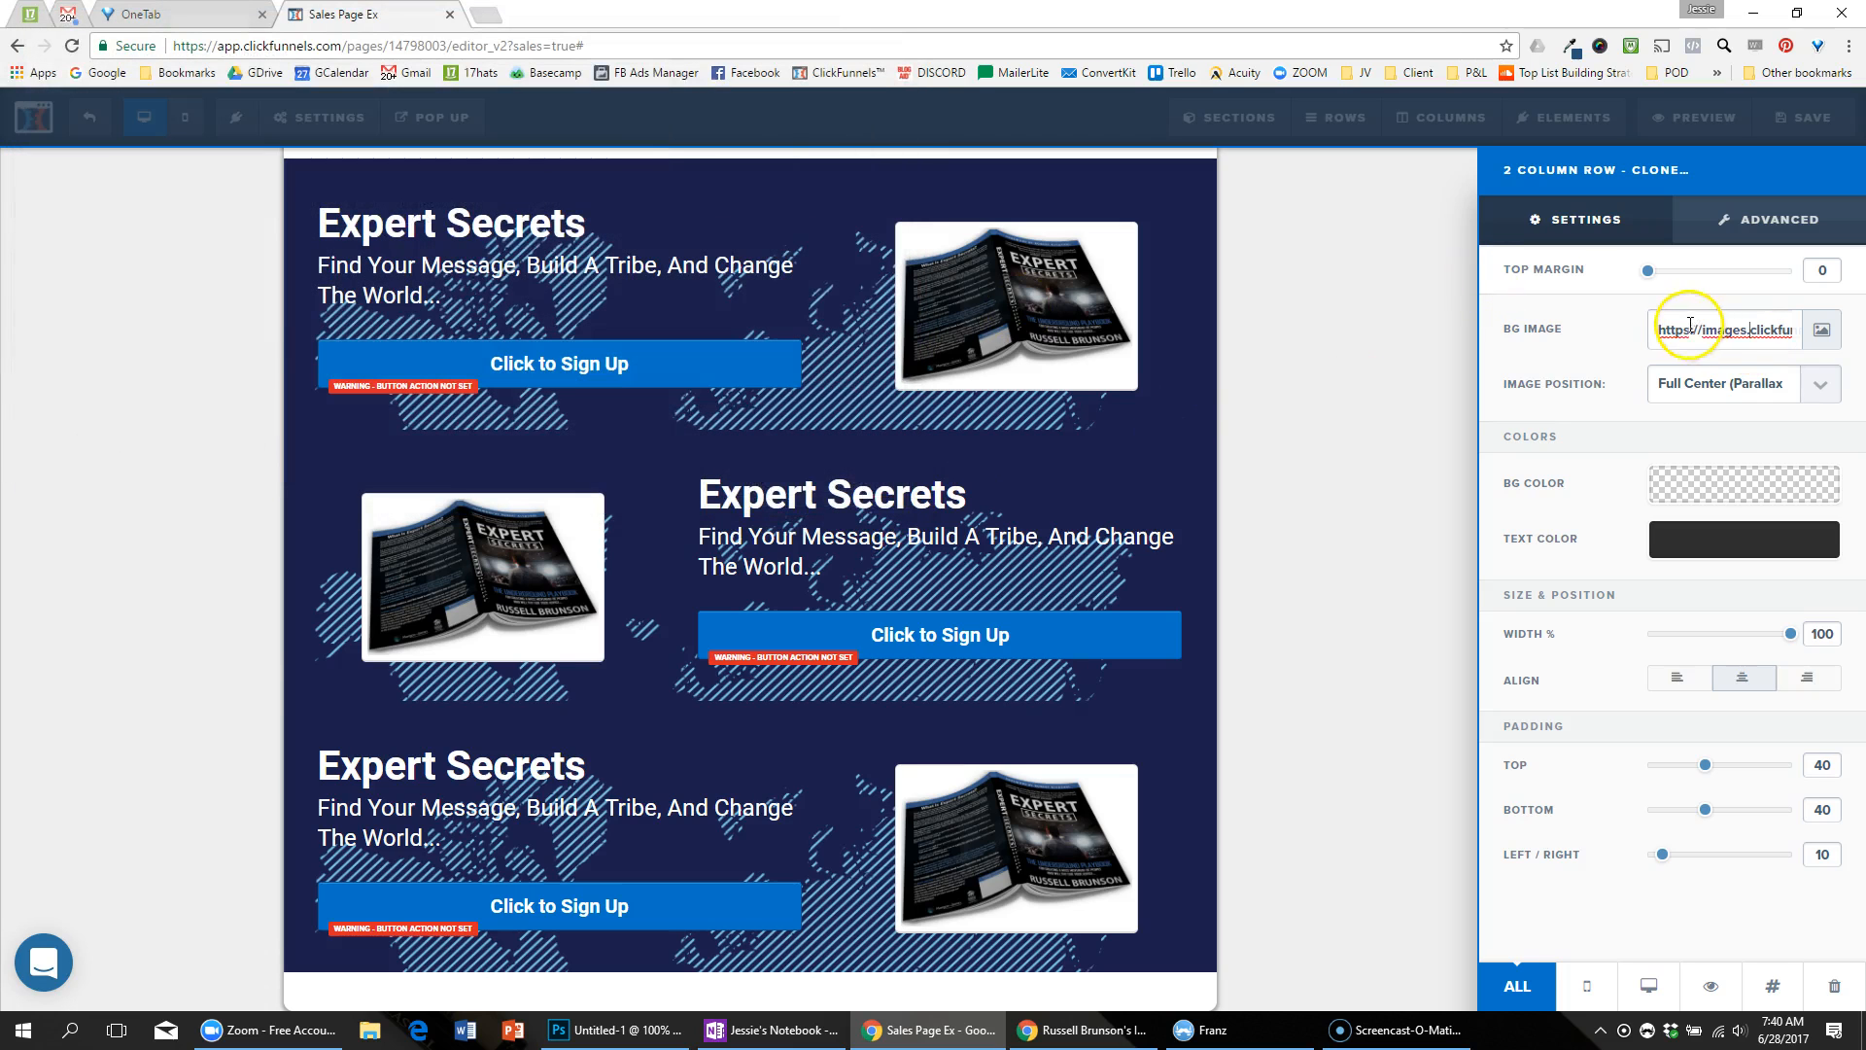
pyautogui.press('BackSpace')
pyautogui.click(1716, 450)
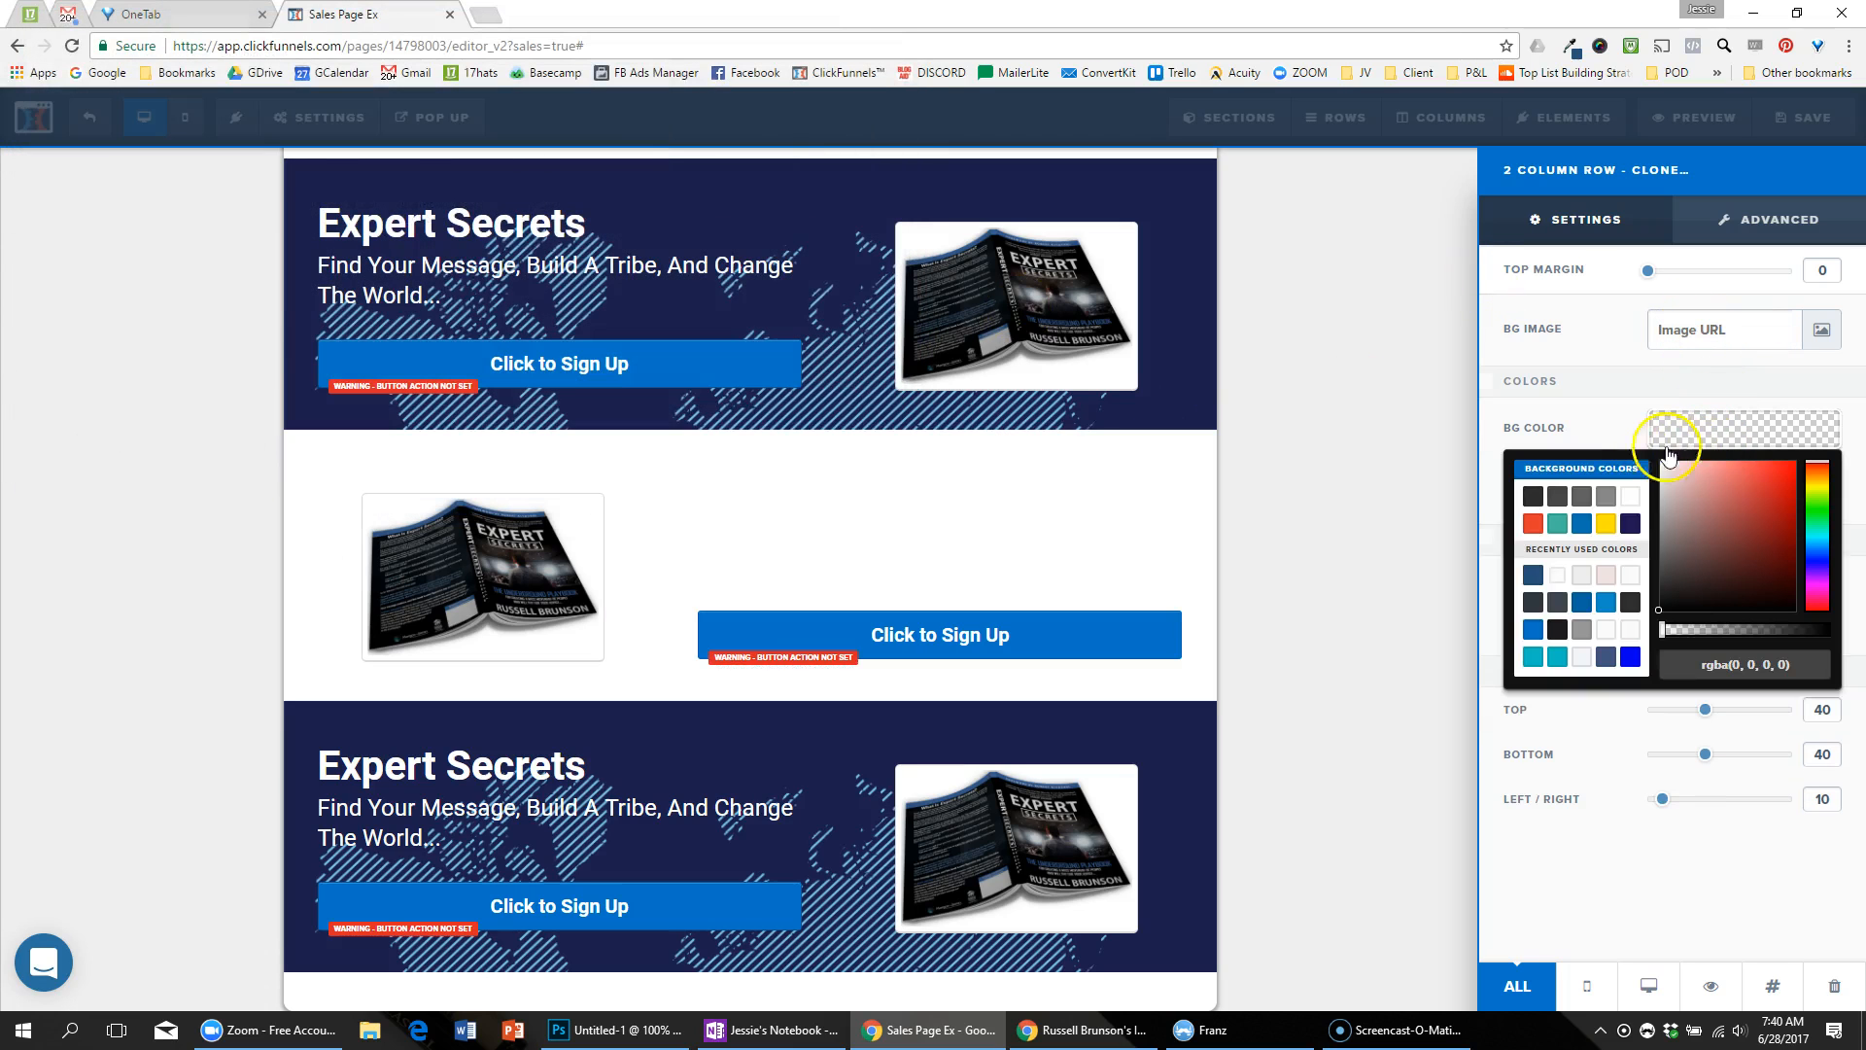
pyautogui.click(1631, 498)
pyautogui.click(1070, 498)
# Step: Change the text colour of the middle row's Expert Secrets headline to dark grey
pyautogui.click(1070, 509)
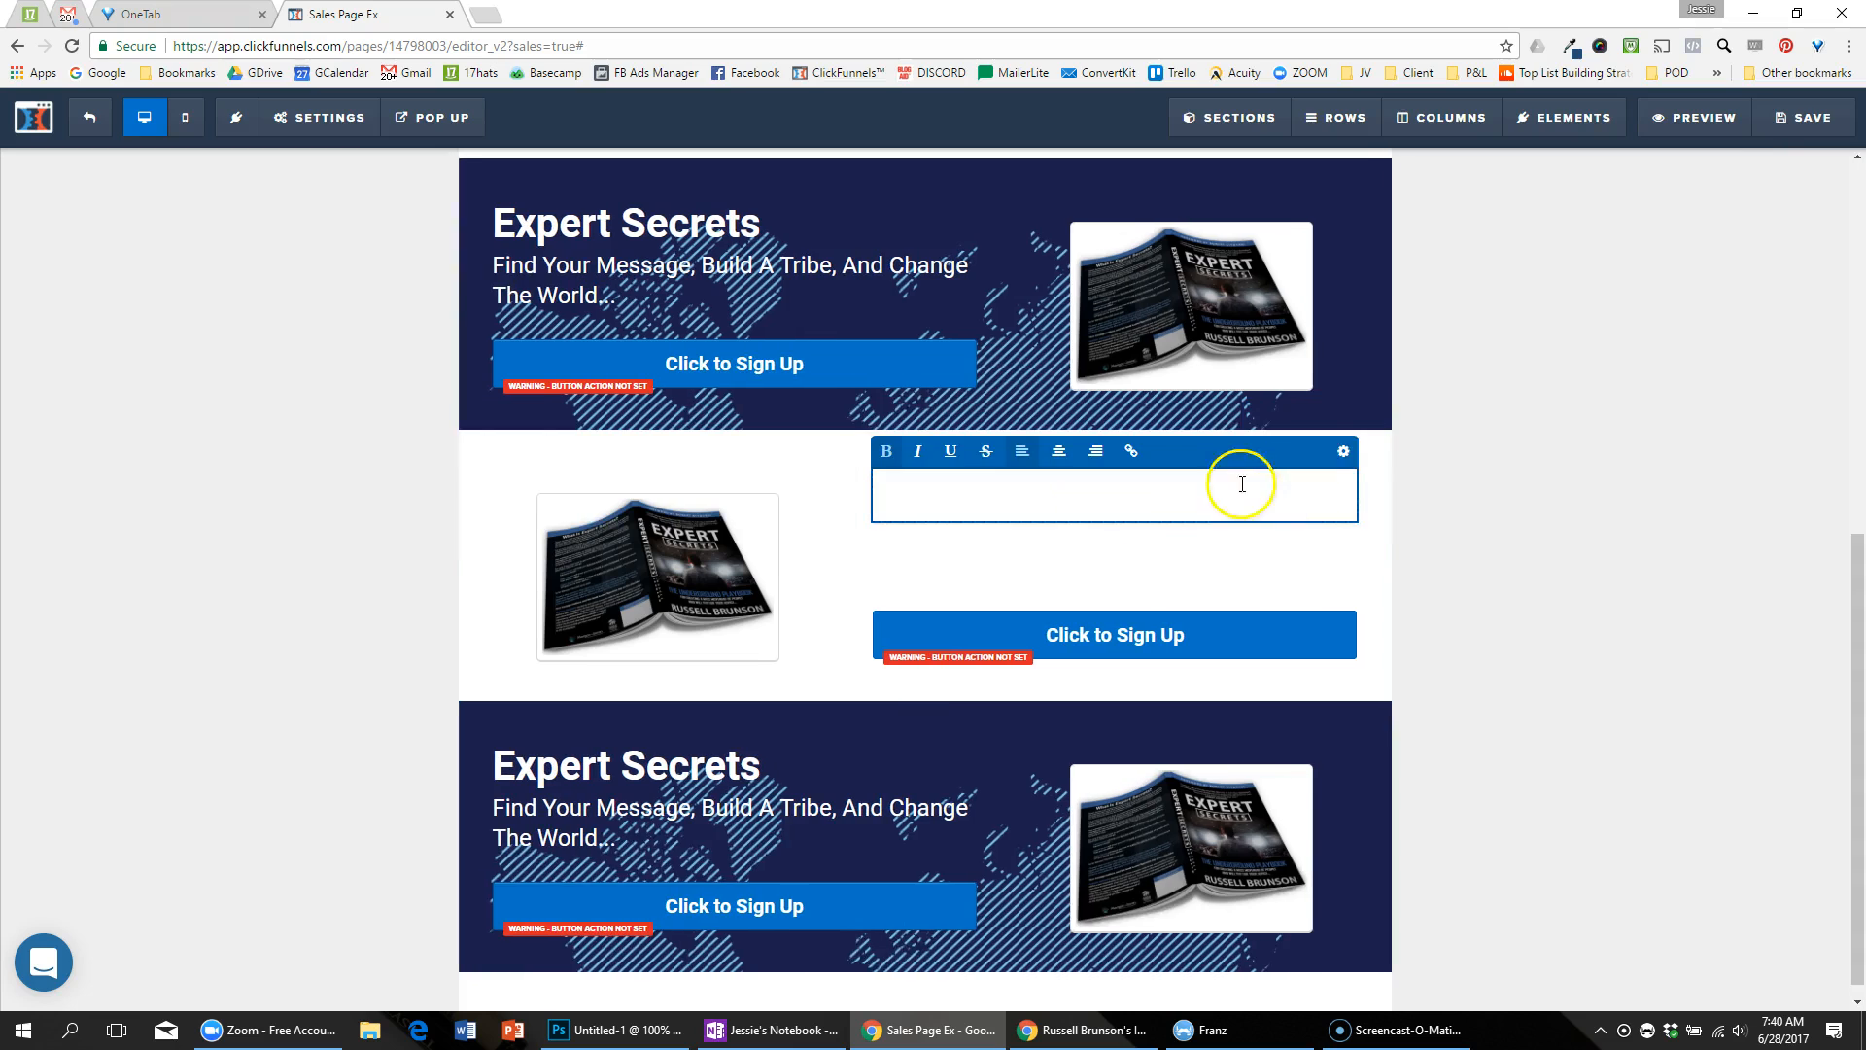
pyautogui.click(1343, 452)
pyautogui.click(1696, 484)
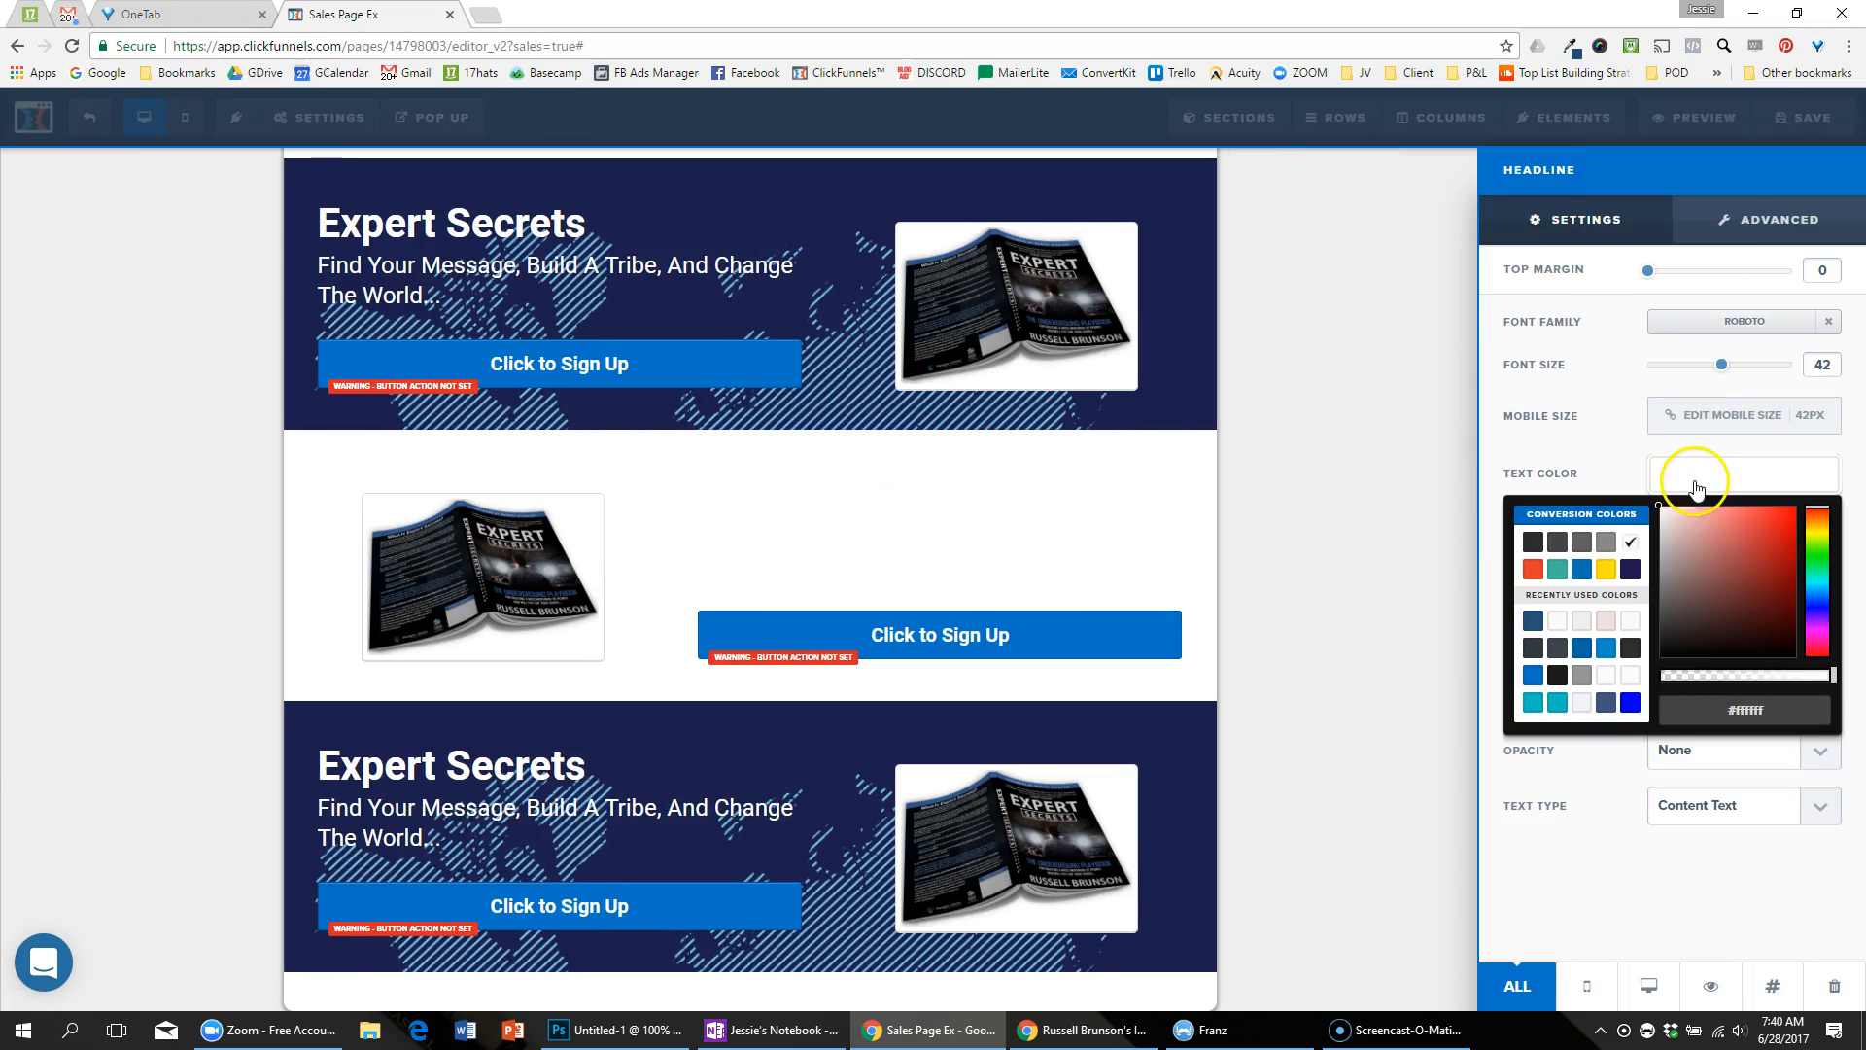
pyautogui.click(1586, 556)
pyautogui.click(1139, 546)
# Step: Change the text colour of the middle row's sub-headline from white to the darkest grey conversion colour
pyautogui.click(1168, 542)
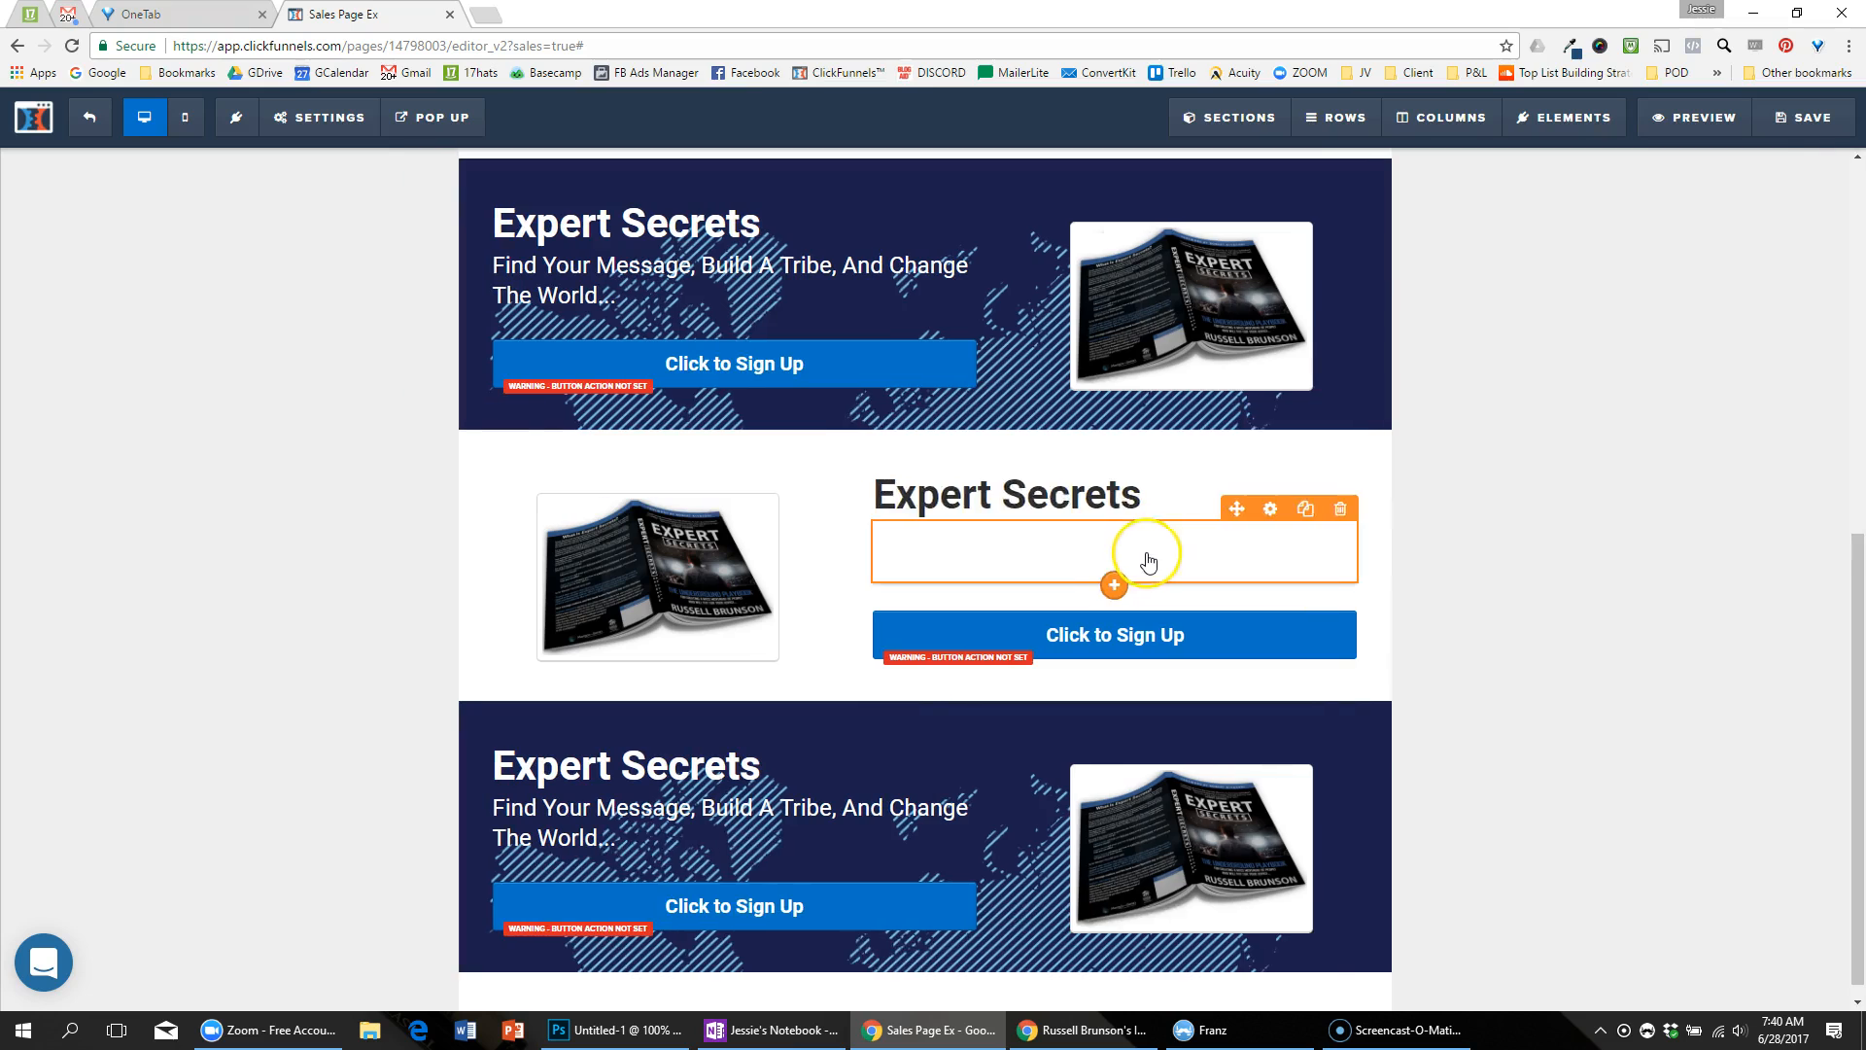
pyautogui.click(1344, 504)
pyautogui.click(1659, 486)
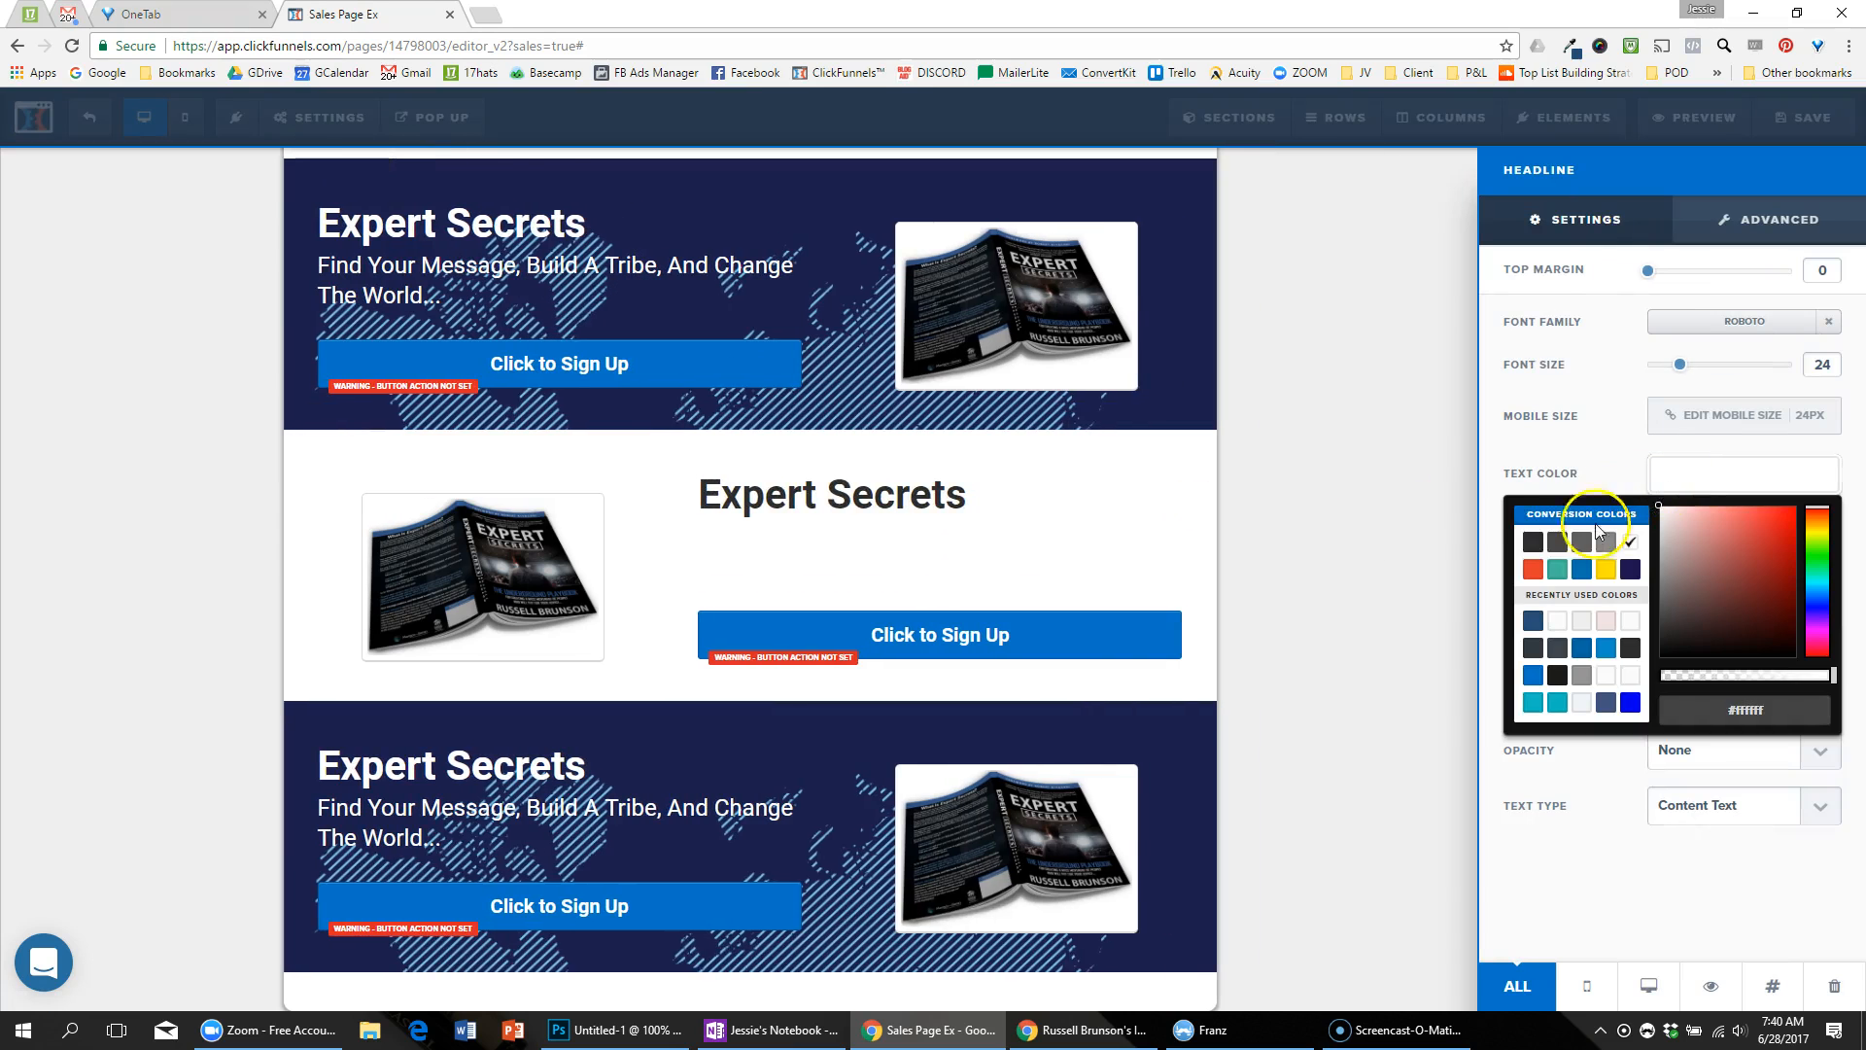
pyautogui.click(1522, 547)
pyautogui.click(1361, 554)
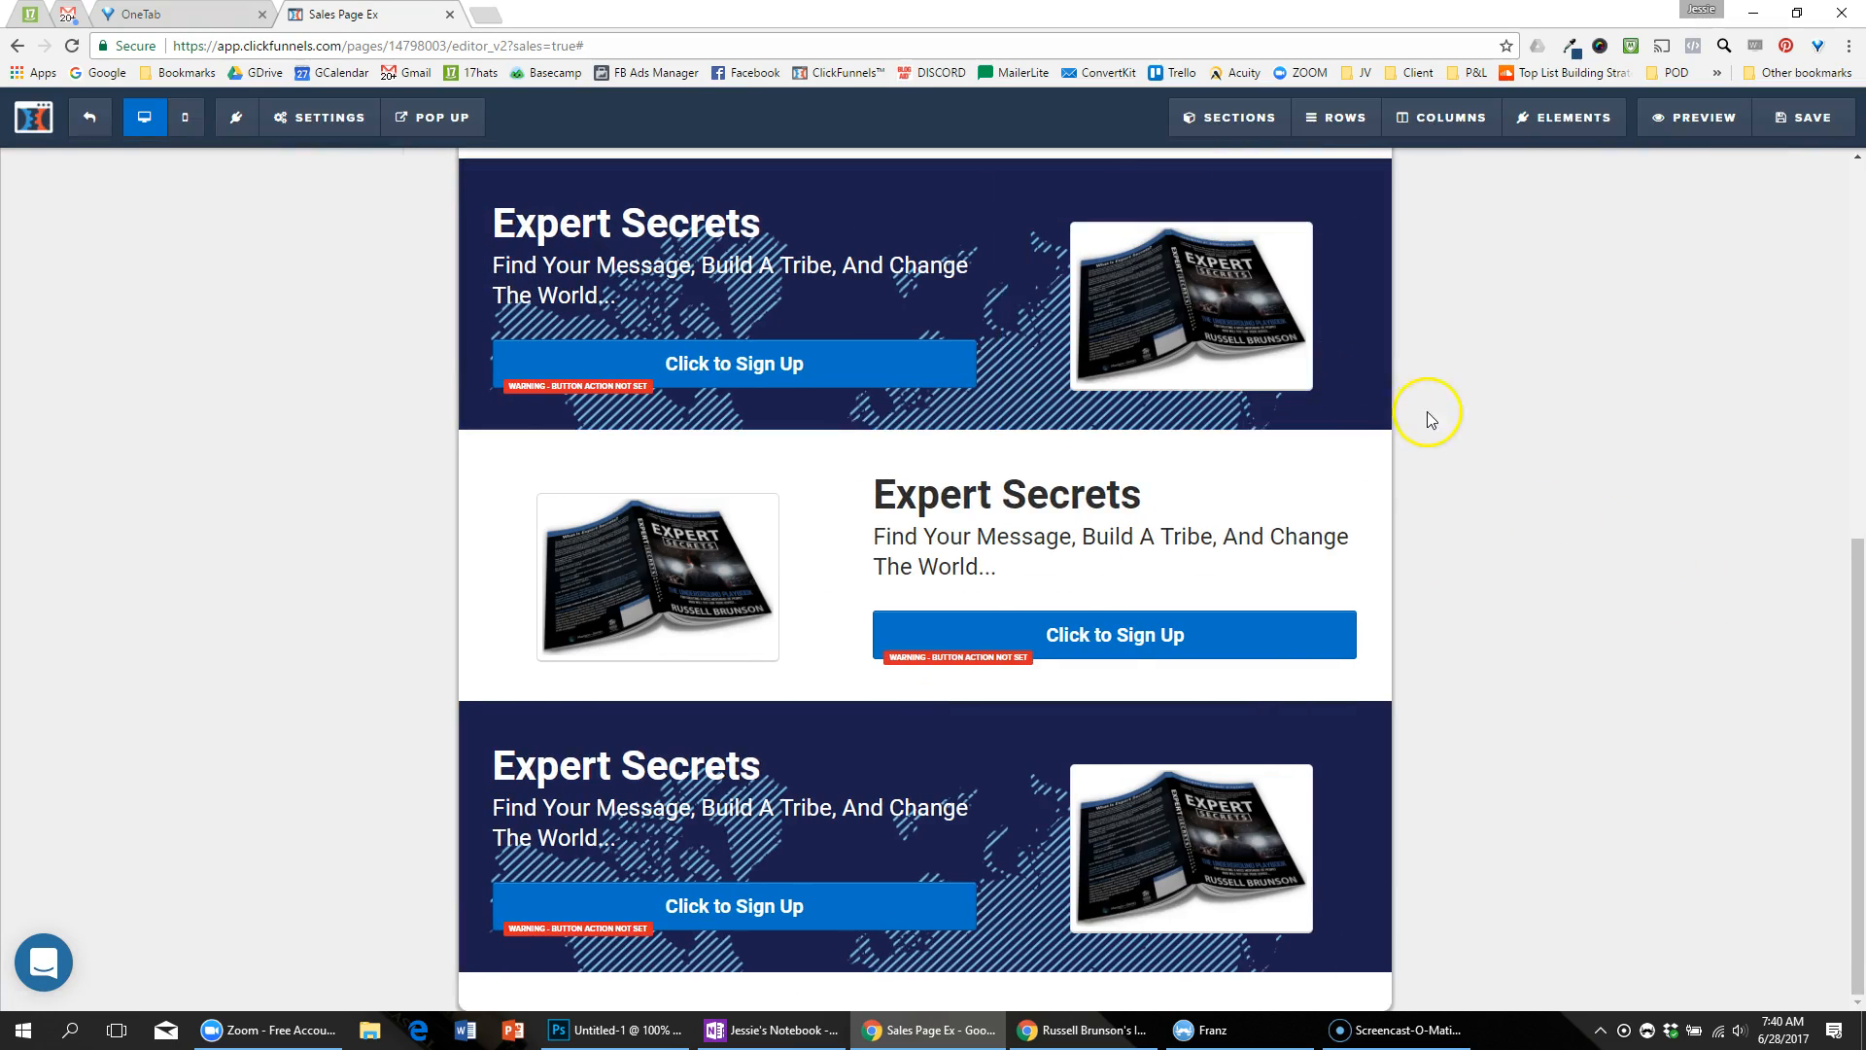
# Step: Compare the alternating dark and white book rows in the editor with those on the reference page
pyautogui.hotkey('alt', 'Tab')
pyautogui.scroll(3, 1041, 366)
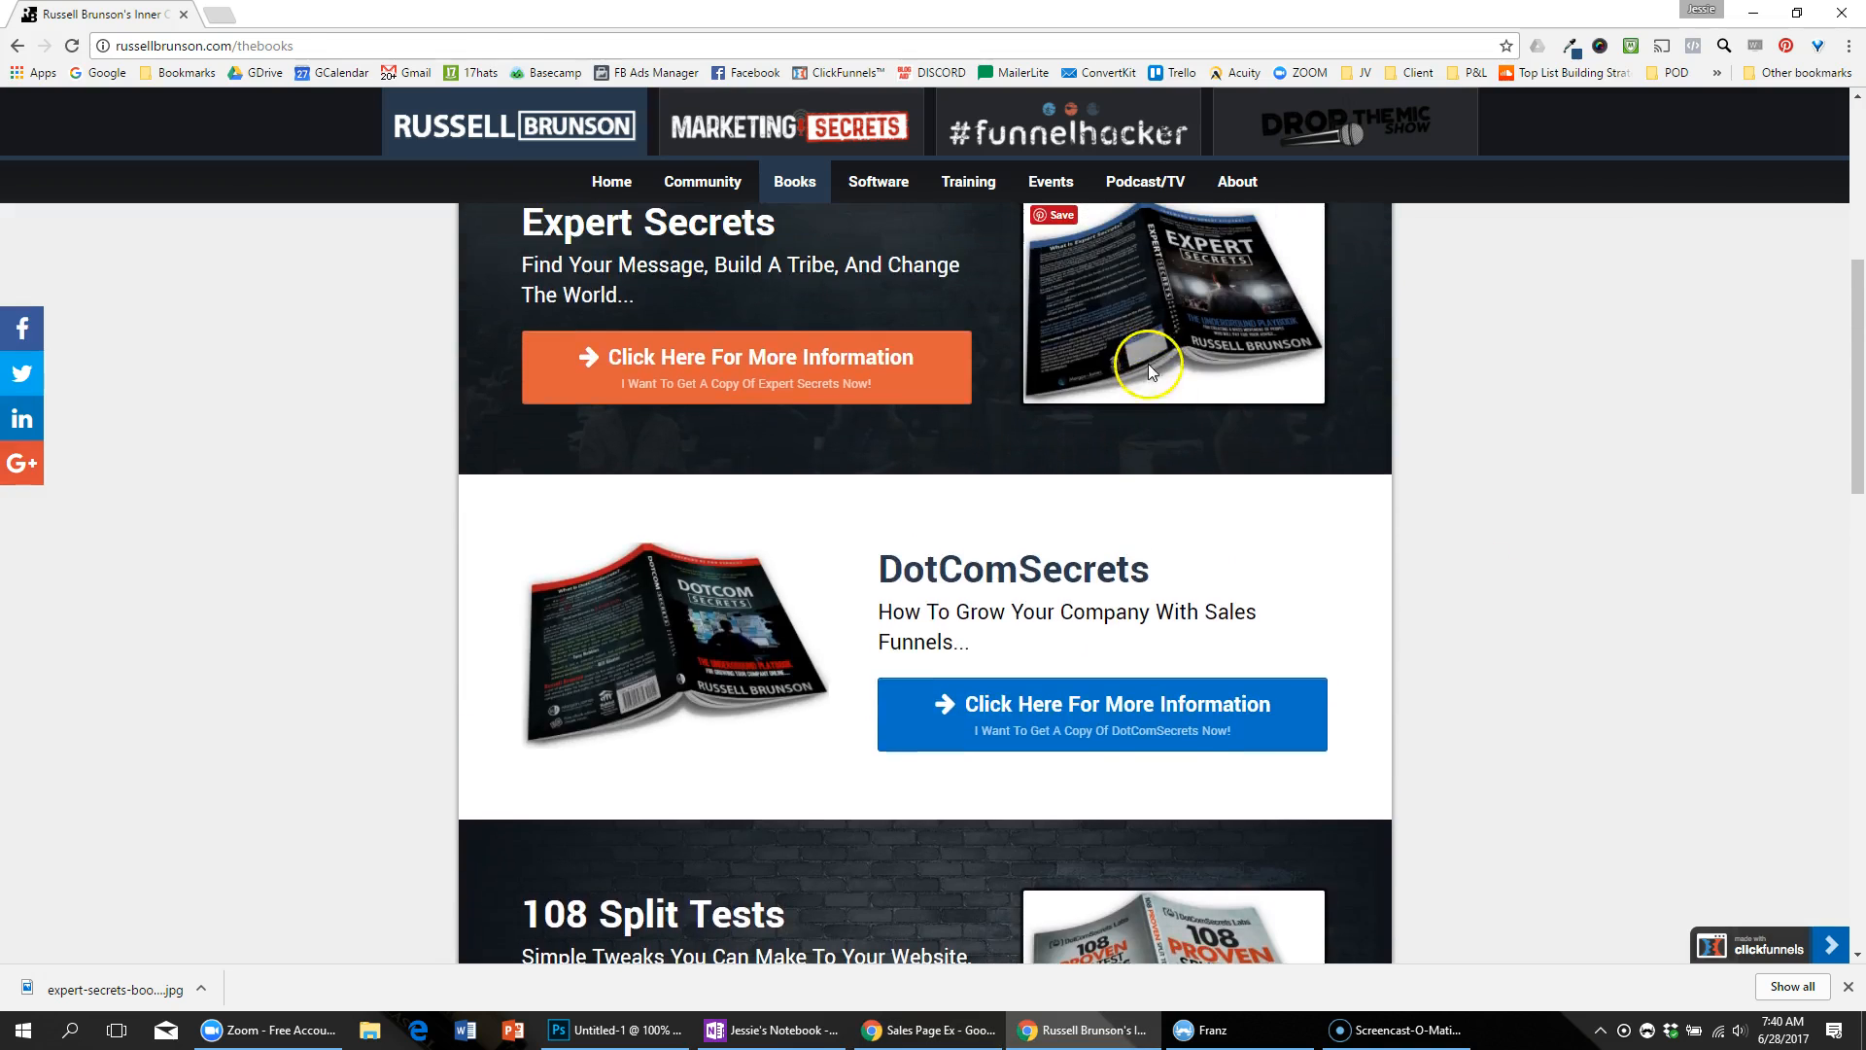
pyautogui.hotkey('alt', 'Tab')
pyautogui.scroll(-1, 1128, 426)
pyautogui.scroll(2, 1142, 433)
pyautogui.scroll(-2, 1610, 549)
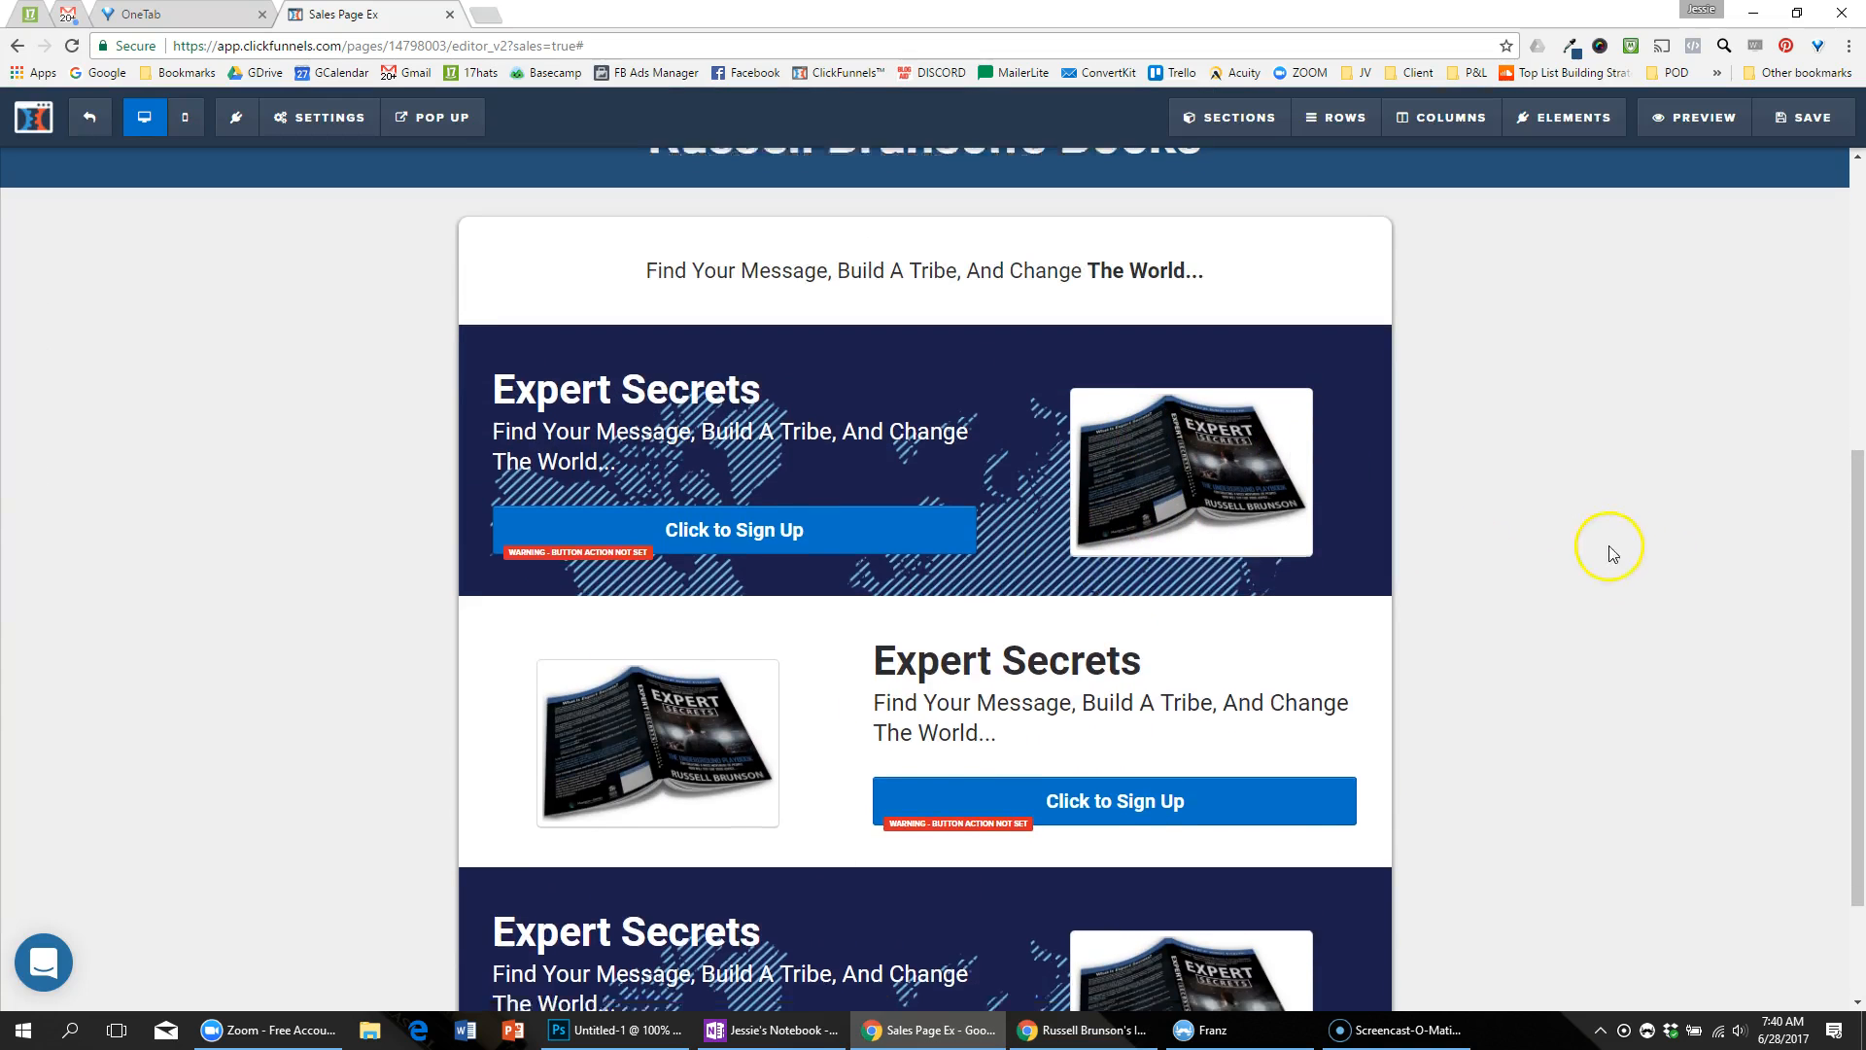
pyautogui.hotkey('alt', 'Tab')
pyautogui.scroll(-10, 1158, 521)
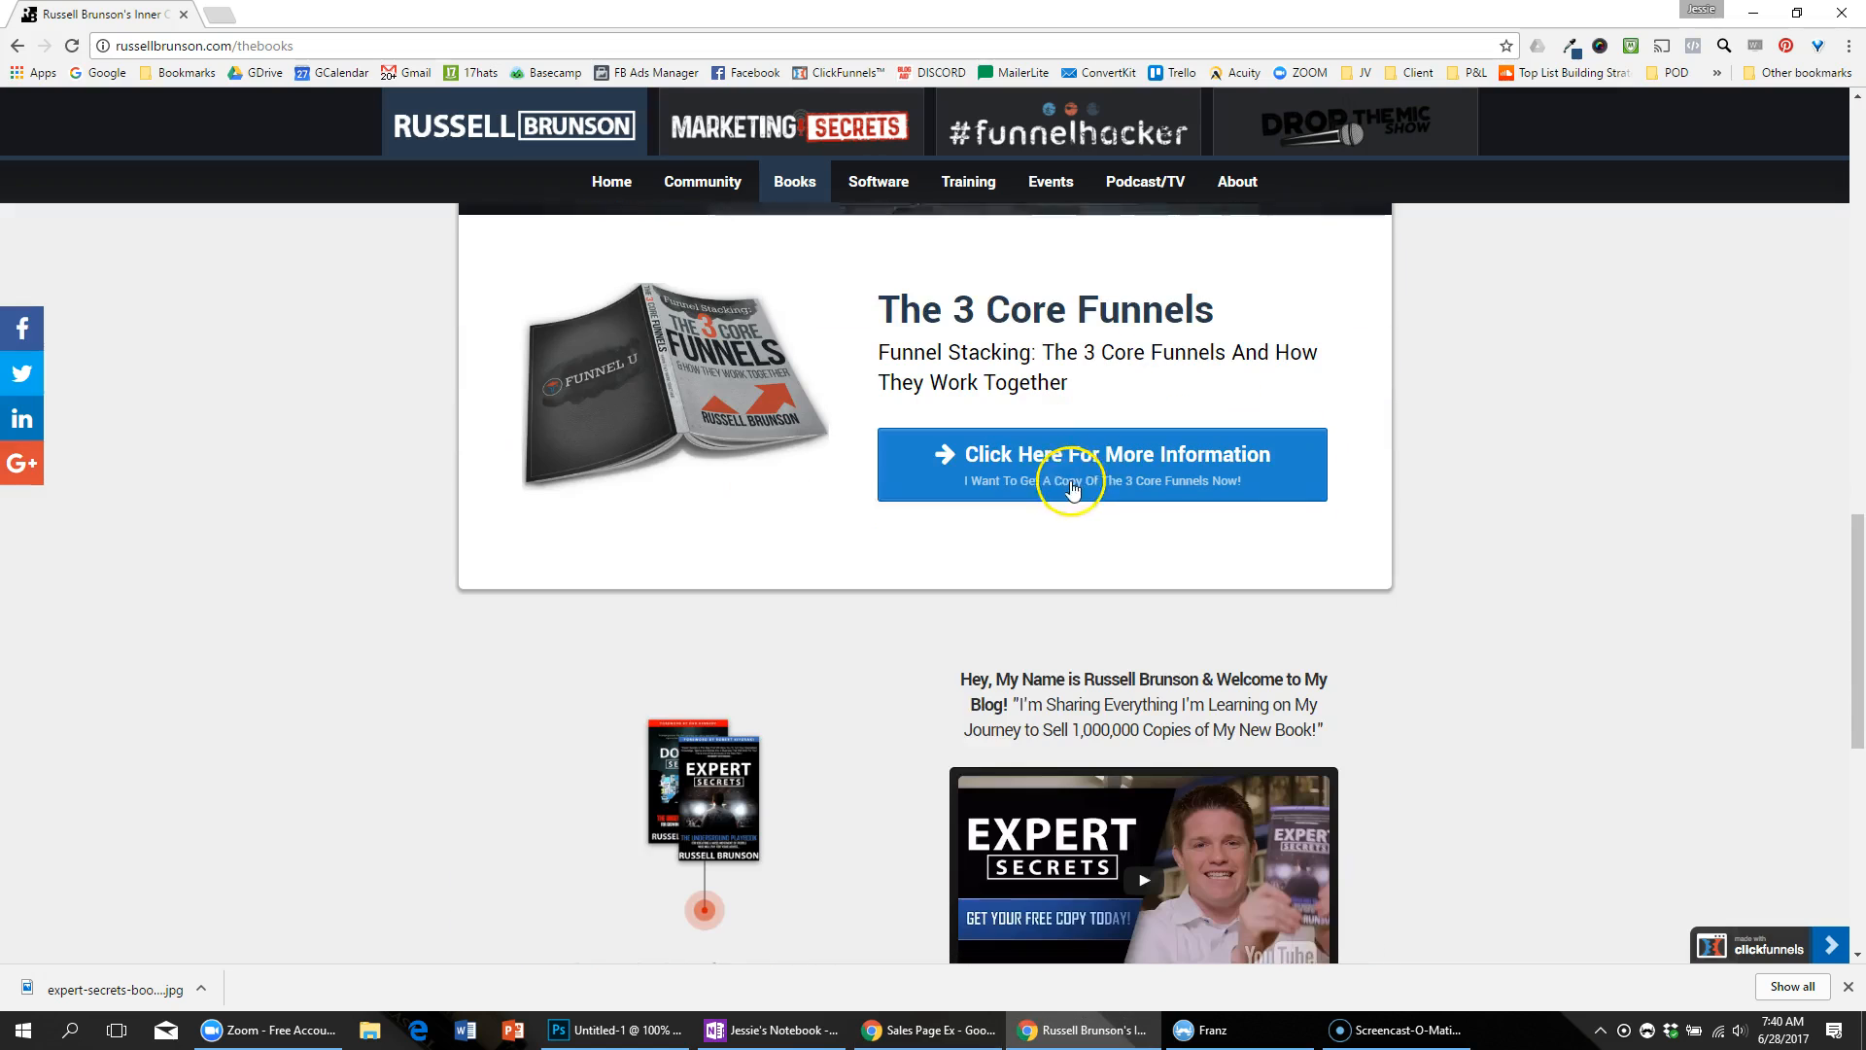
pyautogui.scroll(2, 1487, 572)
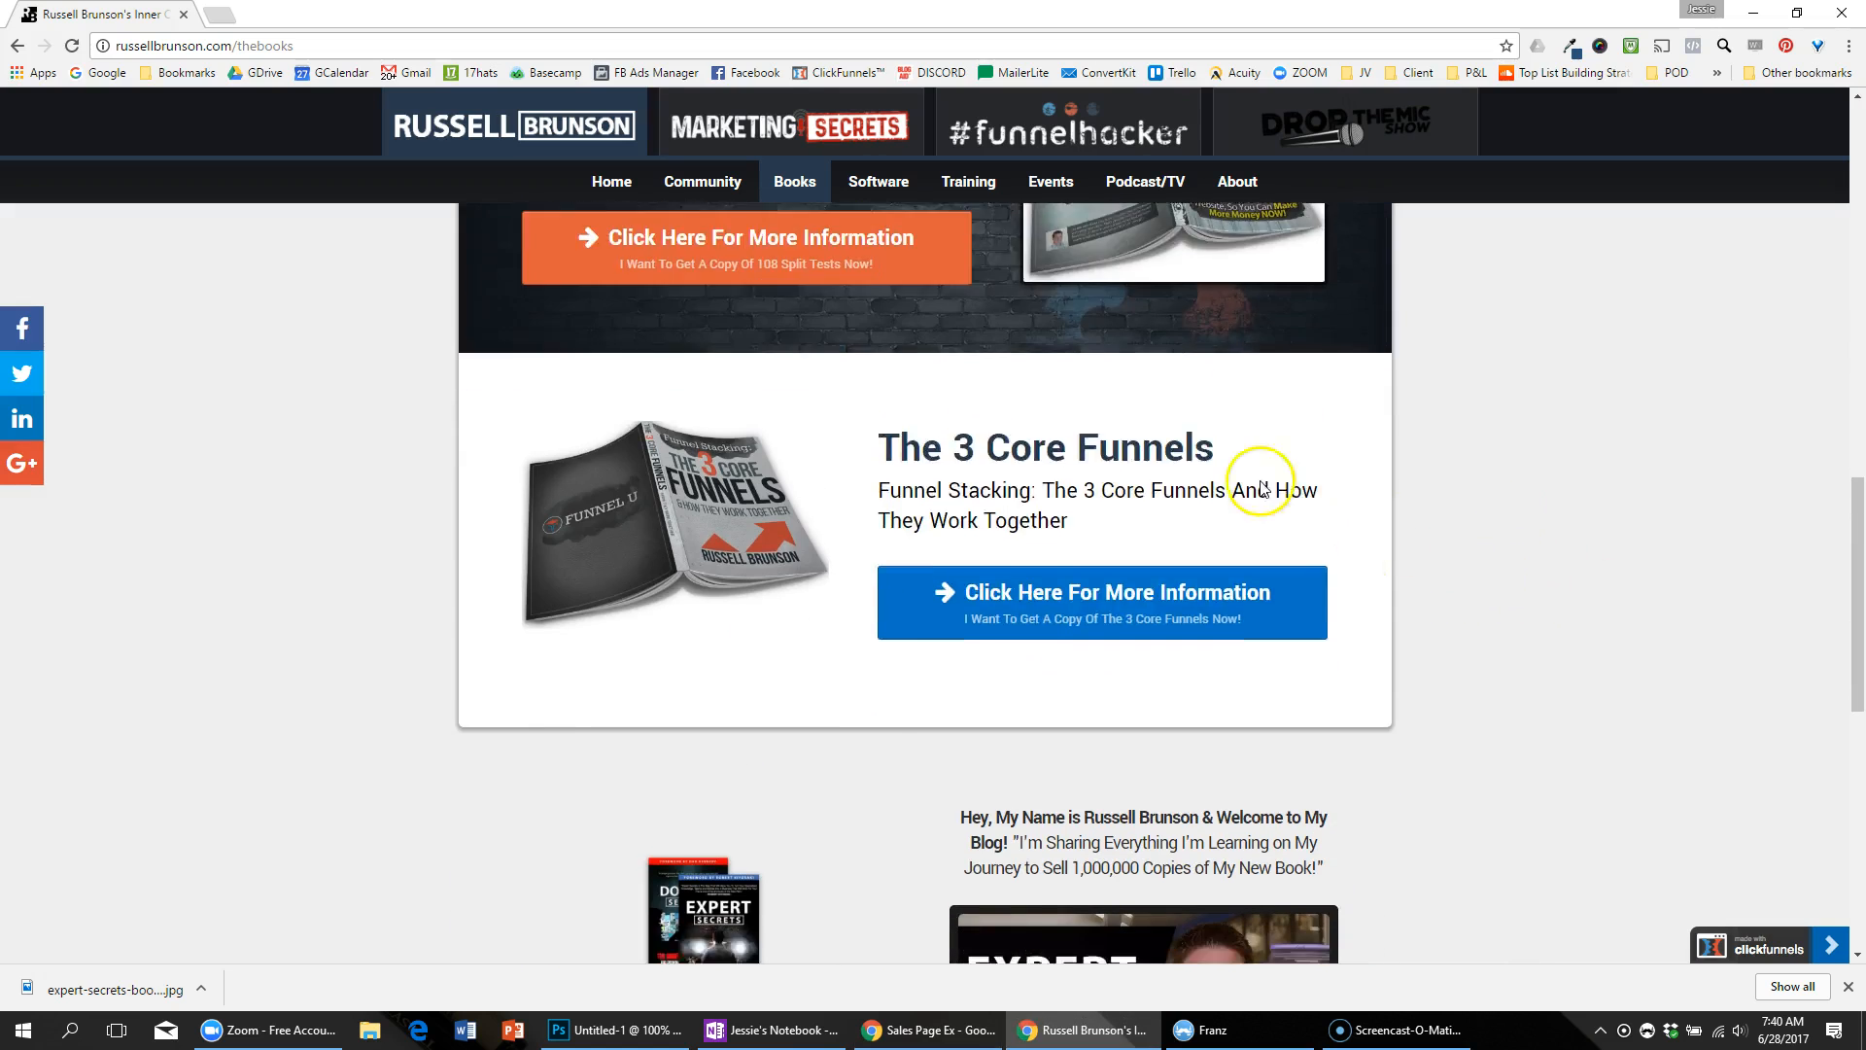
pyautogui.scroll(-3, 1361, 491)
pyautogui.scroll(6, 1396, 484)
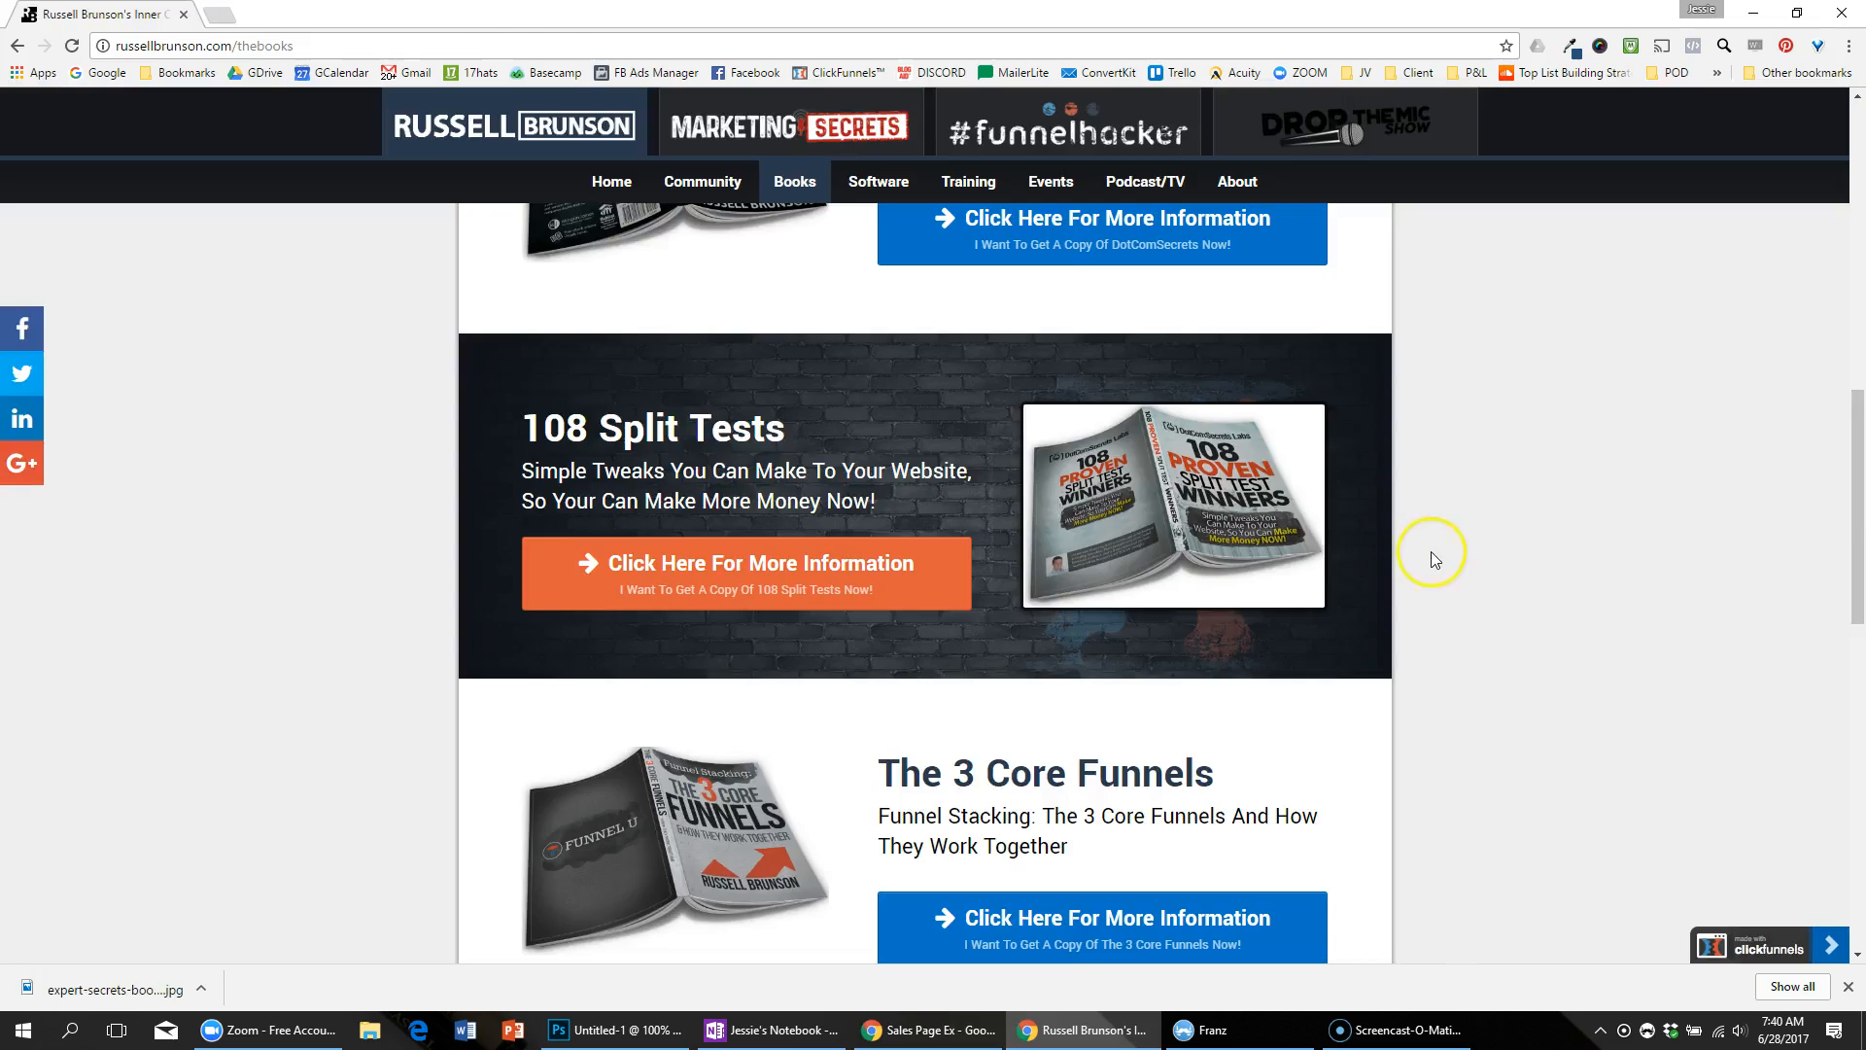
# Step: Return to the page editor, save the sales page and open its preview
pyautogui.hotkey('alt', 'Tab')
pyautogui.scroll(1, 1449, 583)
pyautogui.scroll(7, 1458, 601)
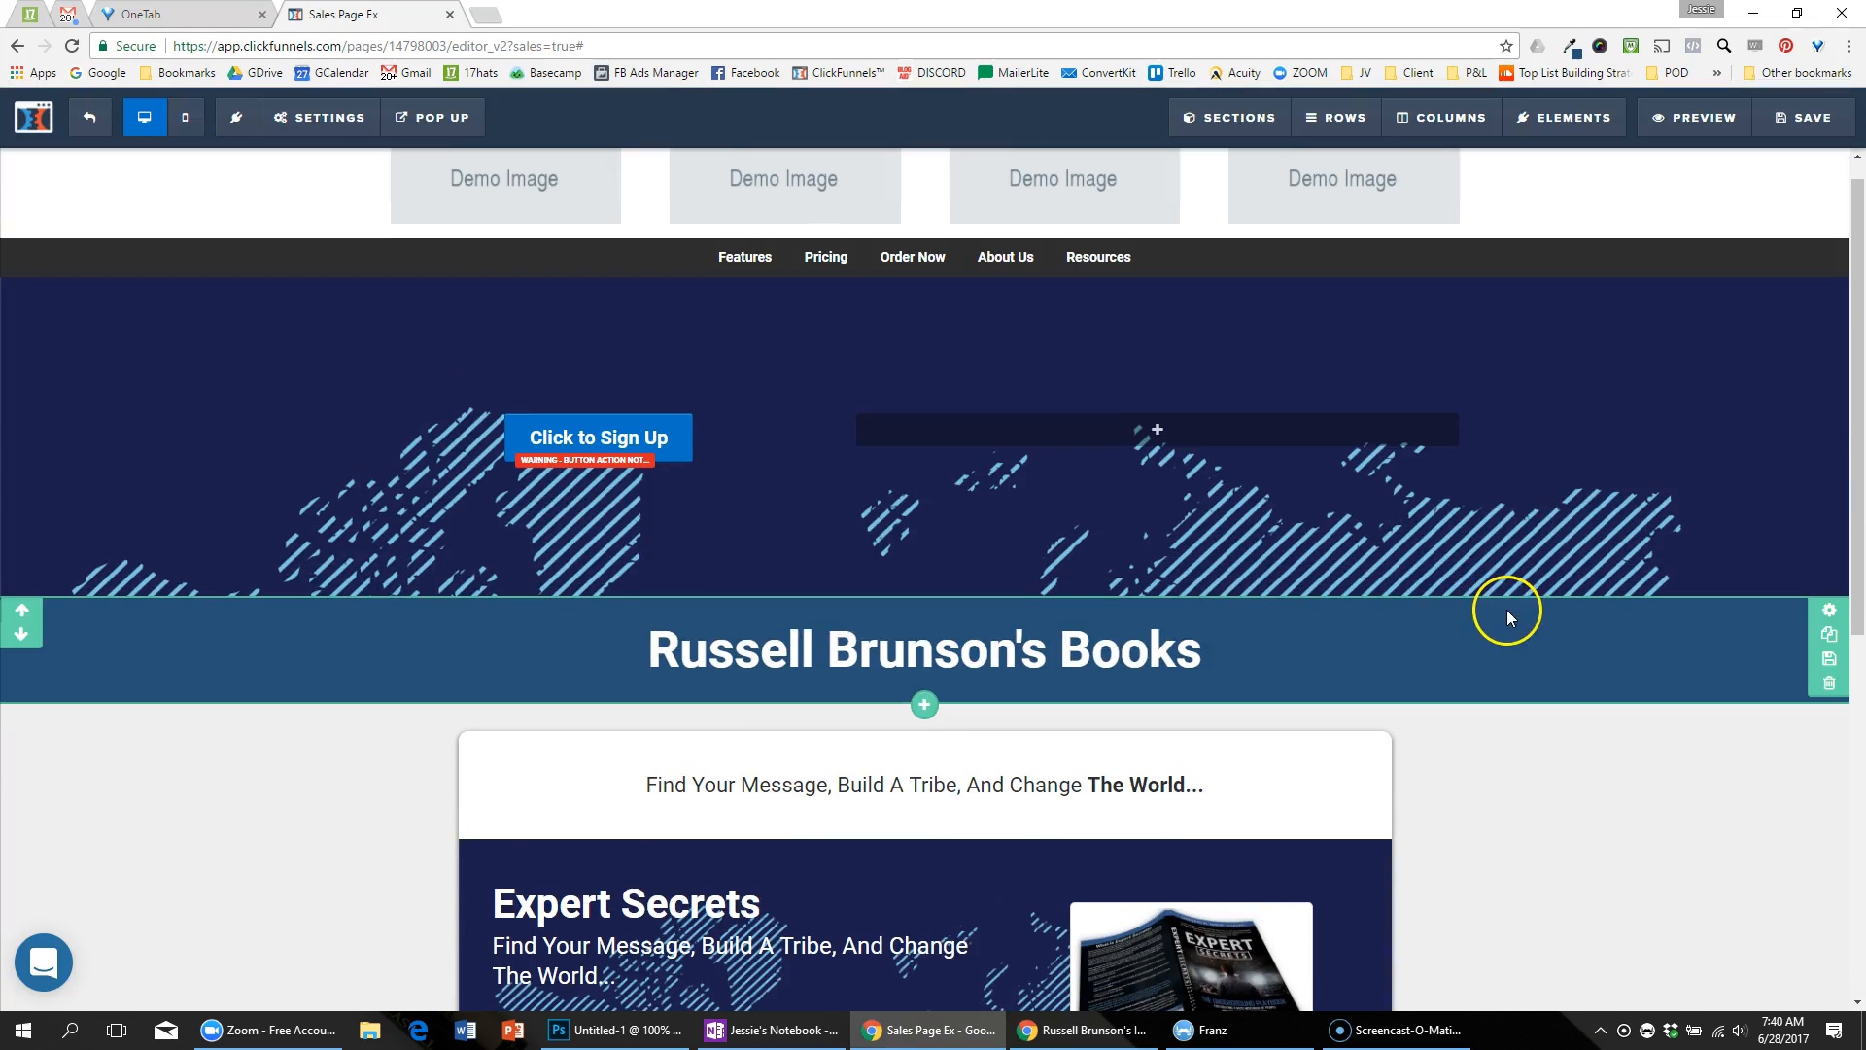
pyautogui.click(1805, 117)
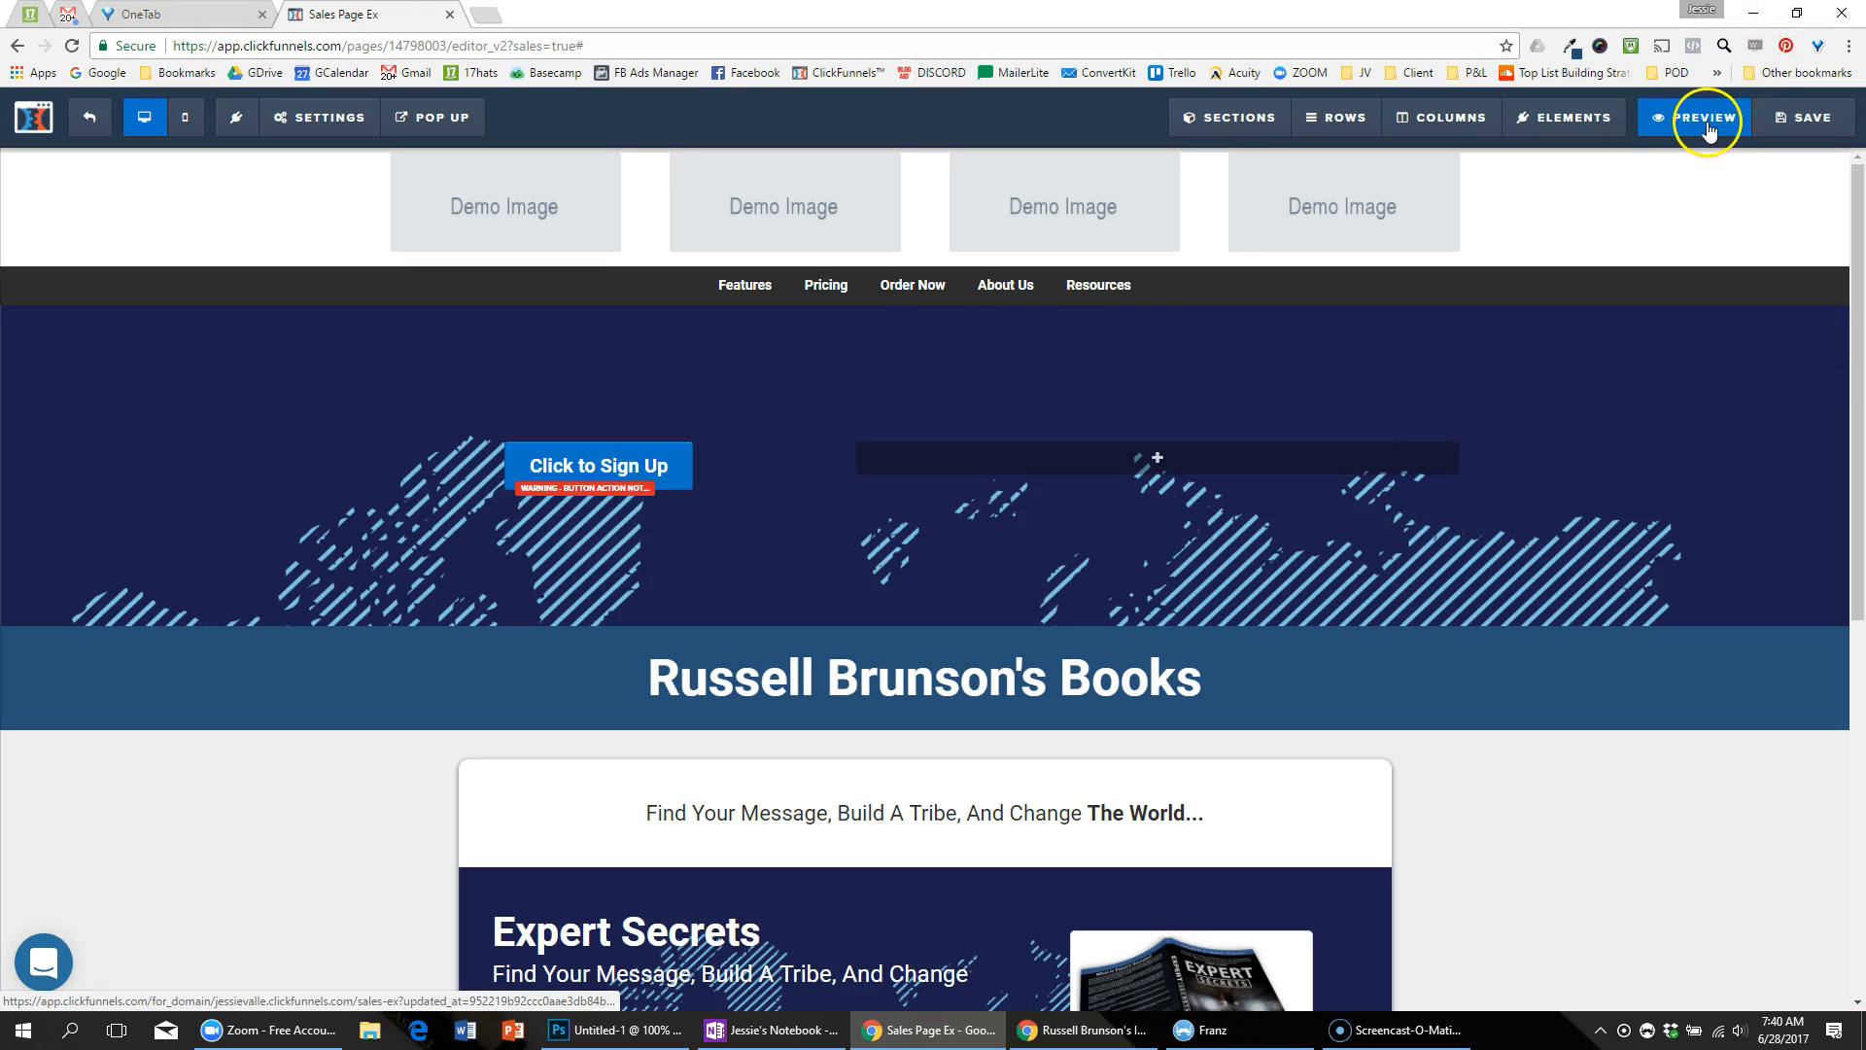
pyautogui.click(1708, 131)
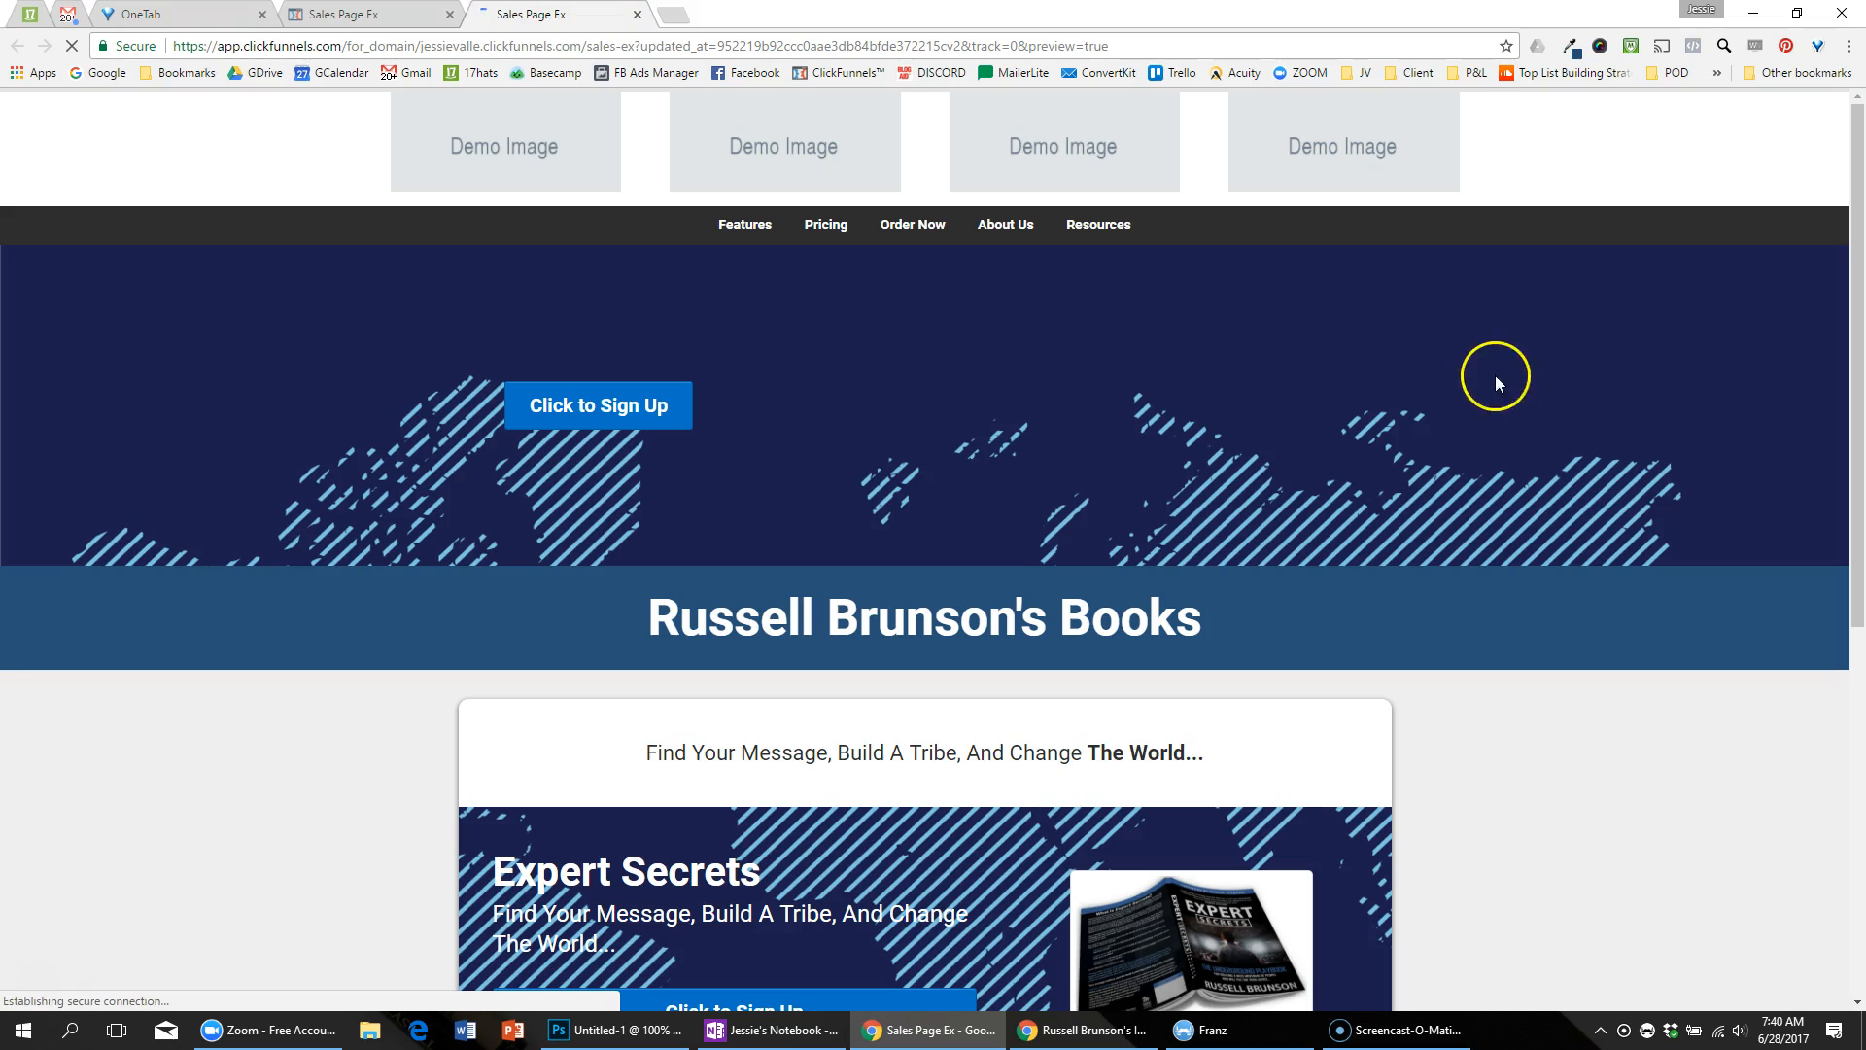
# Step: Examine how the map backgrounds of the book rows behave while the preview scrolls, and close the preview
pyautogui.scroll(-7, 1479, 293)
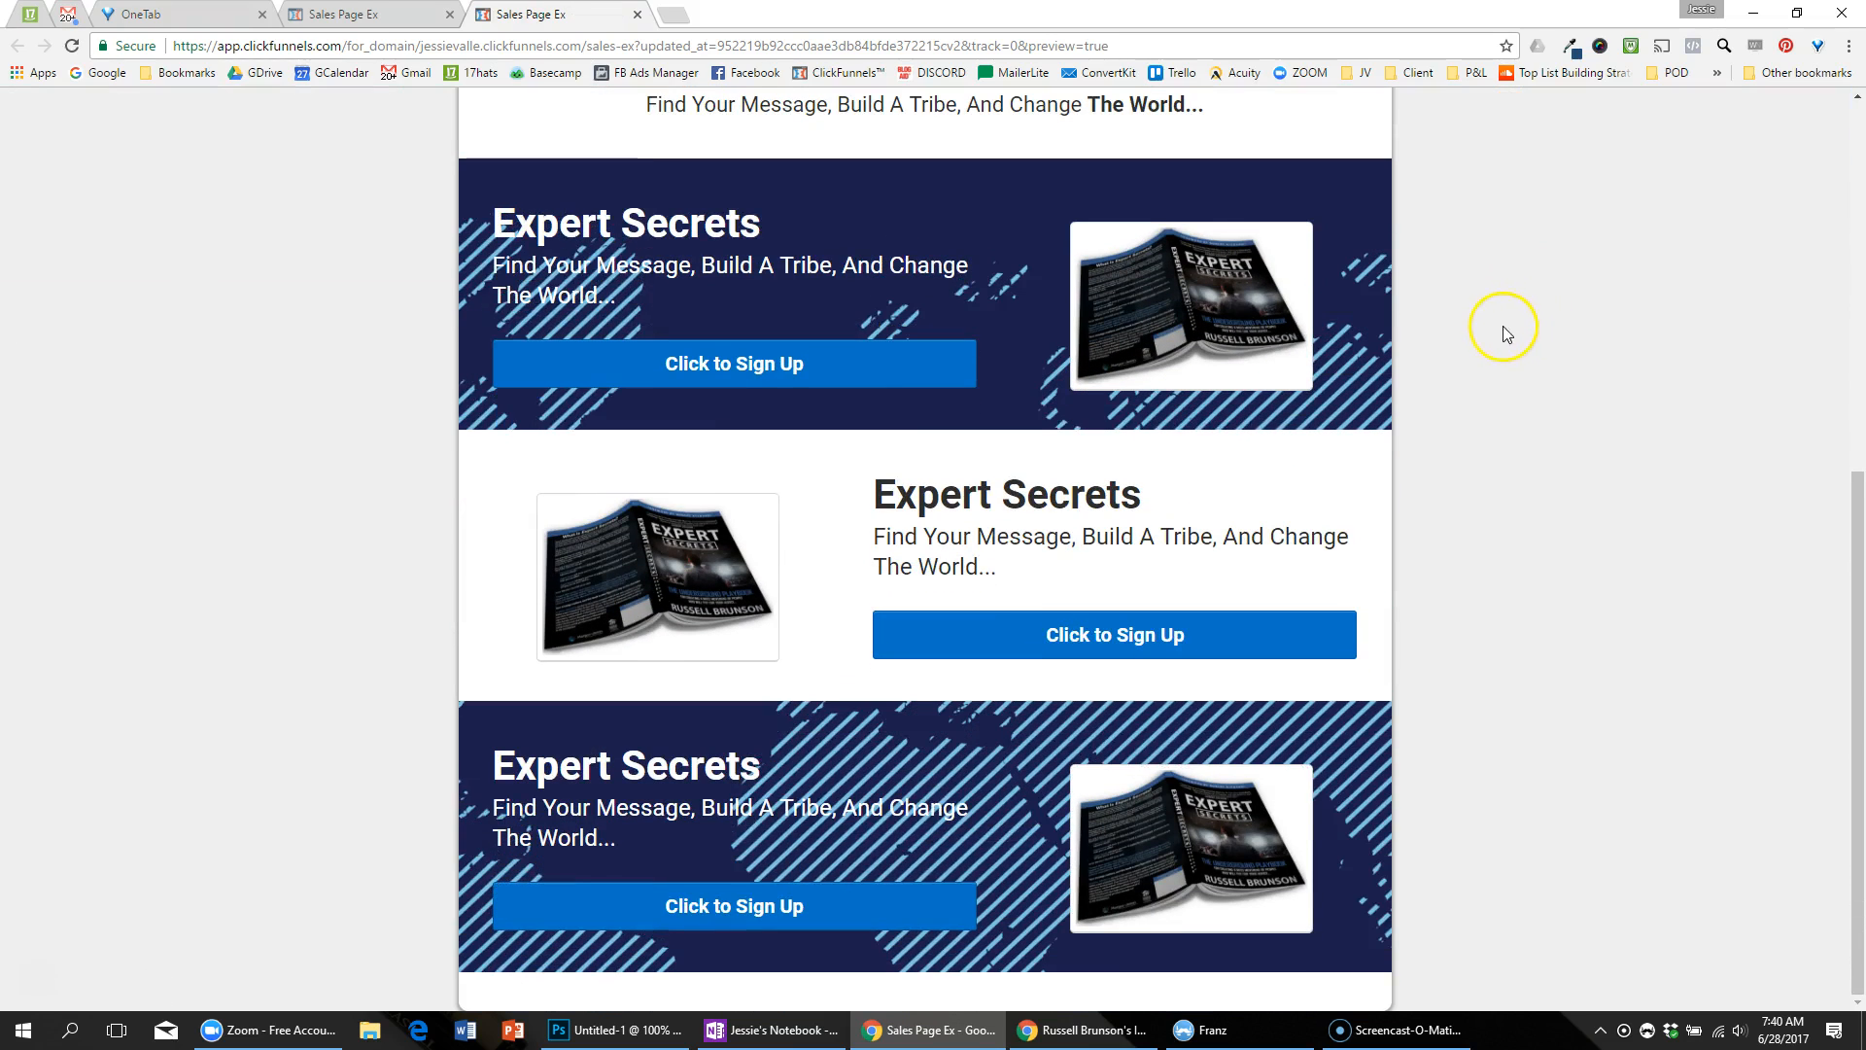
pyautogui.scroll(4, 1478, 357)
pyautogui.scroll(-3, 861, 542)
pyautogui.scroll(1, 860, 542)
pyautogui.scroll(-2, 970, 500)
pyautogui.scroll(5, 1038, 768)
pyautogui.scroll(-2, 1046, 729)
pyautogui.scroll(2, 1048, 699)
pyautogui.scroll(-3, 1035, 661)
pyautogui.scroll(-2, 1026, 614)
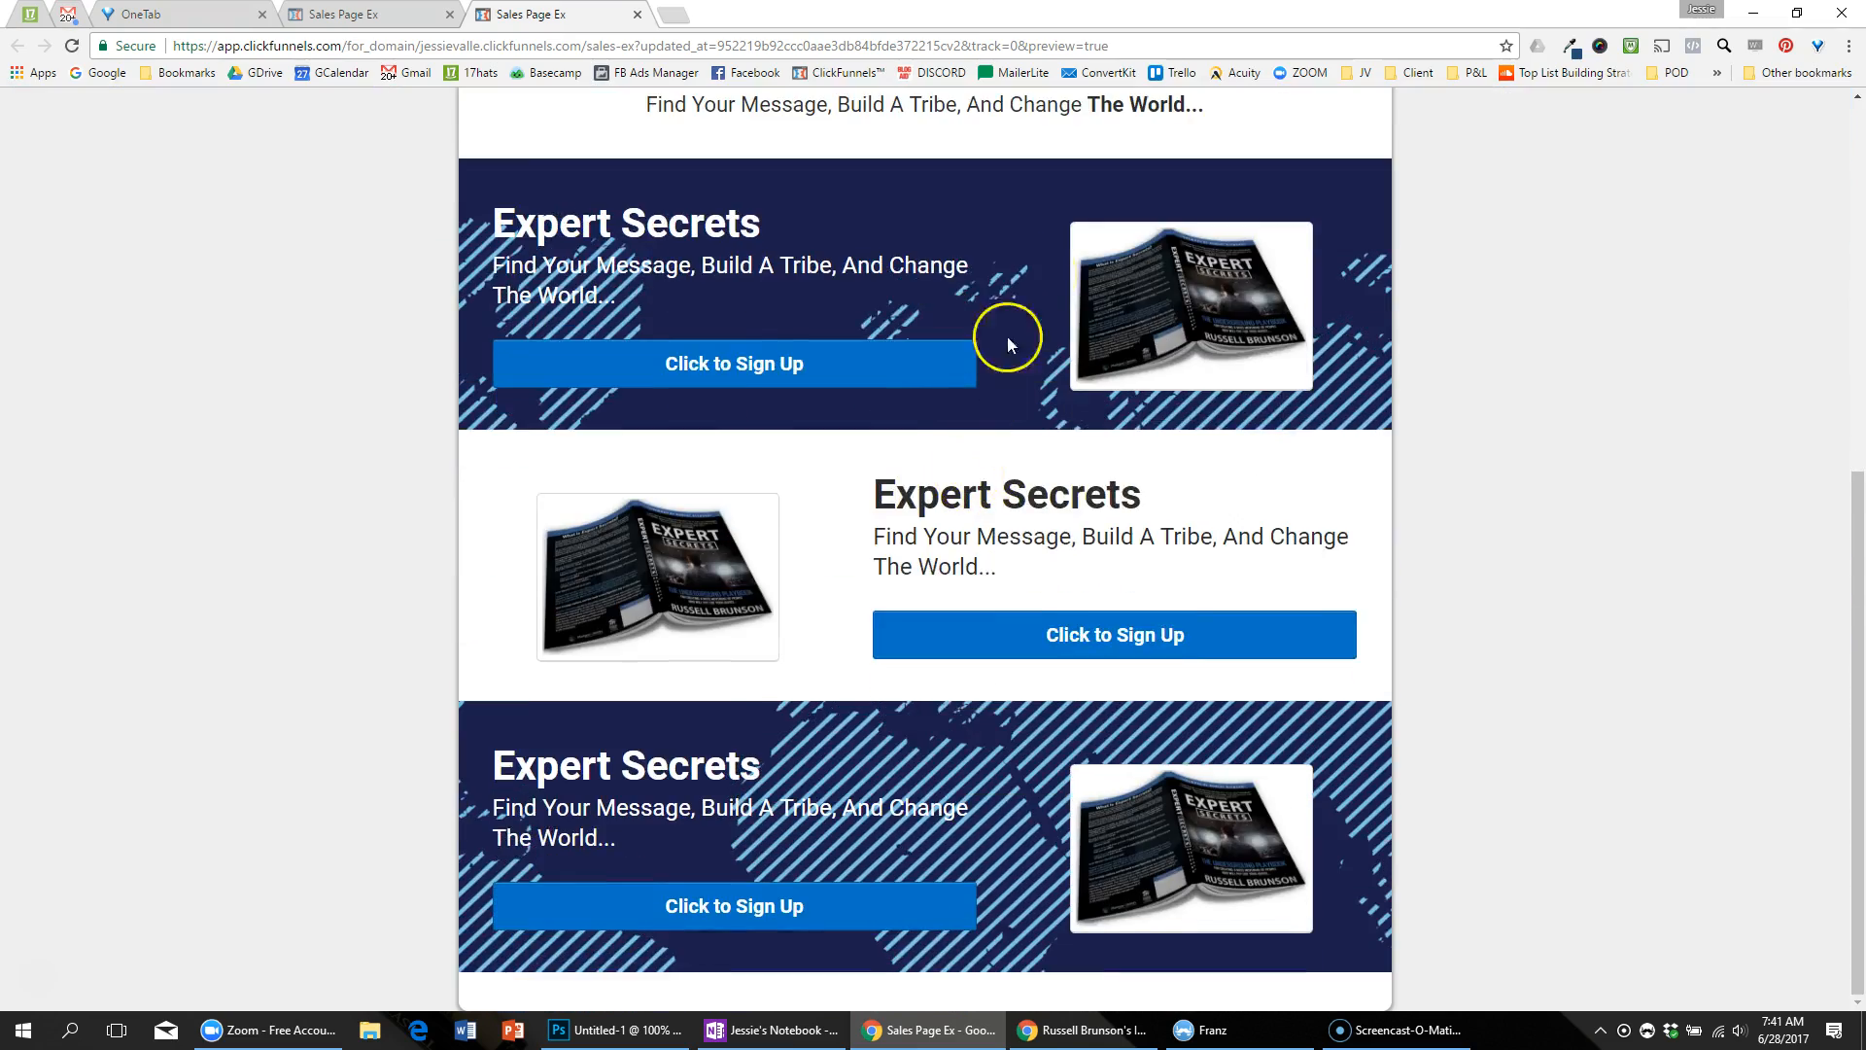
pyautogui.scroll(2, 995, 456)
pyautogui.scroll(-2, 1003, 544)
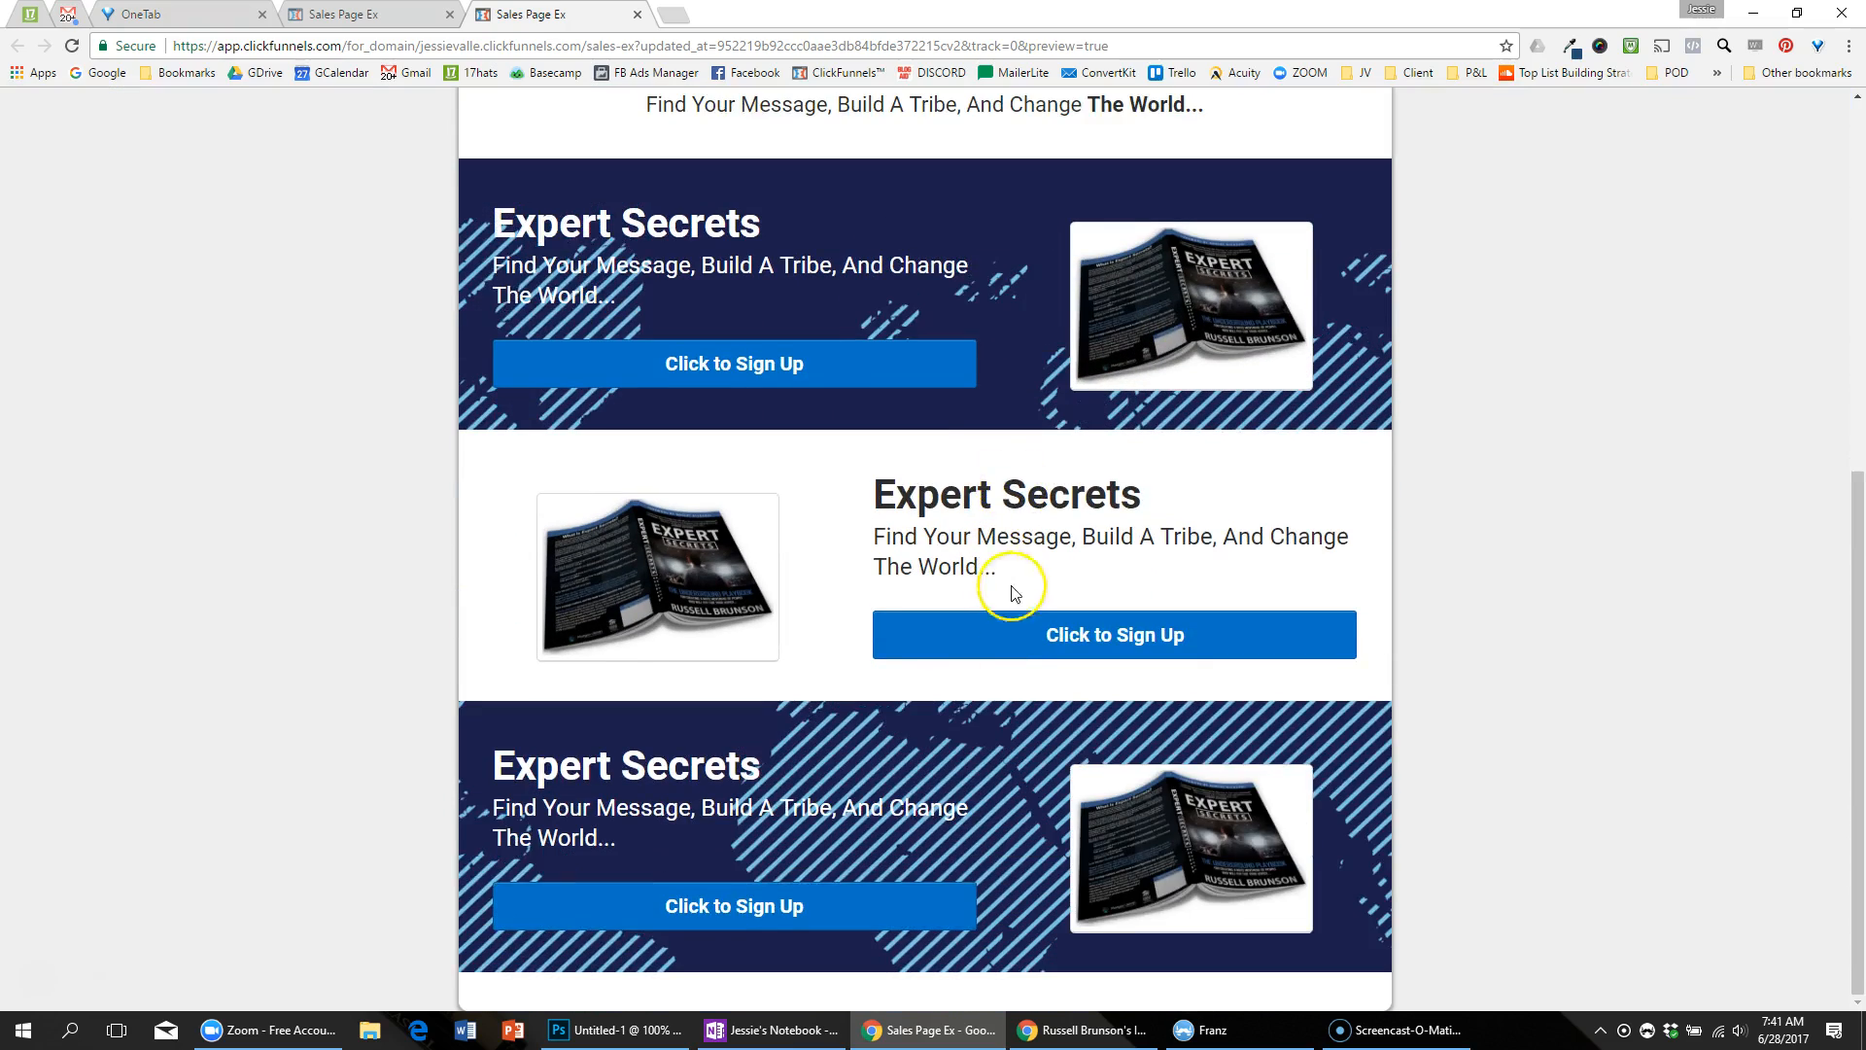
pyautogui.scroll(2, 1039, 652)
pyautogui.scroll(3, 885, 408)
pyautogui.click(636, 14)
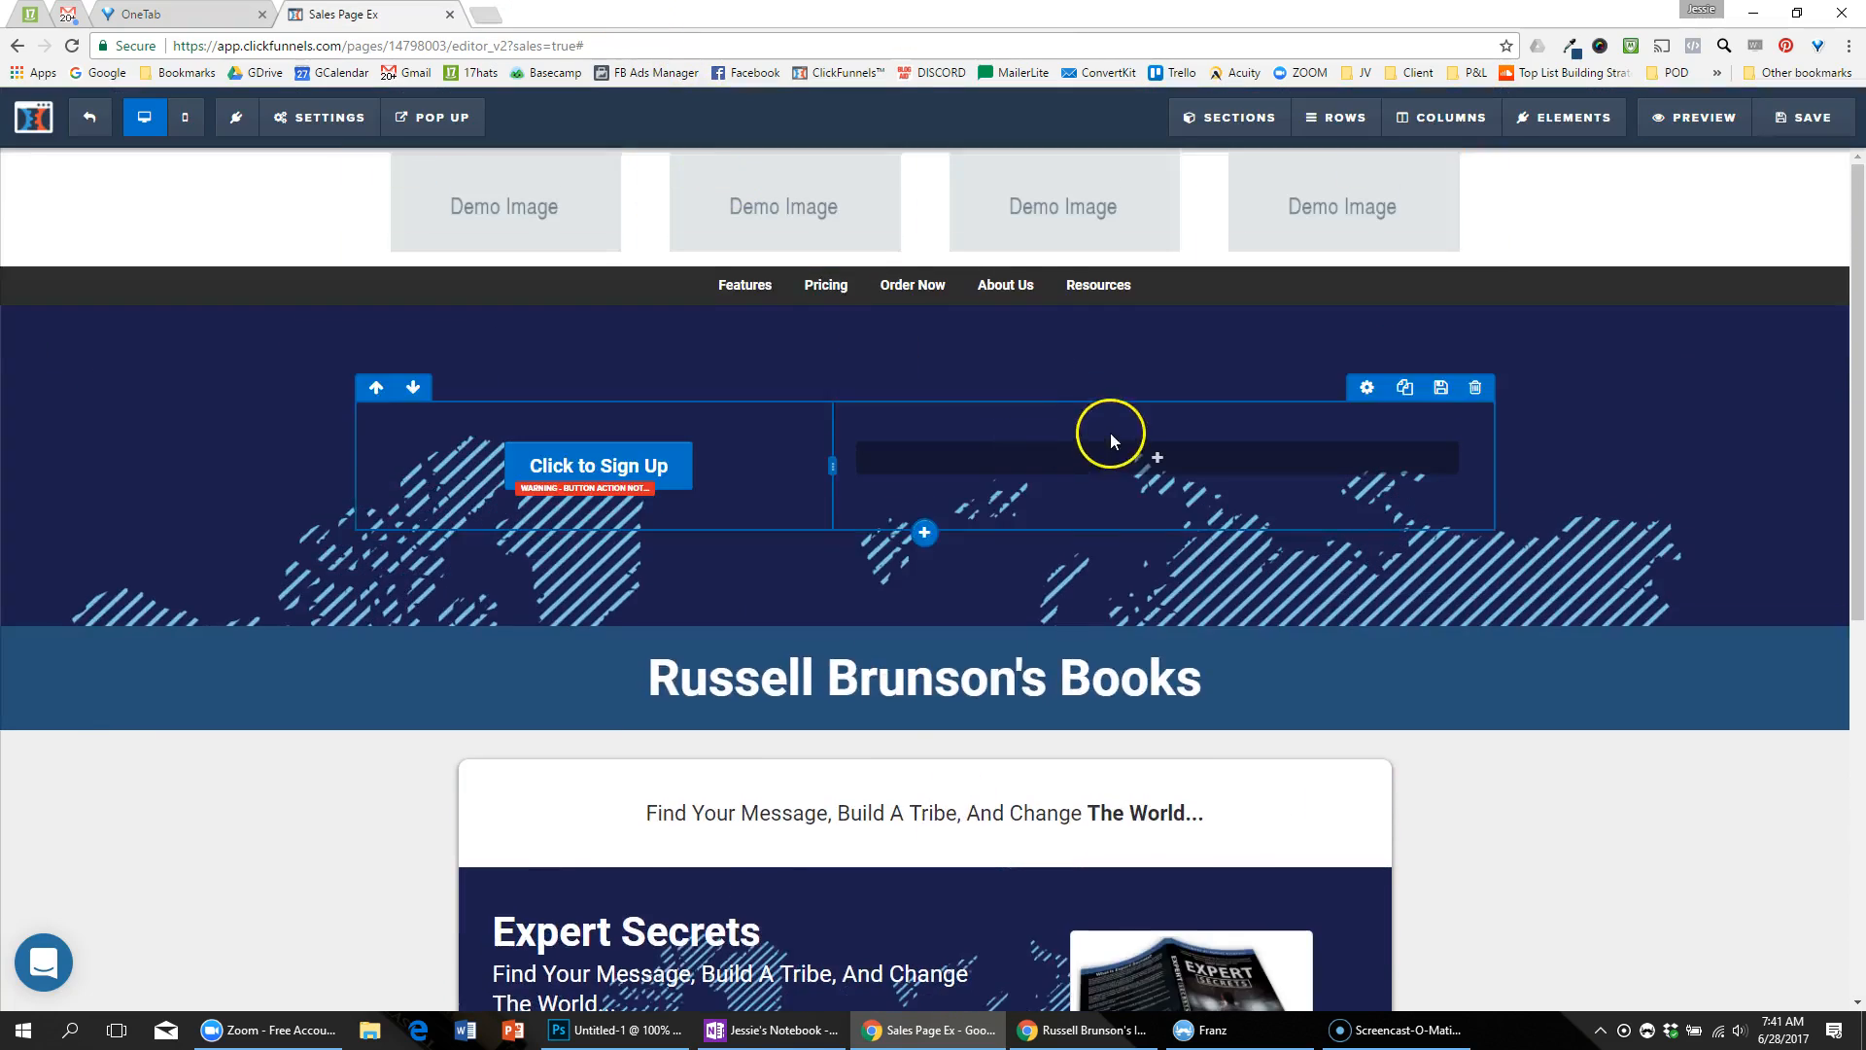
# Step: Set the background image position of the first dark book row to Fill 100% Width
pyautogui.scroll(-4, 1167, 457)
pyautogui.click(1265, 465)
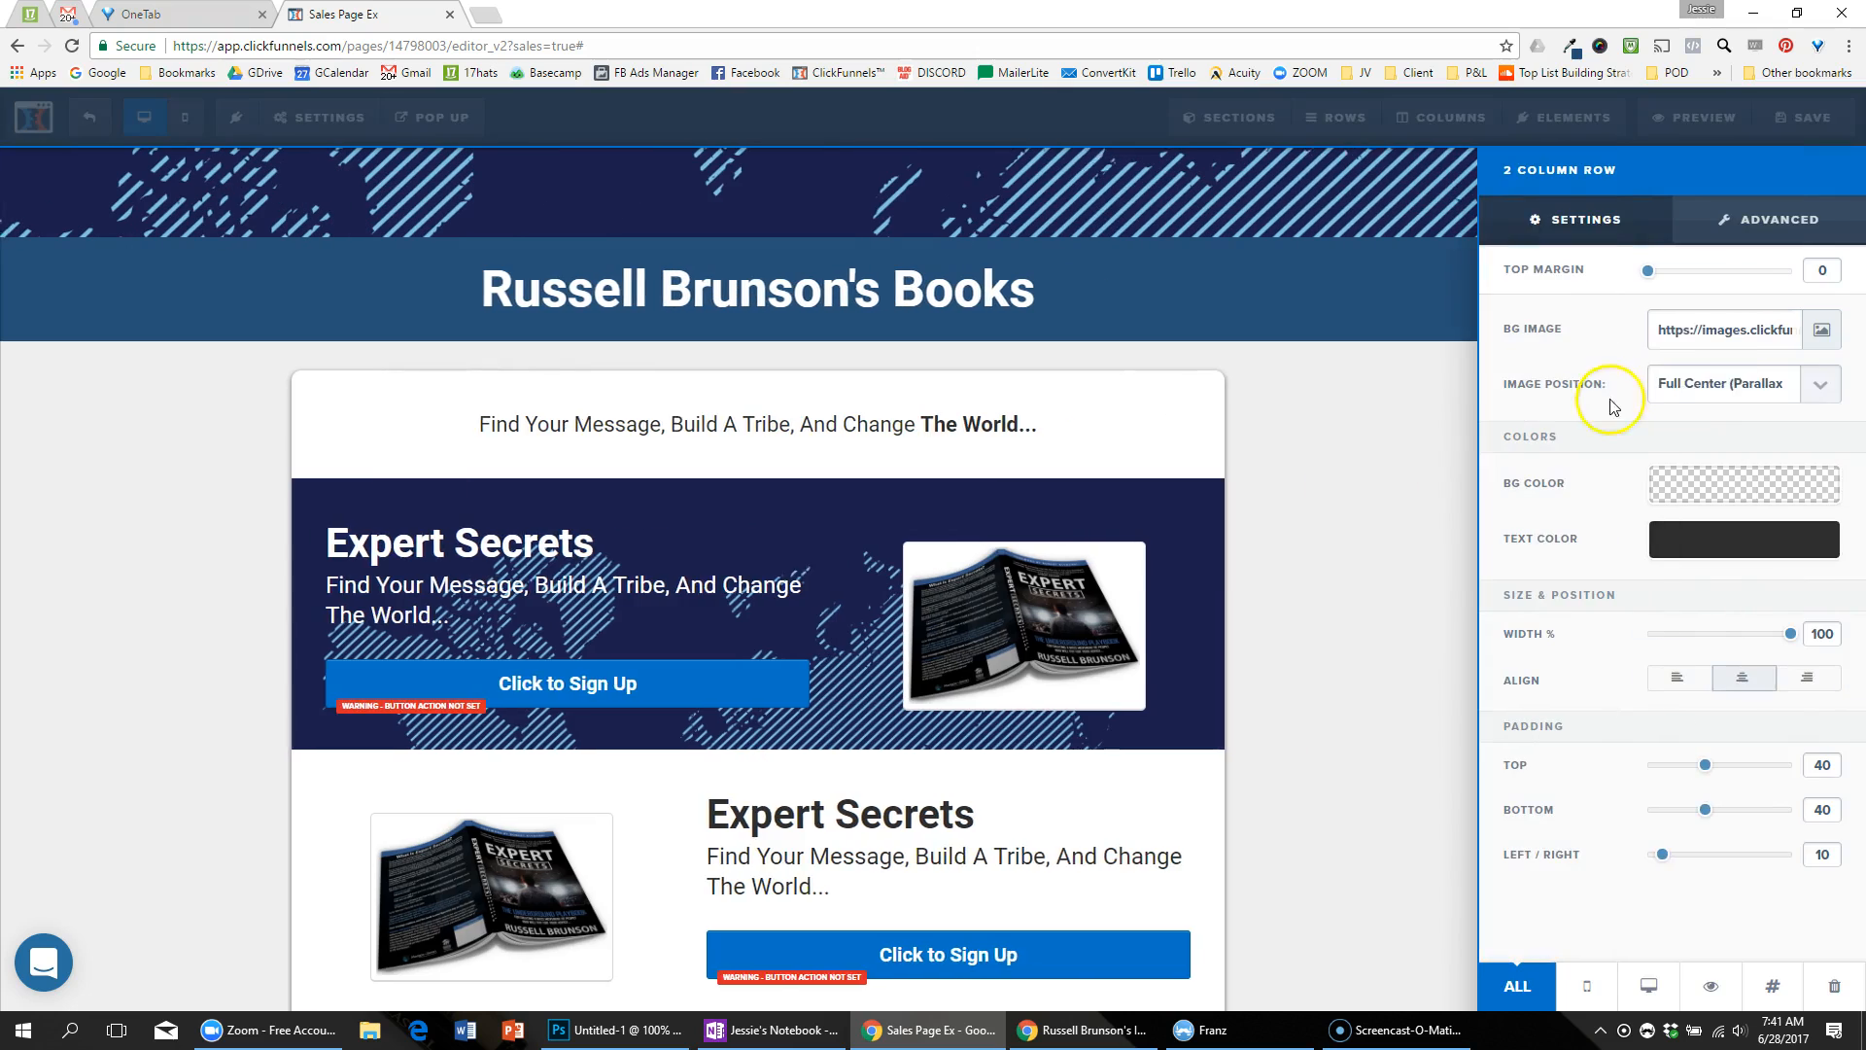
pyautogui.click(1803, 382)
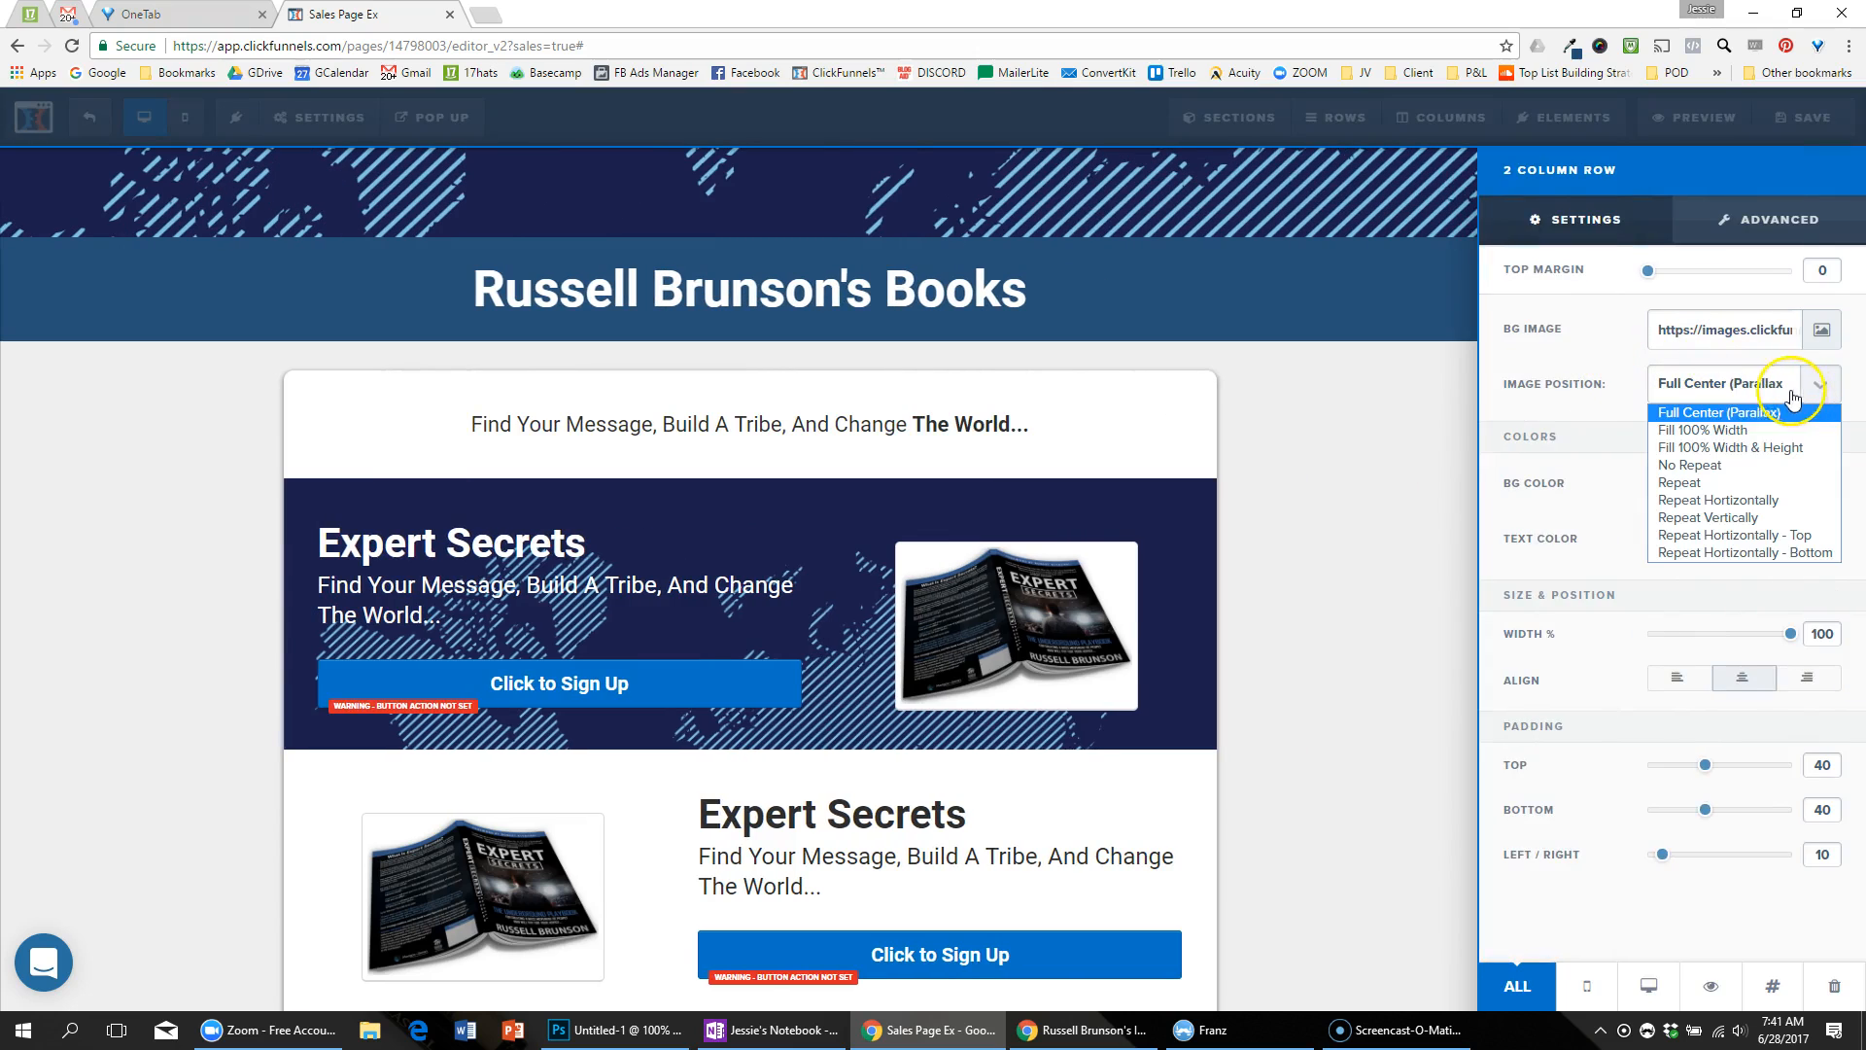
pyautogui.click(1736, 433)
pyautogui.click(1215, 681)
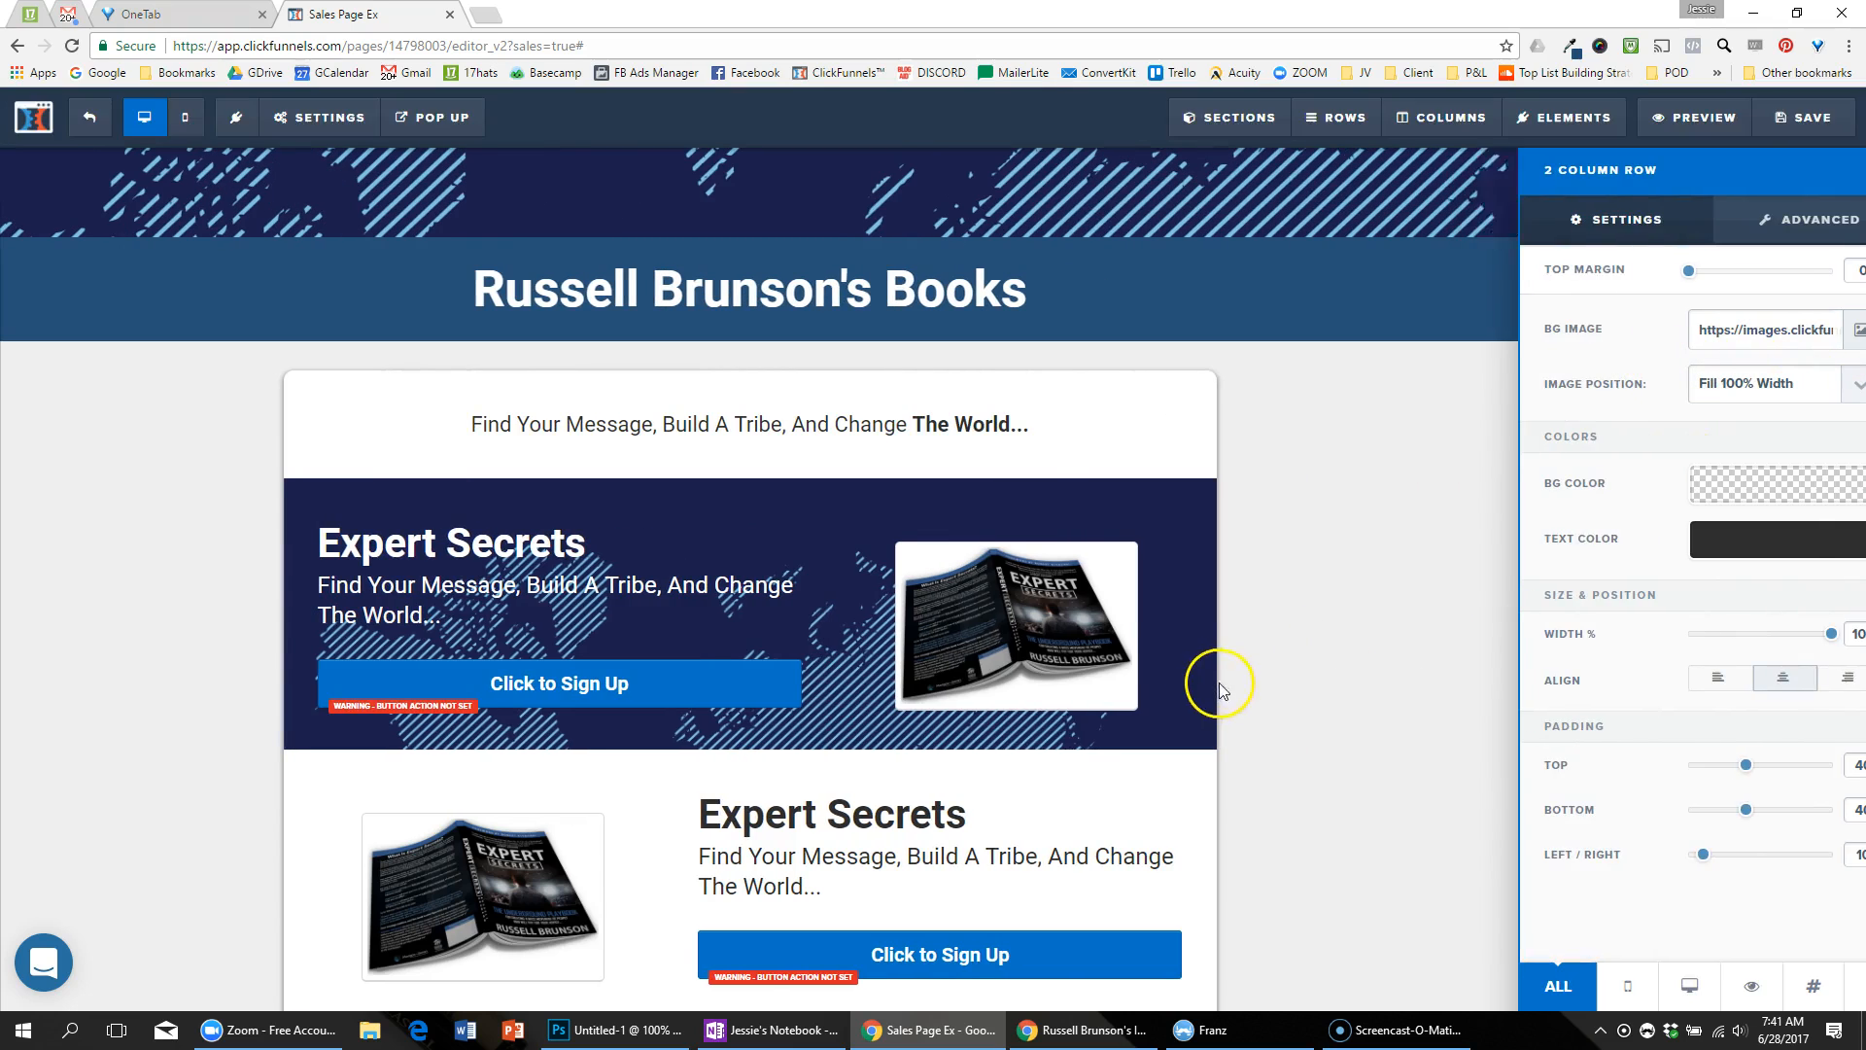
# Step: Save the sales page and check in its preview how the book rows' map backgrounds scroll
pyautogui.click(1838, 117)
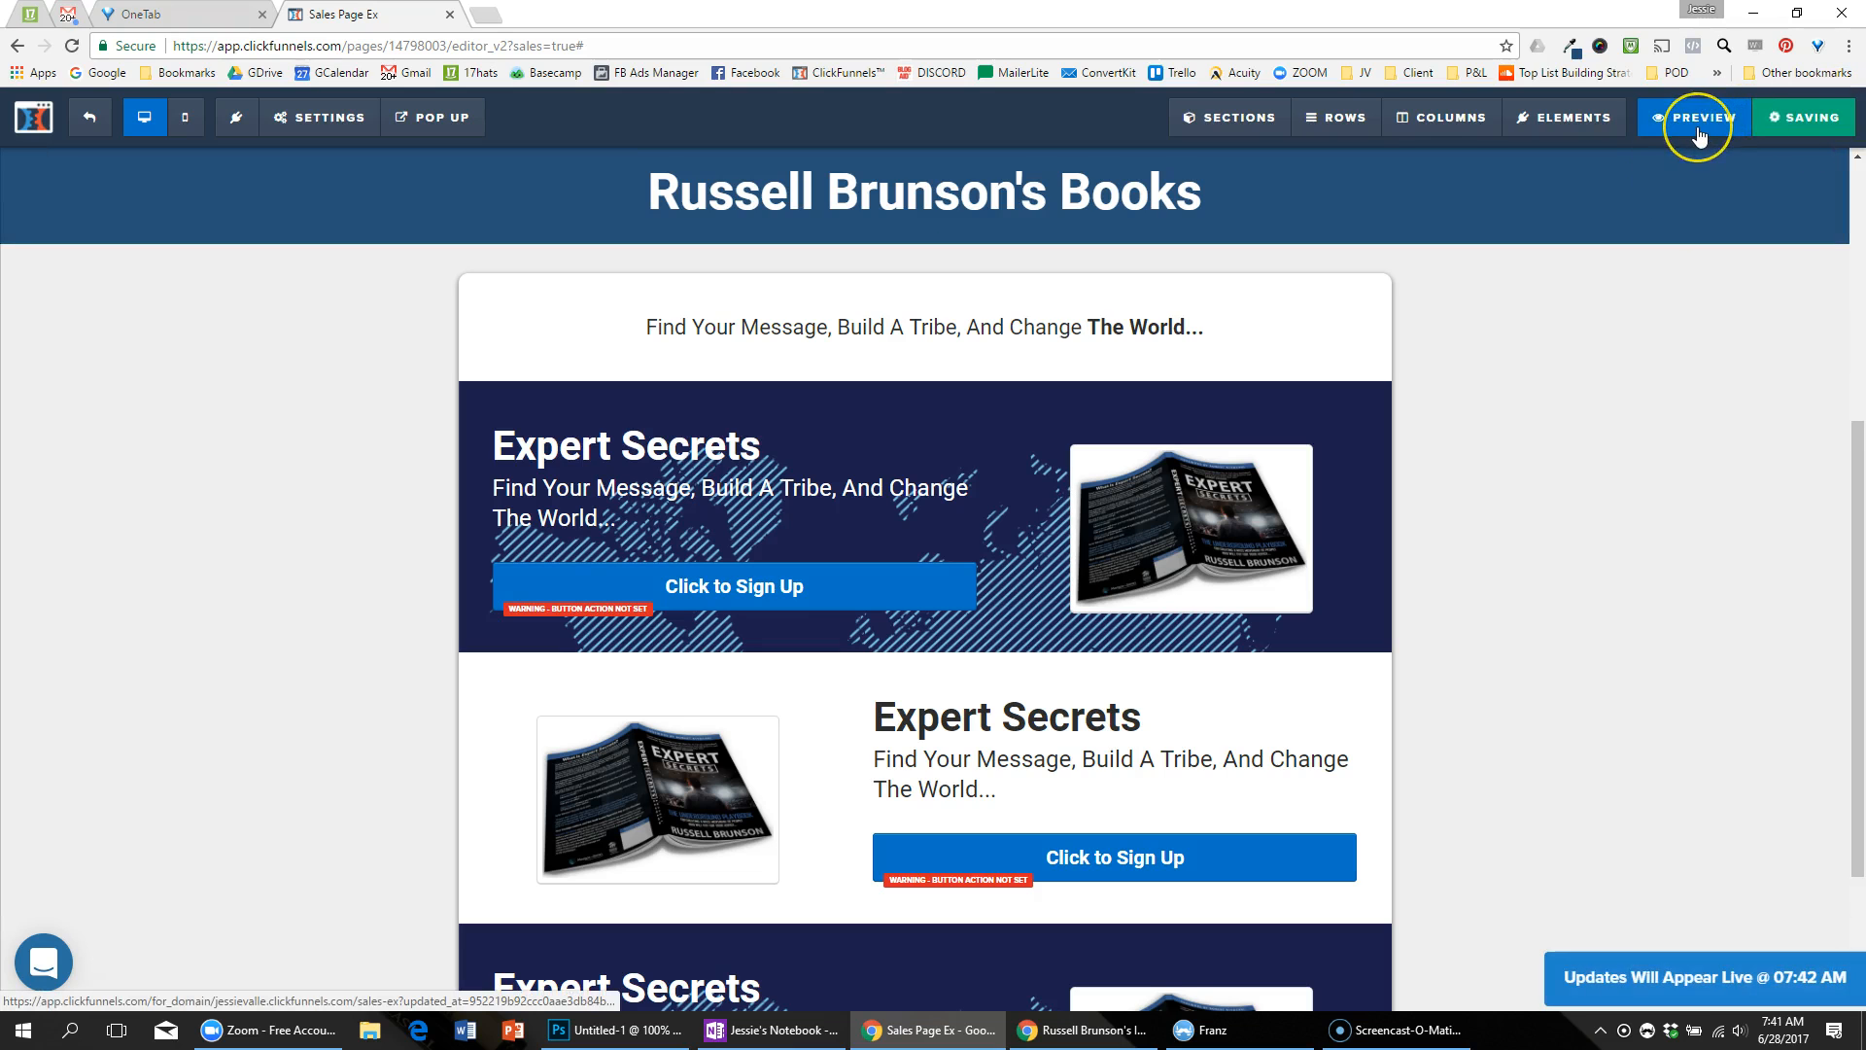
pyautogui.click(1699, 136)
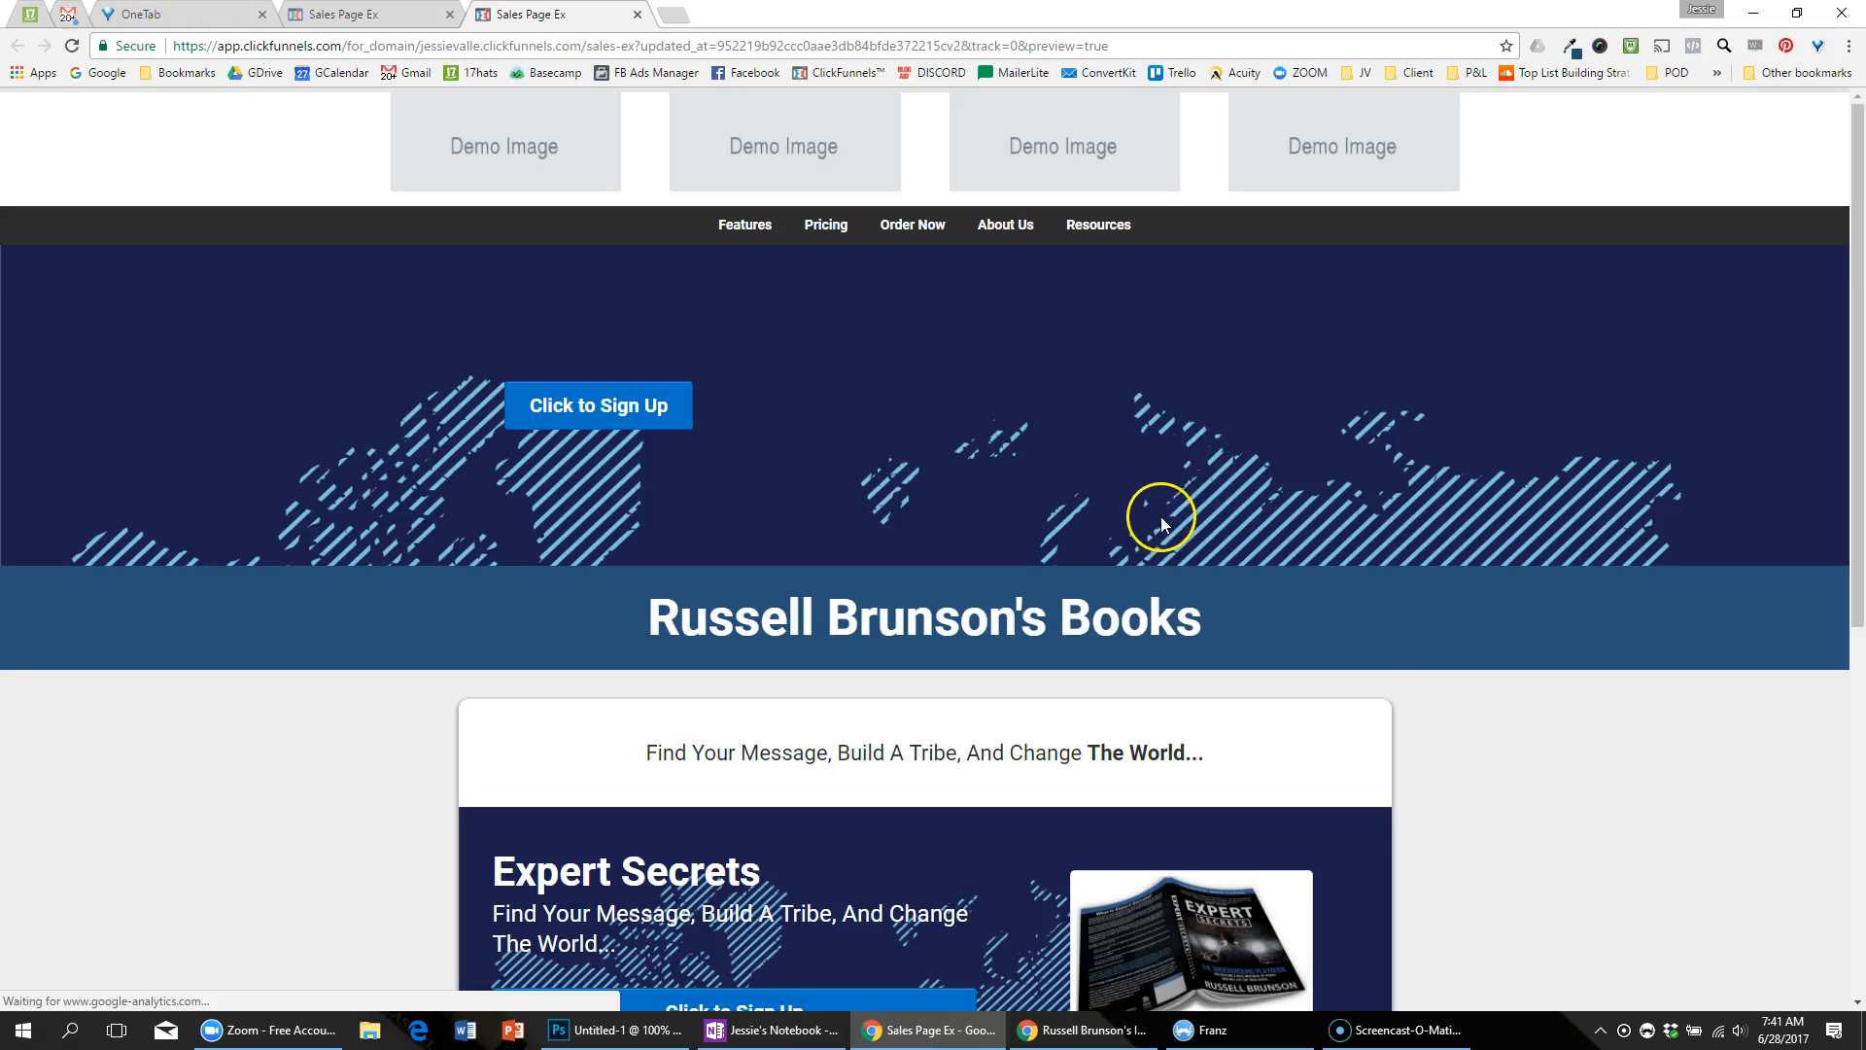
pyautogui.scroll(-4, 1157, 516)
pyautogui.scroll(-2, 1050, 496)
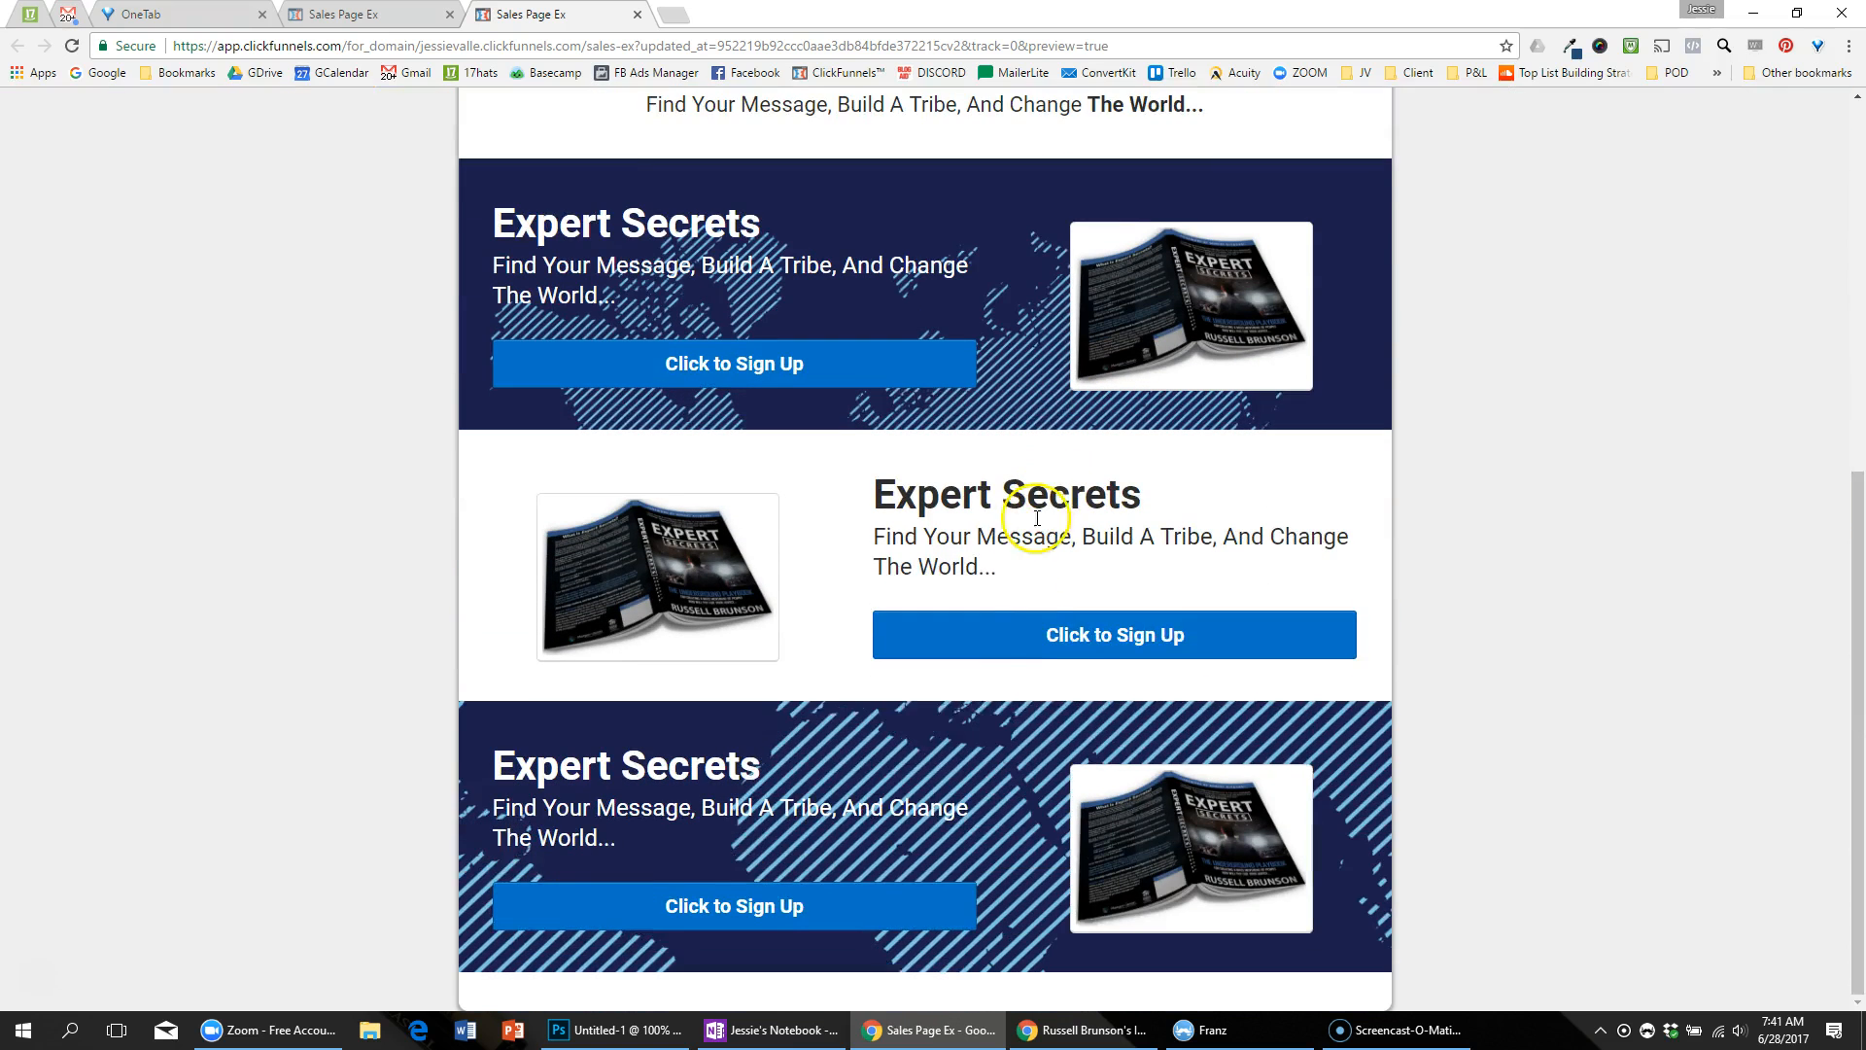
pyautogui.scroll(1, 972, 680)
pyautogui.scroll(-1, 967, 741)
pyautogui.scroll(3, 996, 731)
pyautogui.scroll(-3, 977, 819)
pyautogui.scroll(6, 1154, 270)
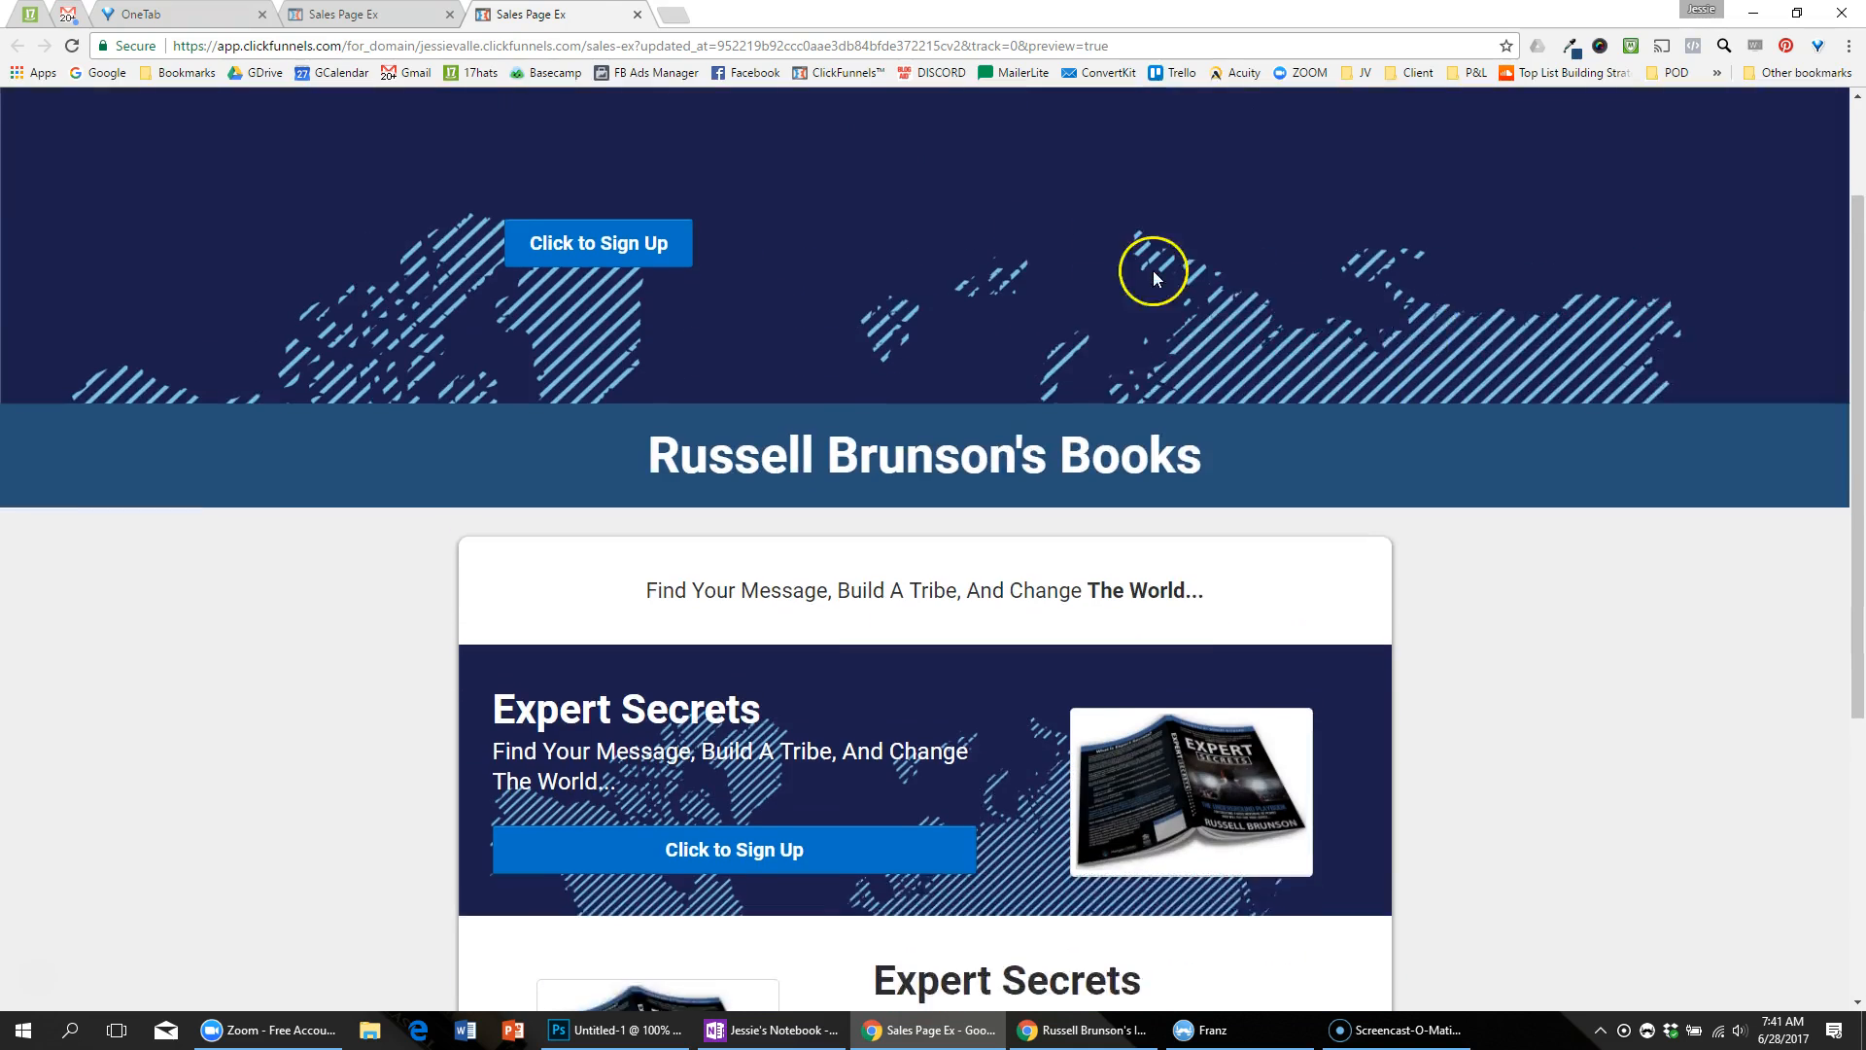
pyautogui.click(638, 14)
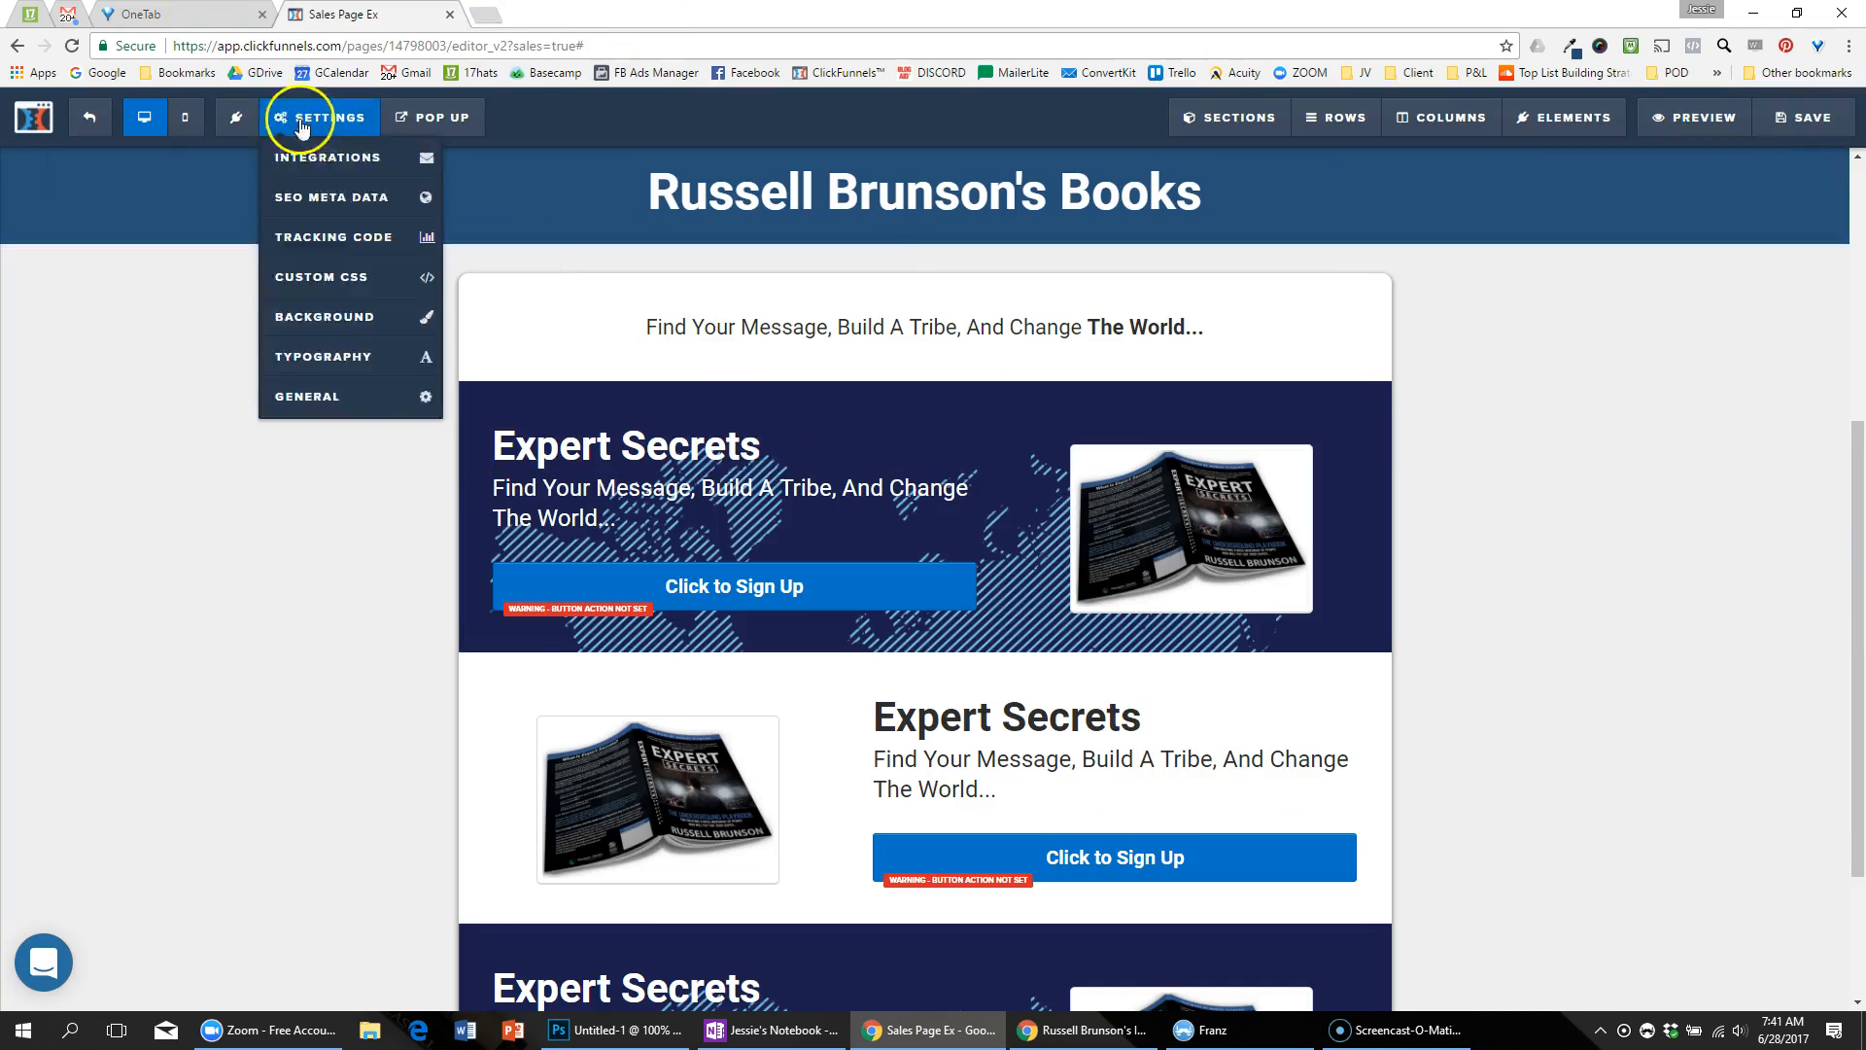
# Step: Examine the whole sales page in the mobile layout and return to the desktop layout
pyautogui.click(185, 117)
pyautogui.scroll(-5, 1054, 466)
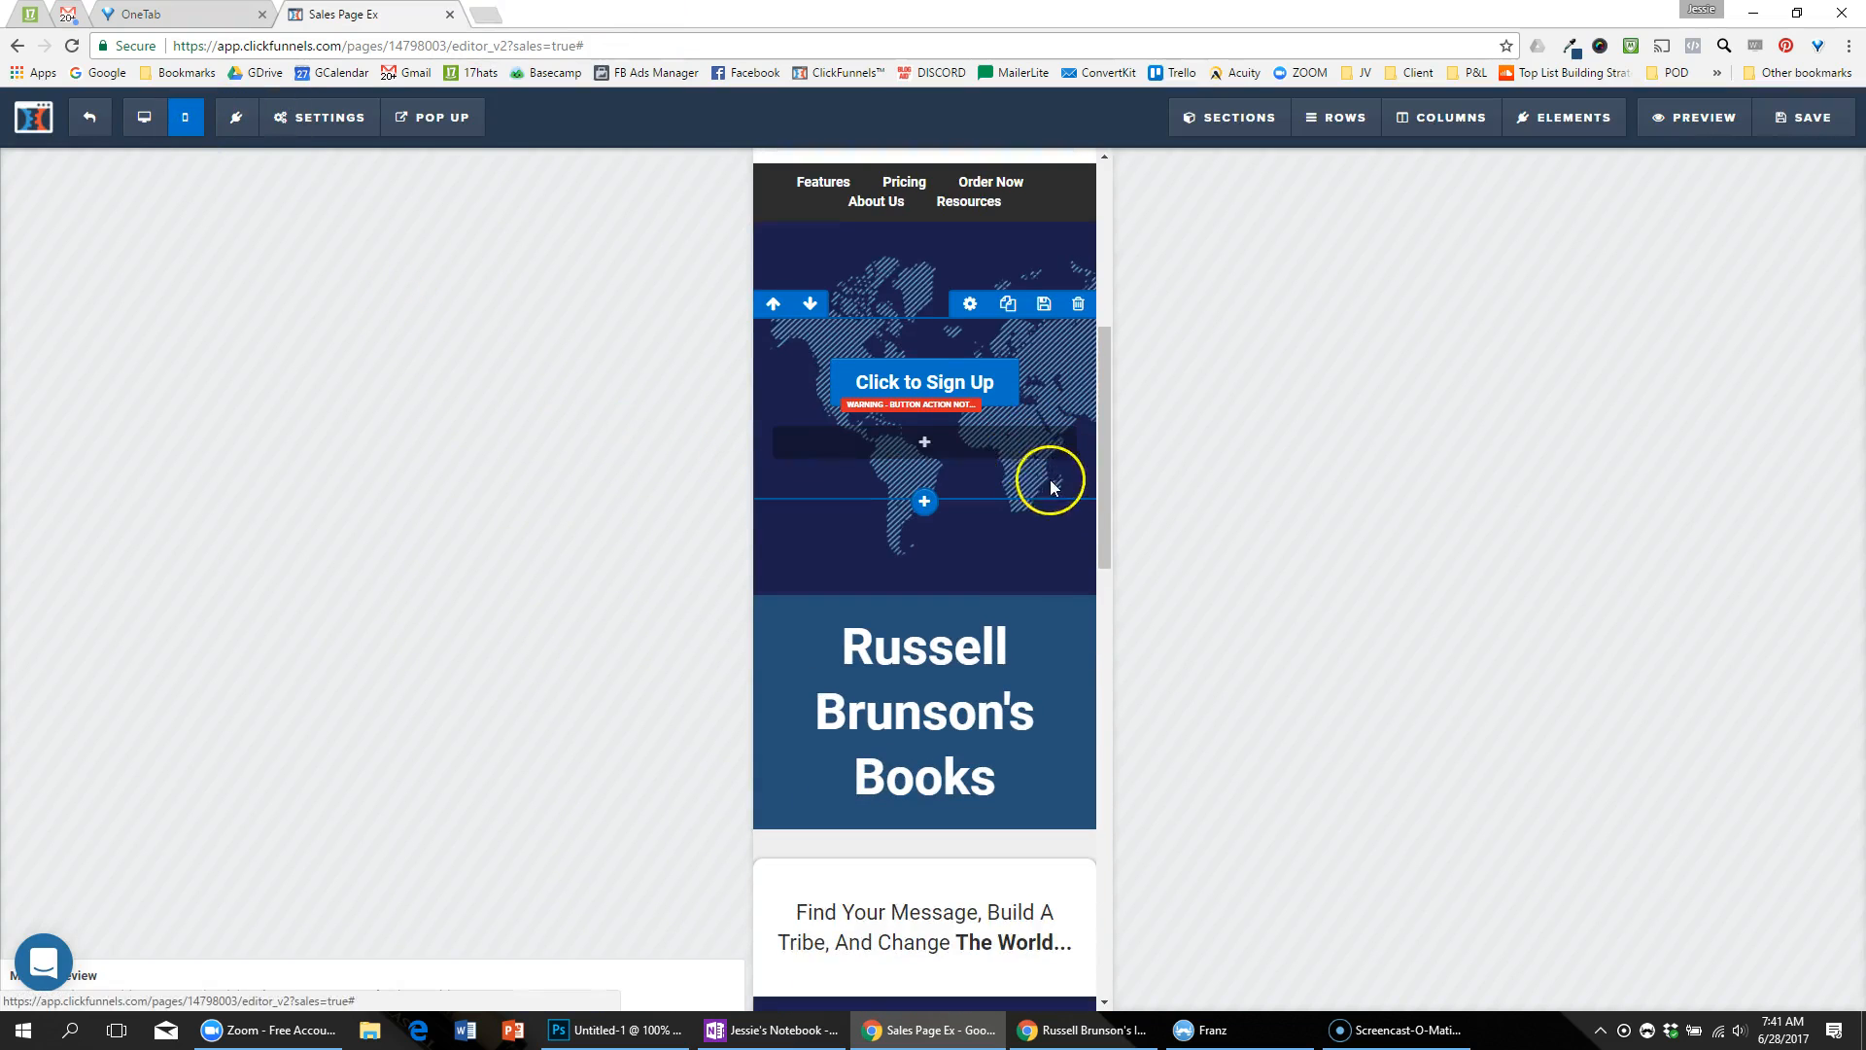
pyautogui.scroll(-10, 1006, 475)
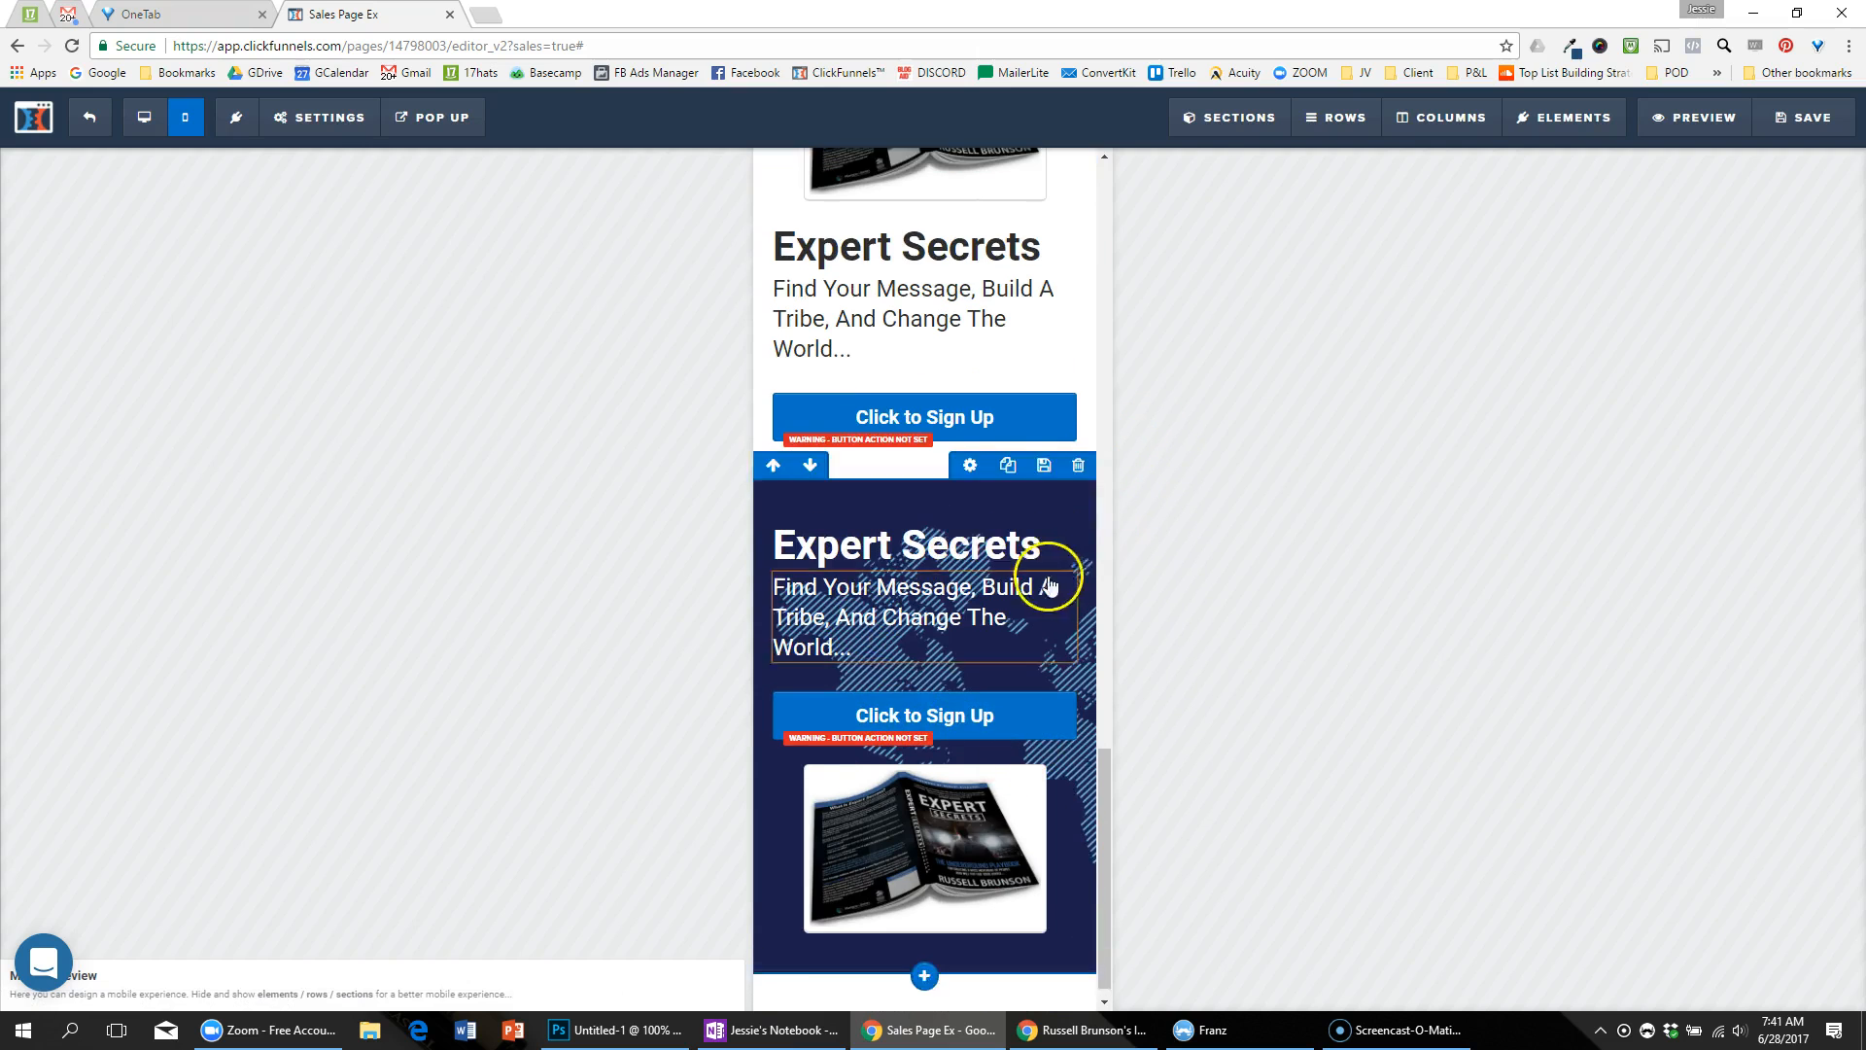
pyautogui.scroll(10, 1031, 554)
pyautogui.scroll(5, 1016, 530)
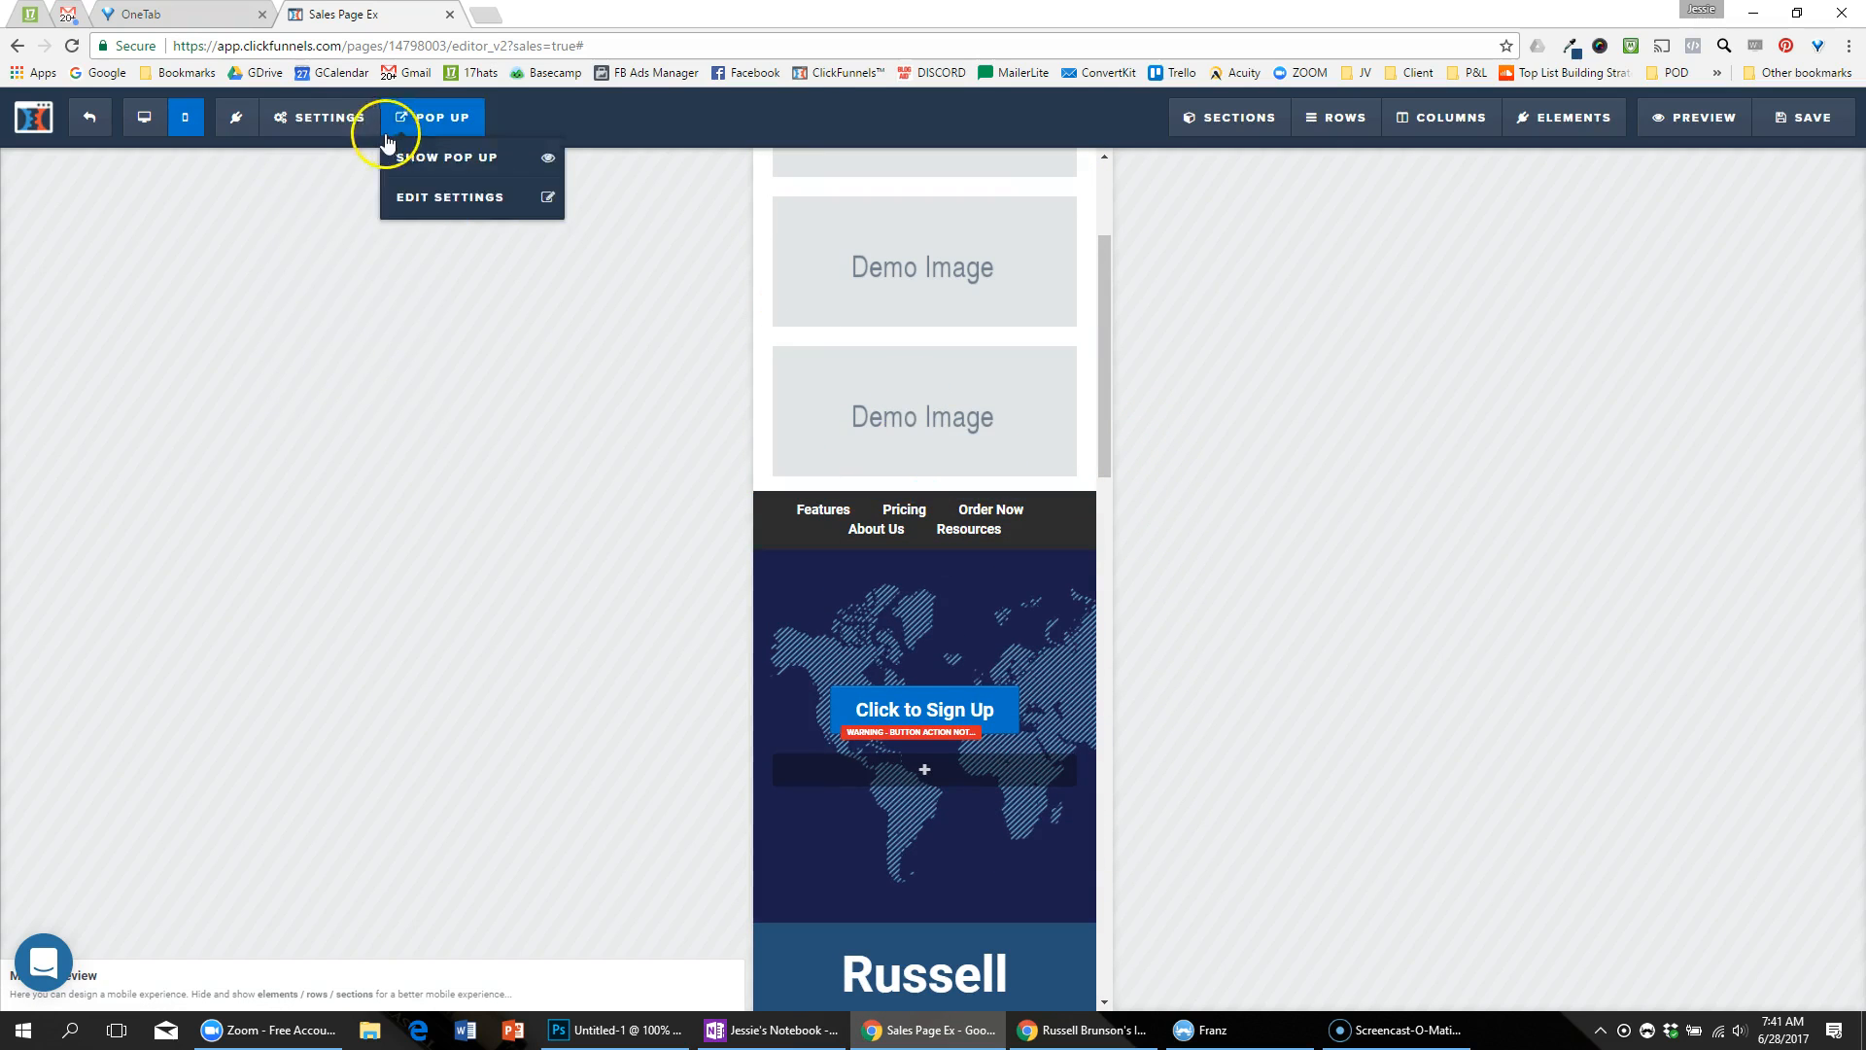
pyautogui.click(145, 124)
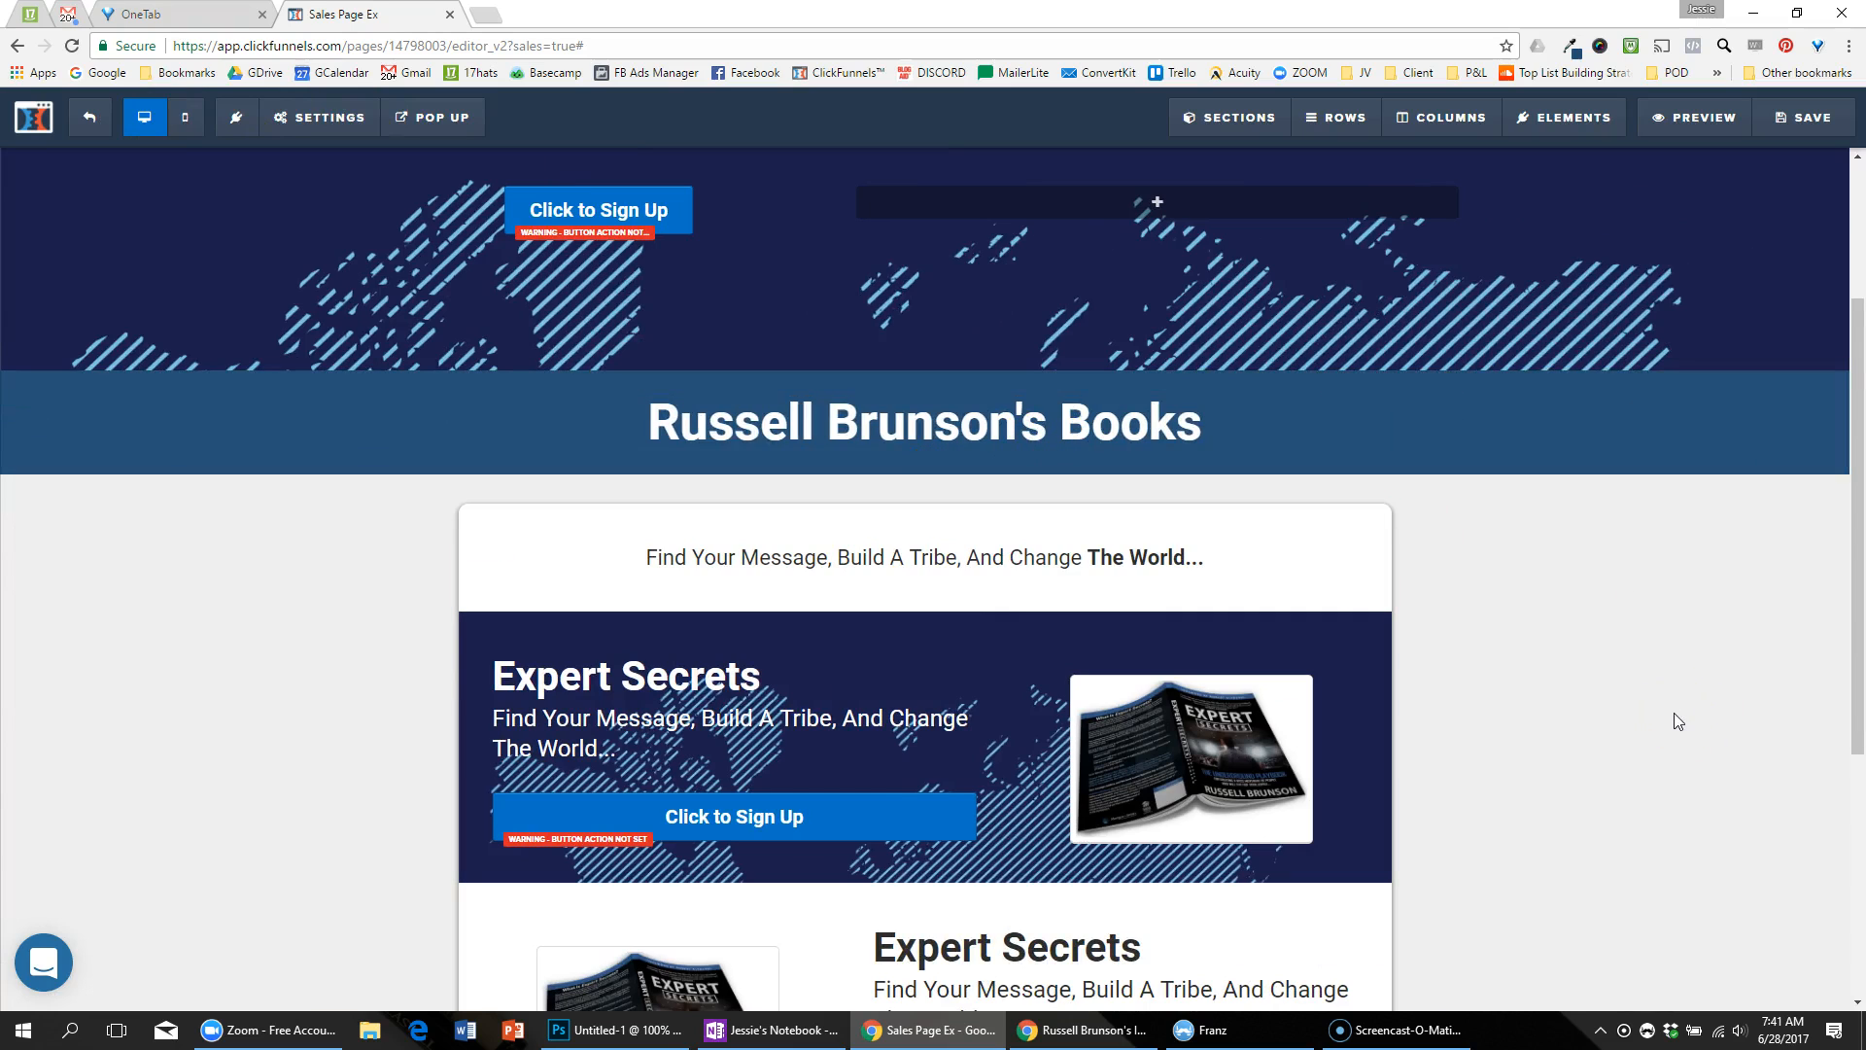
# Step: Compare the finished book rows in the editor with those on the reference books page
pyautogui.click(1458, 561)
pyautogui.scroll(-5, 1478, 579)
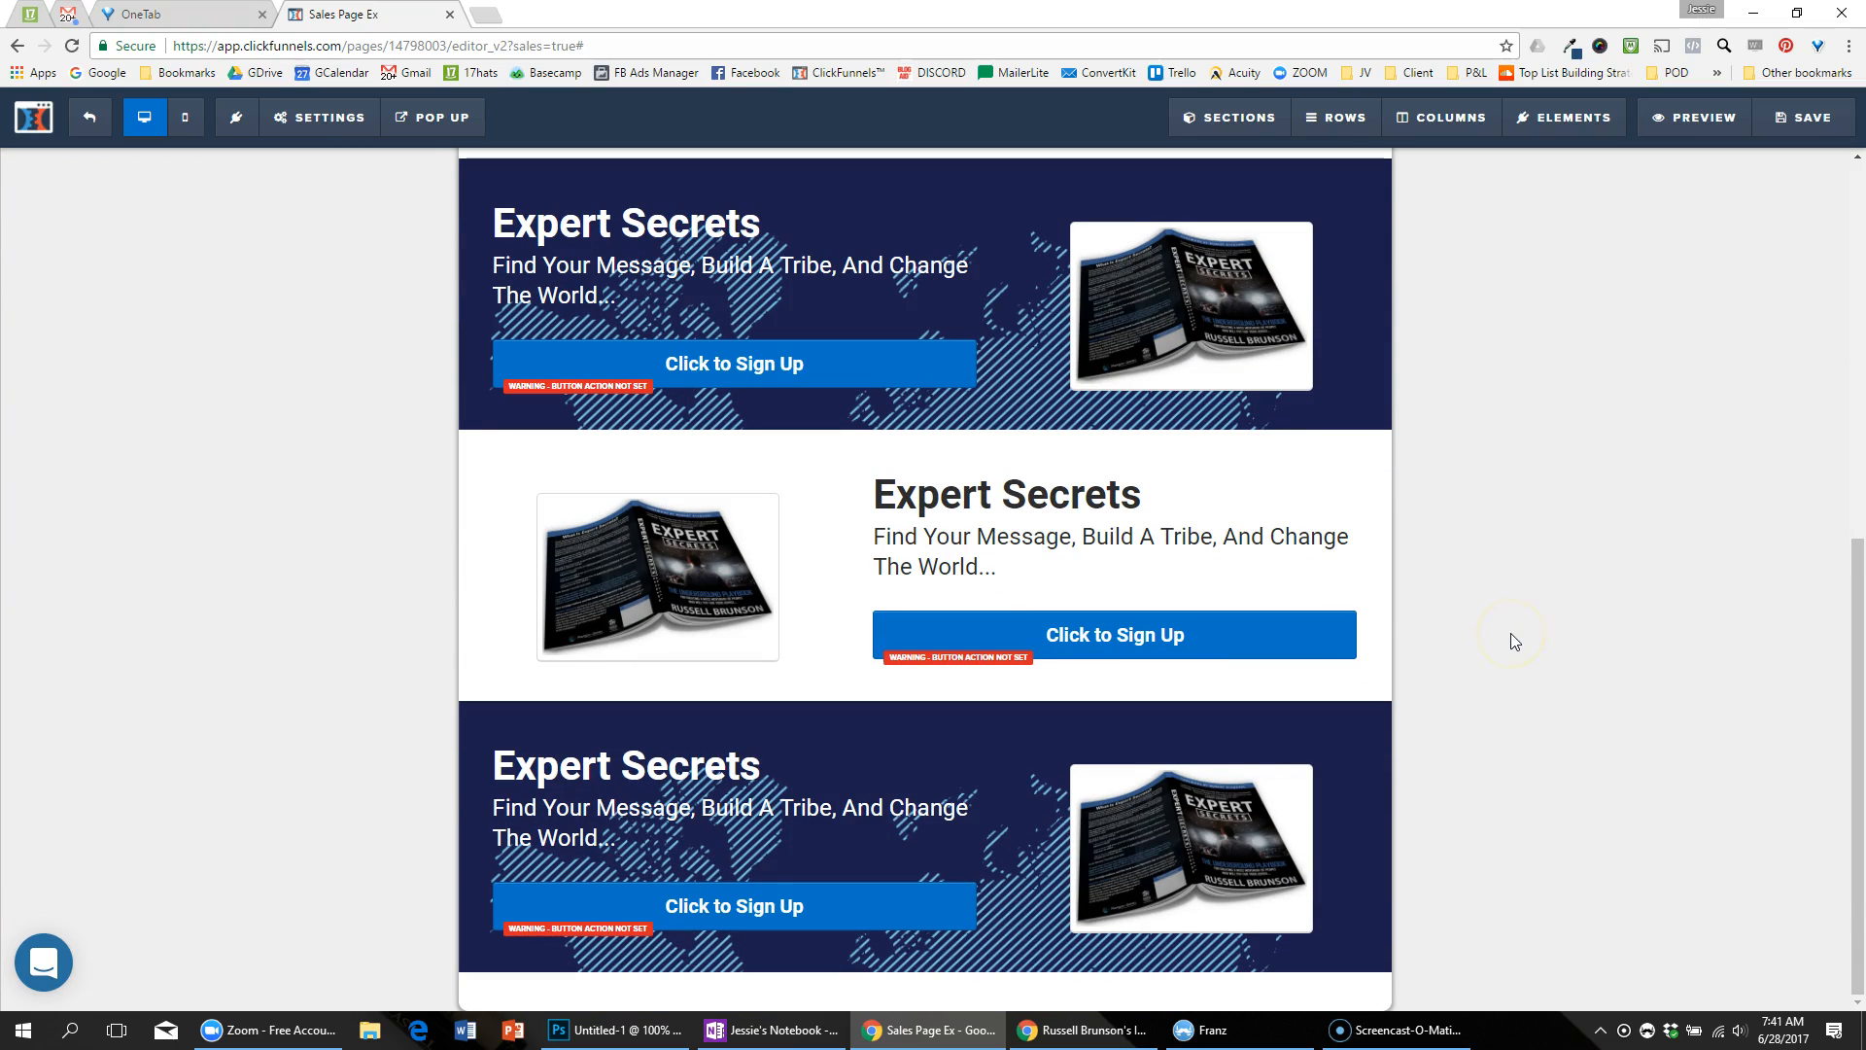
pyautogui.hotkey('alt', 'Tab')
pyautogui.scroll(-3, 1221, 596)
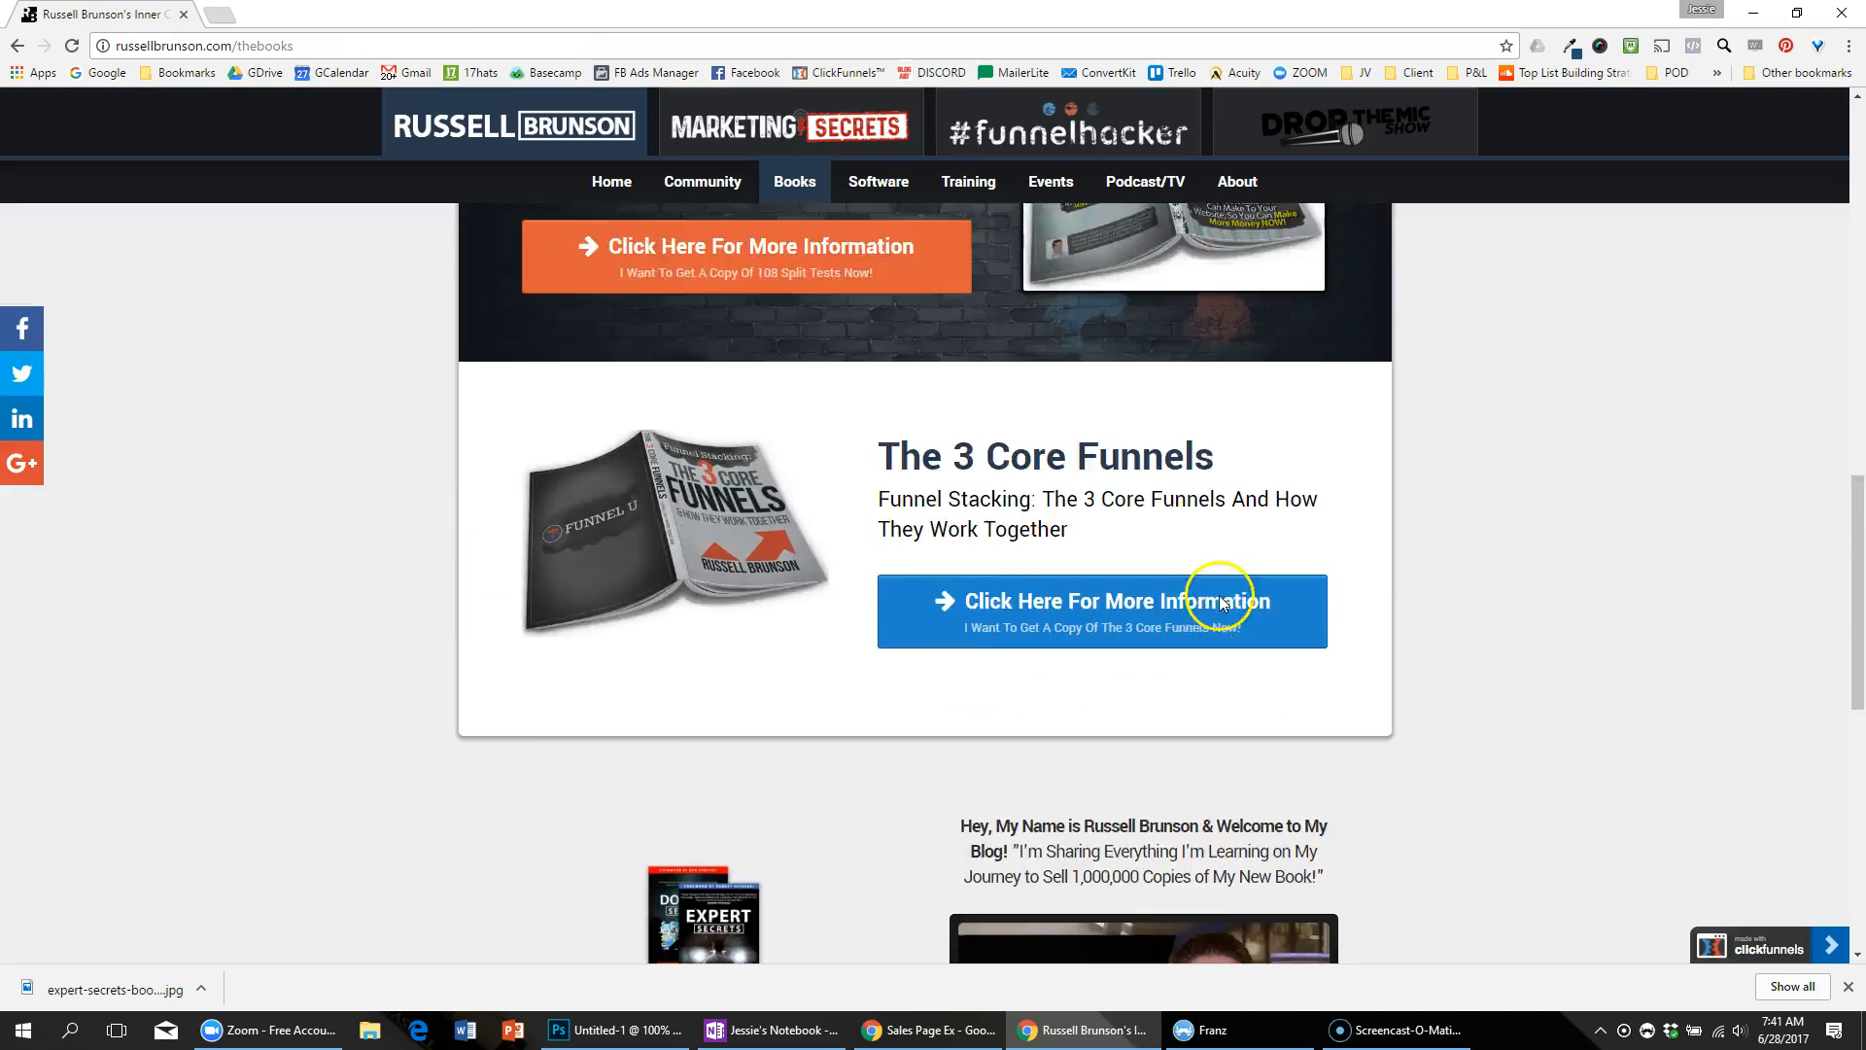
pyautogui.scroll(6, 1241, 604)
pyautogui.hotkey('alt', 'Tab')
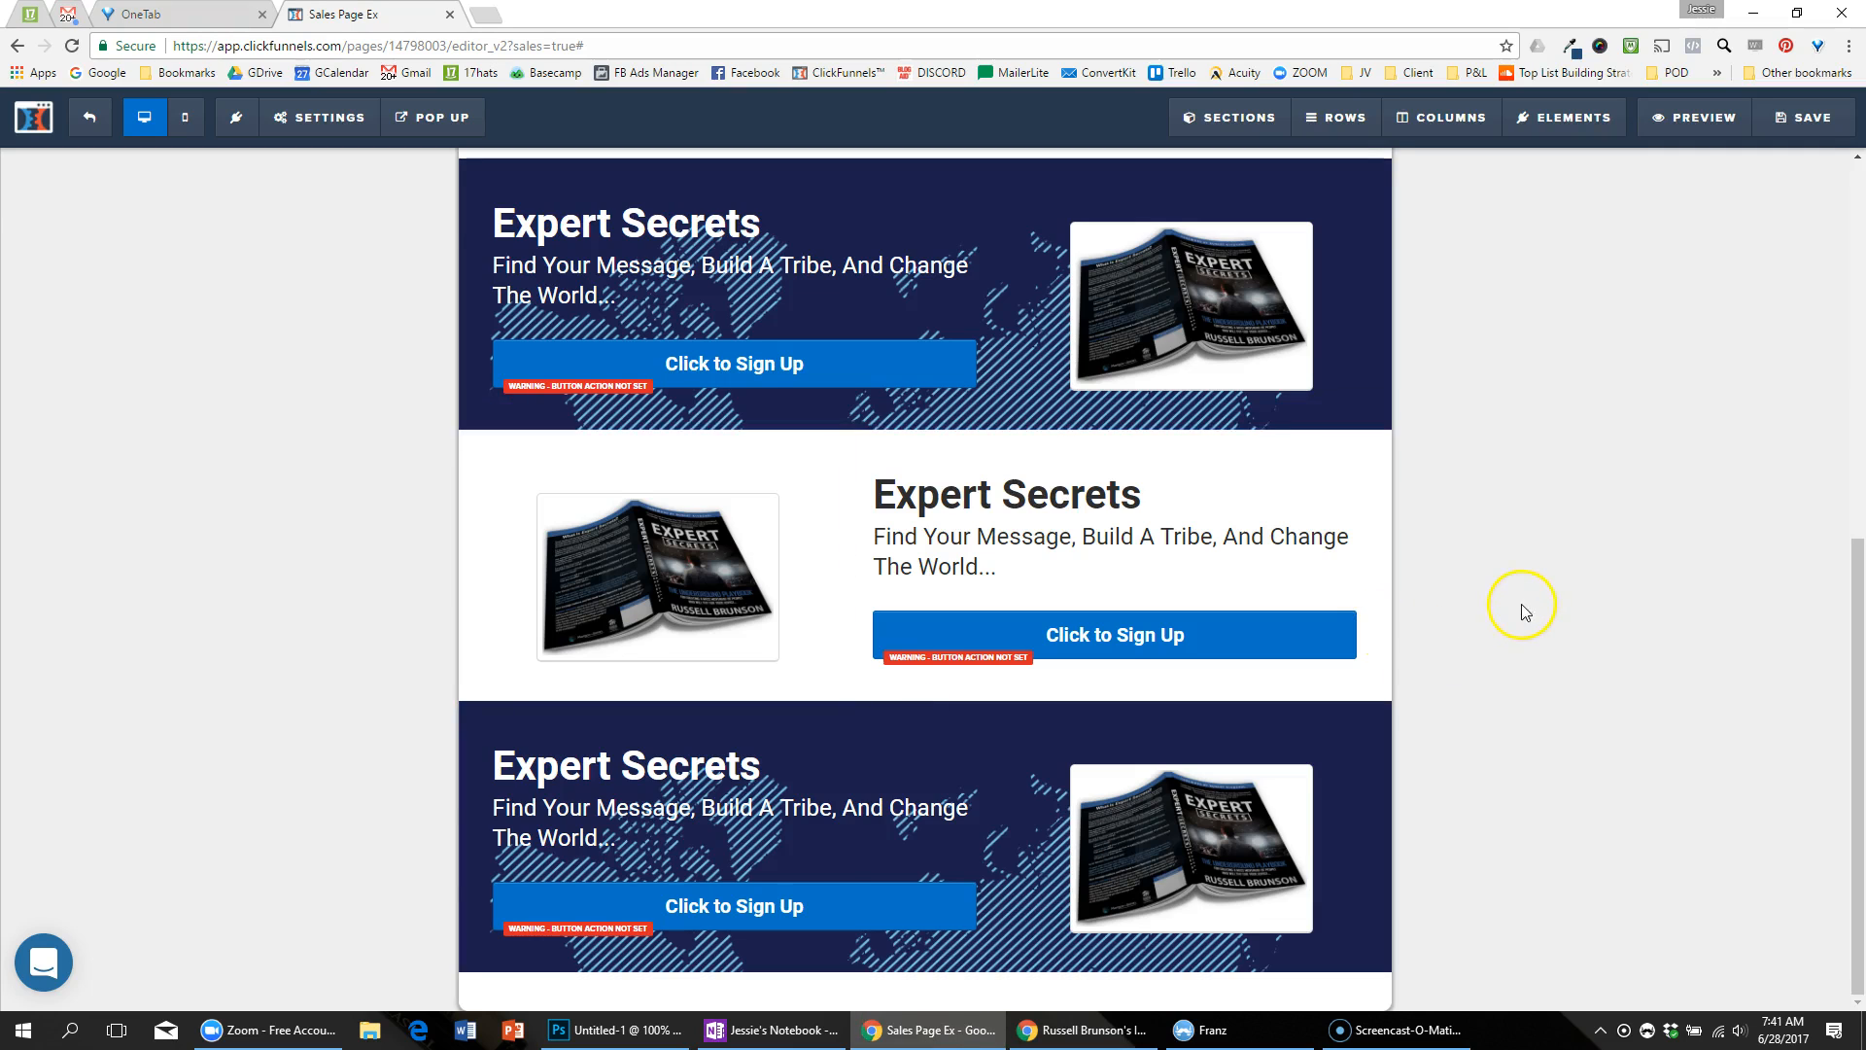
pyautogui.scroll(8, 1525, 610)
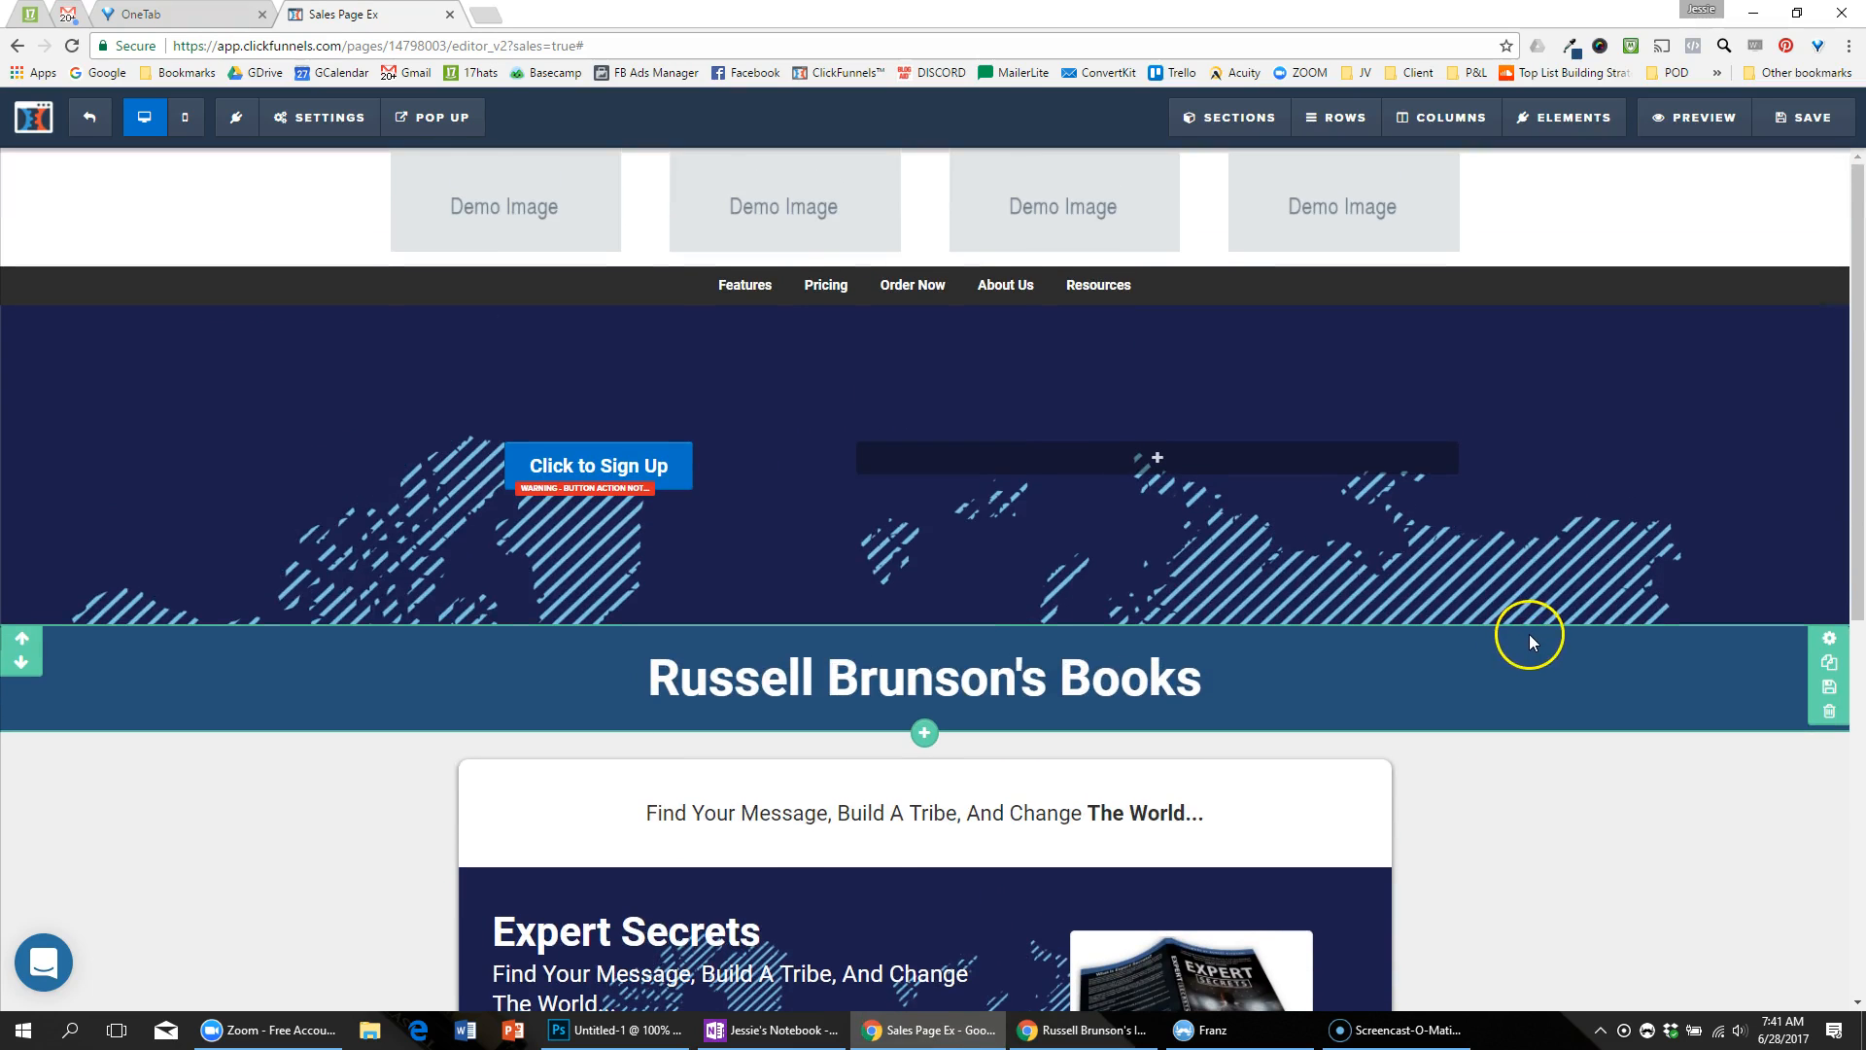